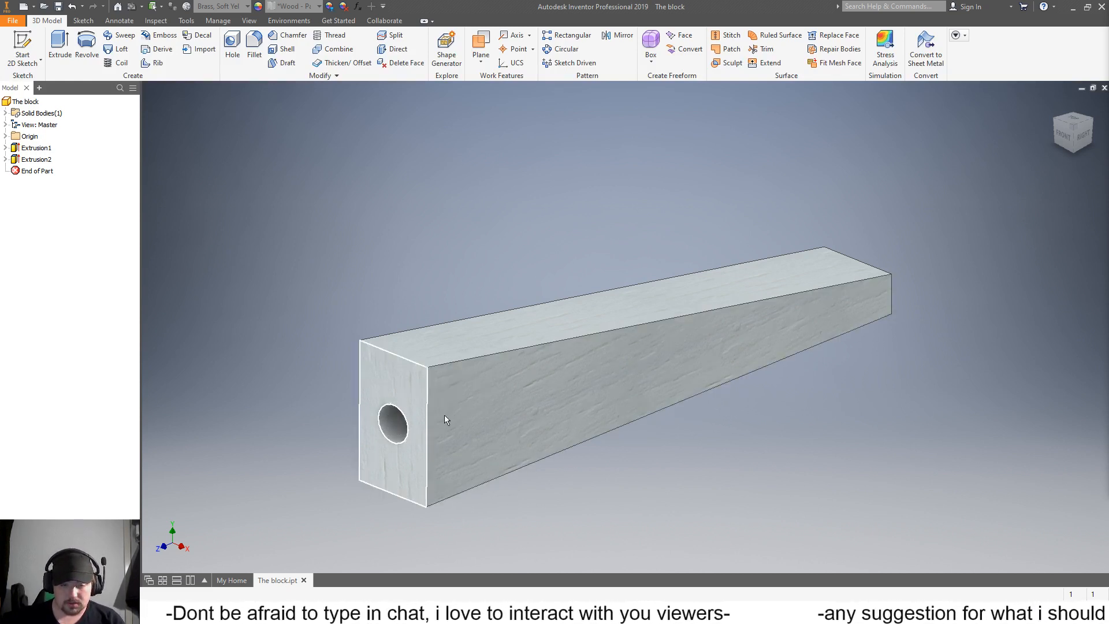
mouse_move(1073, 129)
left_mouse_down()
mouse_move(1084, 102)
mouse_move(1100, 106)
mouse_move(1073, 129)
left_mouse_up()
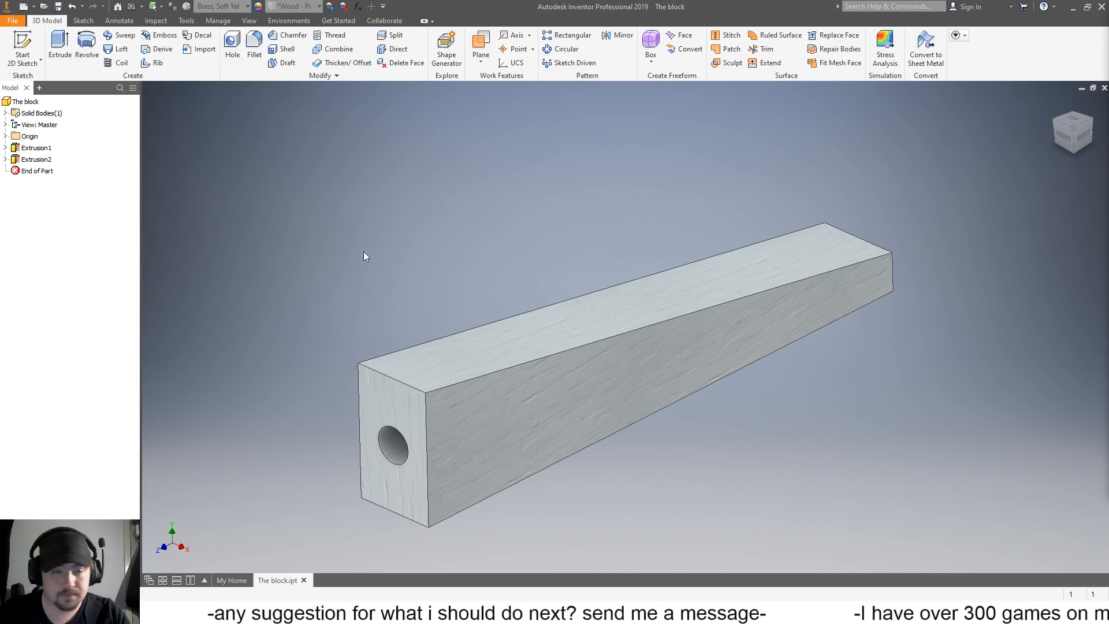
left_click(1083, 138)
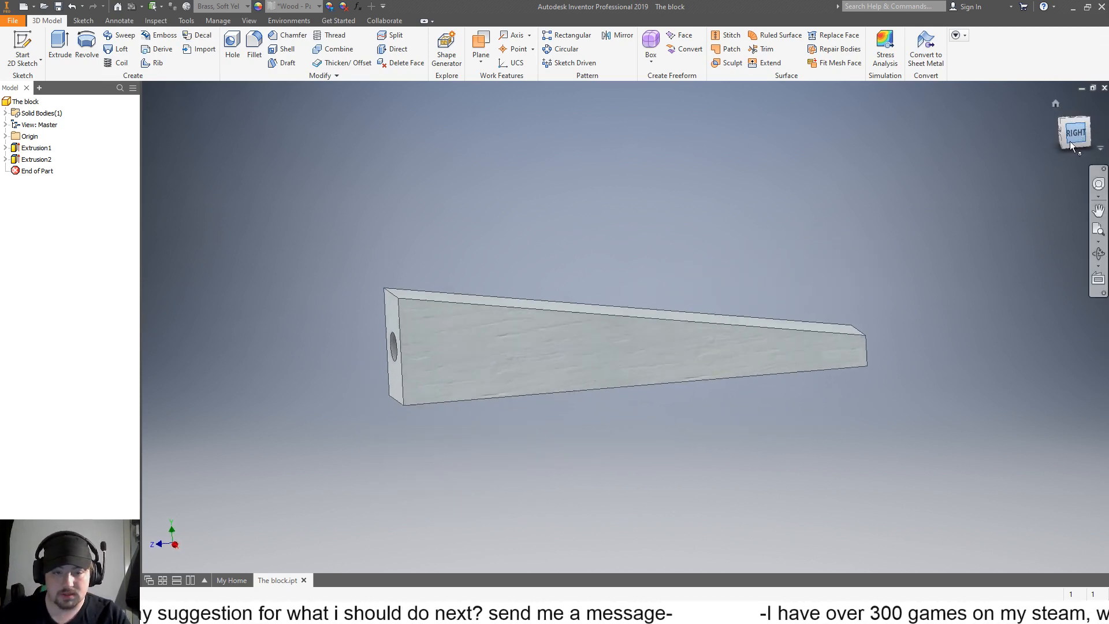
left_click(21, 43)
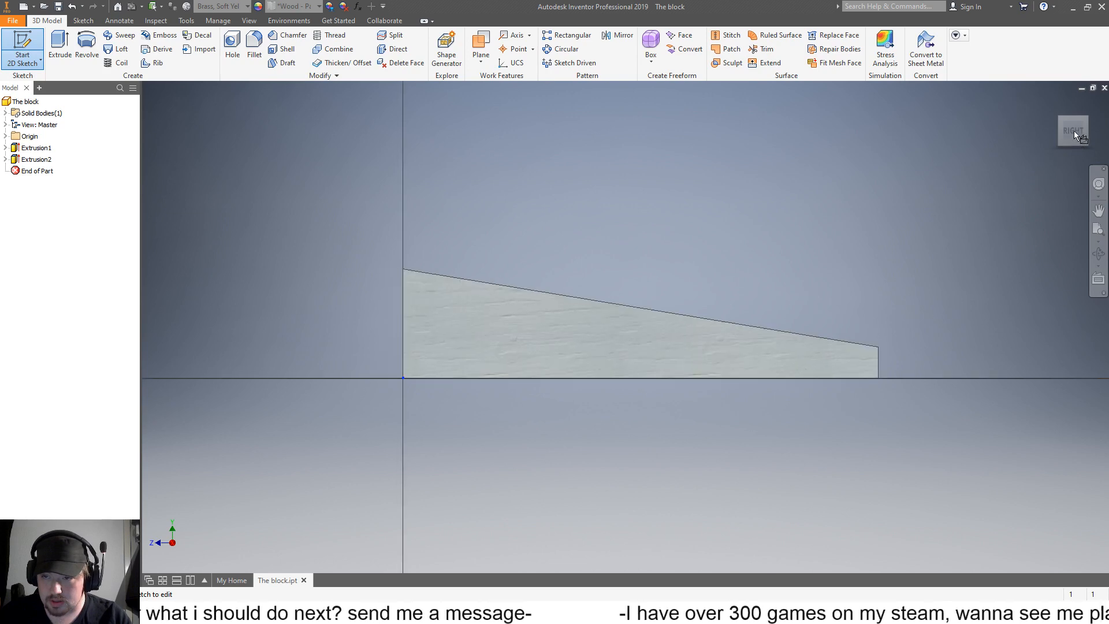
mouse_move(1073, 119)
left_mouse_down()
mouse_move(1101, 124)
mouse_move(1100, 134)
mouse_move(1099, 124)
mouse_move(1074, 127)
mouse_move(1054, 141)
mouse_move(1072, 129)
left_mouse_up()
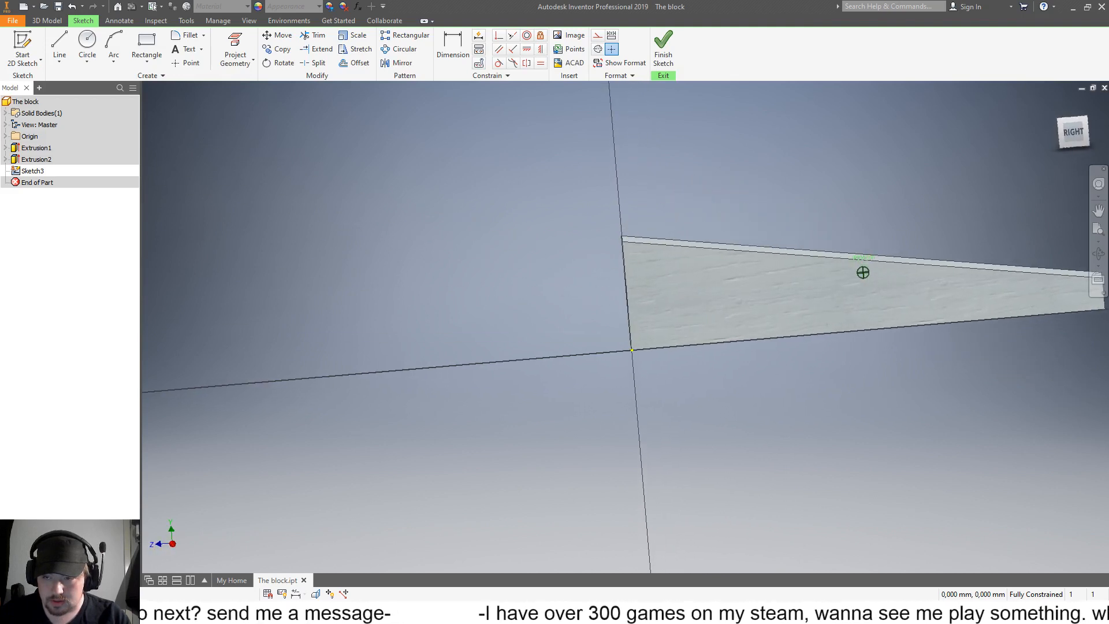
left_click(1073, 134)
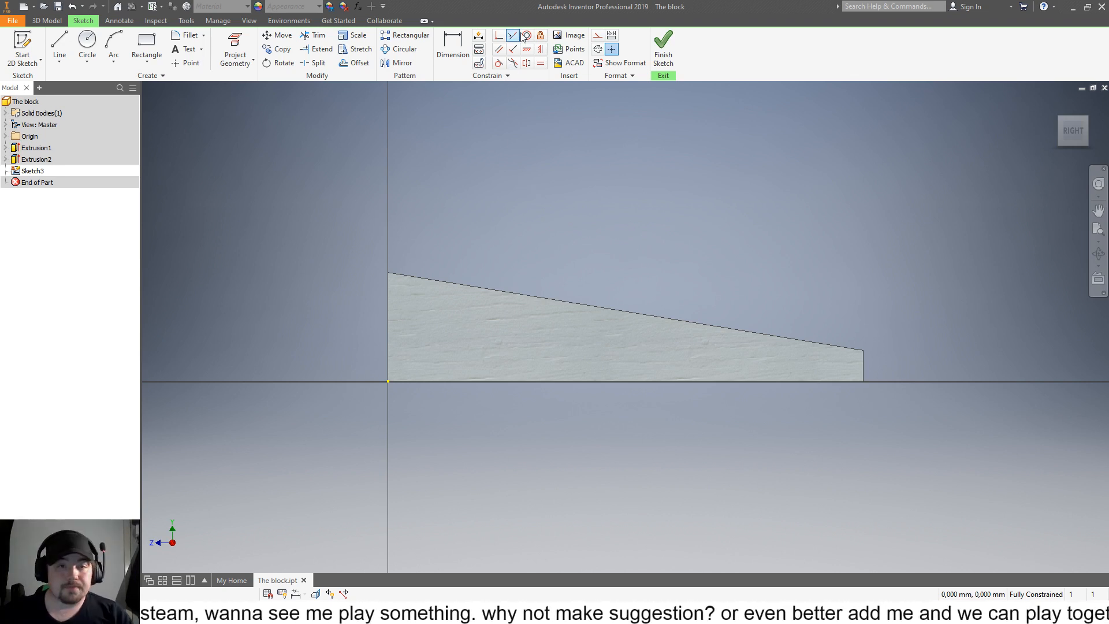
left_click(29, 39)
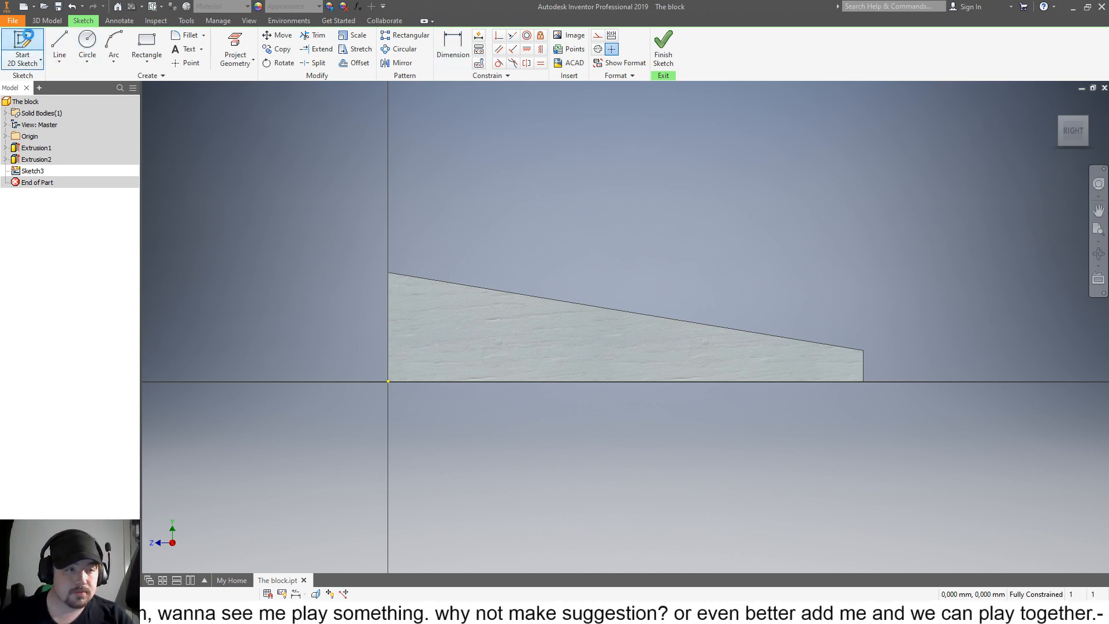
left_click(1065, 121)
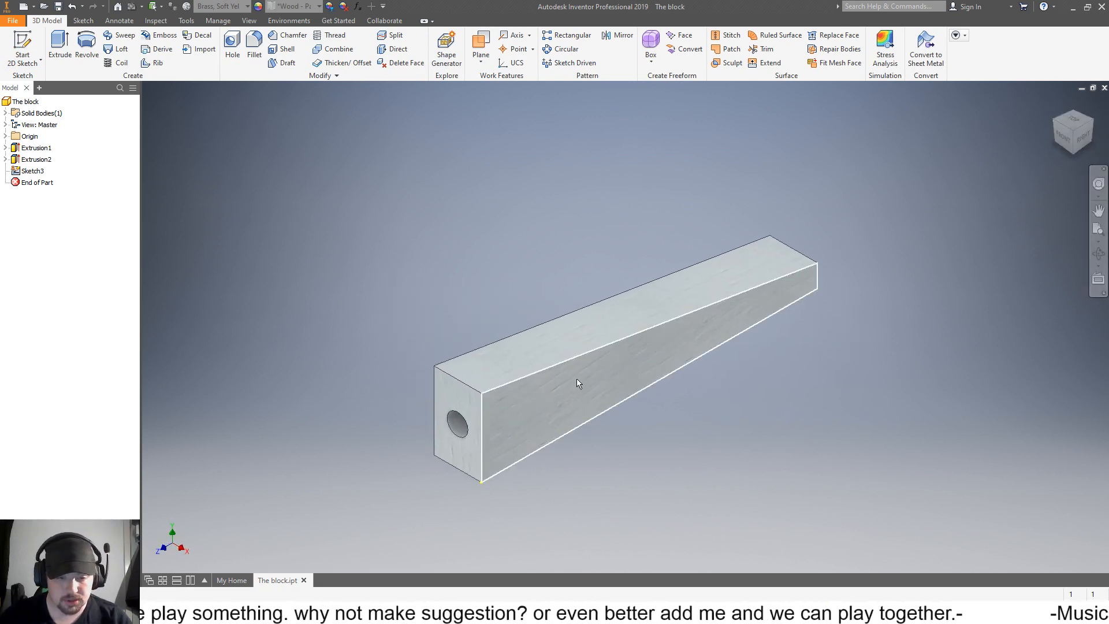
left_click(1083, 138)
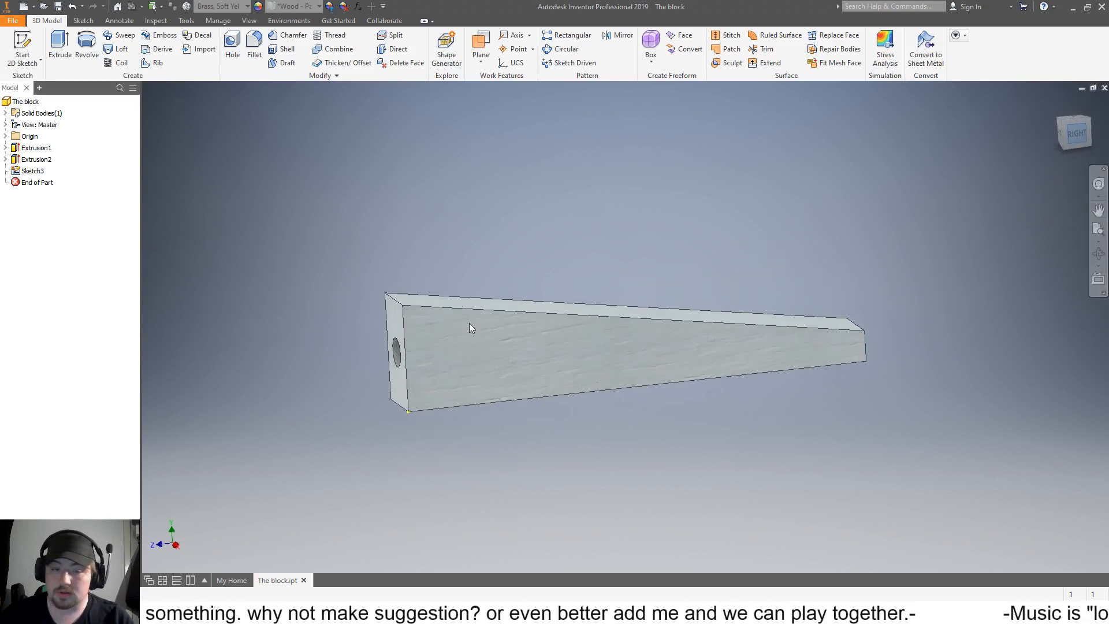
left_click(426, 339)
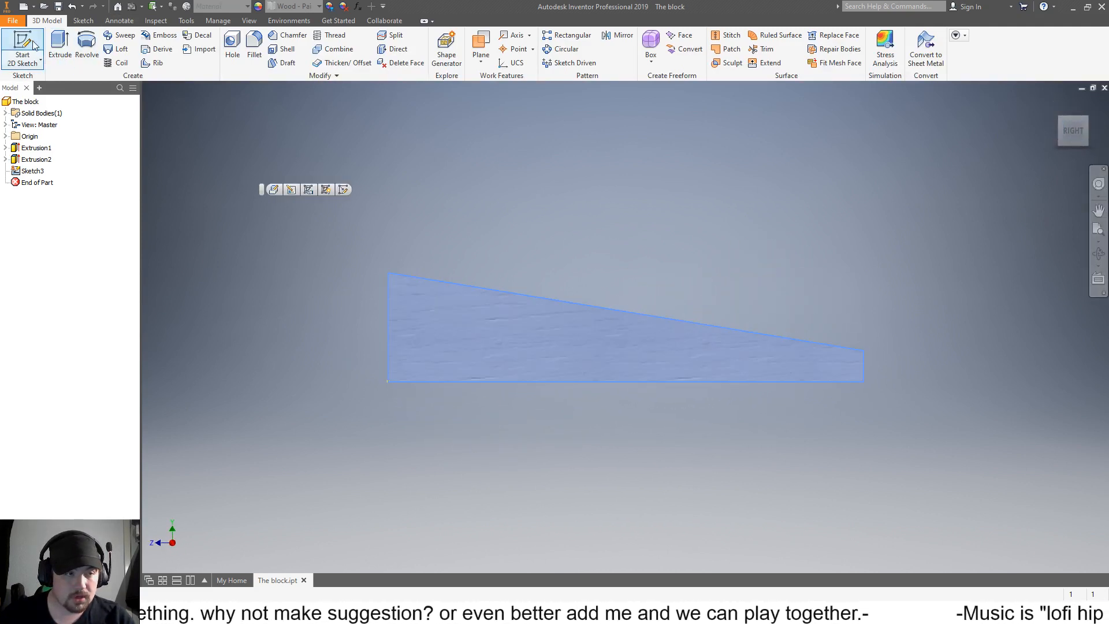
left_click(33, 45)
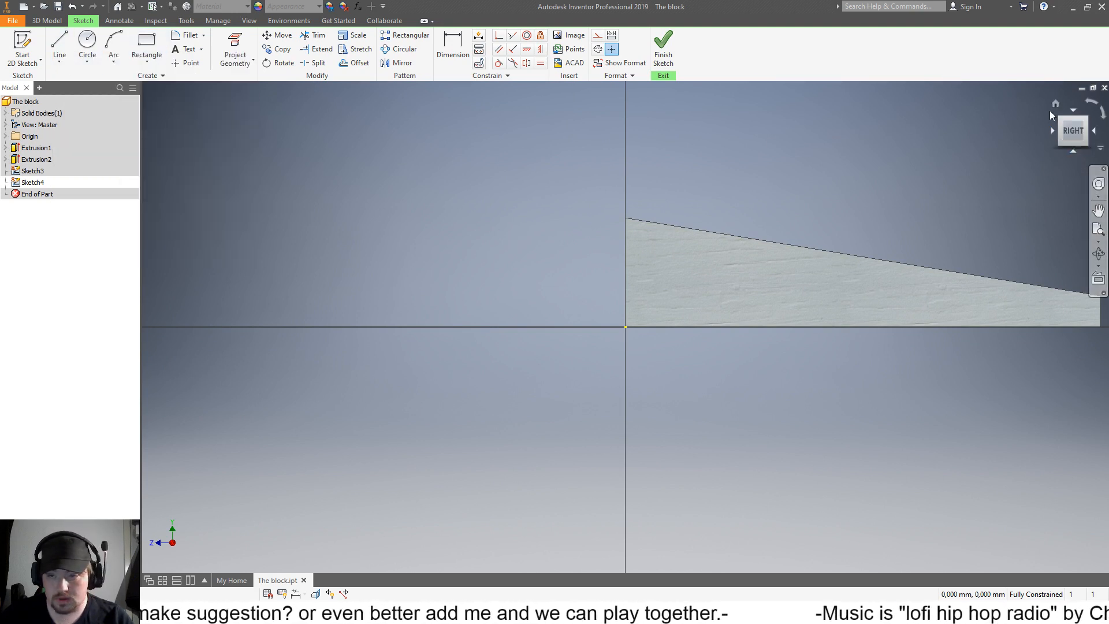
left_click(1062, 118)
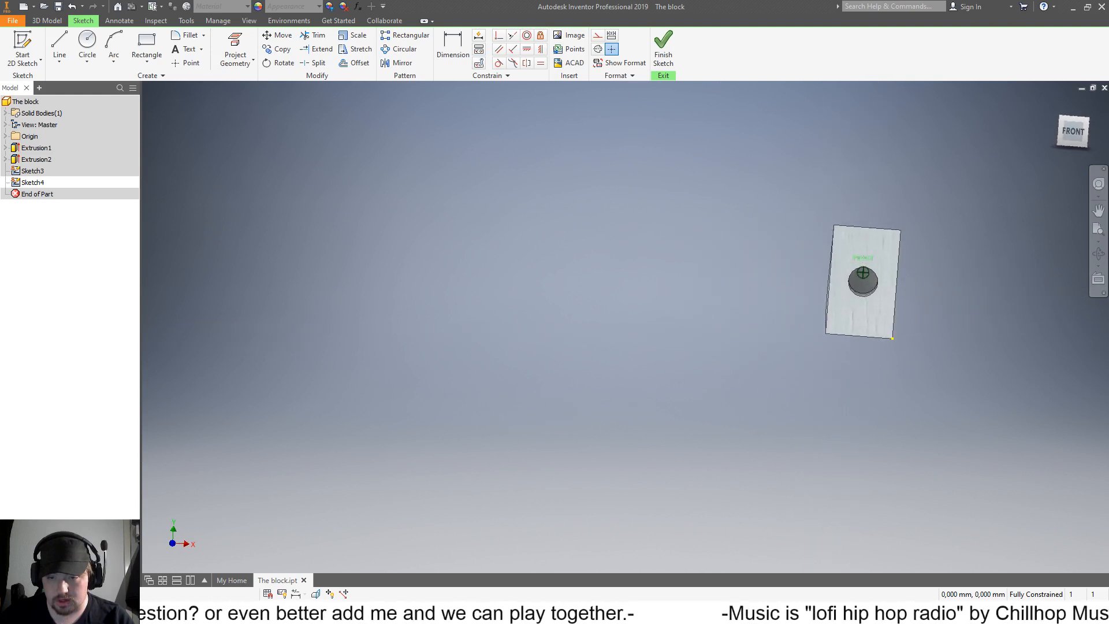
left_click_drag(1086, 132, 1079, 139)
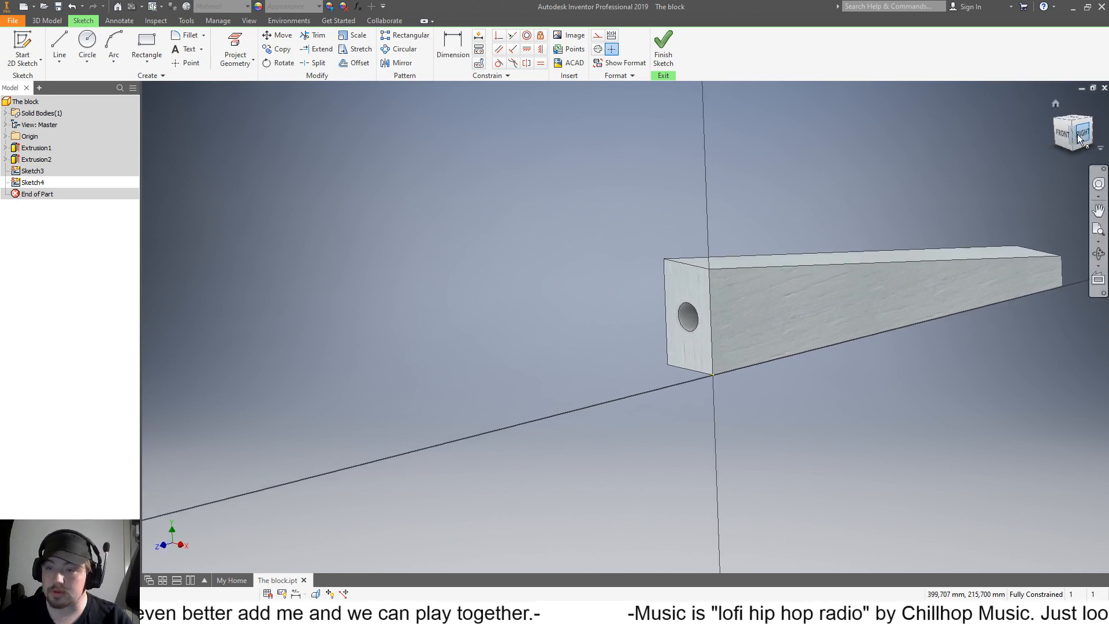
left_click(1073, 135)
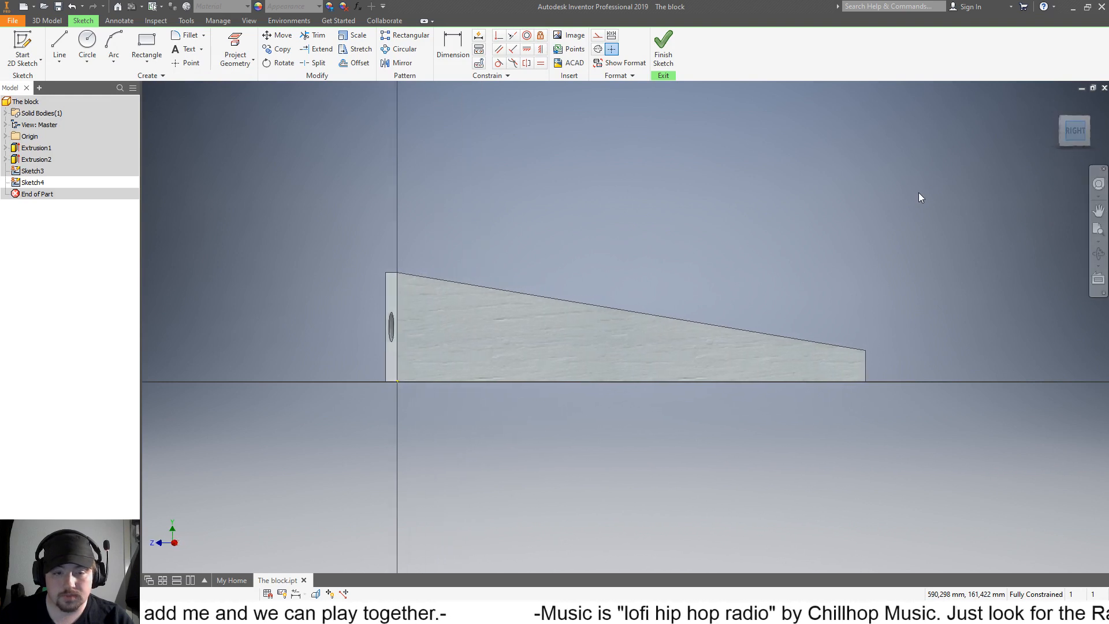
left_click(1062, 119)
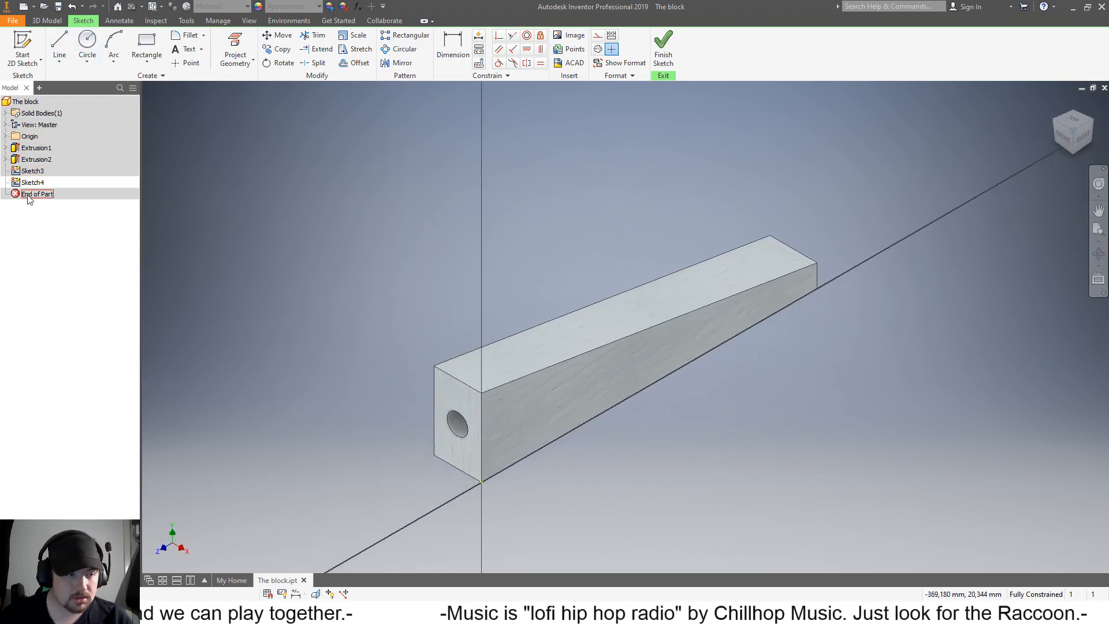
Step: Finish the open sketch and delete both unused sketches made on the block's tapered side face
left_click(29, 171)
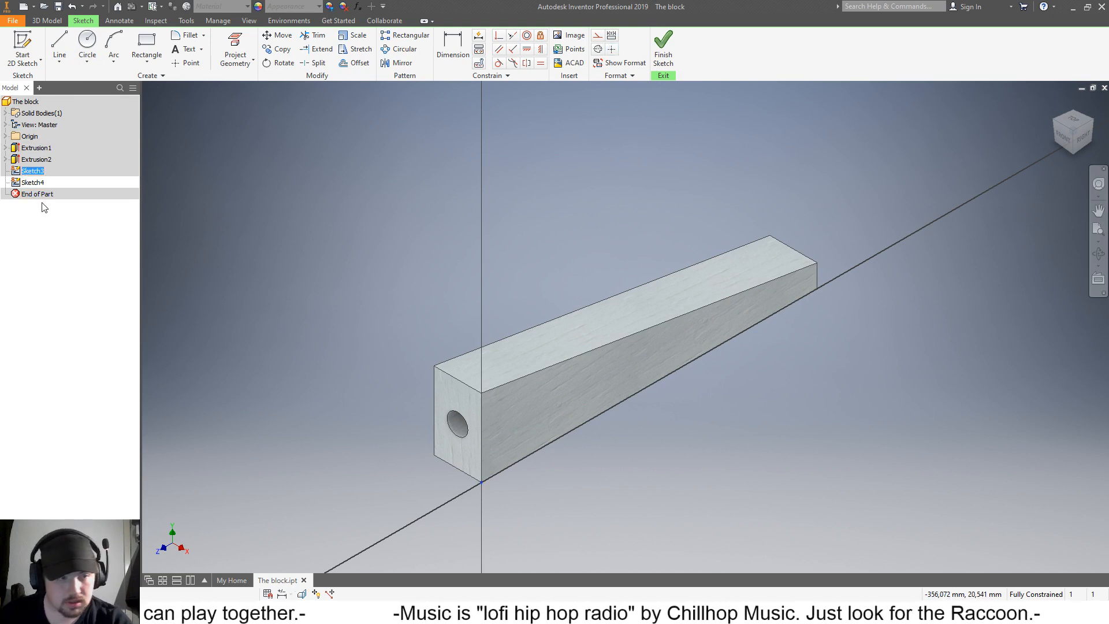
left_click(663, 49)
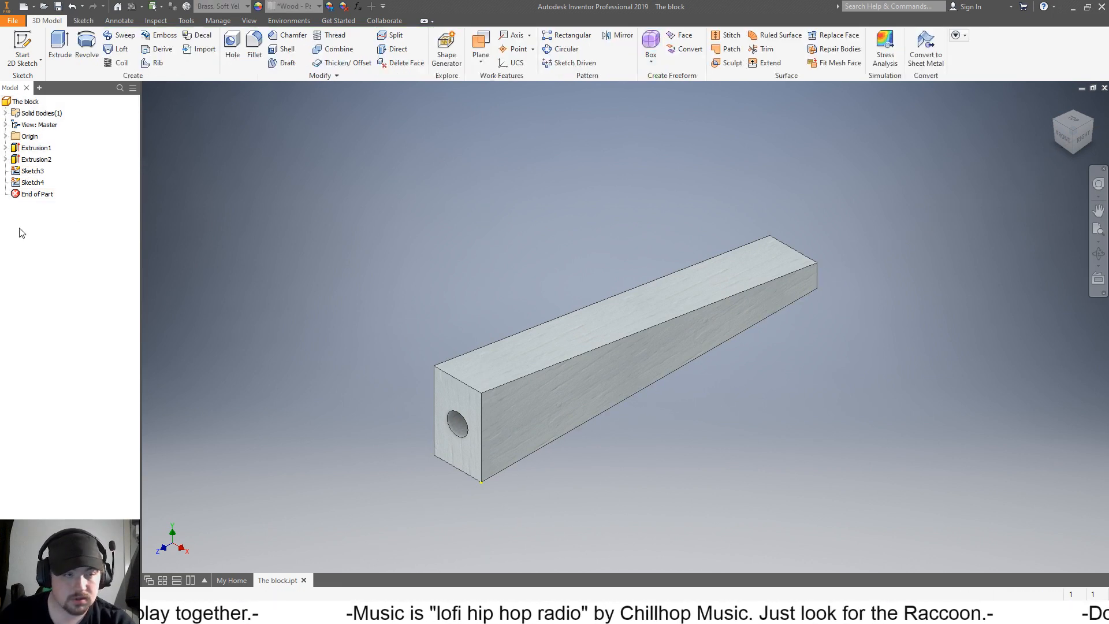
left_click(34, 182)
key("Delete")
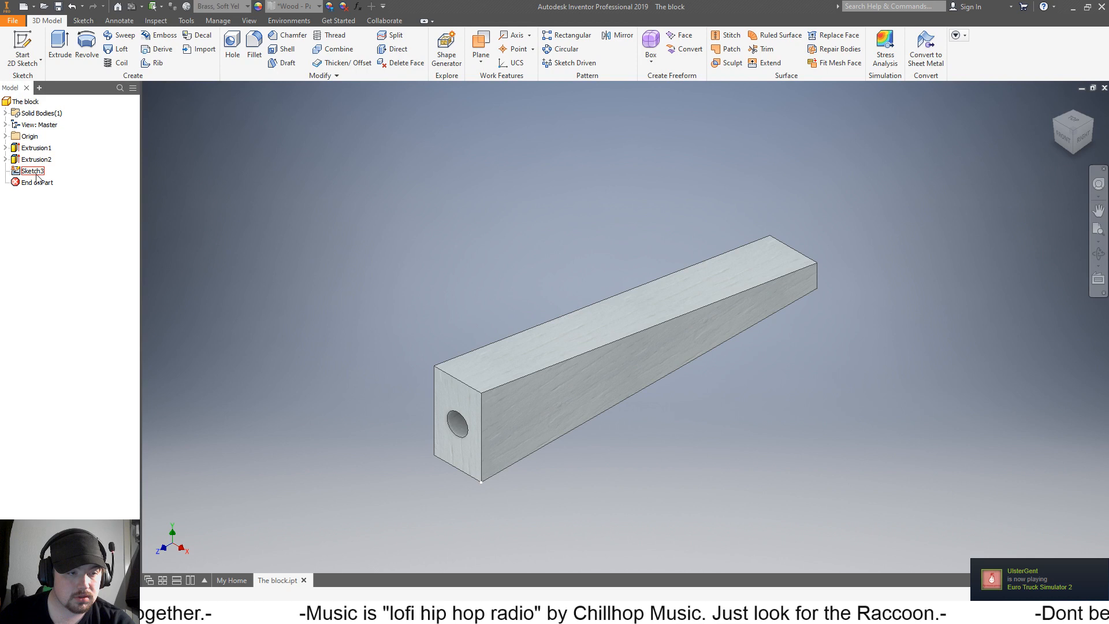
key("Delete")
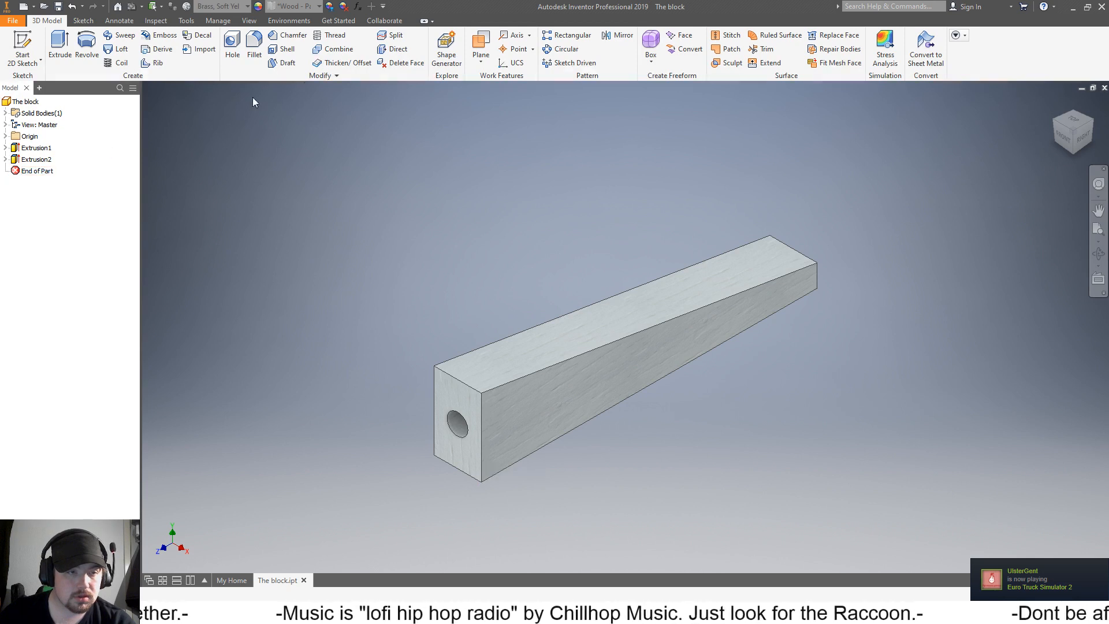
Step: Create a work plane along the block's middle through the midpoints of the front face's lower and upper edges and the far upper edge
left_click(480, 46)
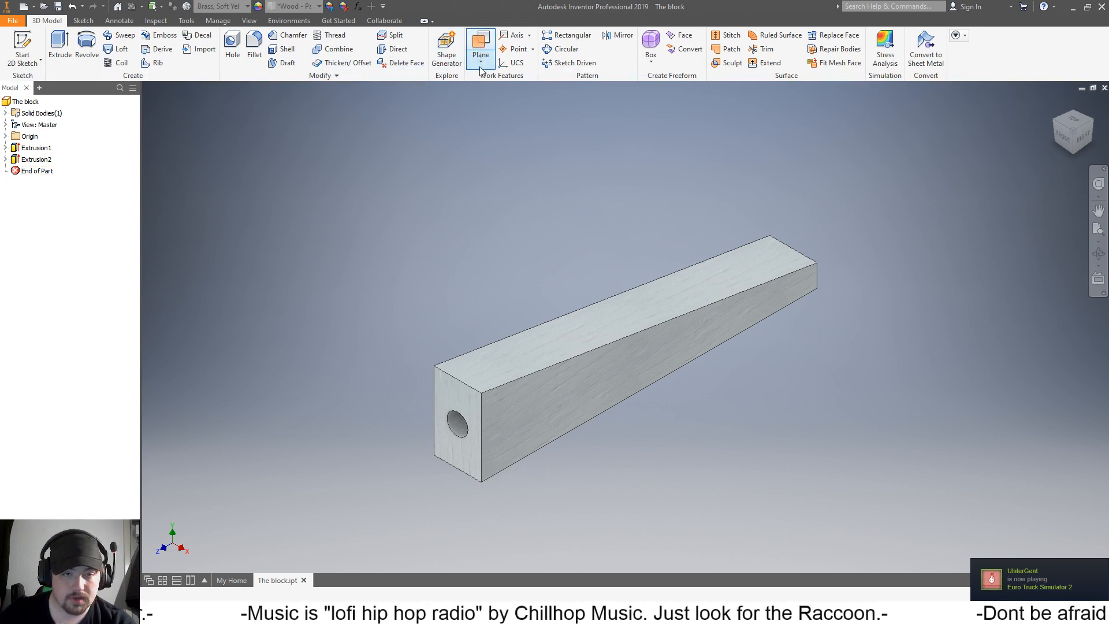
left_click(457, 470)
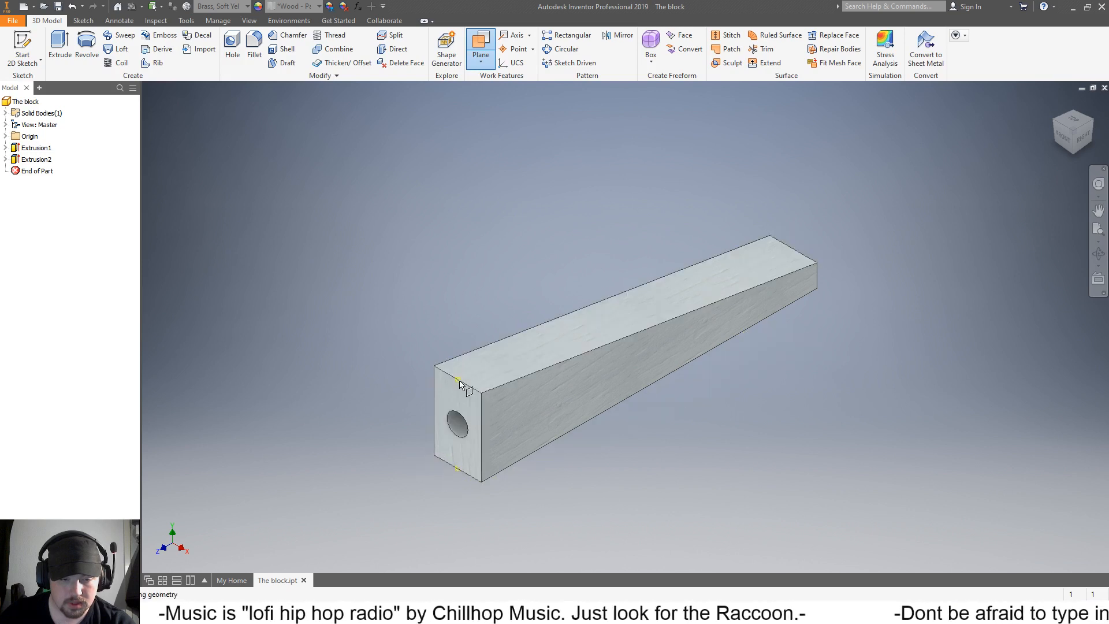
left_click(459, 381)
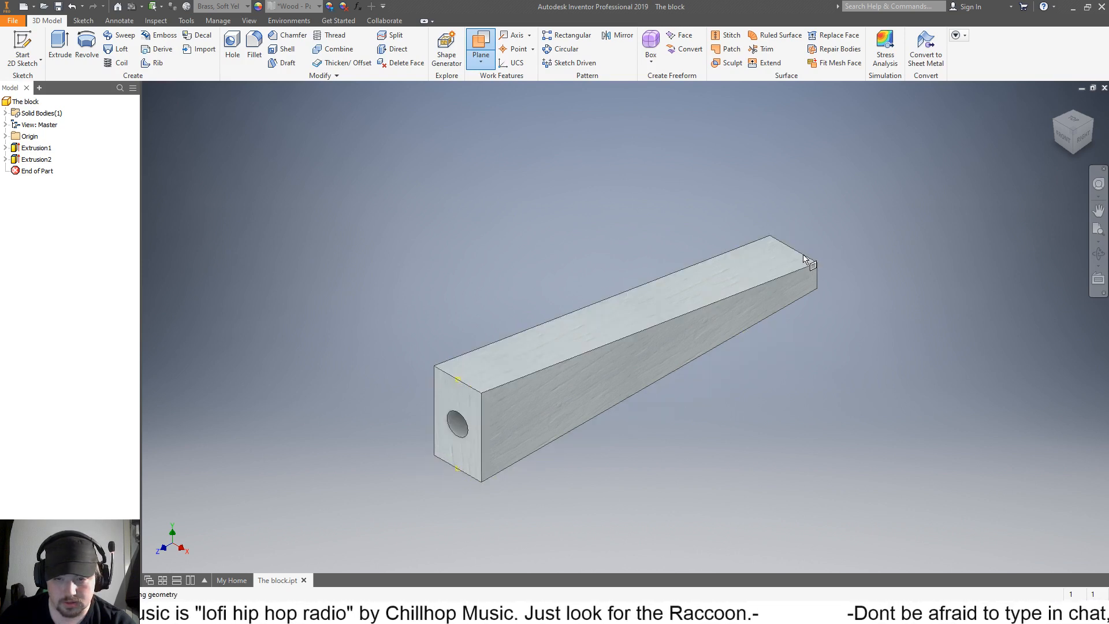
left_click(792, 250)
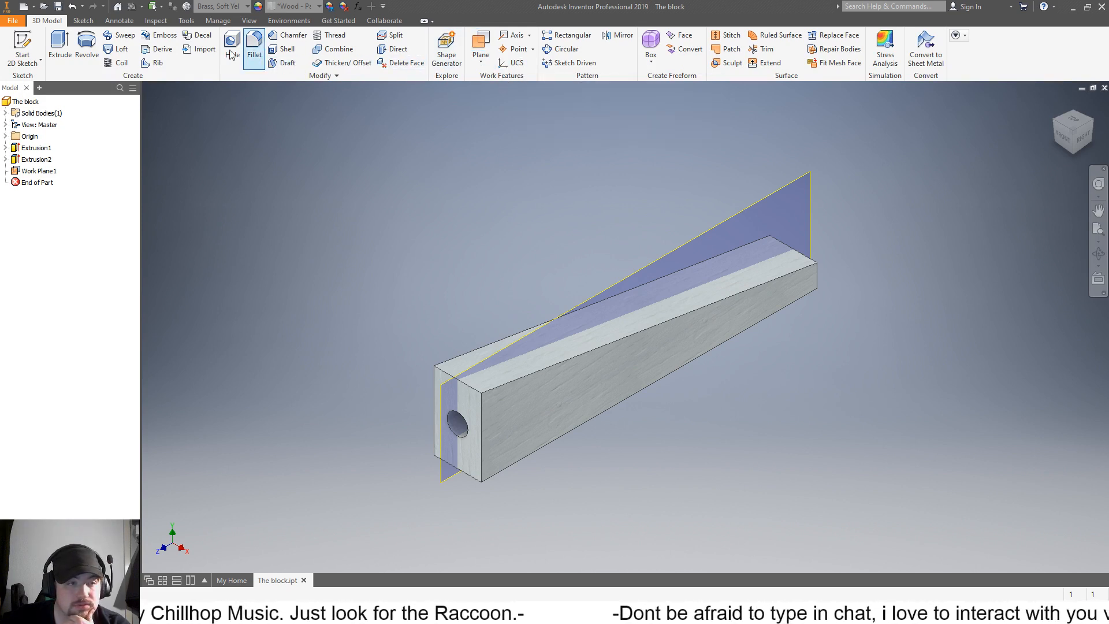
Step: Start a 2D sketch on the central work plane and project the block's cut edges into it
left_click(24, 47)
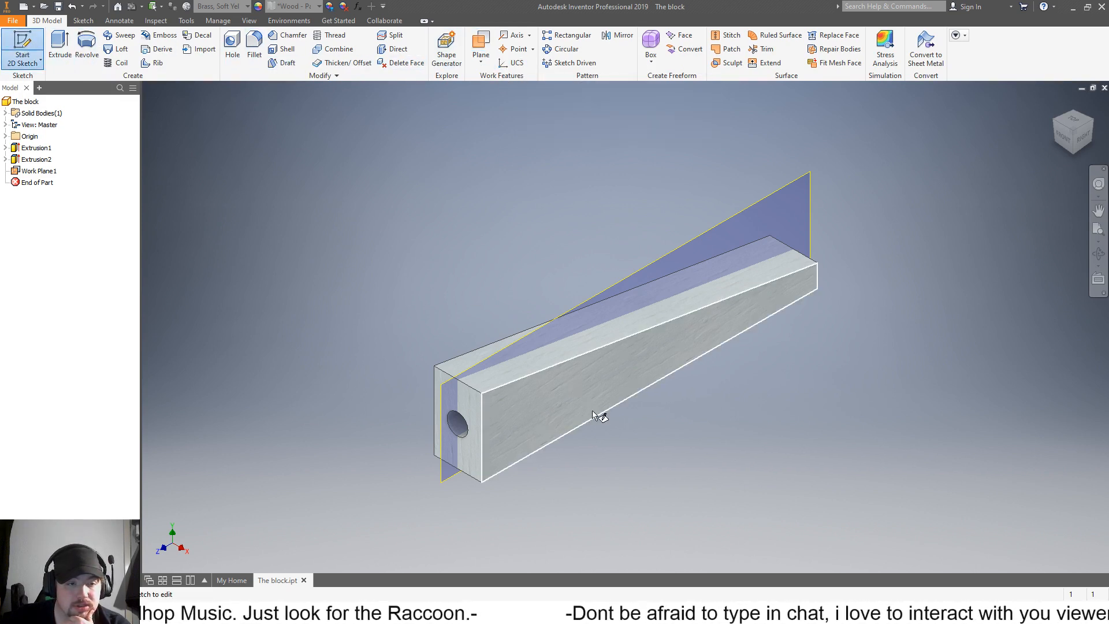
left_click(670, 257)
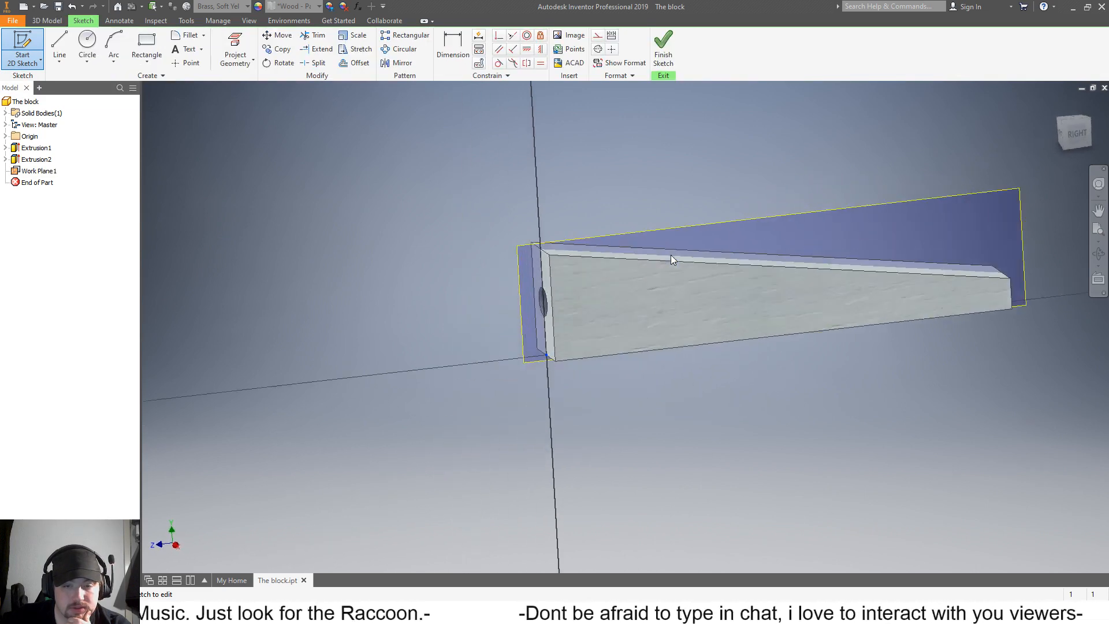
left_click(246, 65)
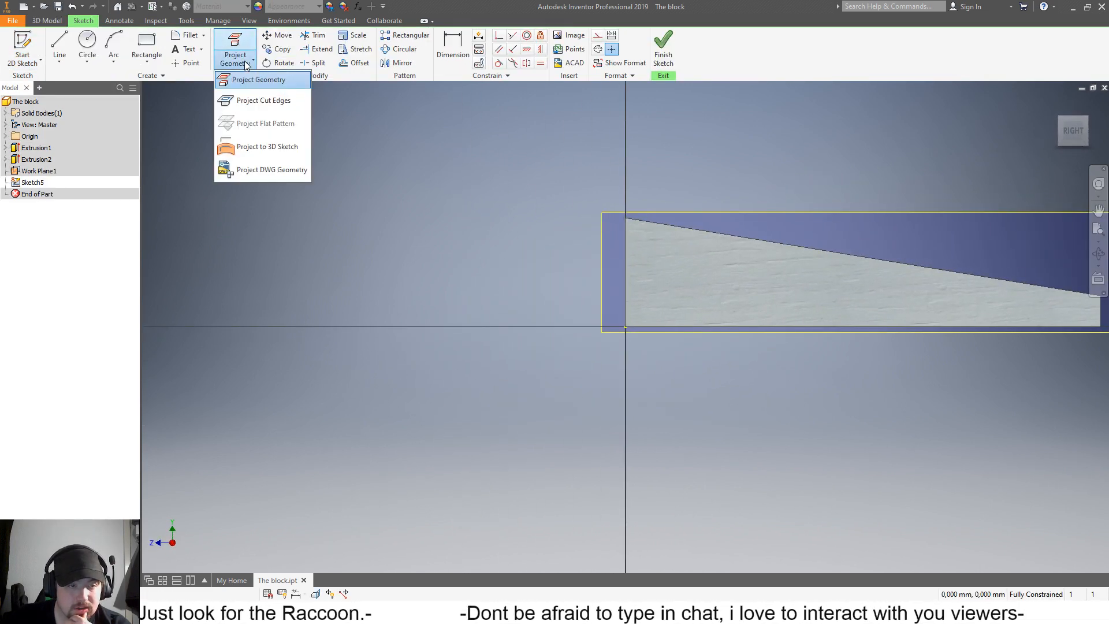
left_click(246, 101)
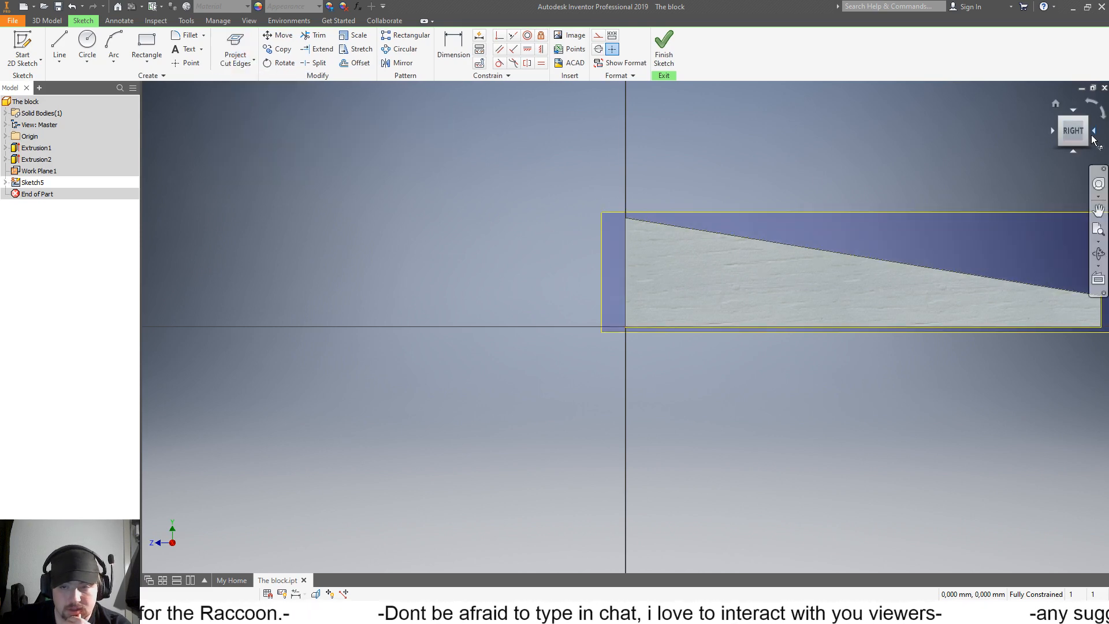
left_click(1061, 119)
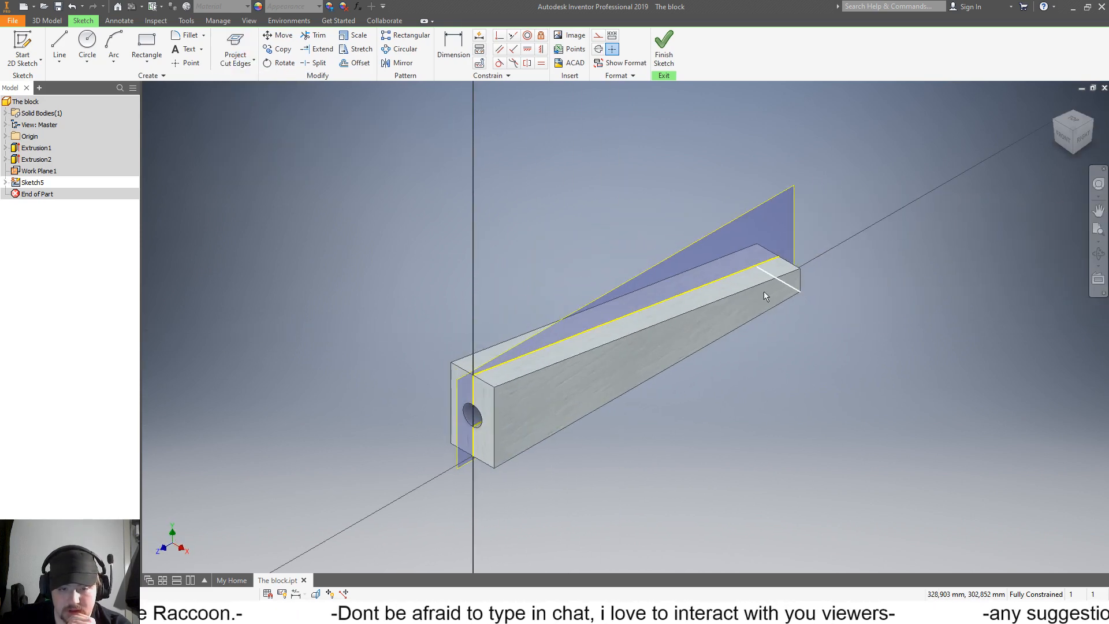
scroll(476, 396, "up", 5)
scroll(495, 379, "down", 5)
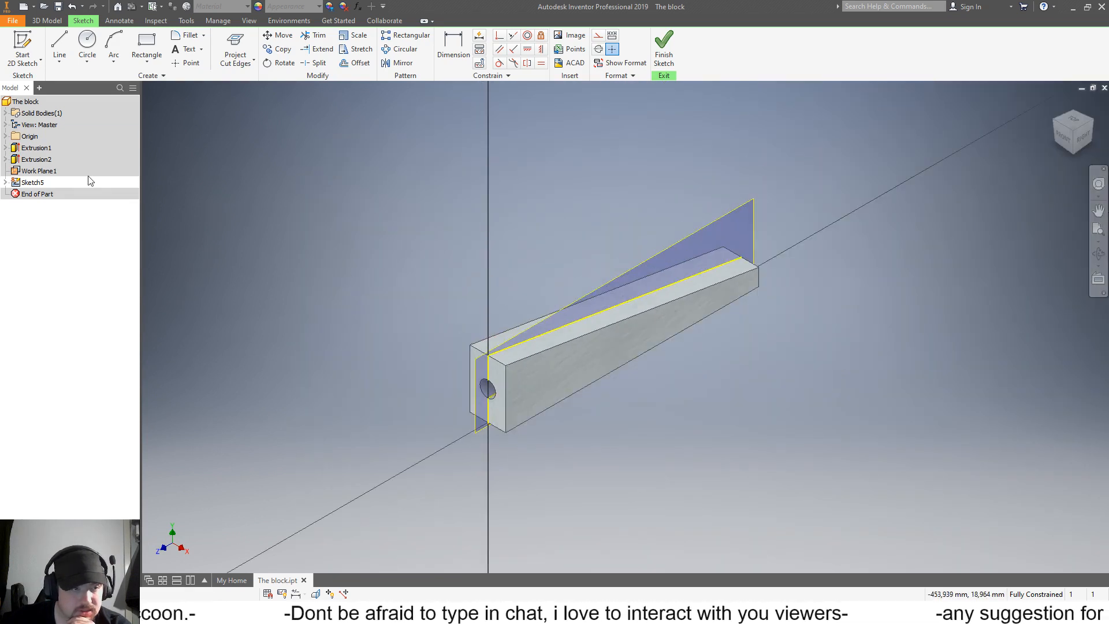
left_click(231, 65)
left_click(252, 82)
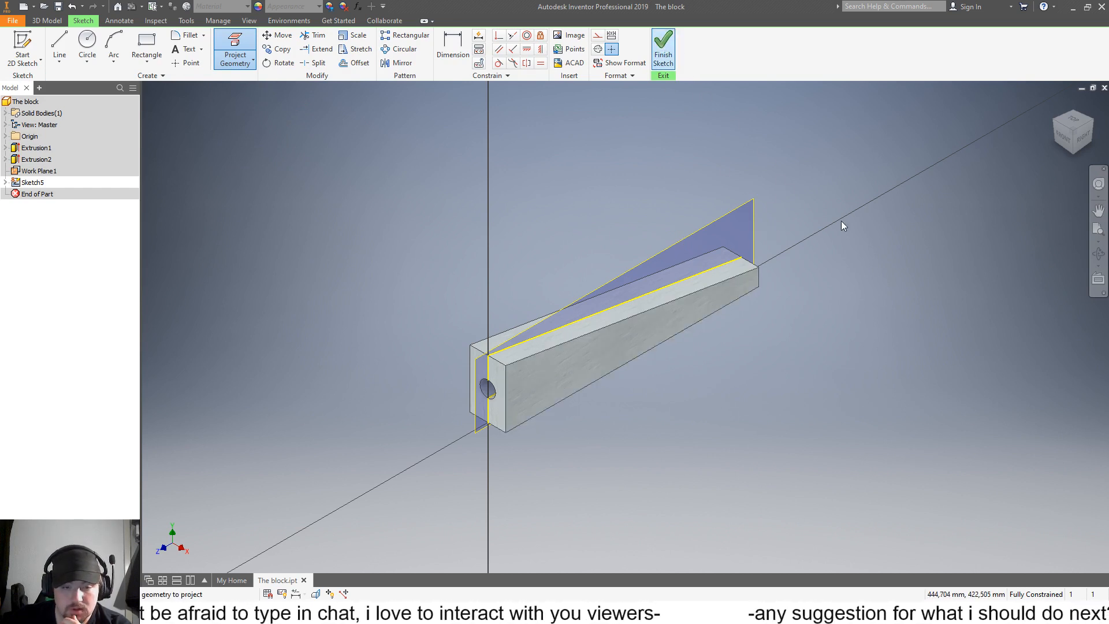
left_click(244, 64)
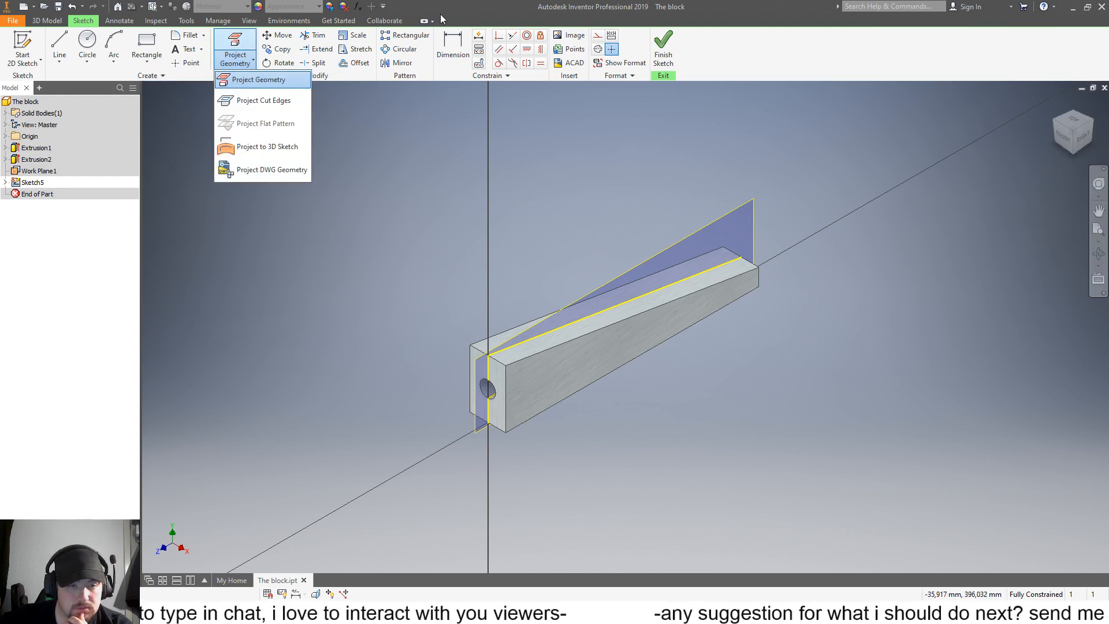
left_click(250, 21)
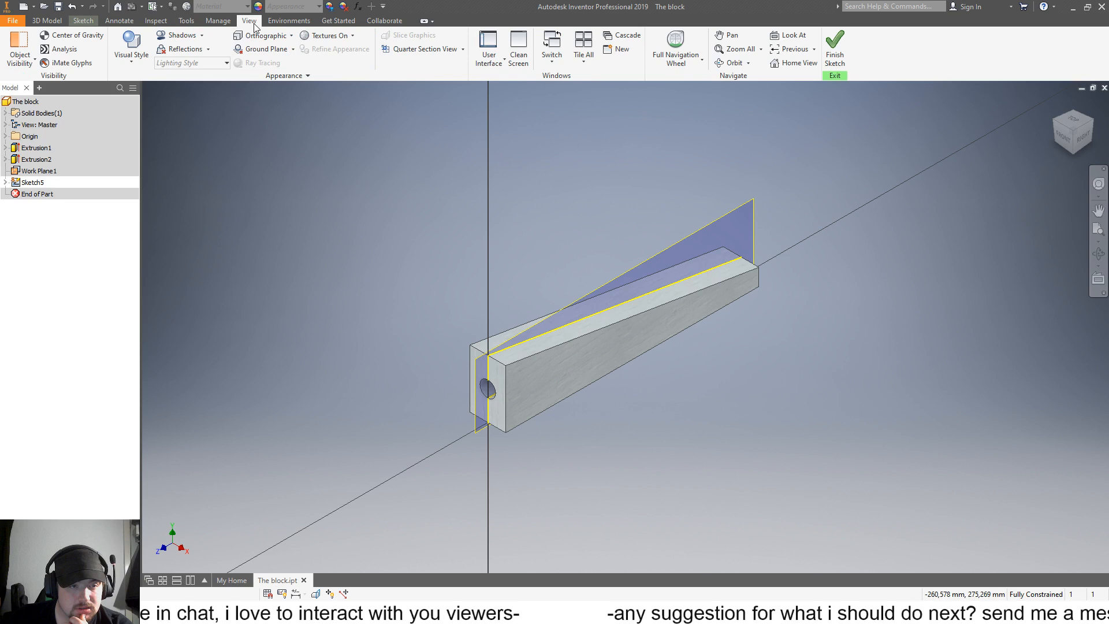
left_click(77, 21)
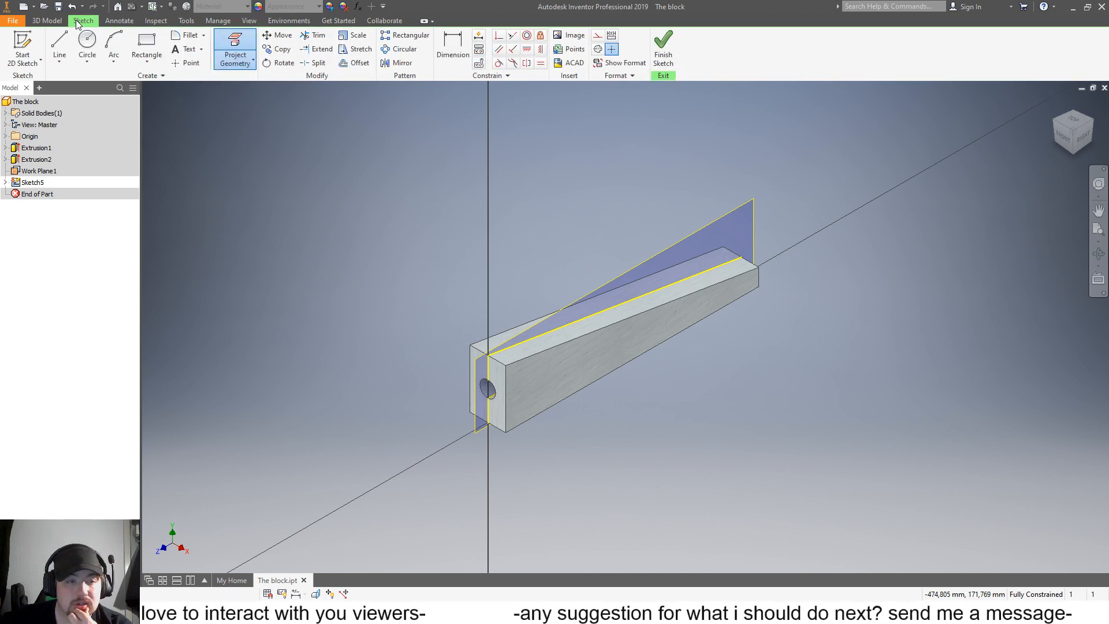
Step: Project the block's cut edges once more into the sketch on the central work plane
left_click(235, 60)
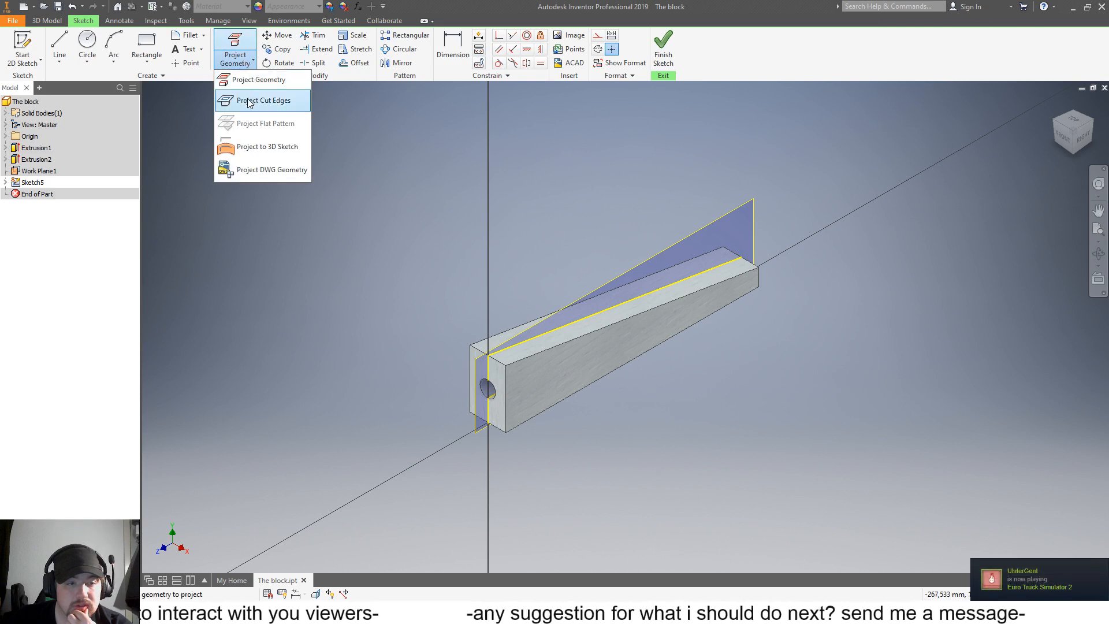
left_click(248, 79)
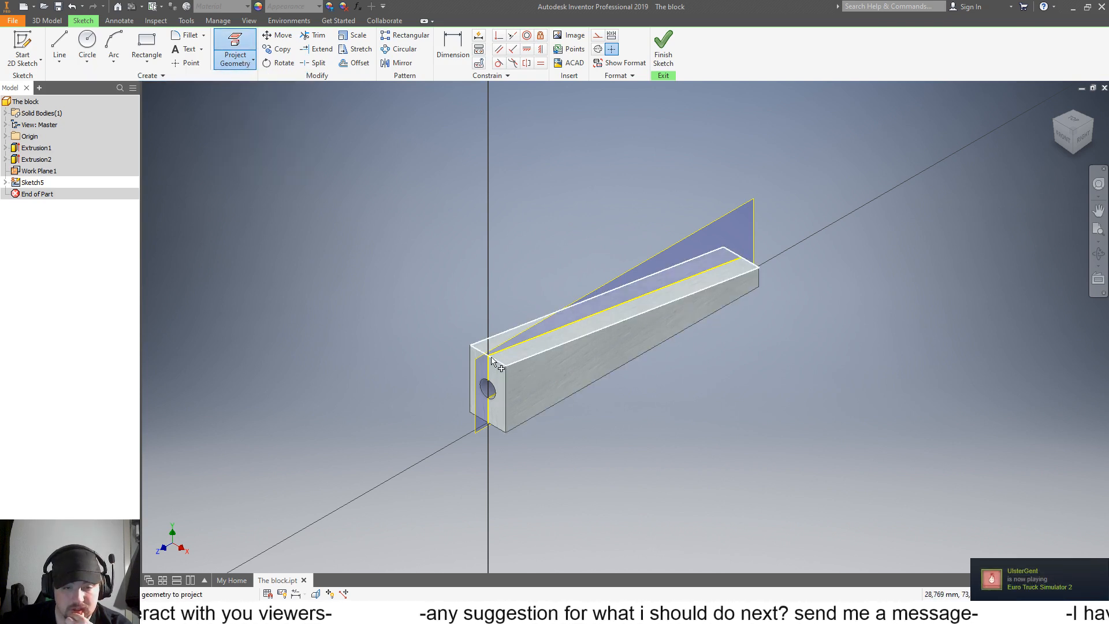
left_click(32, 172)
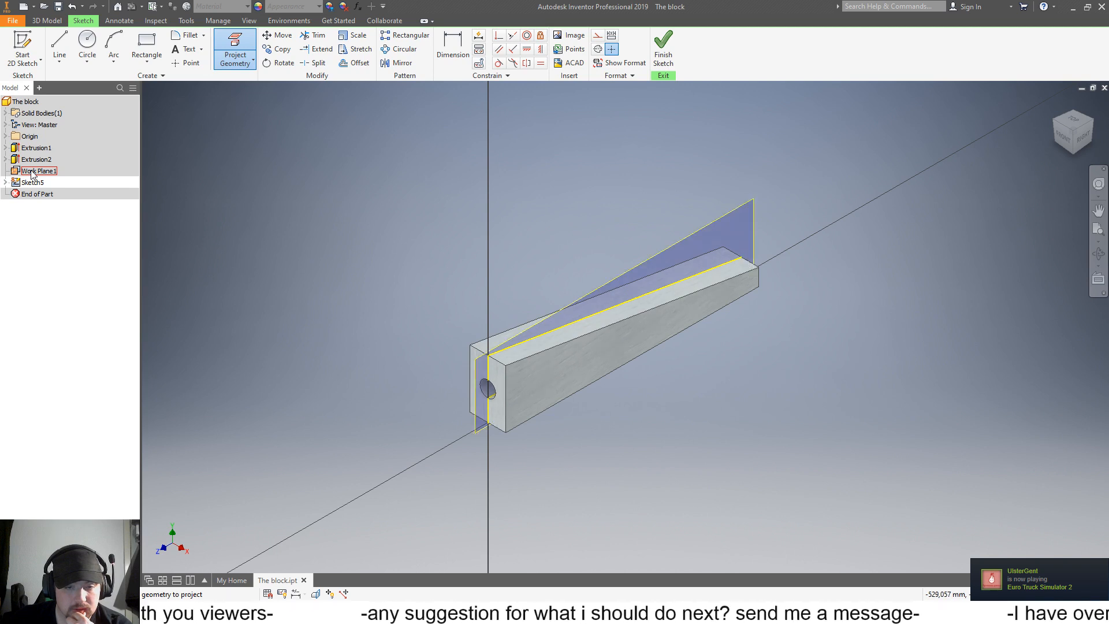
left_click(249, 61)
left_click(257, 102)
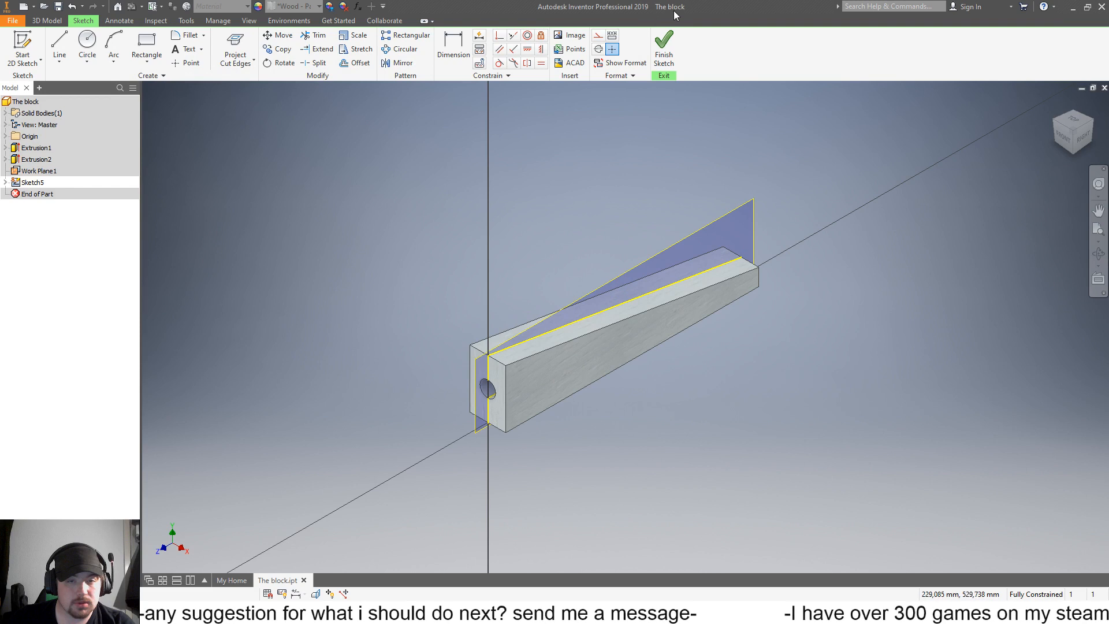
Step: Finish the sketch, reopen it in the block's right-side view, and select the first set of projected cut edges
left_click(664, 47)
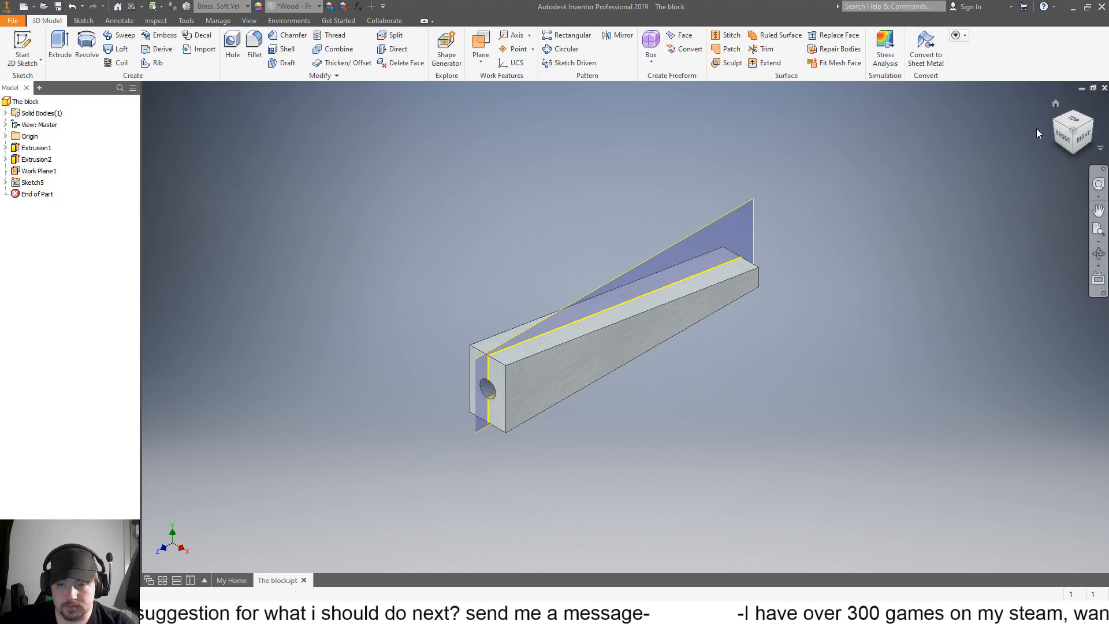
left_click(1086, 135)
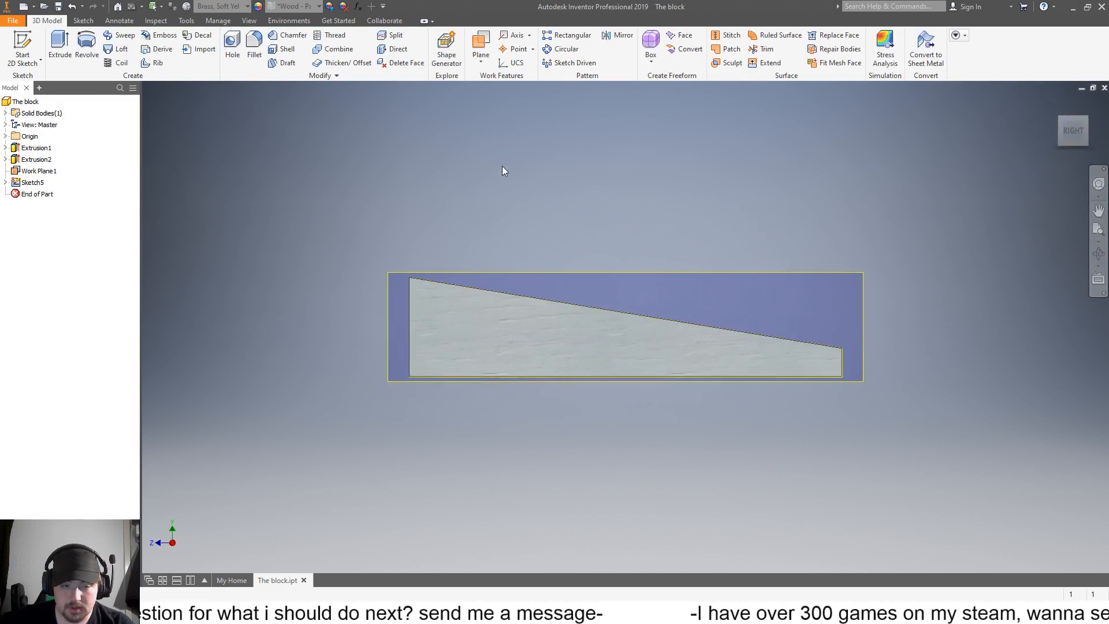
left_click(459, 326)
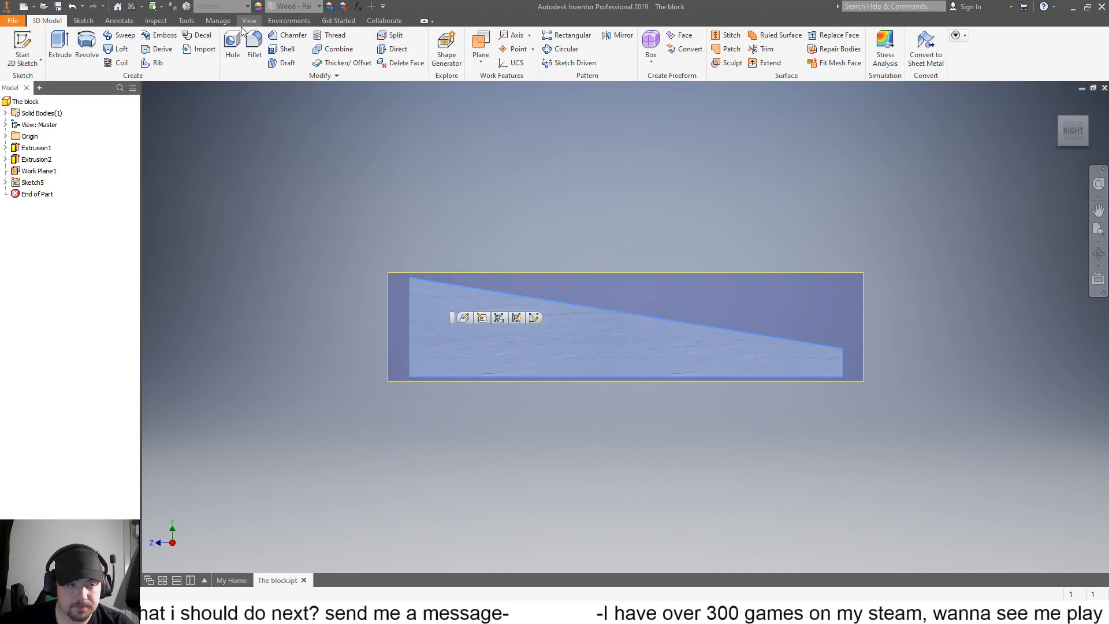
key("s")
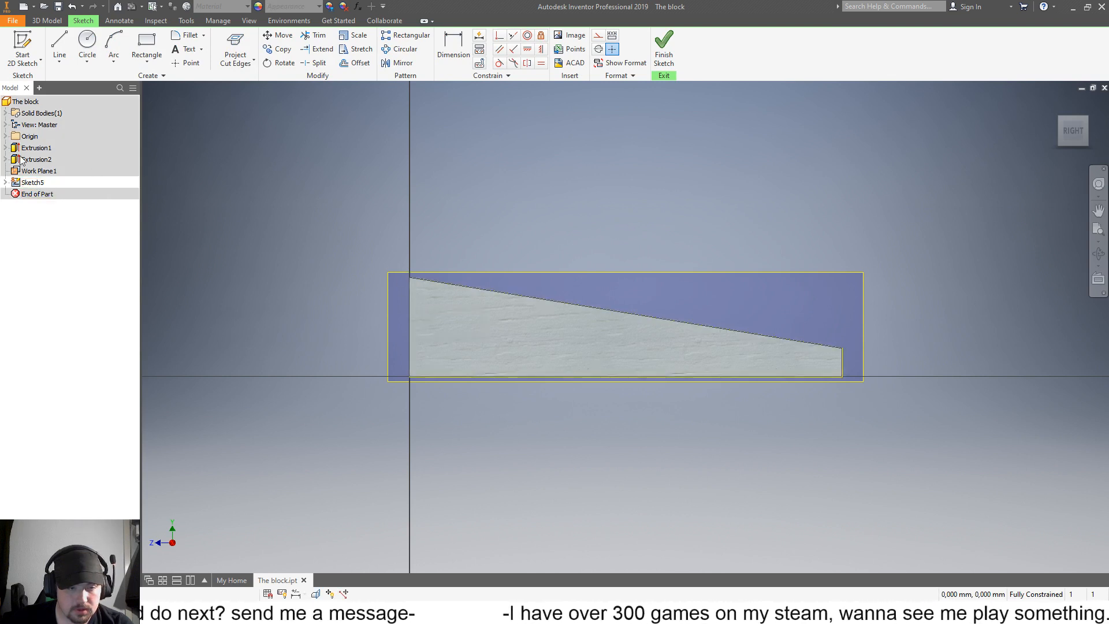
left_click(5, 183)
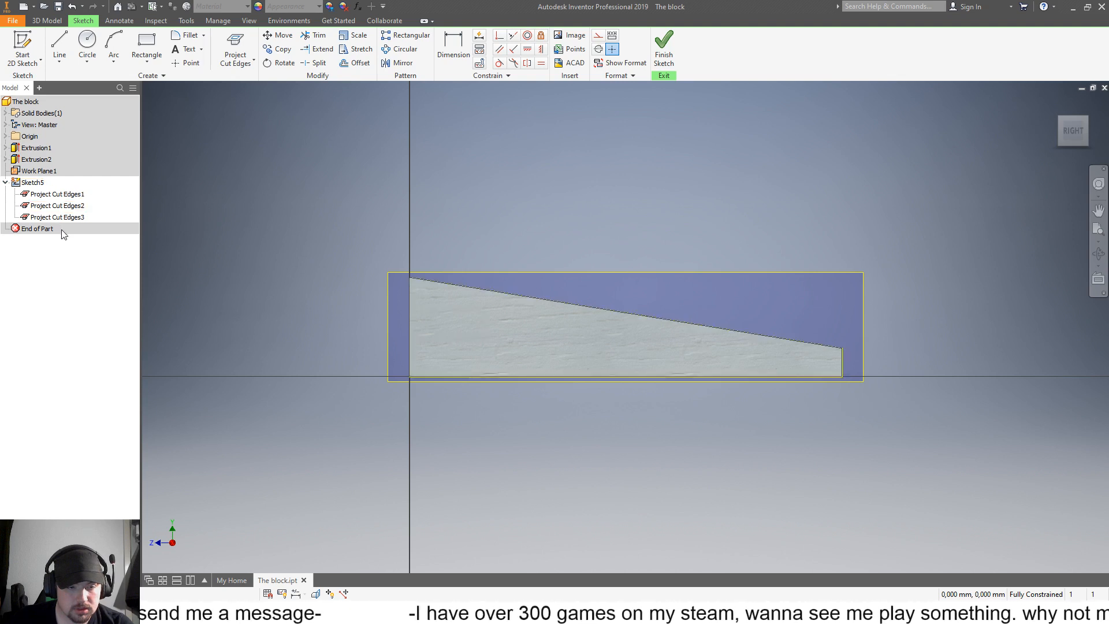
left_click(58, 194)
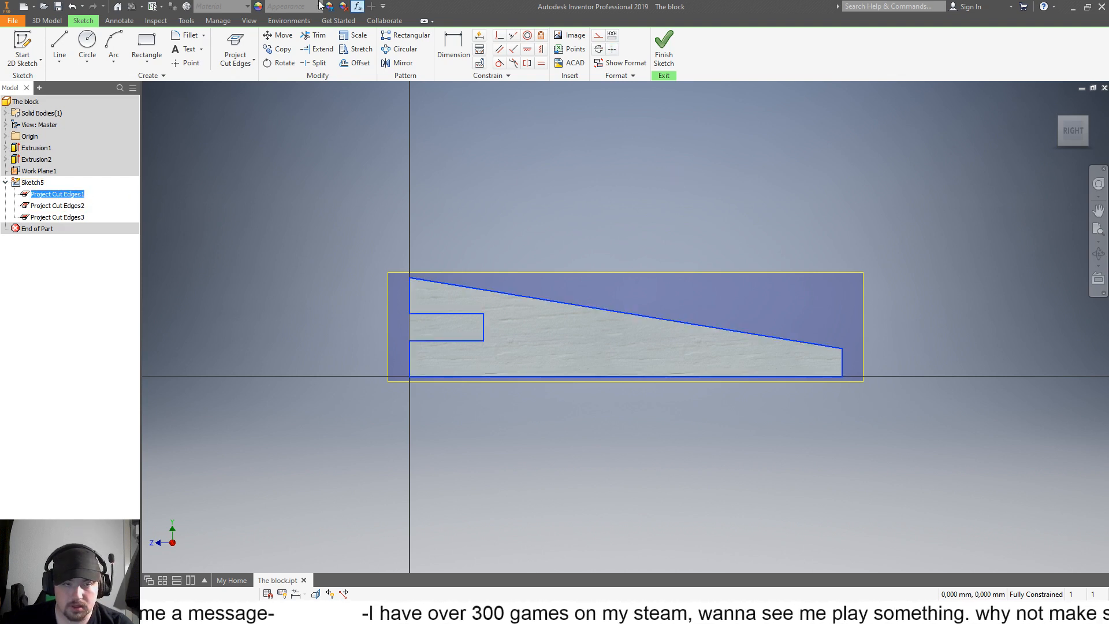
Step: Draw a vertical line about 25.5 mm long from the block's upper front corner down to the hole's upper edge
left_click(60, 41)
scroll(365, 242, "up", 3)
scroll(441, 289, "down", 5)
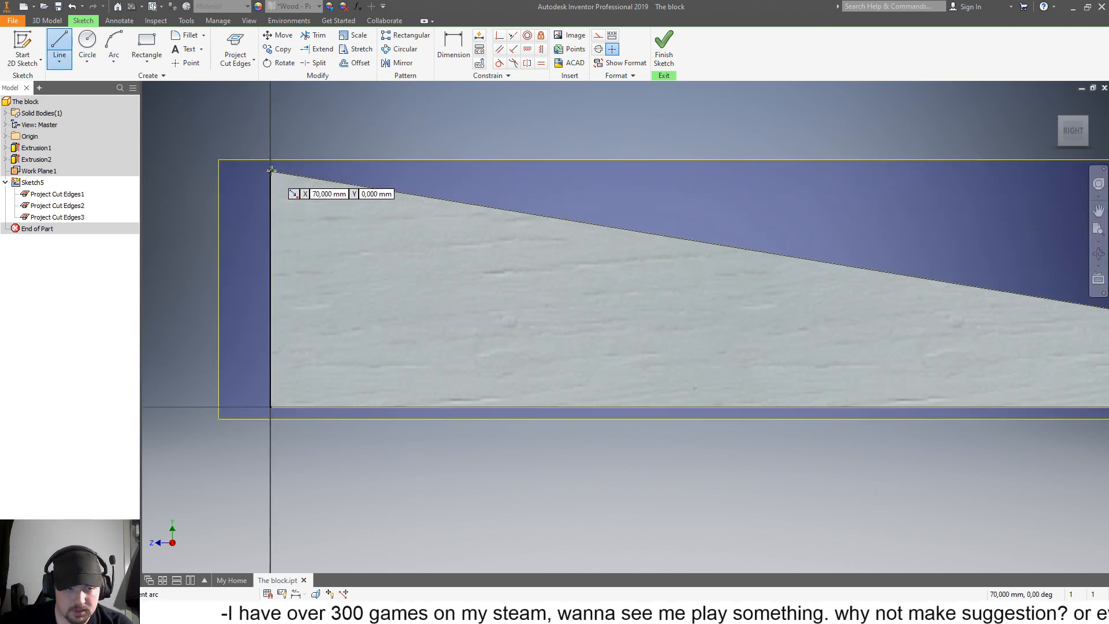
left_click_drag(271, 172, 270, 219)
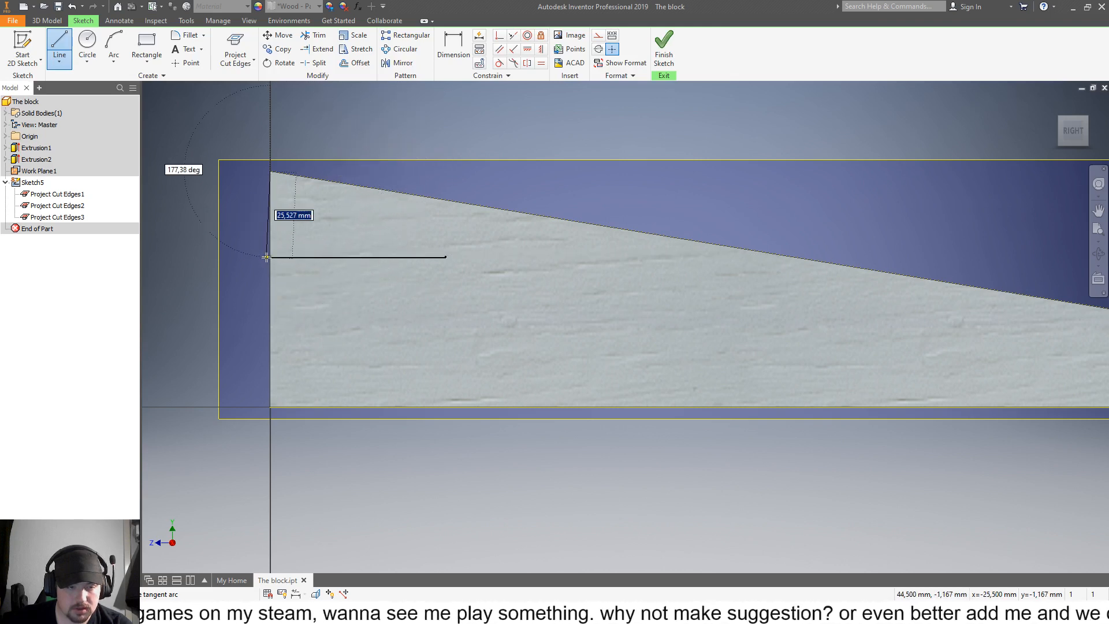
left_click(270, 257)
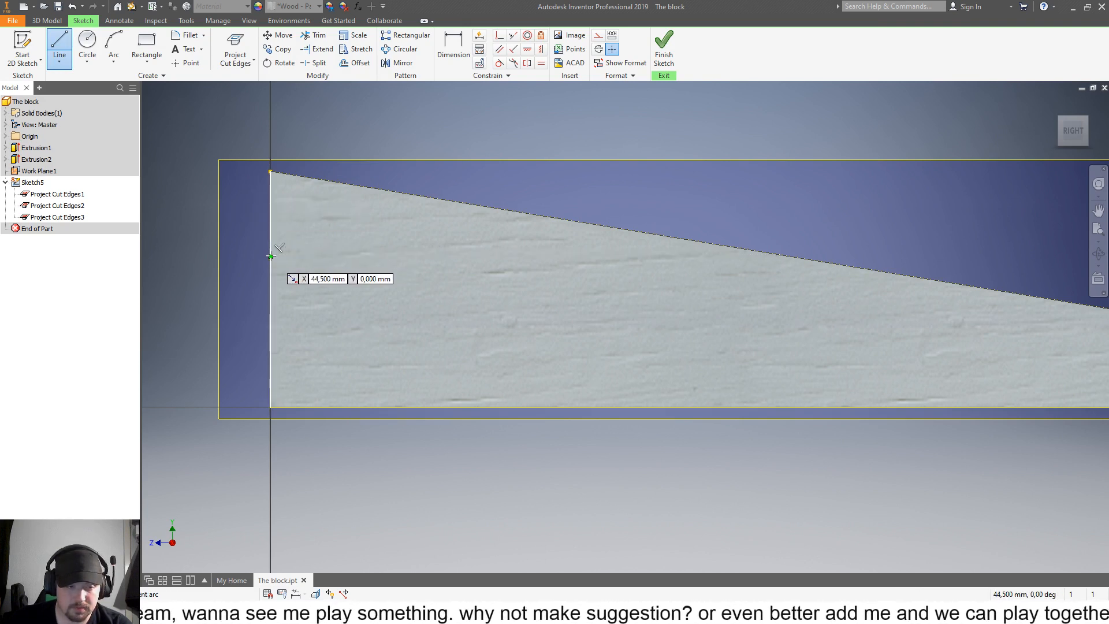
Step: Draw a 10 mm line up along the block's front edge from the hole's upper edge
left_click(270, 257)
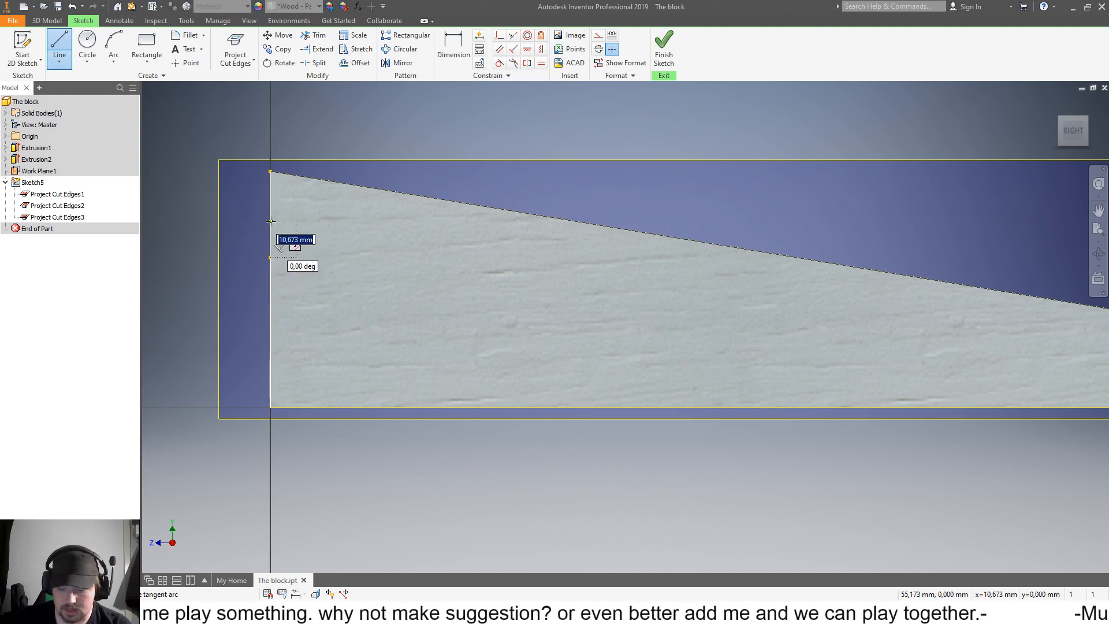
type("10")
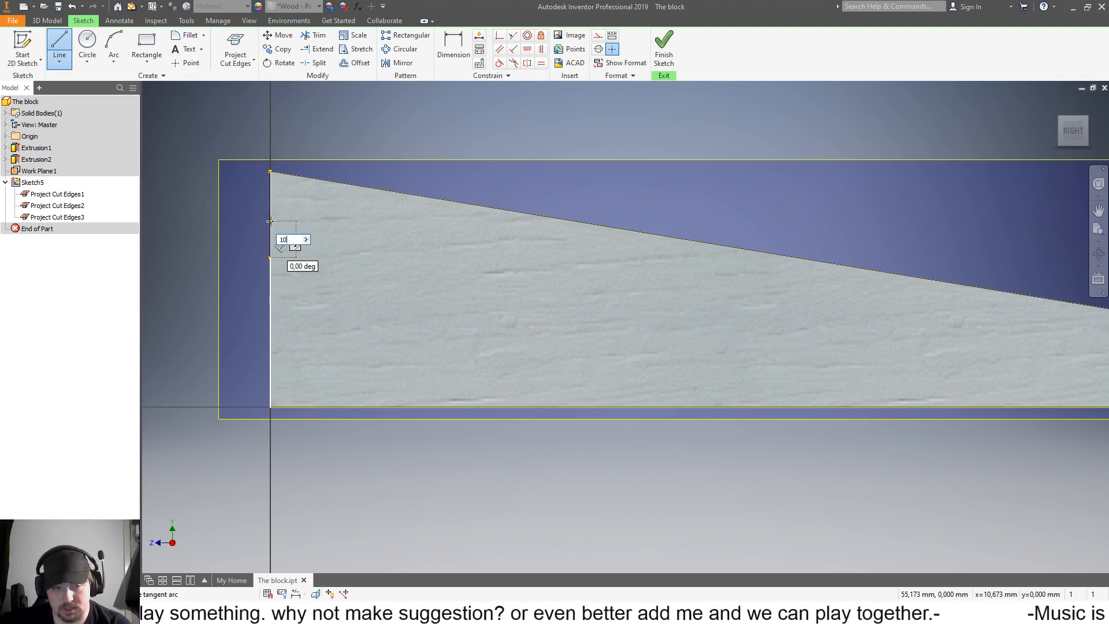
key("Return")
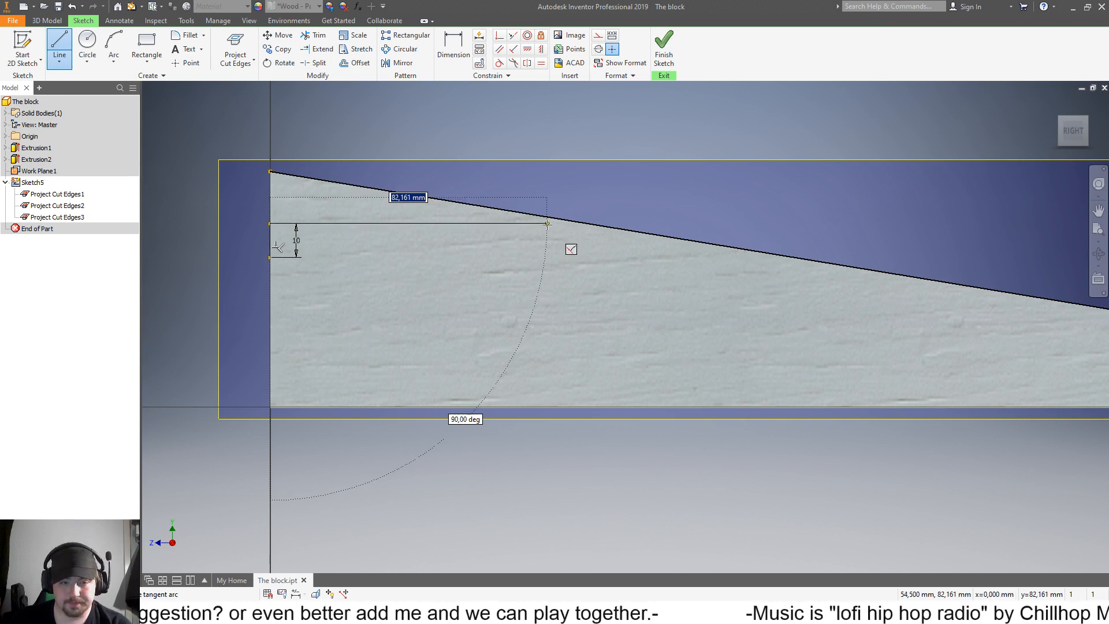
key("Escape")
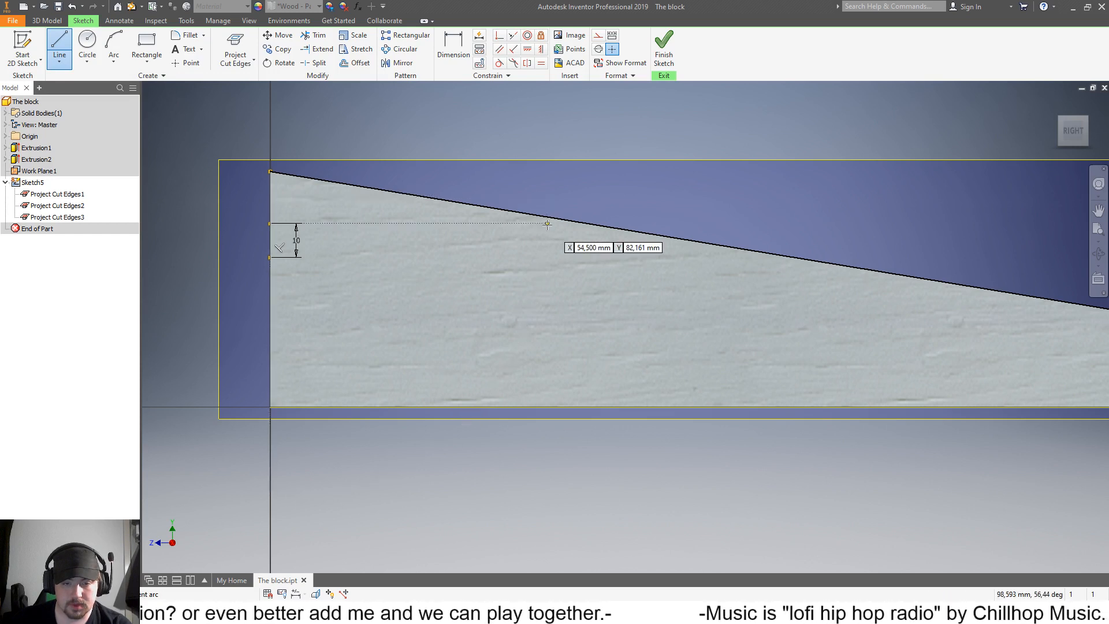
left_click(270, 224)
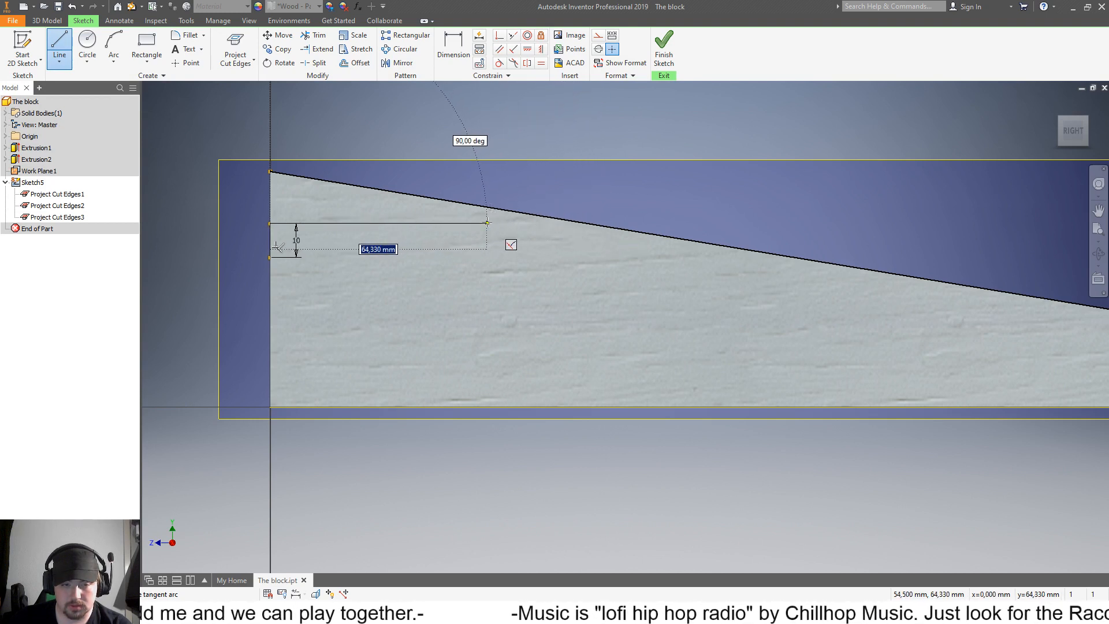
key("Tab")
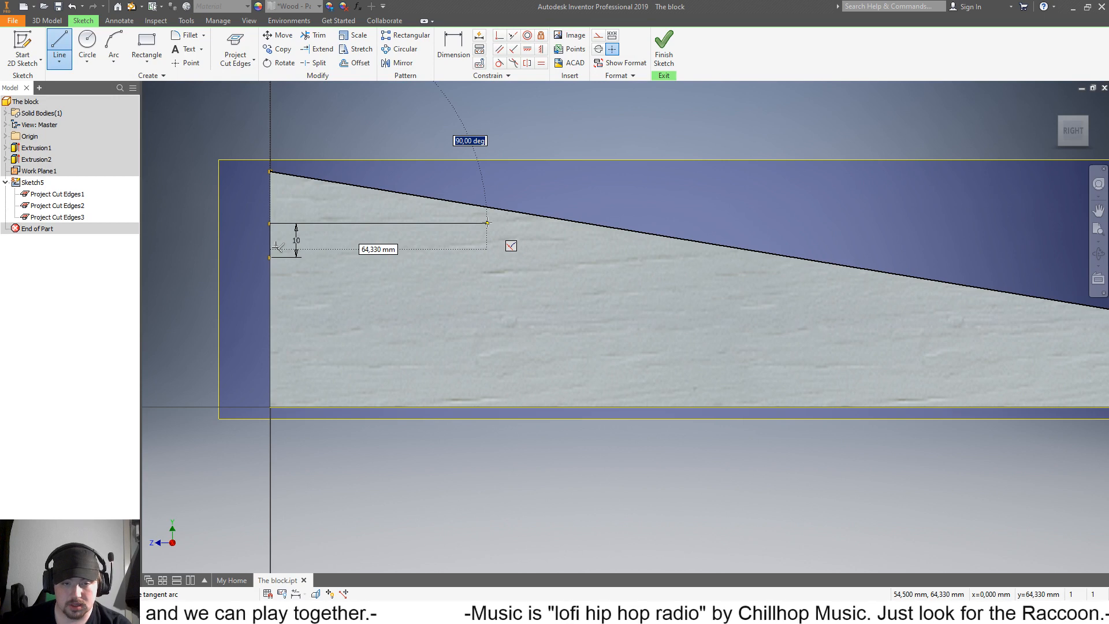
key("Escape")
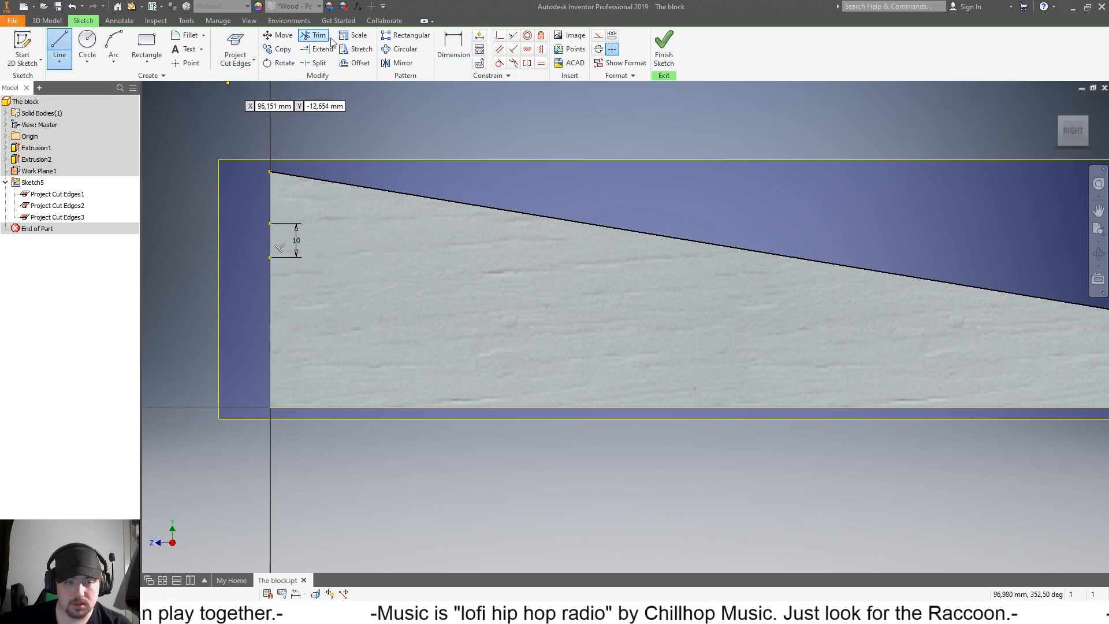
left_click(318, 49)
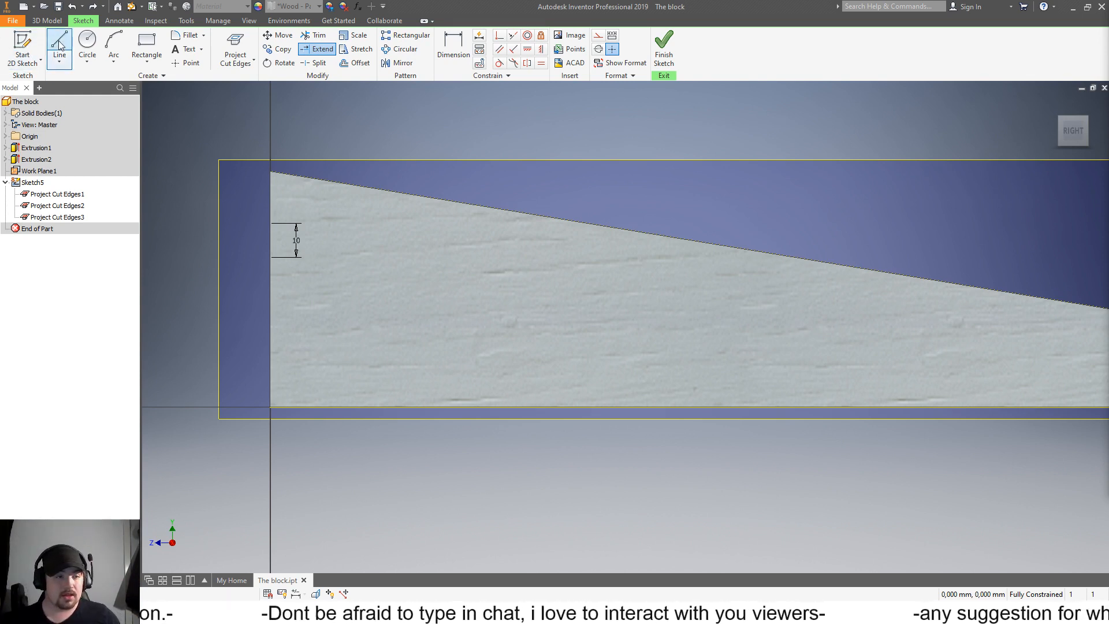
left_click(250, 63)
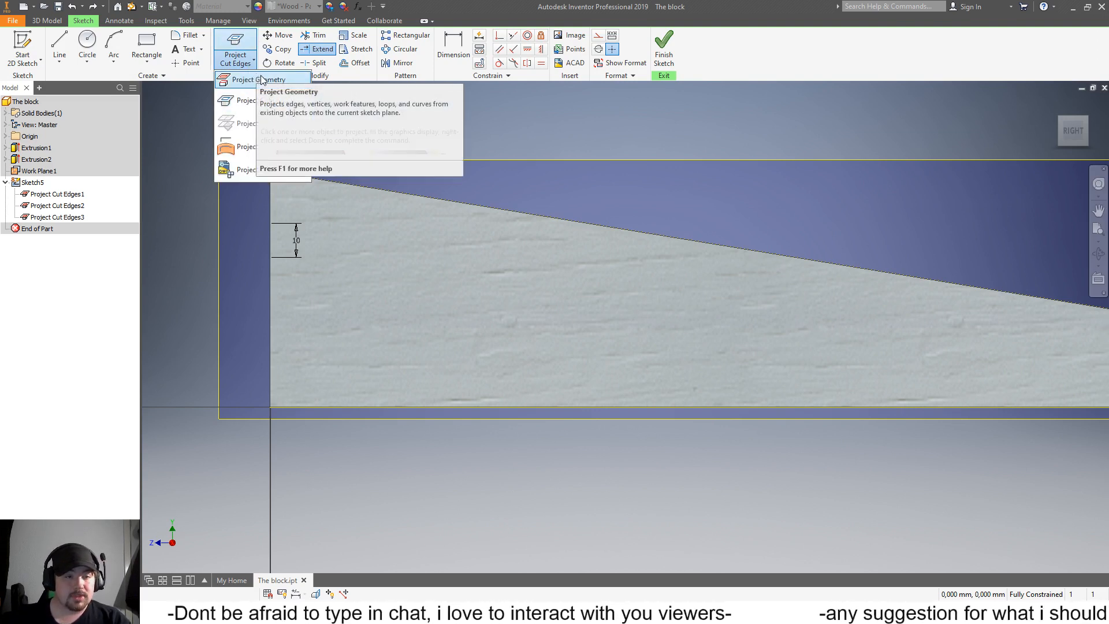
Step: Set the model's visual style to Wireframe
left_click(248, 21)
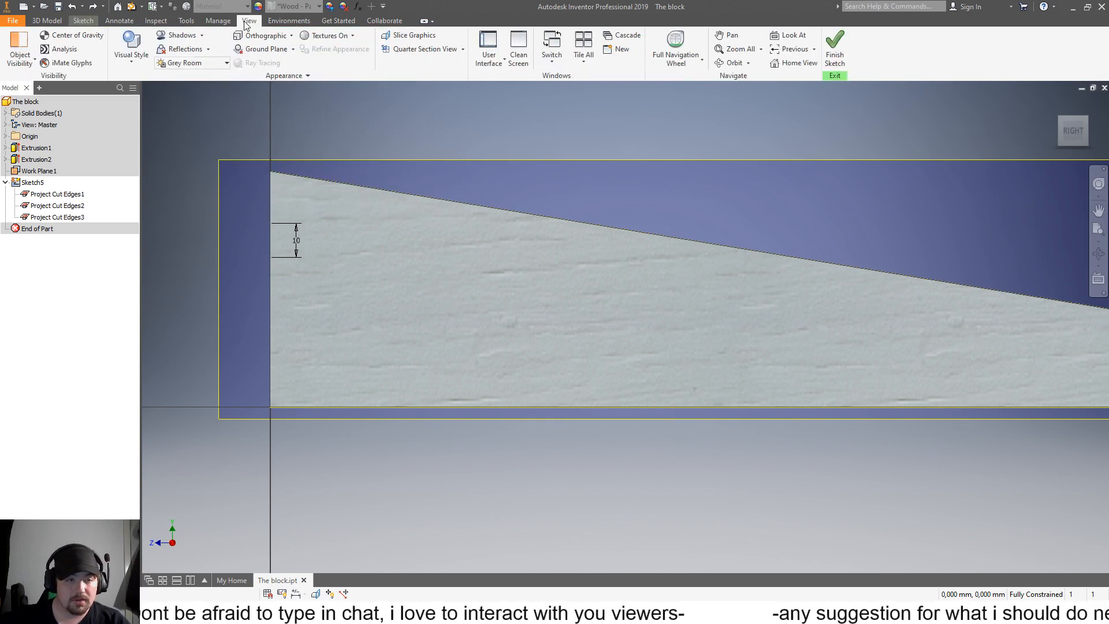
left_click(124, 62)
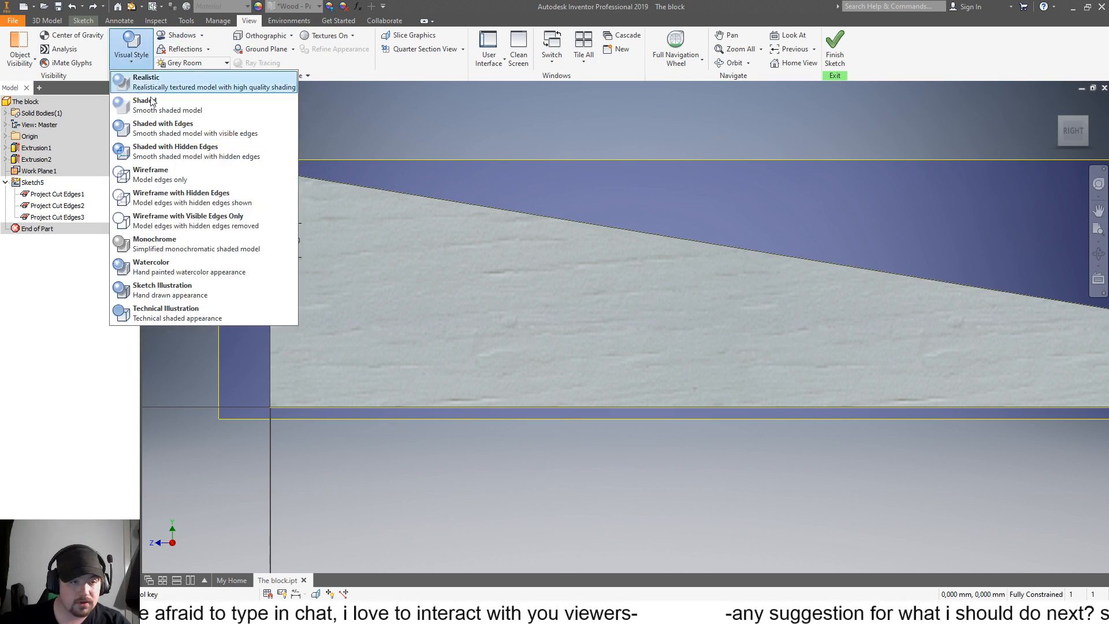
left_click(160, 176)
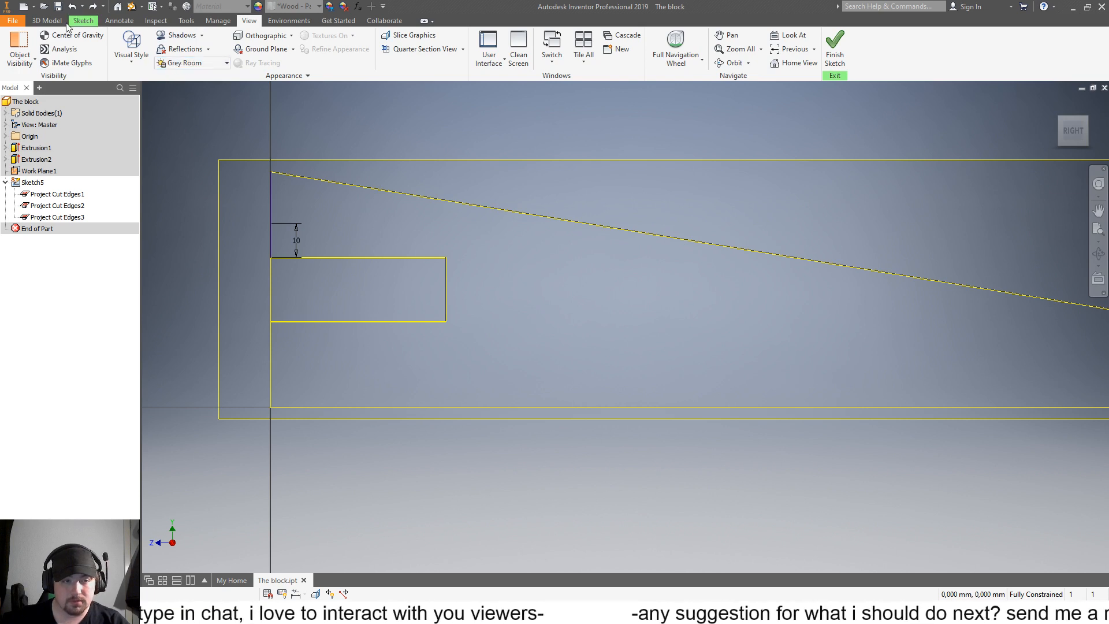
Step: Finish the sketch on the central work plane and reopen it for editing, framing the hole's front end
left_click(33, 21)
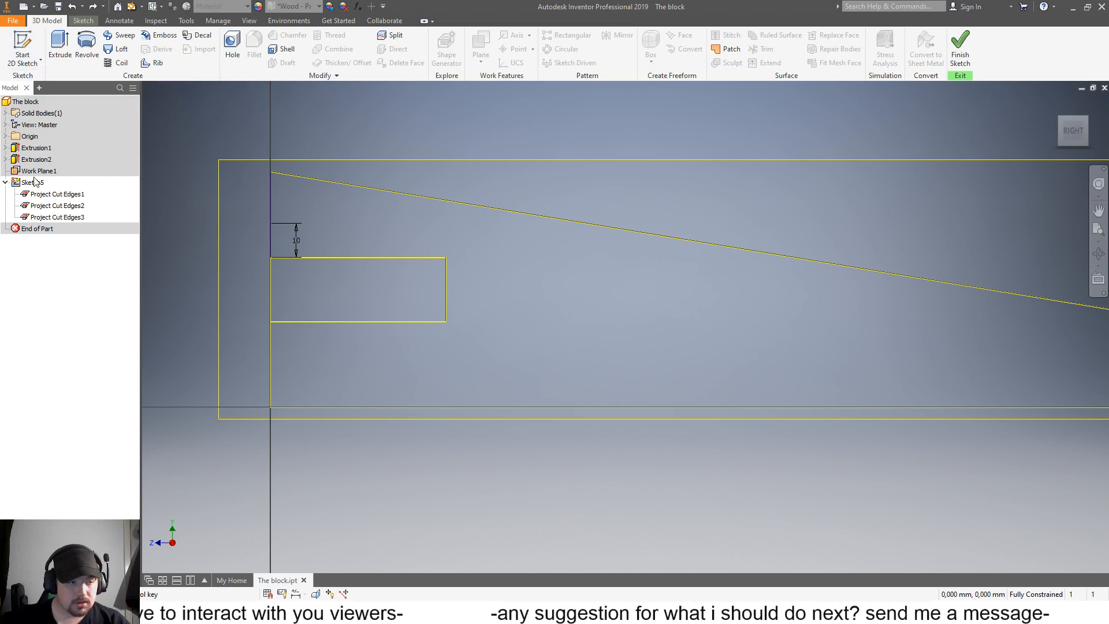
left_click(960, 51)
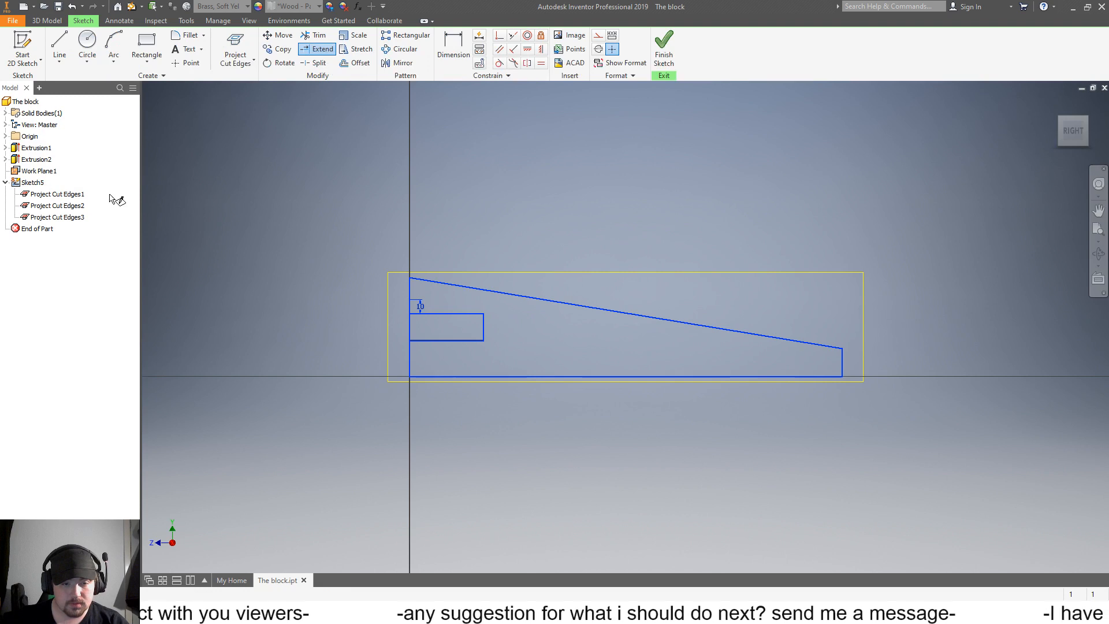
key("Escape")
scroll(514, 332, "down", 5)
scroll(482, 331, "up", 6)
scroll(229, 327, "down", 4)
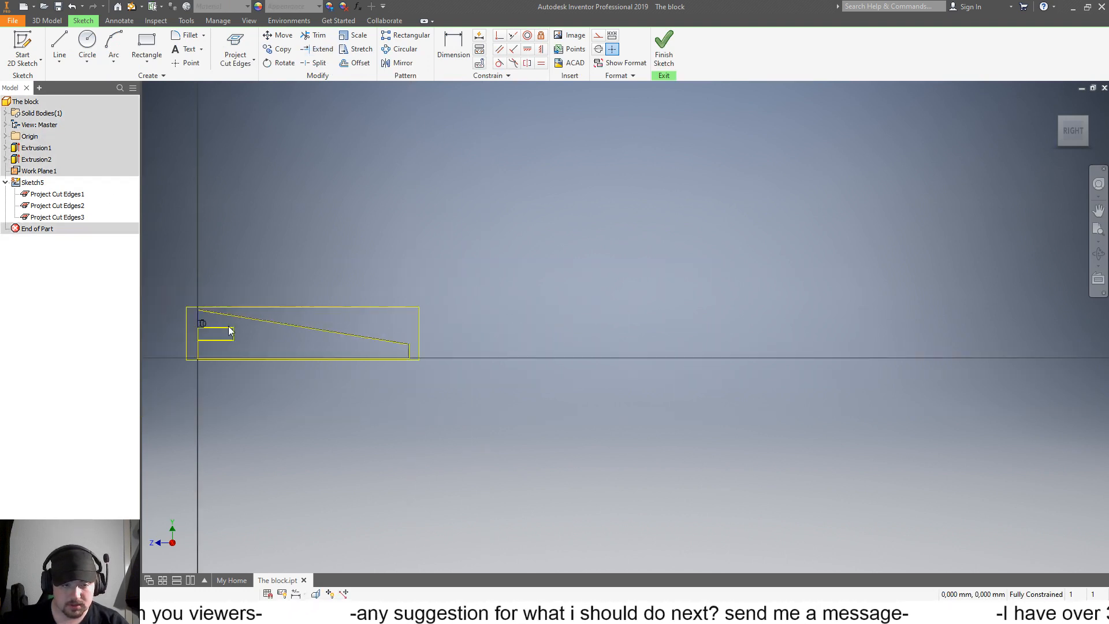
scroll(192, 323, "down", 3)
scroll(192, 323, "up", 10)
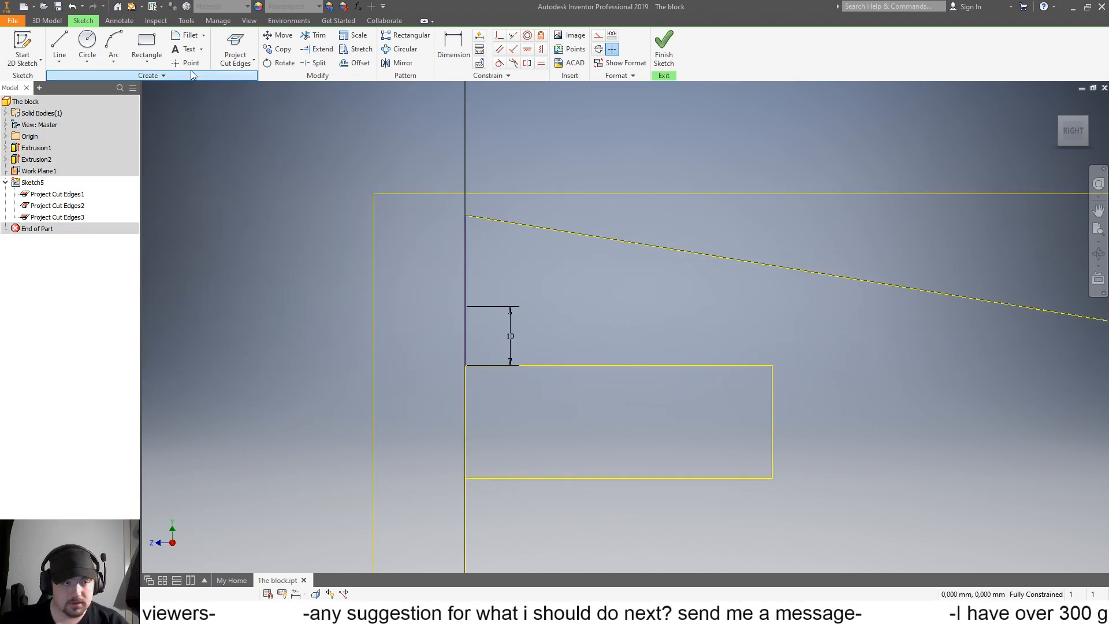
left_click(60, 47)
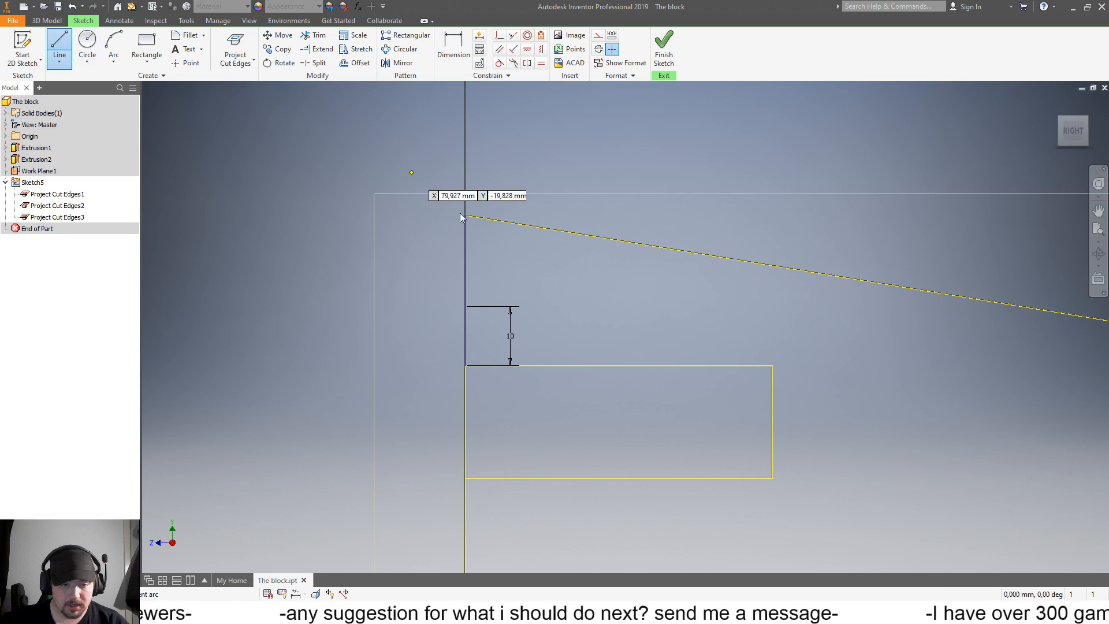
left_click(464, 306)
key("Escape")
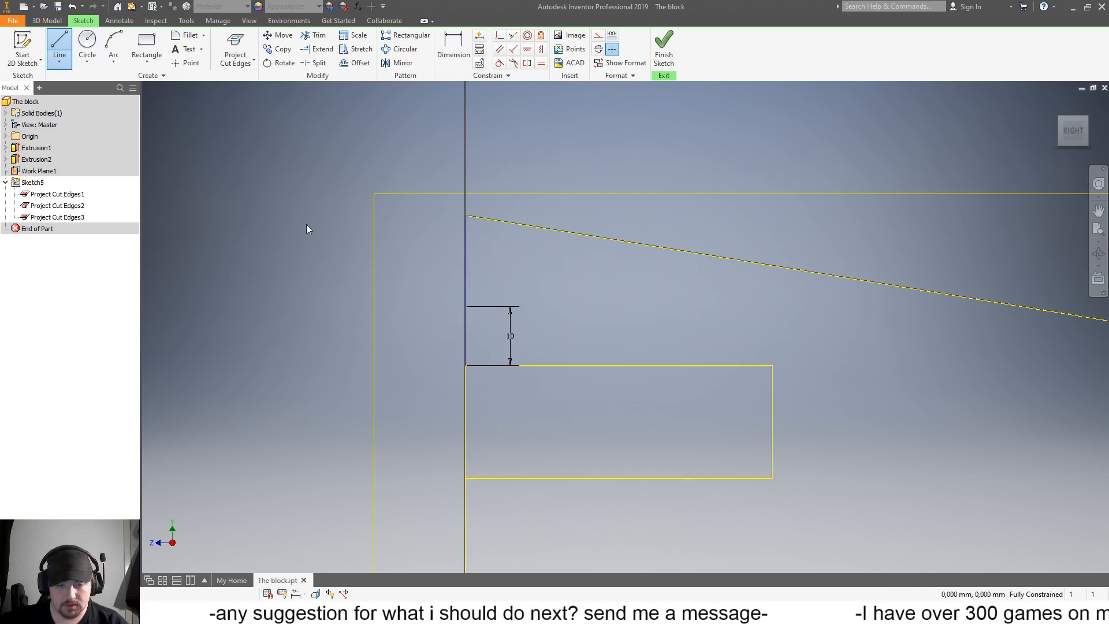
left_click(59, 46)
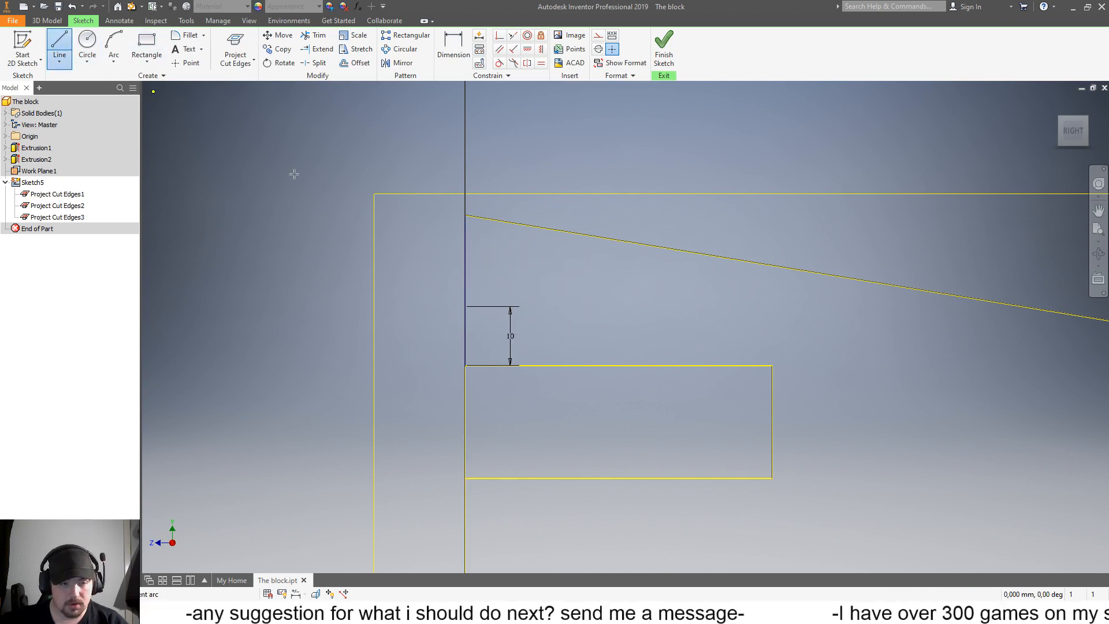
left_click(464, 306)
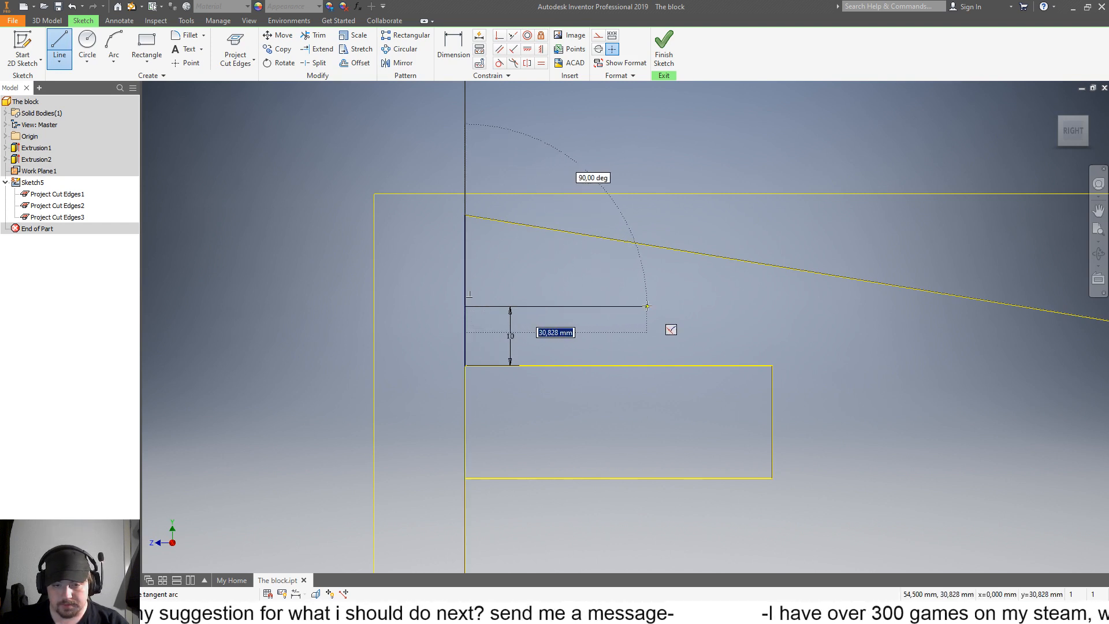
key("Tab")
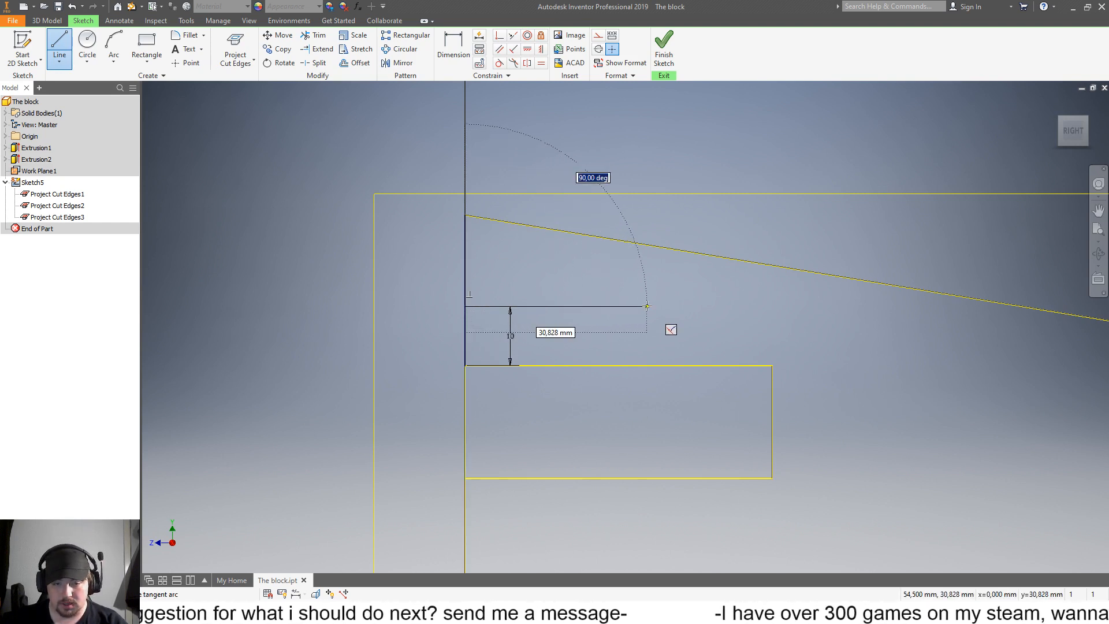
key("Escape")
scroll(586, 290, "down", 10)
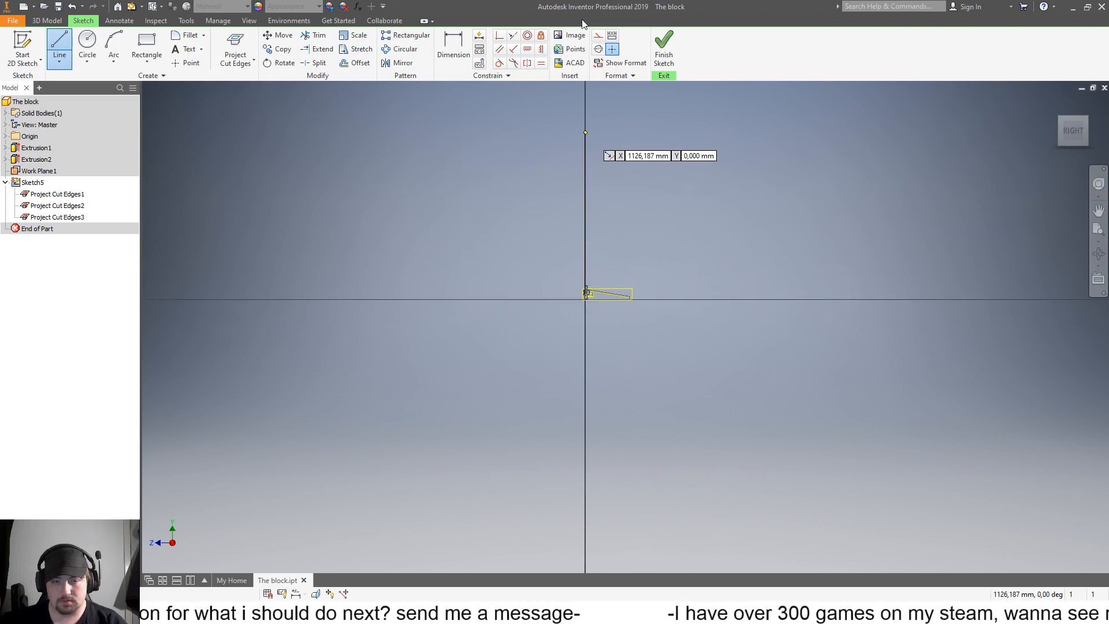
Step: Delete the 10 mm line and its dimension above the front hole, keeping the projected edges
scroll(592, 116, "down", 5)
scroll(593, 96, "up", 8)
scroll(569, 381, "down", 10)
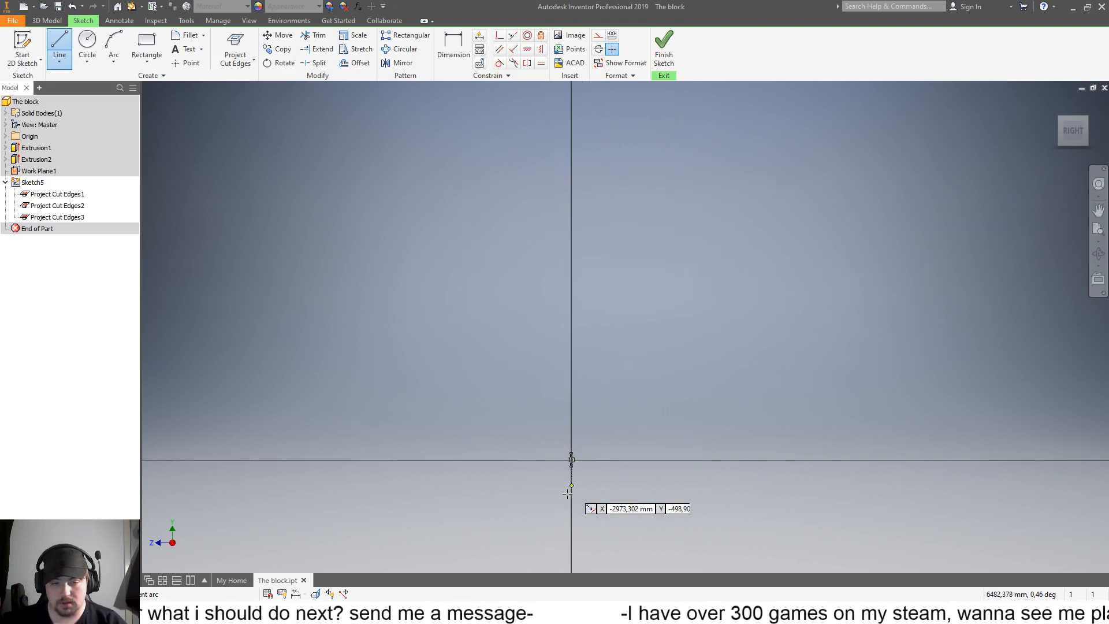
scroll(569, 453, "up", 6)
scroll(593, 520, "down", 6)
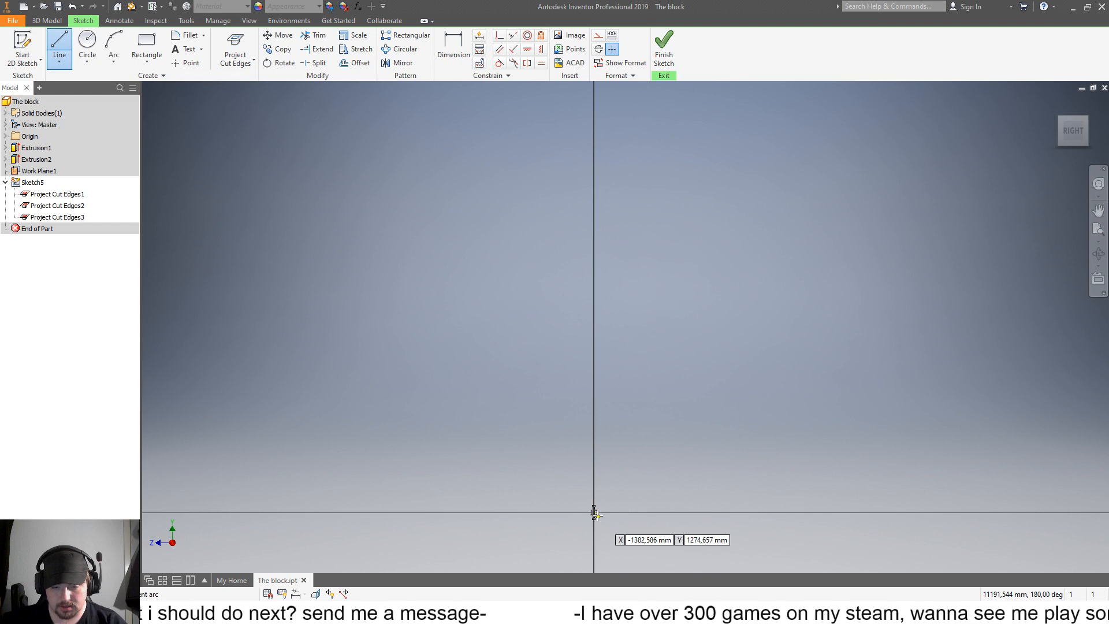
middle_click_drag(595, 514, 448, 184)
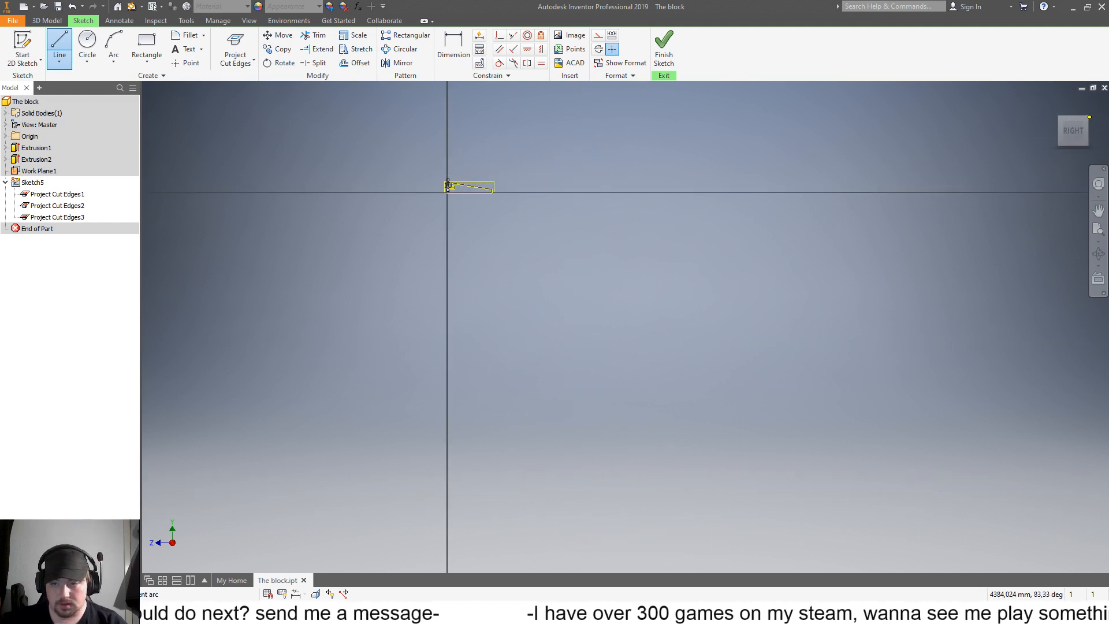
scroll(450, 184, "up", 10)
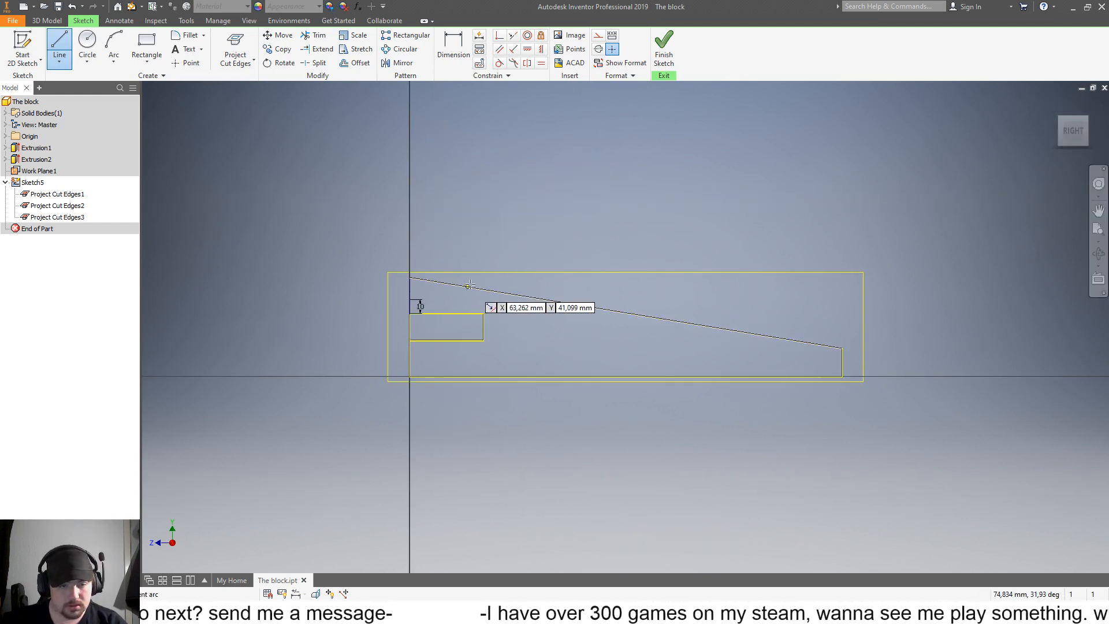
scroll(439, 289, "down", 2)
scroll(421, 289, "up", 6)
key("Escape")
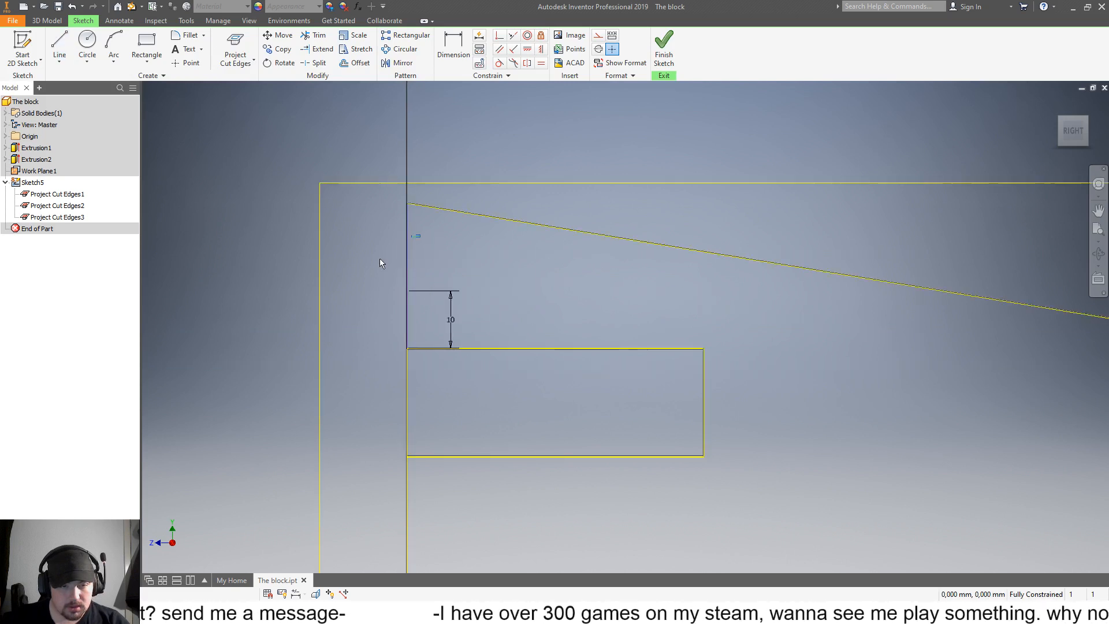
key("ctrl+a")
key("Delete")
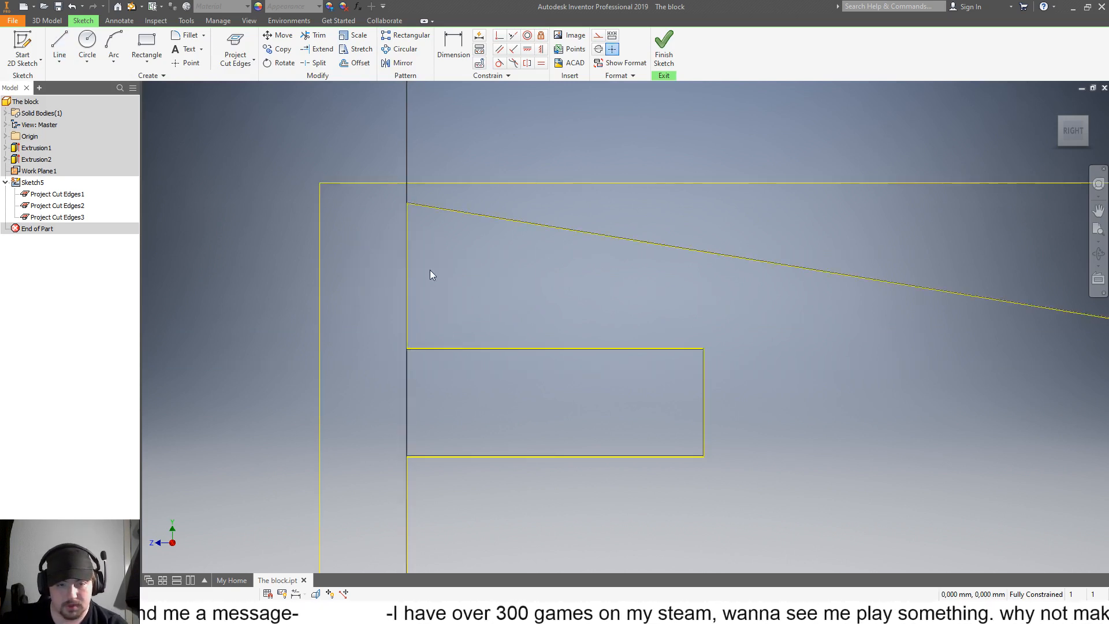
Step: Draw a 10 mm line up the block's front edge from the hole's upper edge, continuing horizontally about 94.5 mm to the sloped top edge
key("l")
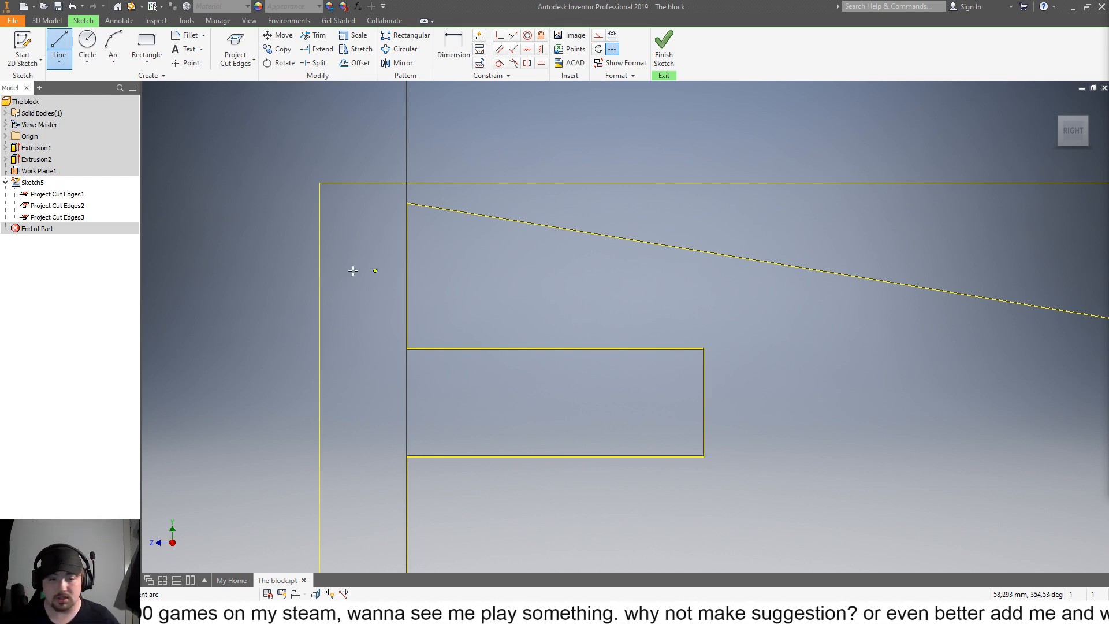
left_click(403, 349)
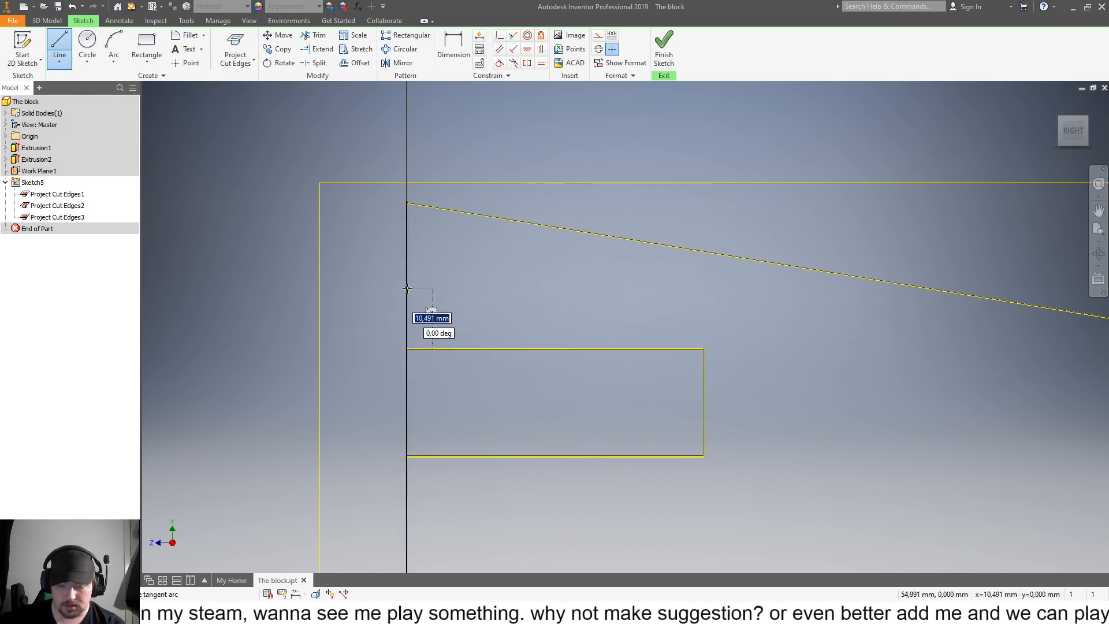
type("1")
type("0")
key("Return")
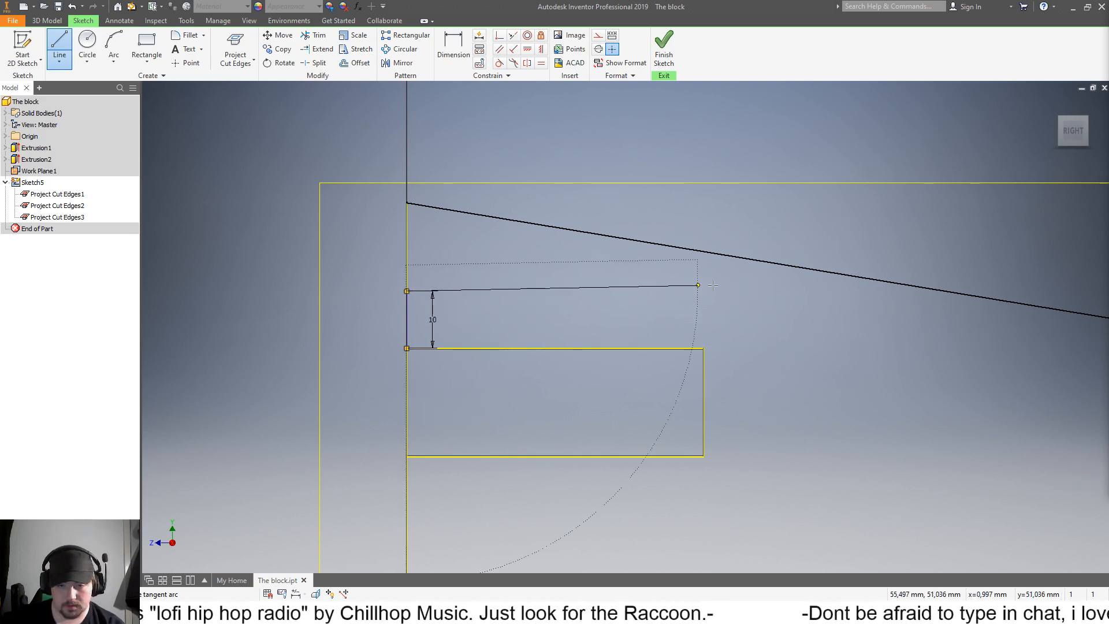
left_click(945, 291)
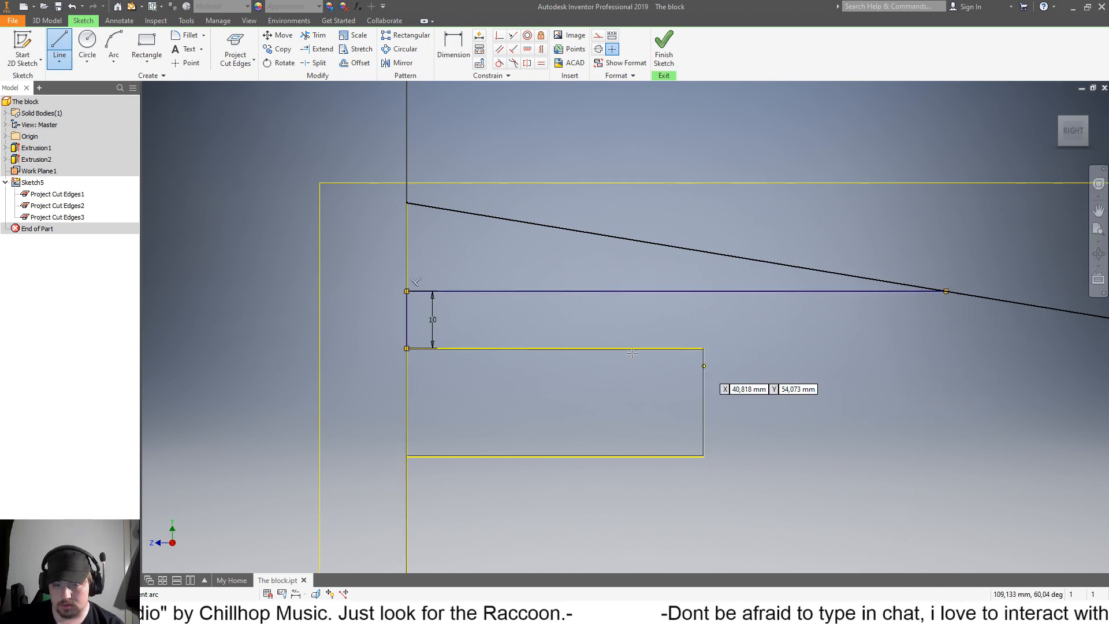
Step: Connect the horizontal line's end on the slope to the rear edge's midpoint, and draw a line about 55.7 mm from there to the bottom edge
scroll(702, 317, "down", 4)
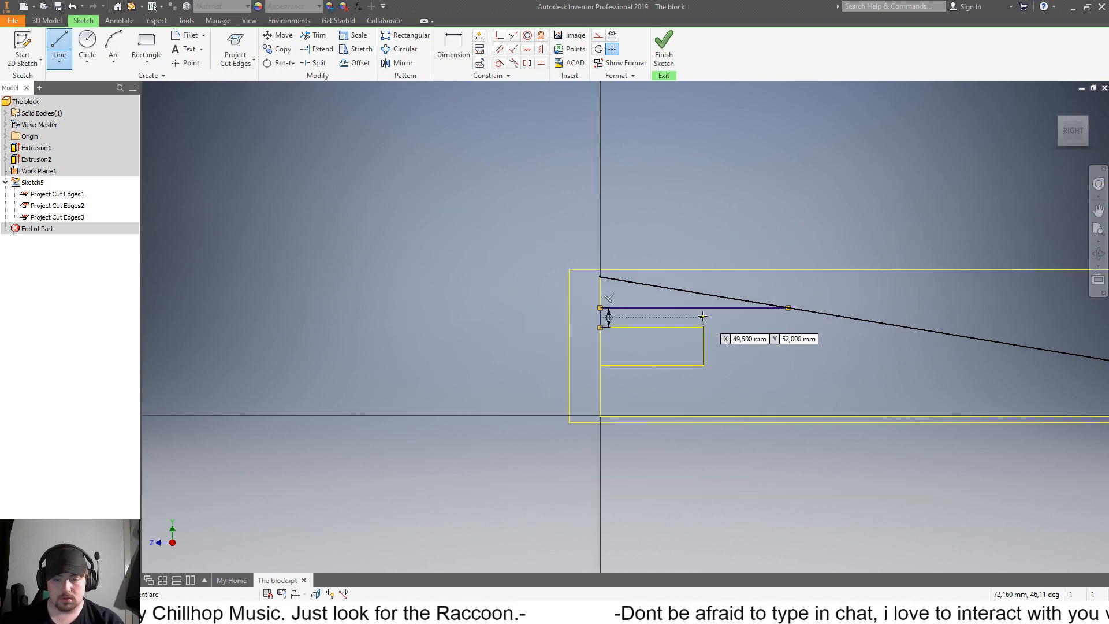
scroll(728, 357, "down", 4)
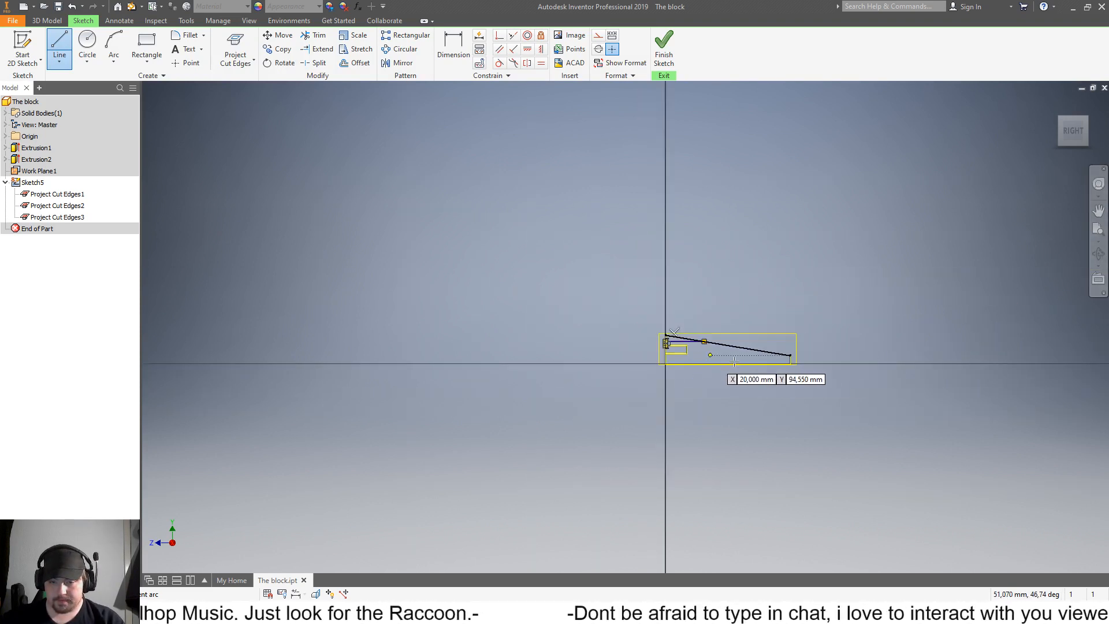
scroll(809, 350, "up", 6)
scroll(984, 325, "down", 2)
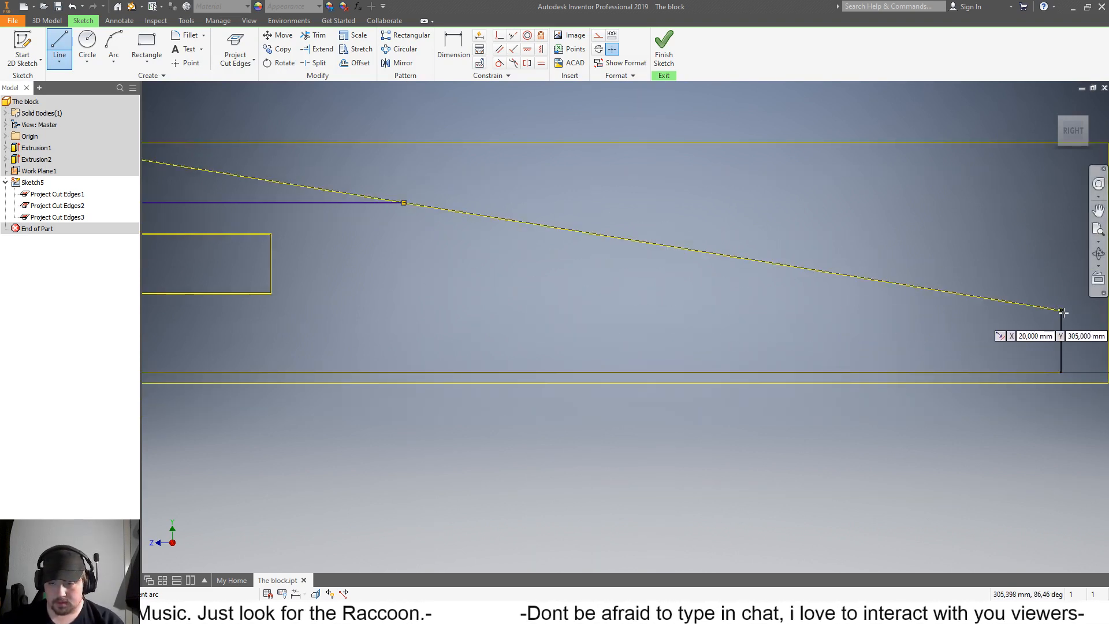
left_click(1061, 312)
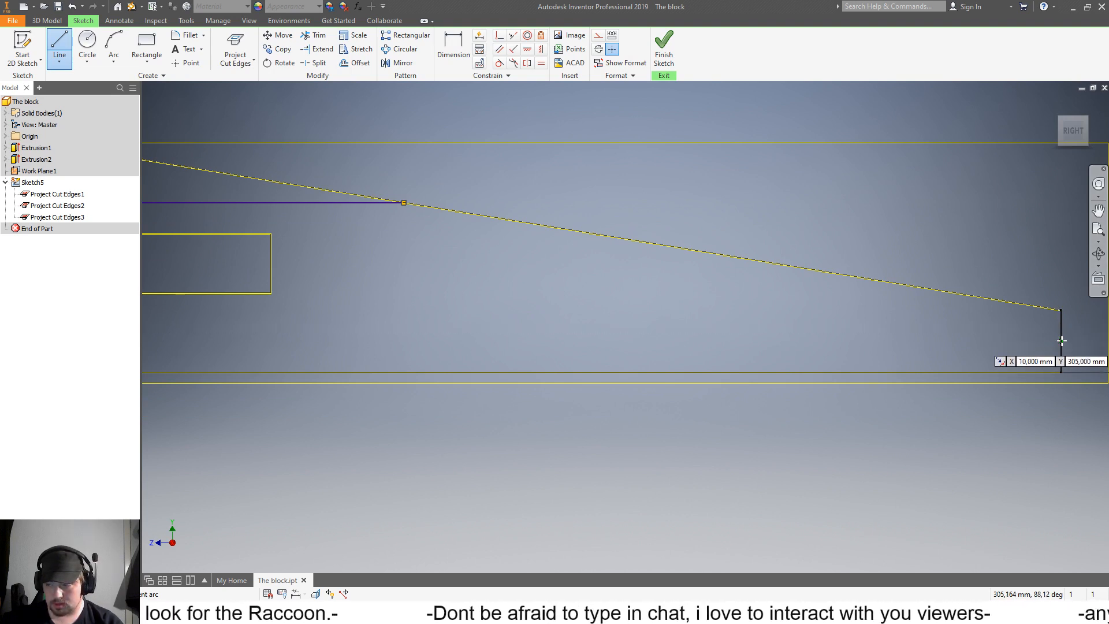
left_click(1062, 340)
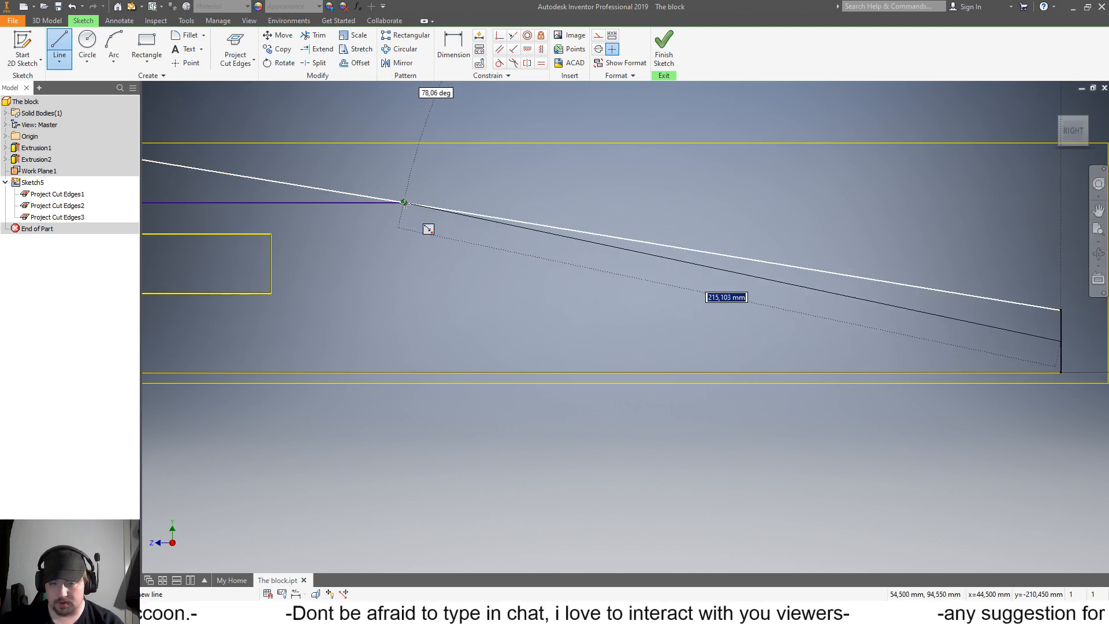
left_click(405, 203)
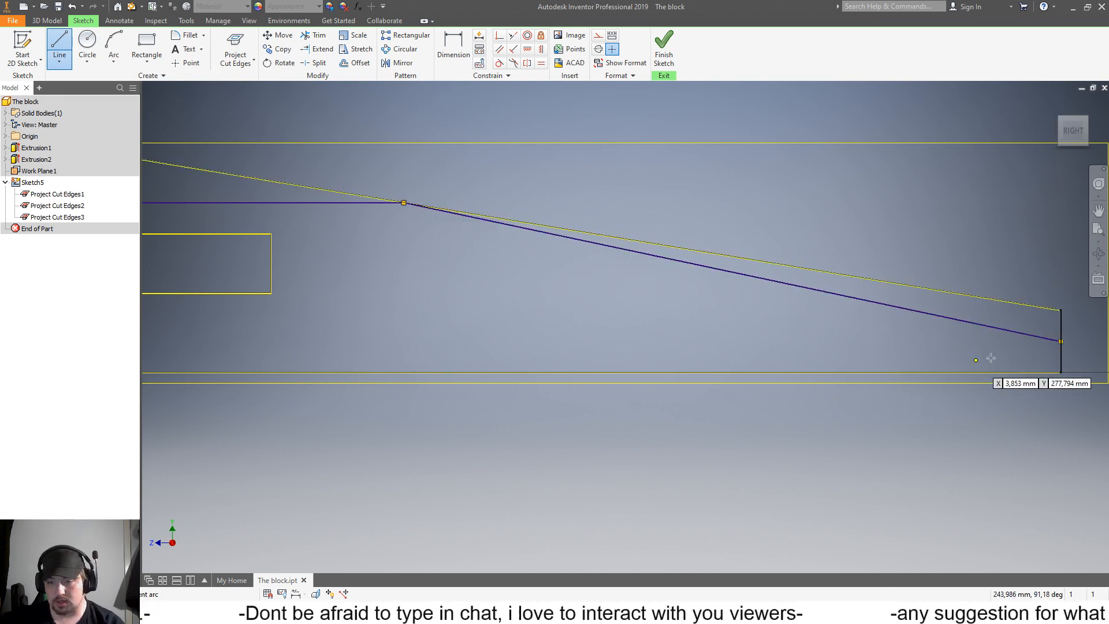
left_click(1061, 341)
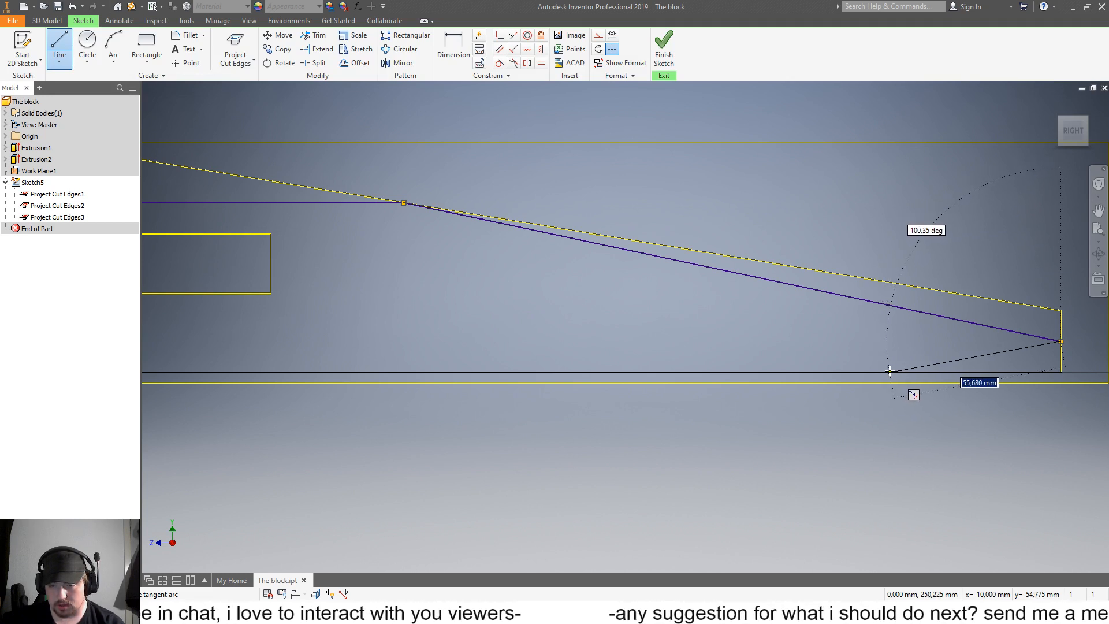
left_click(889, 372)
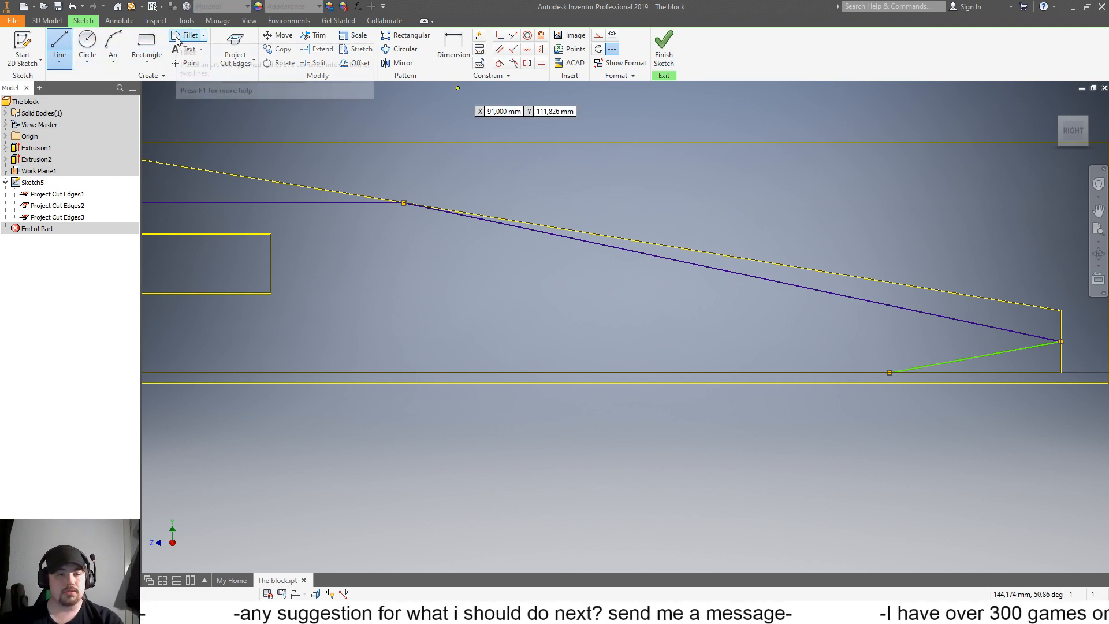
Step: Draw a 10 mm horizontal line rearward from the midpoint of the hole's inner end, continuing vertically up to the upper horizontal line
scroll(433, 271, "up", 5)
scroll(387, 269, "down", 8)
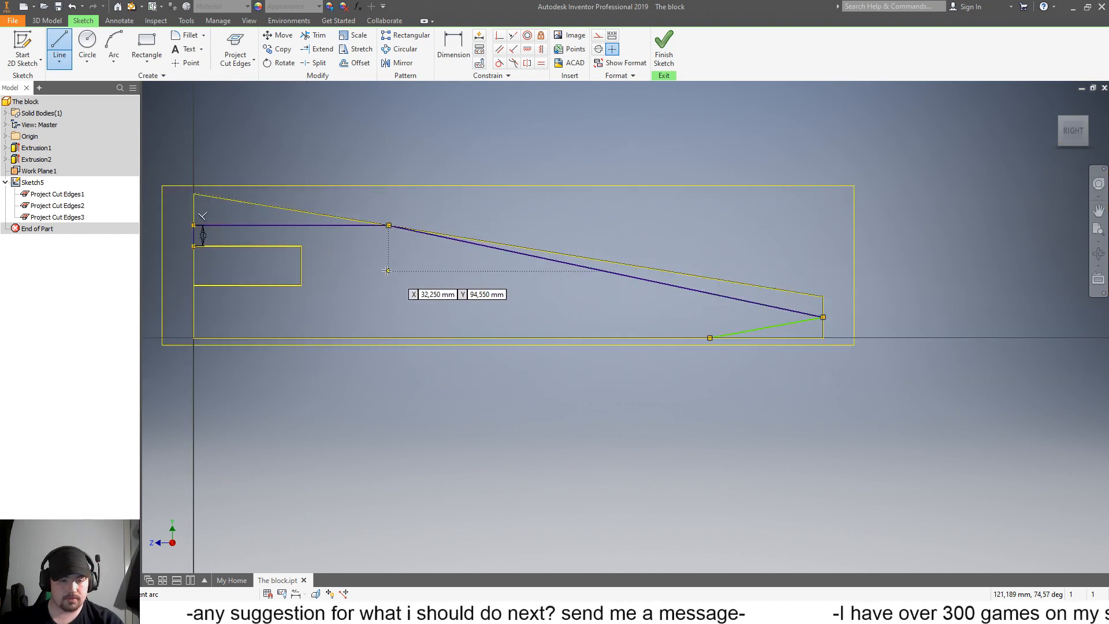
scroll(338, 200, "up", 5)
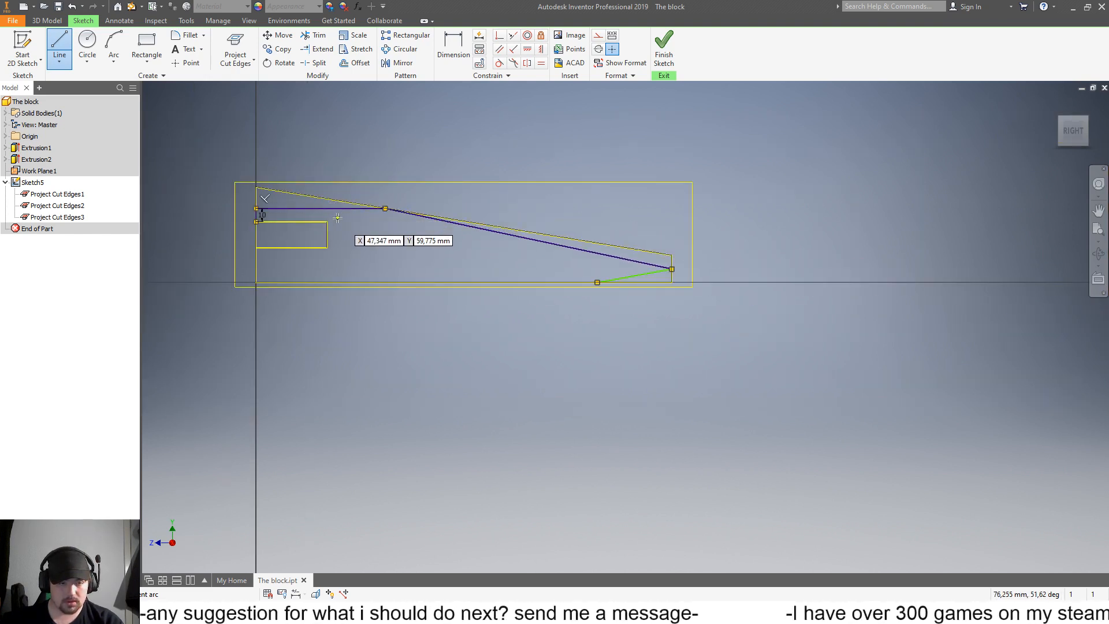
scroll(338, 202, "up", 5)
scroll(340, 220, "down", 8)
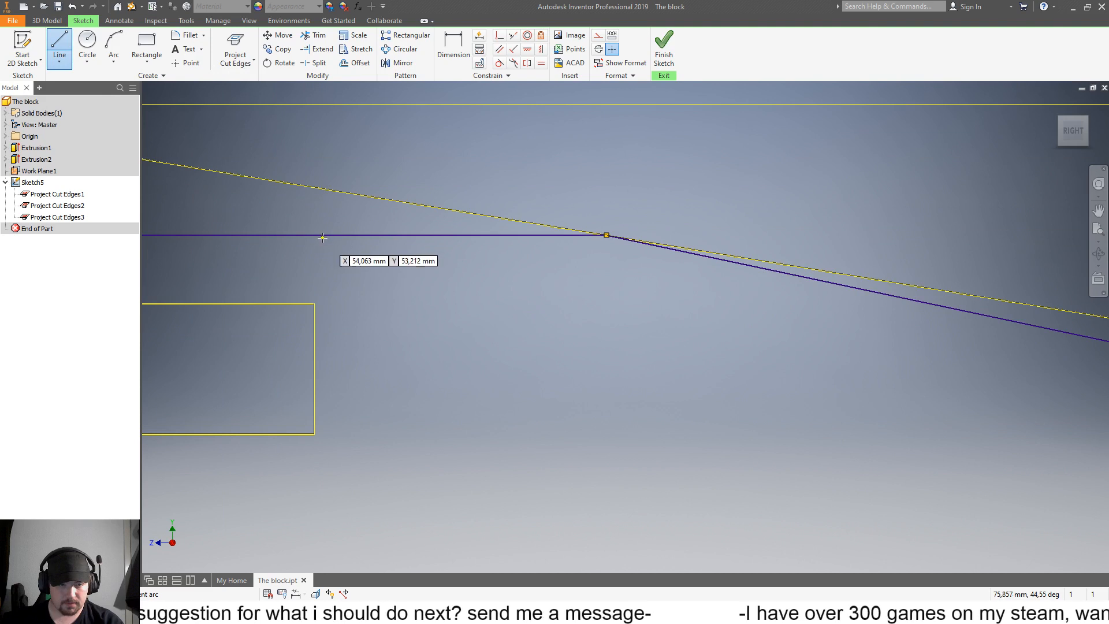
left_click(314, 368)
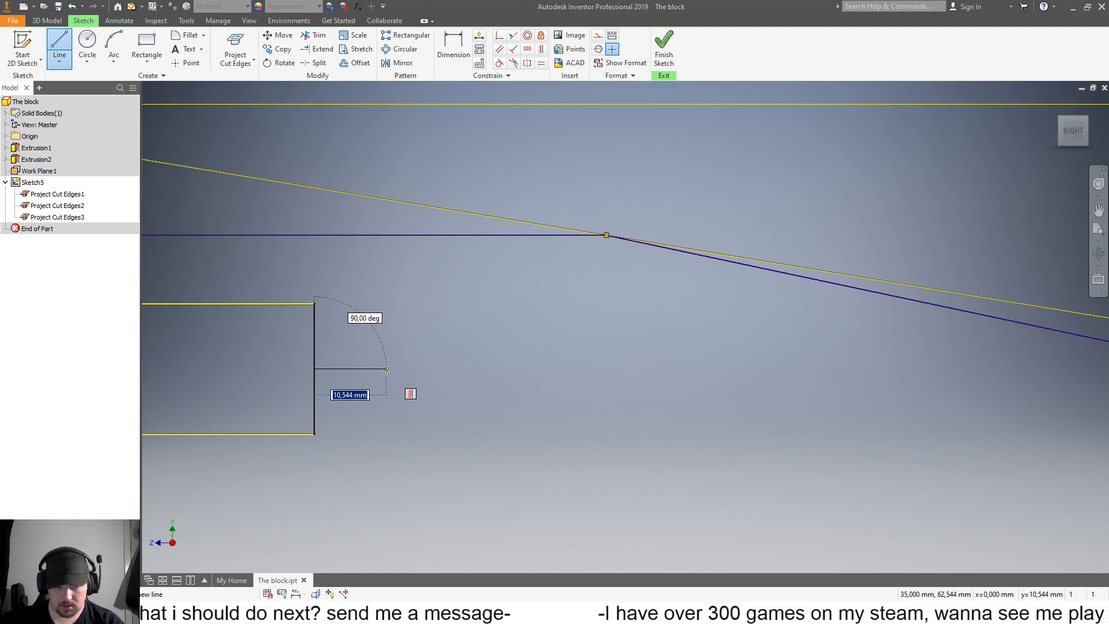
key("Return")
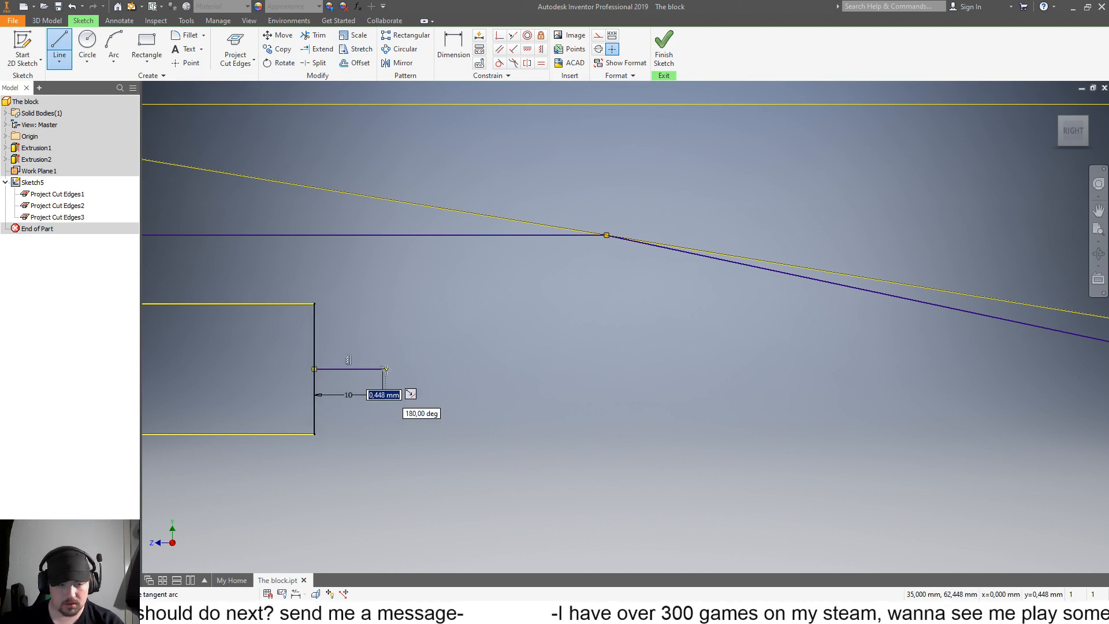
left_click(383, 236)
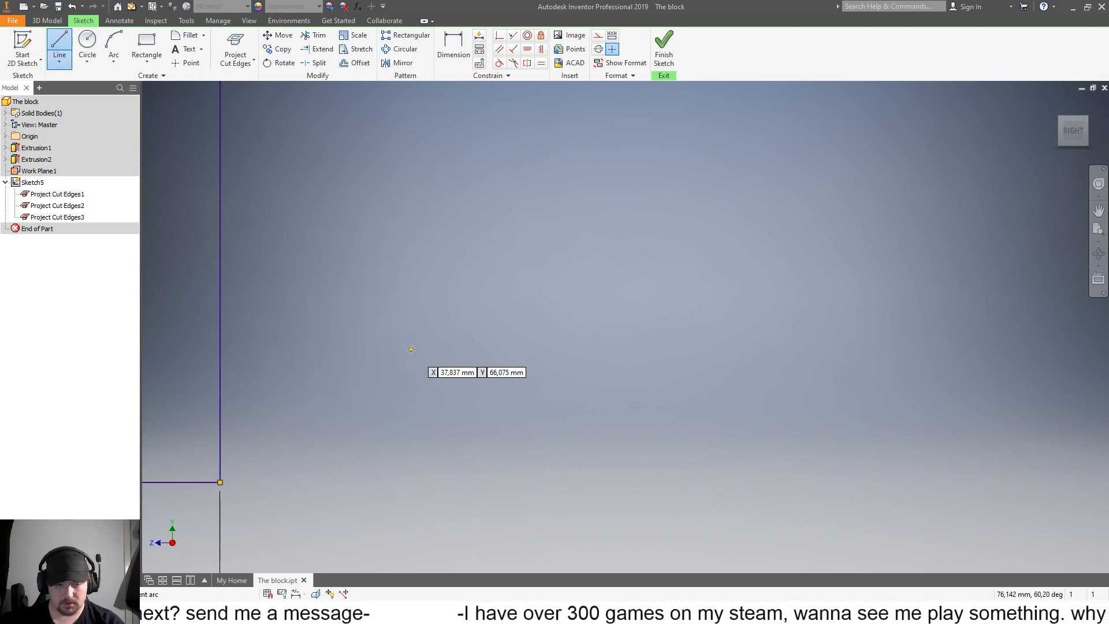
scroll(414, 353, "down", 1)
scroll(417, 354, "down", 5)
scroll(425, 373, "up", 6)
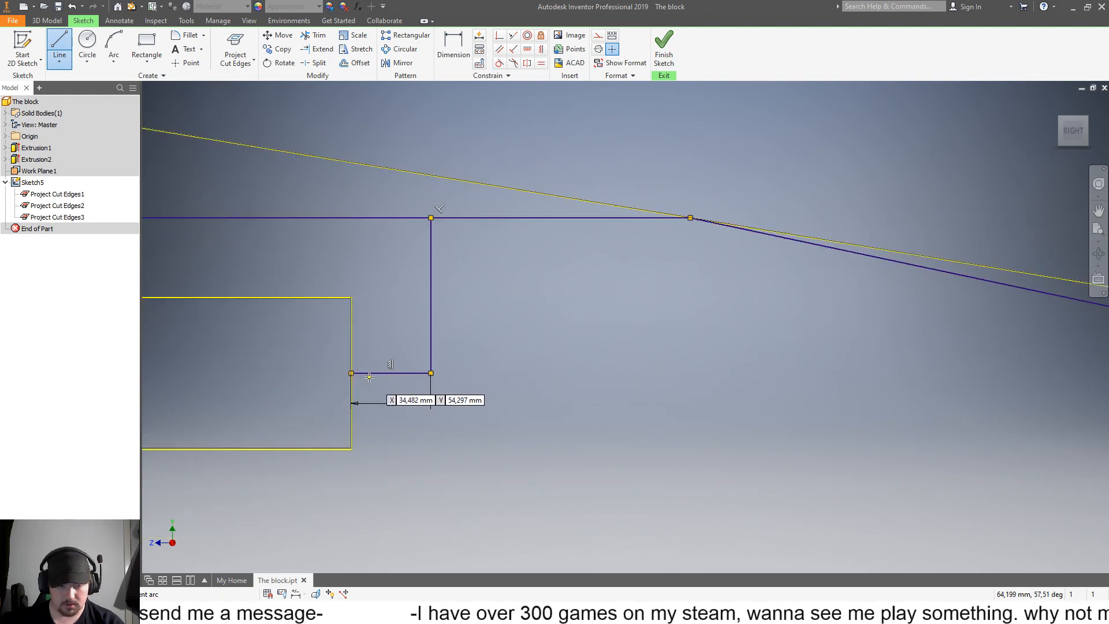
scroll(424, 373, "up", 2)
scroll(462, 392, "down", 8)
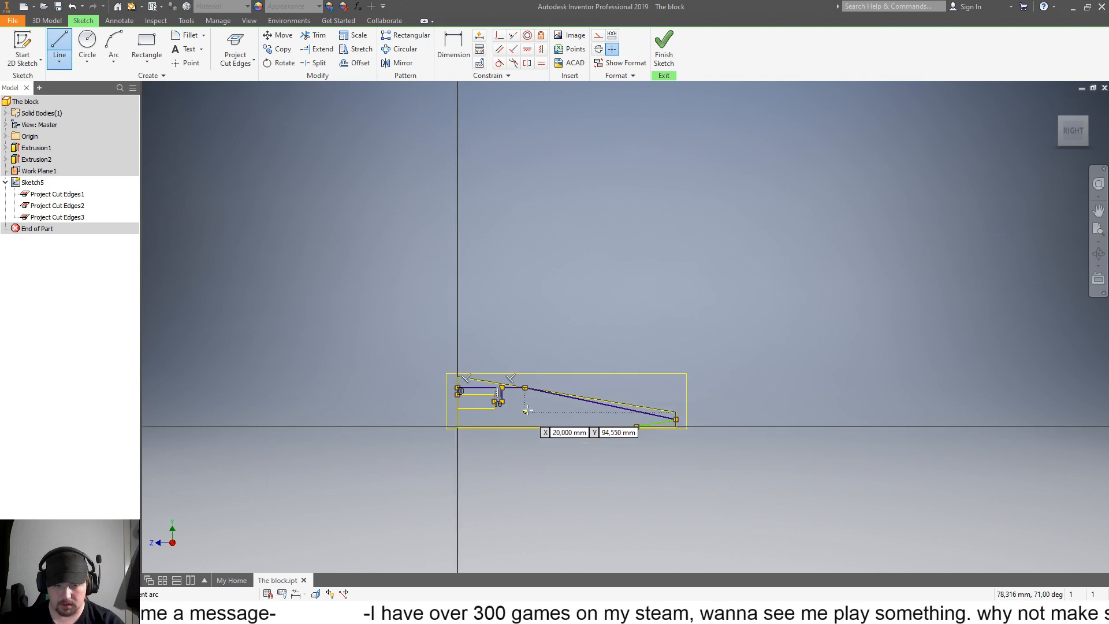
scroll(508, 457, "up", 6)
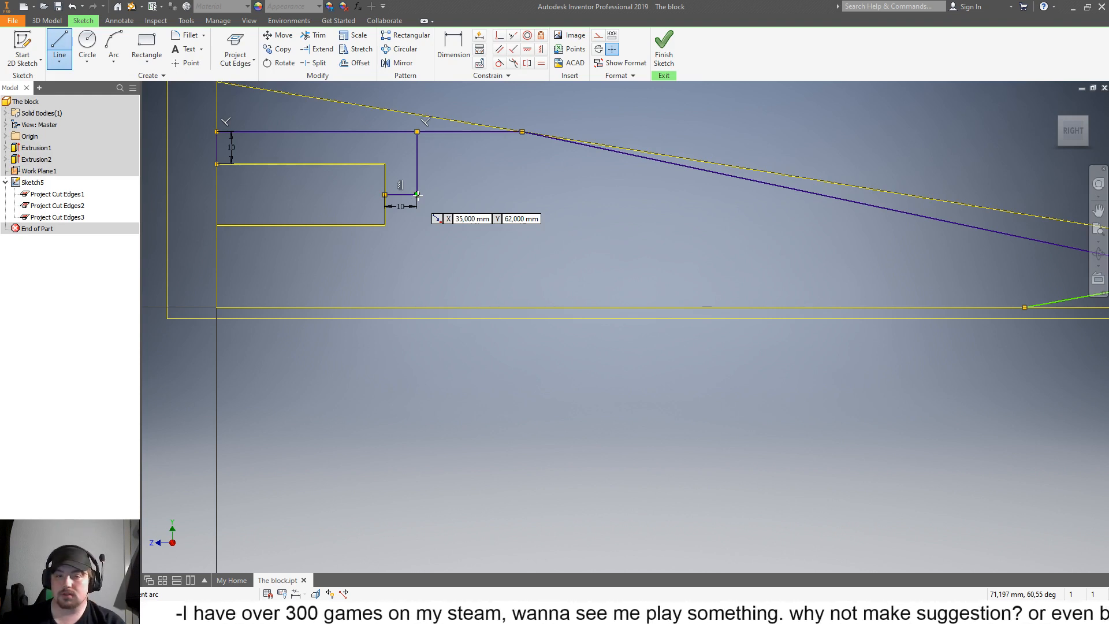
key("Escape")
Step: Draw a horizontal line about 246.8 mm long forward from the midpoint of the block's rear edge
scroll(479, 225, "down", 5)
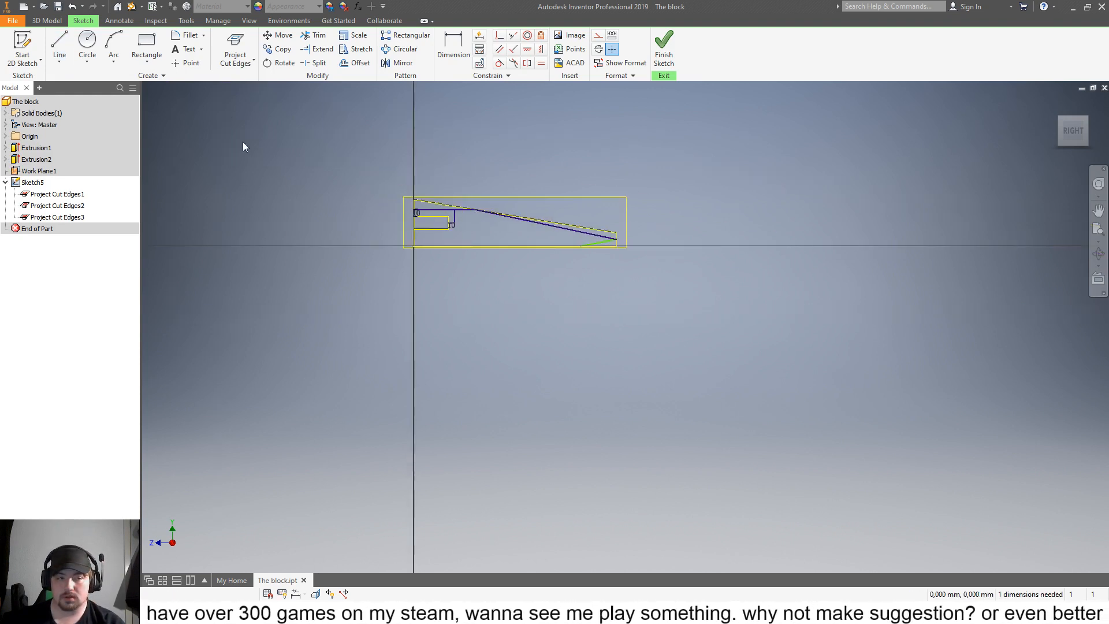
left_click(60, 46)
scroll(425, 211, "up", 5)
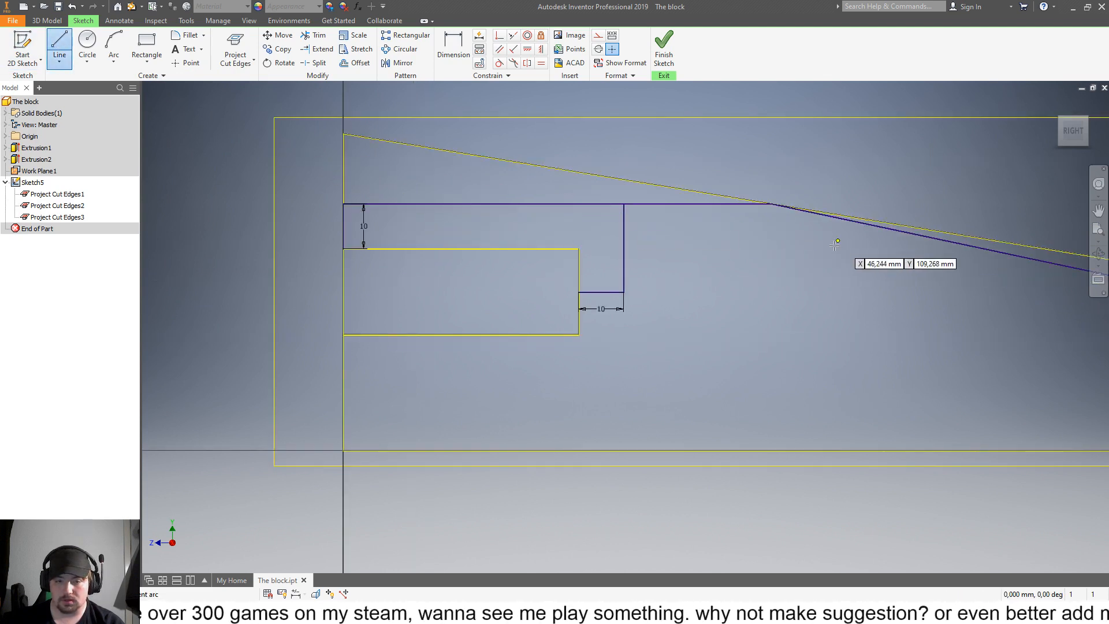
scroll(751, 311, "down", 4)
scroll(804, 300, "up", 6)
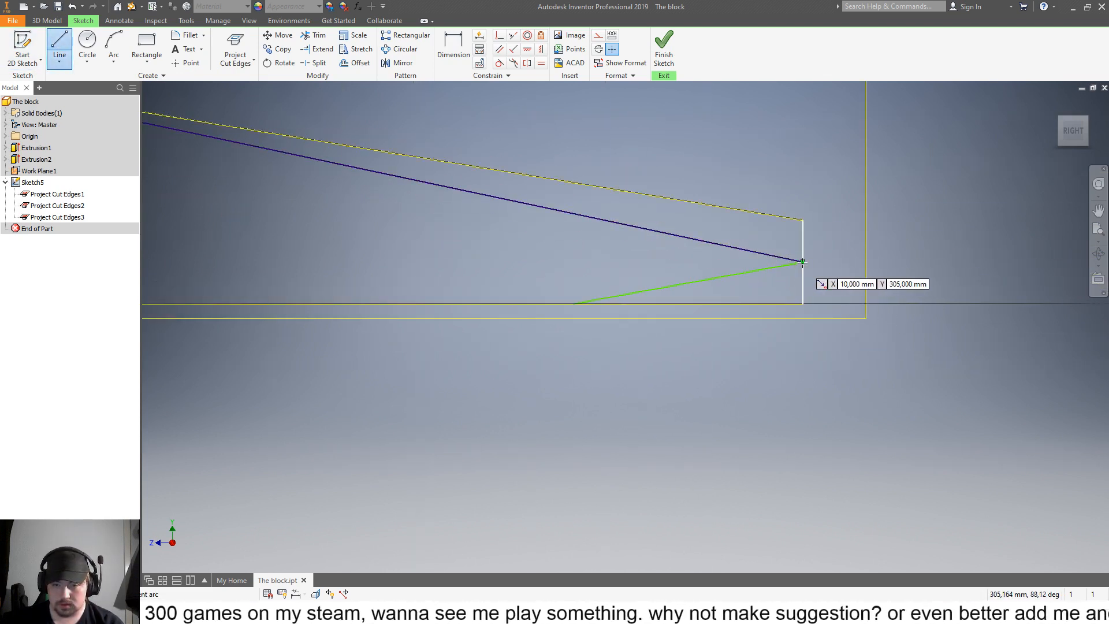
left_click(802, 261)
scroll(457, 254, "down", 4)
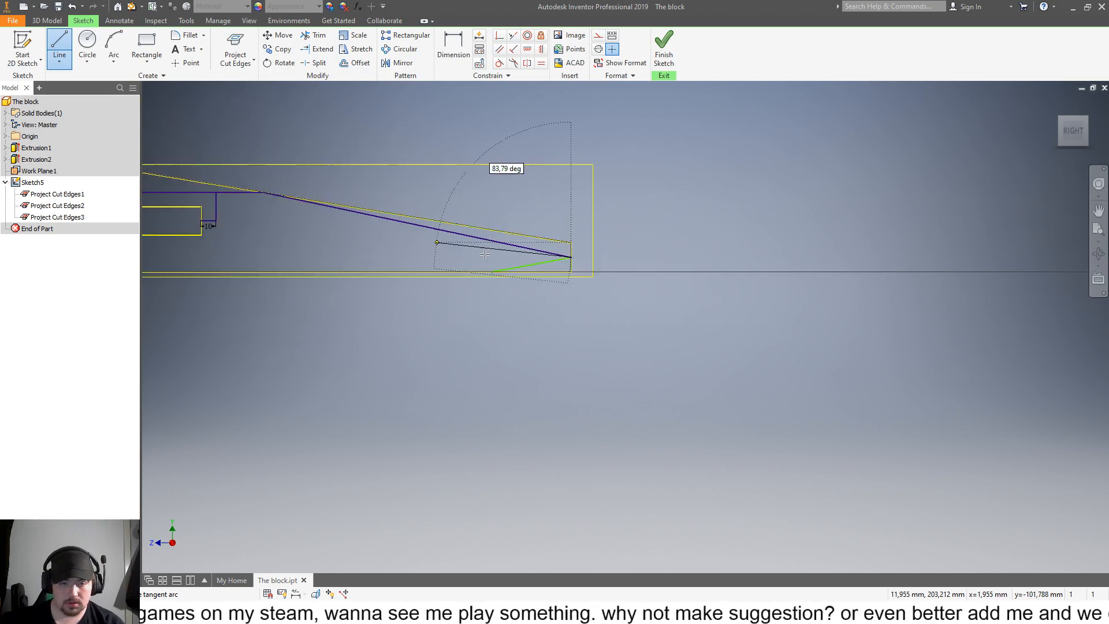
scroll(198, 240, "up", 6)
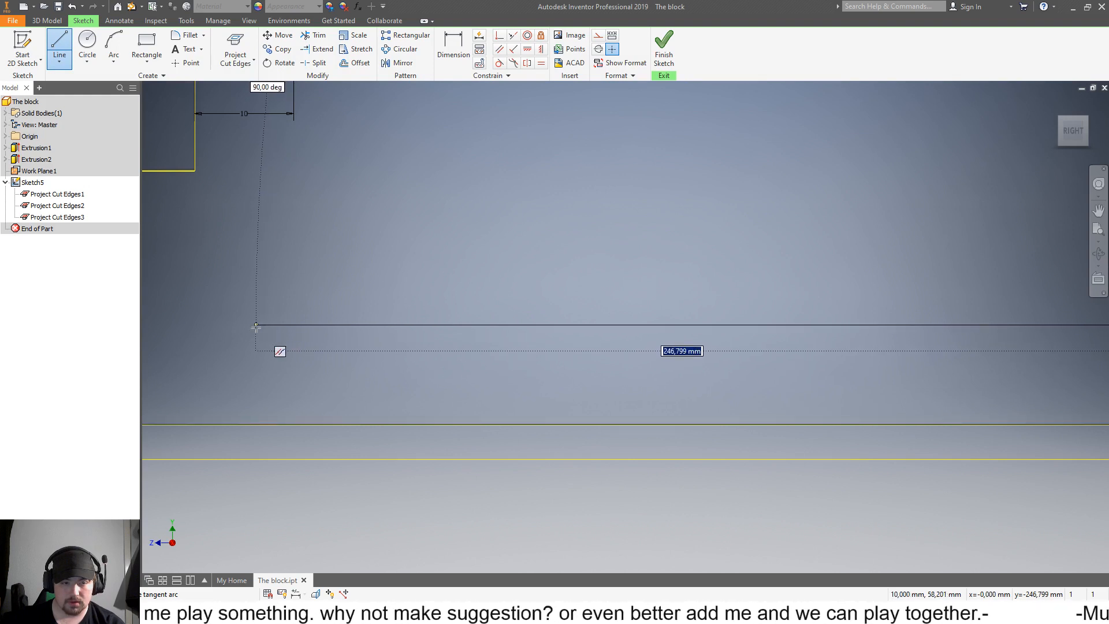
left_click(256, 327)
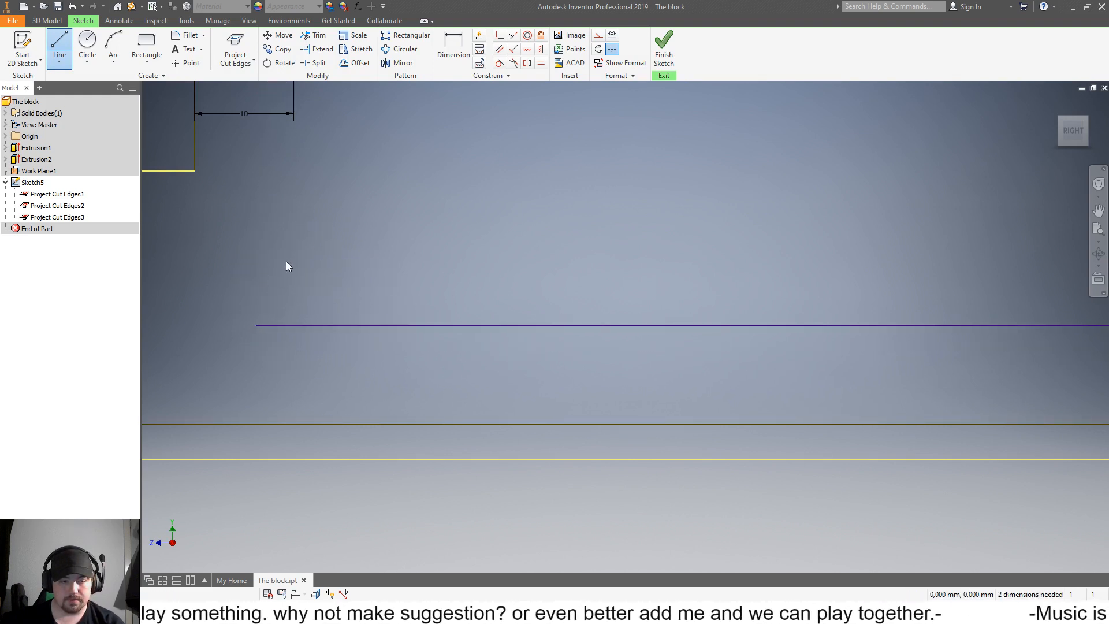
Step: Draw a 10 mm line up from the long horizontal line's front end, continuing horizontally rearward to the long sloped sketch line
scroll(307, 276, "down", 5)
scroll(308, 266, "up", 4)
scroll(266, 240, "down", 3)
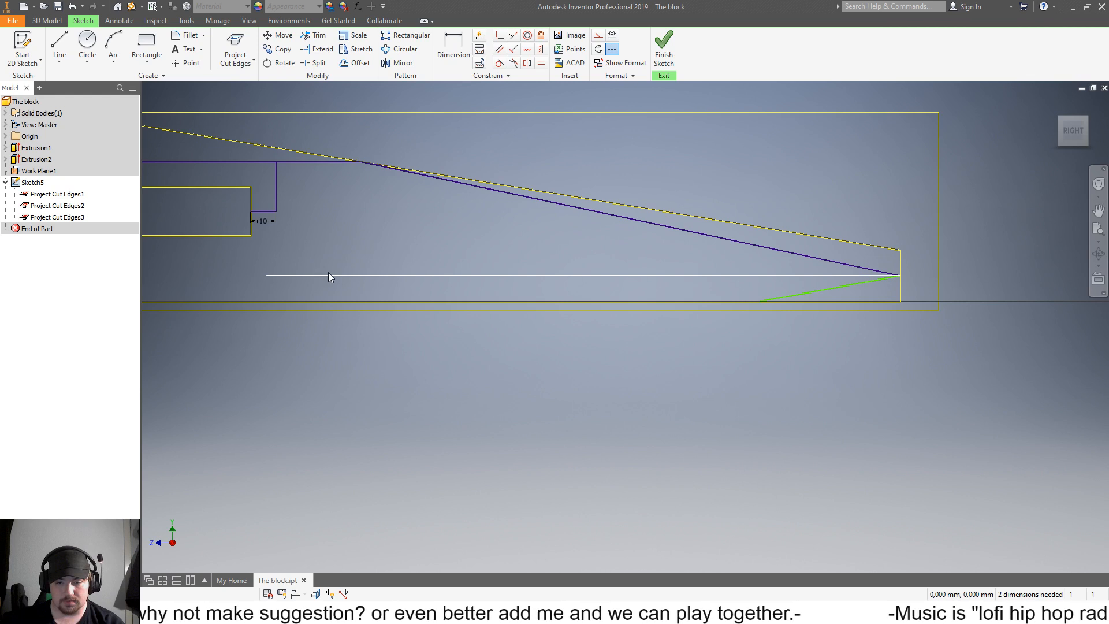
left_click(69, 44)
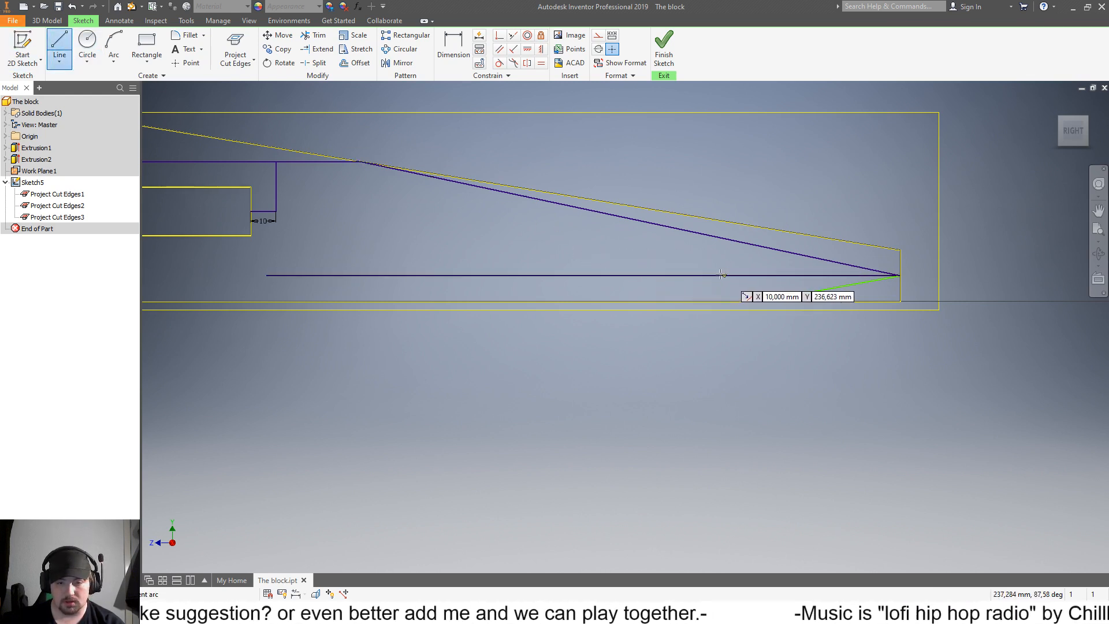
left_click(269, 275)
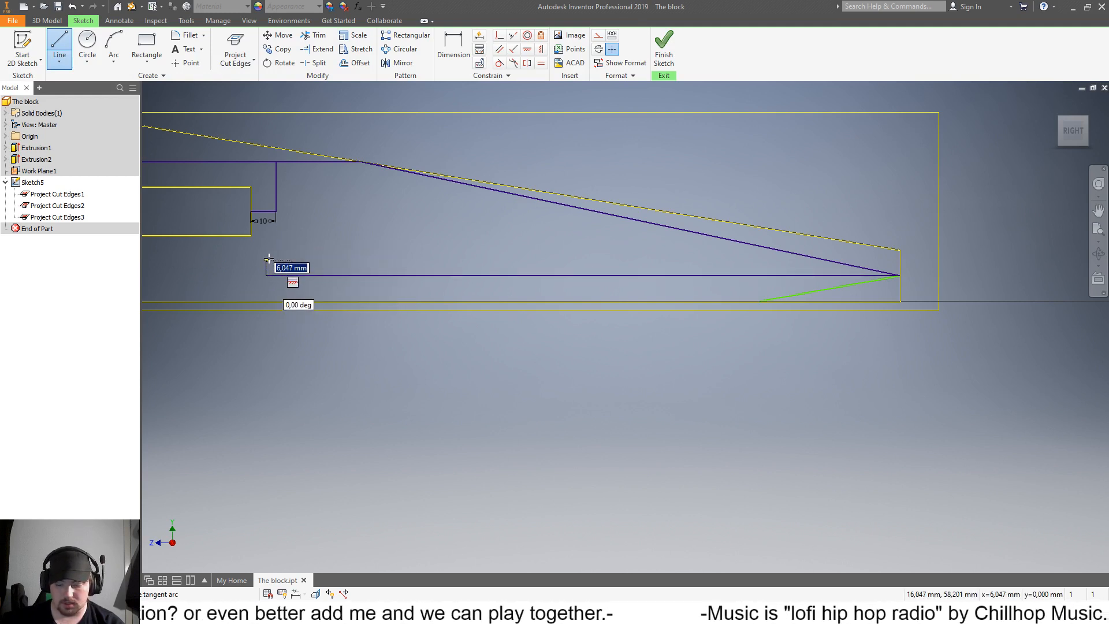
type("1")
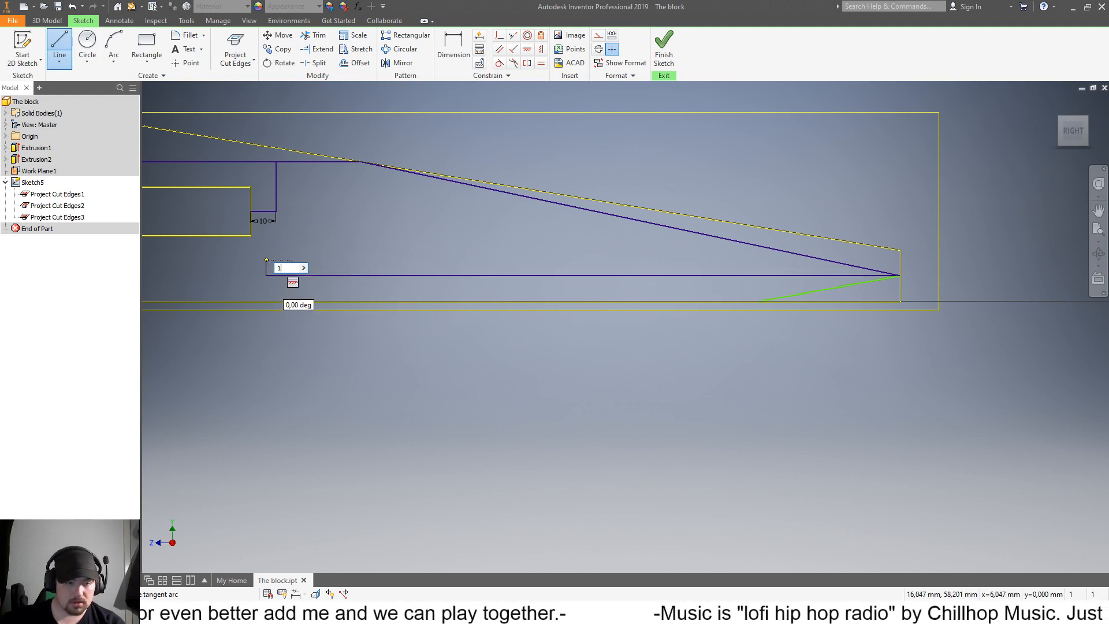
type("0")
key("Return")
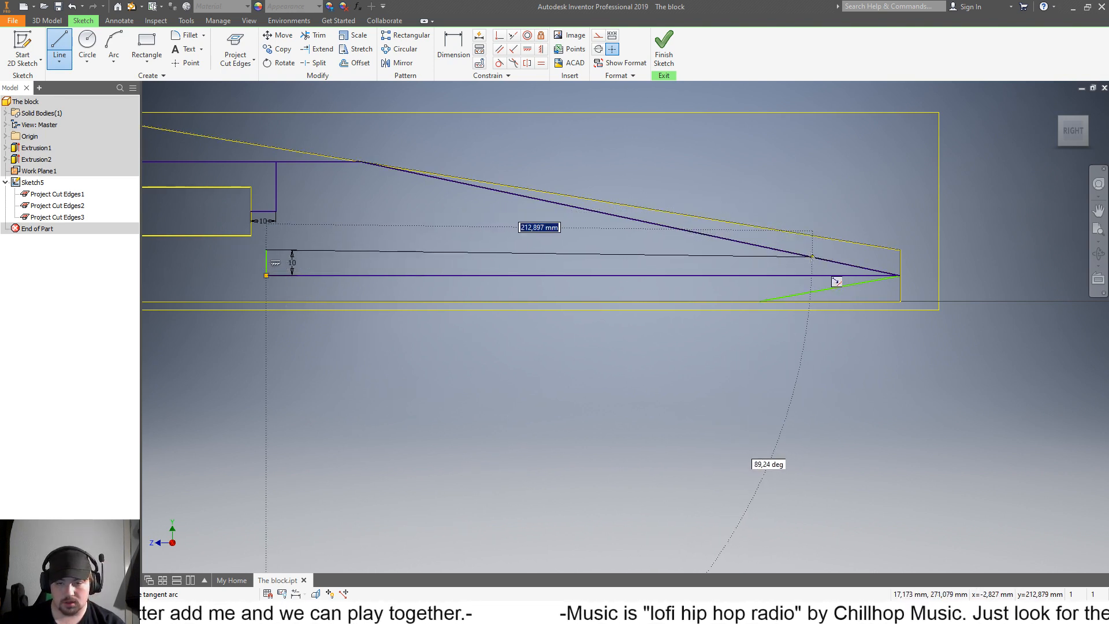
left_click(779, 250)
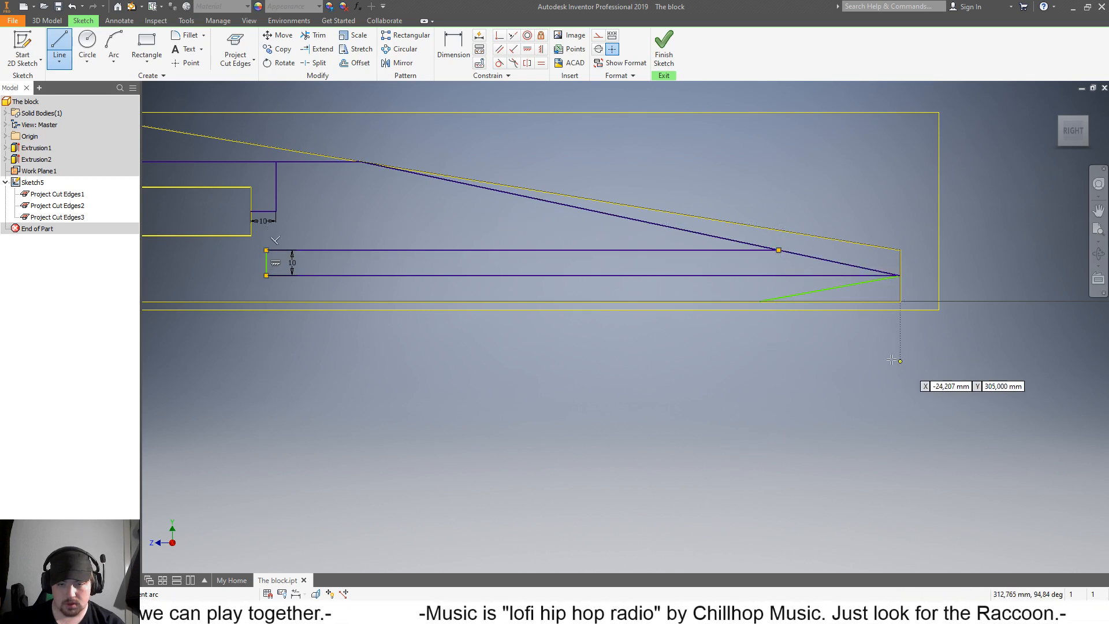
key("Escape")
key("Escape")
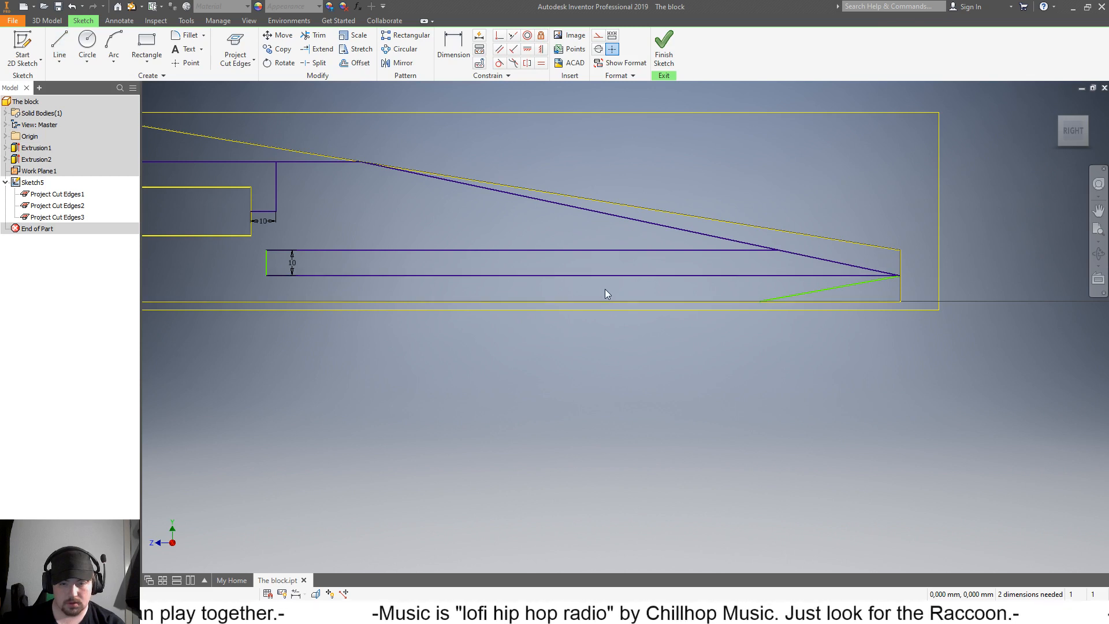
left_click(69, 55)
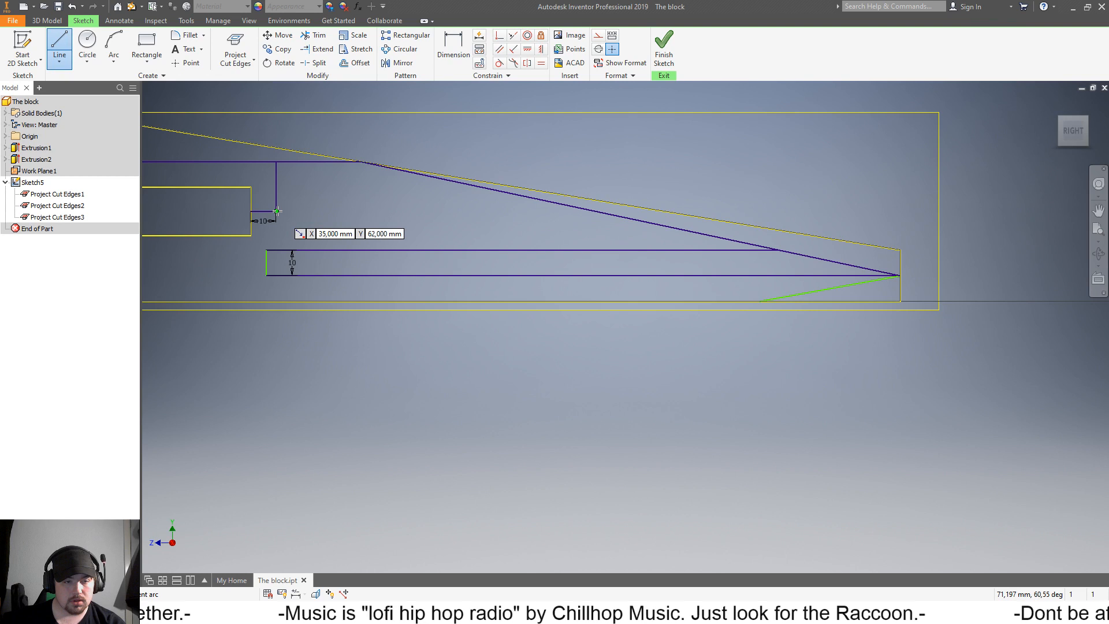
left_click(277, 212)
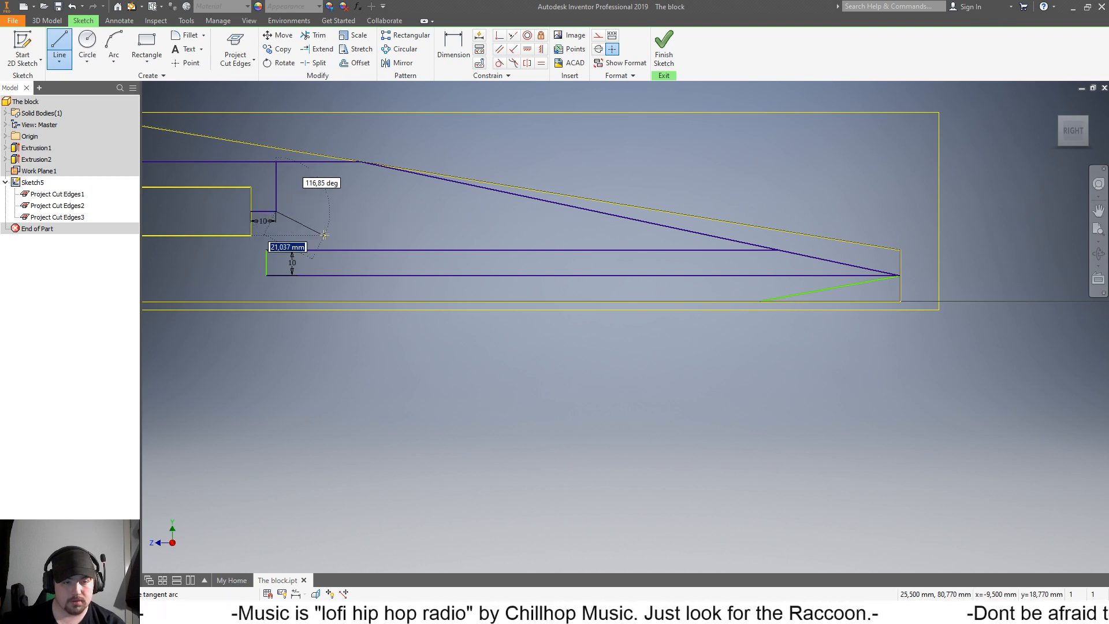
key("Escape")
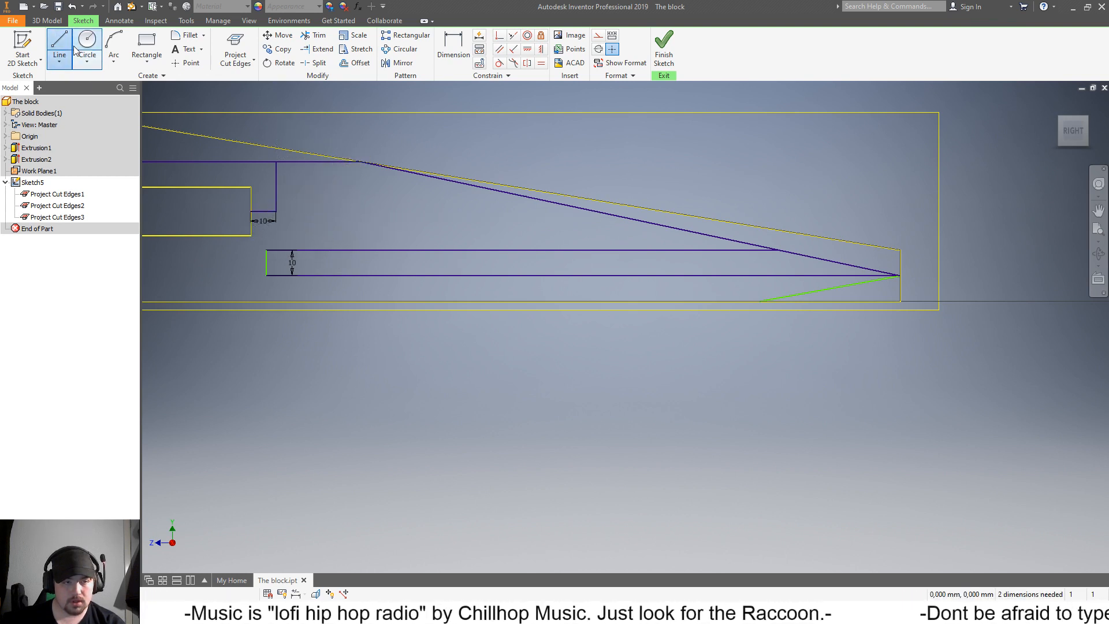
Step: Draw a line about 93 mm long at 110 degrees from the vertical line's upper end, and extend it to the horizontal line below
left_click(276, 162)
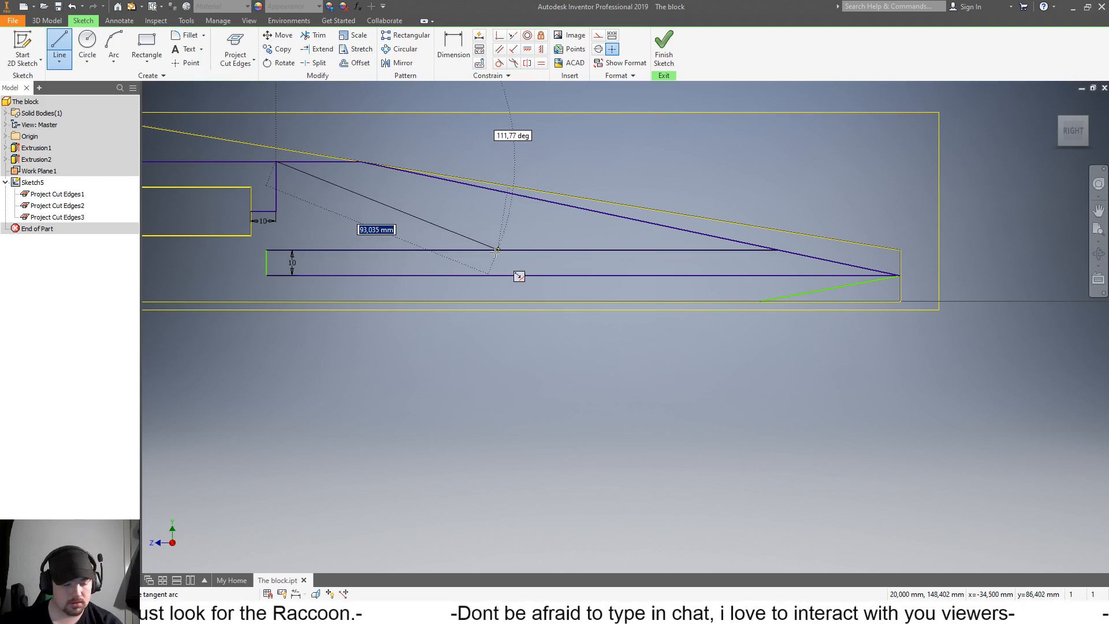
key("Tab")
type("1")
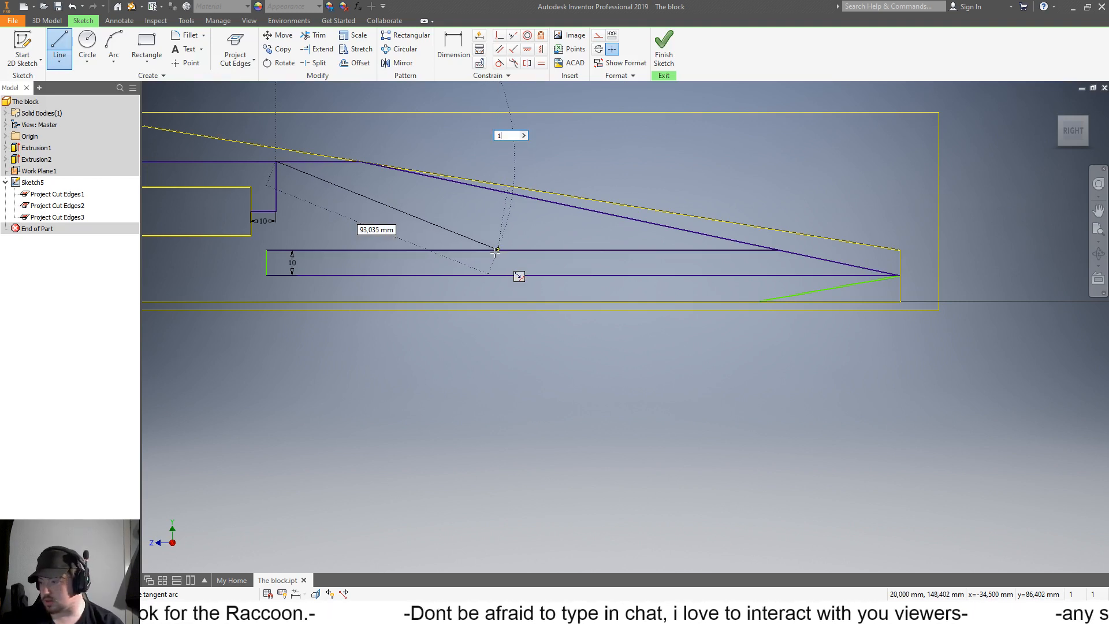
key("Return")
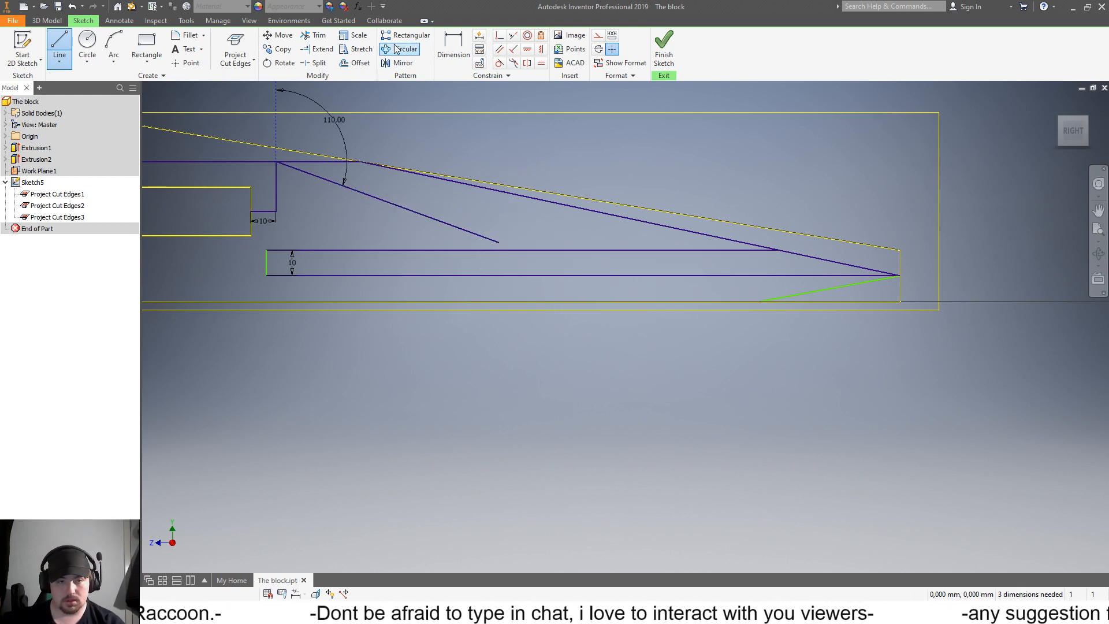
key("Escape")
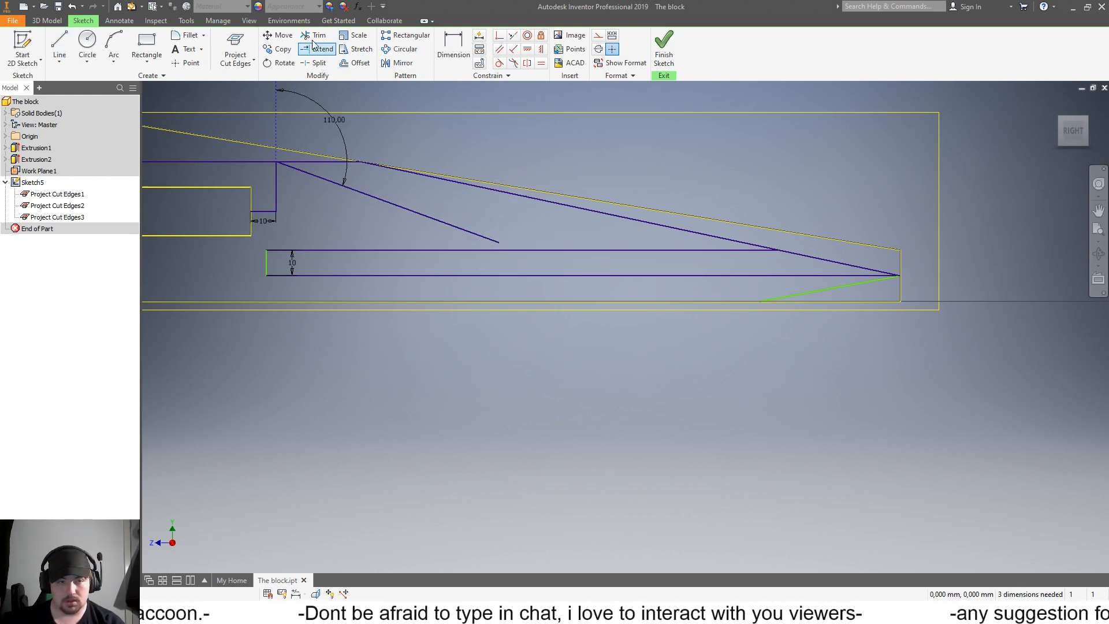
left_click(491, 240)
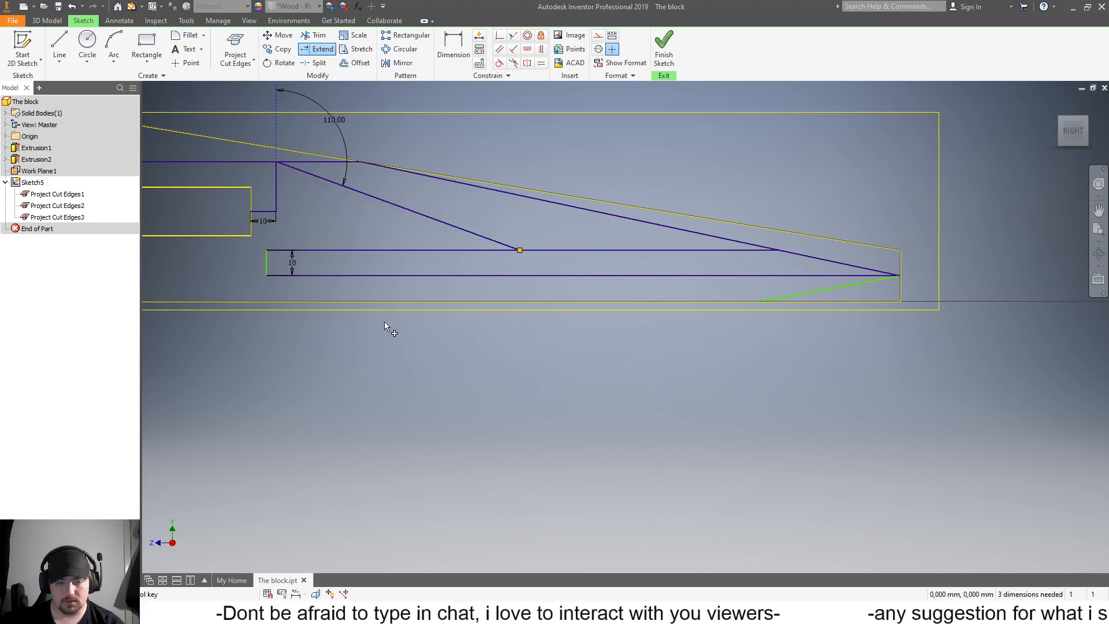
left_click(617, 220)
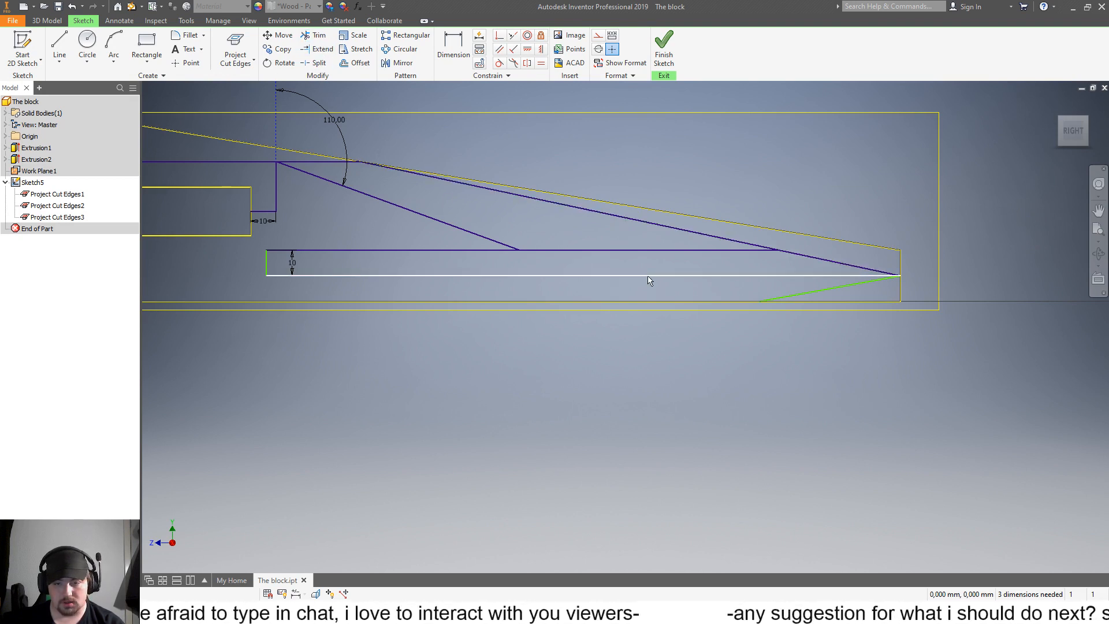
Step: Draw a 10 mm line down the block's front edge from the hole's lower edge
scroll(681, 288, "up", 3)
scroll(681, 289, "down", 5)
scroll(622, 288, "down", 3)
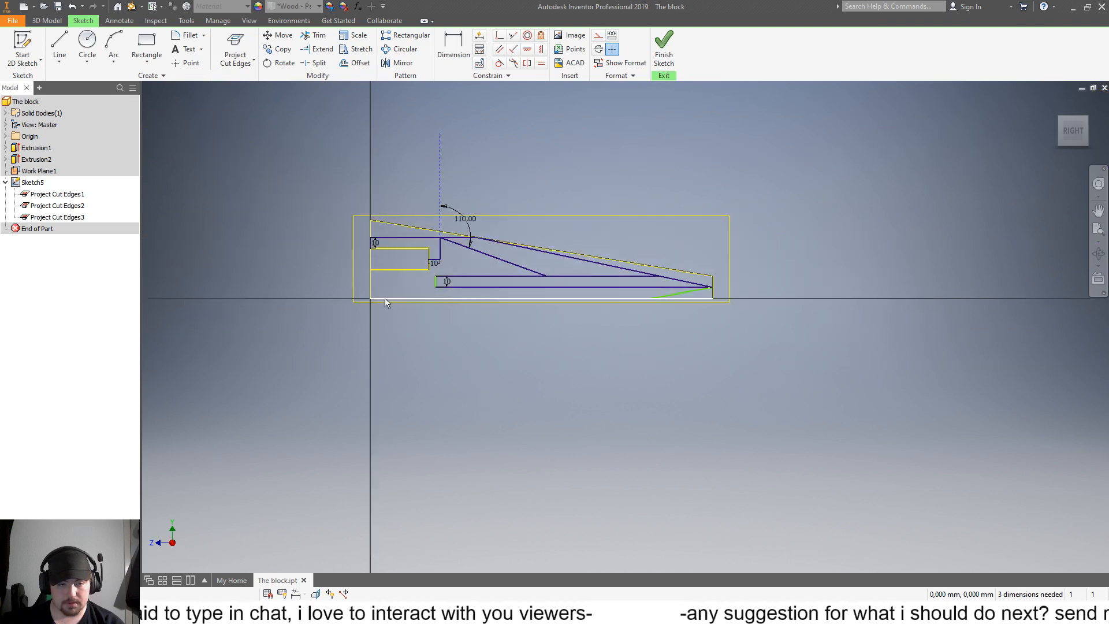
scroll(397, 289, "up", 4)
scroll(417, 273, "up", 4)
scroll(428, 277, "down", 3)
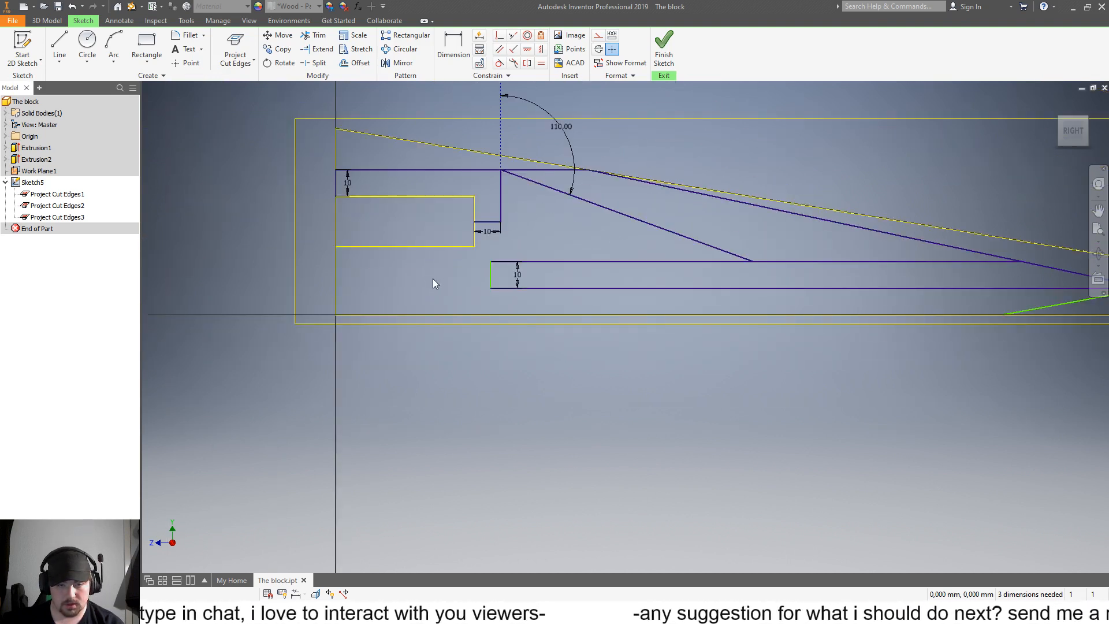
left_click(59, 45)
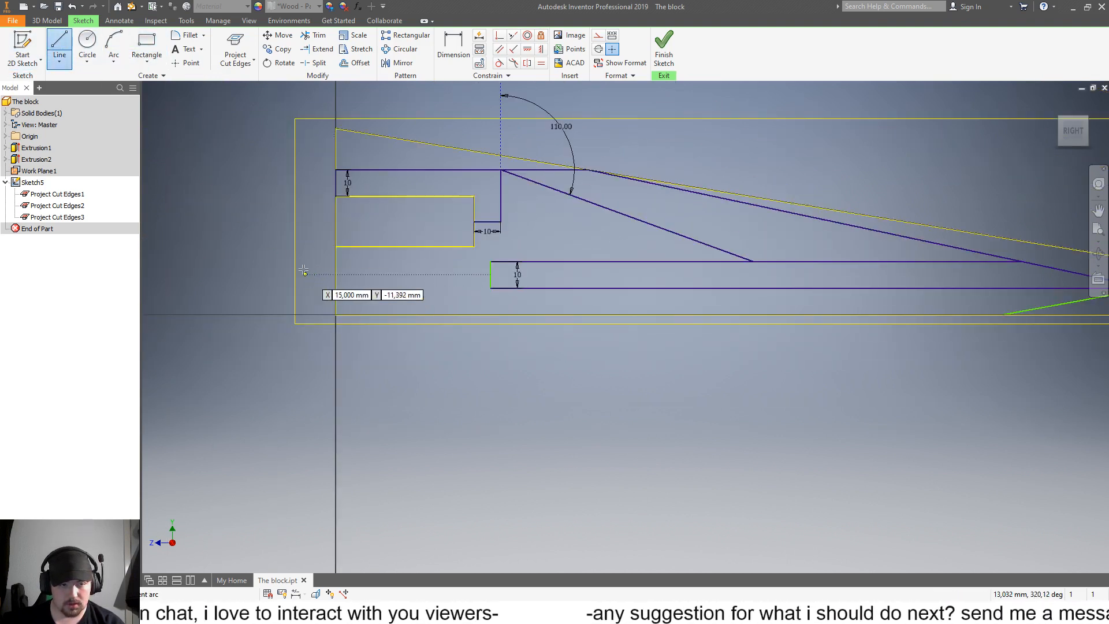
left_click(335, 248)
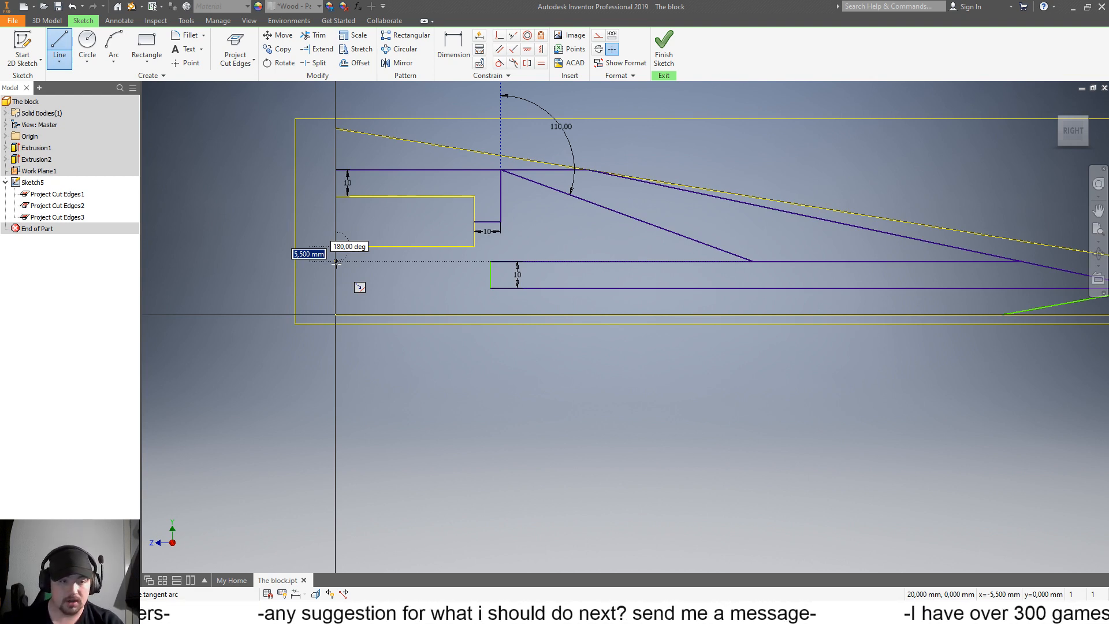
type("10")
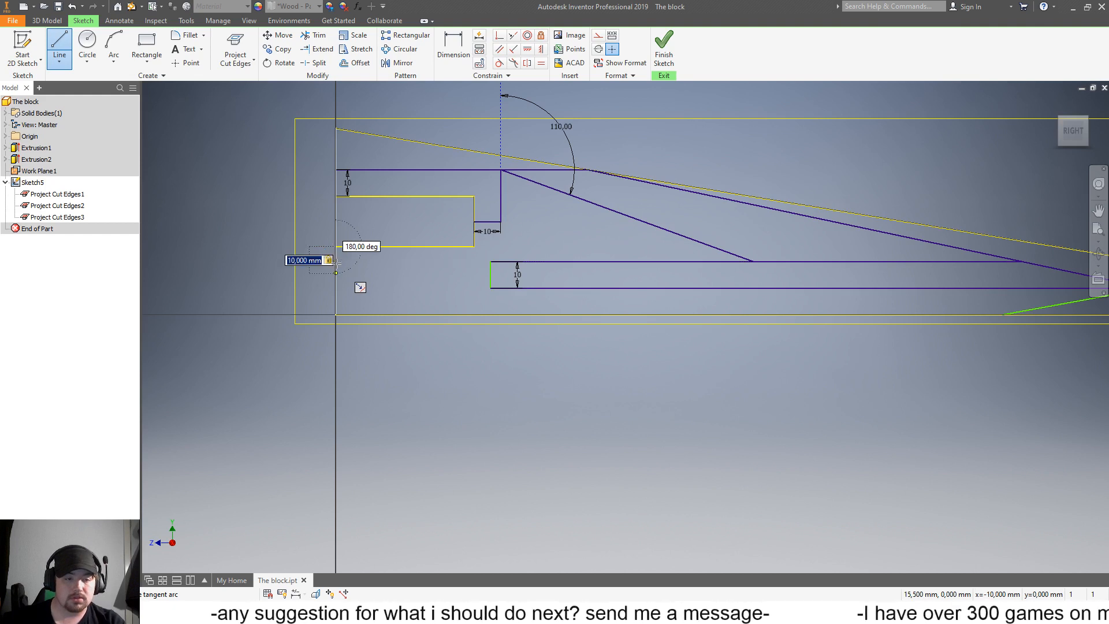
key("Return")
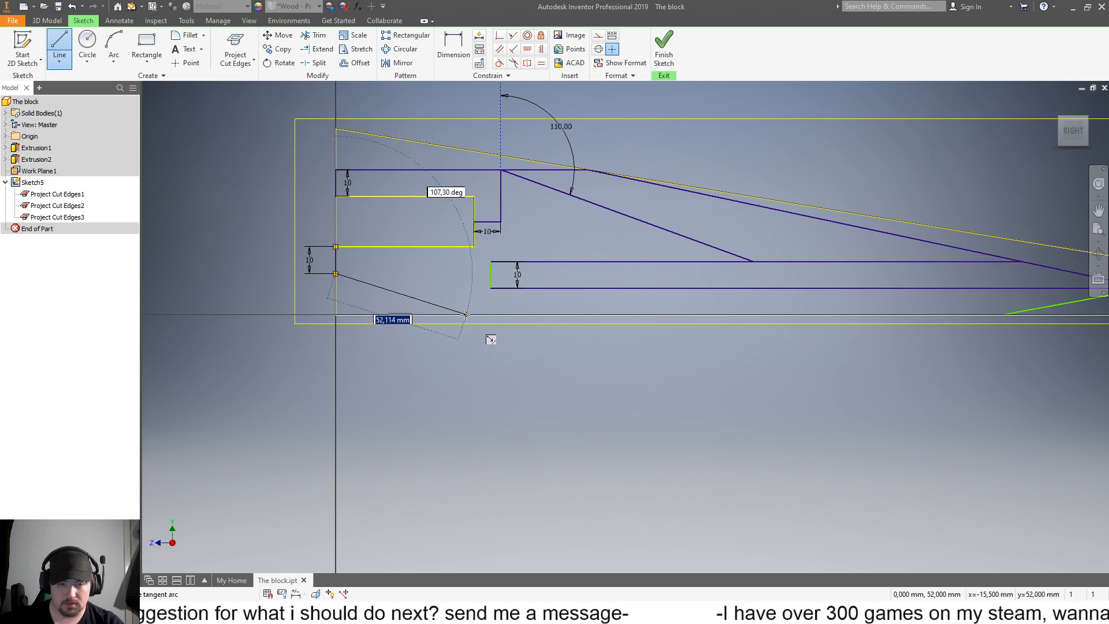
type("1")
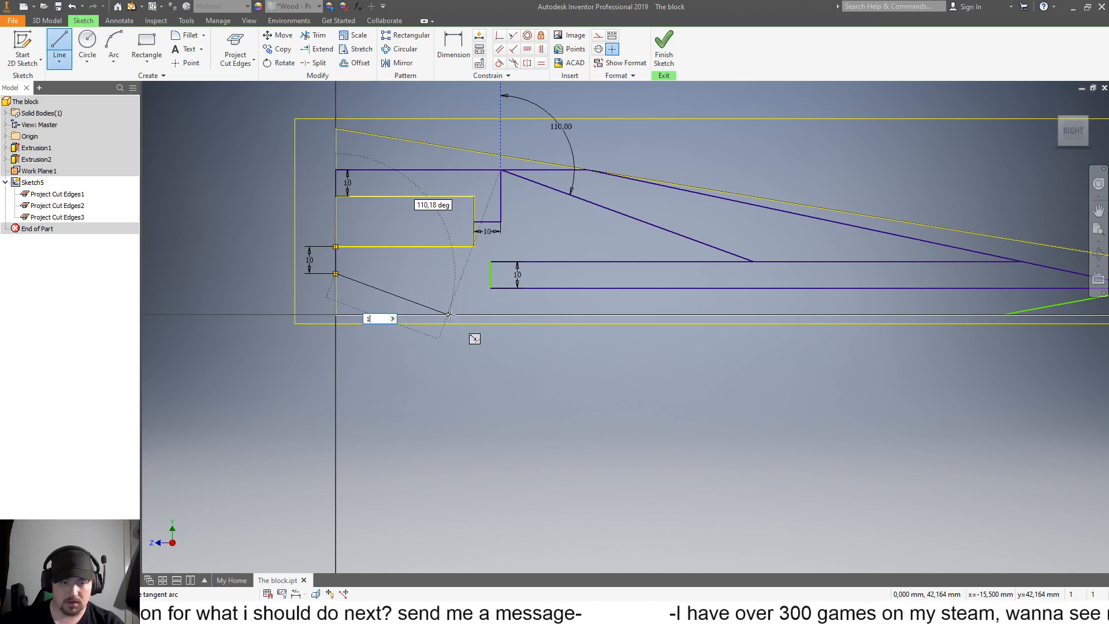
type("10")
key("Tab")
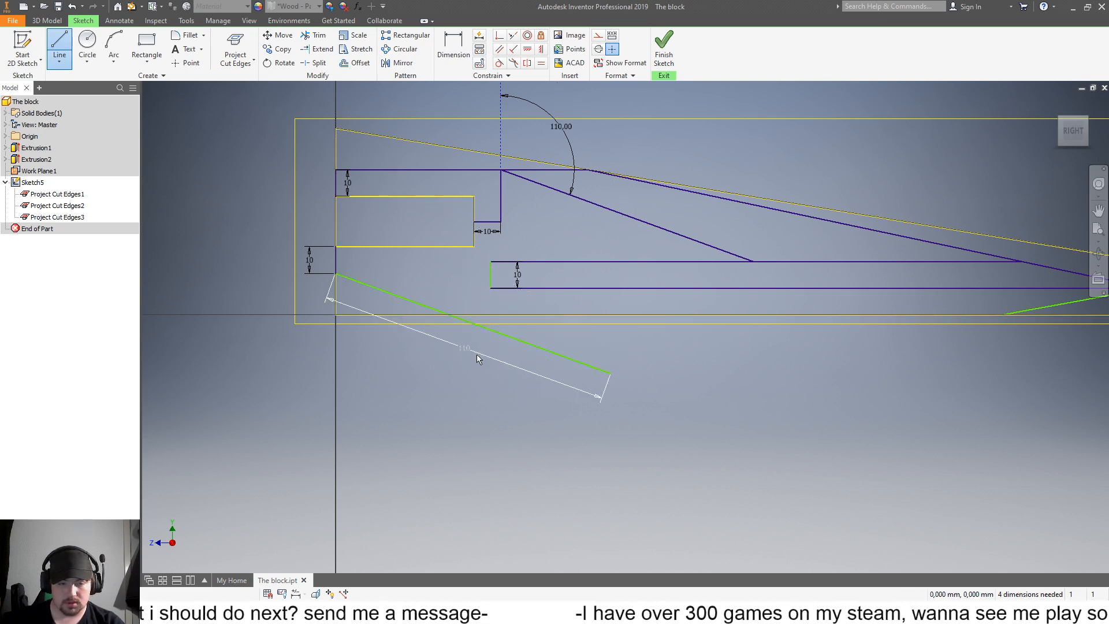
key("Escape")
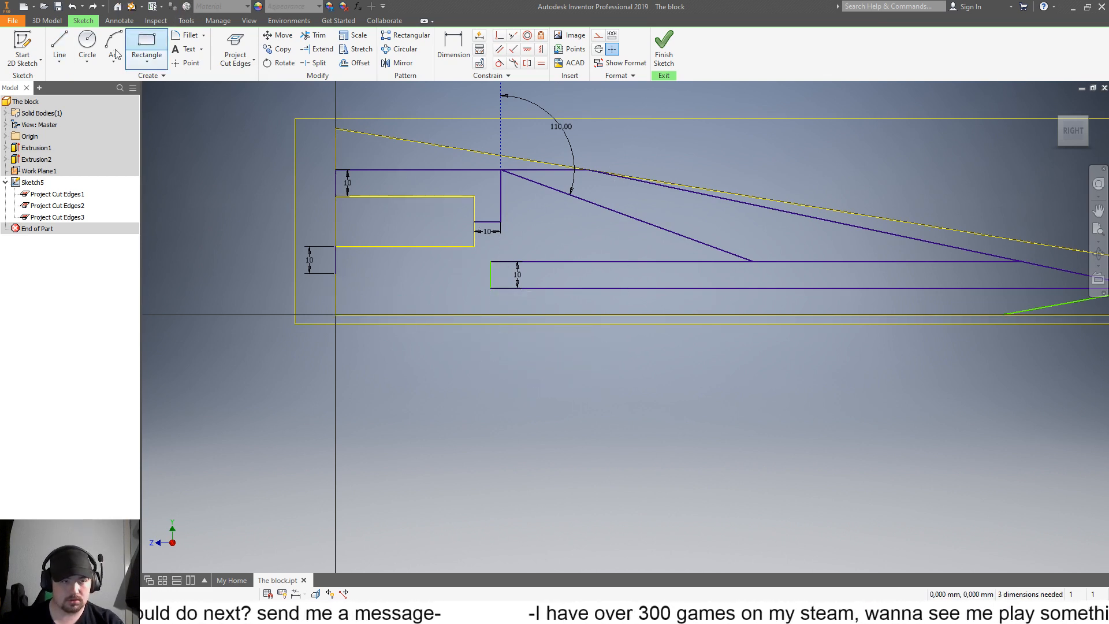
left_click(59, 45)
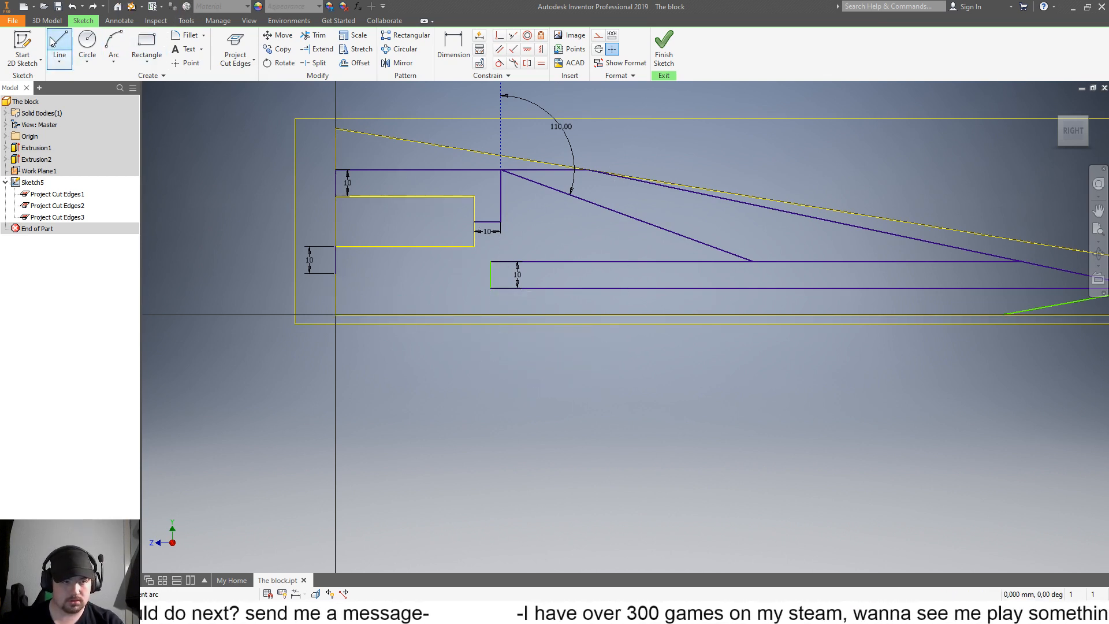
left_click(336, 274)
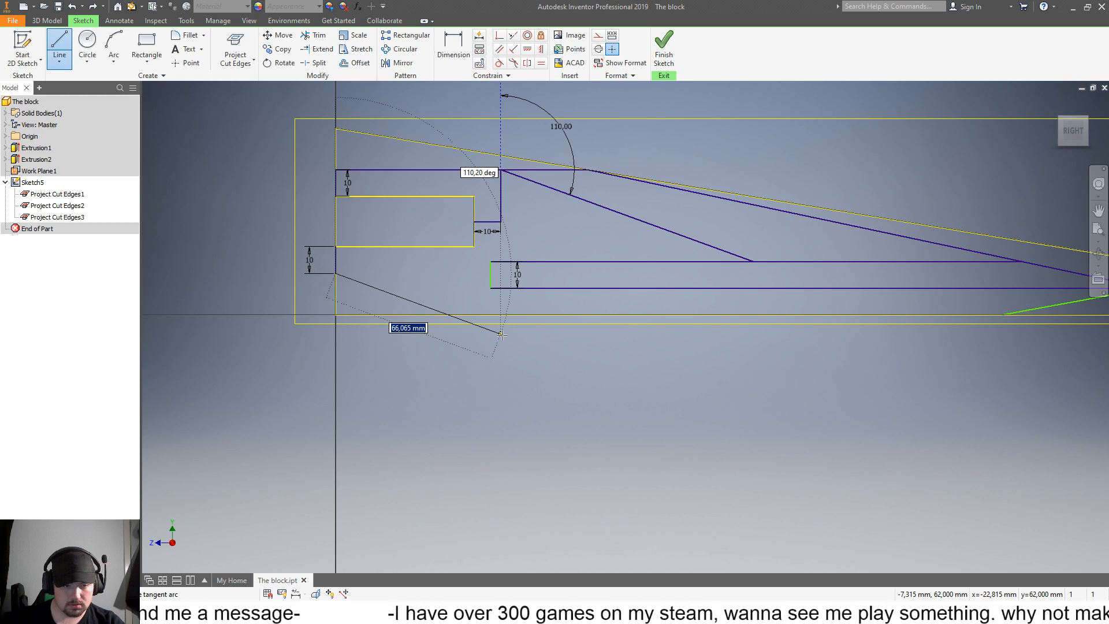
key("Escape")
Step: Draw a line about 61.6 mm long at 110 degrees, sloping down rearward from the lower end of the 10 mm front-edge line
left_click(61, 41)
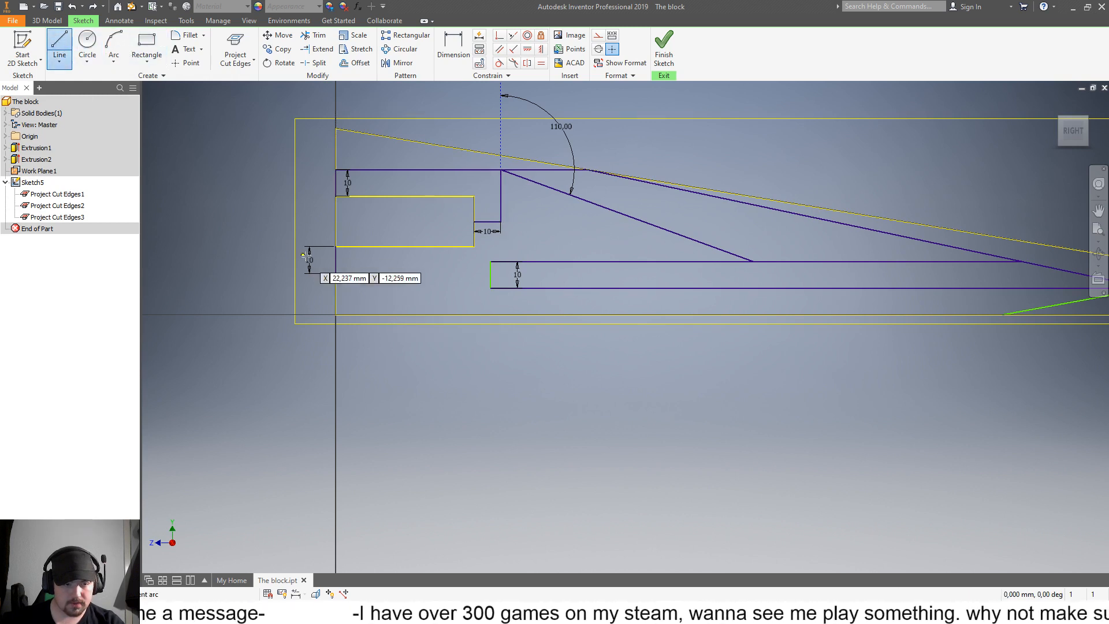
left_click(335, 273)
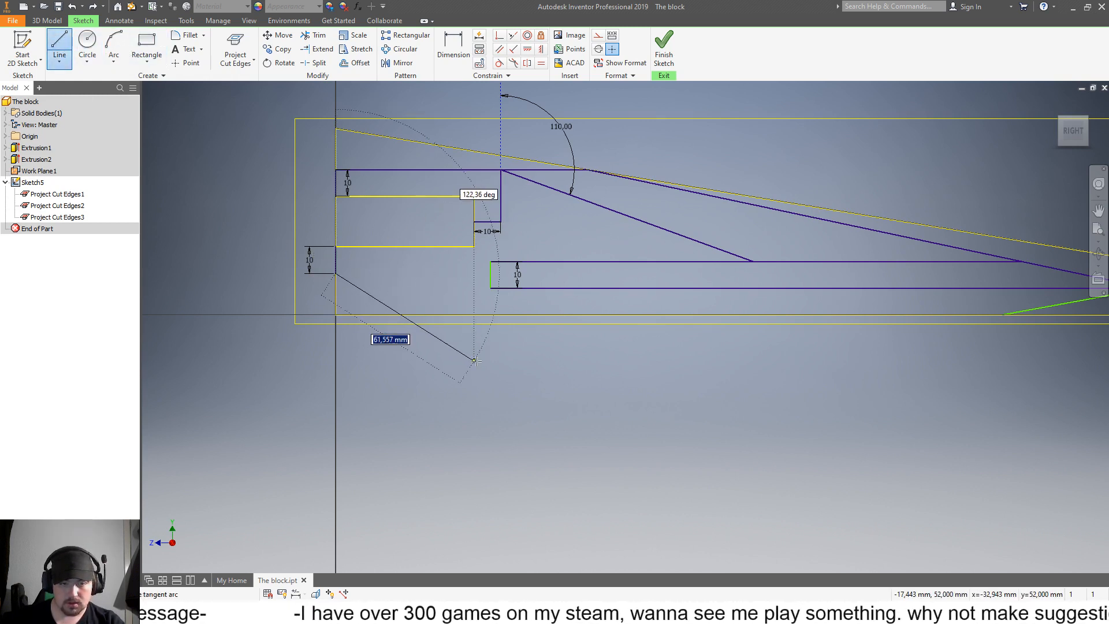
key("Tab")
type("10")
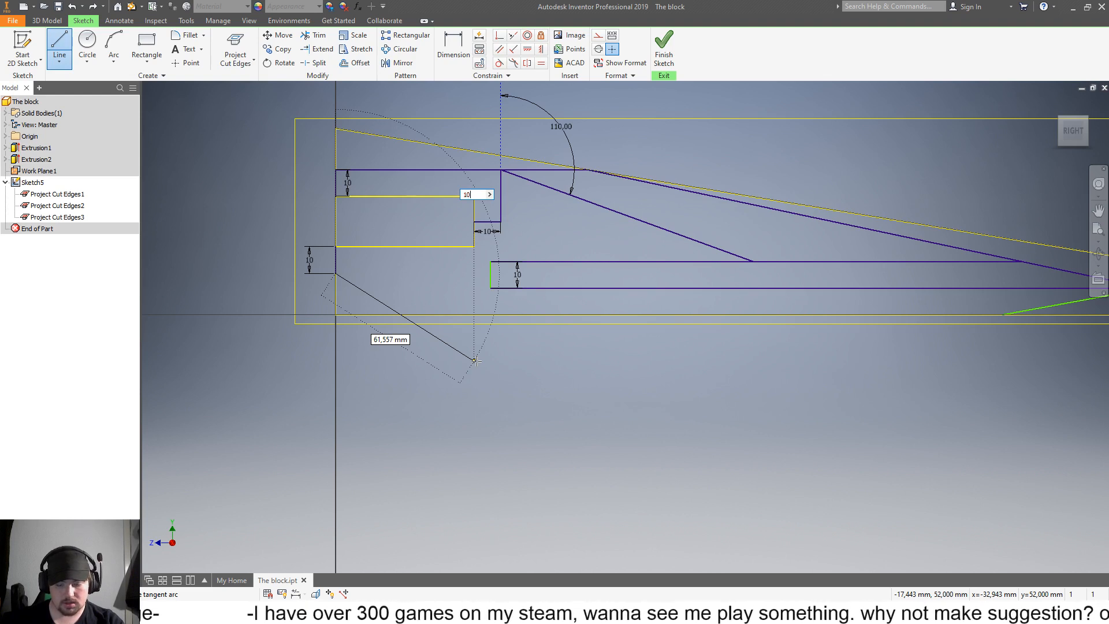
key("Return")
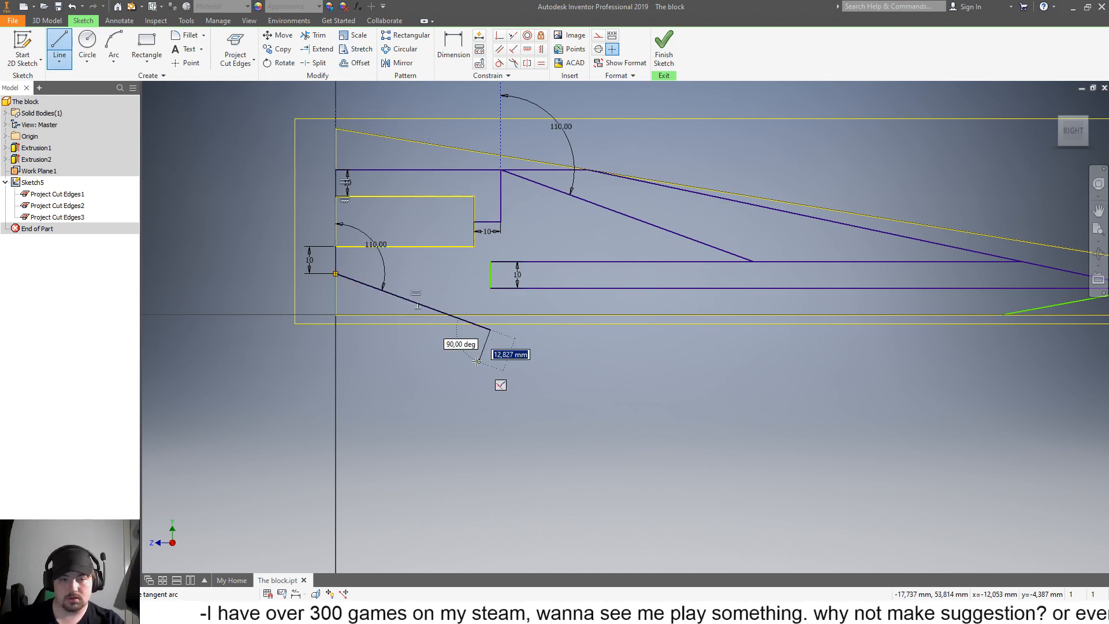
key("Escape")
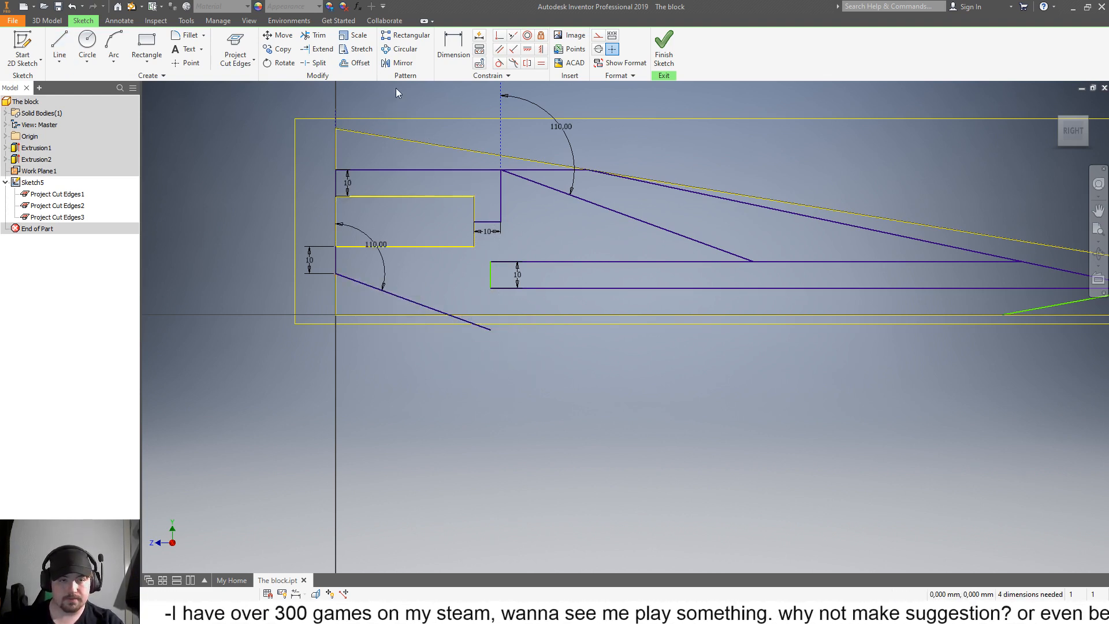
Step: Trim the part of the lower angled line that extends past the block's bottom edge
left_click(315, 35)
left_click(484, 327)
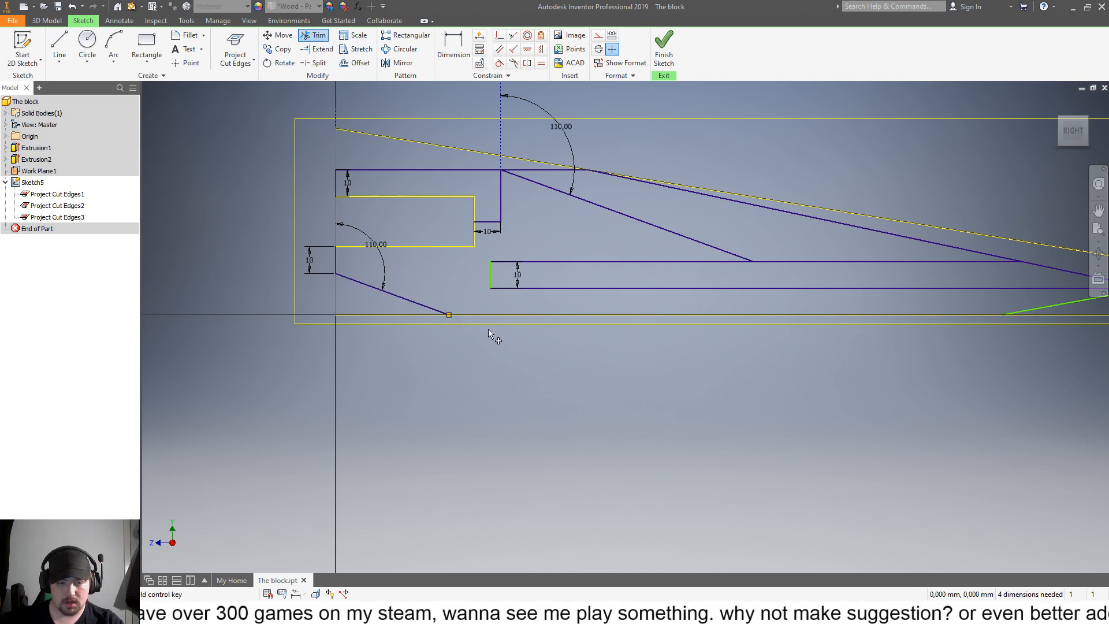
scroll(597, 287, "down", 3)
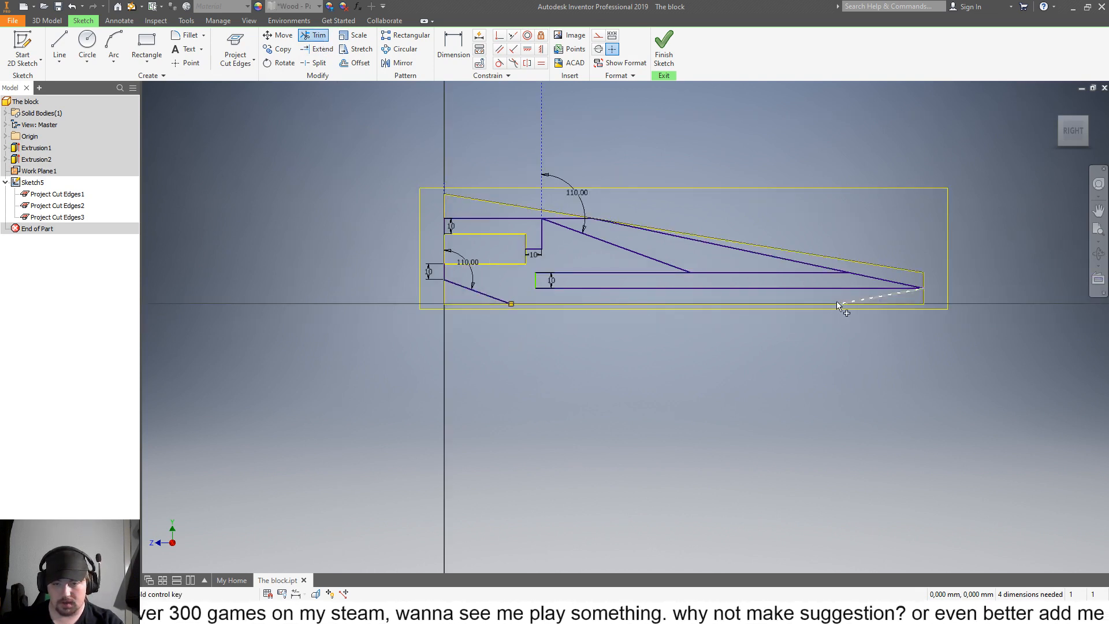
scroll(826, 305, "up", 4)
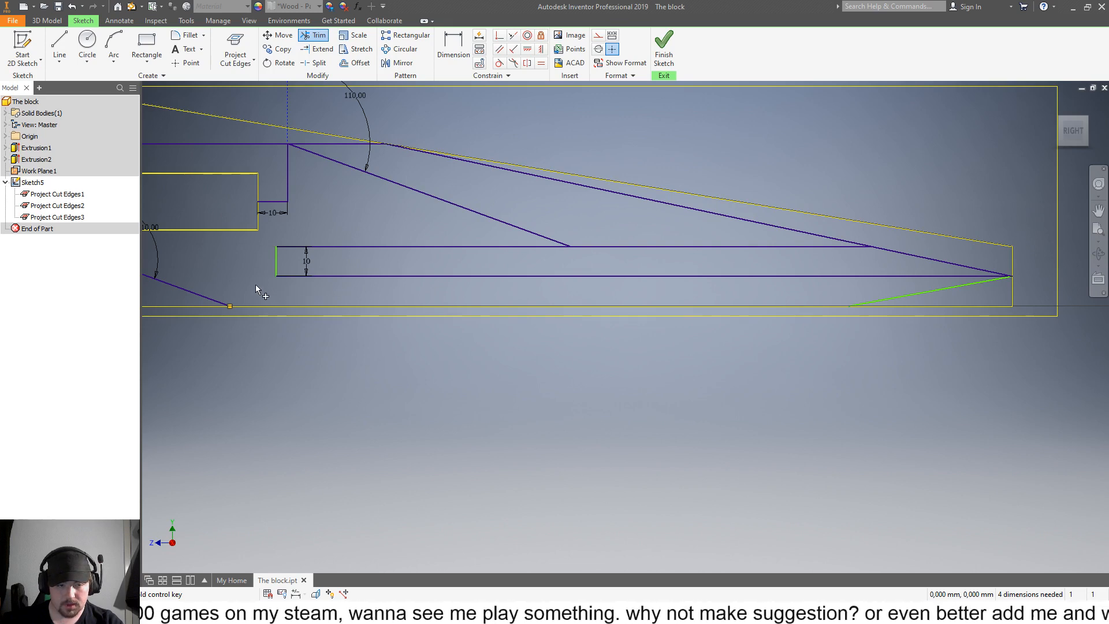
Step: Draw a line about 207.6 mm long along the block's bottom edge, joining the lower 110-degree line to the tail's lower sloped line
scroll(255, 285, "up", 2)
scroll(290, 276, "down", 4)
scroll(296, 273, "up", 3)
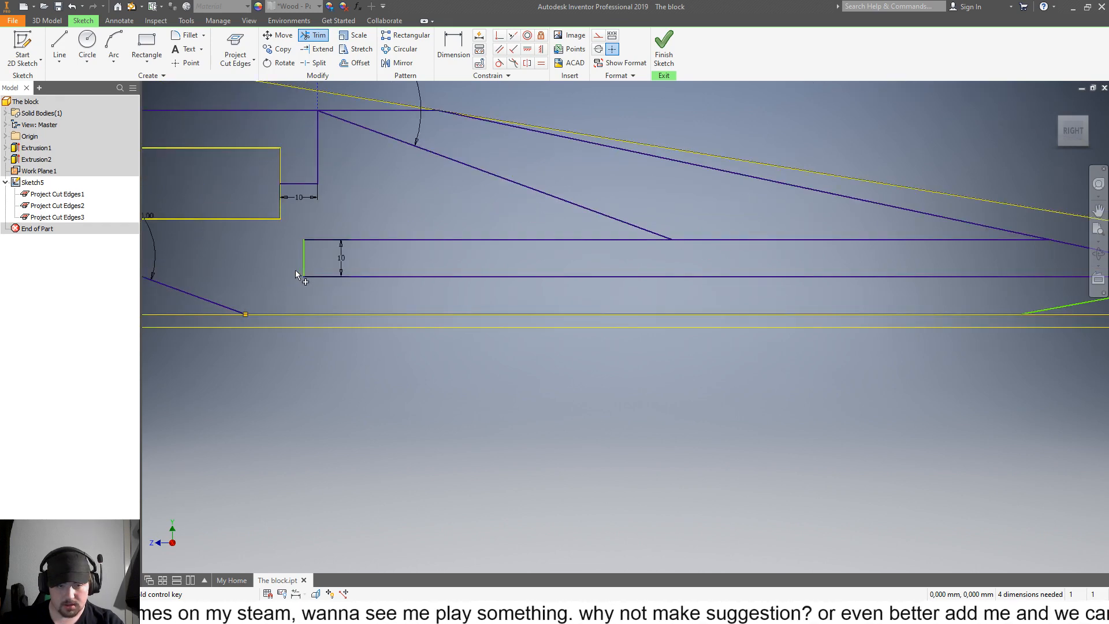
scroll(554, 227, "down", 3)
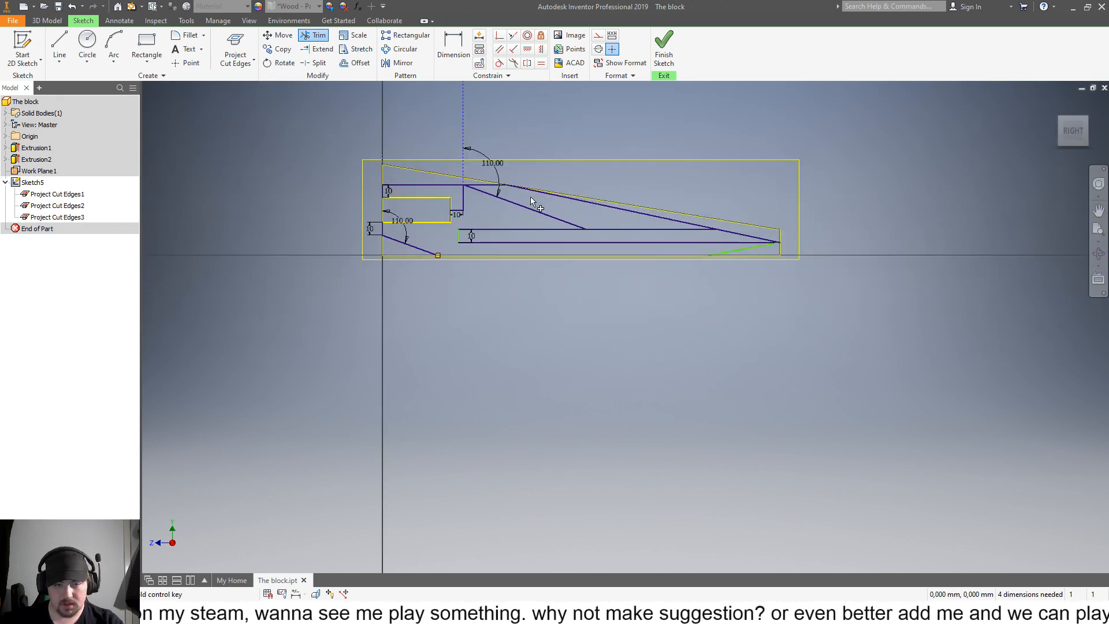
scroll(554, 200, "up", 4)
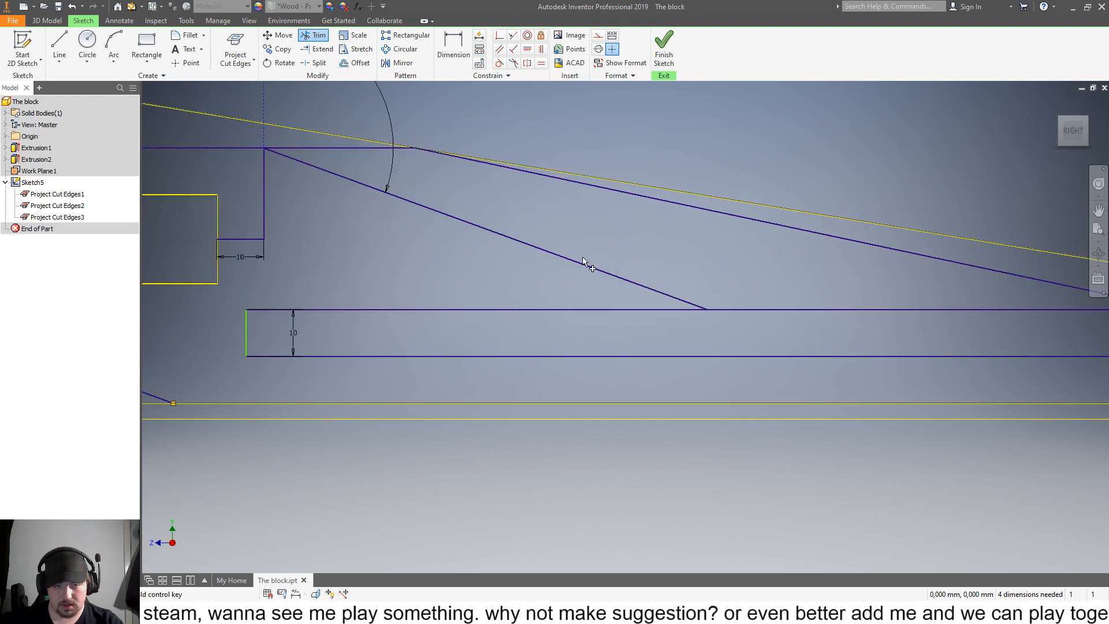
scroll(845, 241, "down", 3)
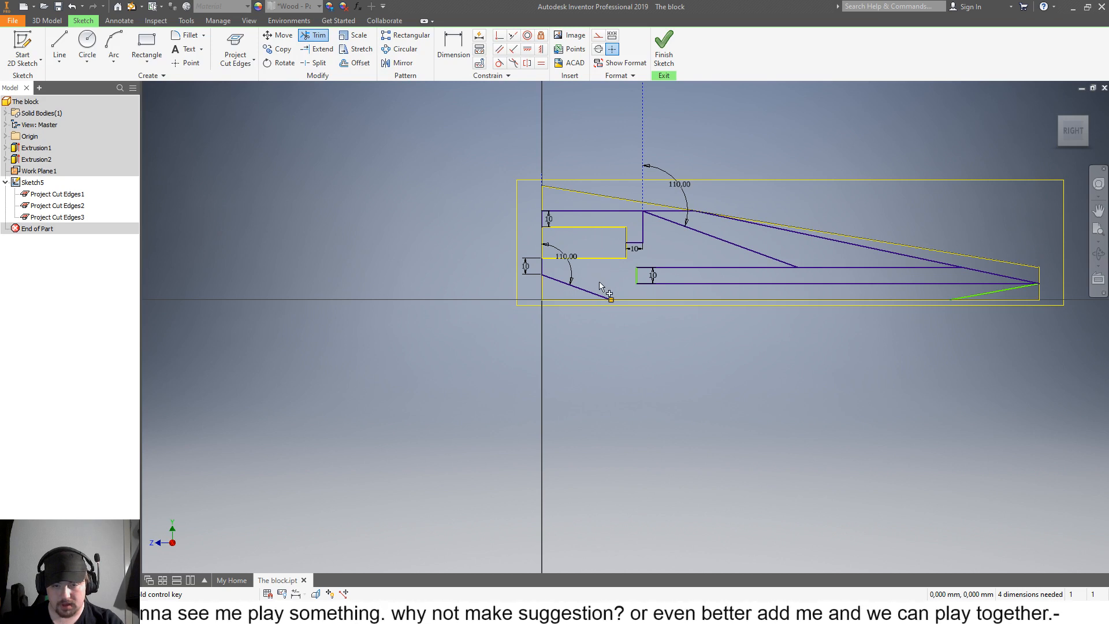
key("l")
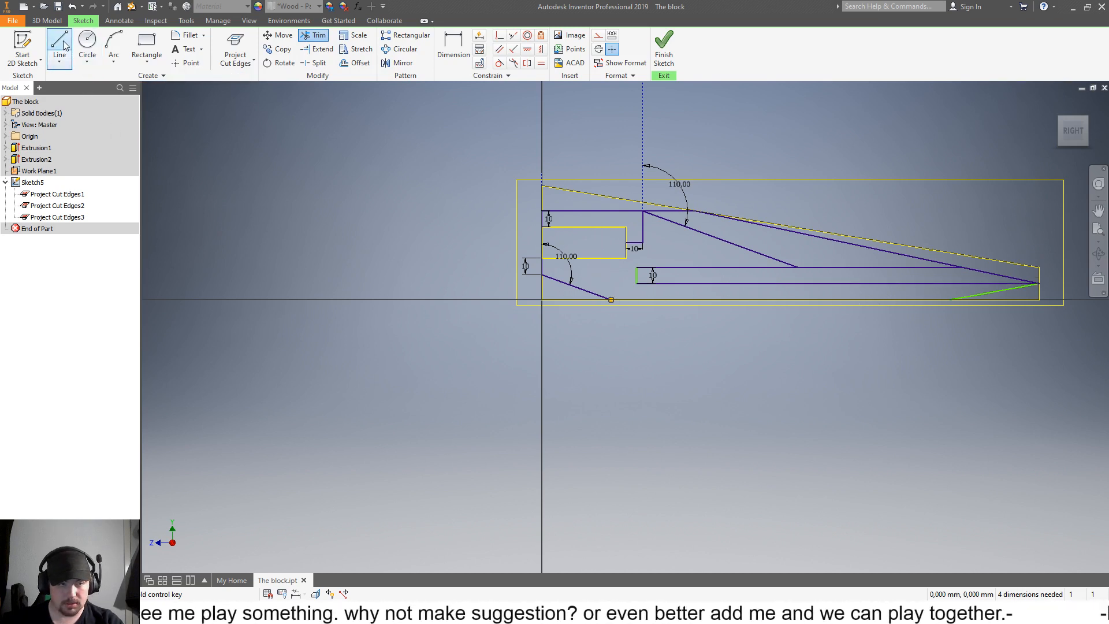
left_click(611, 300)
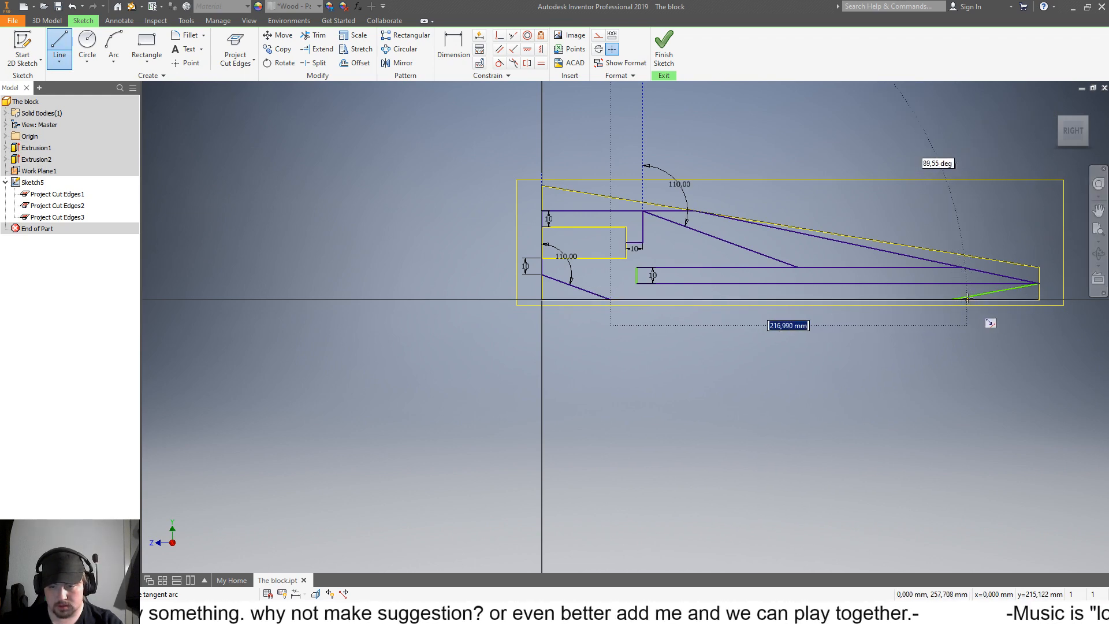
scroll(999, 304, "down", 5)
scroll(1002, 305, "up", 6)
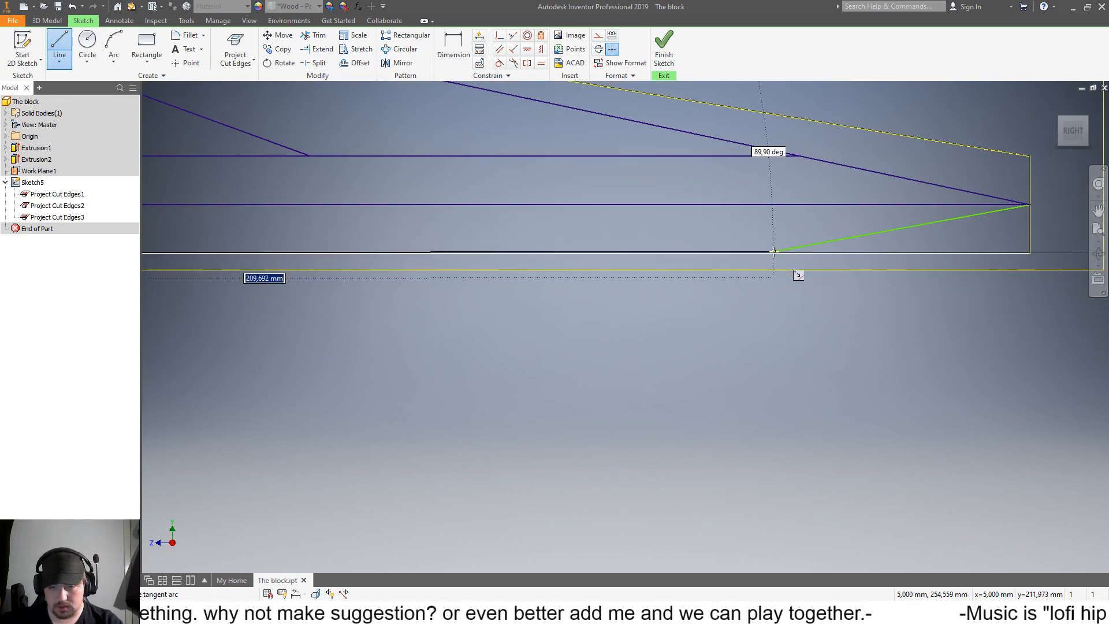
scroll(768, 252, "down", 3)
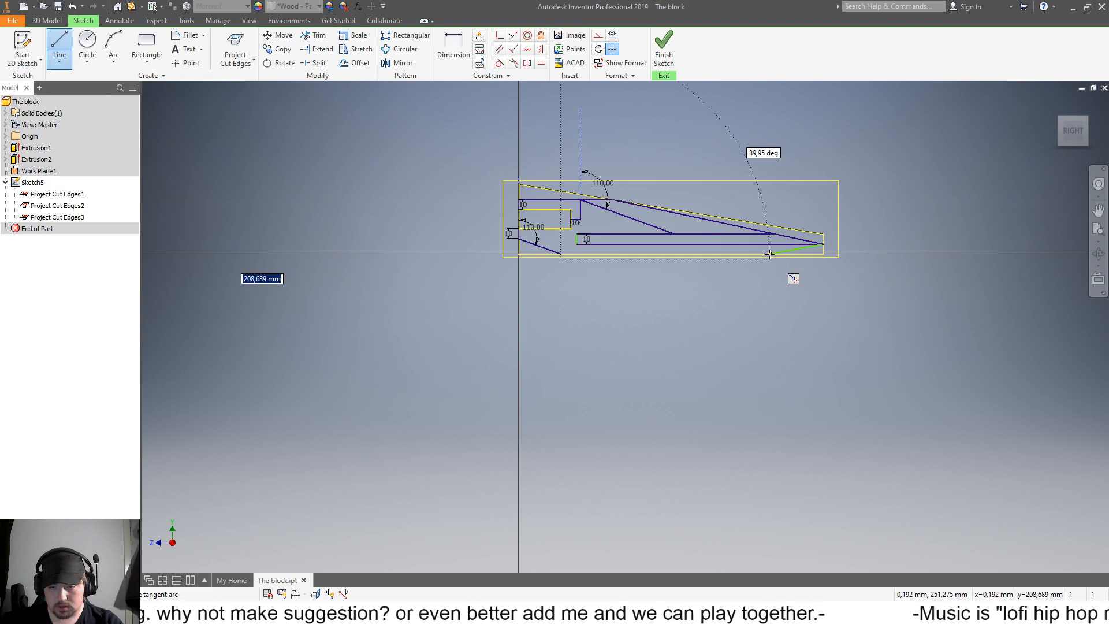
scroll(768, 252, "up", 5)
scroll(769, 252, "up", 2)
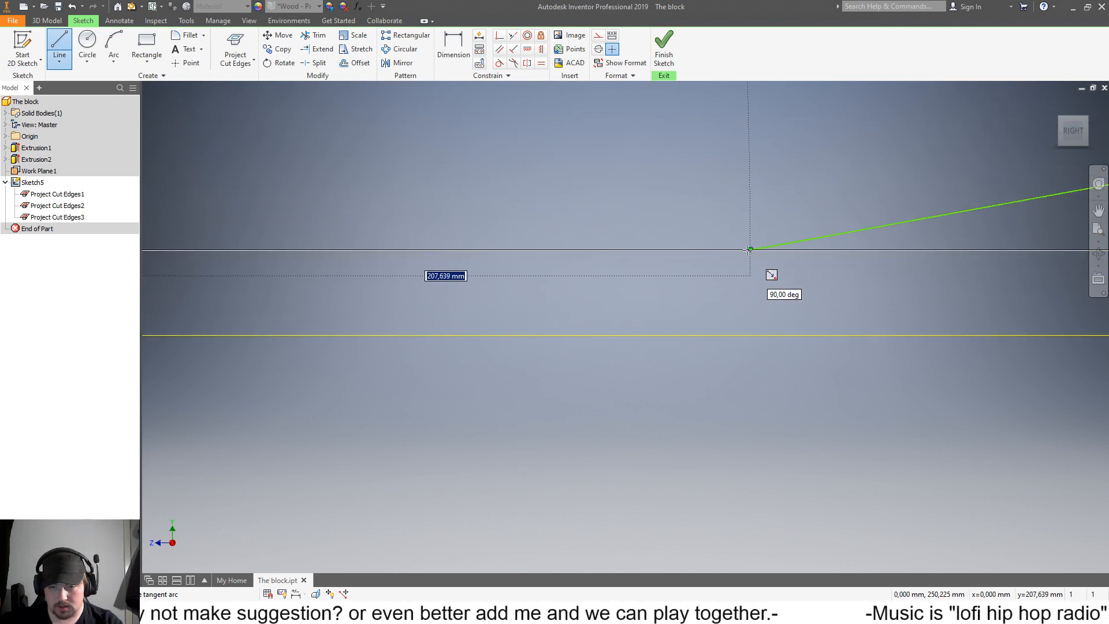
scroll(751, 249, "down", 4)
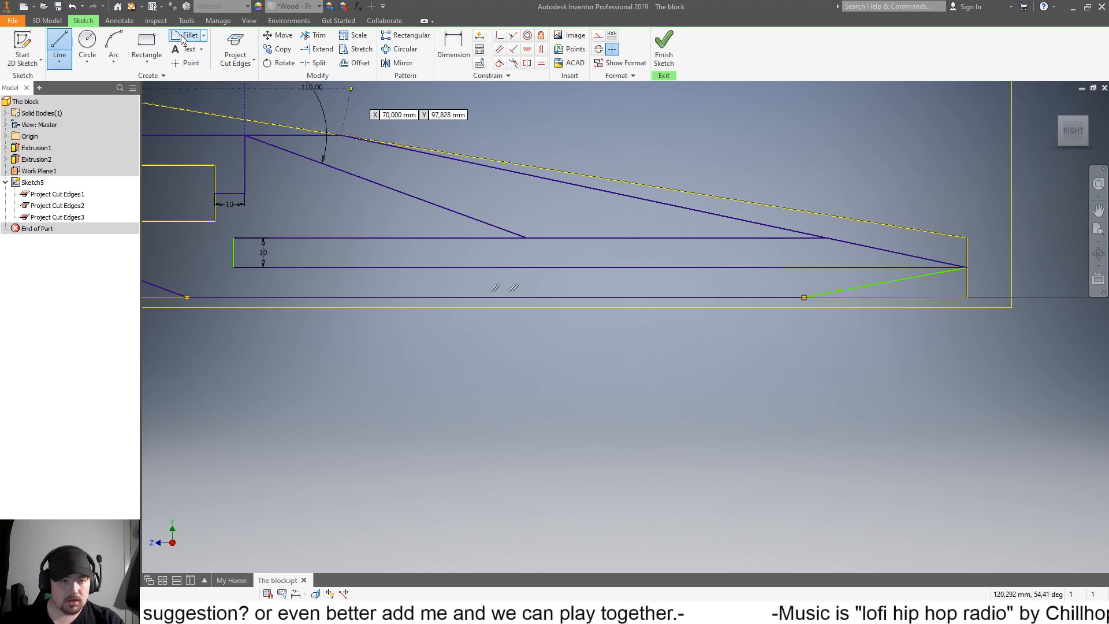
Step: Try to dimension the angle between the long upper sloped line and the lower line of the 10 mm strip
left_click(454, 47)
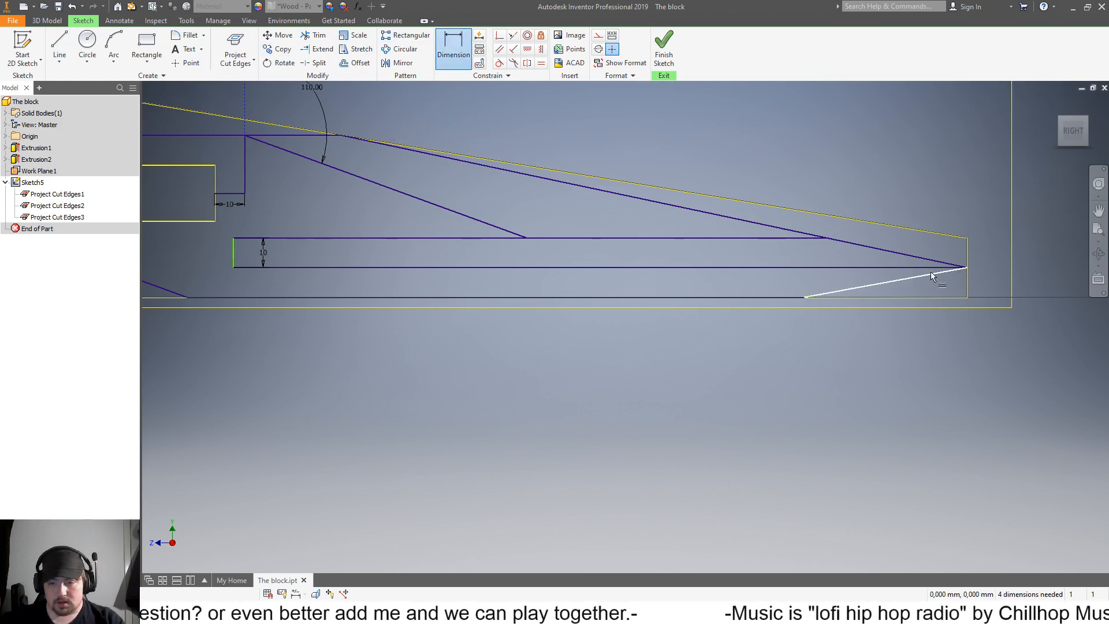
left_click(924, 258)
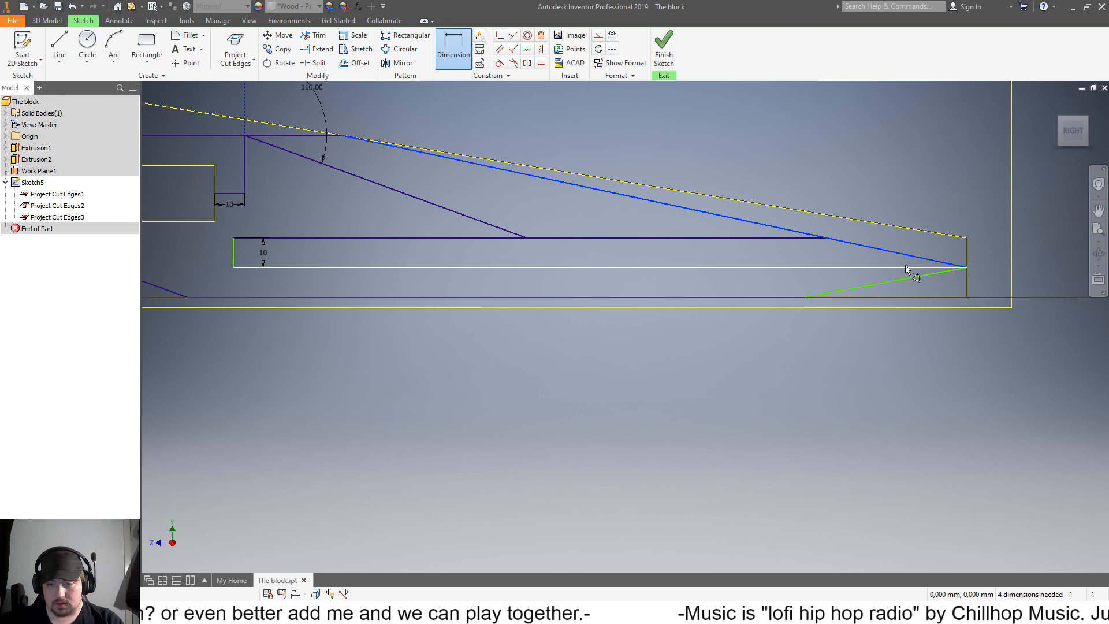
left_click(906, 267)
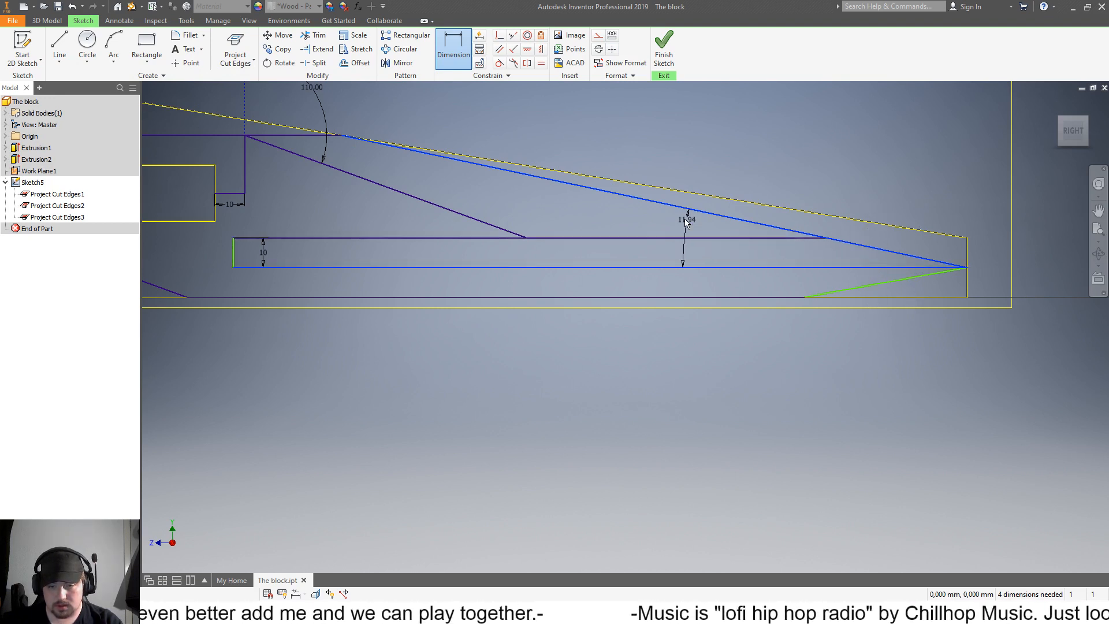
left_click(643, 218)
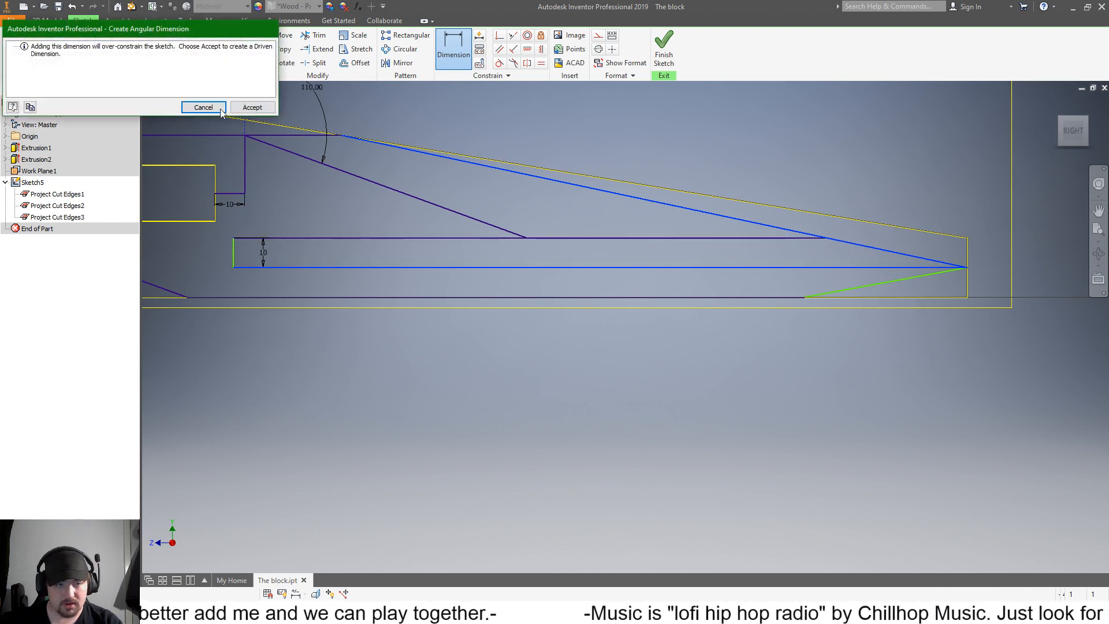
left_click(204, 107)
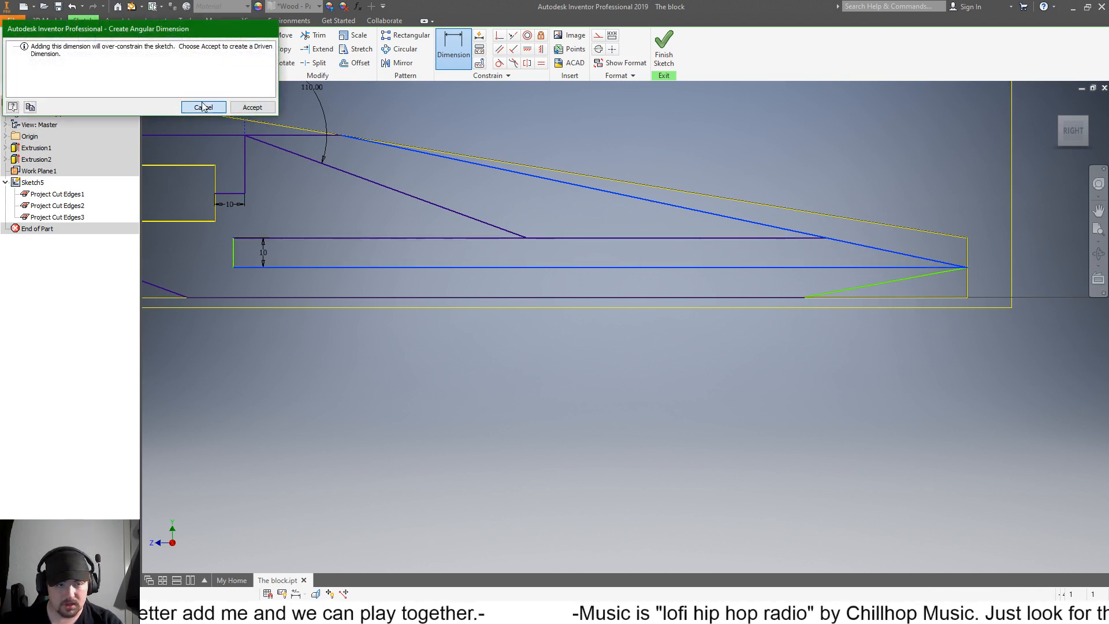
Step: Dimension the angle between the tail's lower sloped line and the strip's lower horizontal line as 11 degrees
left_click(449, 49)
left_click(872, 285)
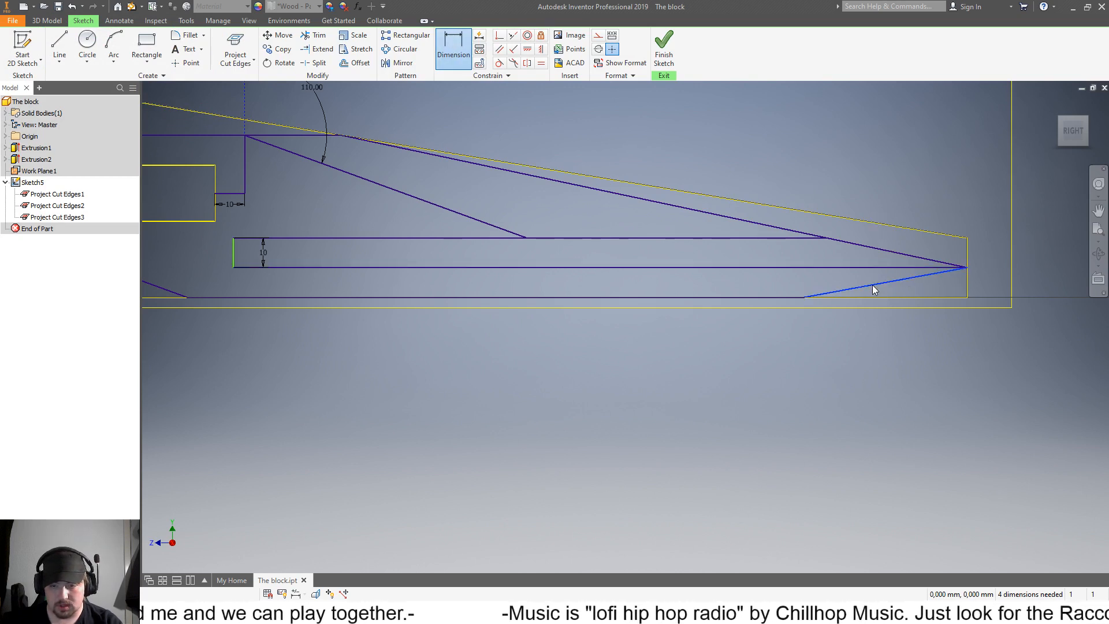
left_click(848, 267)
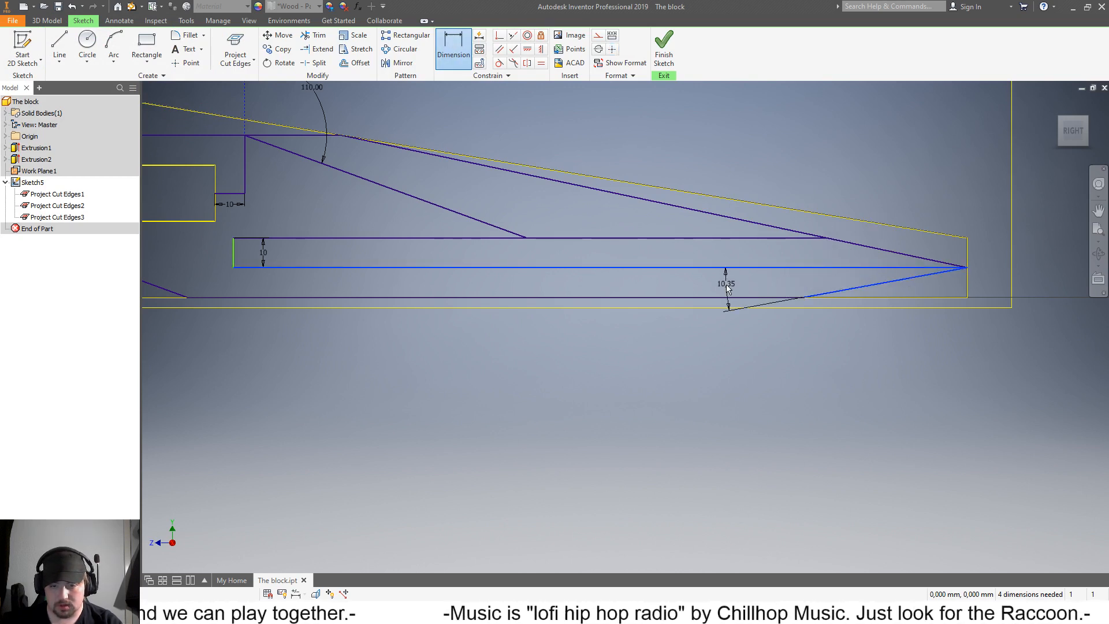
left_click(727, 288)
type("11")
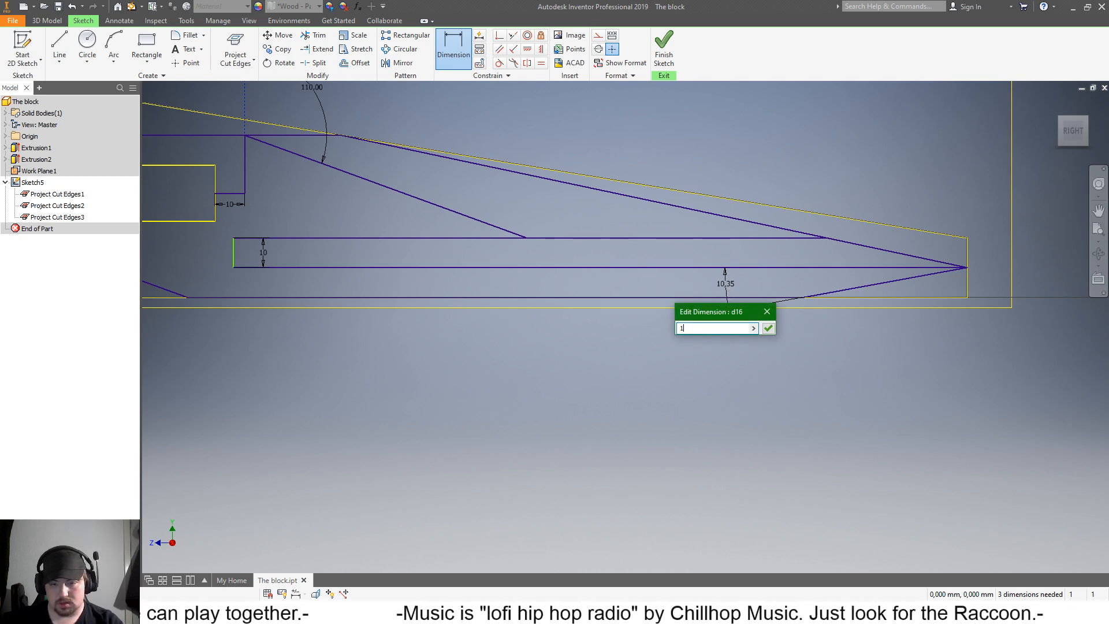
key("Return")
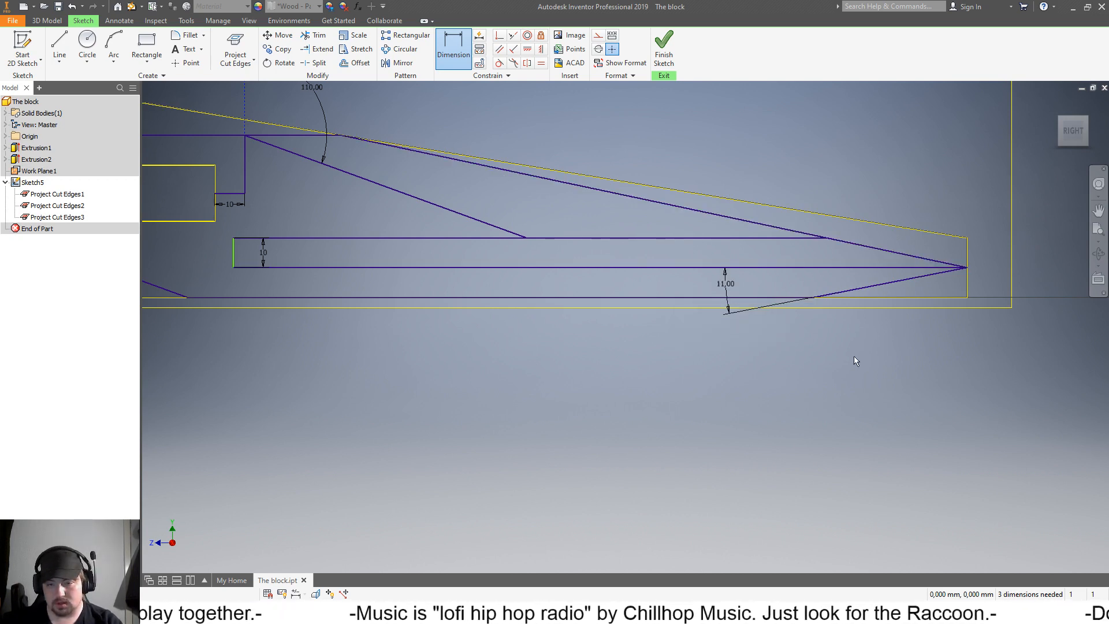
scroll(735, 341, "down", 3)
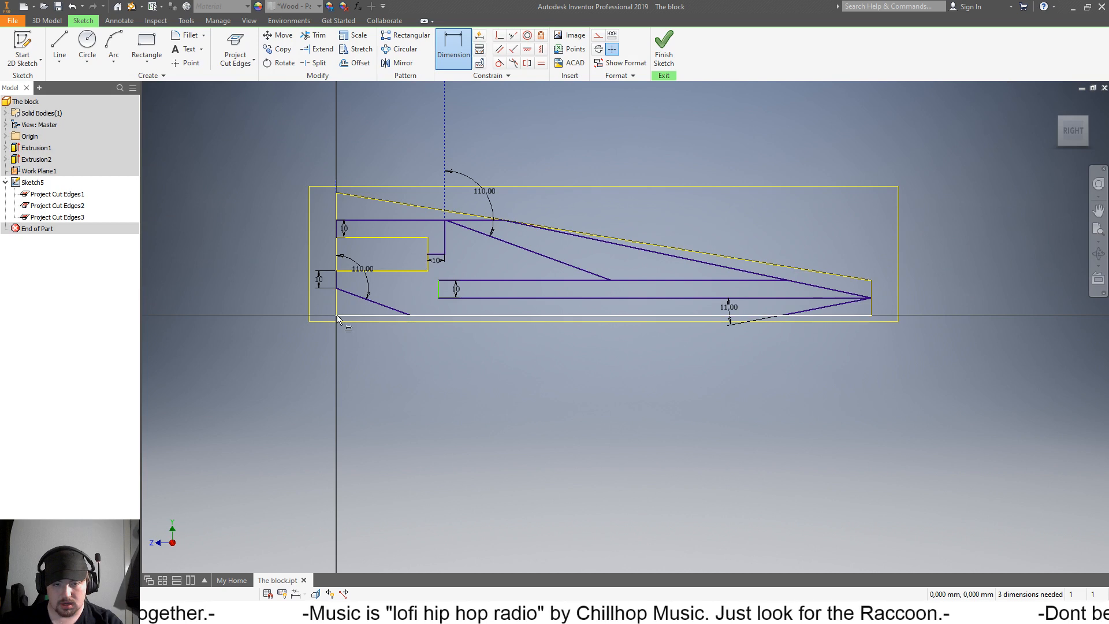
middle_click(547, 290)
middle_click(547, 290)
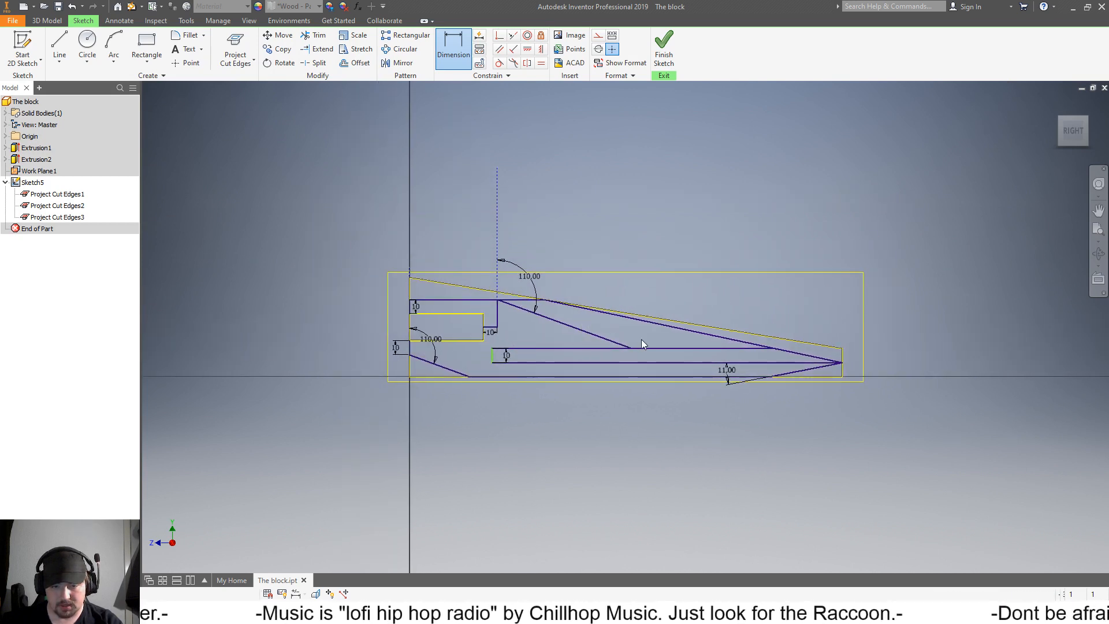
scroll(639, 341, "down", 3)
key("e")
scroll(668, 345, "up", 5)
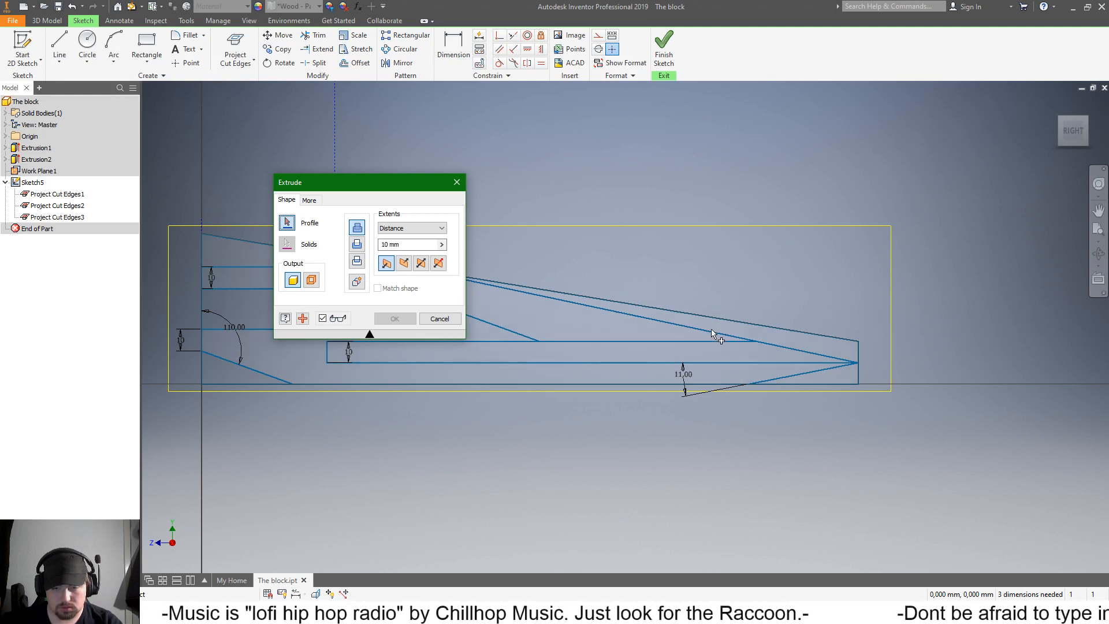
left_click(440, 319)
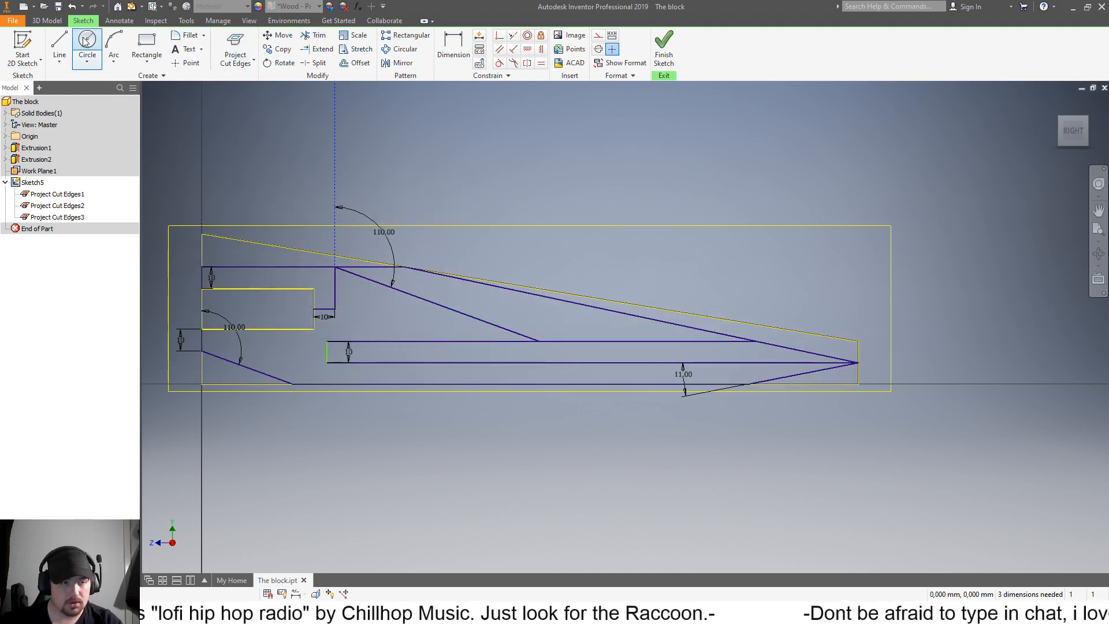
Step: Trim away the part of the long upper sloped line that lies above the 10 mm strip
left_click(315, 36)
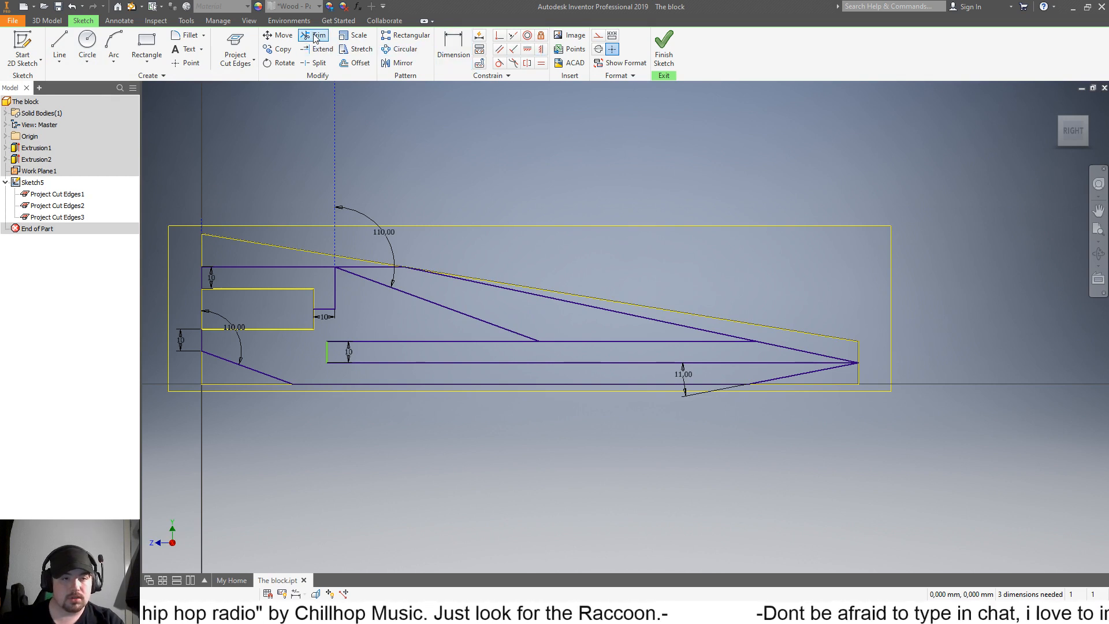
scroll(601, 338, "up", 3)
scroll(651, 304, "down", 2)
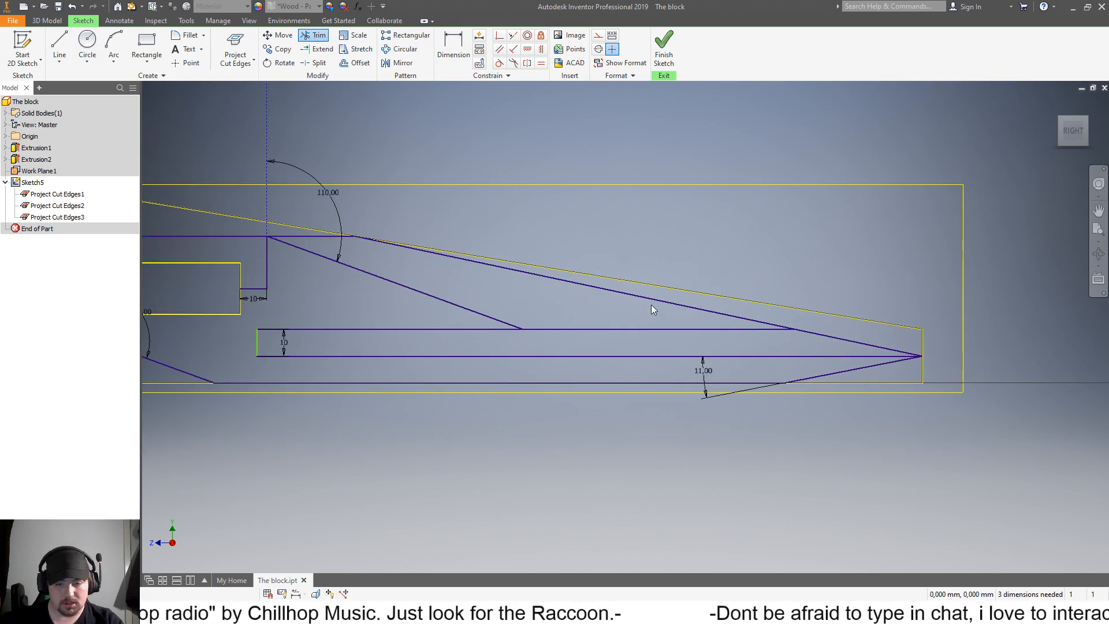
key("Escape")
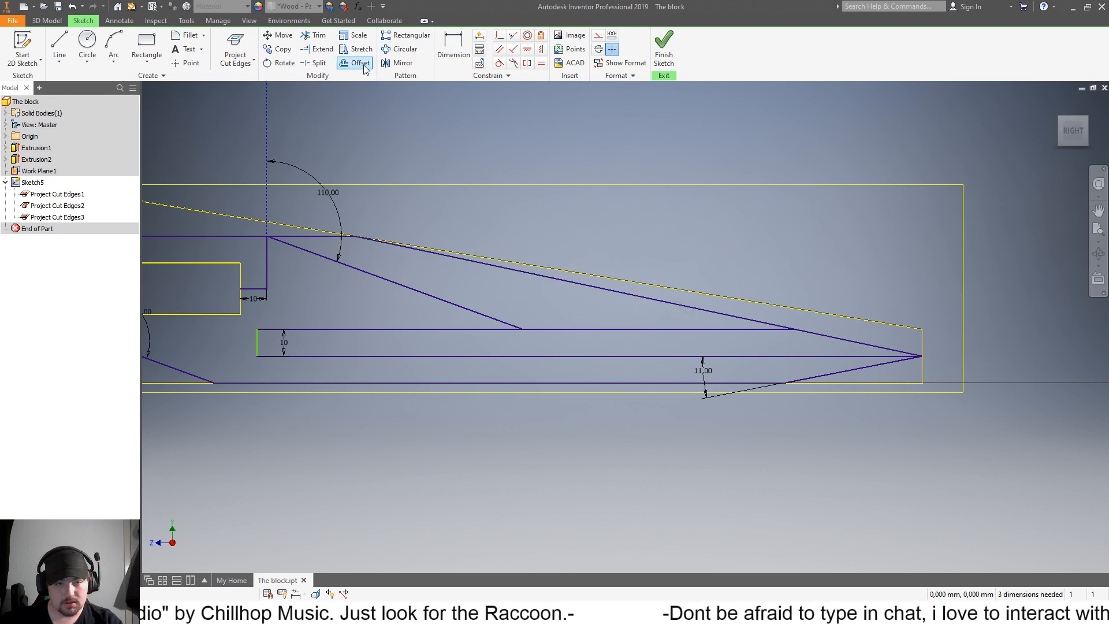
left_click(312, 37)
left_click(571, 283)
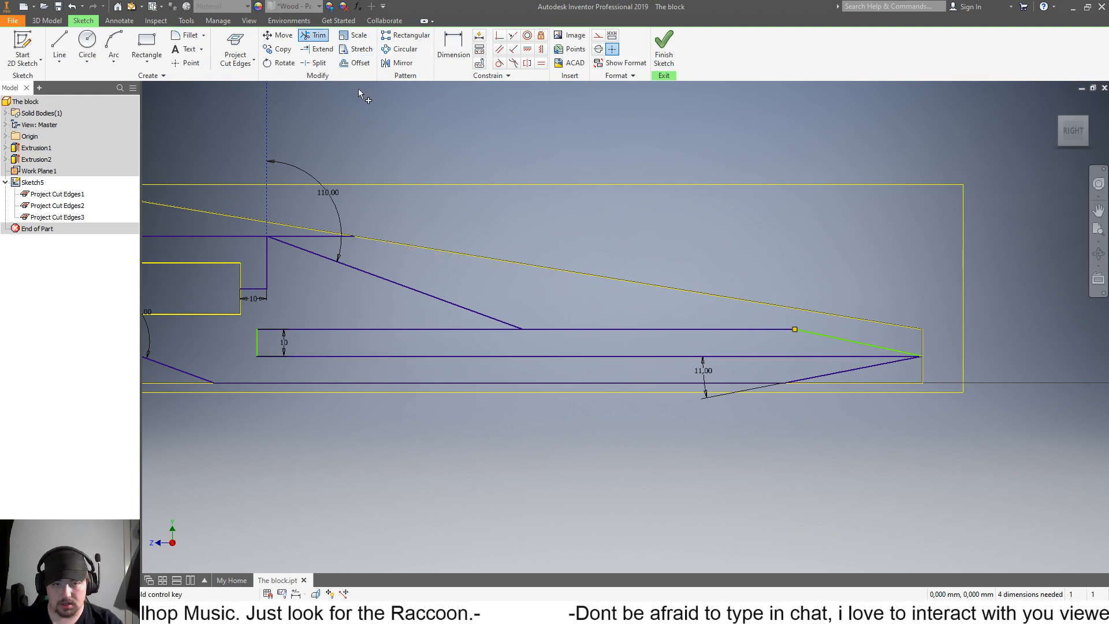
Step: Dimension the angle between the remaining upper tail line and the strip's lower horizontal line as 11 degrees
left_click(453, 48)
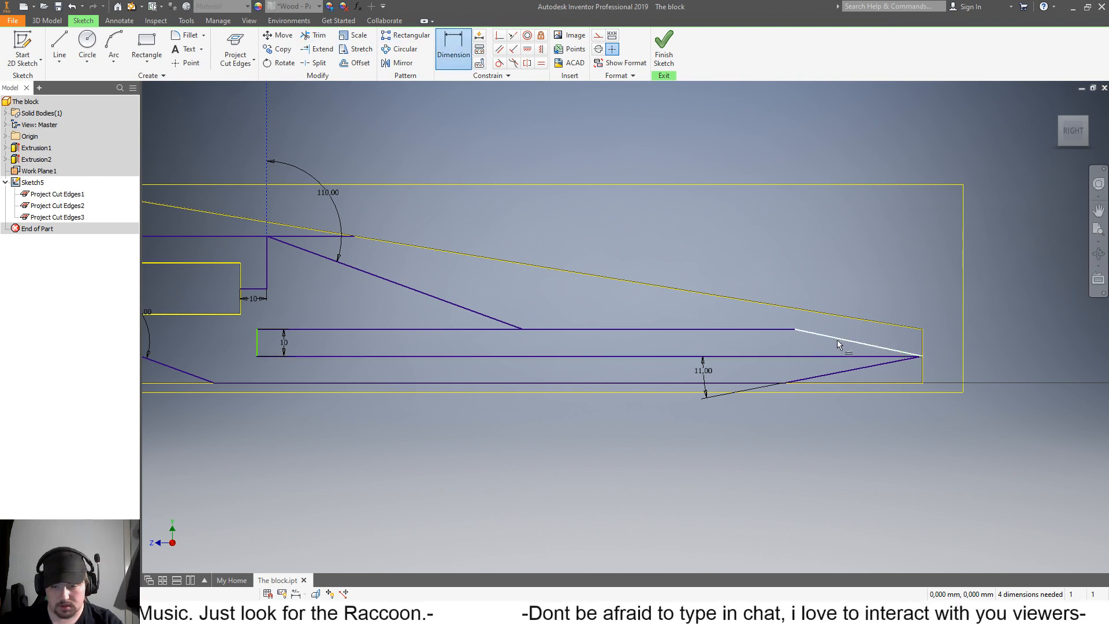
left_click(837, 340)
left_click(824, 356)
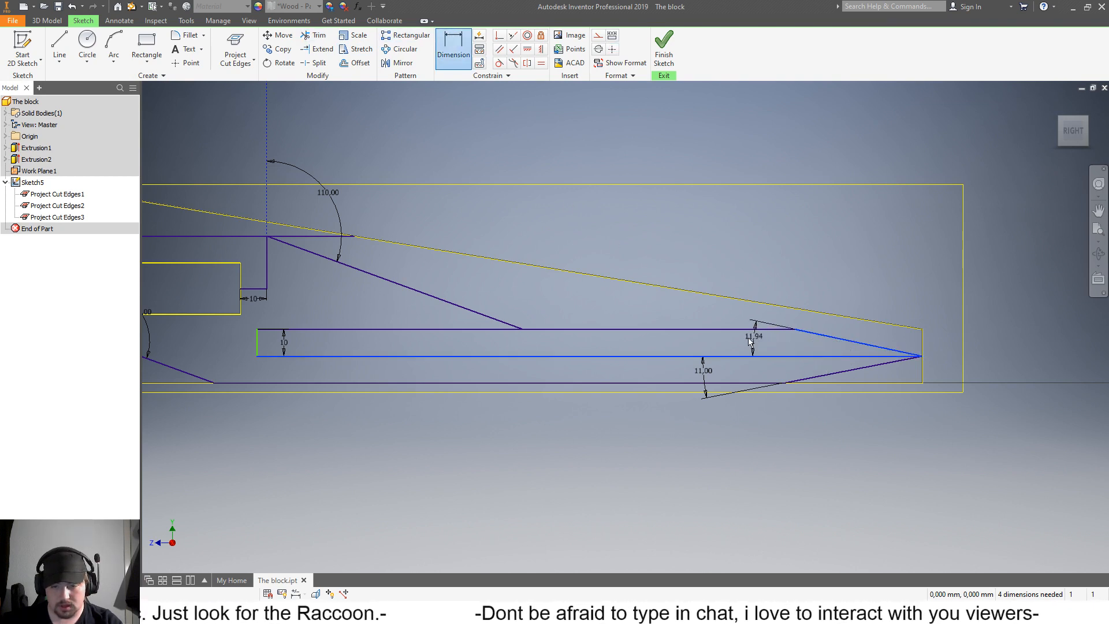
left_click(658, 345)
type("1")
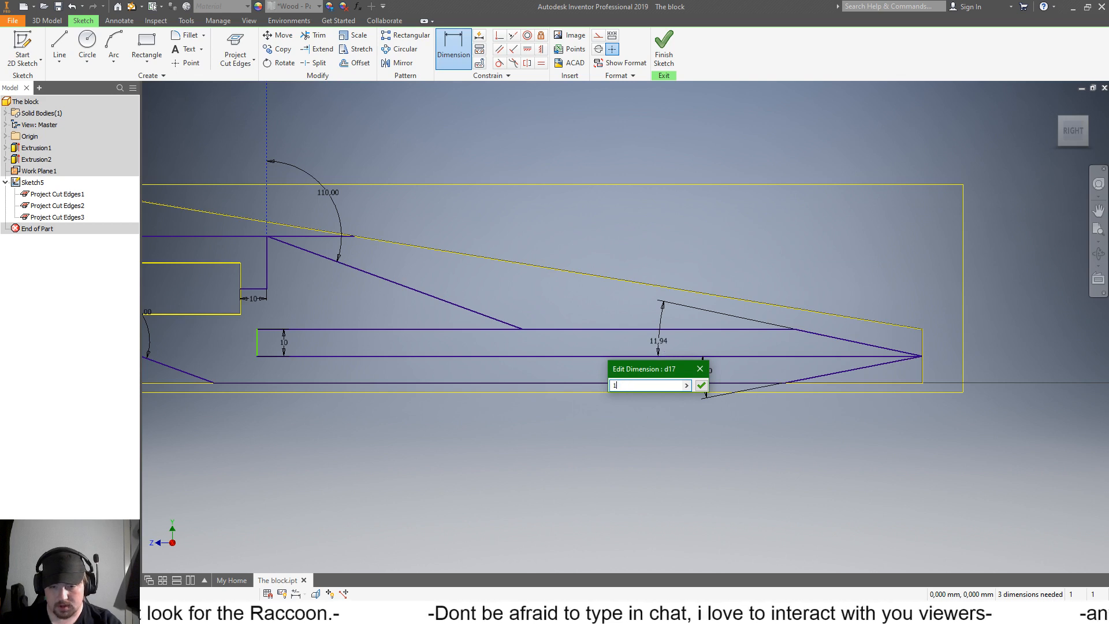
type("1")
key("Return")
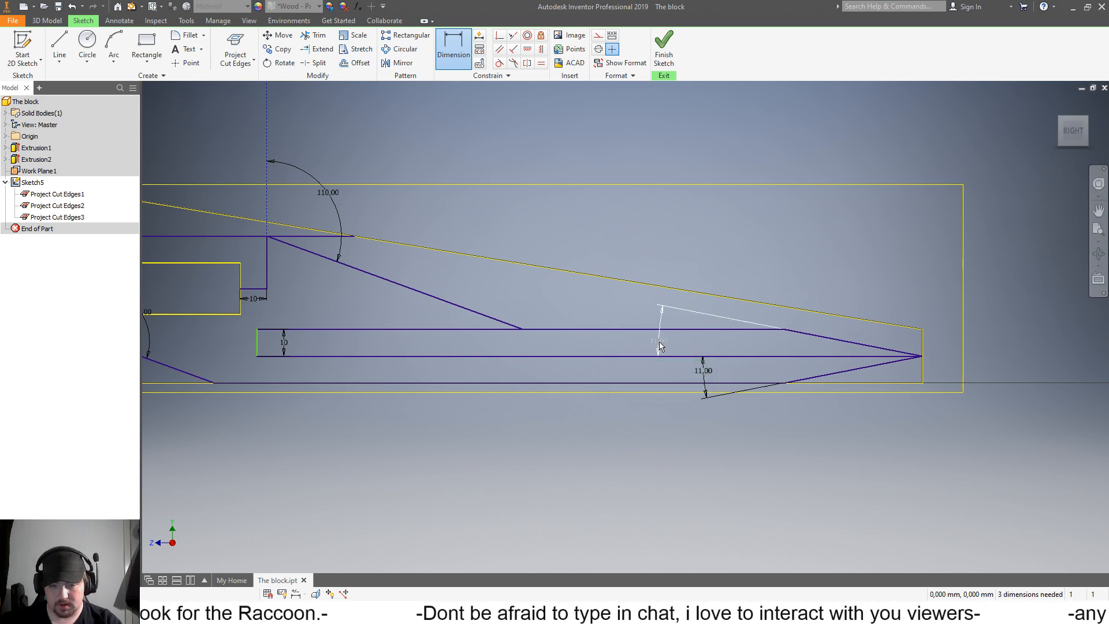
key("Escape")
Step: Delete the short vertical line at the strip's front end and trim the strip's horizontal lines back to the upper 110-degree line's lower end
scroll(540, 342, "down", 3)
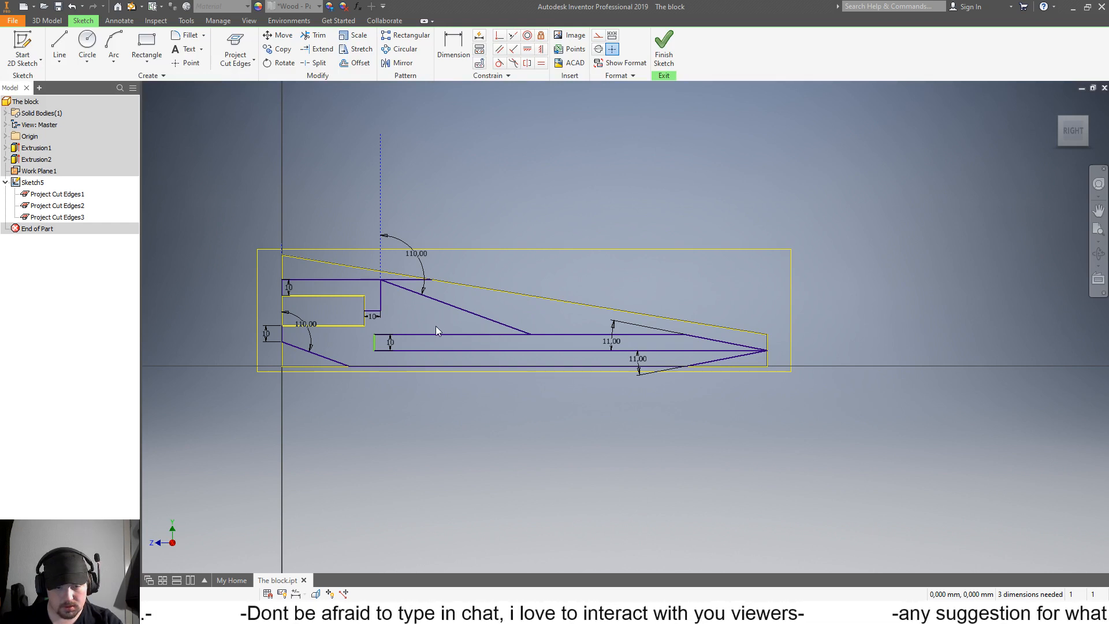
left_click(373, 343)
key("Delete")
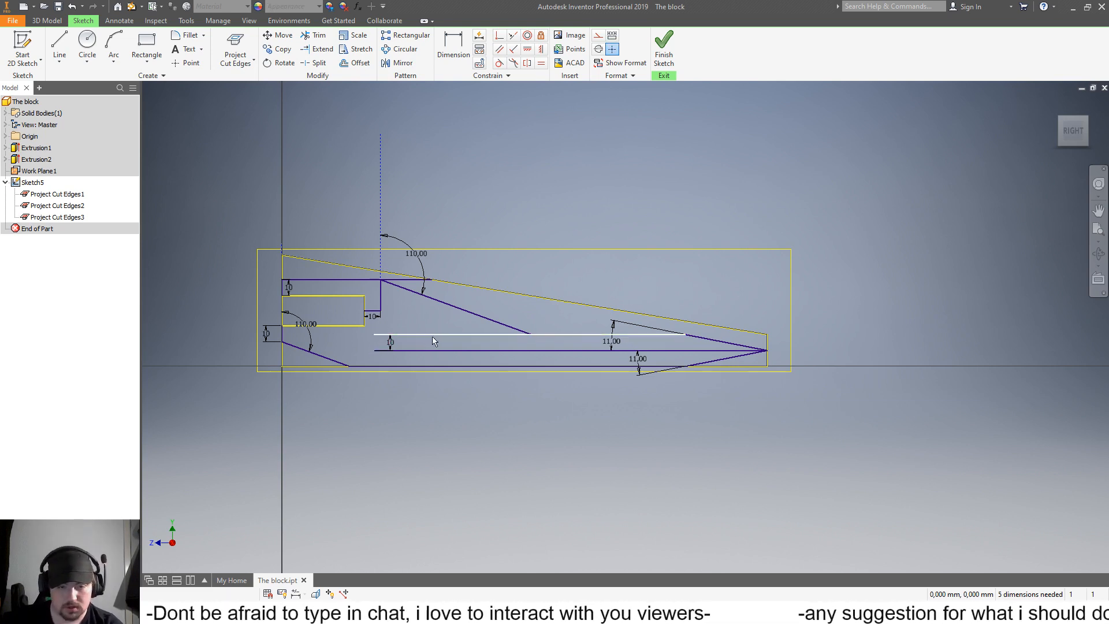
left_click(313, 35)
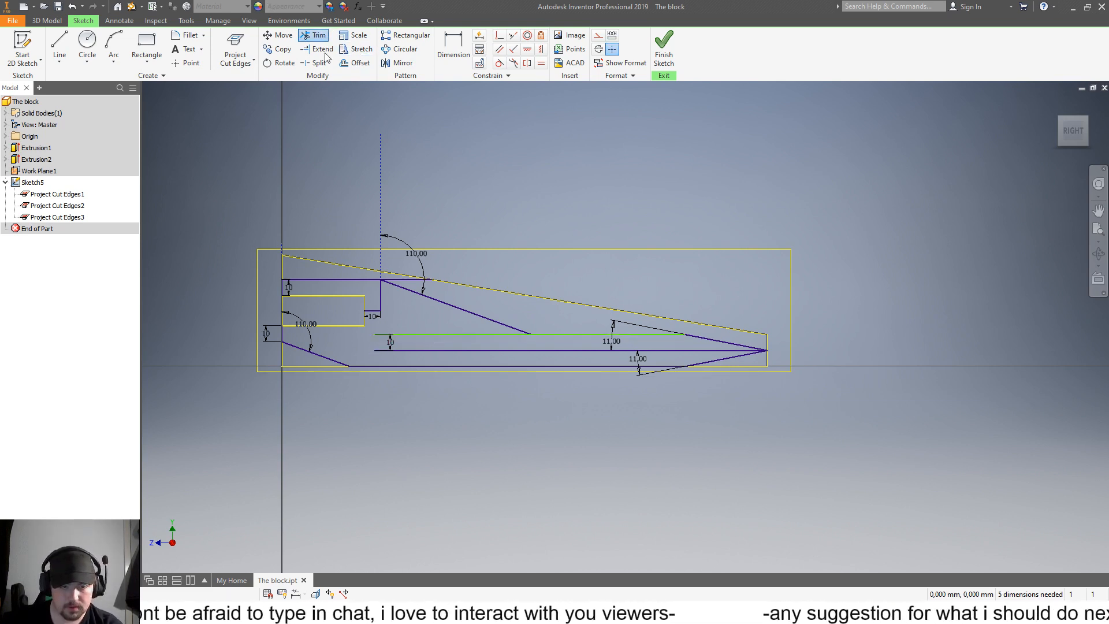
left_click(472, 354)
left_click(473, 333)
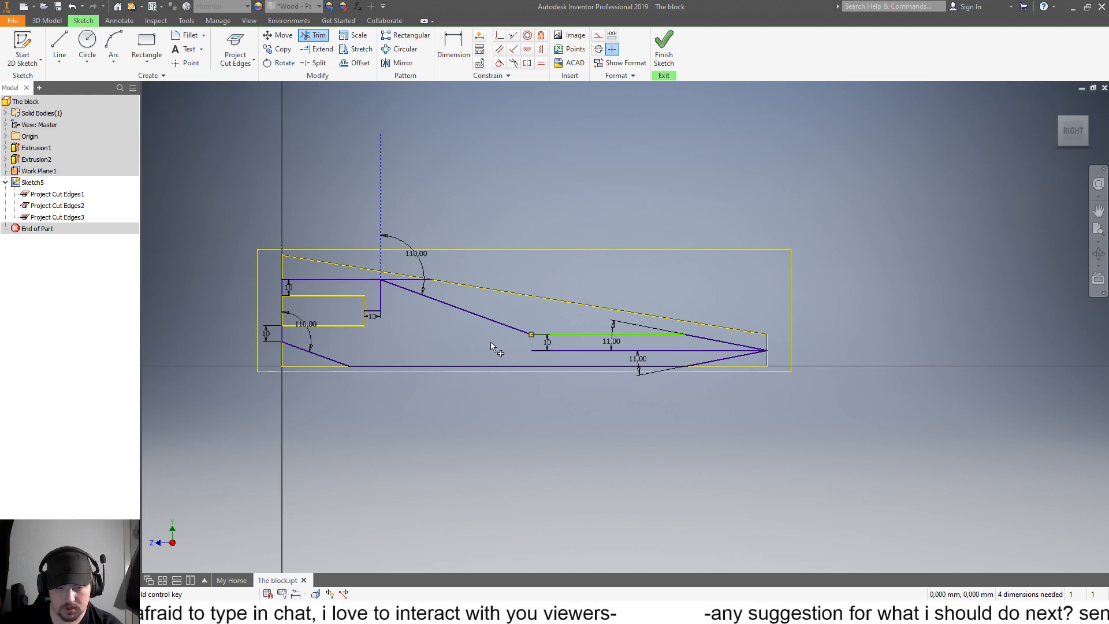
key("F6")
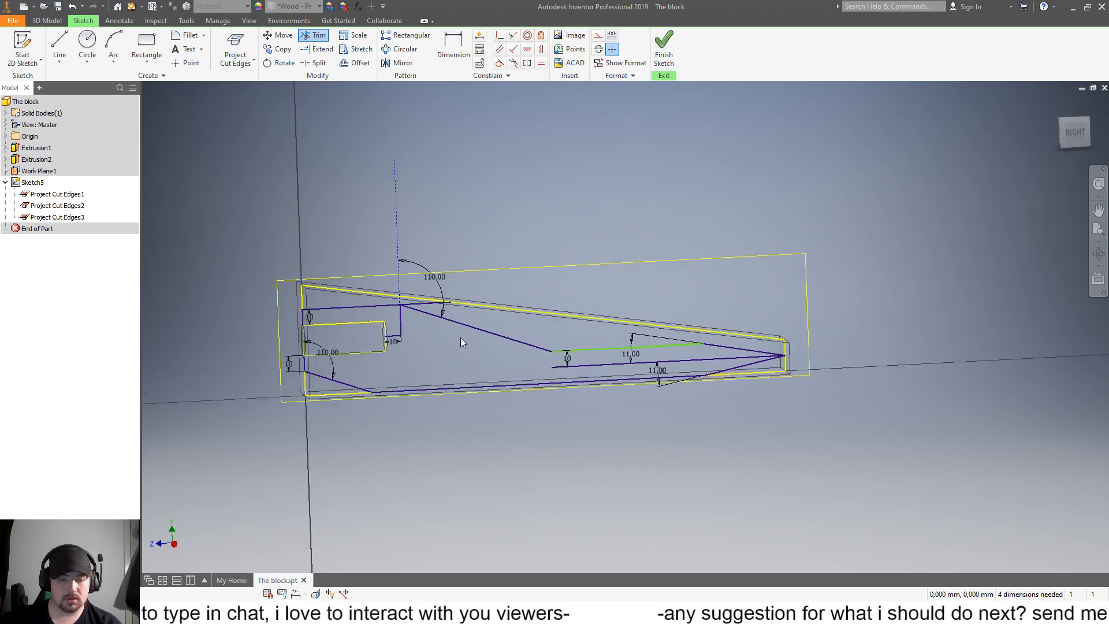
key("e")
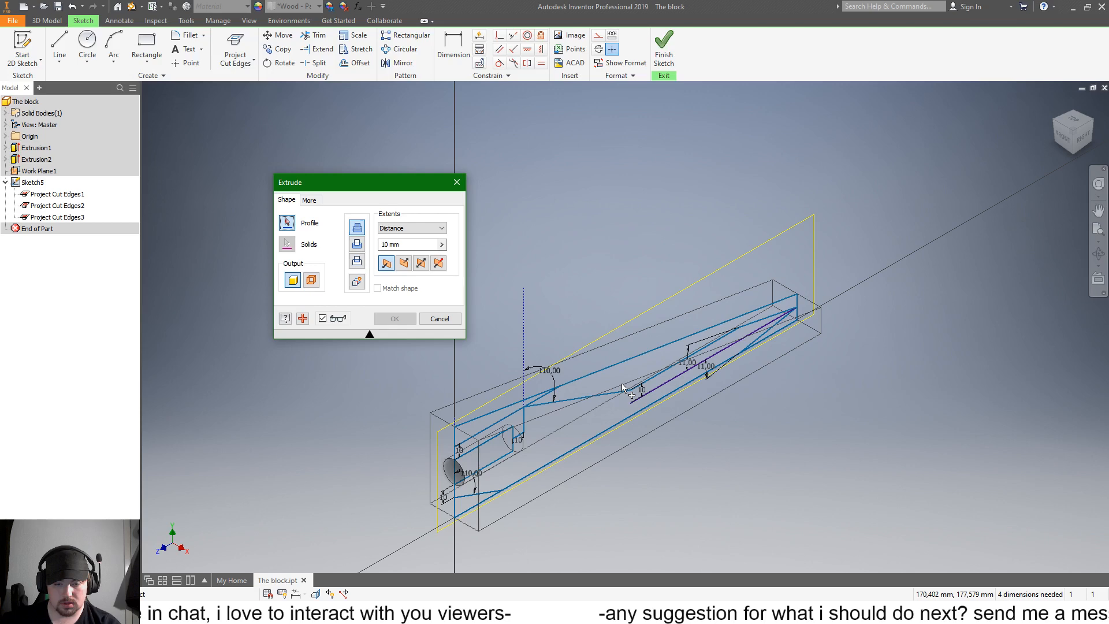
scroll(621, 383, "down", 3)
scroll(643, 418, "up", 6)
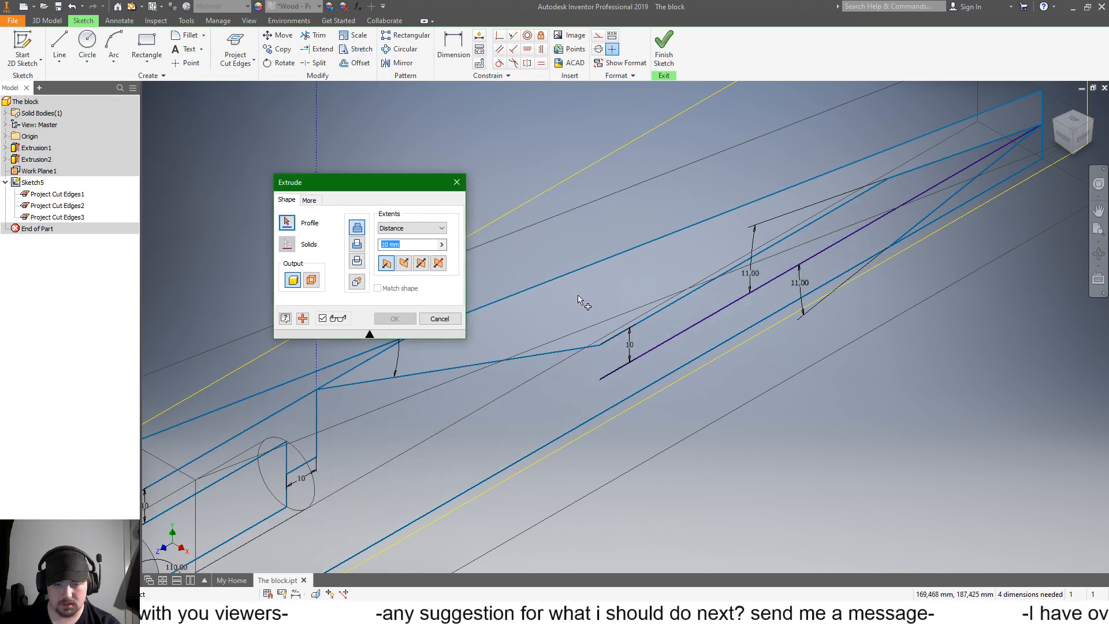
left_click(579, 301)
scroll(646, 382, "up", 3)
scroll(646, 382, "down", 5)
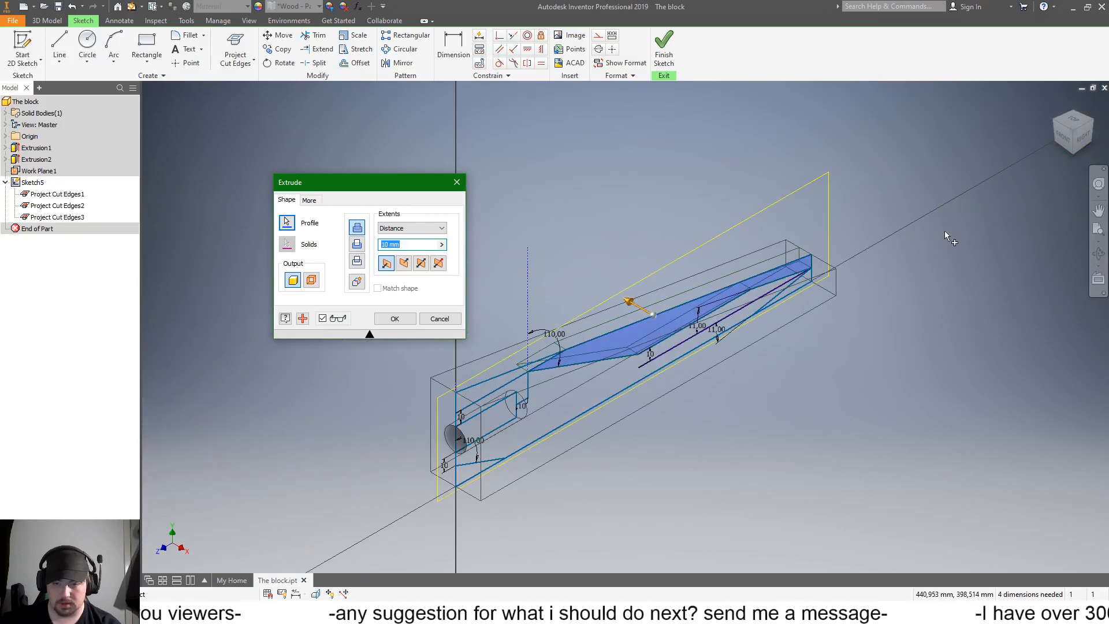
left_click(1075, 139)
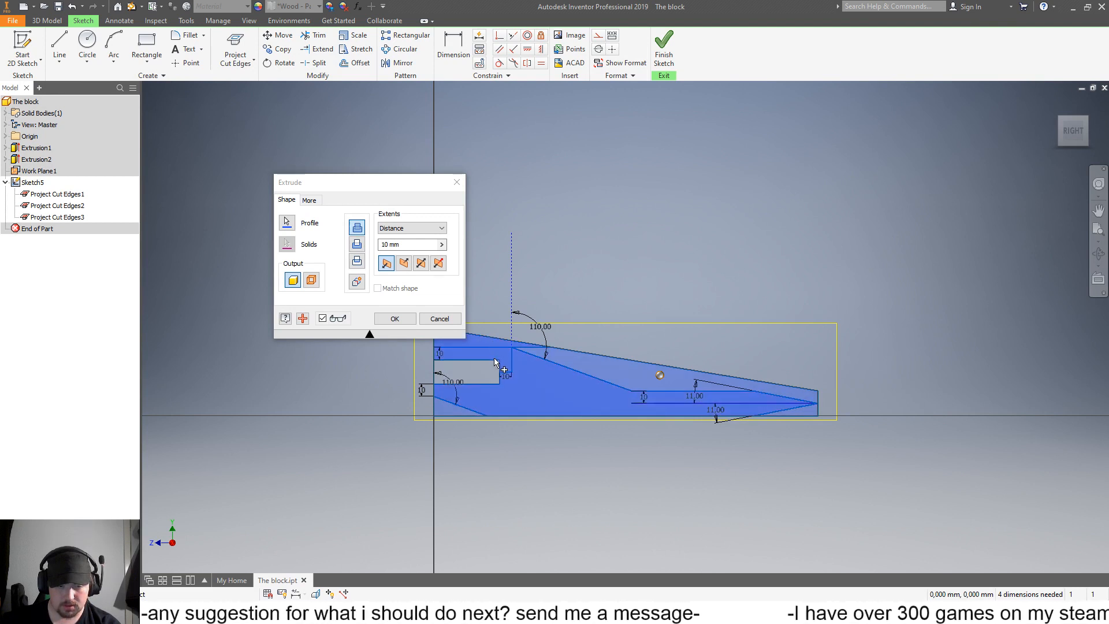
key("Escape")
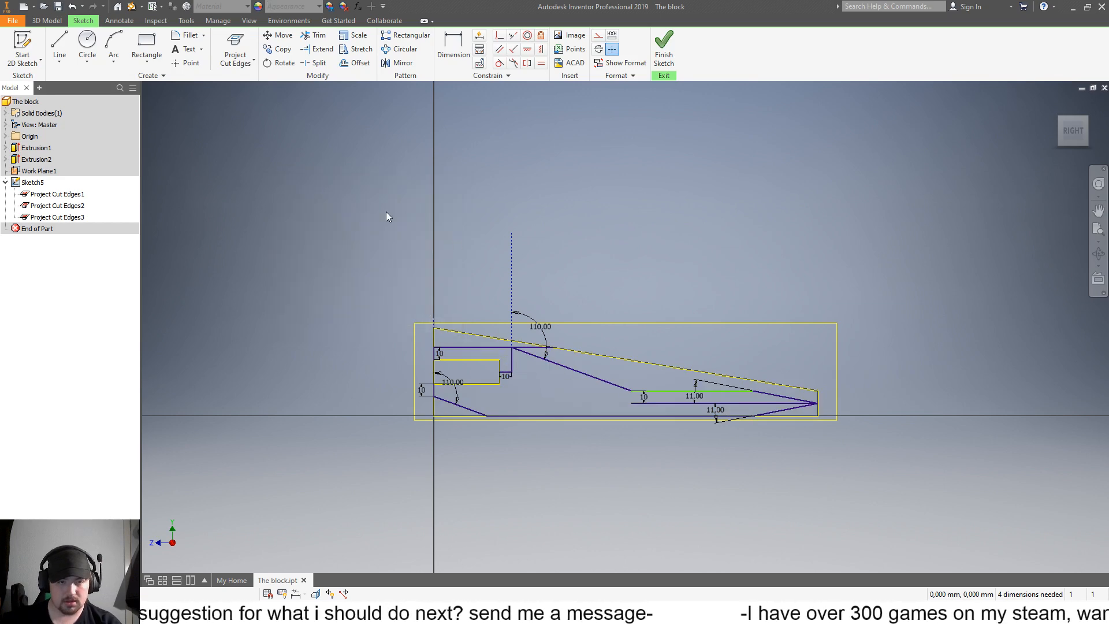
Step: Trim the part of the upper horizontal line that extends past the top of the upper 110-degree line
key("F6")
scroll(578, 397, "down", 6)
key("e")
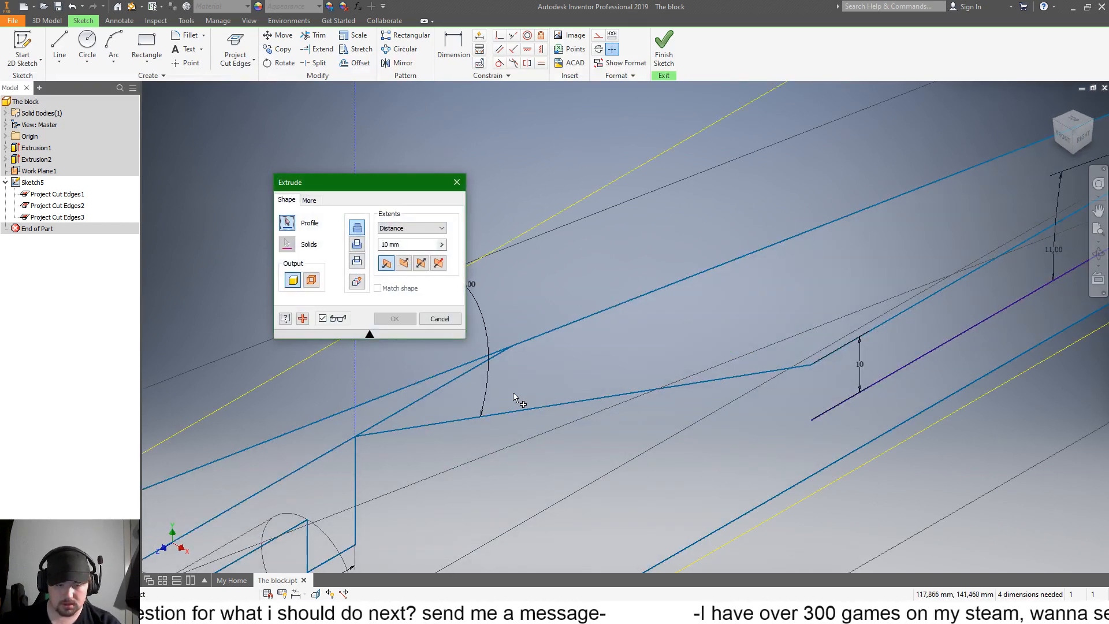
key("Escape")
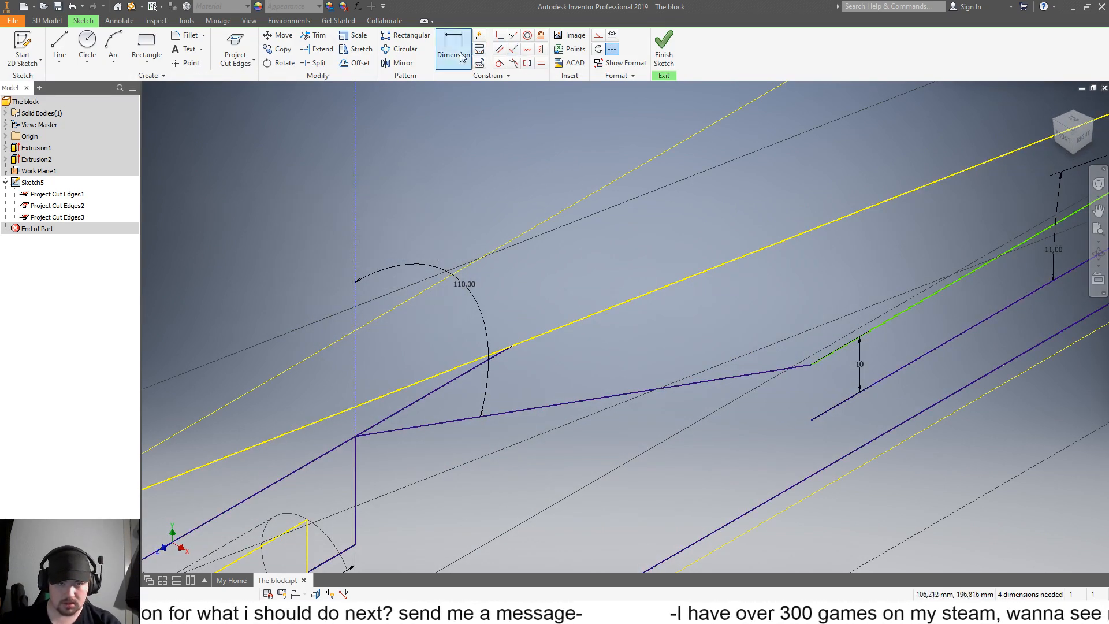
left_click(314, 35)
left_click(432, 393)
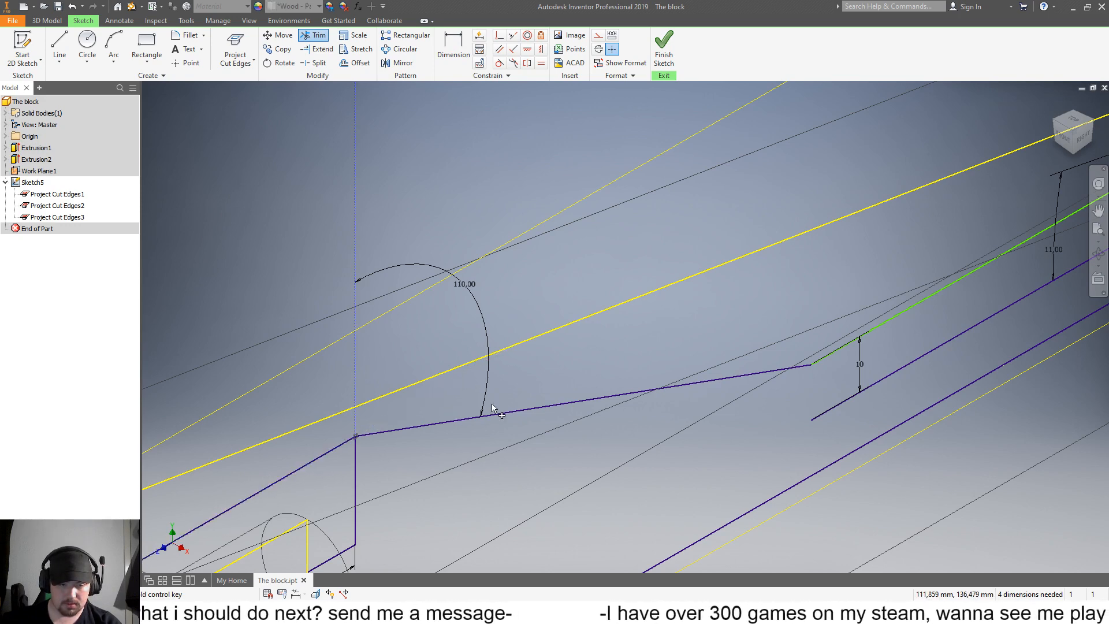
scroll(491, 403, "up", 4)
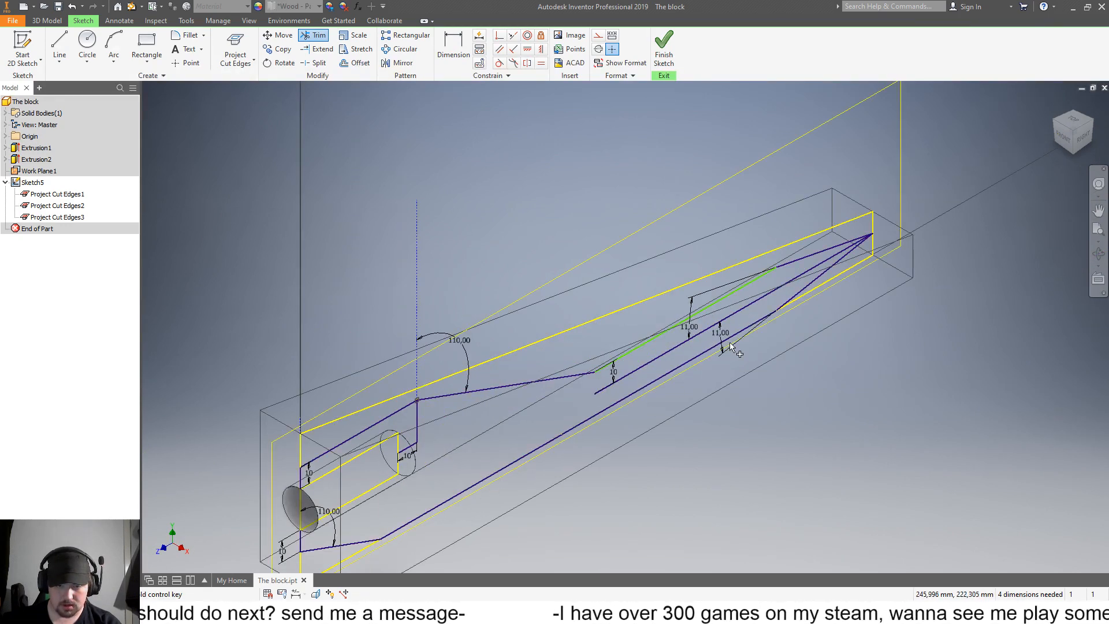
key("e")
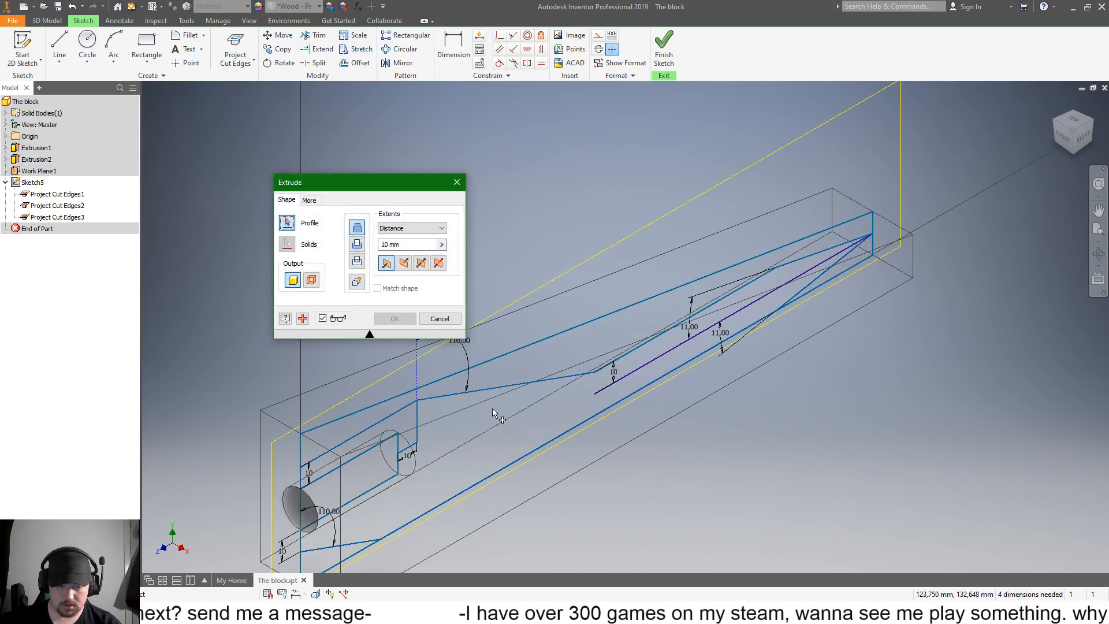
left_click(517, 361)
key("Escape")
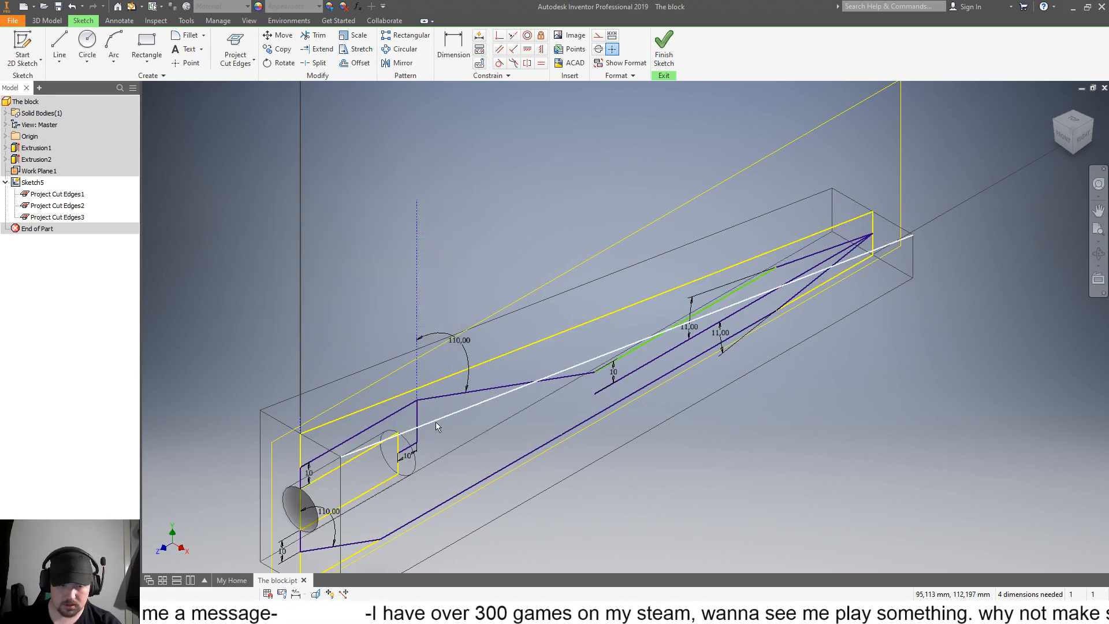
Step: Delete the vertical line running down from the top of the upper 110-degree line behind the pocket
scroll(411, 425, "up", 3)
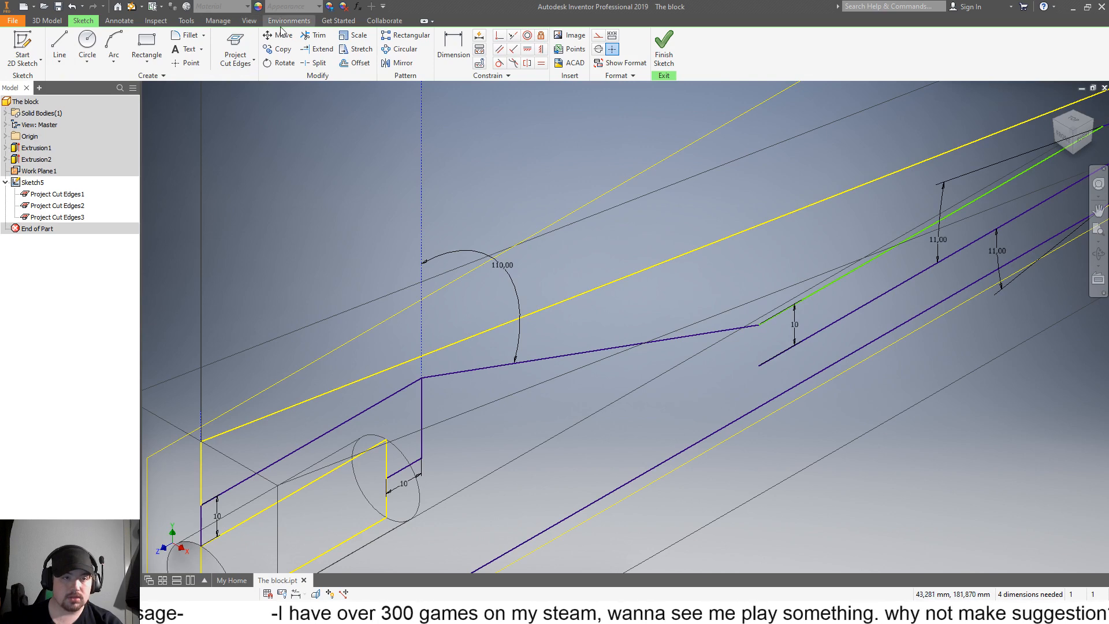
left_click(420, 423)
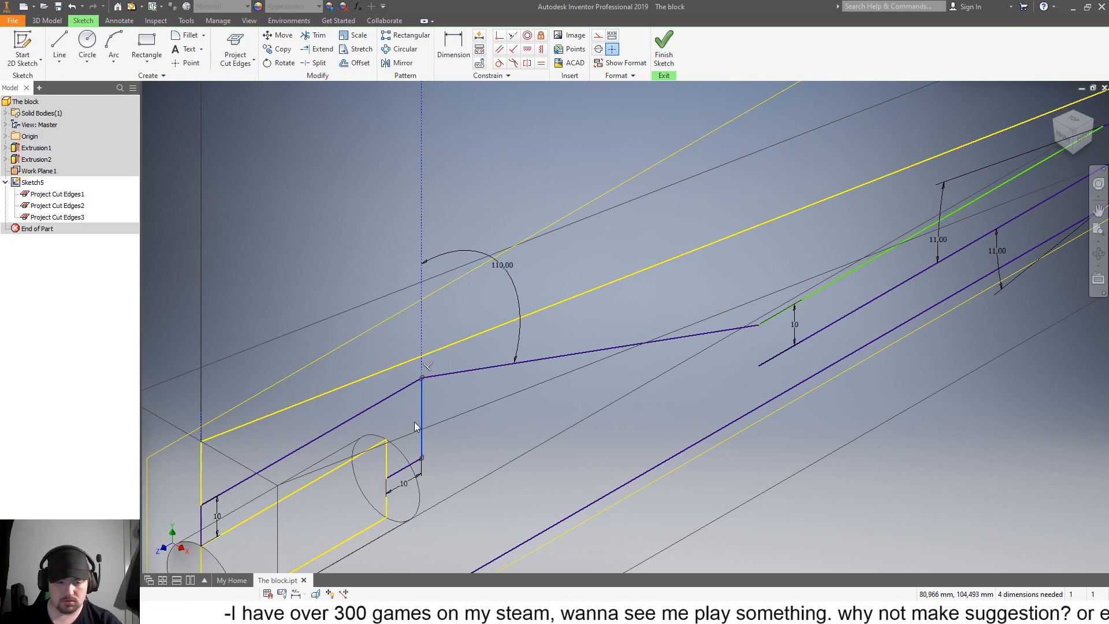
key("Delete")
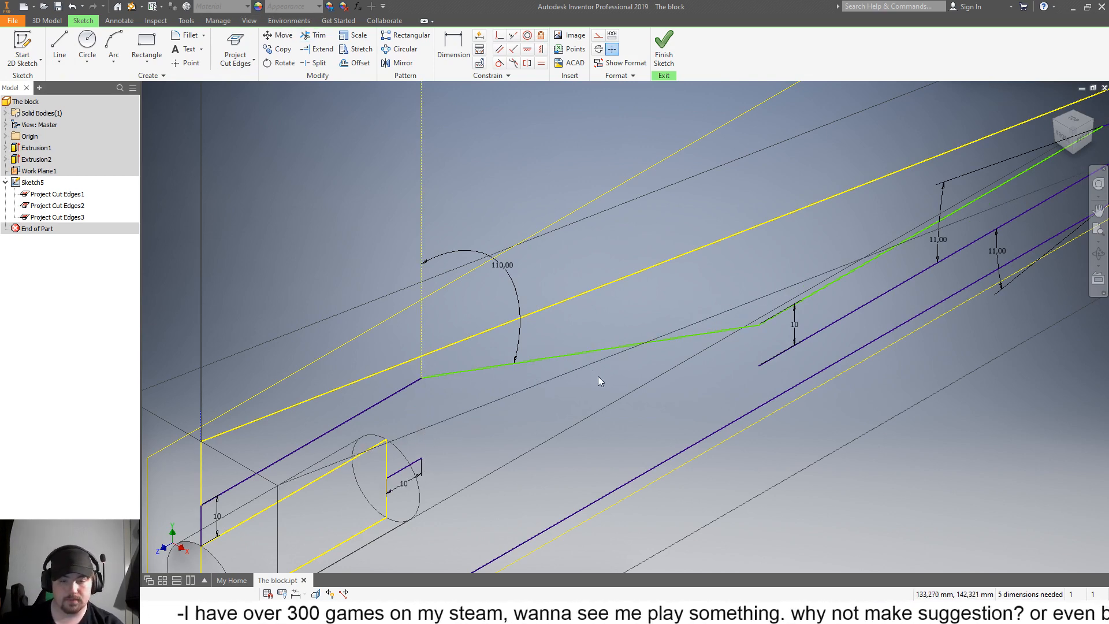
Step: Dimension the upper horizontal line above the pocket as 62 mm long
scroll(598, 376, "up", 8)
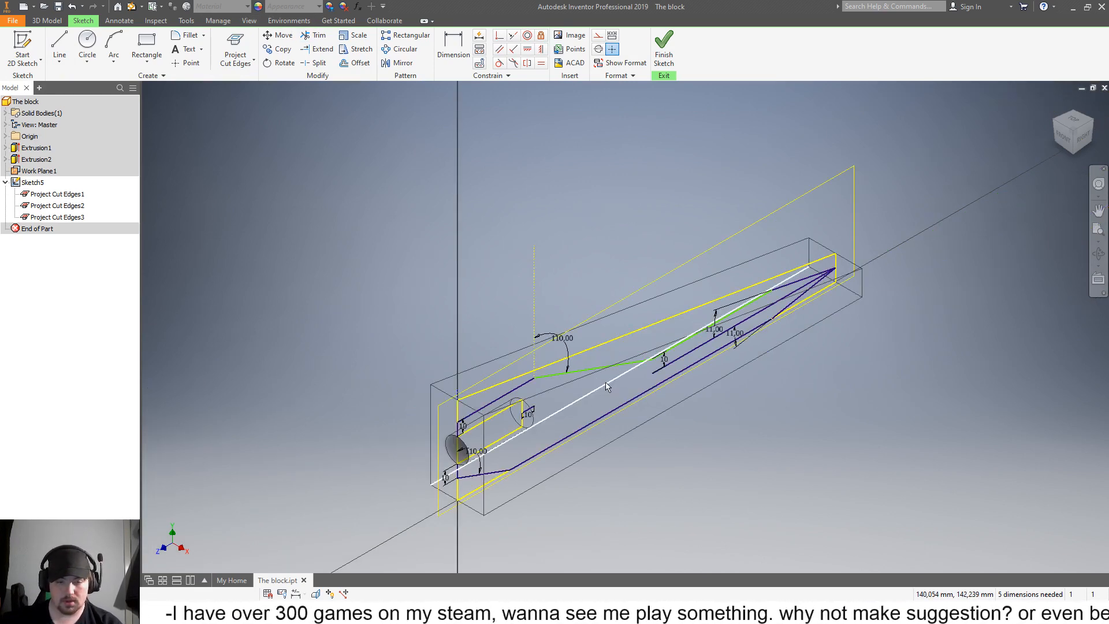
left_click(1060, 142)
left_click(454, 47)
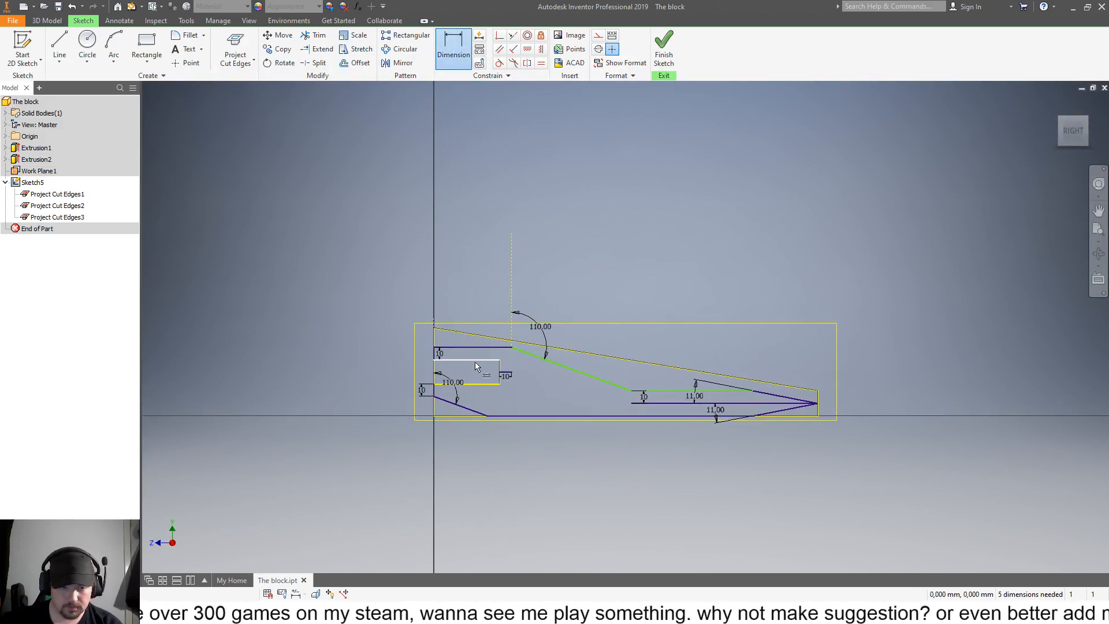
left_click(480, 345)
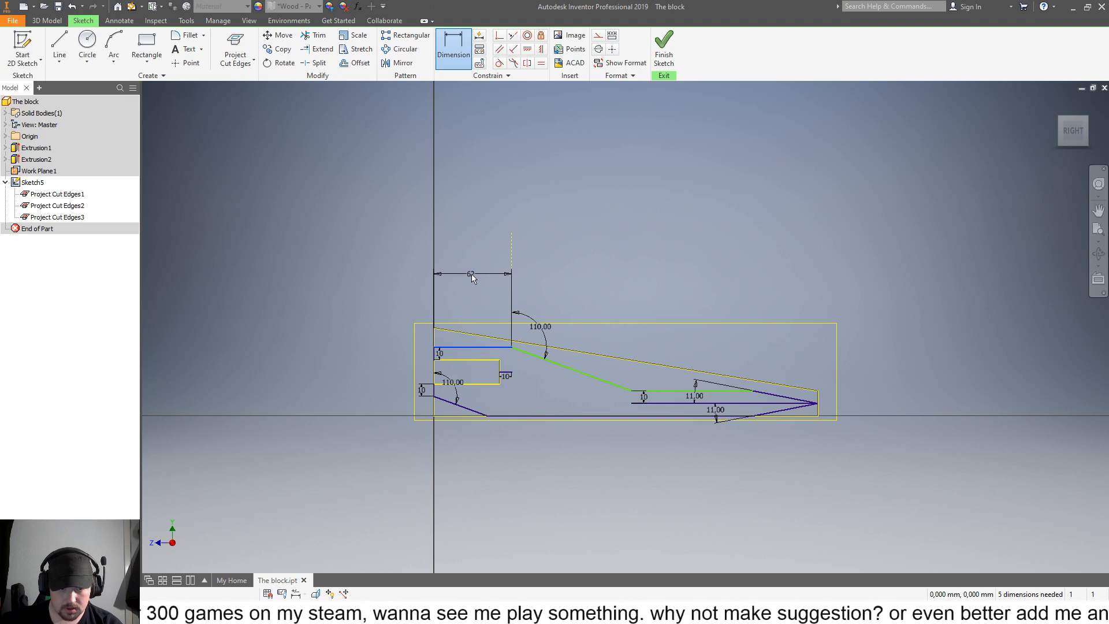
left_click(472, 279)
key("Return")
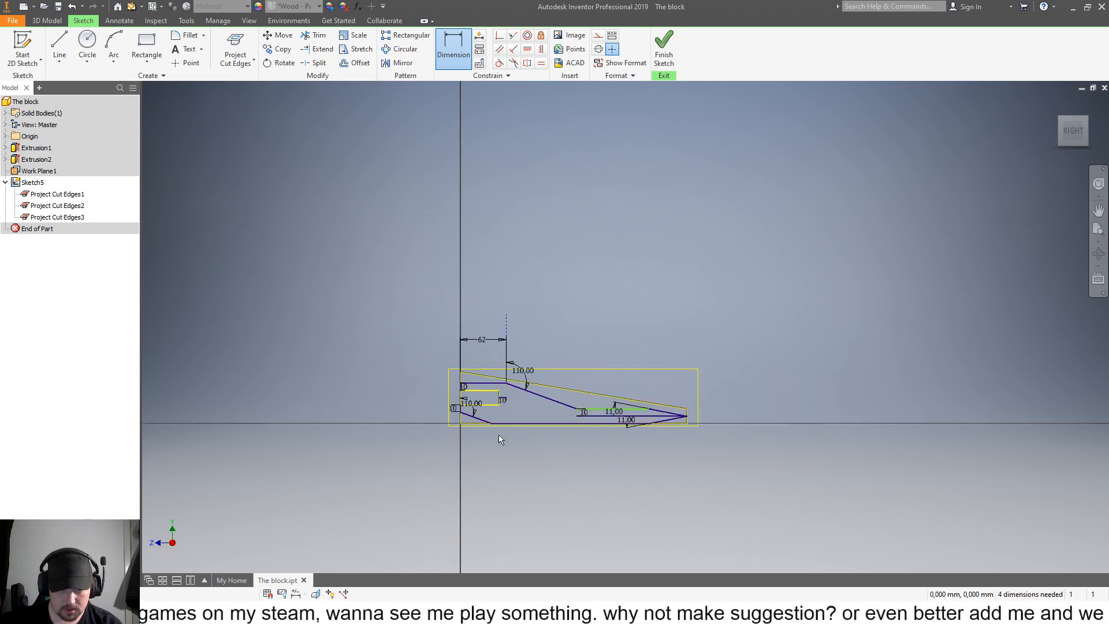
Step: Trace the projected pocket outline with sketch lines at the block's front end
scroll(498, 434, "down", 5)
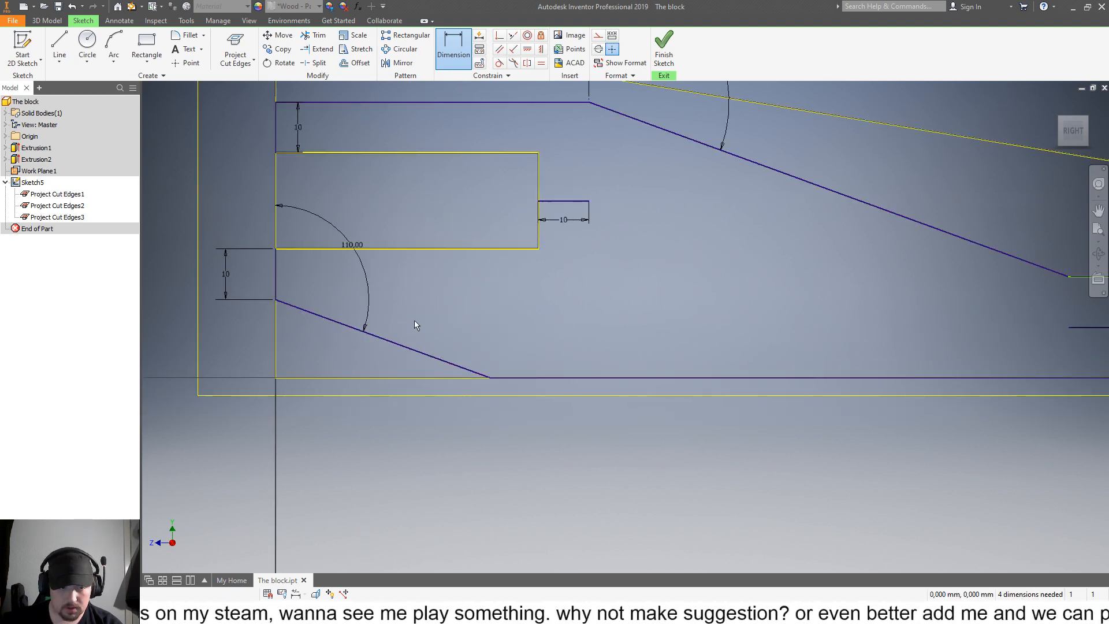
scroll(414, 324, "down", 3)
left_click(59, 46)
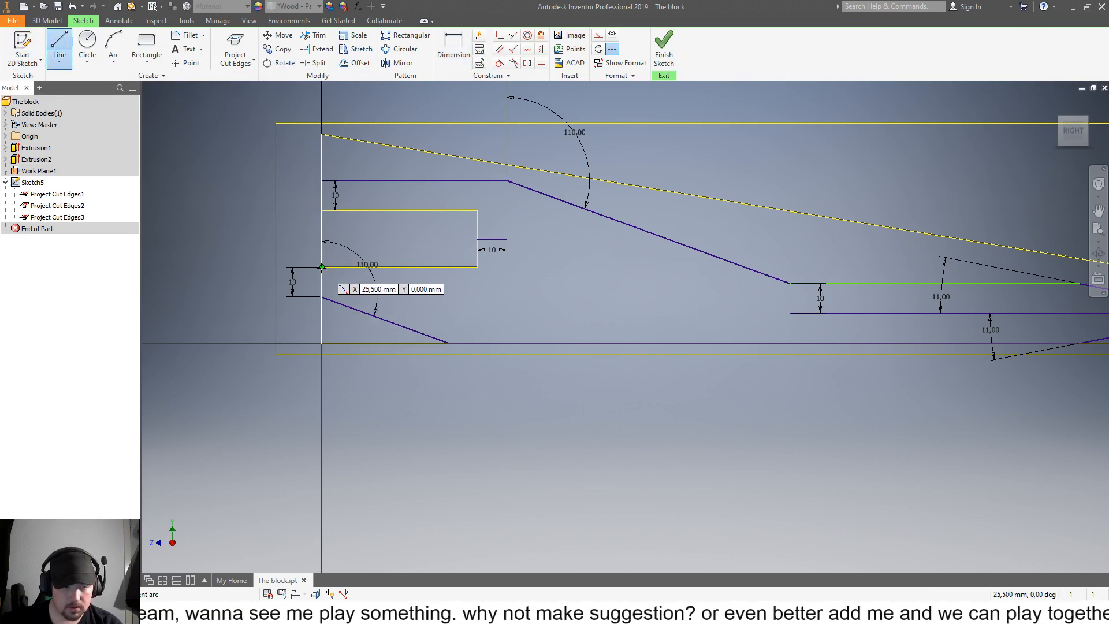
key("Escape")
key("F6")
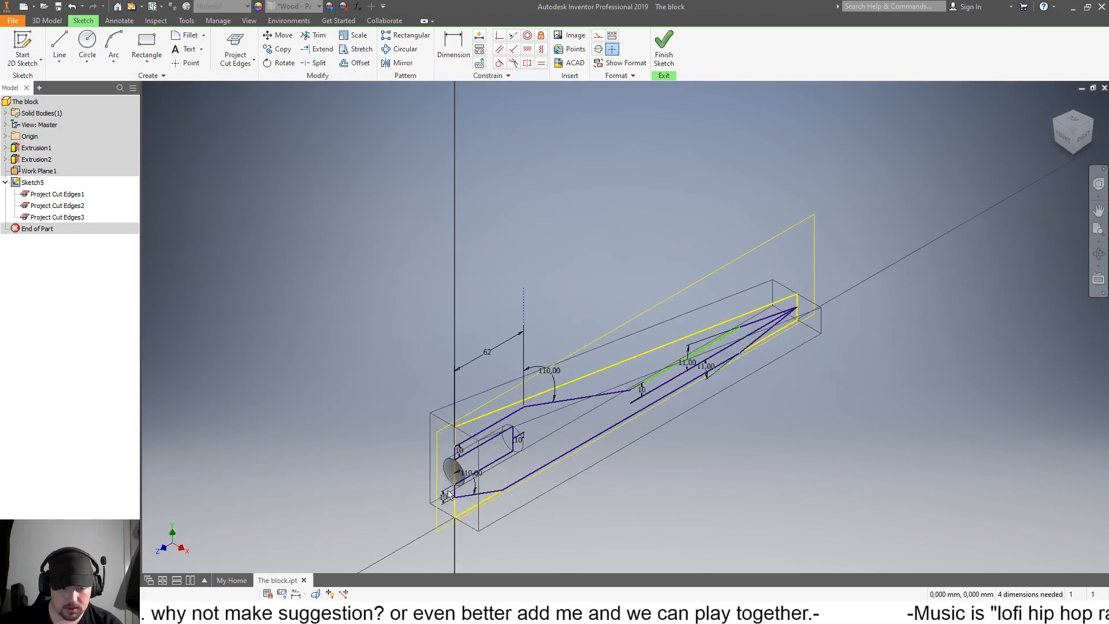
key("e")
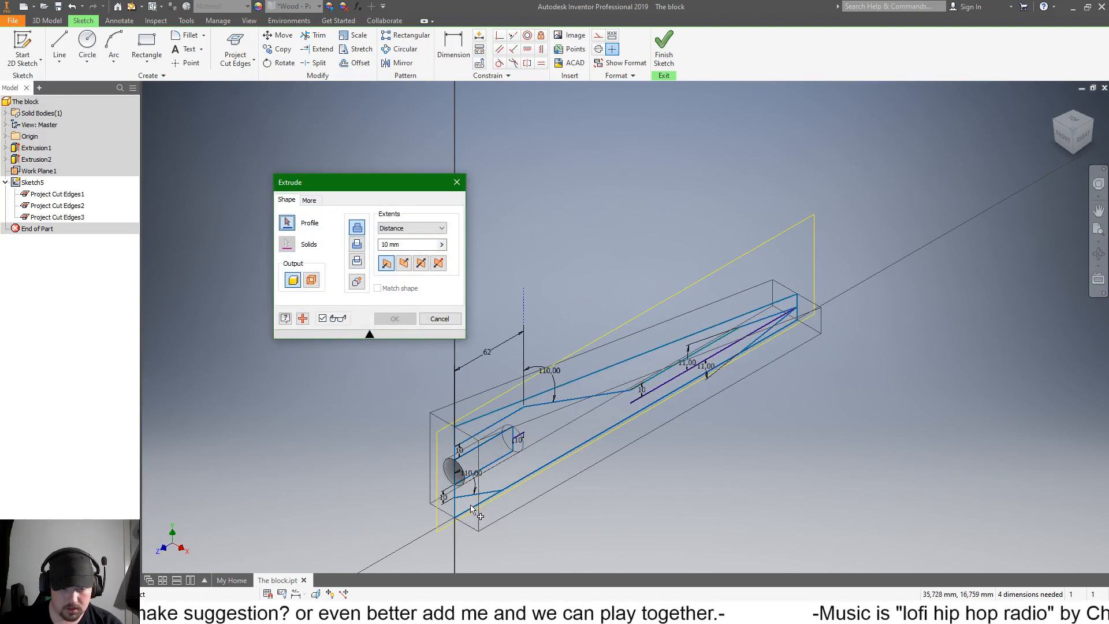
left_click(788, 324)
key("Escape")
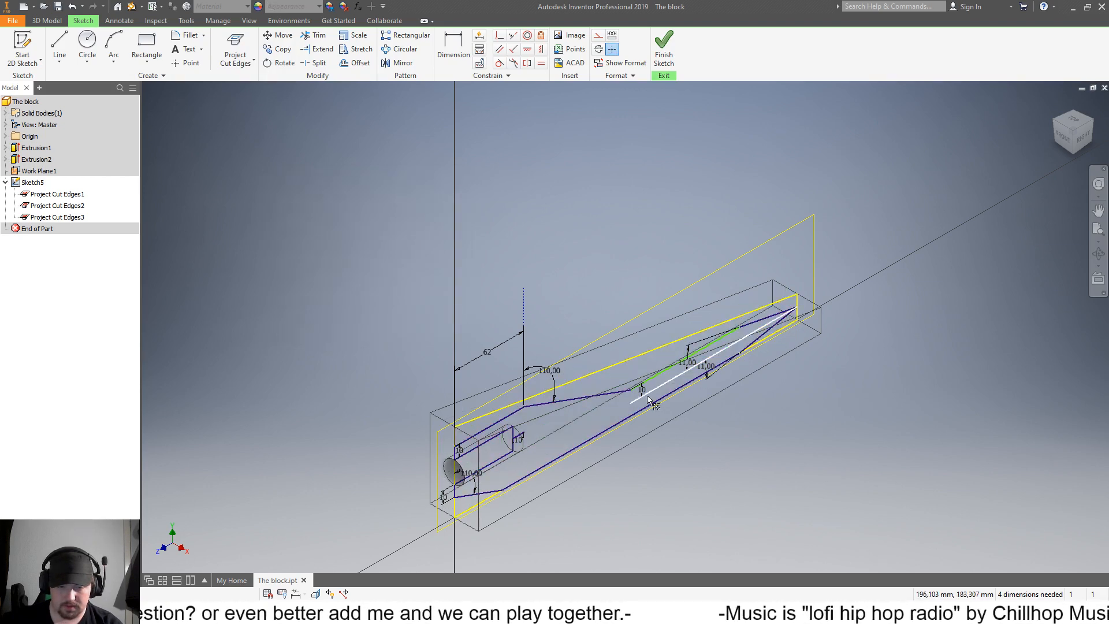
Step: Trace the block's 20 mm tail end and its sloped top edge with connected lines up to the upper front corner
scroll(604, 475, "down", 5)
scroll(594, 445, "up", 8)
scroll(591, 441, "down", 4)
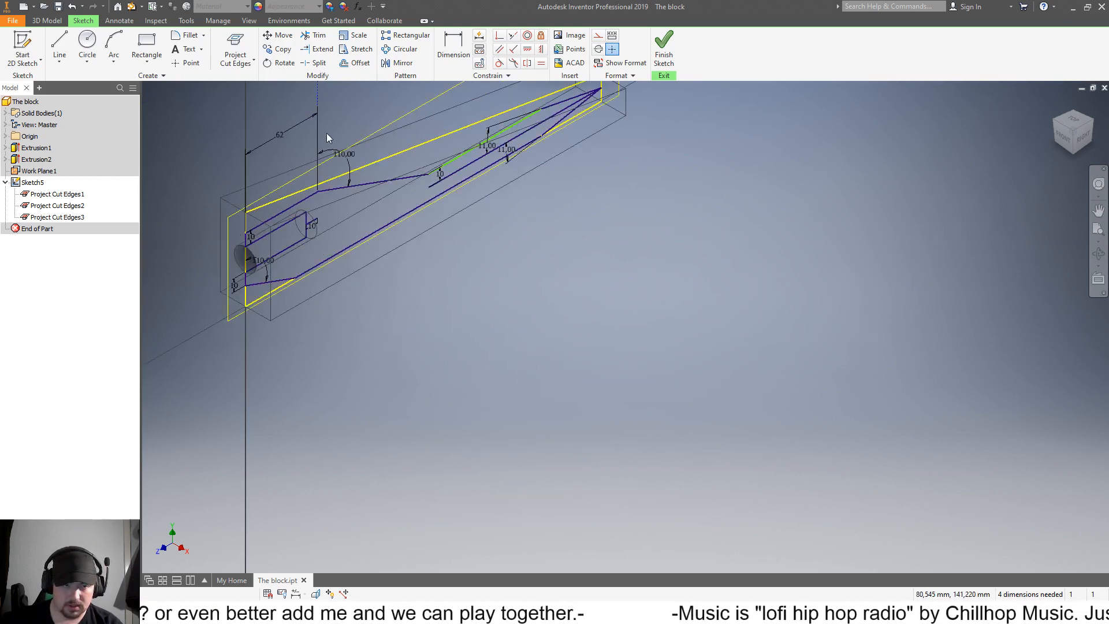
left_click(59, 46)
key("Page_Up")
scroll(513, 272, "down", 2)
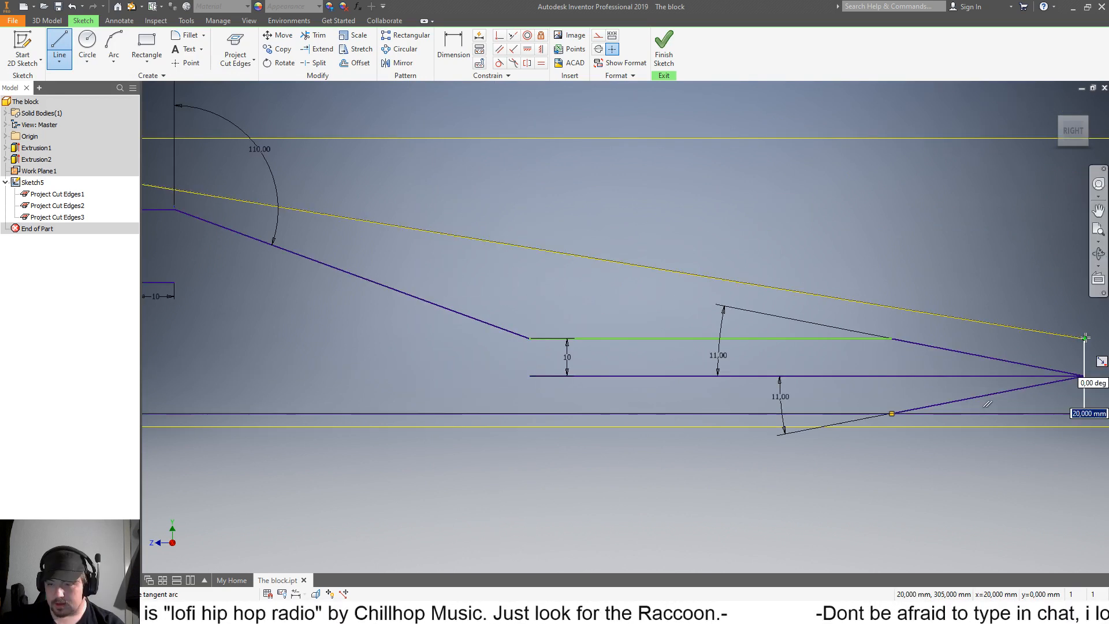
key("Return")
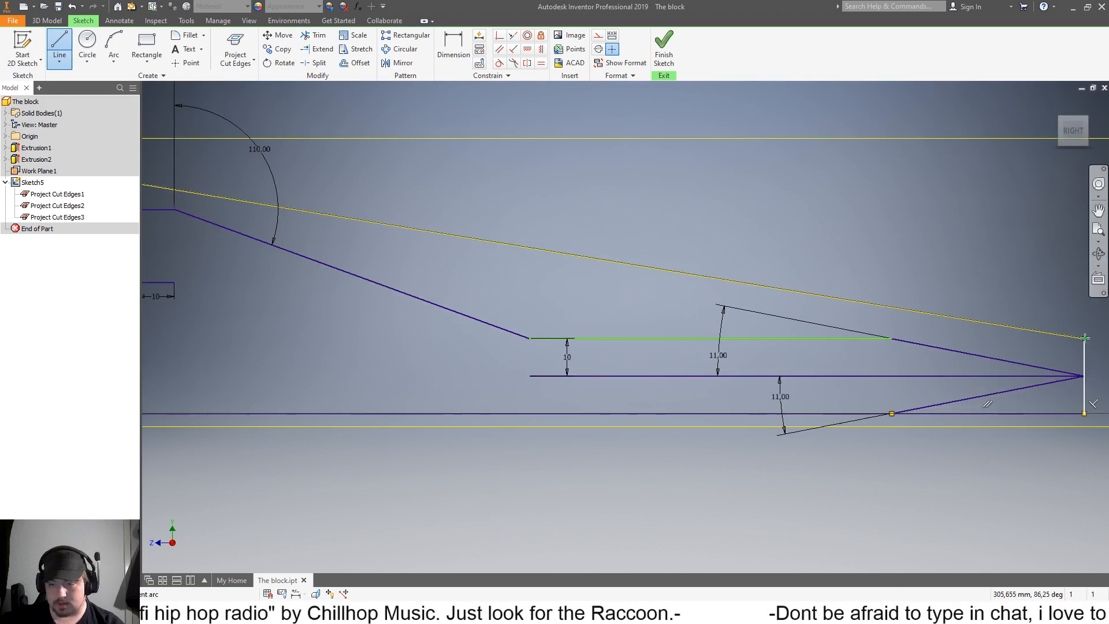
left_click(1084, 337)
scroll(959, 398, "up", 3)
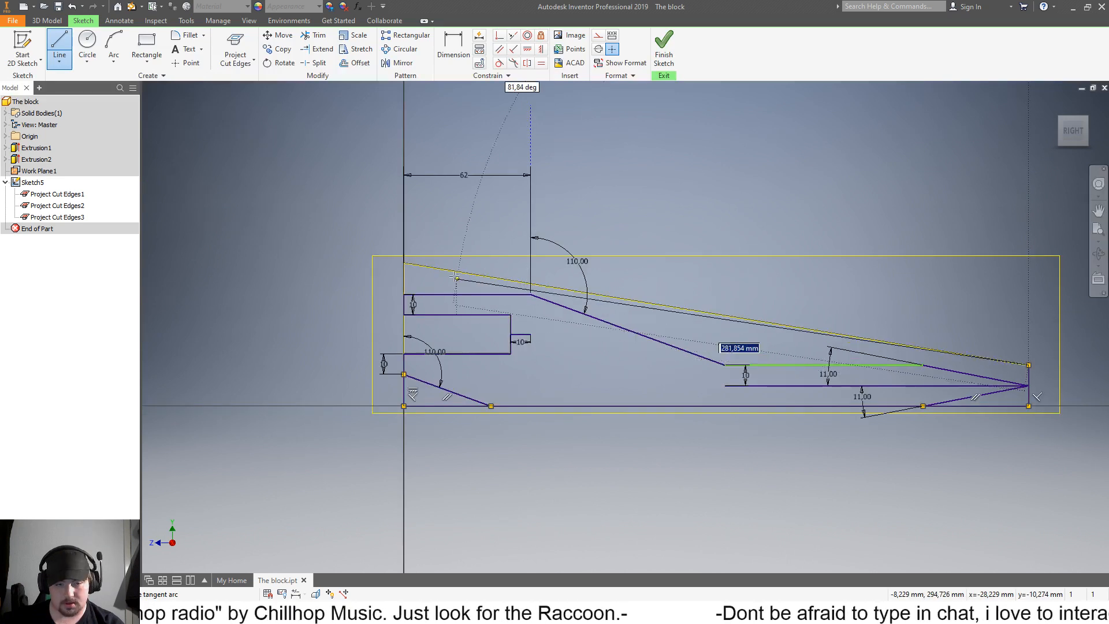
left_click(403, 264)
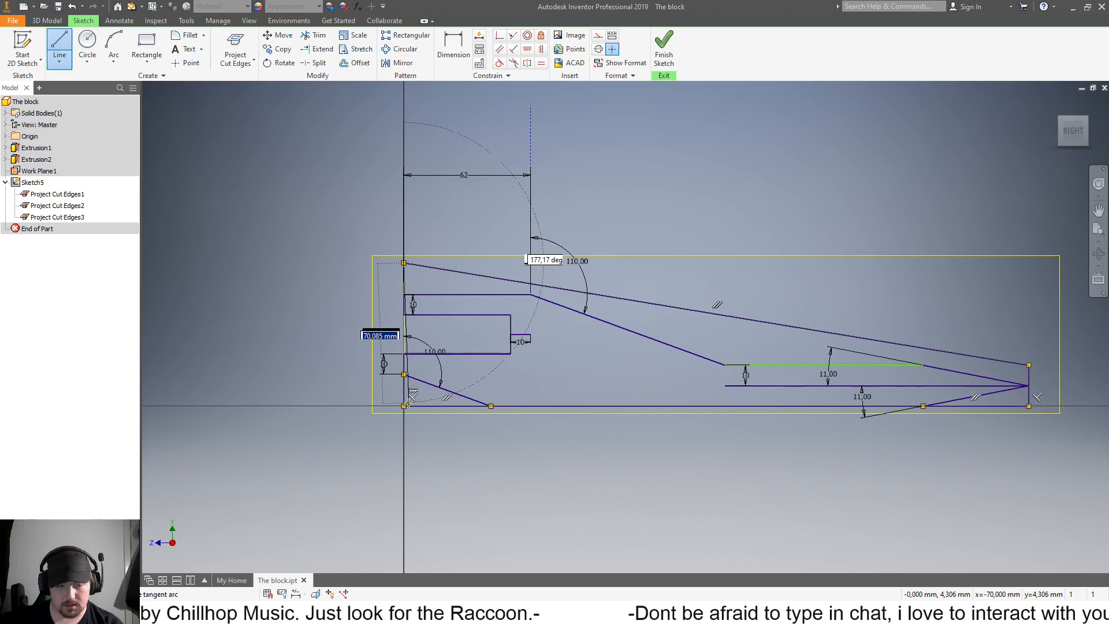
Step: Delete the short 10 mm line behind the pocket and the sketch lines traced over the pocket's outline
key("F6")
key("e")
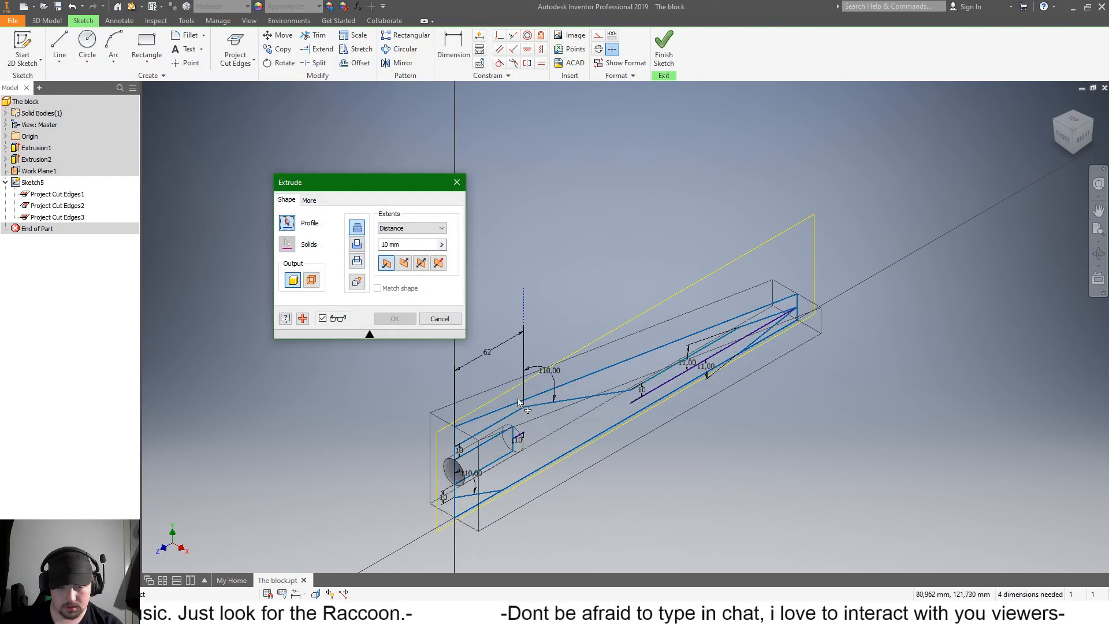
scroll(477, 420, "up", 3)
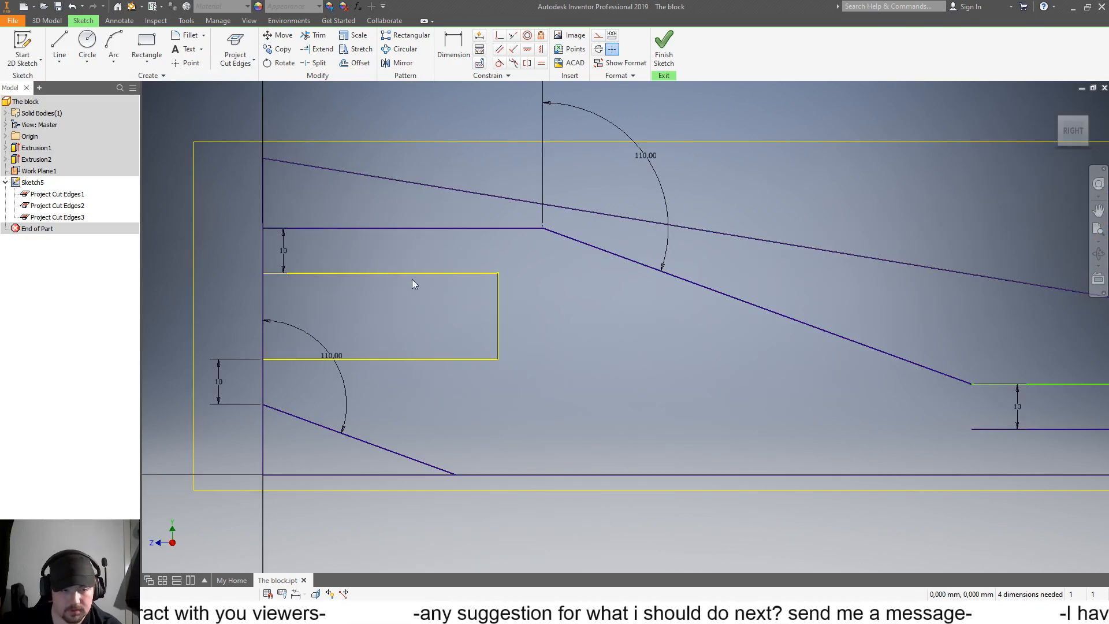
key("e")
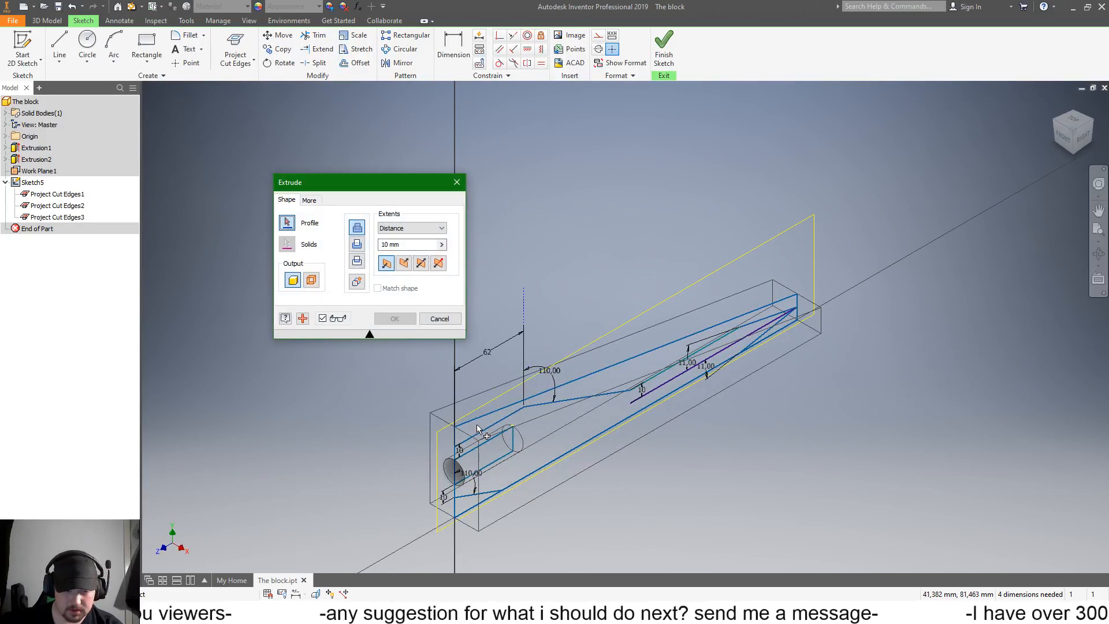
left_click(517, 468)
scroll(525, 492, "up", 5)
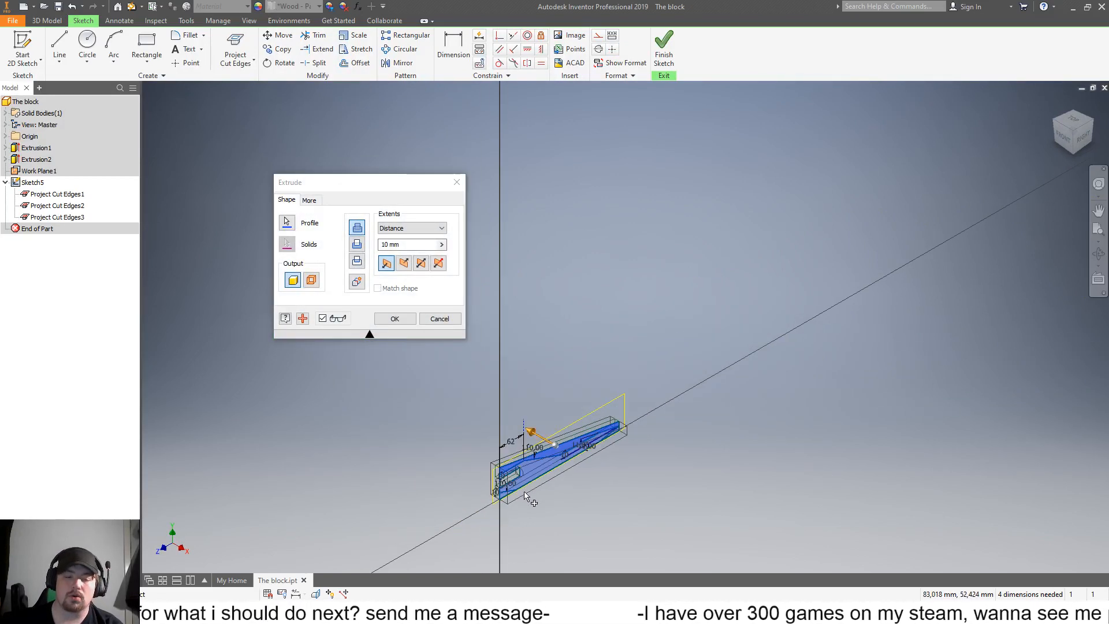
scroll(525, 492, "down", 6)
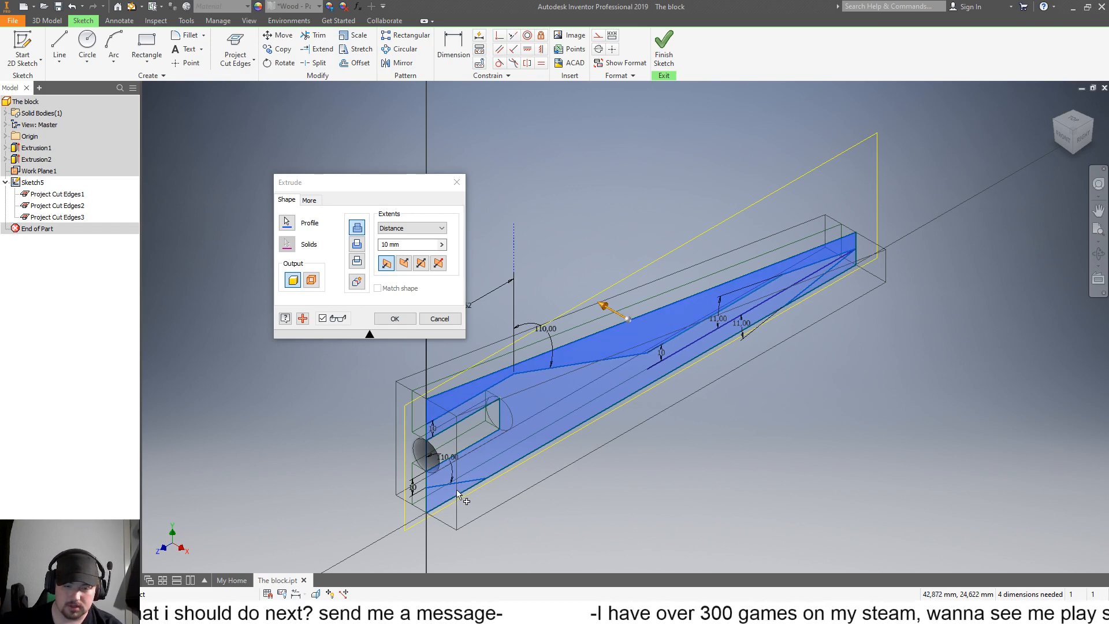
left_click(439, 319)
key("e")
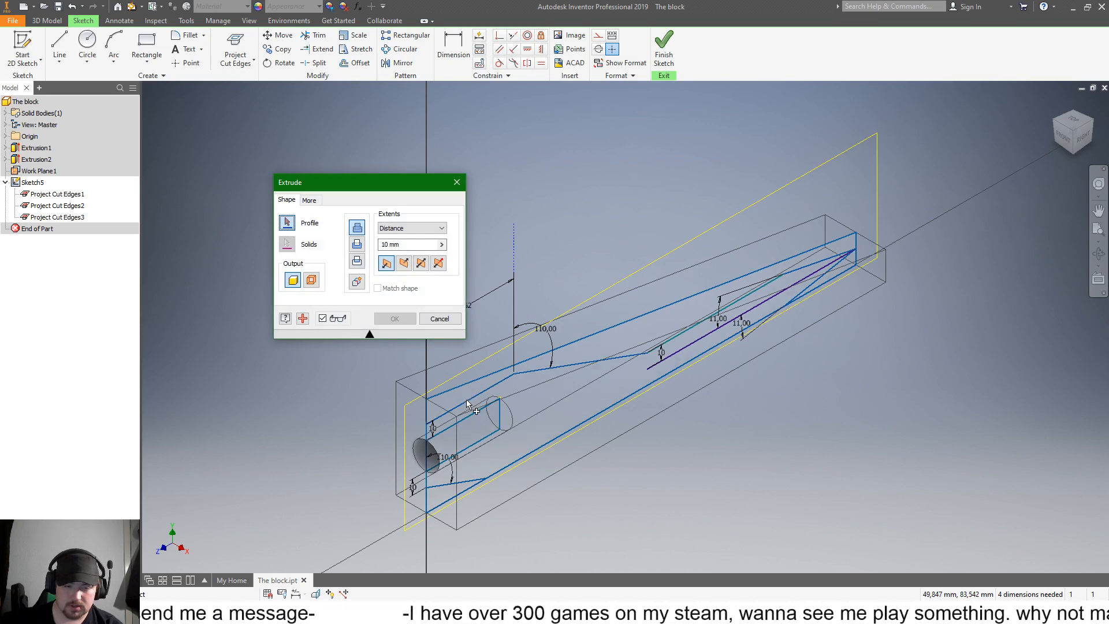
scroll(466, 393, "down", 2)
scroll(470, 393, "up", 4)
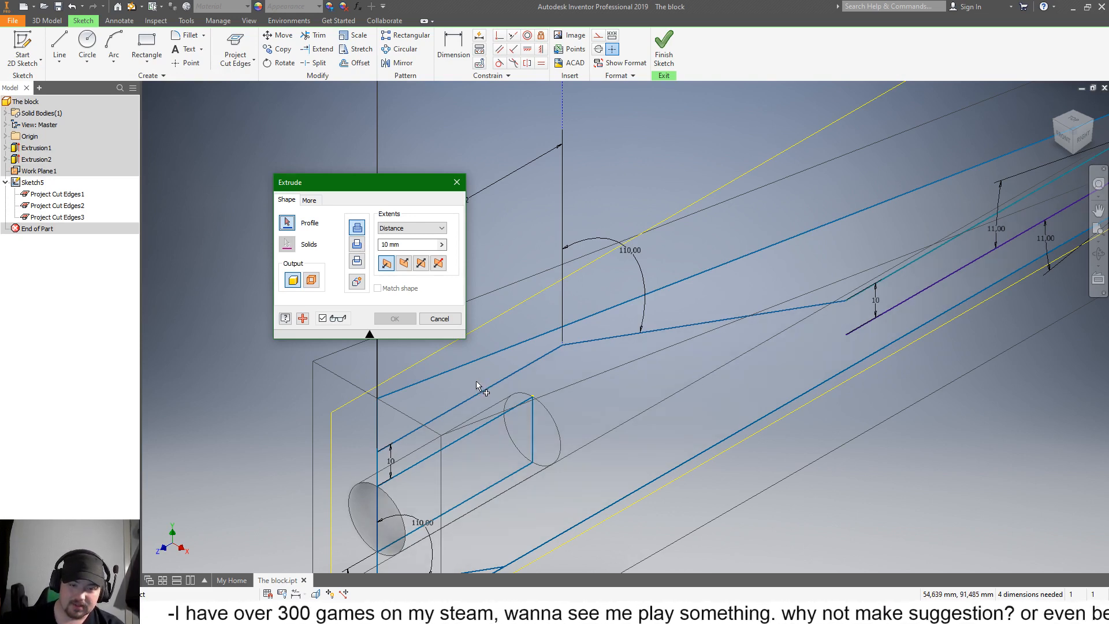
left_click(476, 383)
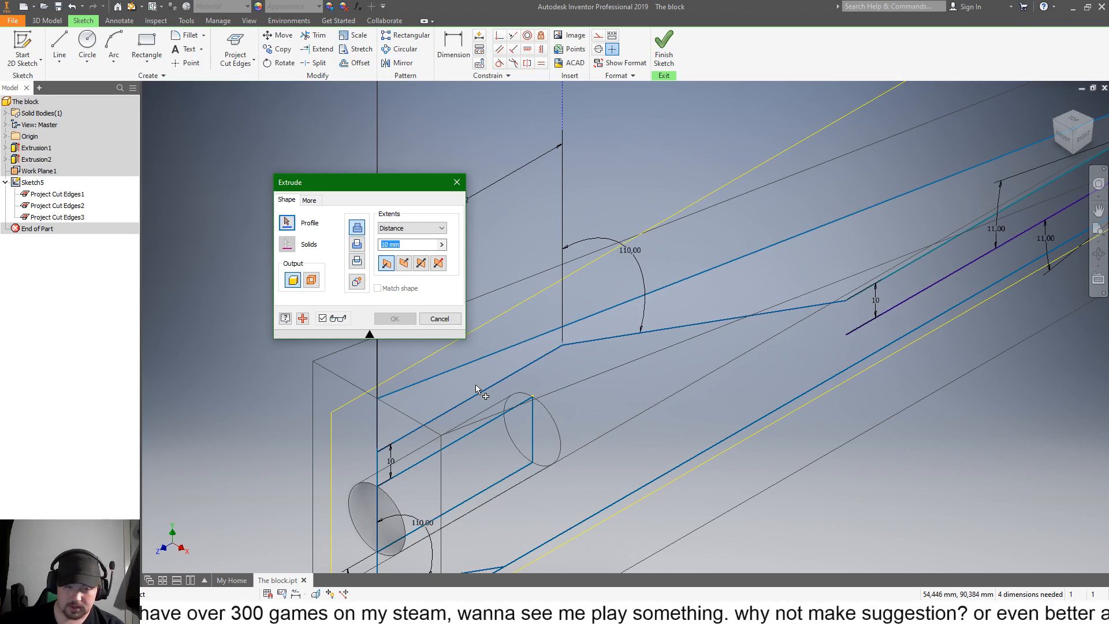
scroll(516, 525, "down", 5)
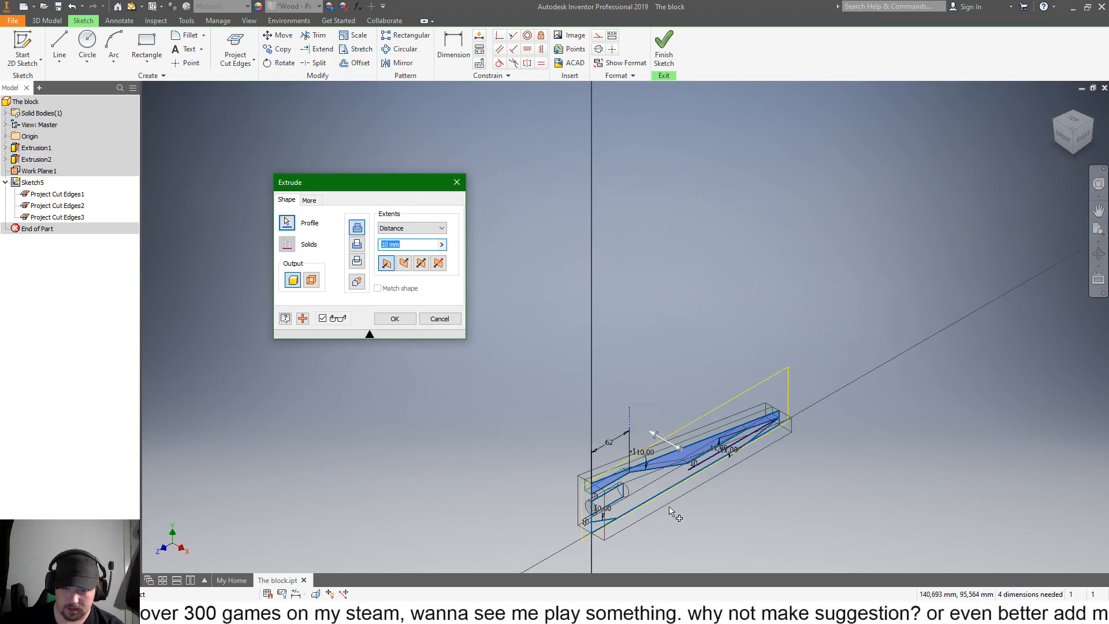
scroll(797, 370, "up", 3)
left_click(797, 369)
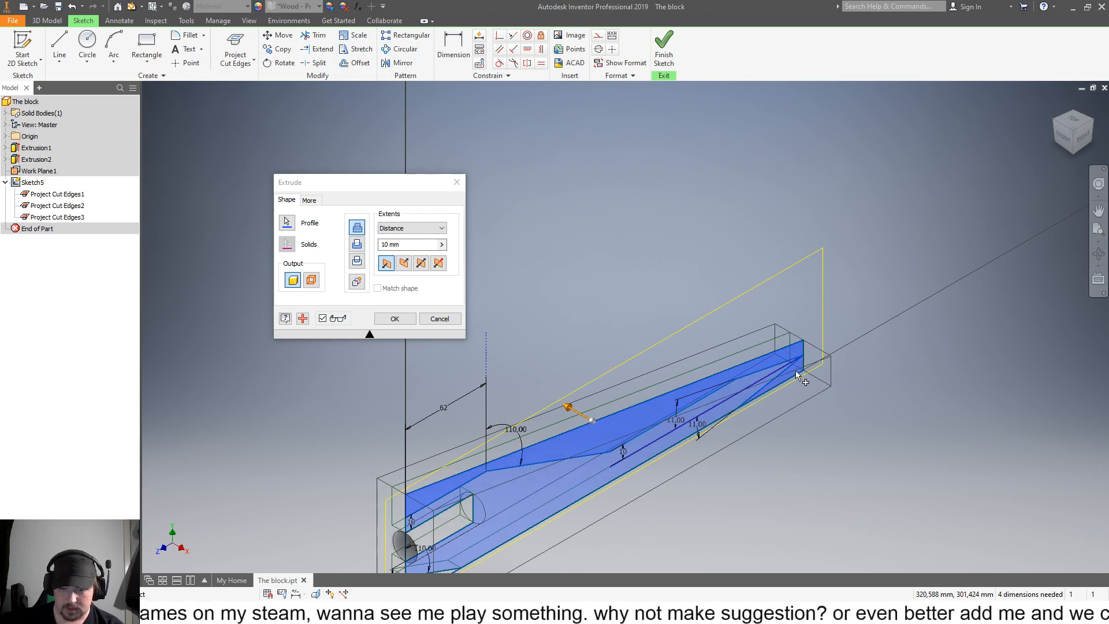
left_click(762, 378)
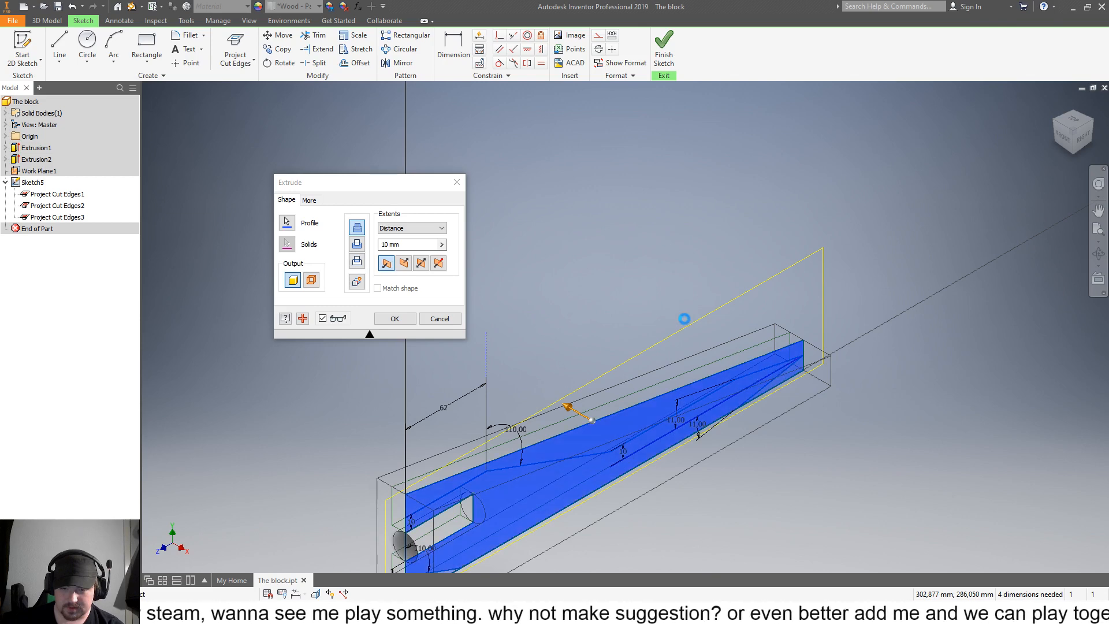
left_click(431, 321)
Step: Cut the regions above the profile, below the tail and at the lower front corner through all in both directions
key("e")
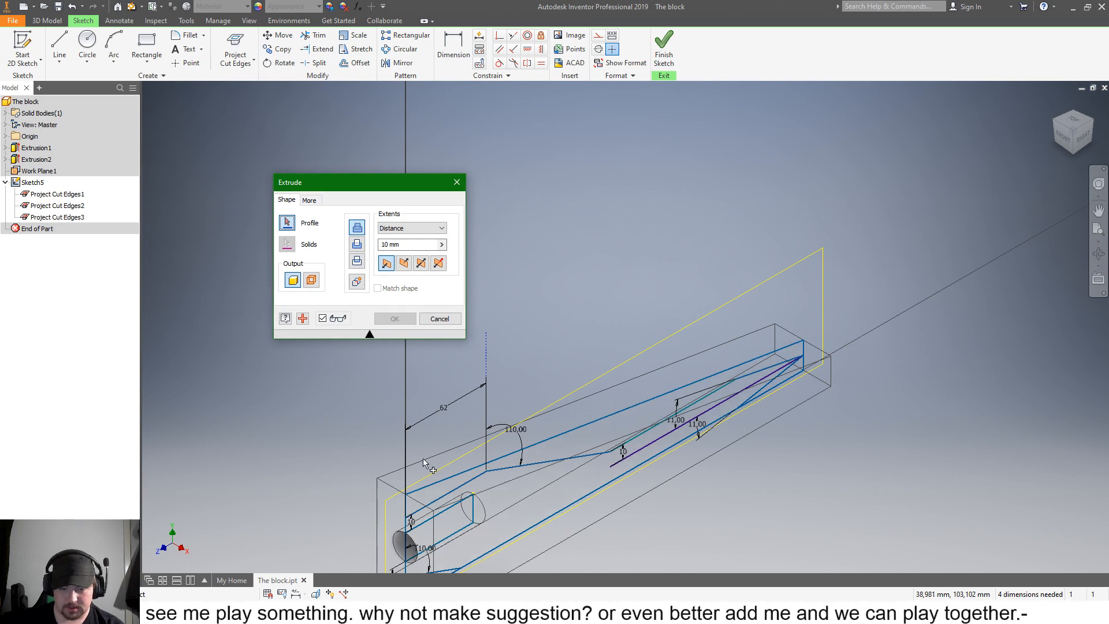
scroll(619, 468, "up", 5)
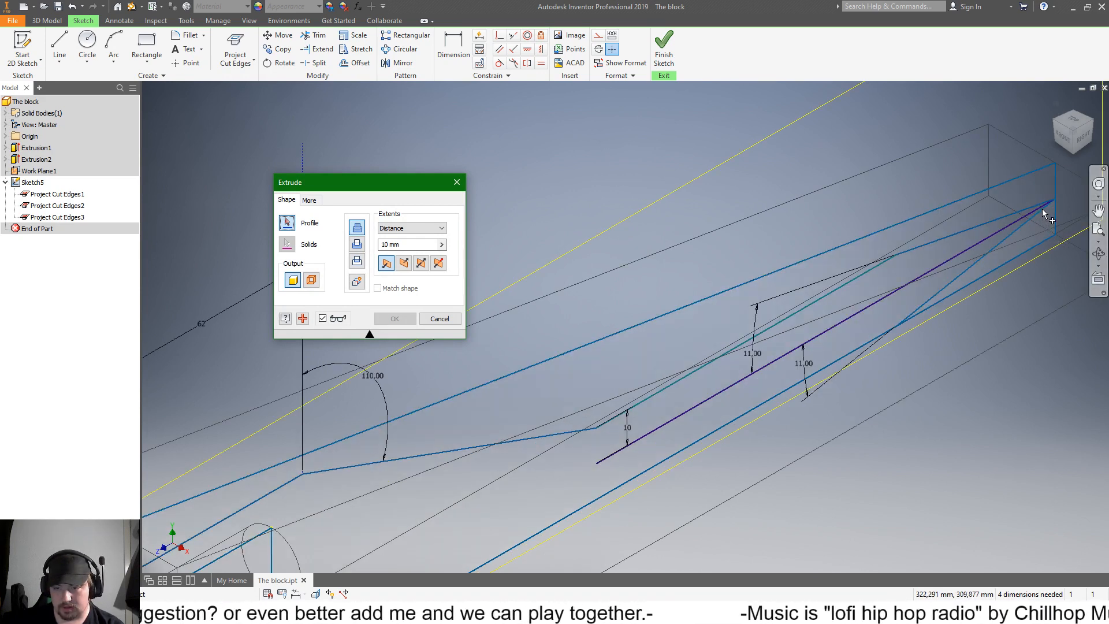
left_click(1042, 209)
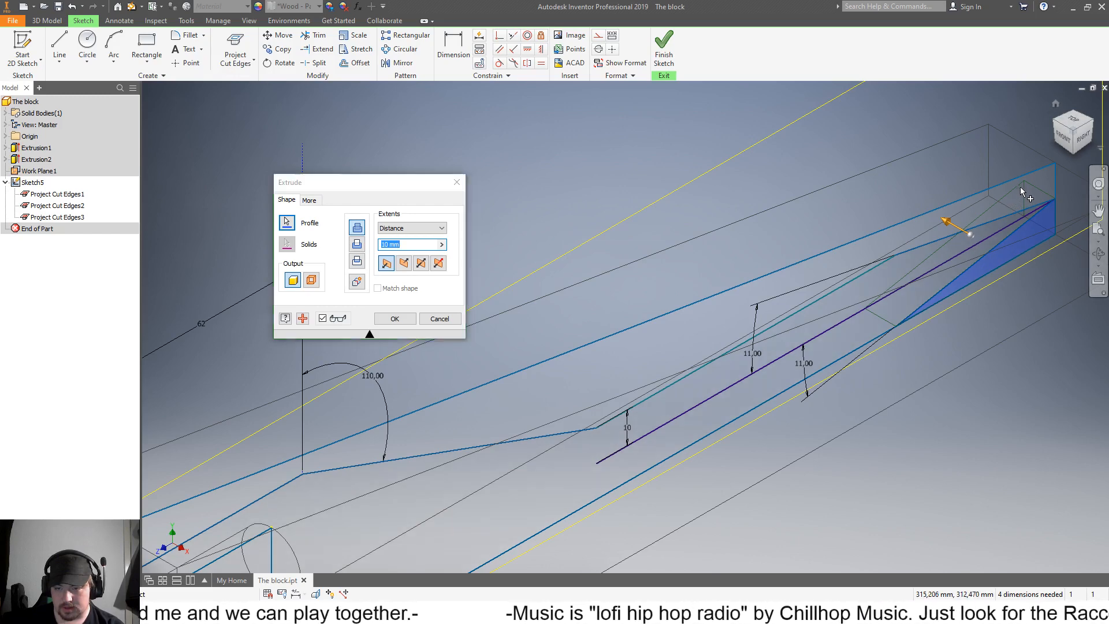
left_click(1020, 186)
scroll(908, 329, "up", 5)
scroll(665, 462, "down", 6)
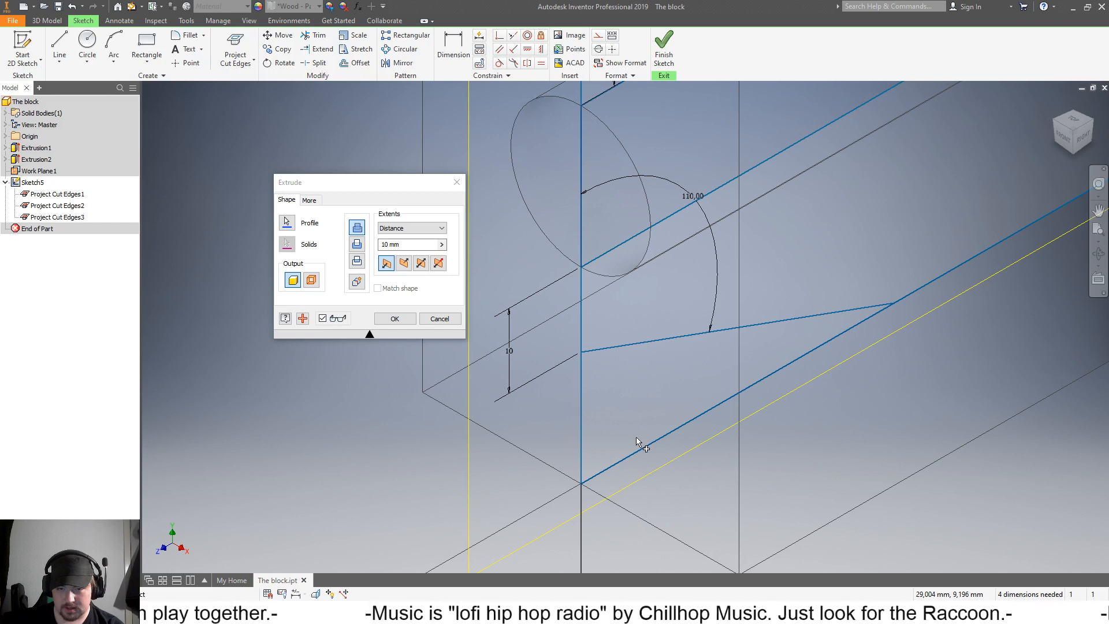
left_click(613, 414)
scroll(662, 410, "down", 5)
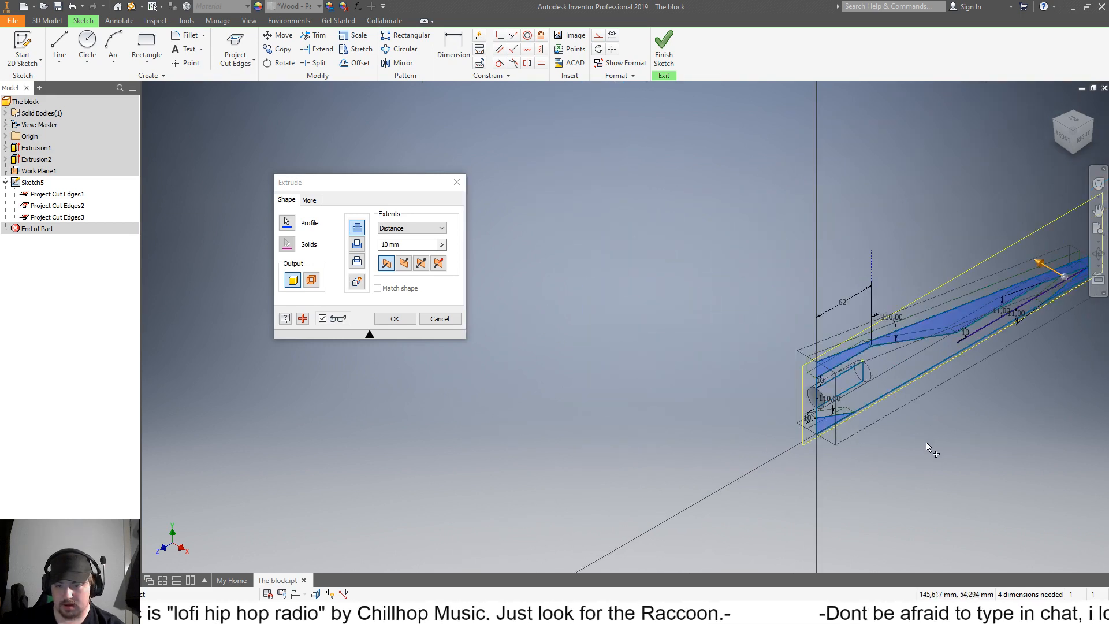
left_click(421, 262)
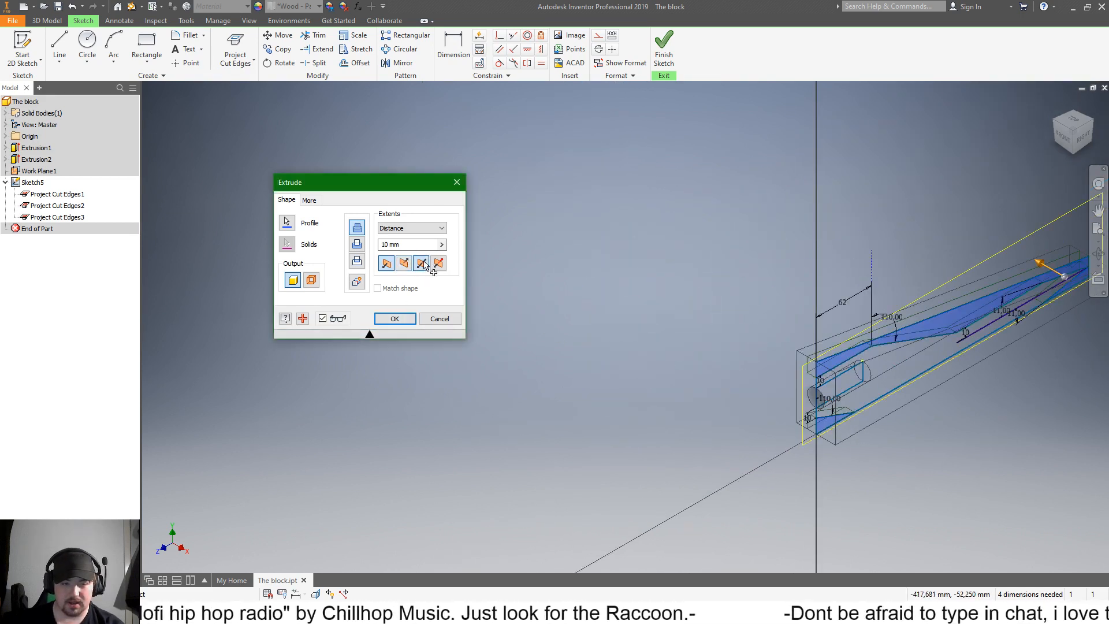
left_click(356, 243)
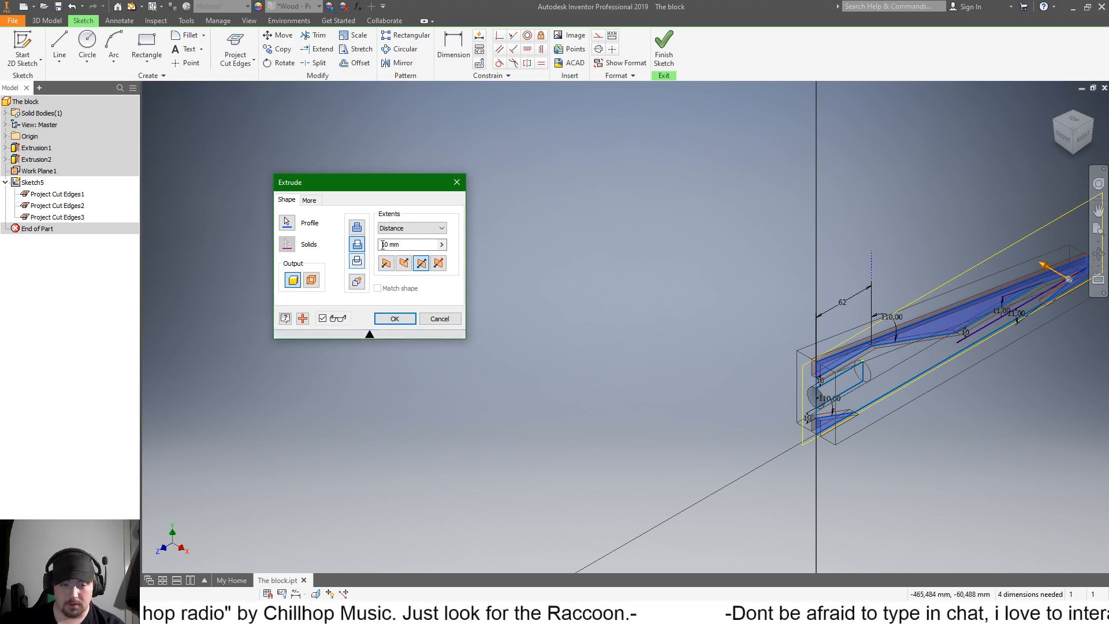
left_click(411, 228)
left_click(407, 271)
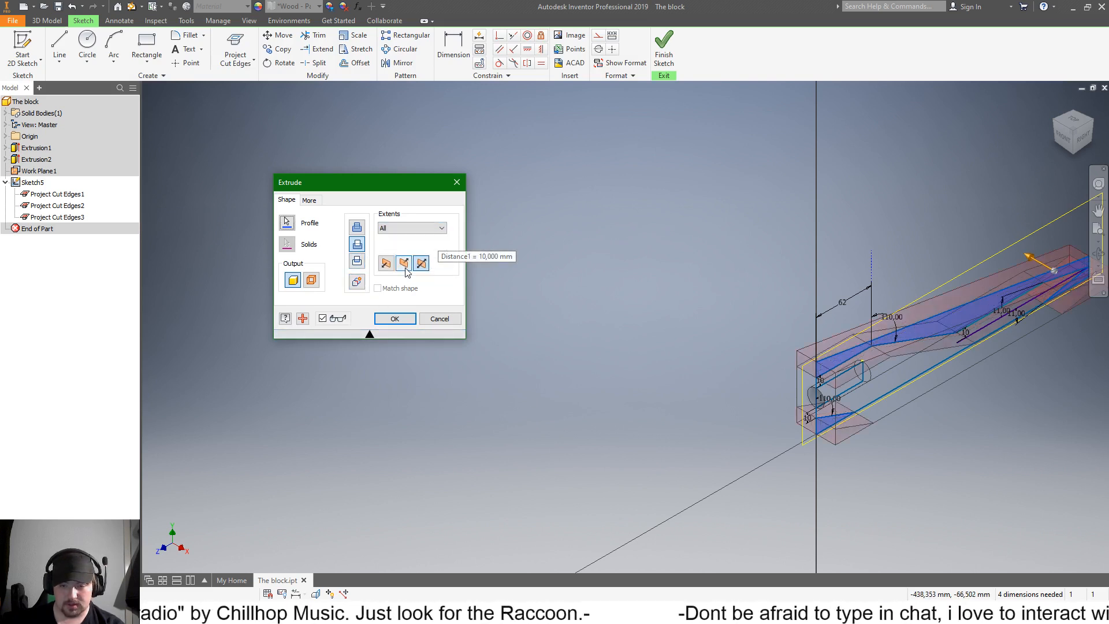
left_click(395, 320)
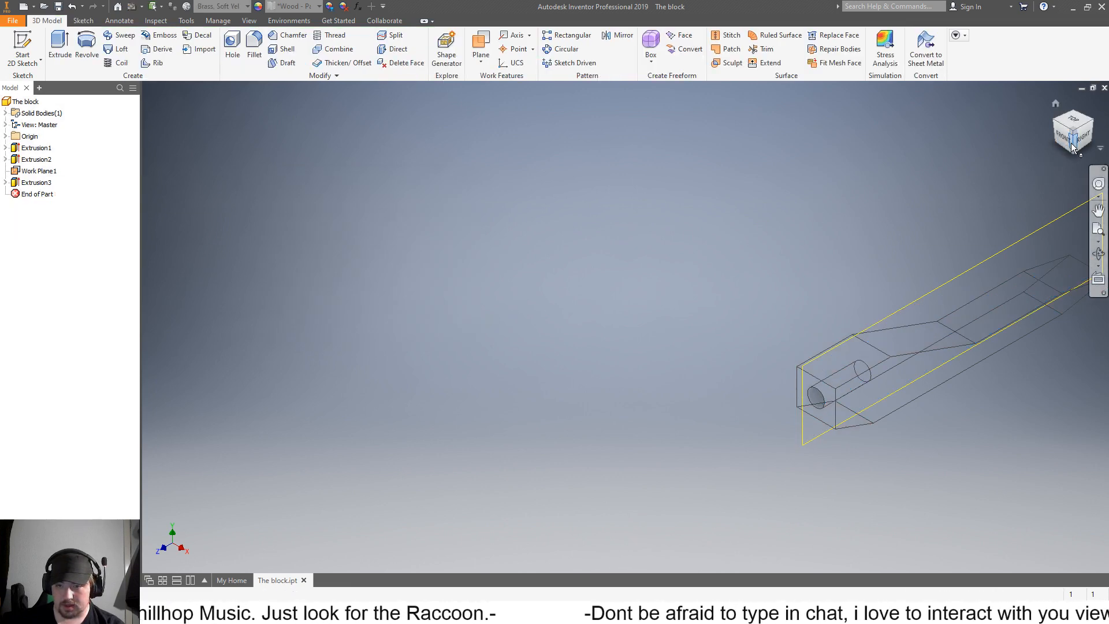
Step: Start a fillet and select the tip edge plus the upper and lower cross edges at the block's tapered tail
mouse_move(1072, 147)
left_mouse_down()
mouse_move(1037, 136)
mouse_move(1065, 128)
mouse_move(1081, 142)
left_mouse_up()
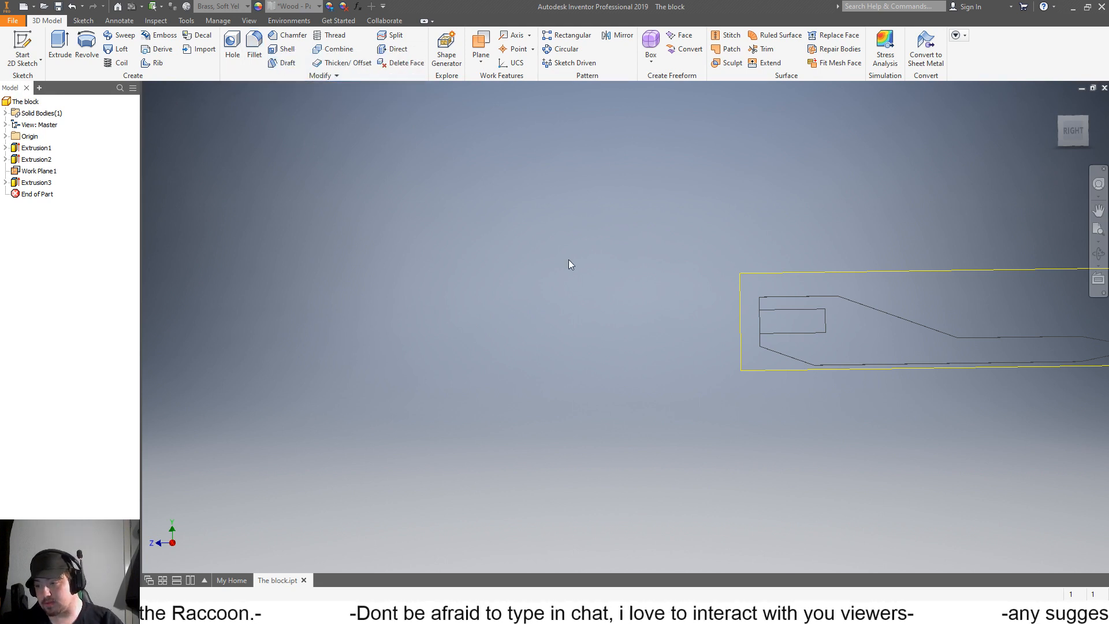
left_click(1082, 136)
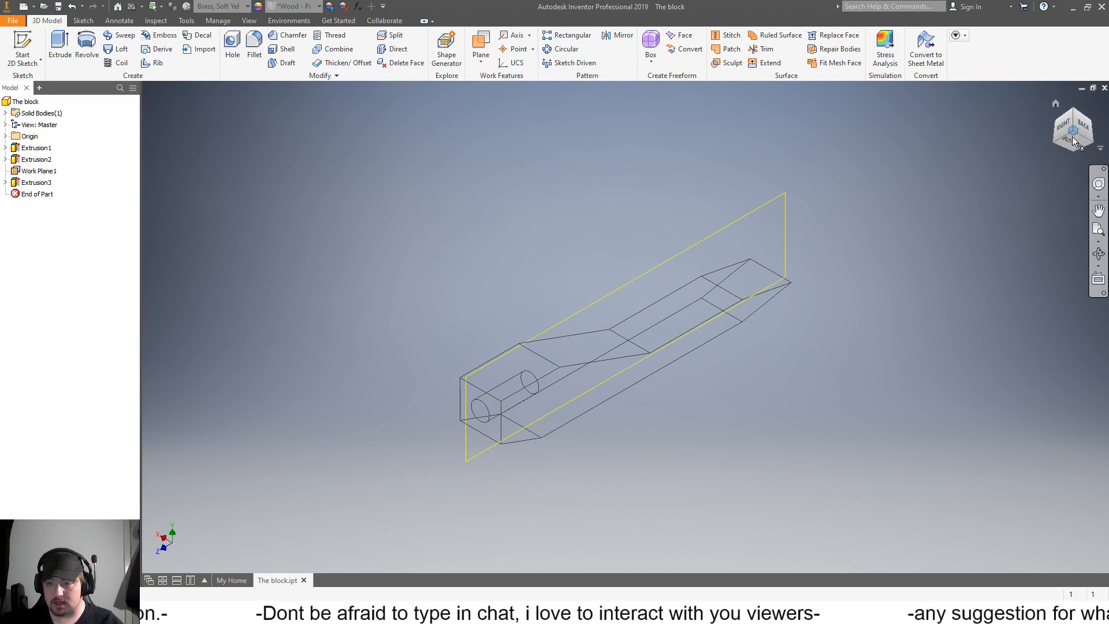
left_click(1078, 130)
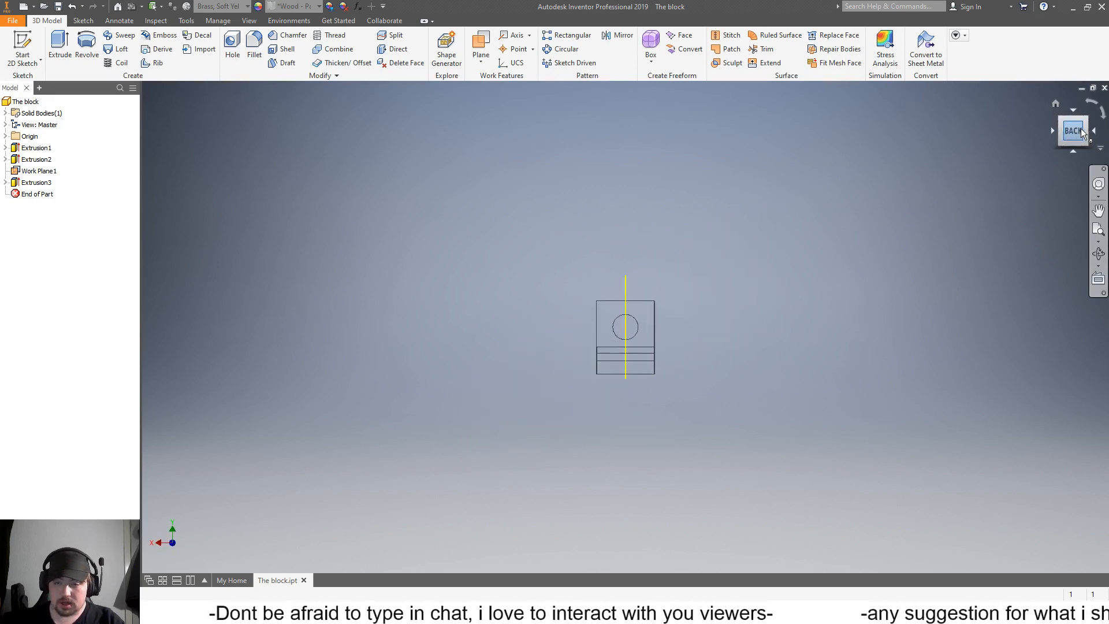
left_click(1085, 134)
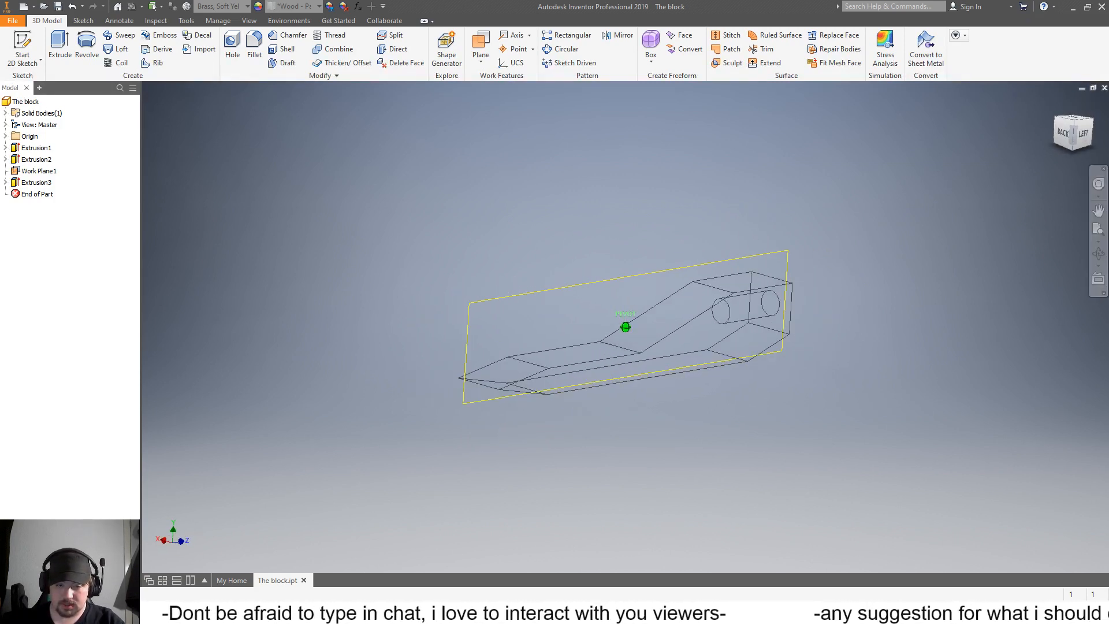
left_click(25, 172)
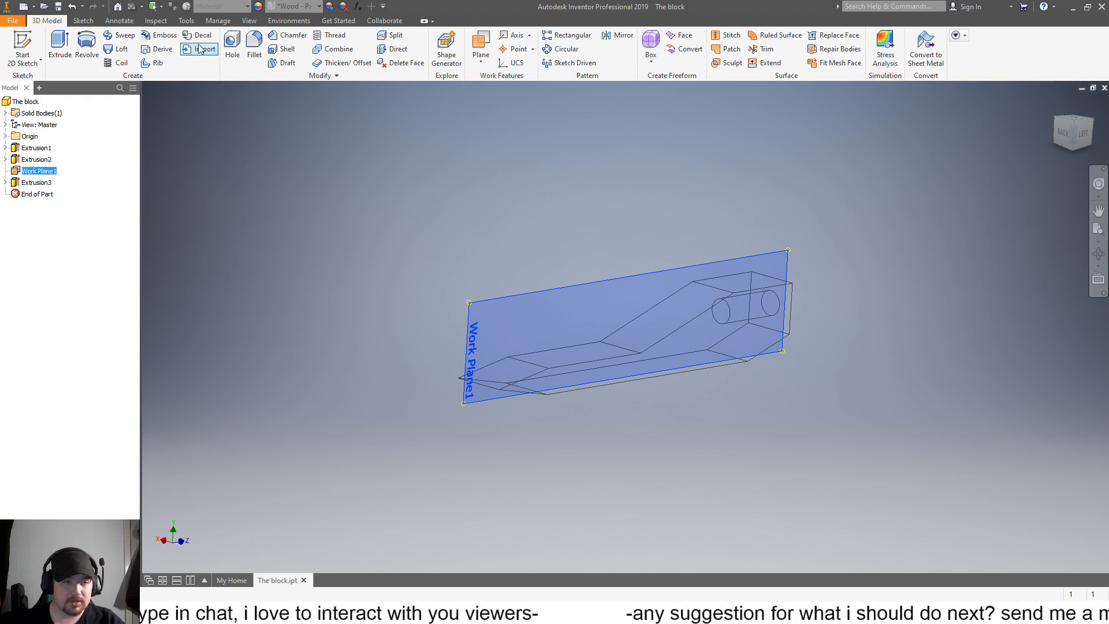
left_click(254, 45)
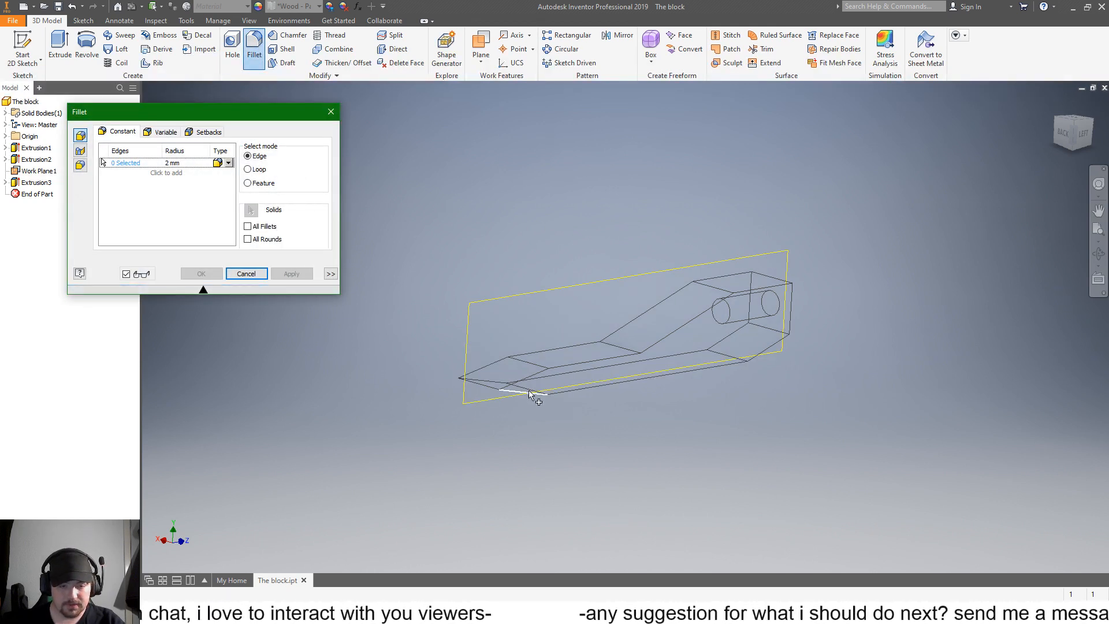
left_click(486, 388)
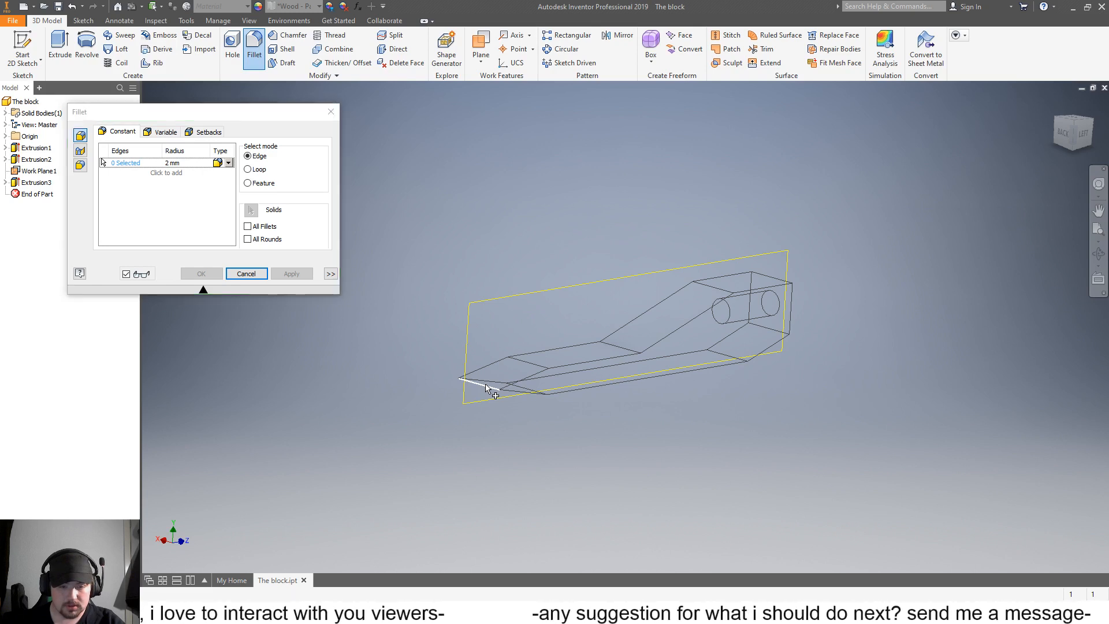
left_click(528, 364)
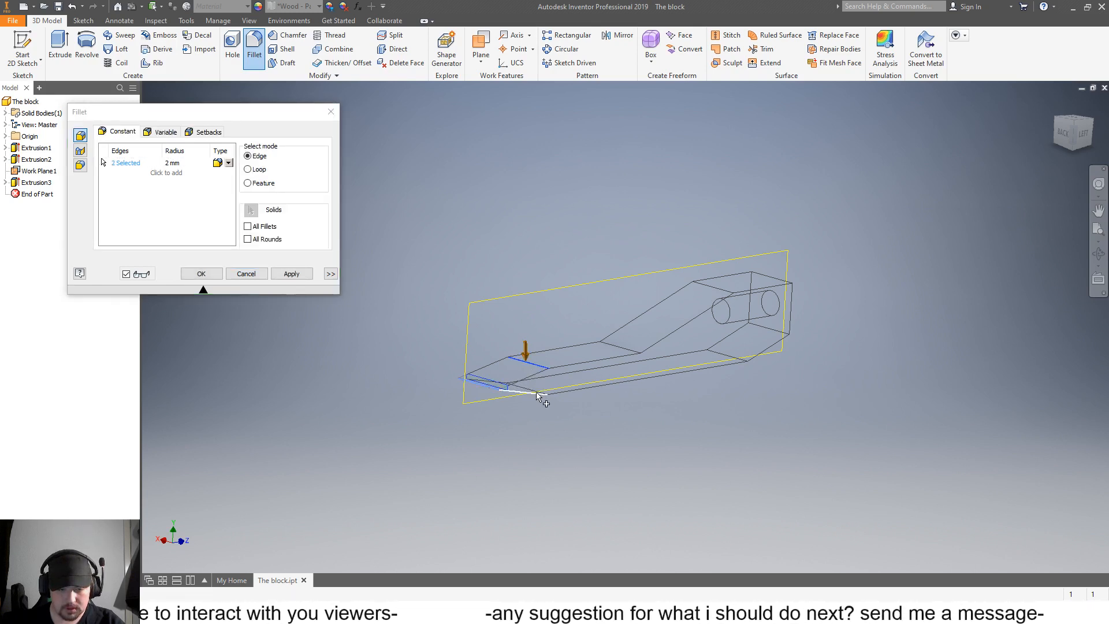
left_click(536, 388)
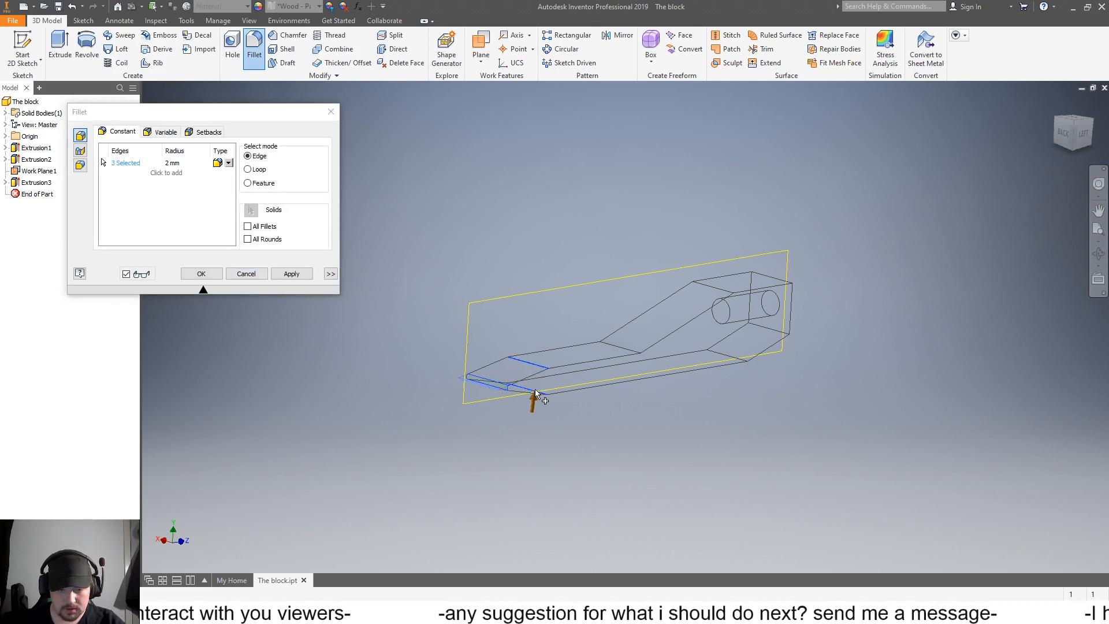
scroll(745, 394, "down", 3)
scroll(730, 386, "up", 6)
scroll(571, 339, "down", 1)
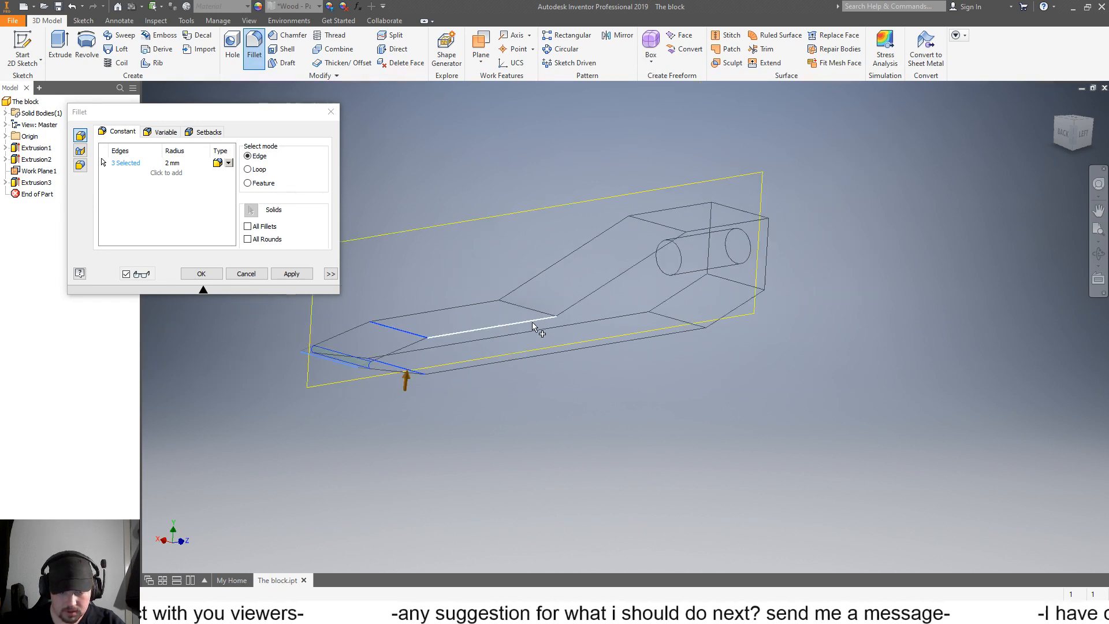
Step: Add the five cross edges along the upper slope and around the pocket end, and apply the fillet with a 2 mm radius
scroll(532, 321, "up", 2)
left_click(528, 298)
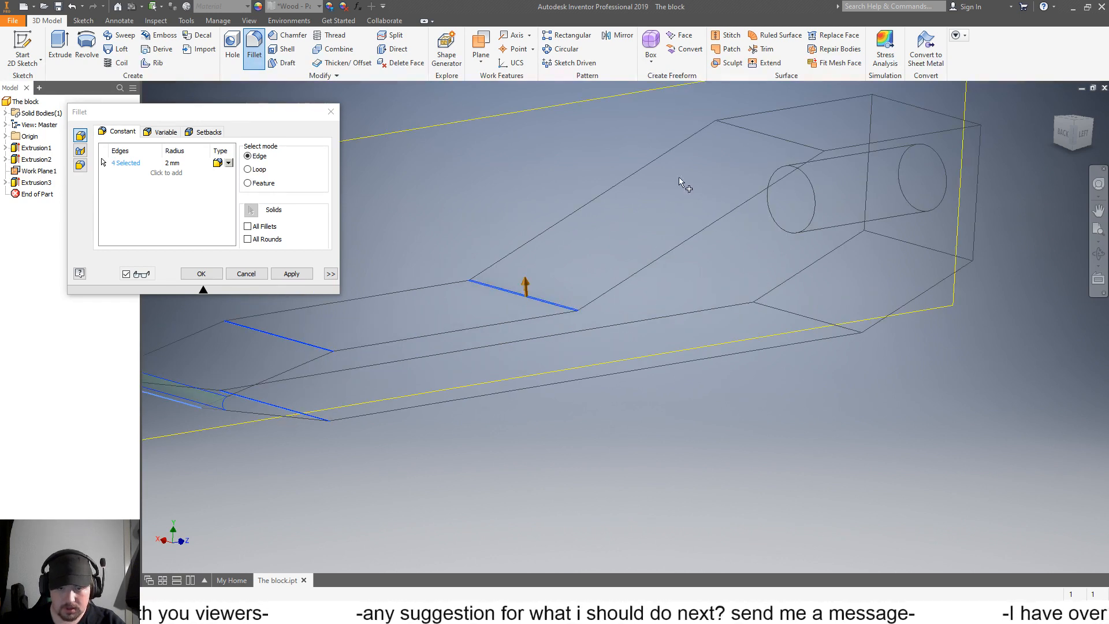
left_click(777, 137)
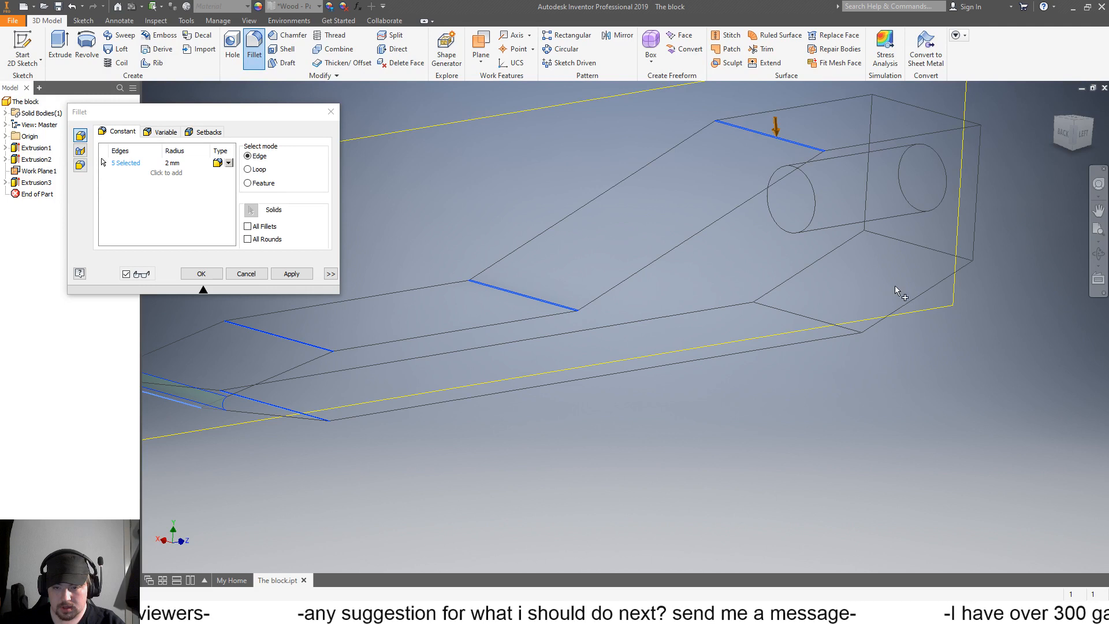
left_click(826, 322)
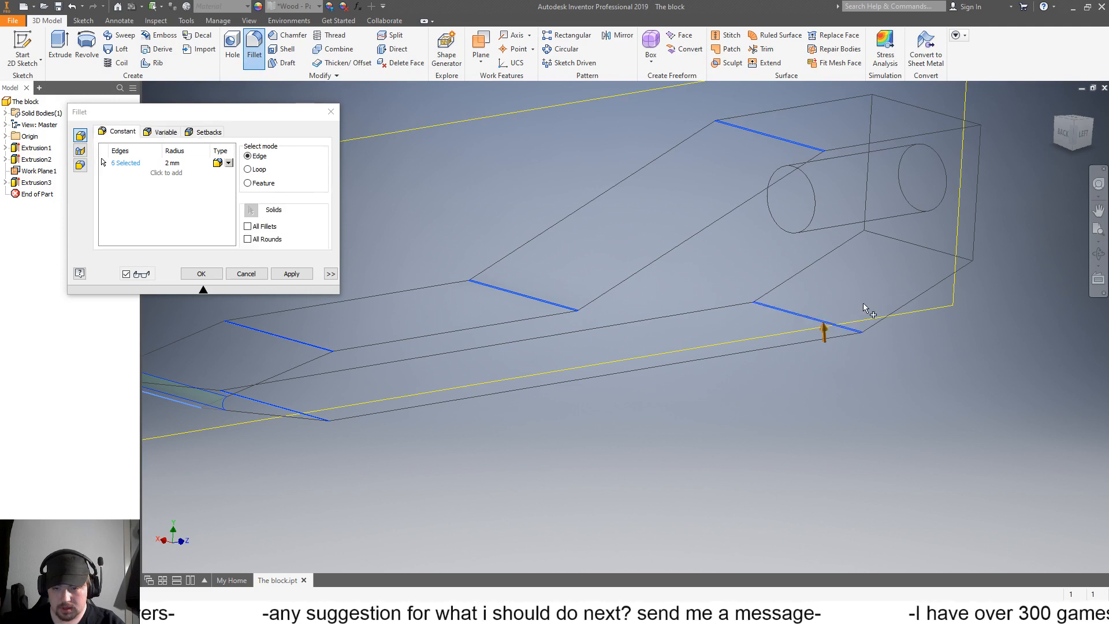
left_click(930, 248)
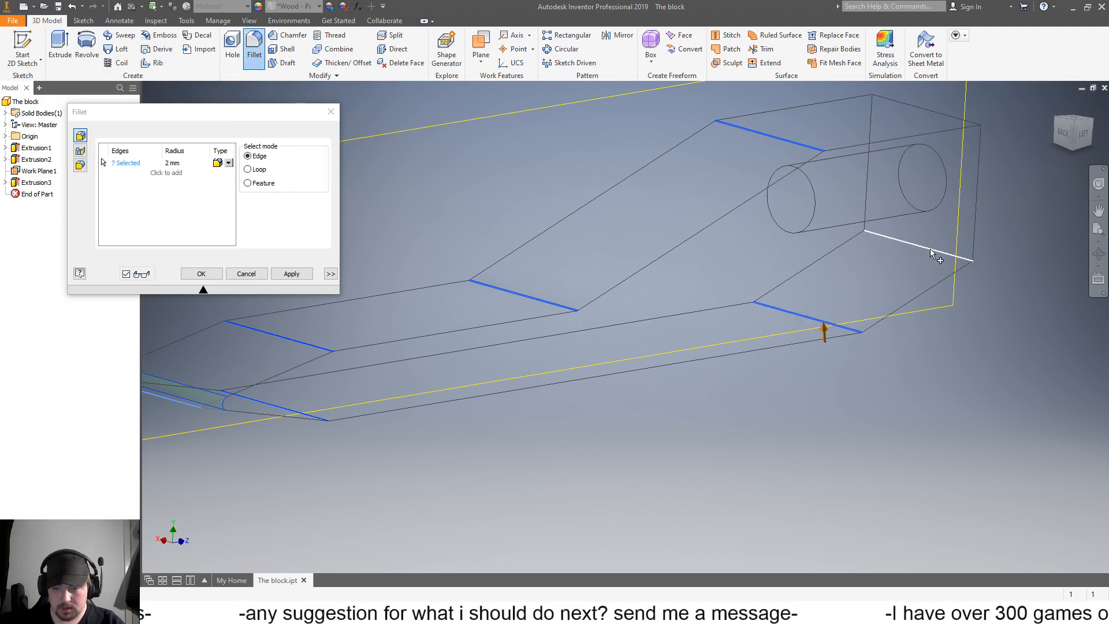
left_click(947, 113)
scroll(878, 184, "down", 3)
scroll(808, 216, "up", 2)
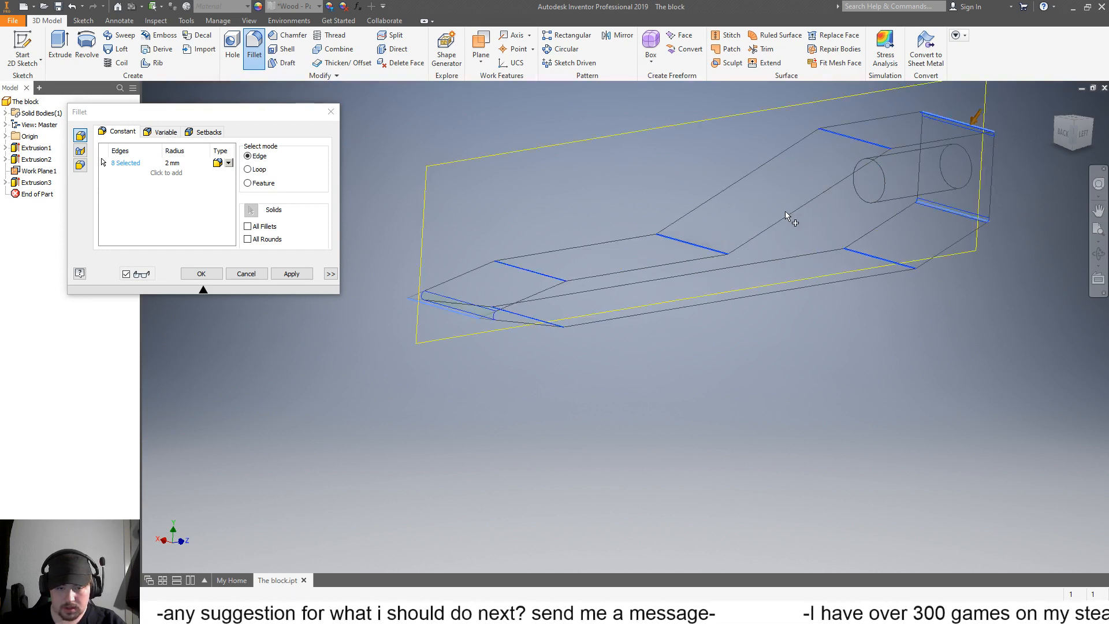
left_click(176, 163)
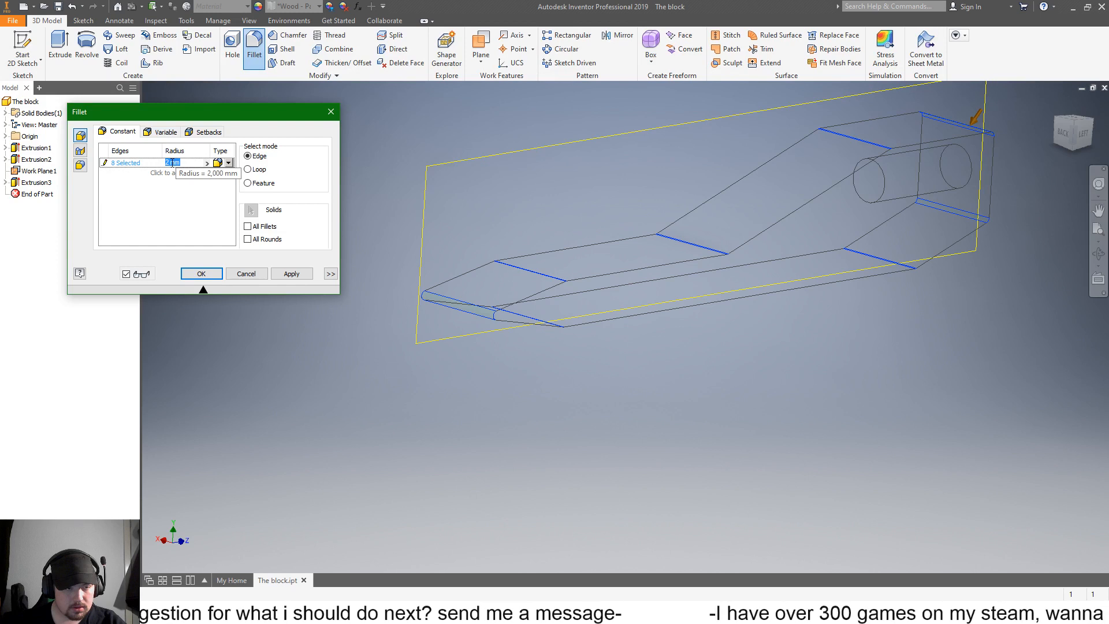
left_click_drag(169, 164, 159, 165)
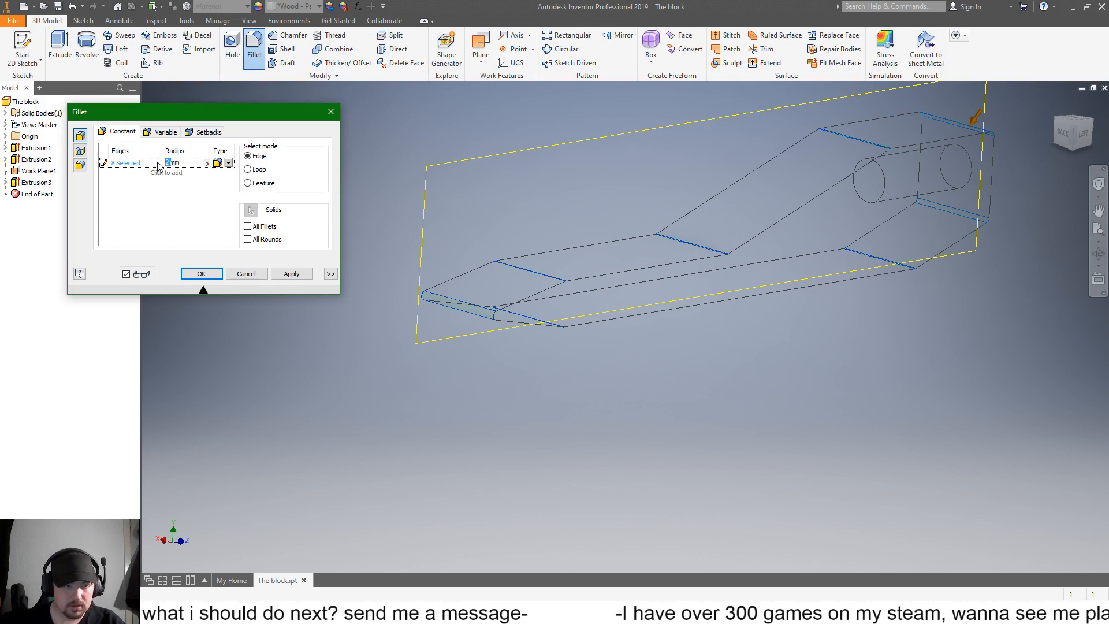
left_click(158, 163)
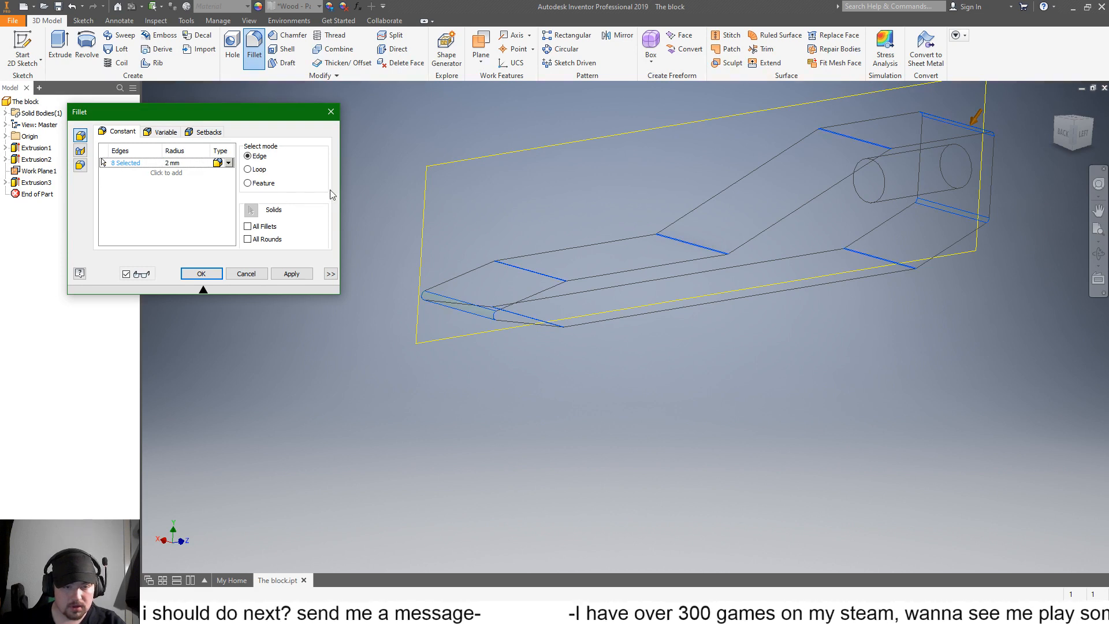
left_click(293, 274)
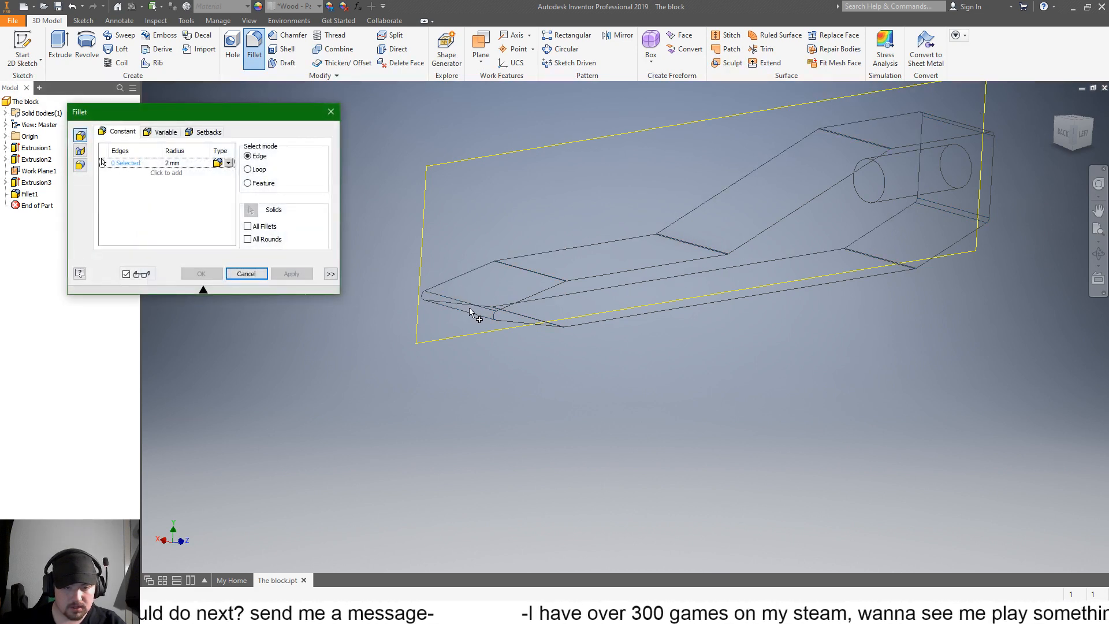
left_click(247, 275)
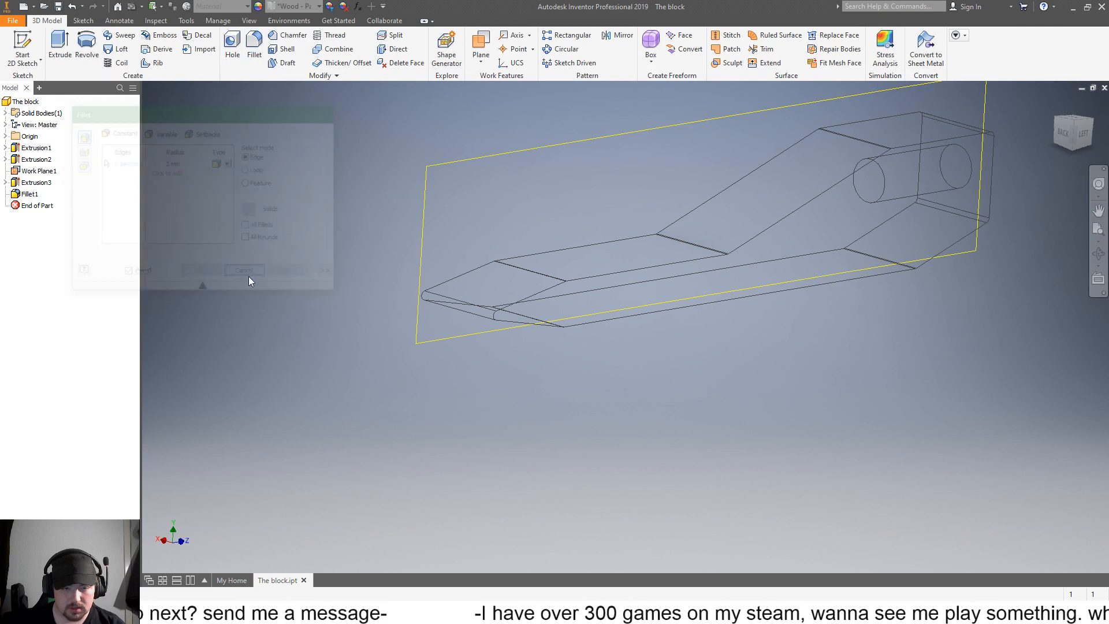
Step: Undo the last fillet and round only the tip edge of the tapered tail with a 2 mm fillet
left_click(252, 47)
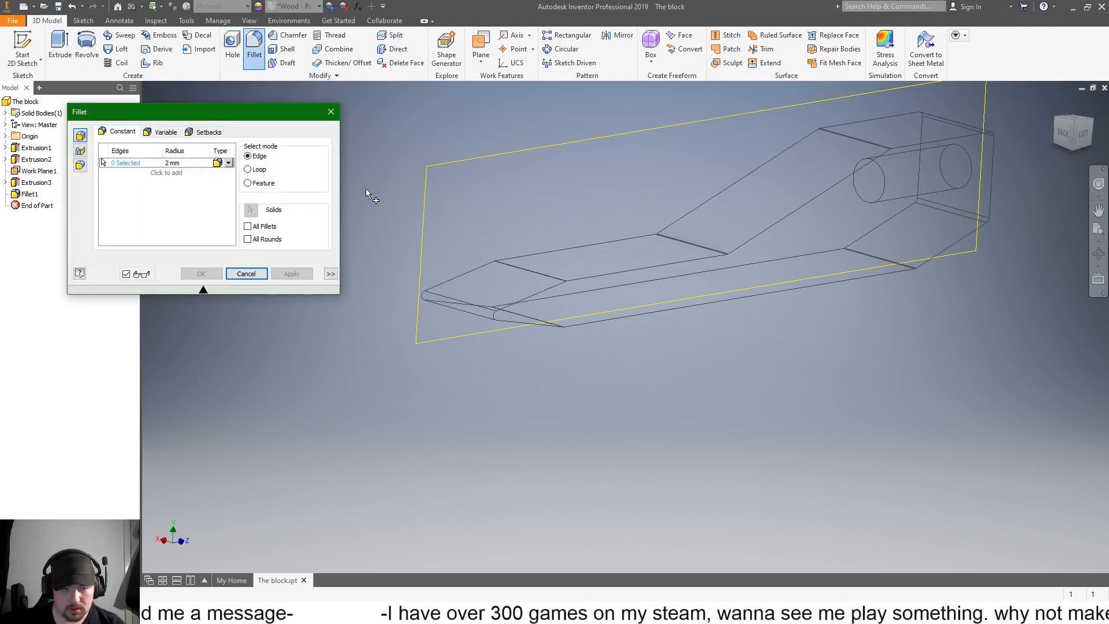
key("Escape")
key("ctrl+z")
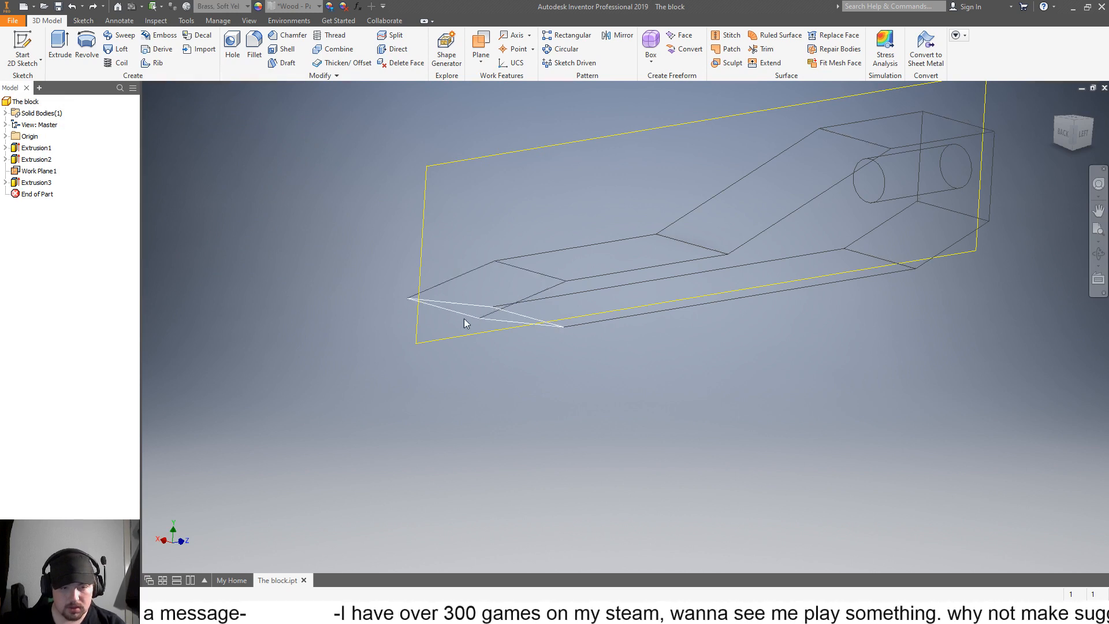
left_click(254, 45)
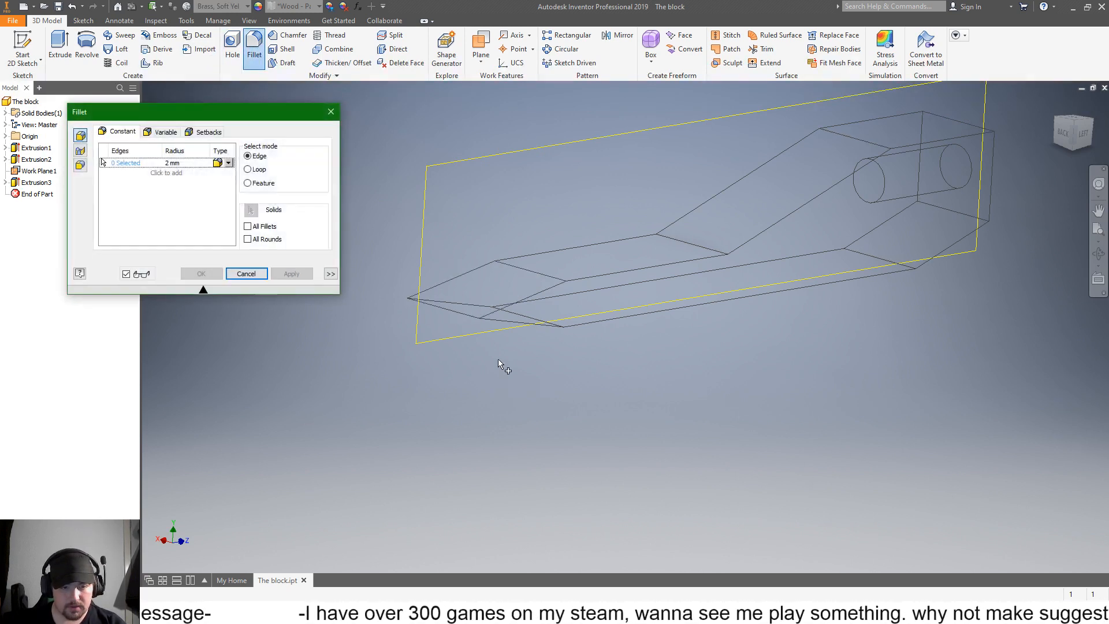
left_click(460, 318)
left_click(291, 272)
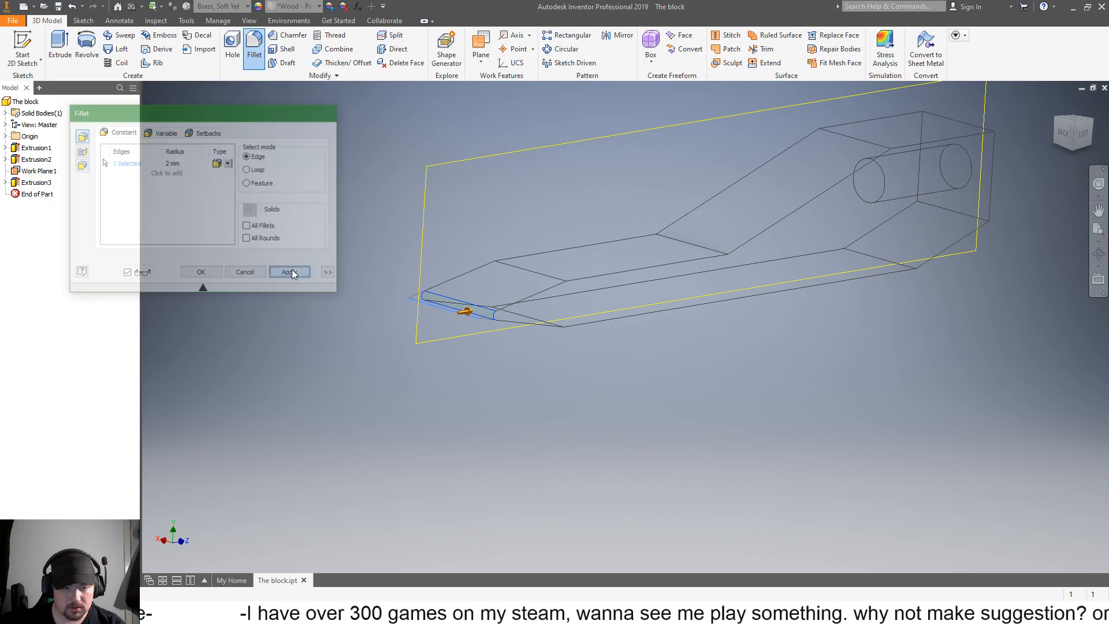
Step: Try one fillet on the seven remaining cross edges with a 10 mm radius and then a 5 mm radius
left_click(535, 272)
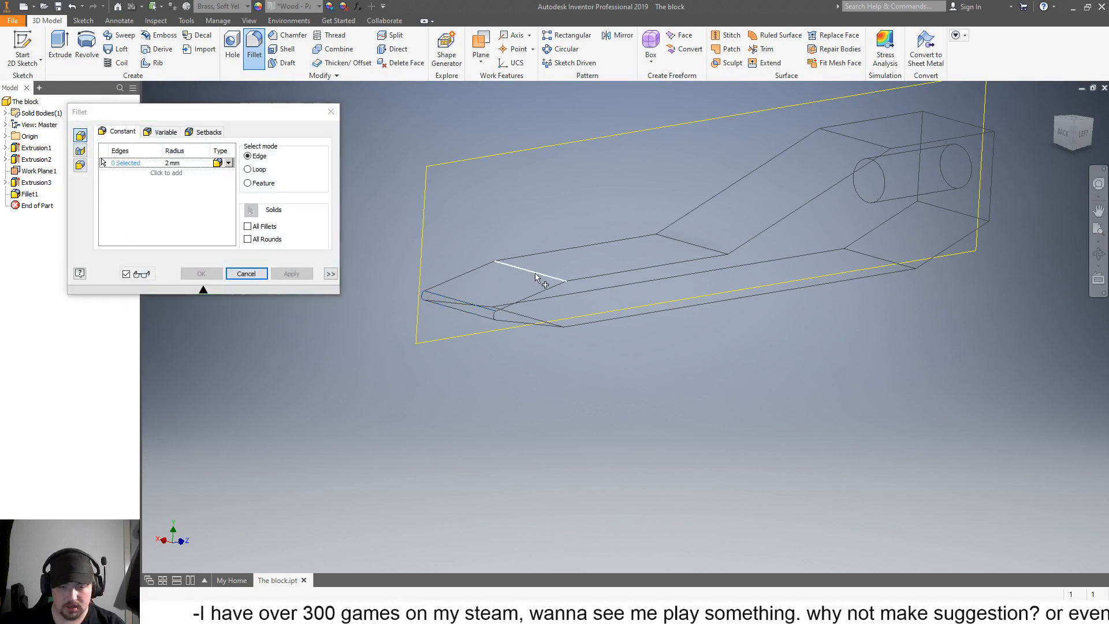
left_click(687, 245)
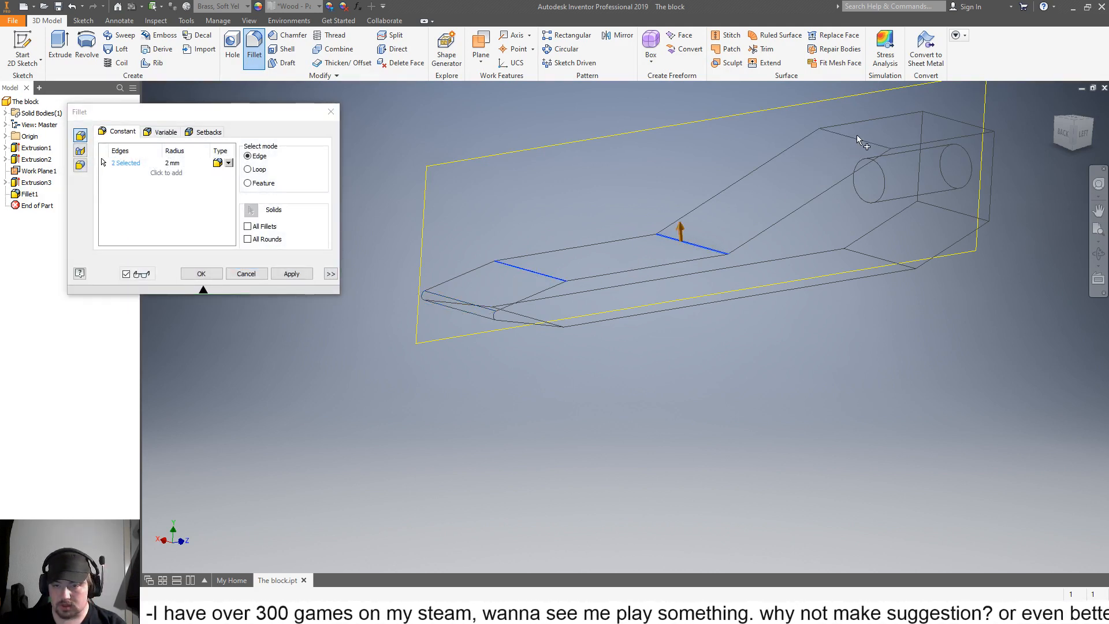
left_click(957, 122)
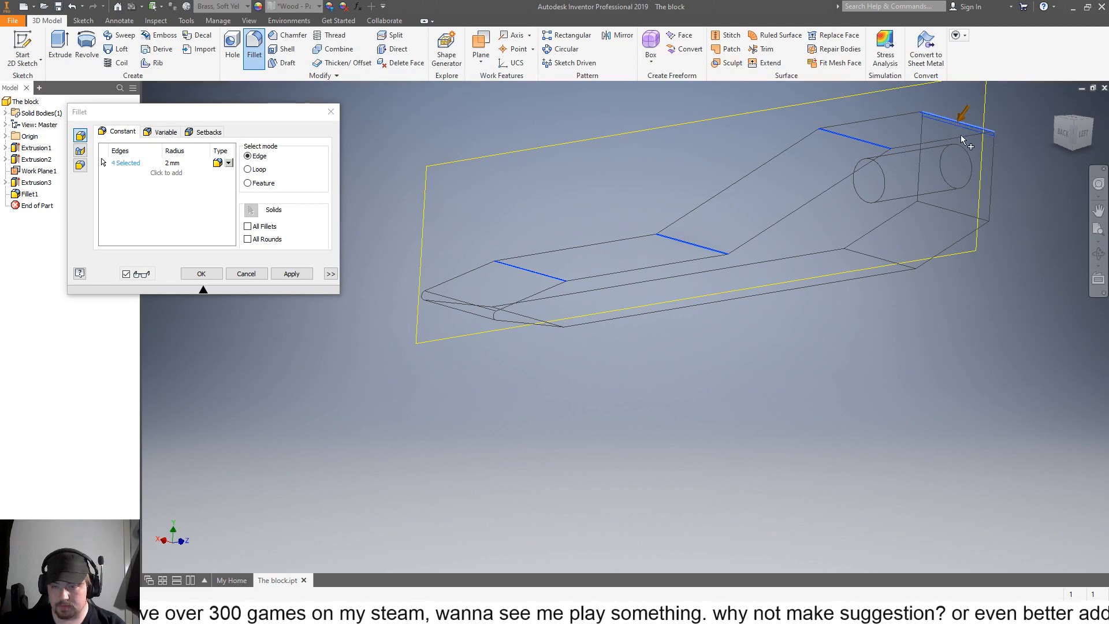
left_click(973, 219)
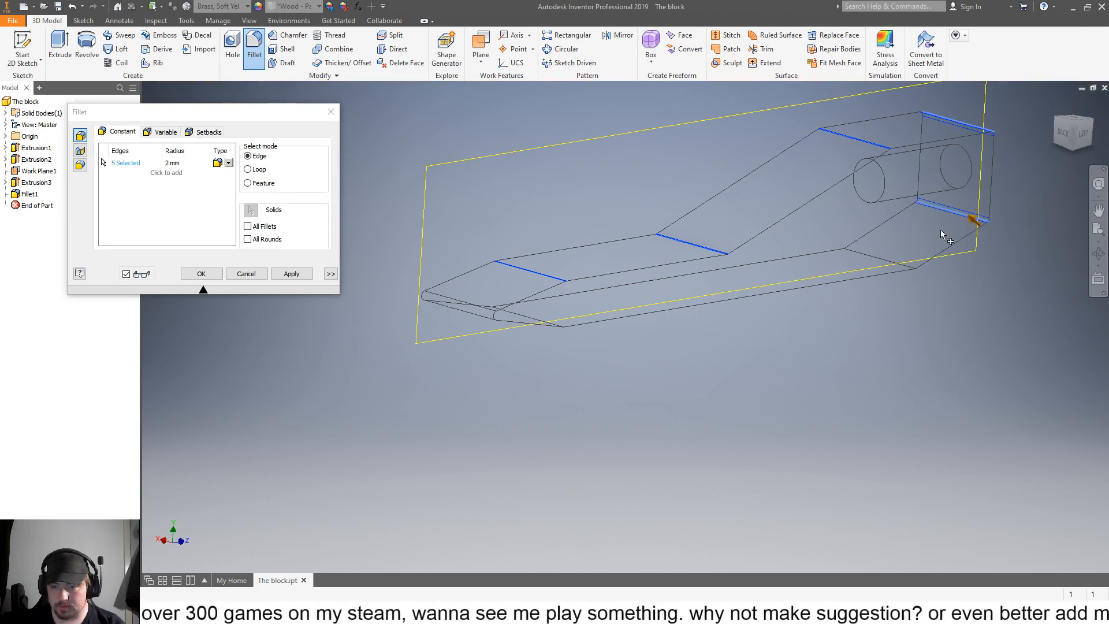
left_click(894, 261)
left_click(528, 319)
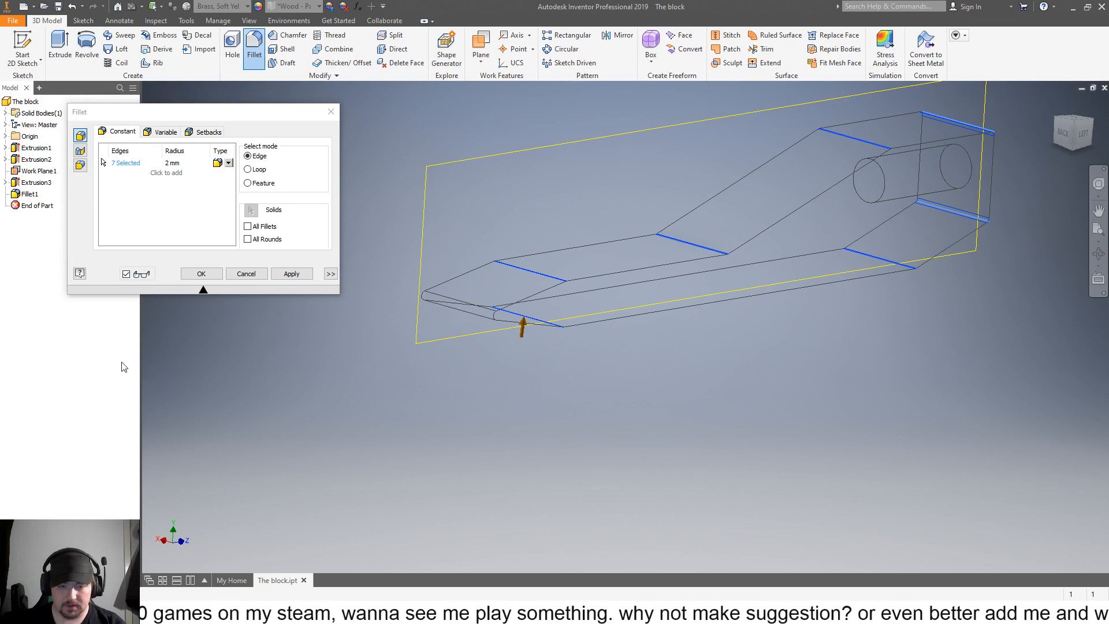
left_click(168, 163)
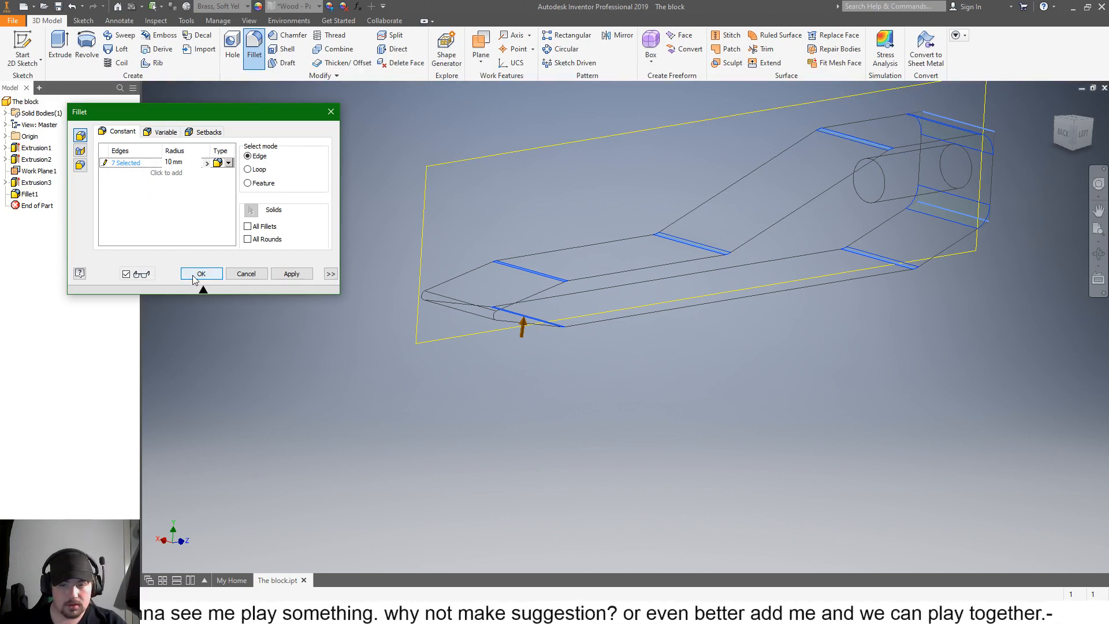
double_click(172, 162)
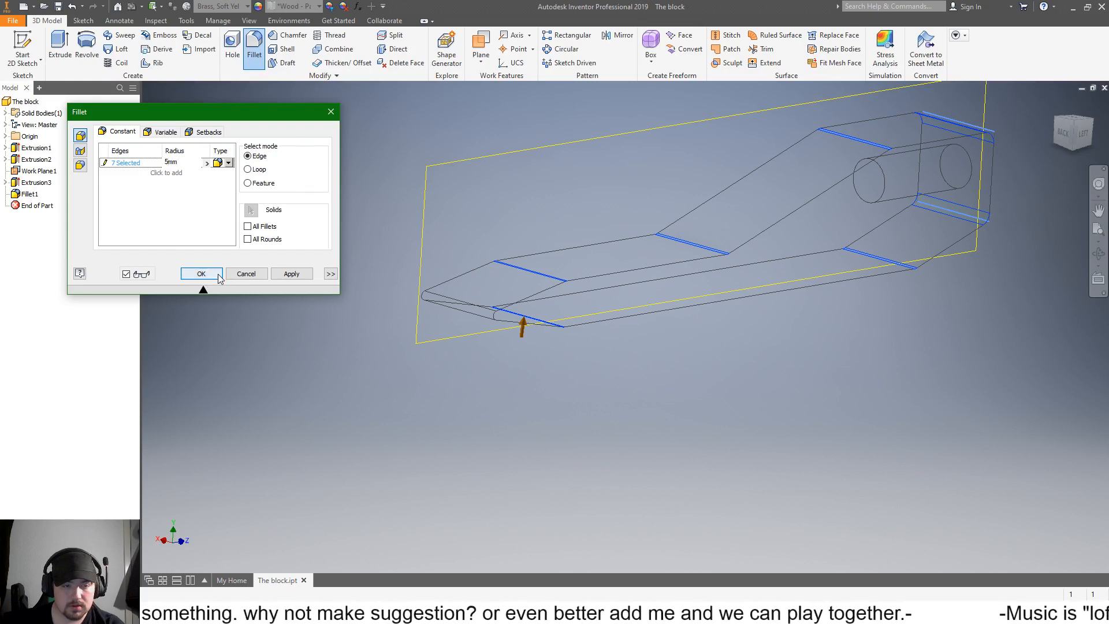
left_click(291, 274)
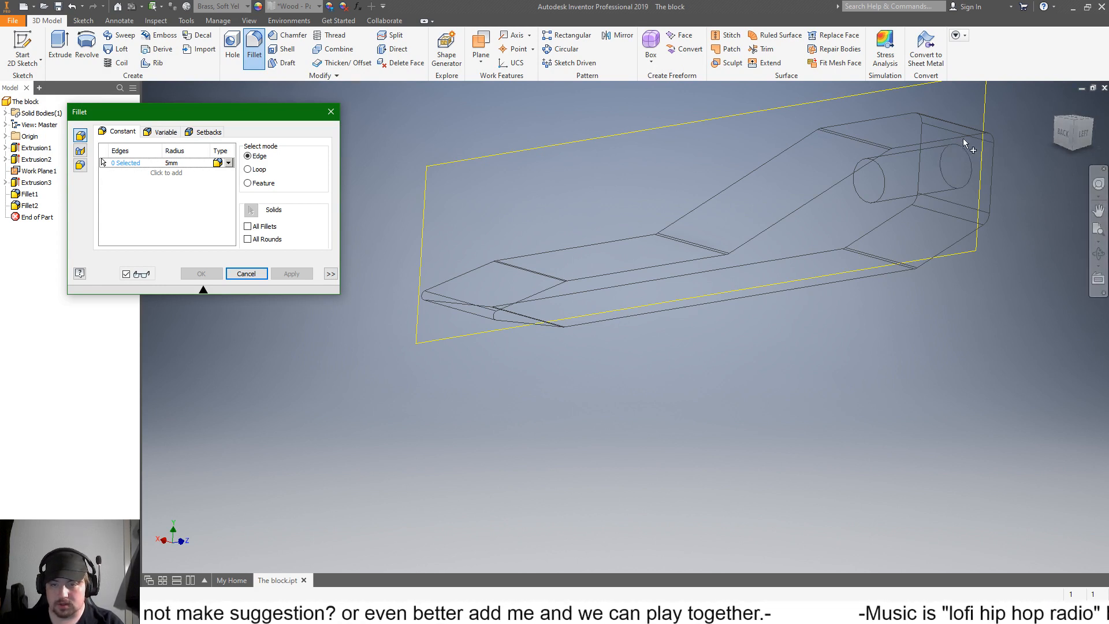
left_click(330, 113)
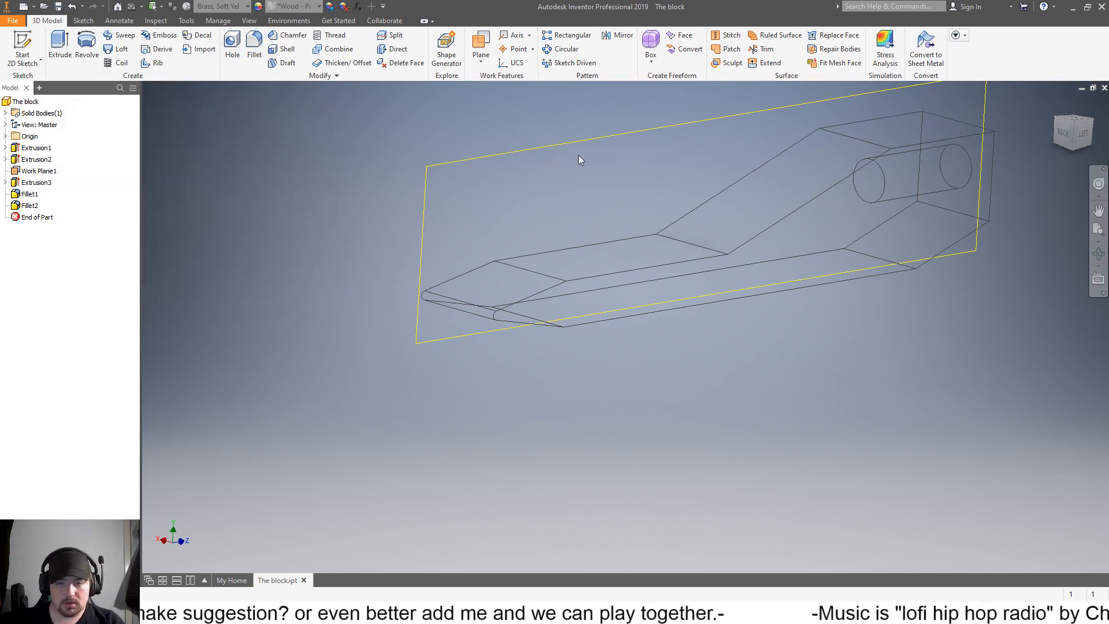
Step: Fillet the upper and lower cross edges of the block's thick end face with a 5 mm radius
key("f")
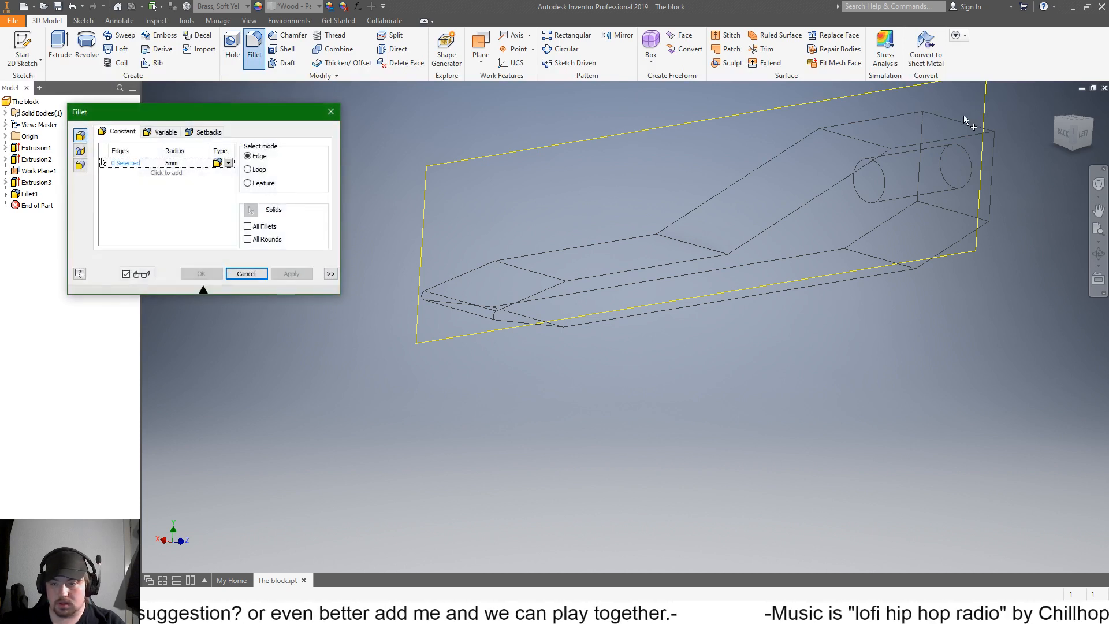
left_click(970, 125)
left_click(968, 220)
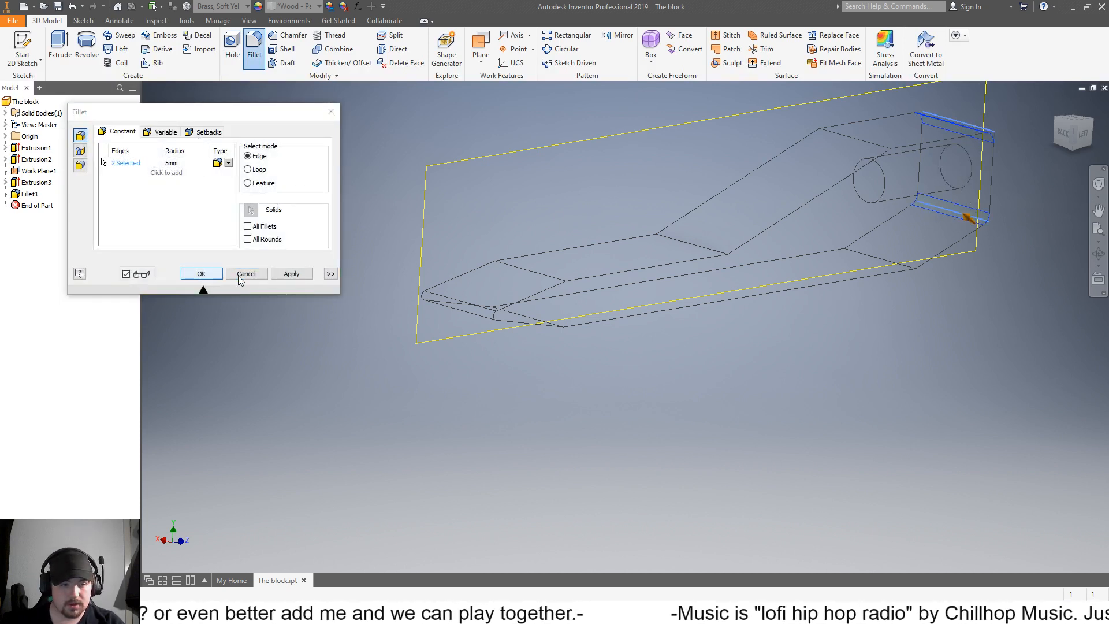
left_click(292, 273)
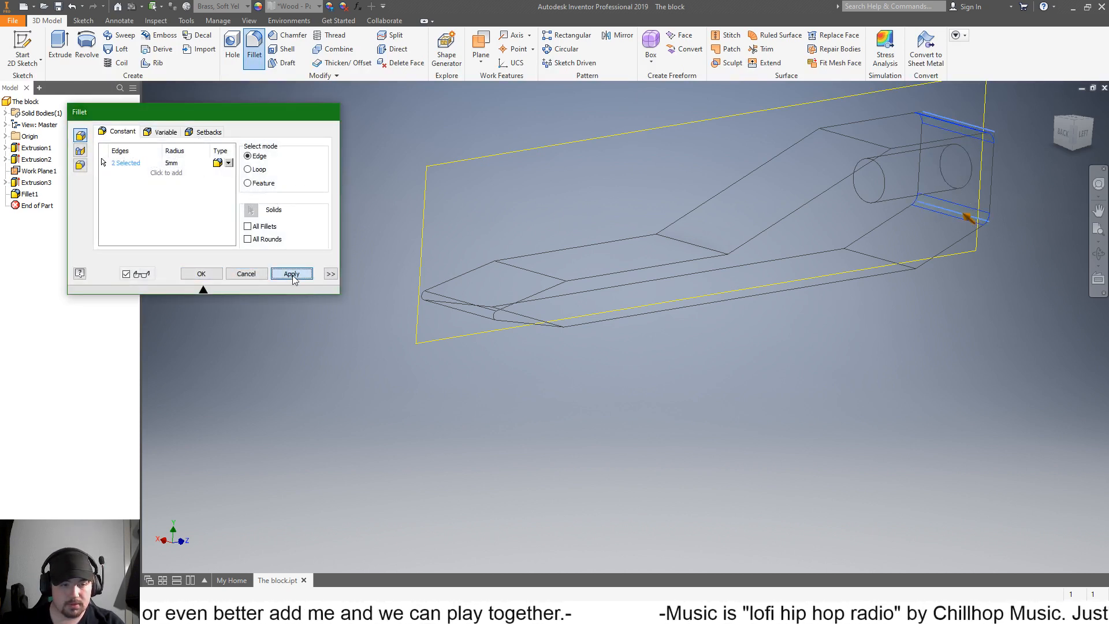
Step: Fillet the five remaining cross edges, three along the upper profile and two on the underside, with a 20 mm radius
left_click(866, 144)
left_click(869, 255)
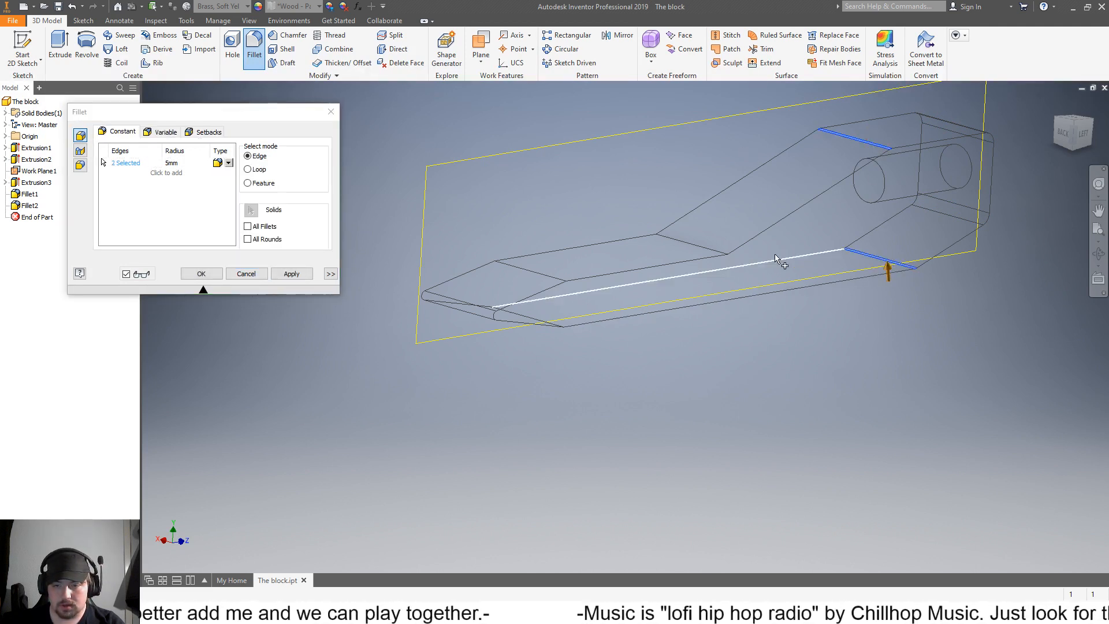
left_click(691, 244)
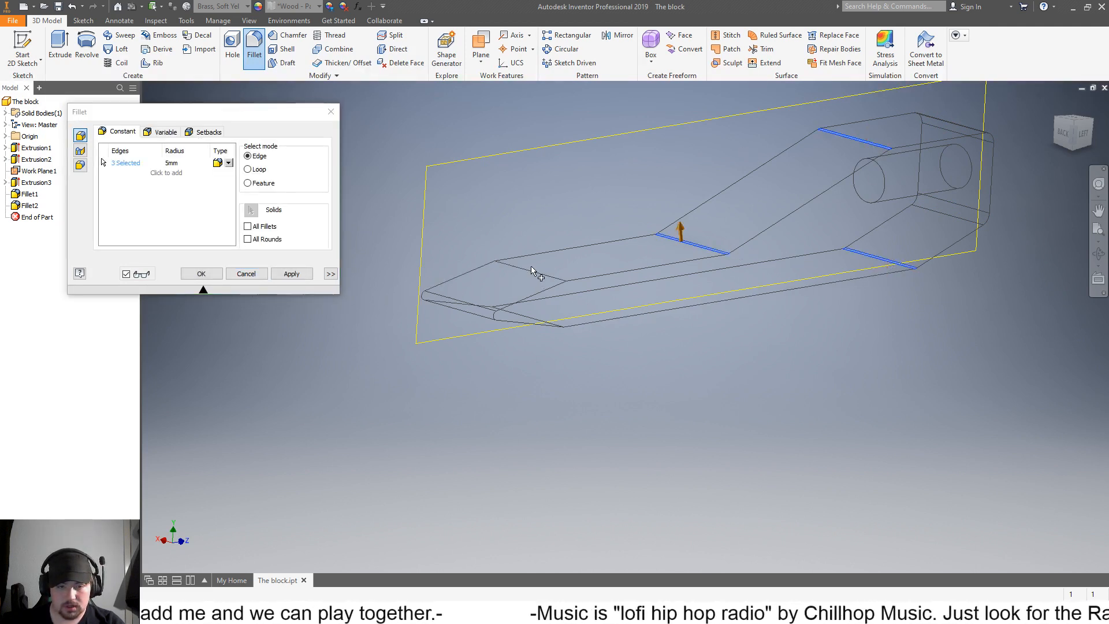
left_click(531, 270)
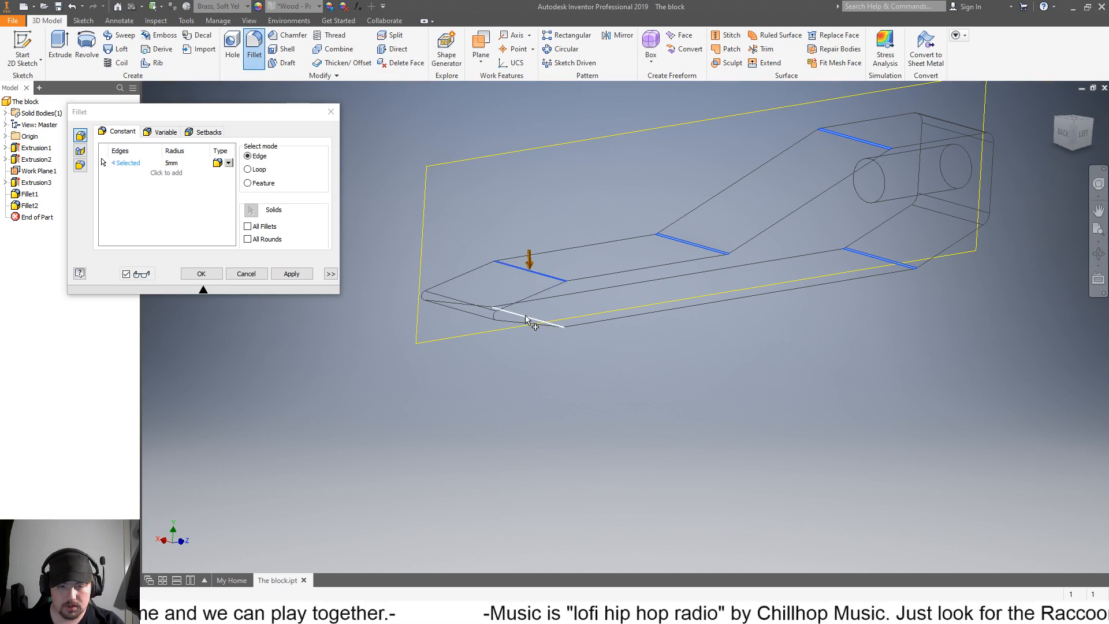
left_click(536, 317)
left_click(172, 166)
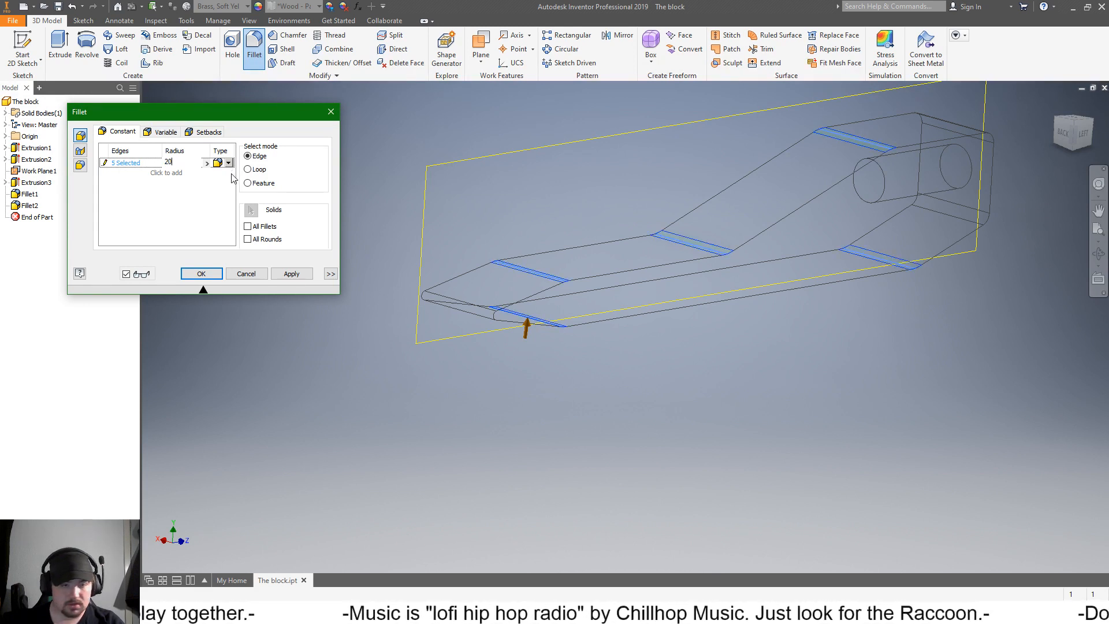
left_click(276, 276)
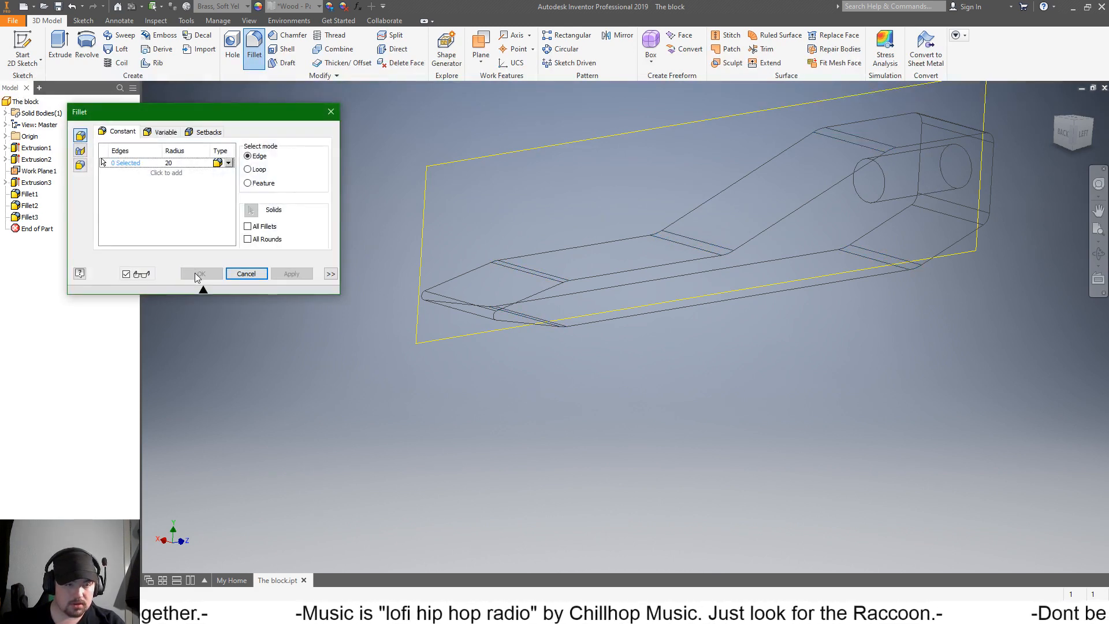
left_click(246, 273)
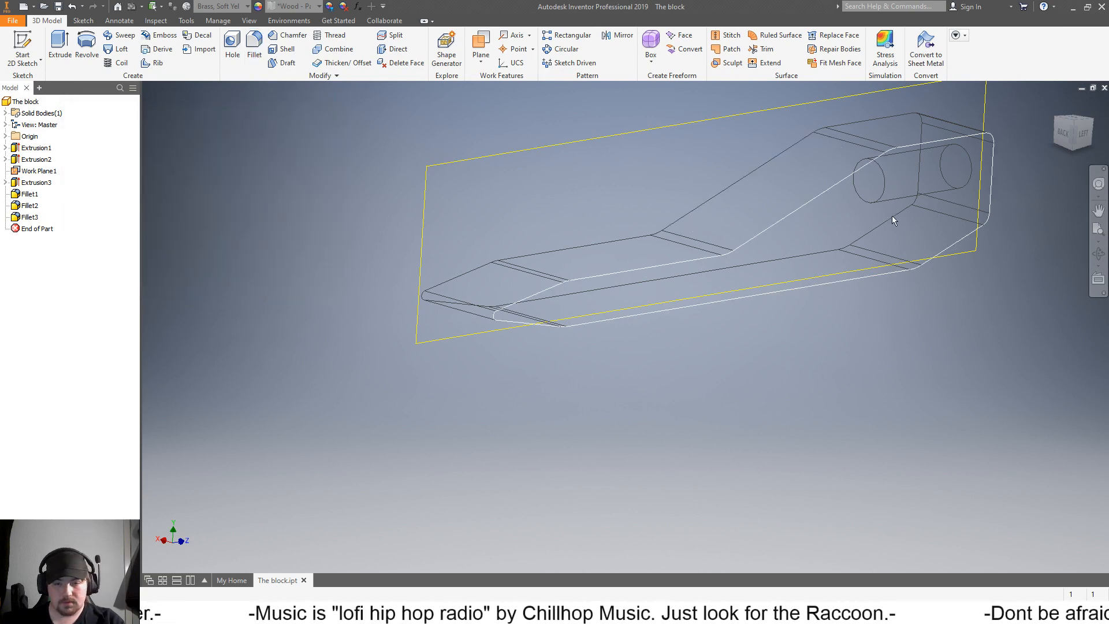
Step: Fillet the complete outline edge loops of both side faces with a 5 mm radius
key("e")
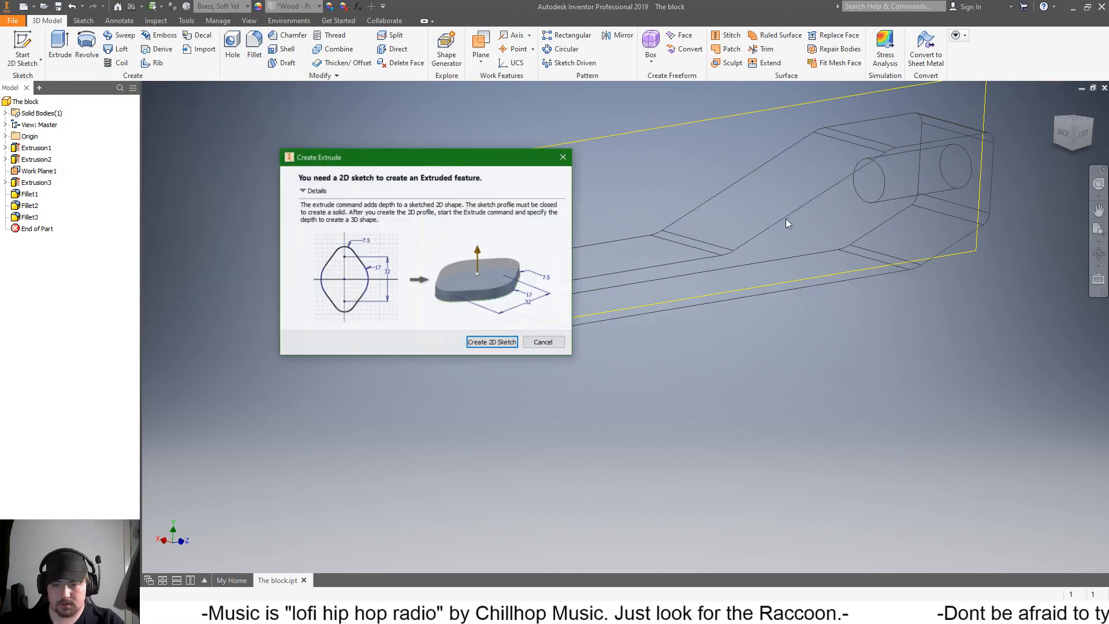
left_click(541, 342)
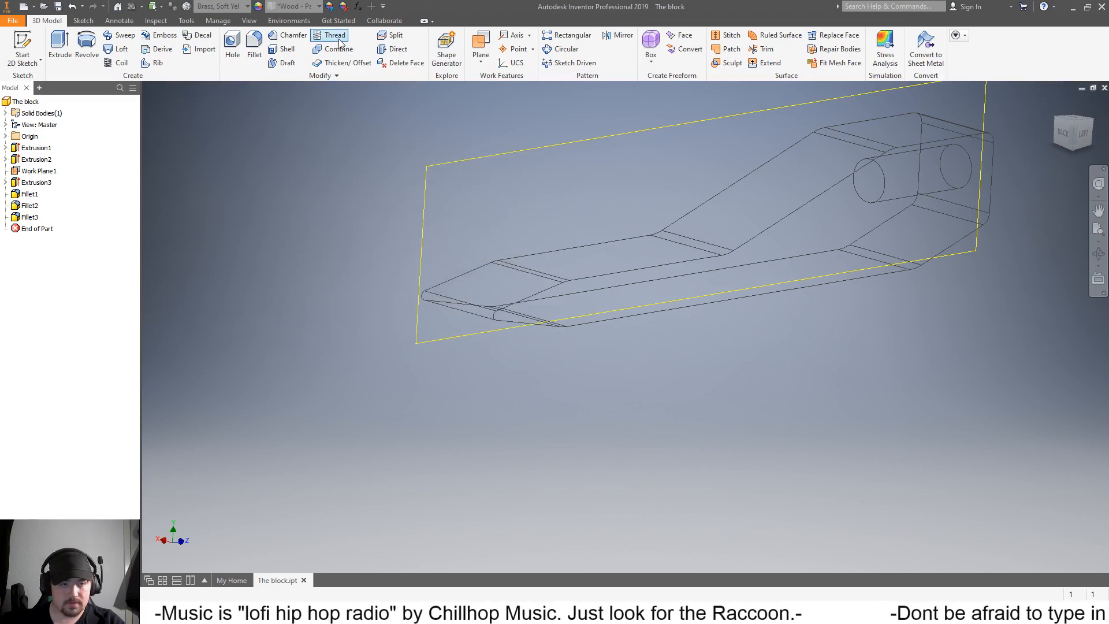
key("f")
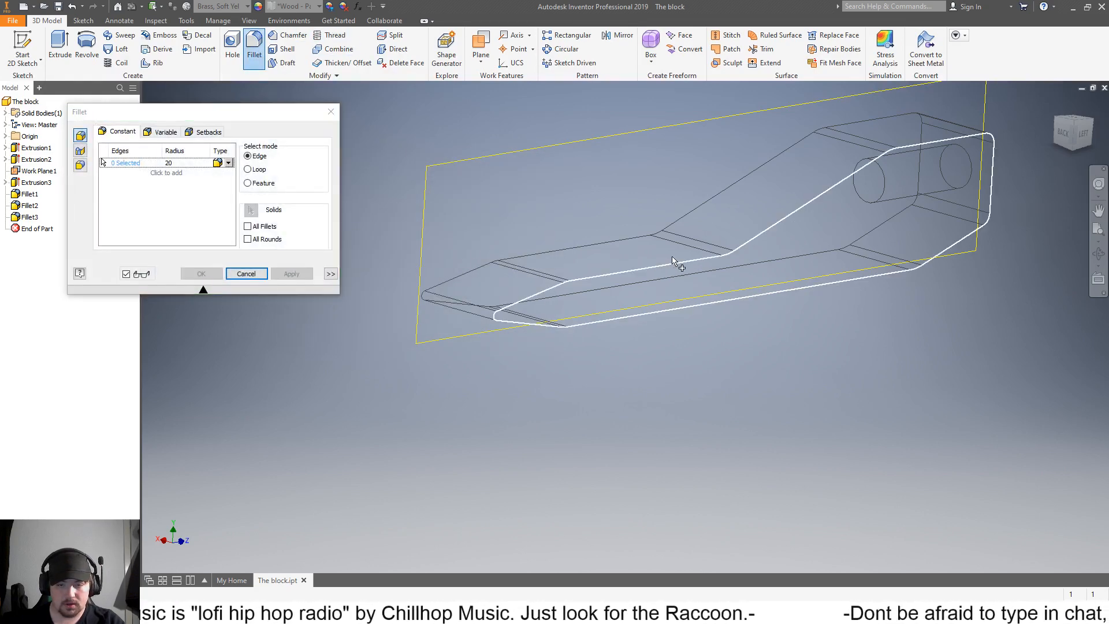
left_click(670, 265)
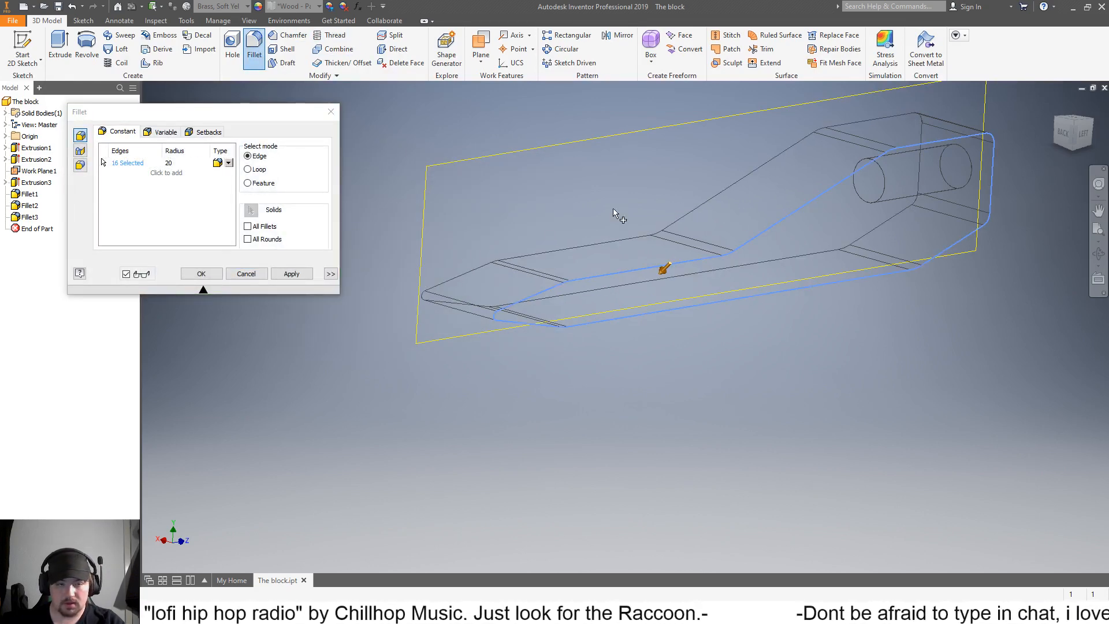
left_click(176, 164)
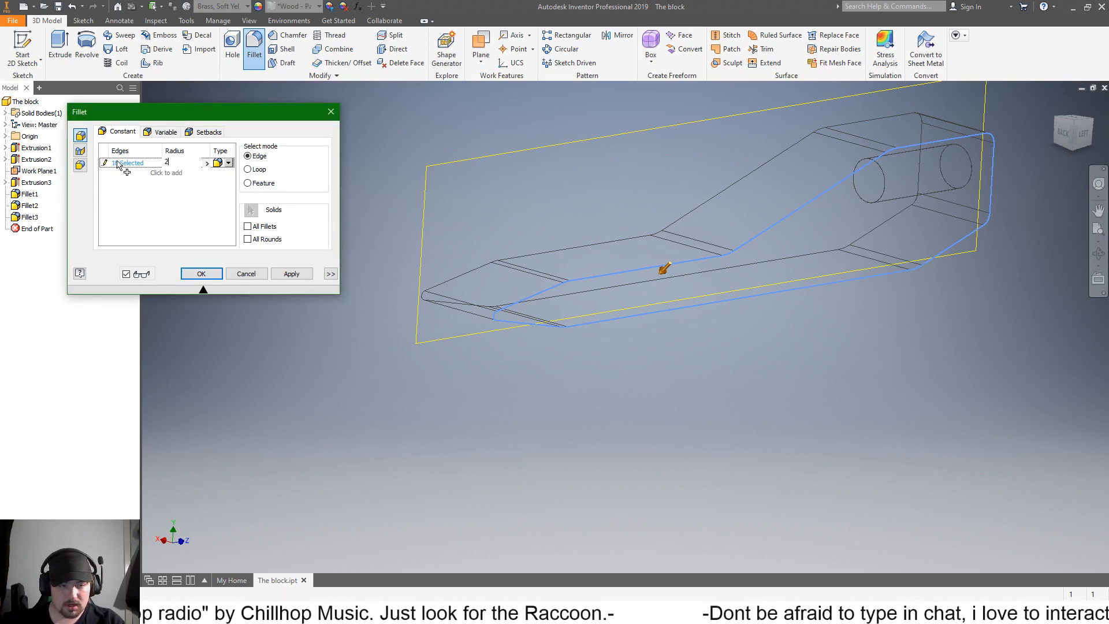
left_click(595, 246)
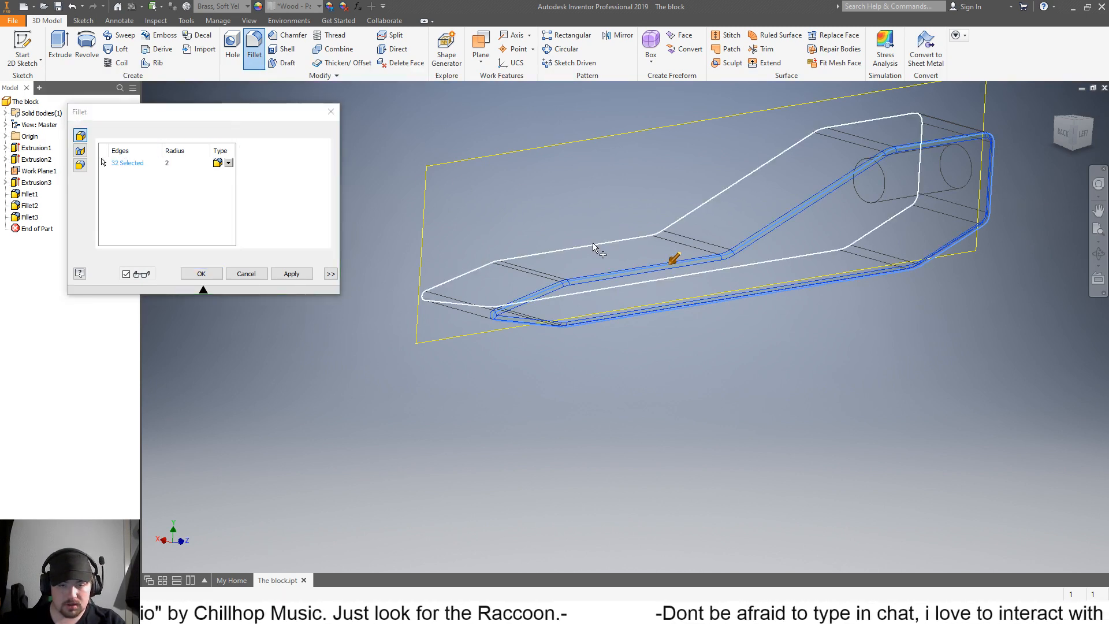
left_click(179, 167)
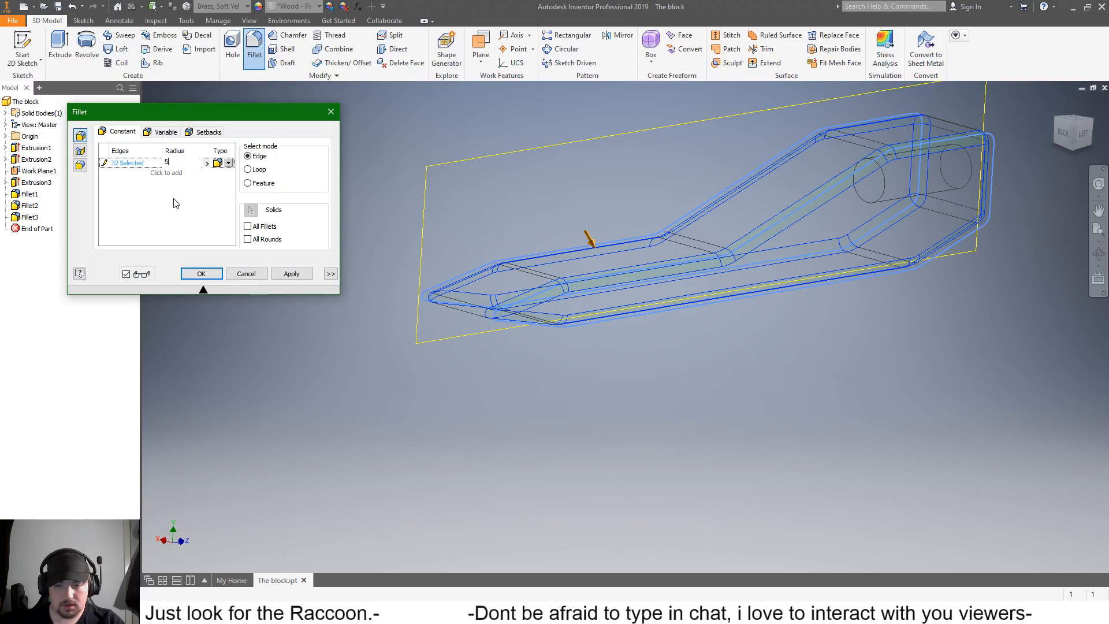
left_click(291, 274)
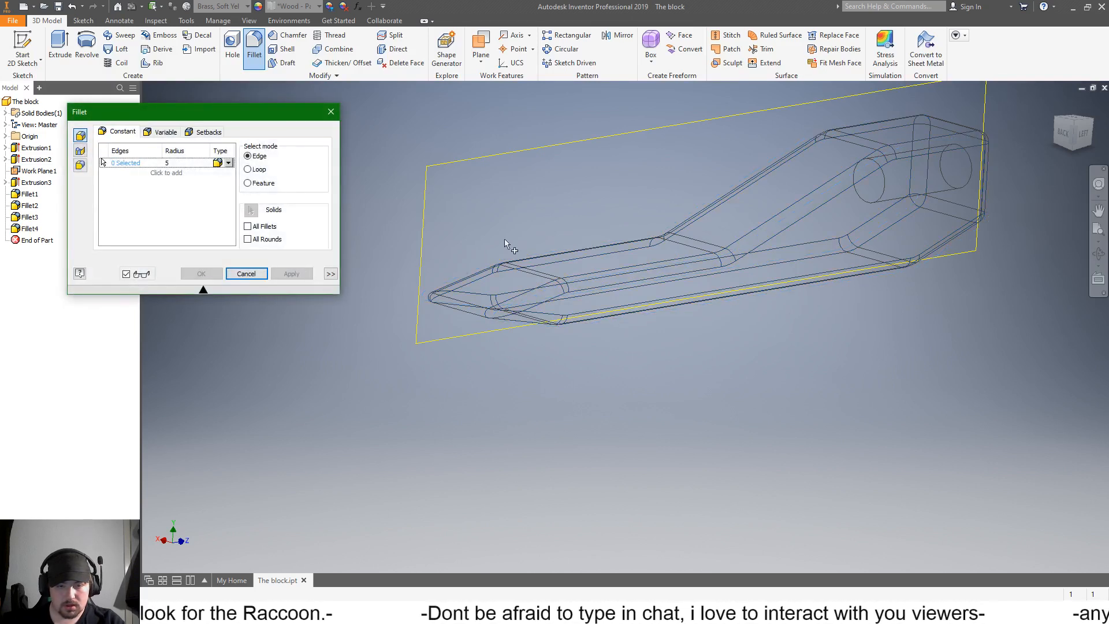
mouse_move(700, 208)
middle_mouse_down("shift")
mouse_move(566, 217)
mouse_move(867, 209)
mouse_move(803, 188)
mouse_move(814, 191)
middle_mouse_up("shift")
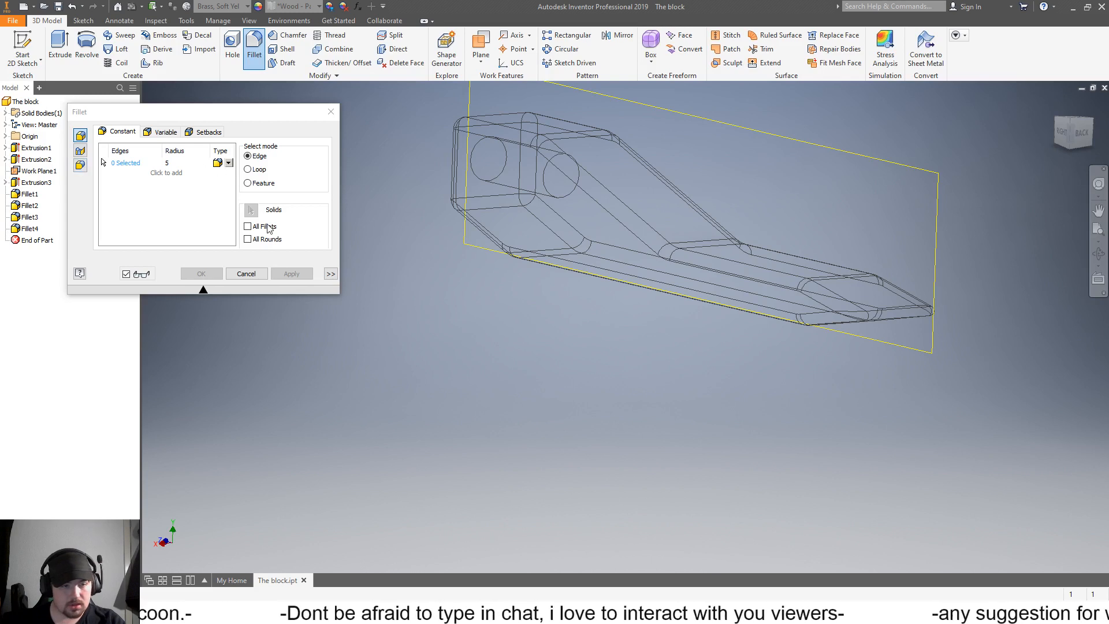
left_click(246, 274)
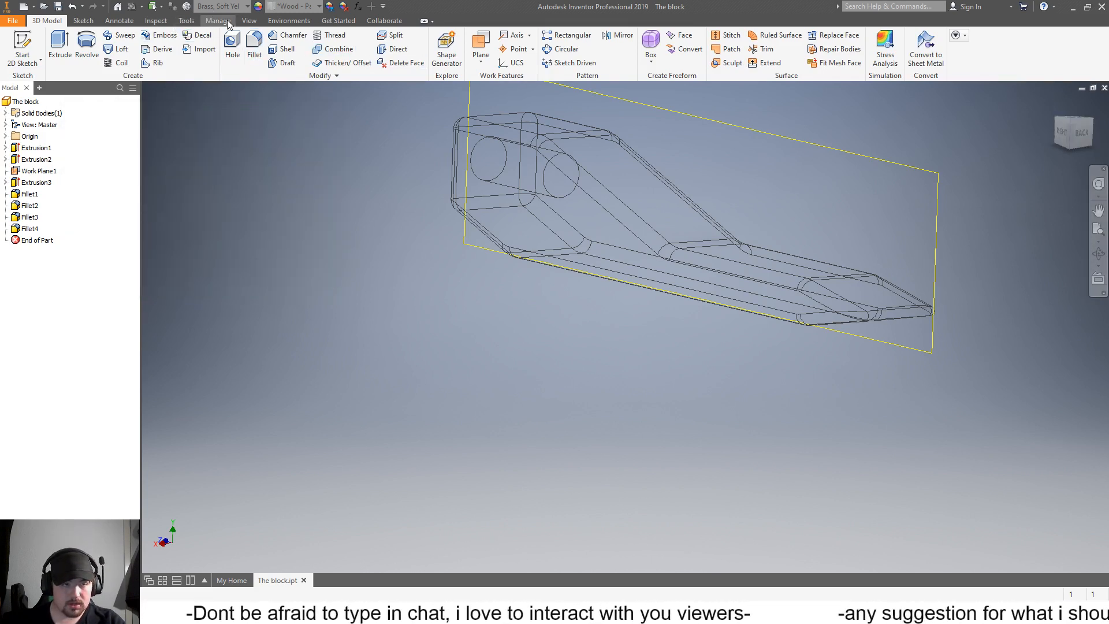
Step: Switch the part from wireframe to the Realistic visual style and turn it toward its back side
left_click(248, 20)
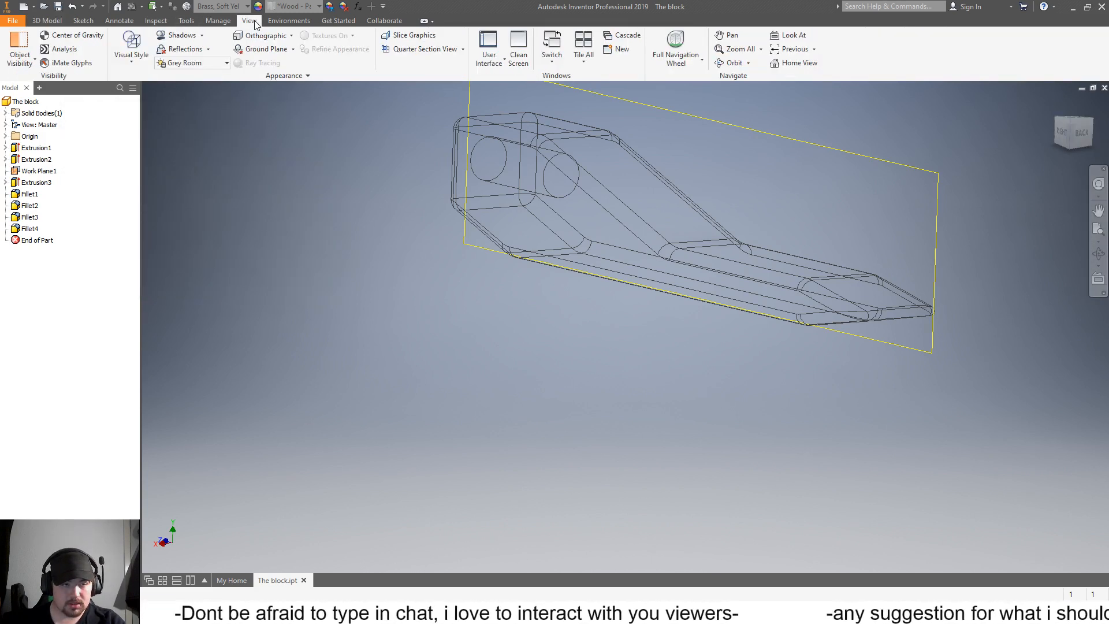
left_click(131, 50)
left_click(154, 85)
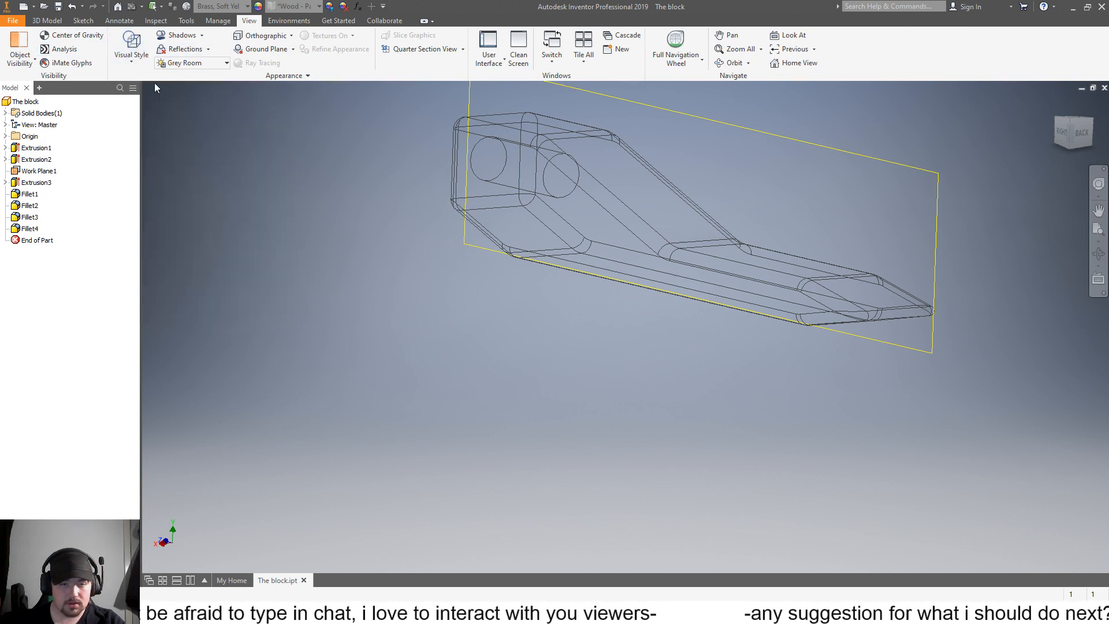
mouse_move(1067, 128)
left_mouse_down()
mouse_move(1060, 142)
mouse_move(1040, 122)
left_mouse_up()
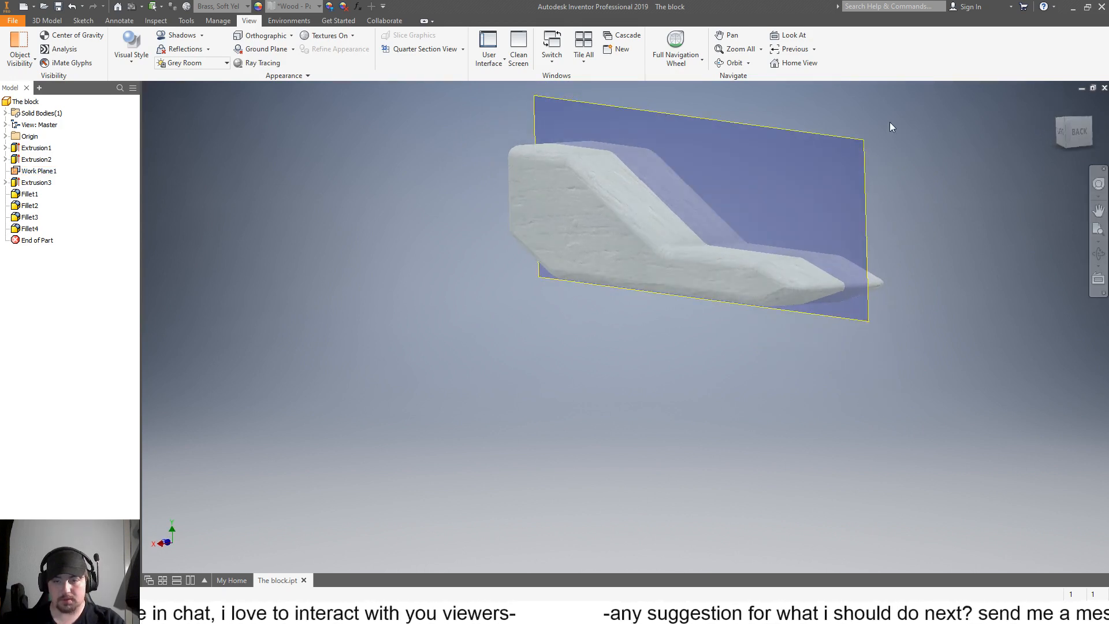
Step: Hide the work plane that runs through the block
left_click(863, 160)
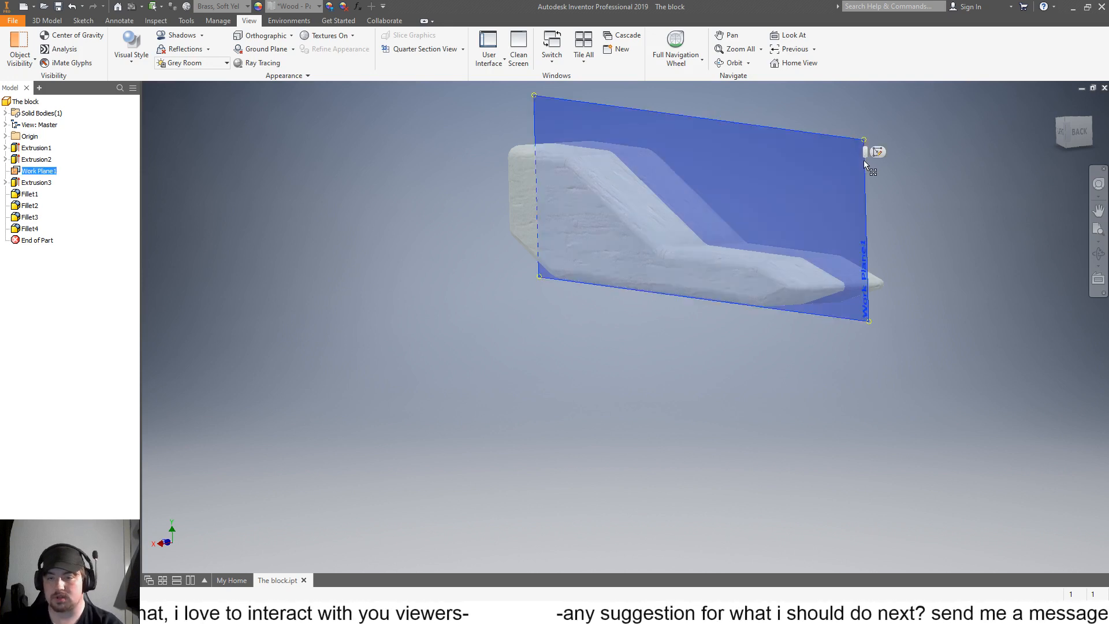
right_click(23, 171)
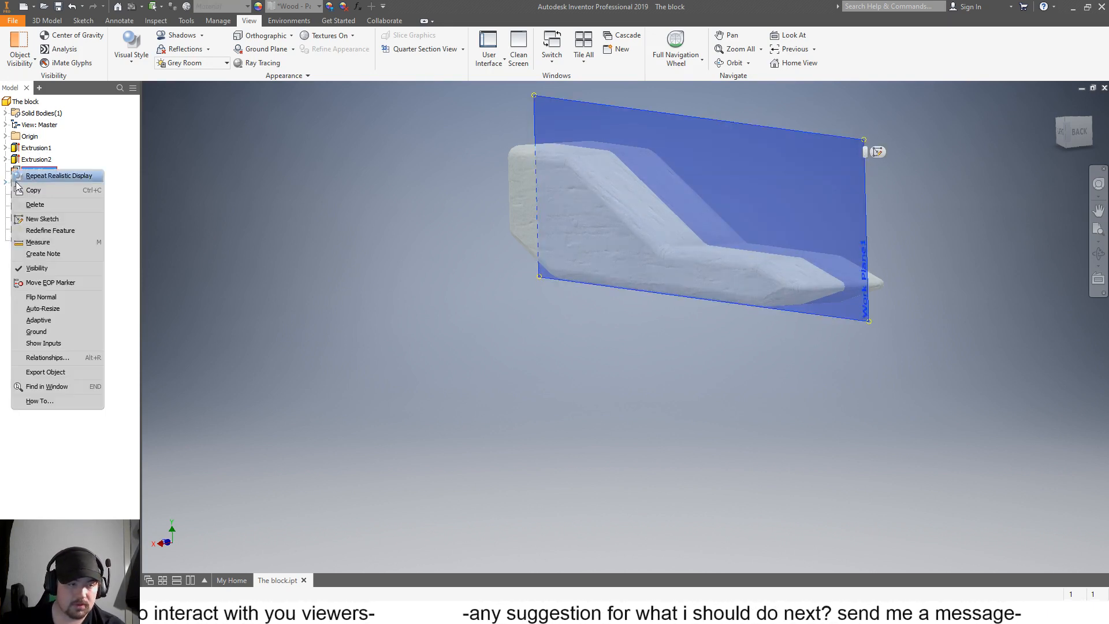
left_click(41, 268)
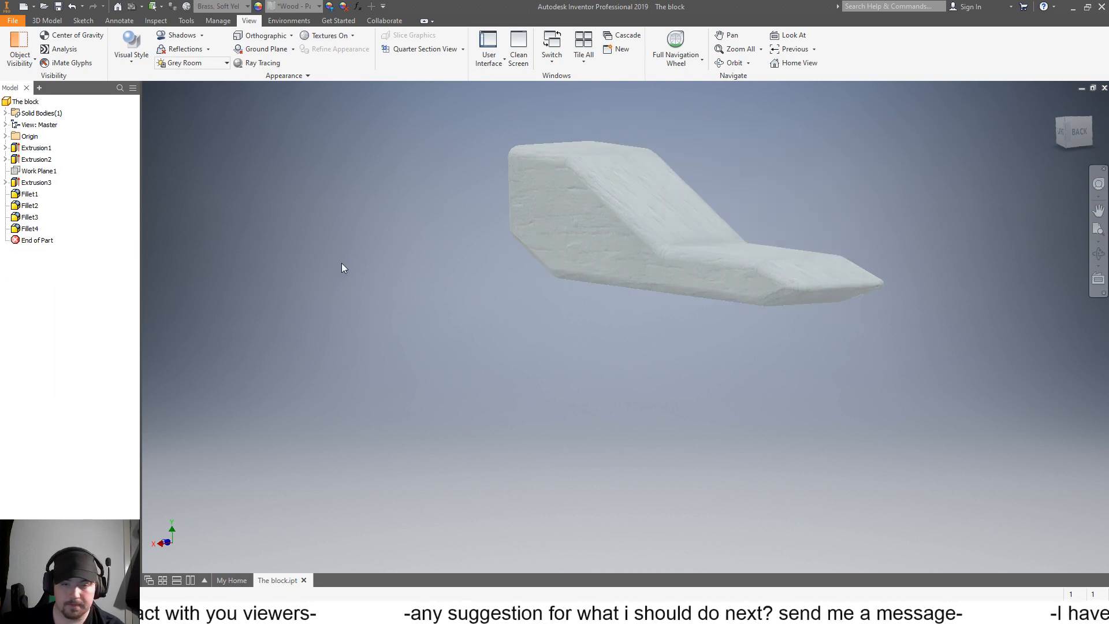
left_click(1066, 120)
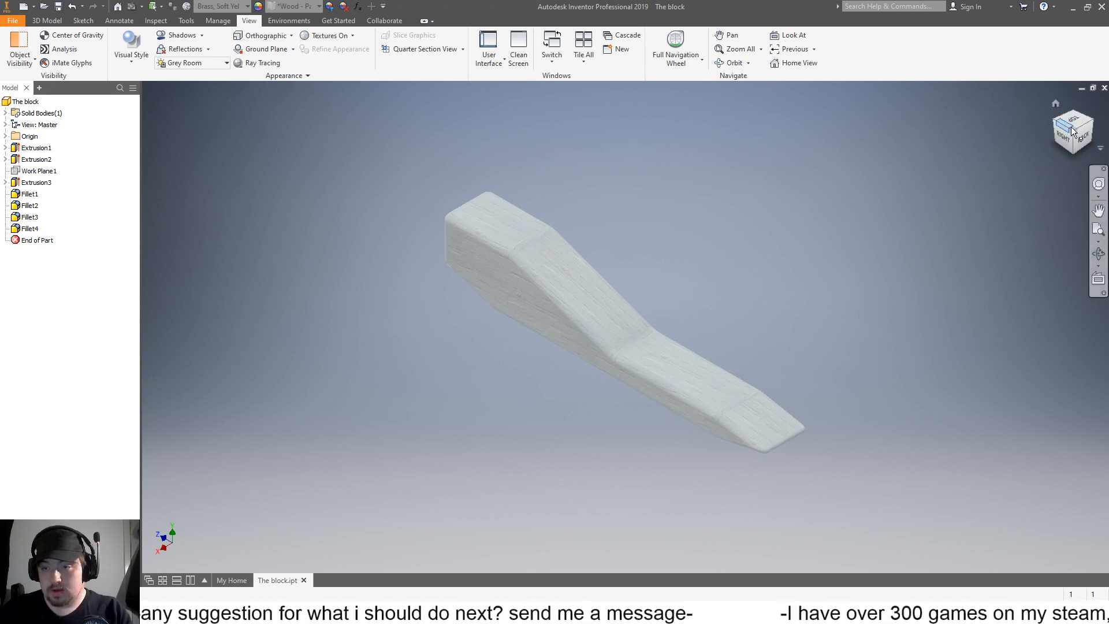
mouse_move(1073, 137)
left_mouse_down()
mouse_move(1076, 102)
mouse_move(1074, 134)
left_mouse_up()
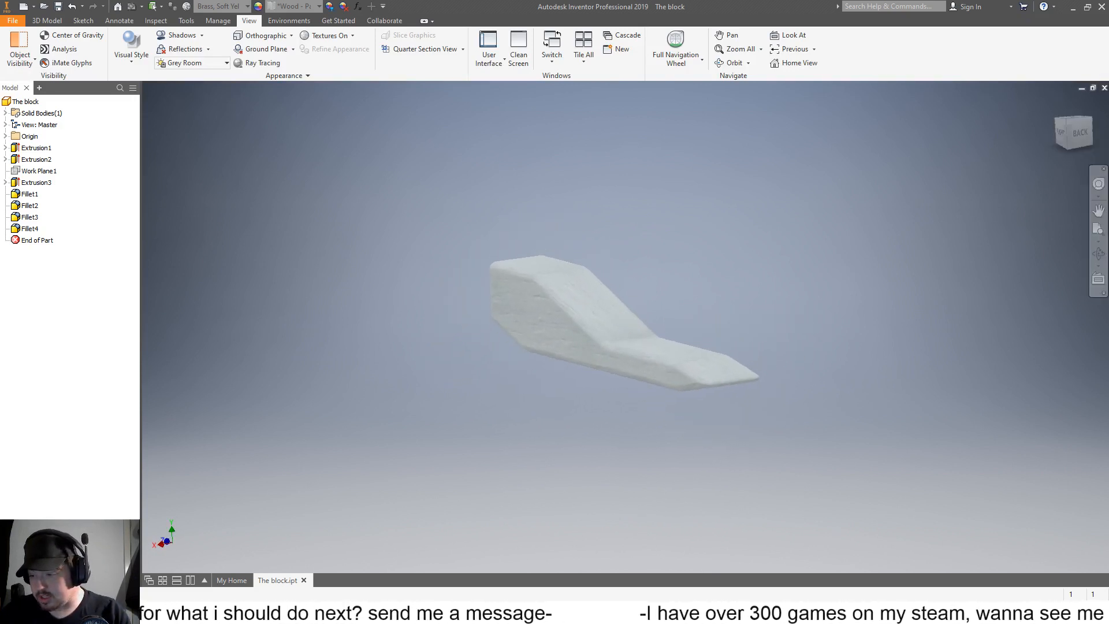
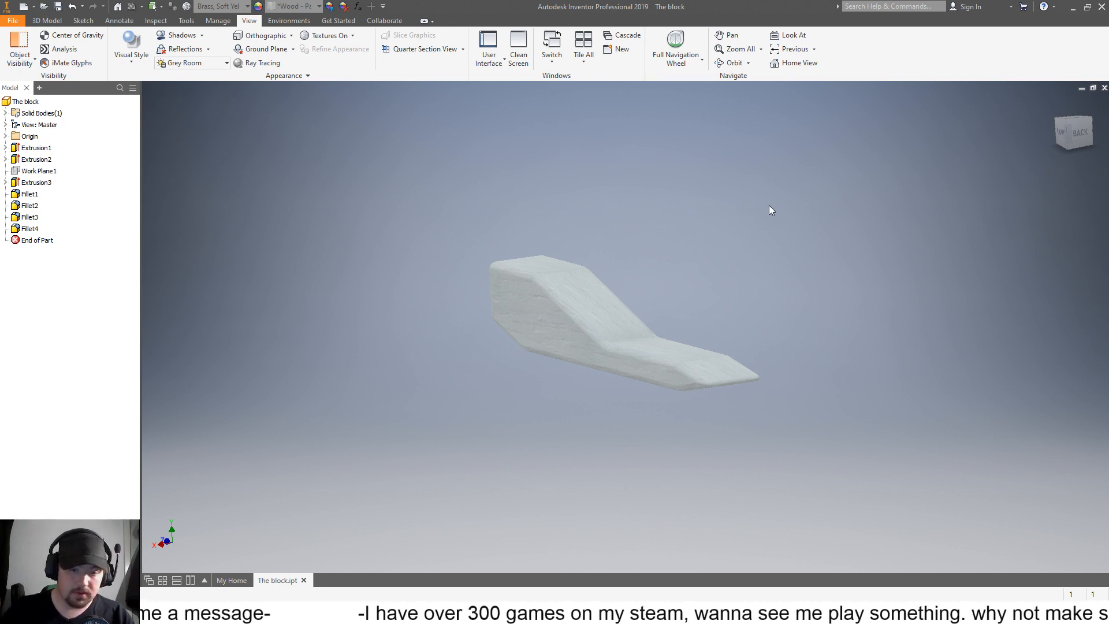
mouse_move(1068, 126)
left_mouse_down()
mouse_move(1089, 113)
mouse_move(1052, 157)
mouse_move(1082, 131)
left_mouse_up()
left_click(1069, 141)
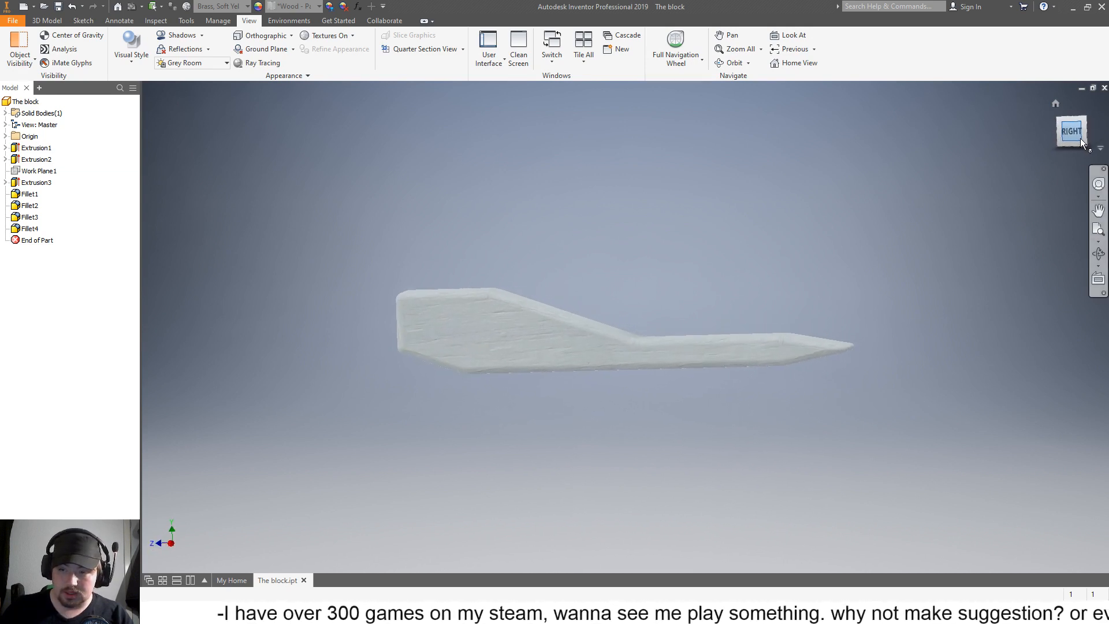
left_click(1081, 134)
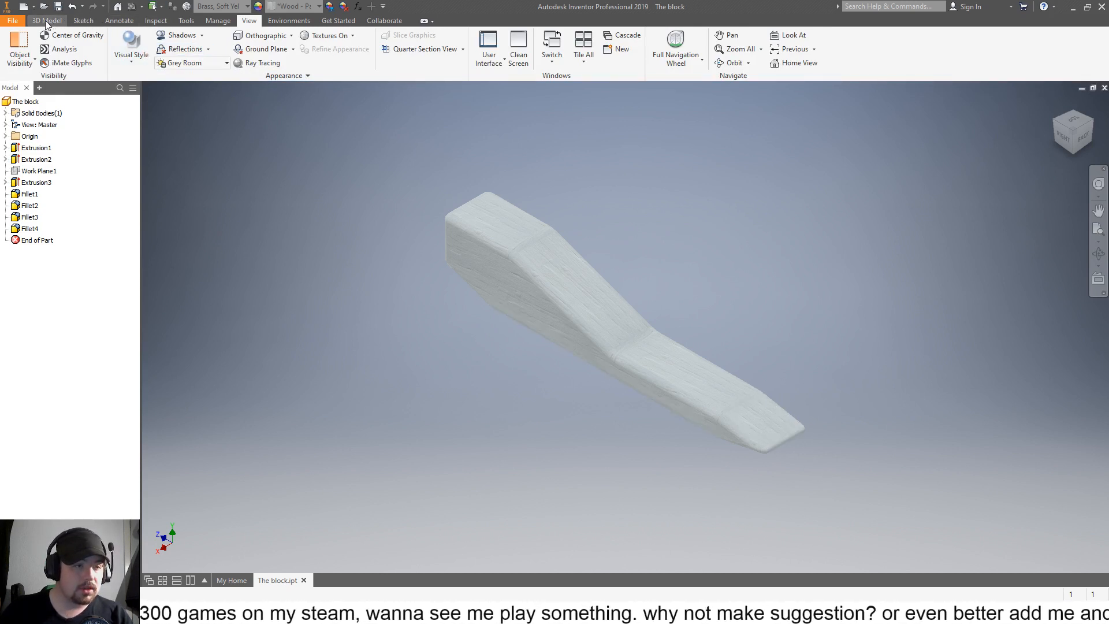
left_click(12, 20)
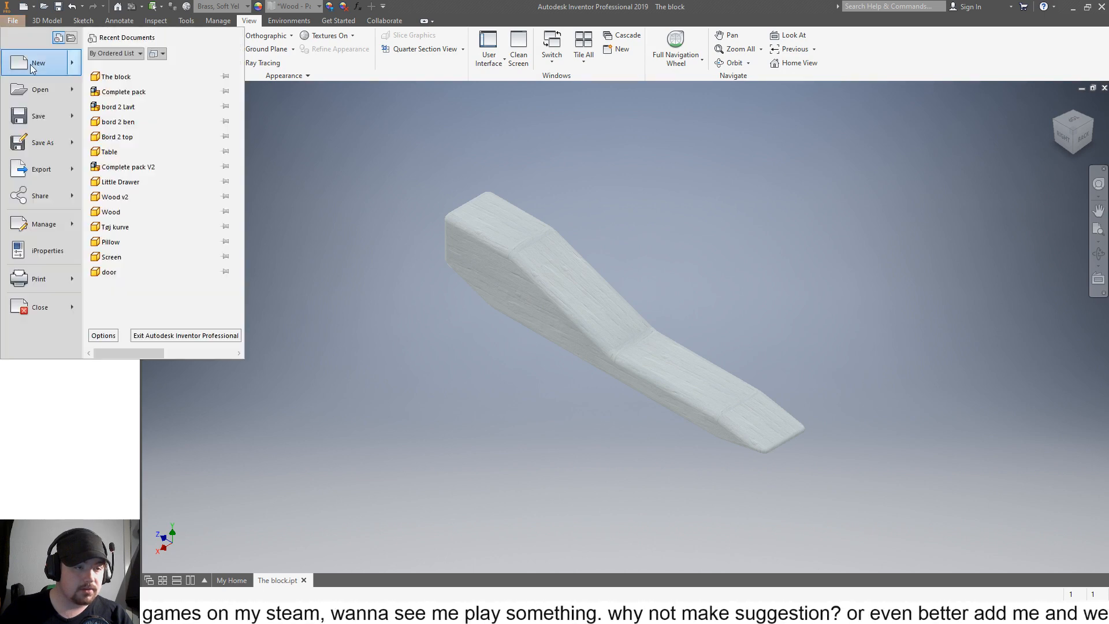
left_click(43, 154)
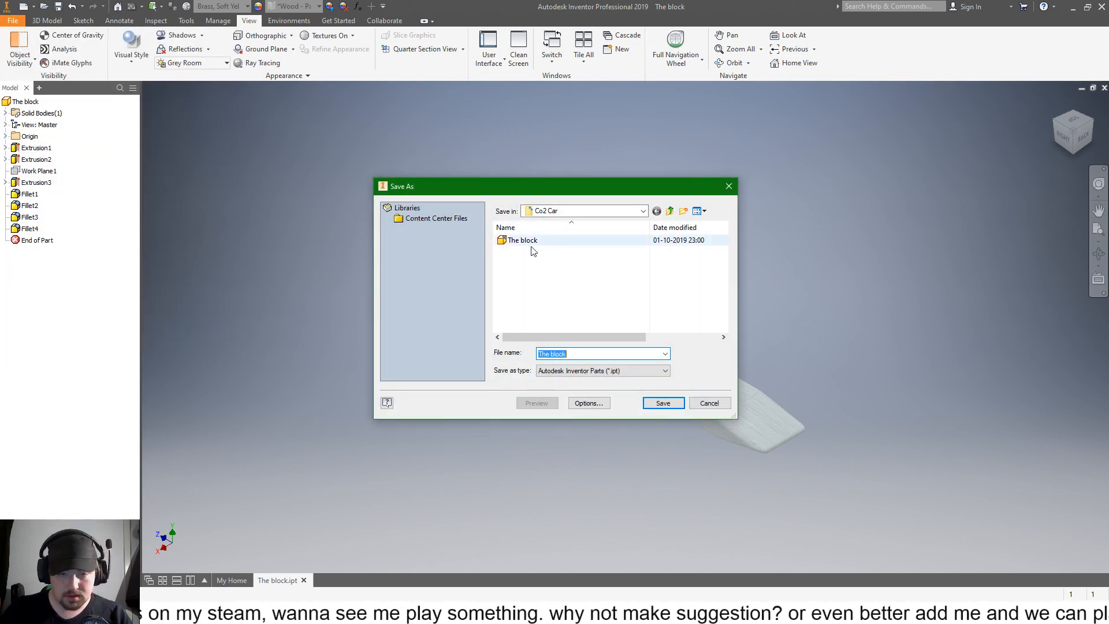
left_click(669, 211)
left_click(669, 211)
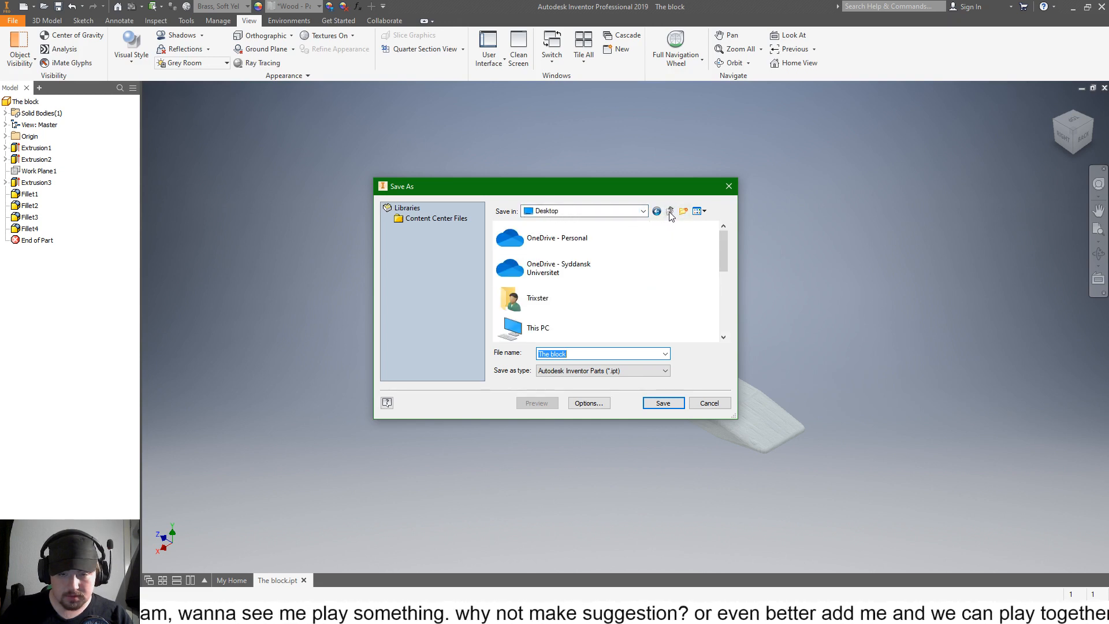
scroll(609, 322, "down", 3)
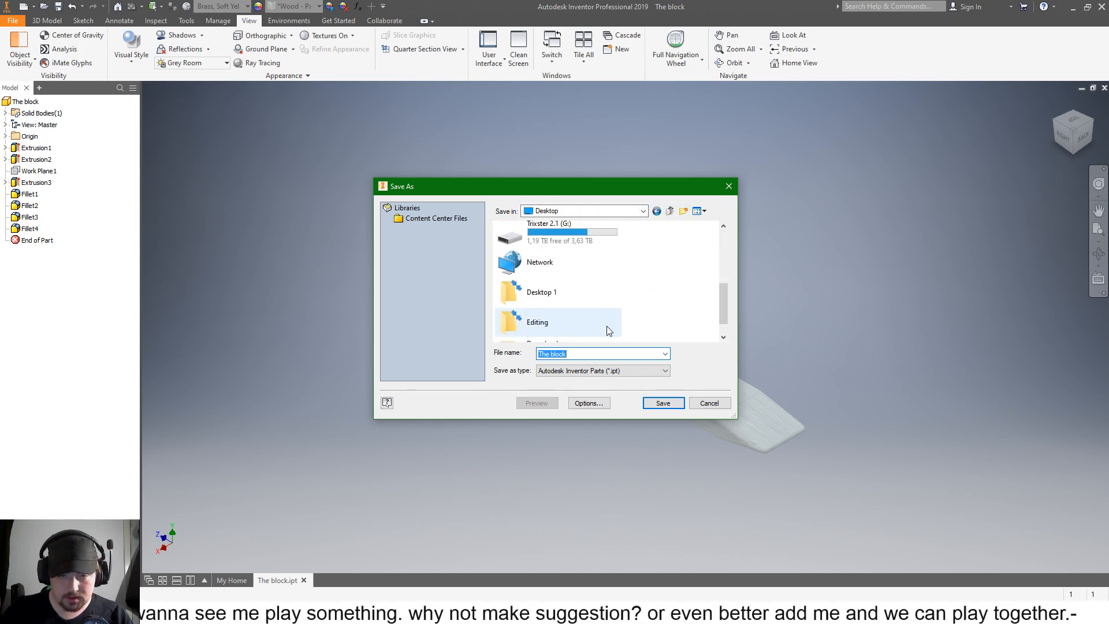
left_click(598, 354)
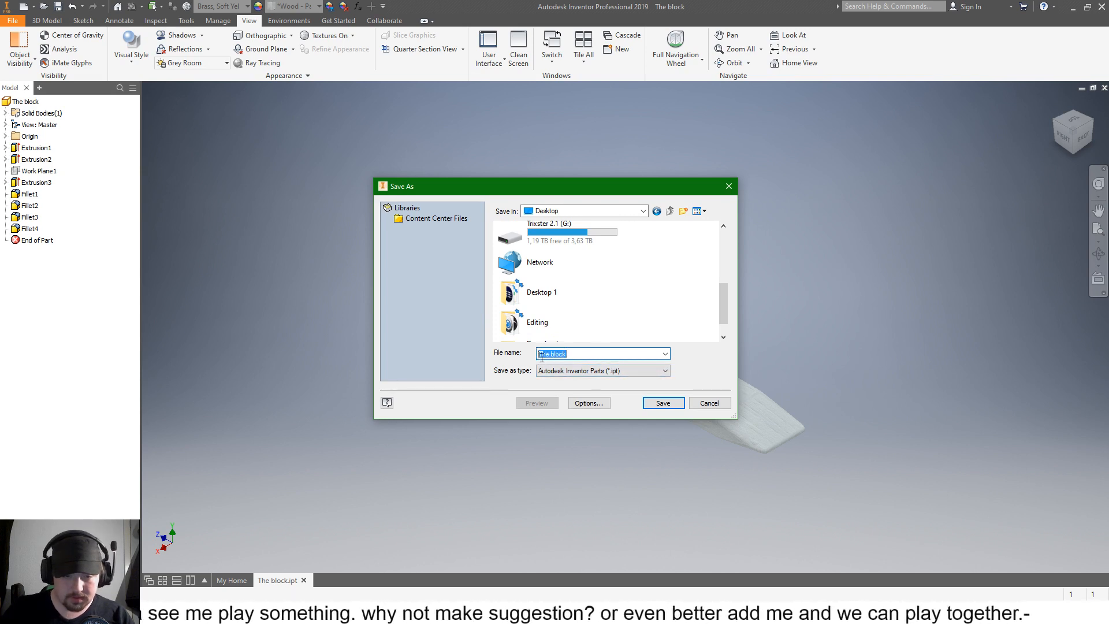
type("Co2 Car")
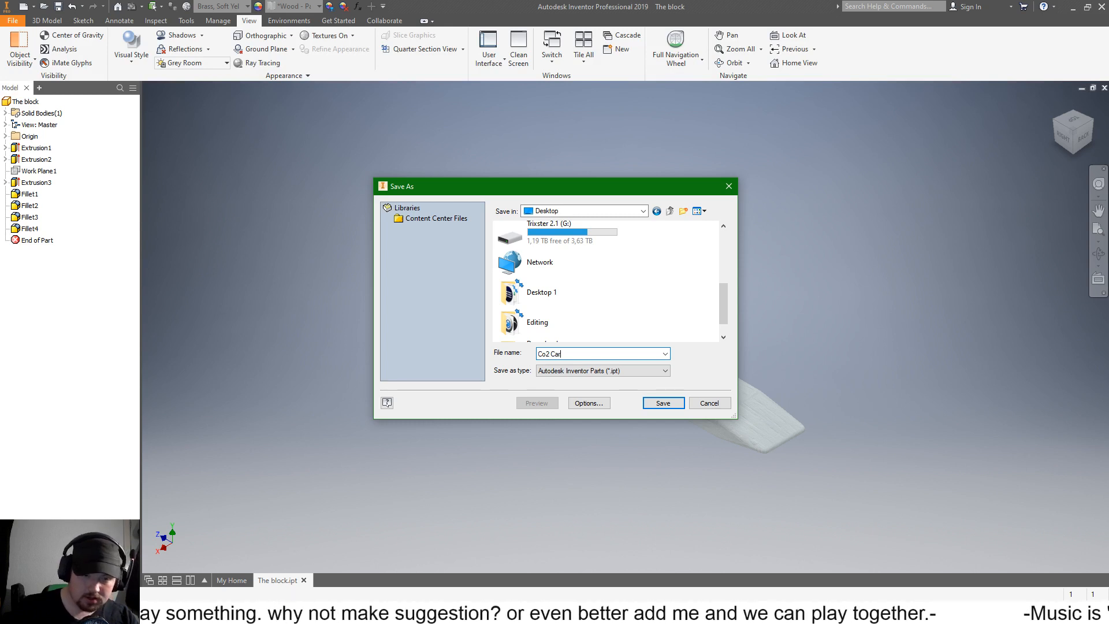
left_click(621, 374)
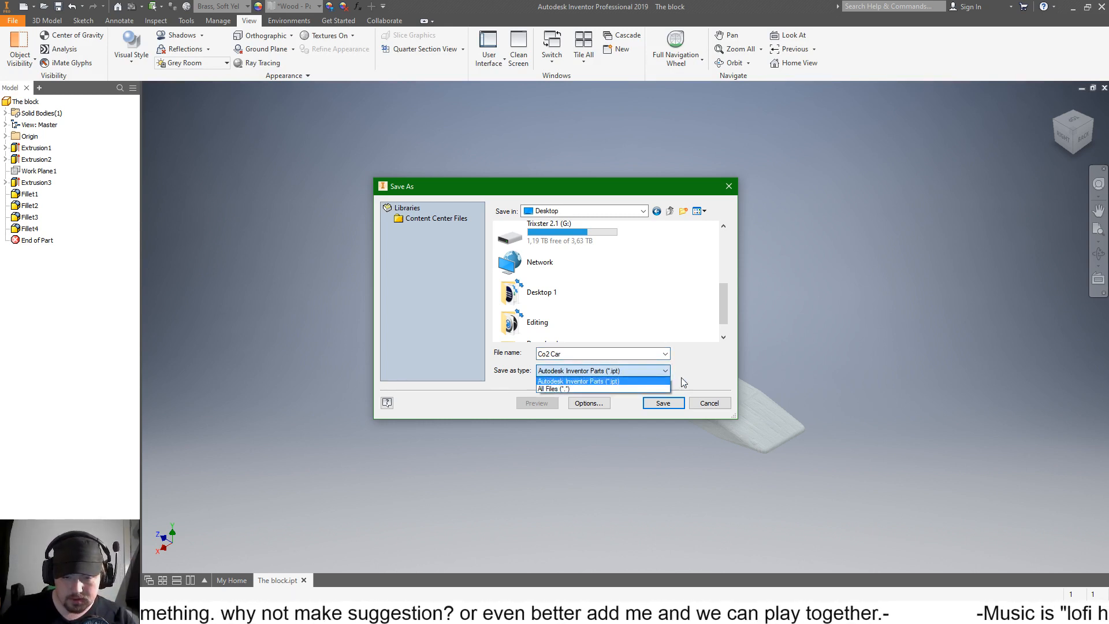
left_click(708, 404)
left_click(709, 403)
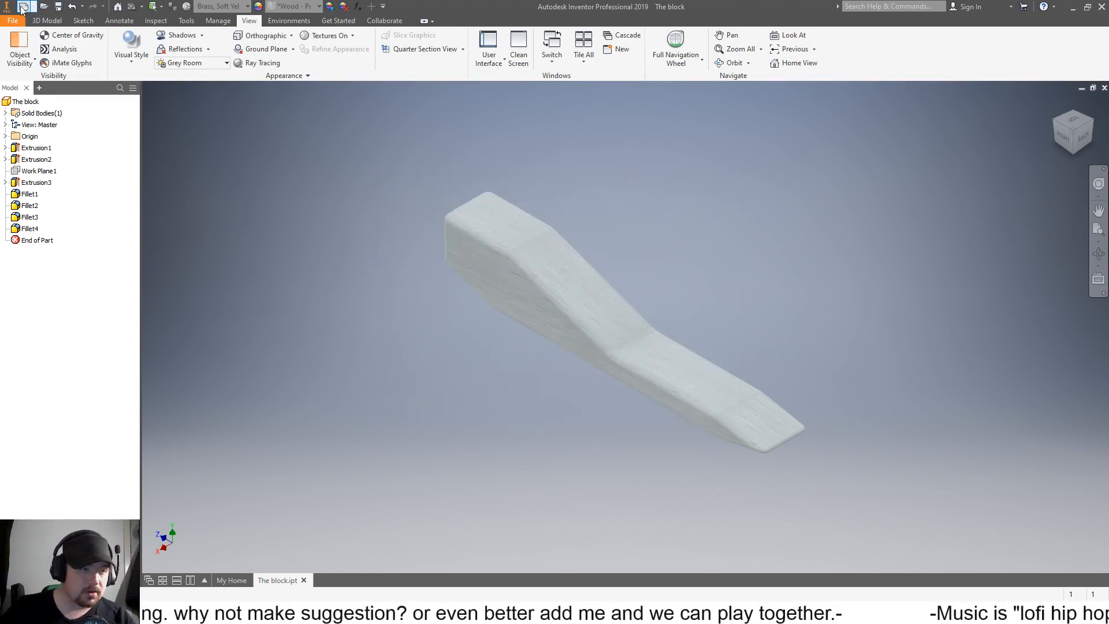
Step: Export the part to the Desktop as an STL file named Co2 Car
left_click(12, 21)
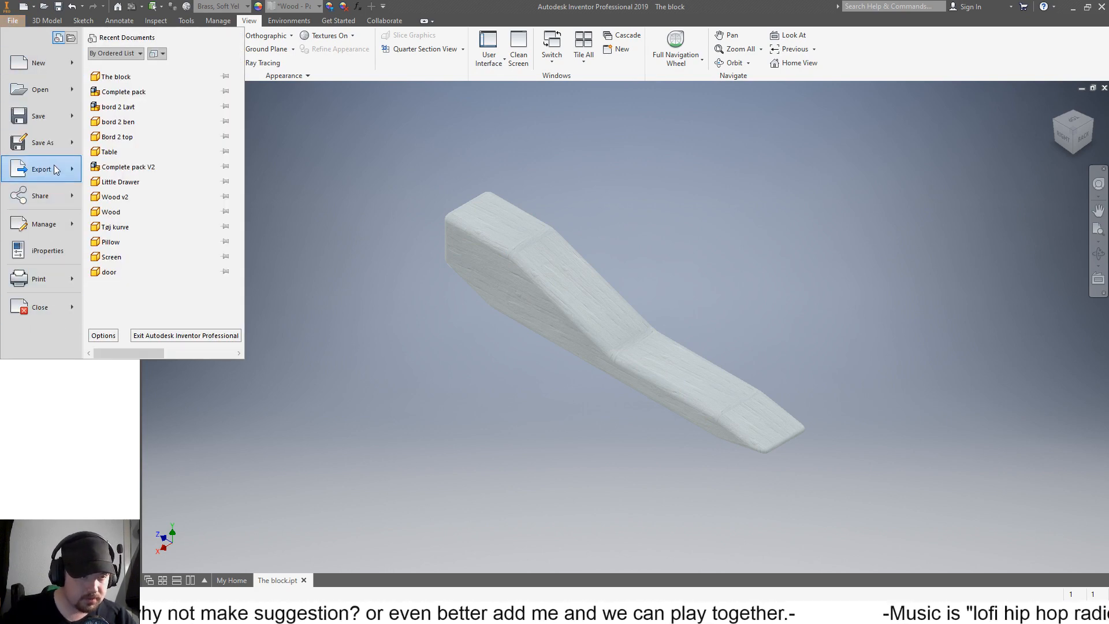
mouse_move(63, 167)
left_click(130, 174)
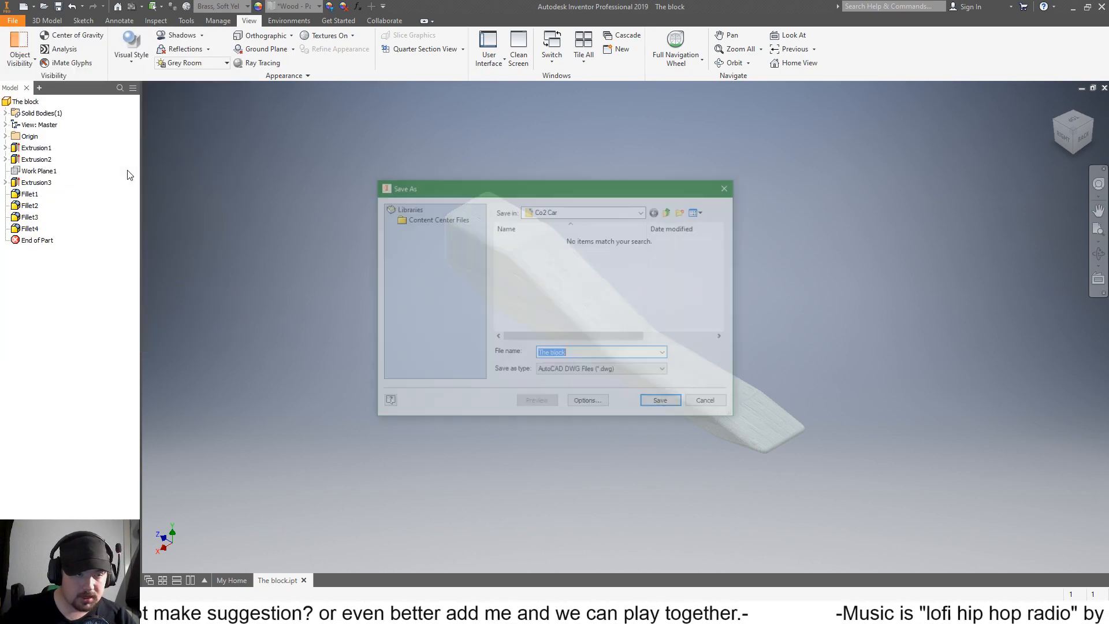
left_click(669, 212)
left_click(670, 212)
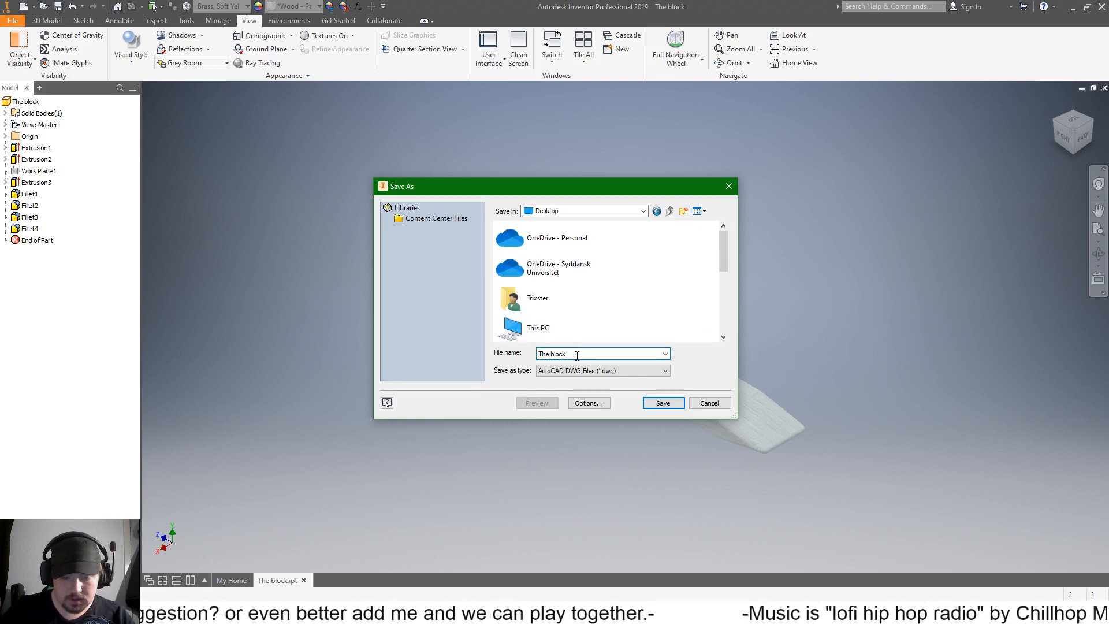
type("Co2 Car")
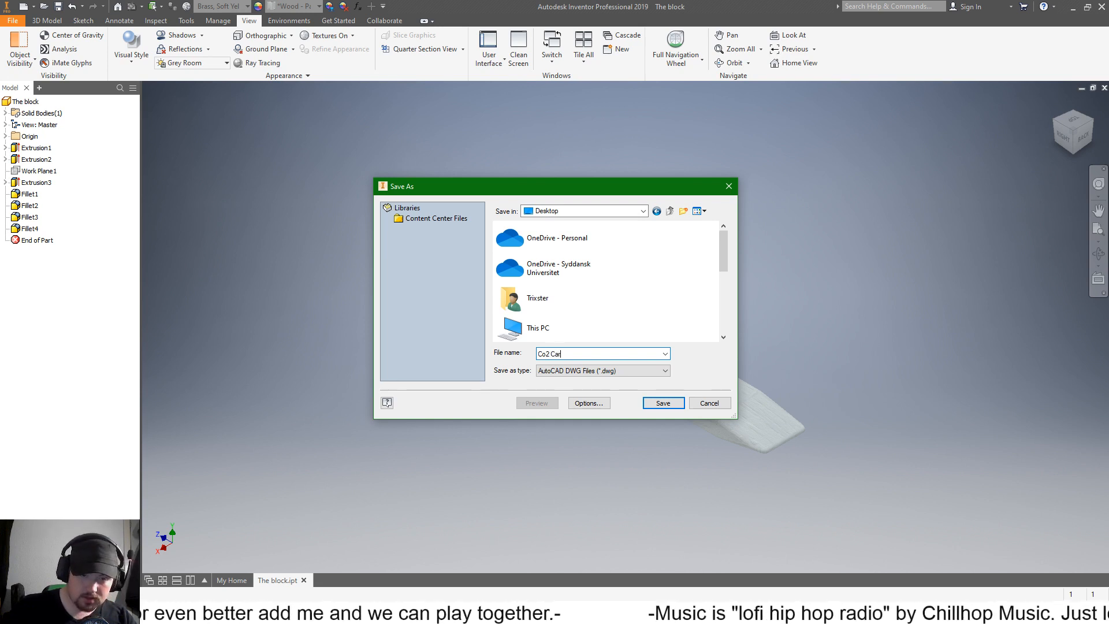
left_click(612, 371)
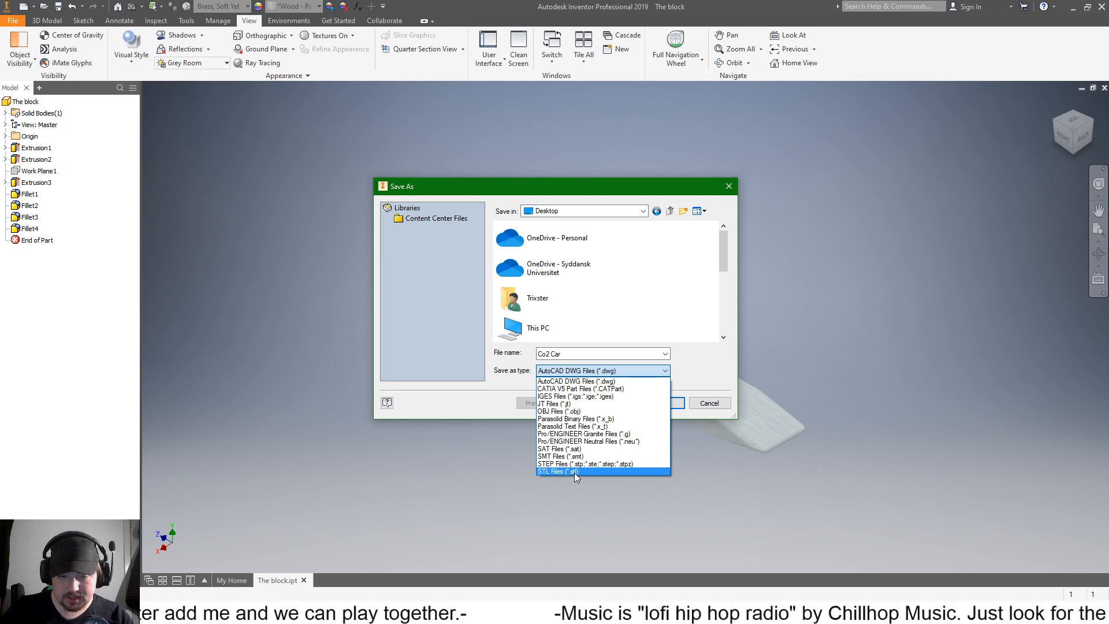
left_click(574, 472)
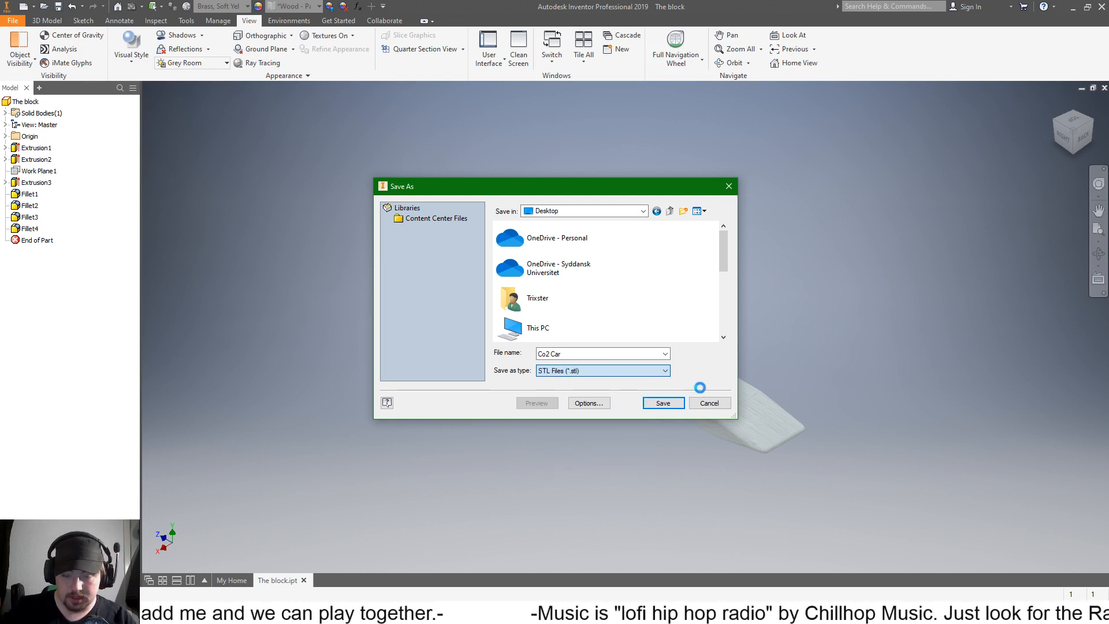
left_click(663, 403)
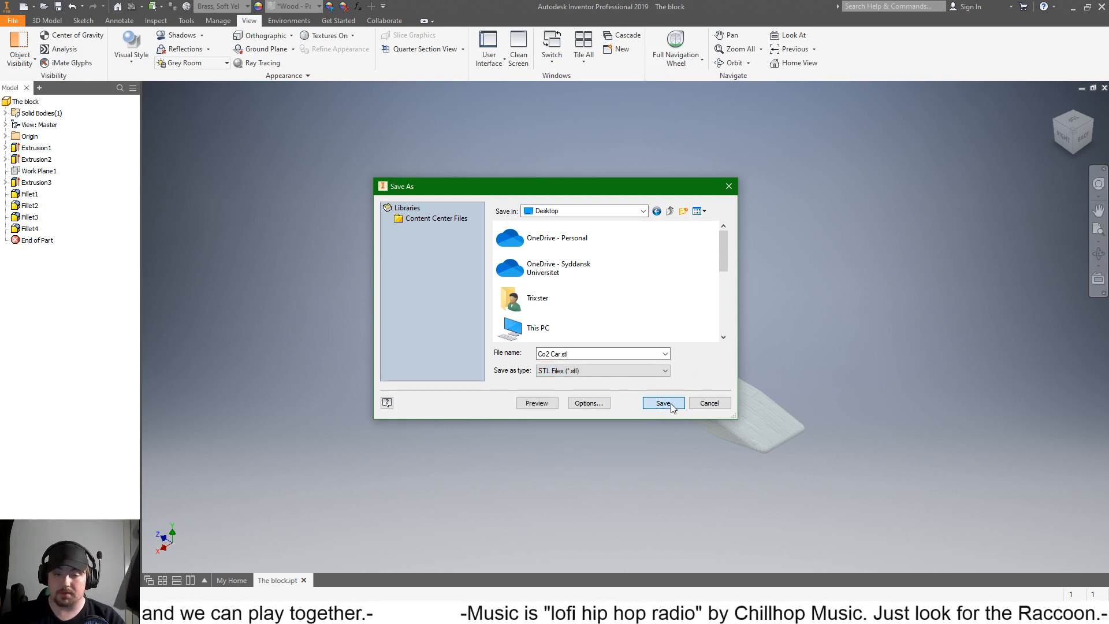
left_click(663, 403)
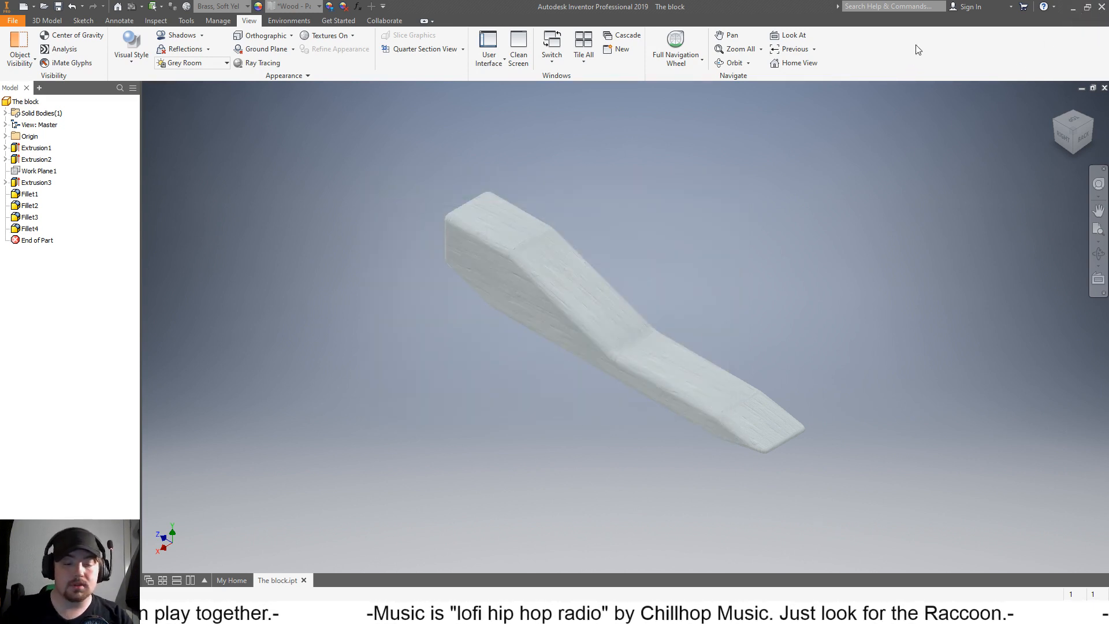
Step: Launch Autodesk Flow Design from the desktop, move its sign-in window off the screen, and return to Inventor
left_click(1073, 9)
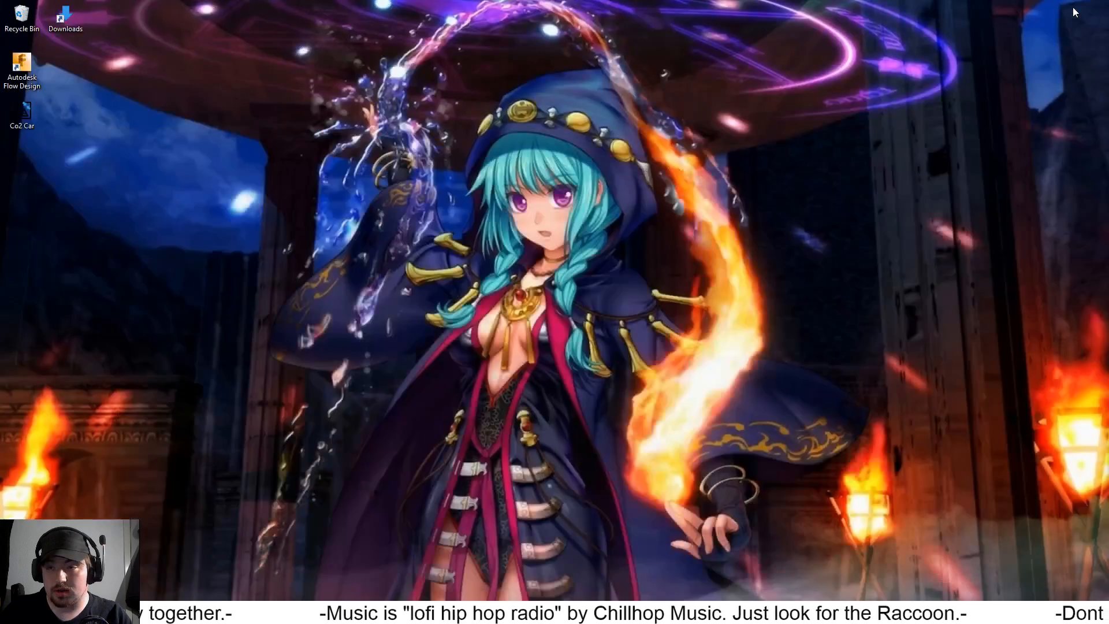
double_click(20, 65)
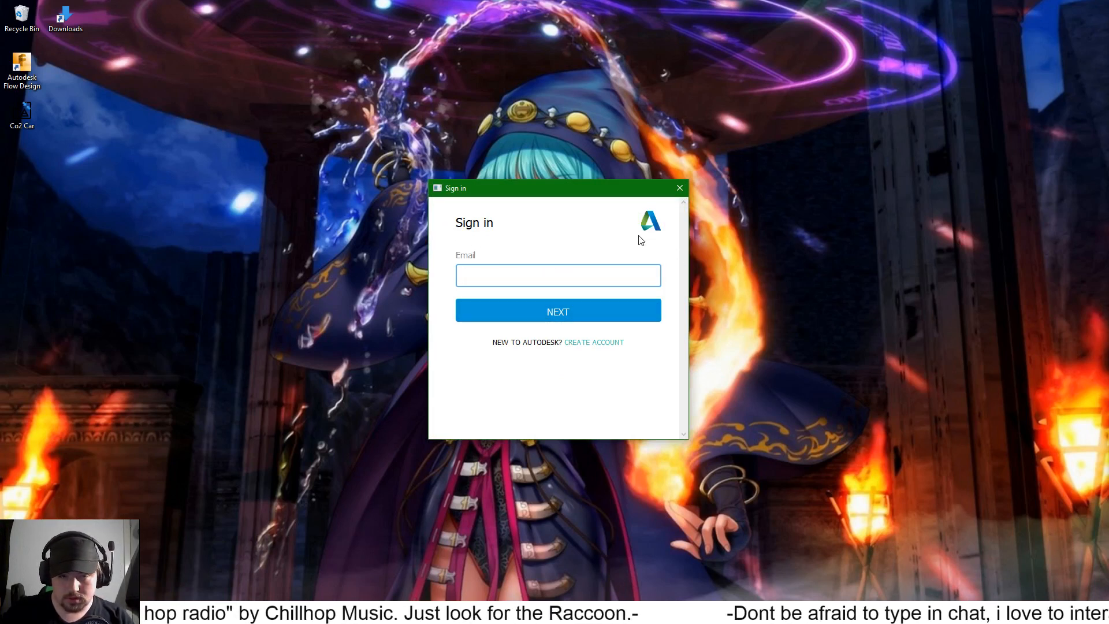
left_click_drag(592, 184, 1108, 312)
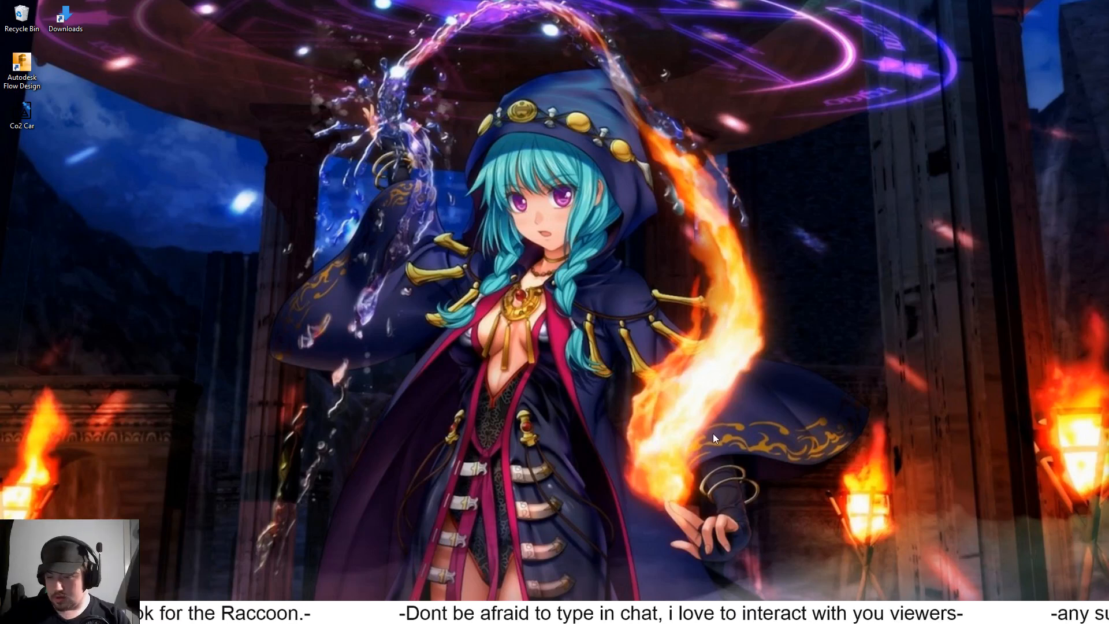
key("alt+Tab")
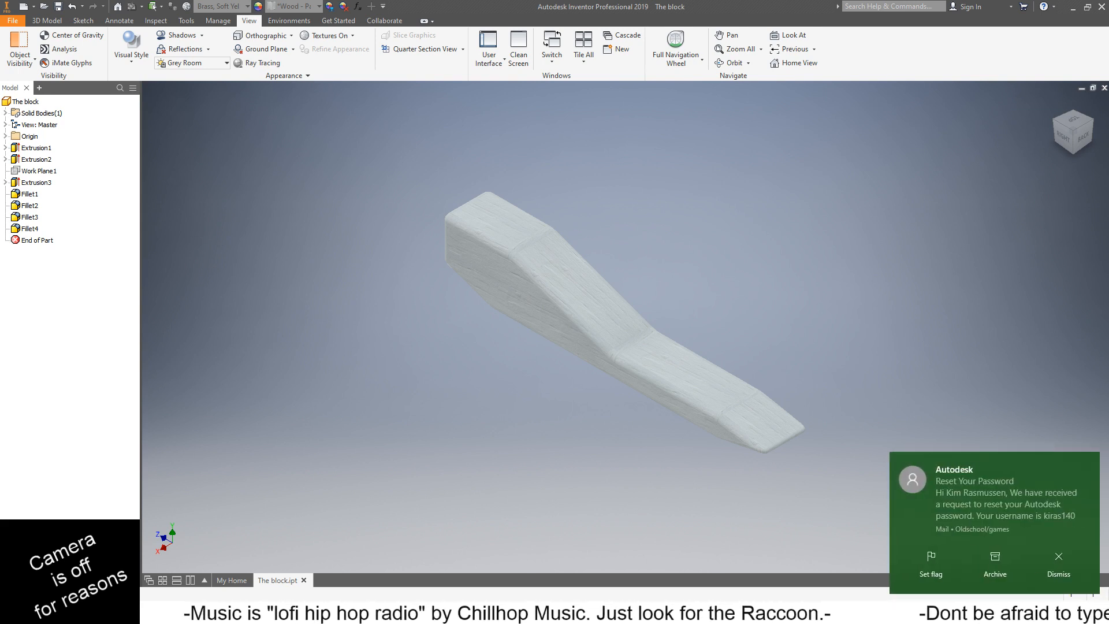
left_click_drag(1011, 458, 1108, 462)
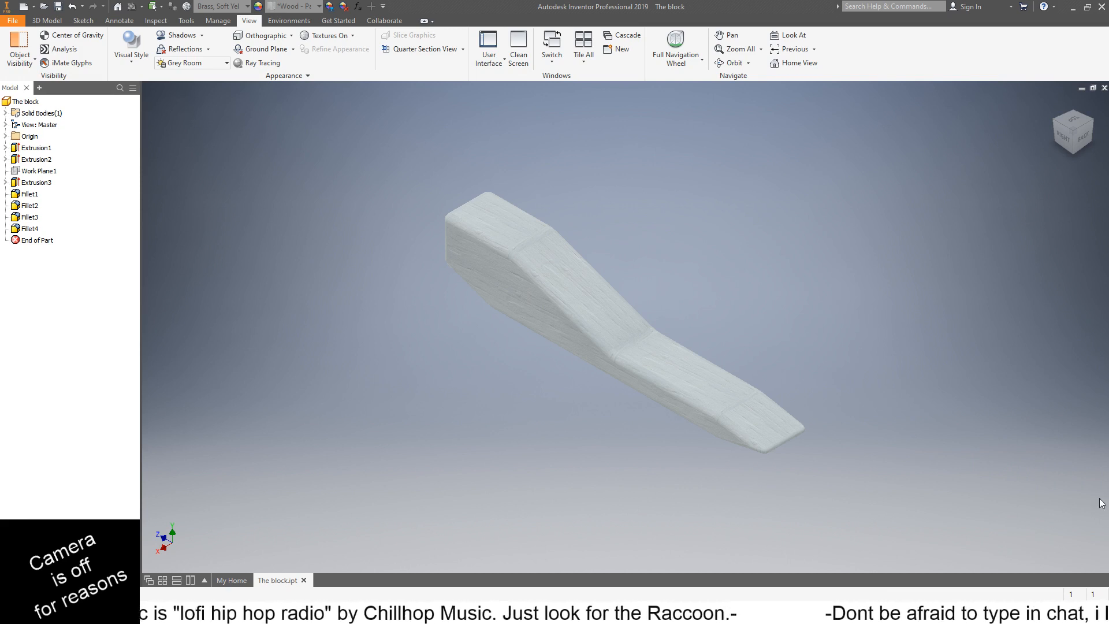
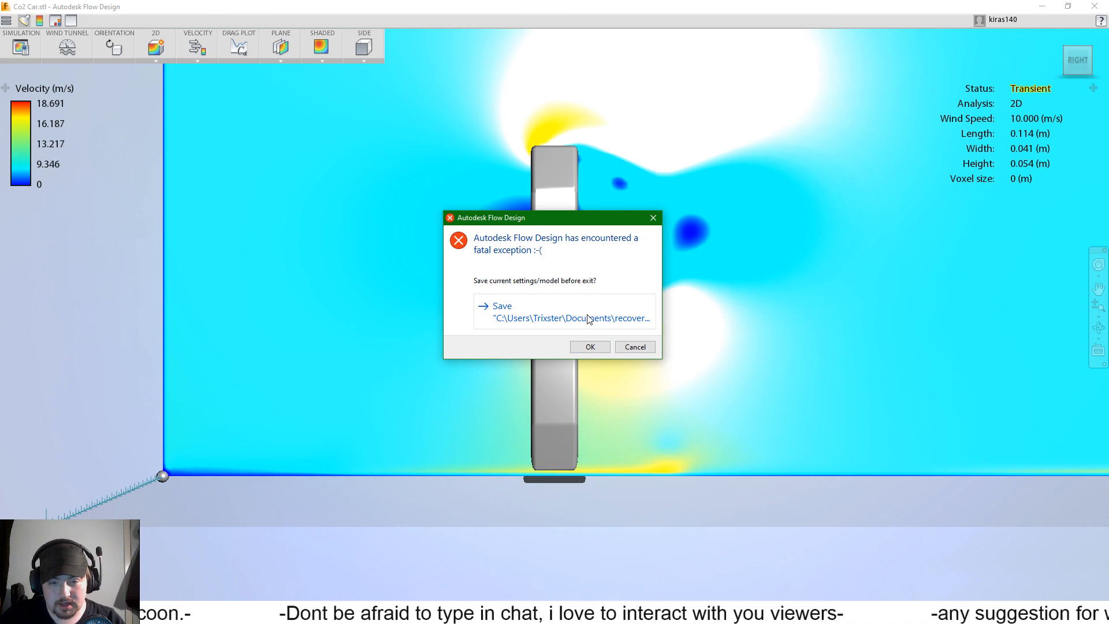
Step: Close the Flow Design error dialog and agree to exit the application
left_click(595, 348)
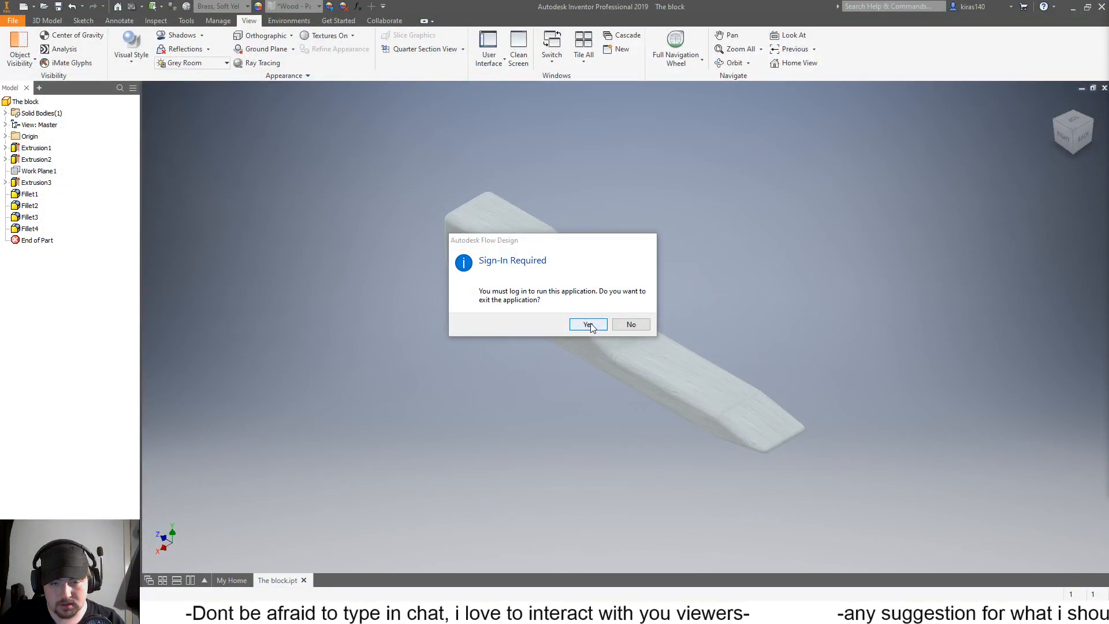
left_click(589, 325)
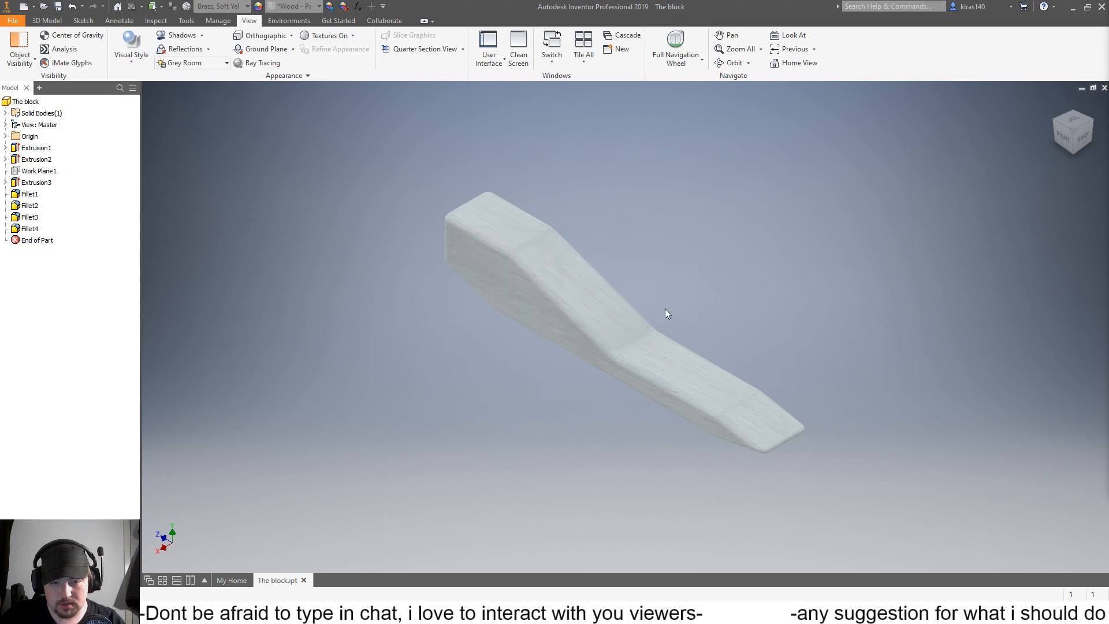
Step: Relaunch Autodesk Flow Design from the desktop and import the local Co2 Car STL file from the Desktop folder
left_click(1069, 8)
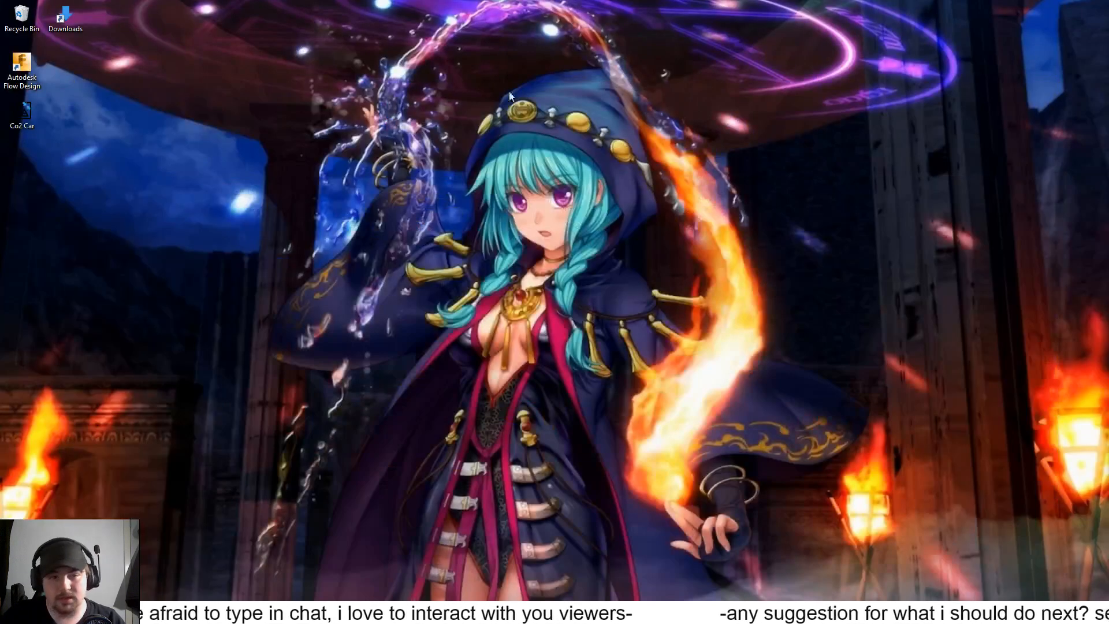
double_click(23, 69)
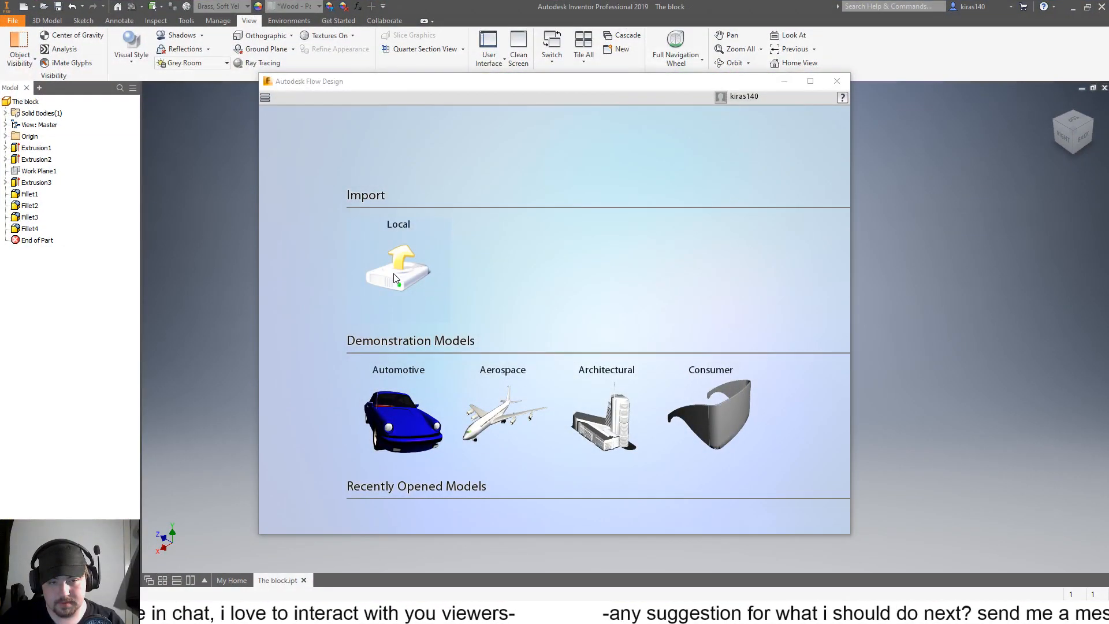
left_click(390, 279)
left_click(384, 195)
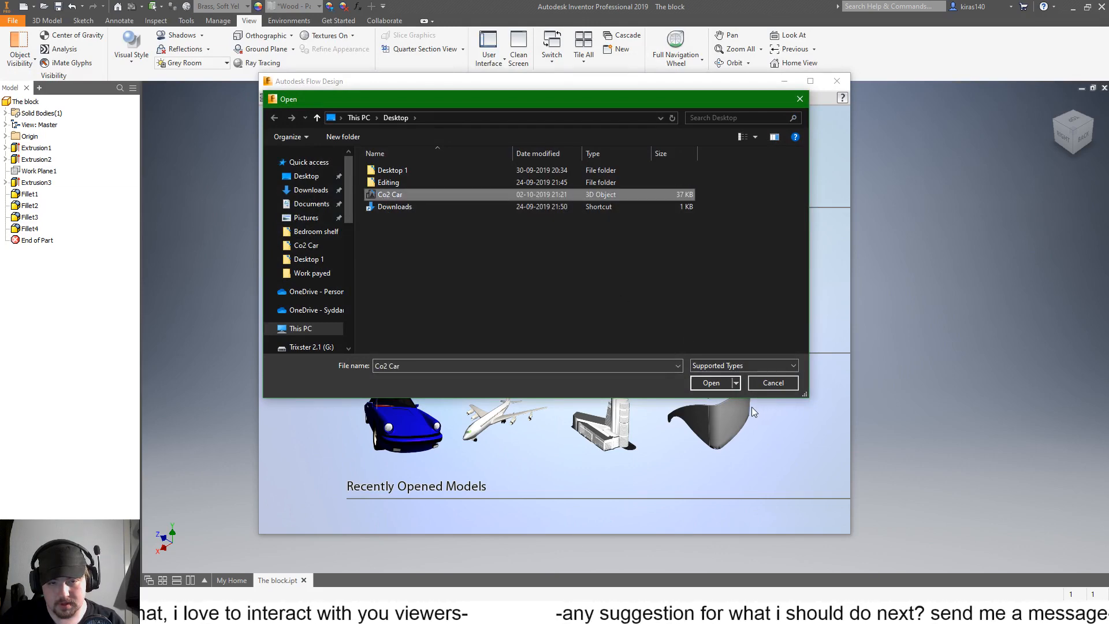
left_click(709, 383)
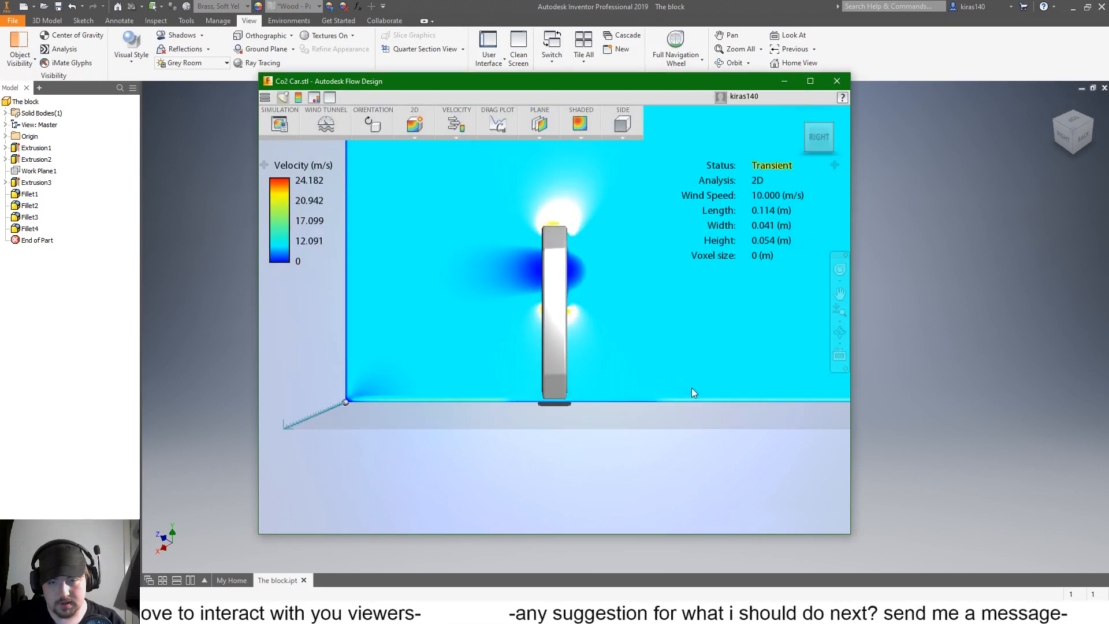
Step: Lay the car lengthwise in the wind tunnel by setting its orientation to 90° about X and 90° about Y
mouse_move(820, 136)
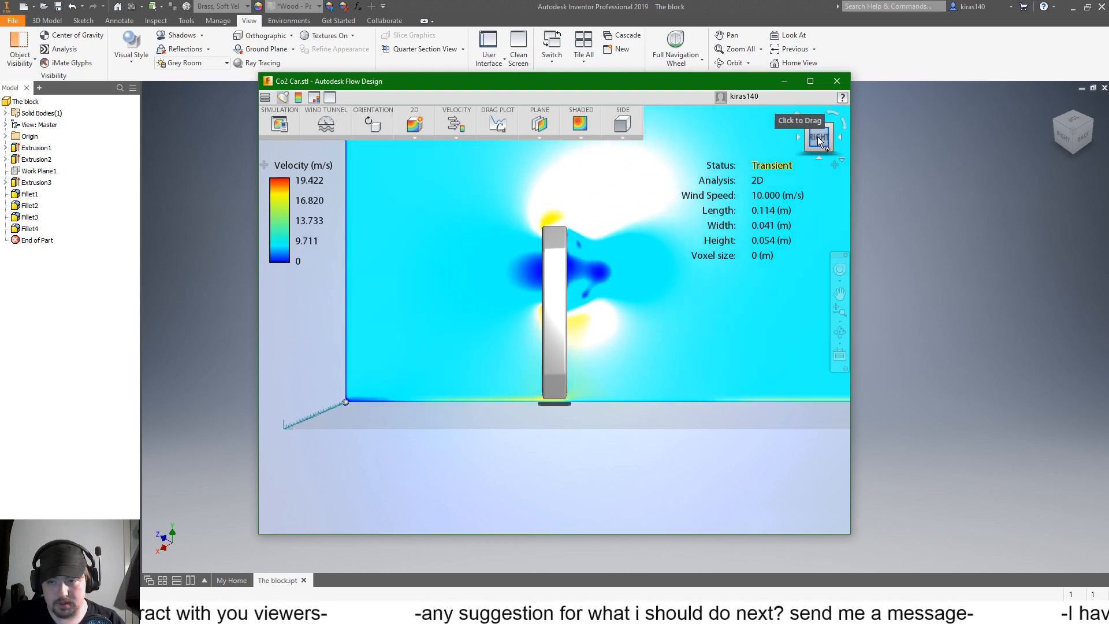
left_click(818, 137)
left_click(832, 127)
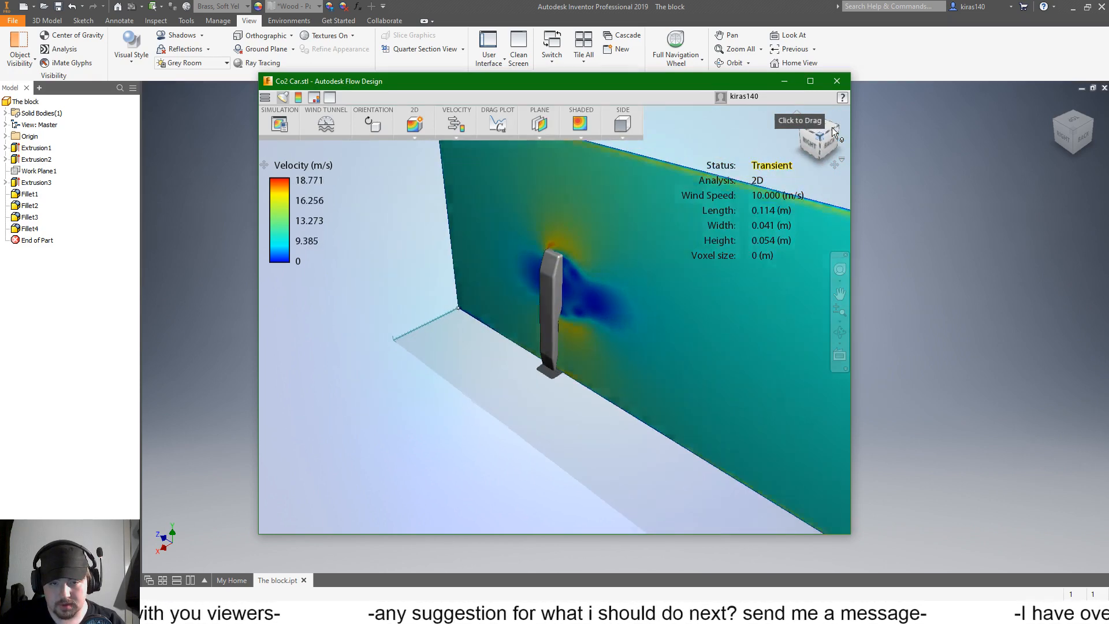
left_click(833, 131)
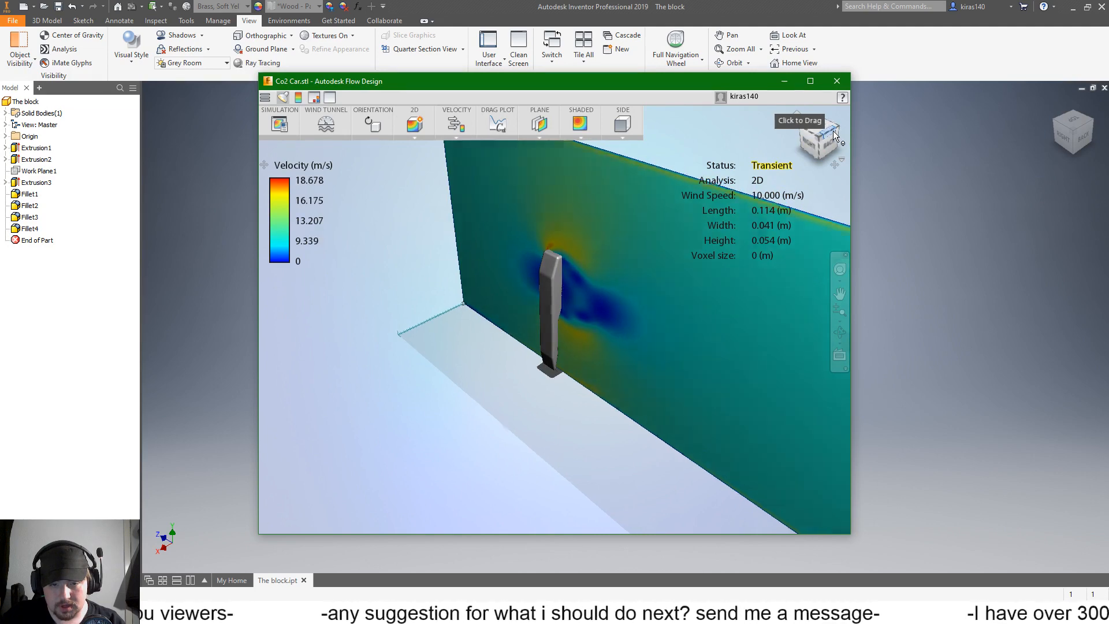
left_click(827, 136)
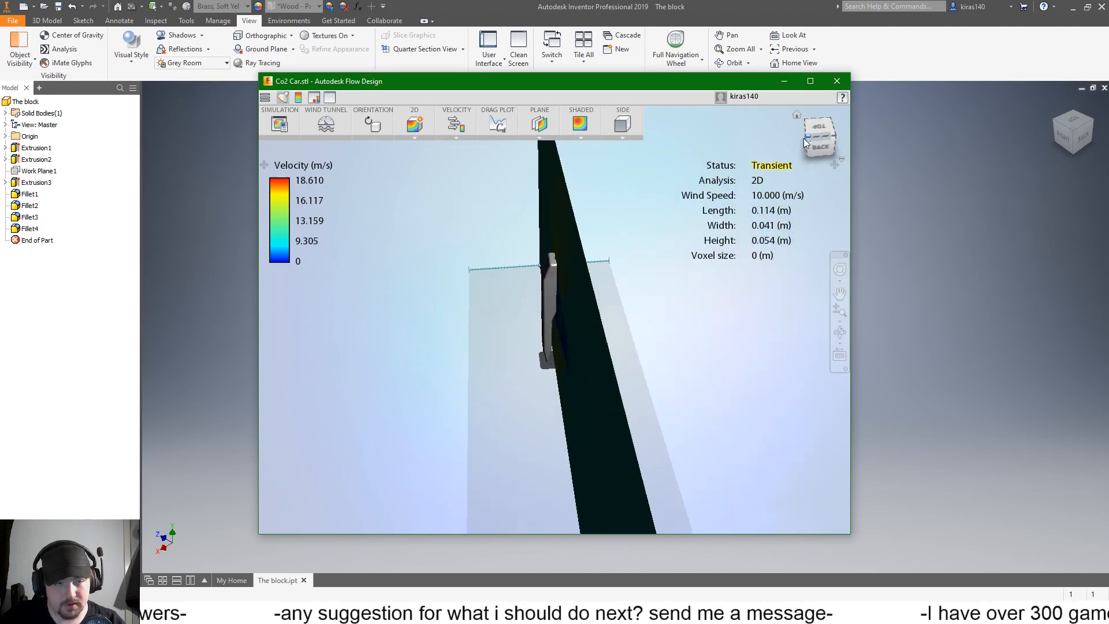
left_click(367, 126)
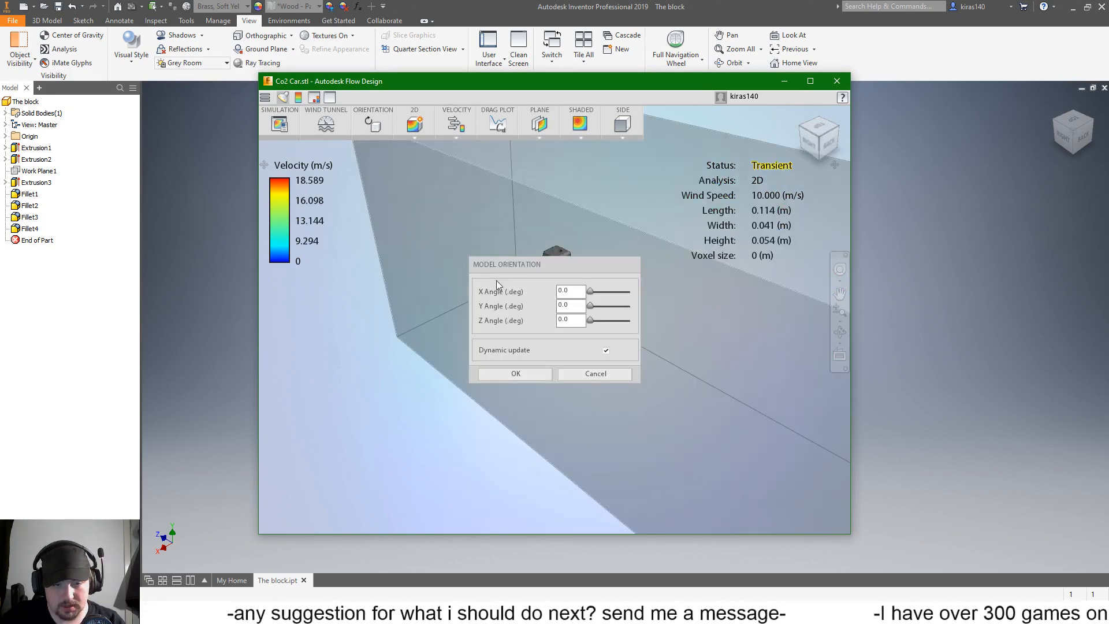
left_click_drag(574, 261, 400, 288)
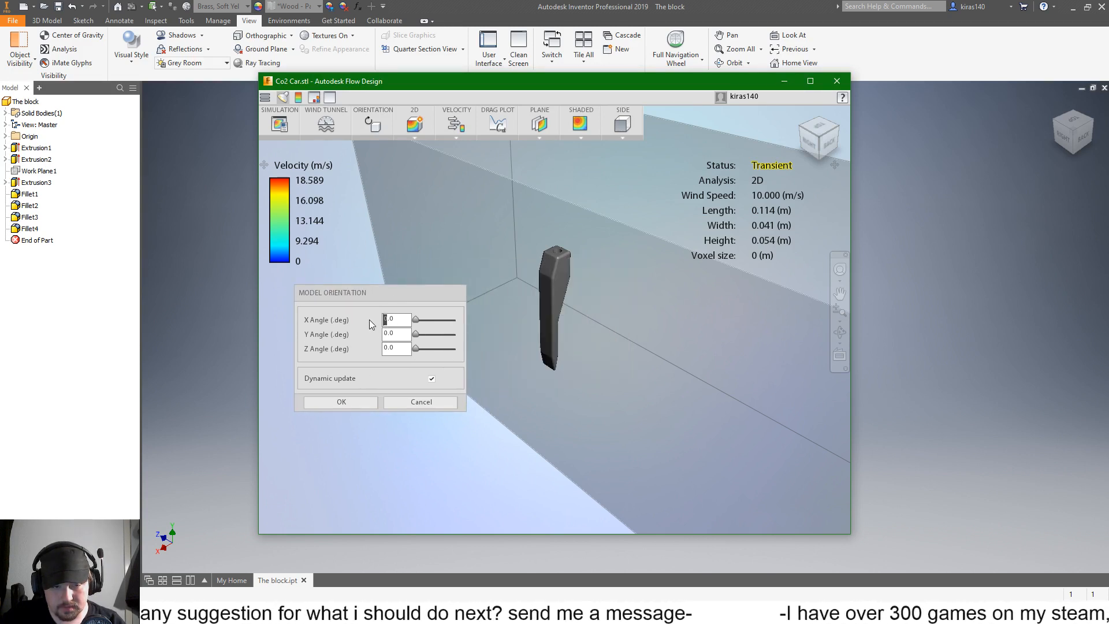
type("90")
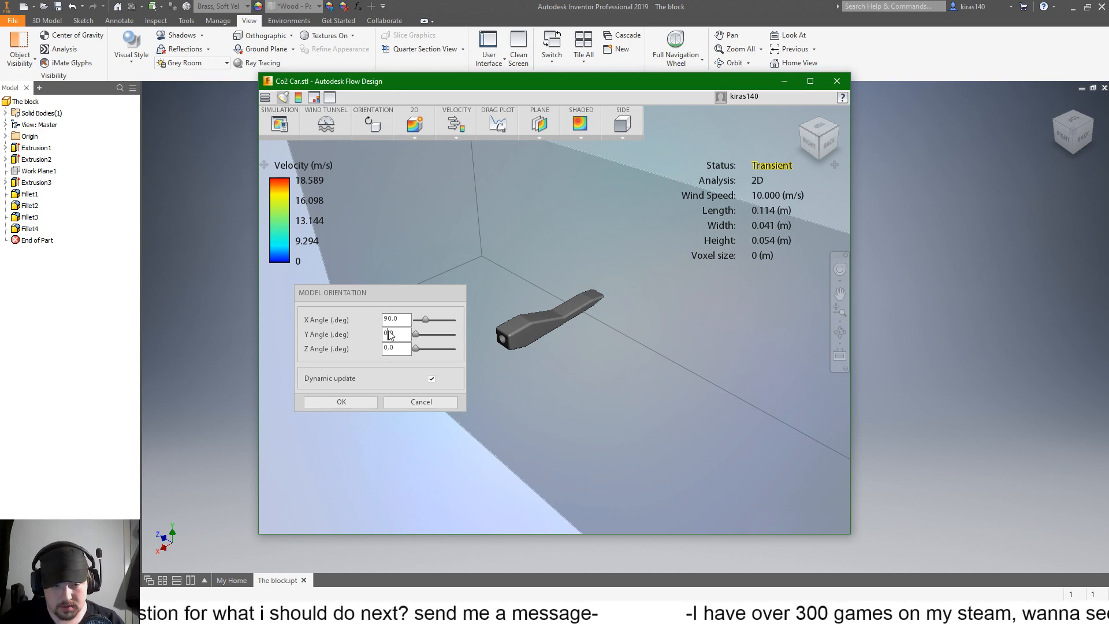
type("90")
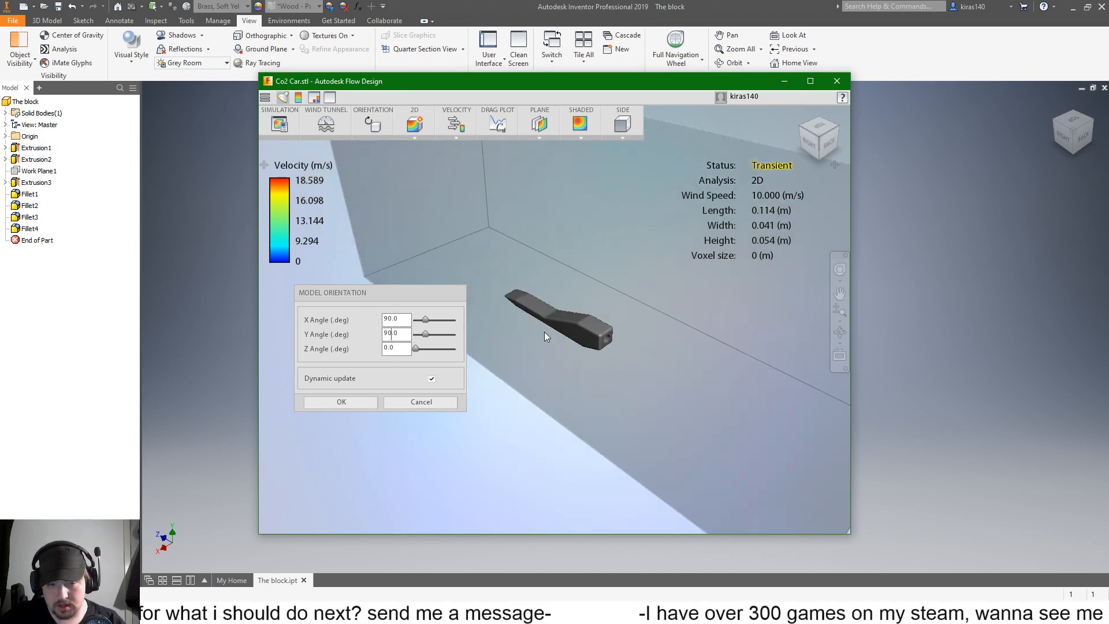
left_click(340, 402)
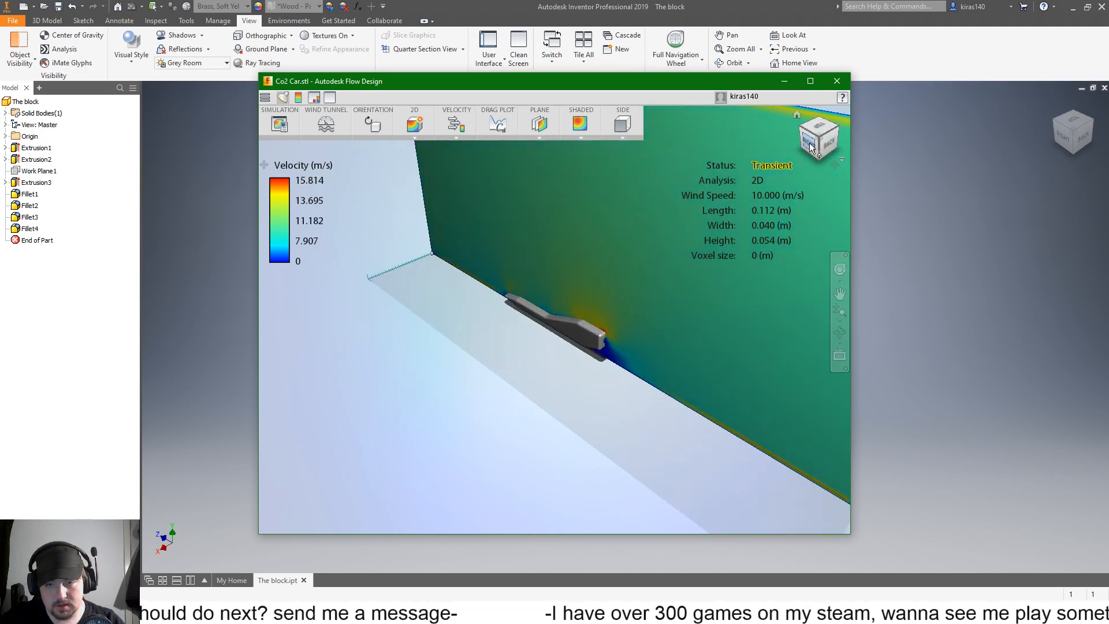
Step: Lower the simulation resolution to 50% and apply the simulation settings
left_click(810, 139)
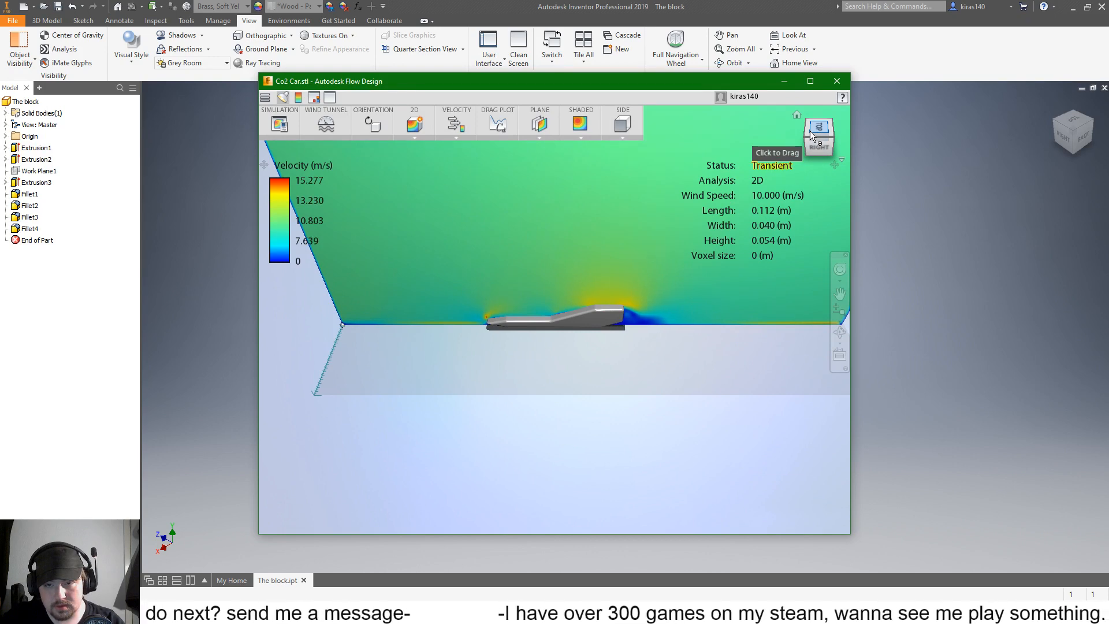
mouse_move(808, 140)
left_mouse_down()
mouse_move(821, 149)
mouse_move(819, 85)
left_mouse_up()
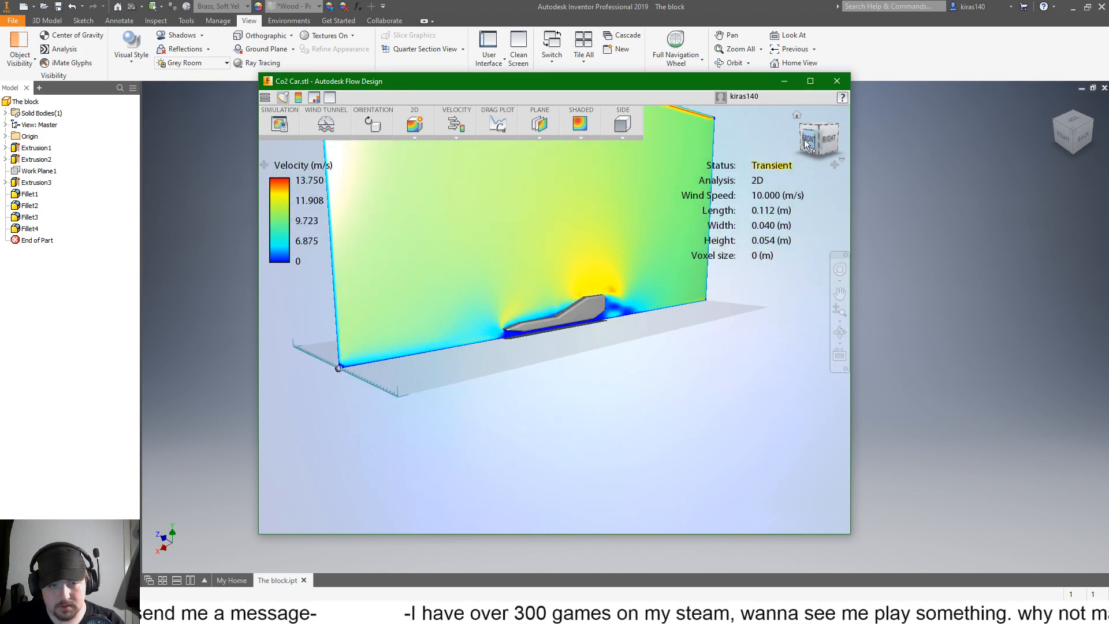
left_click(283, 125)
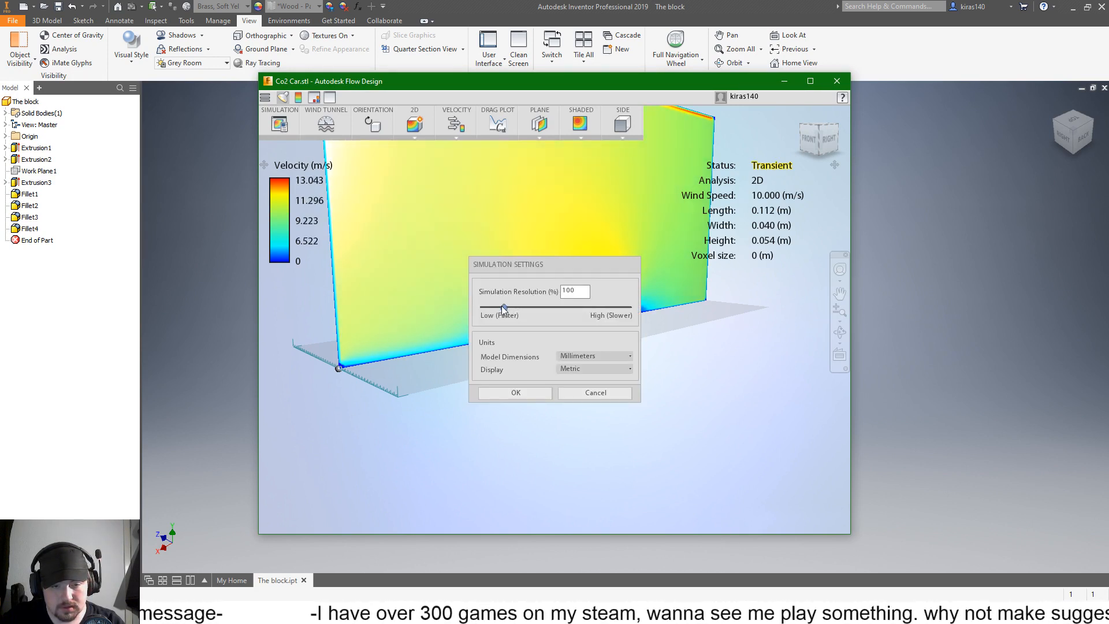
left_click_drag(505, 307, 484, 306)
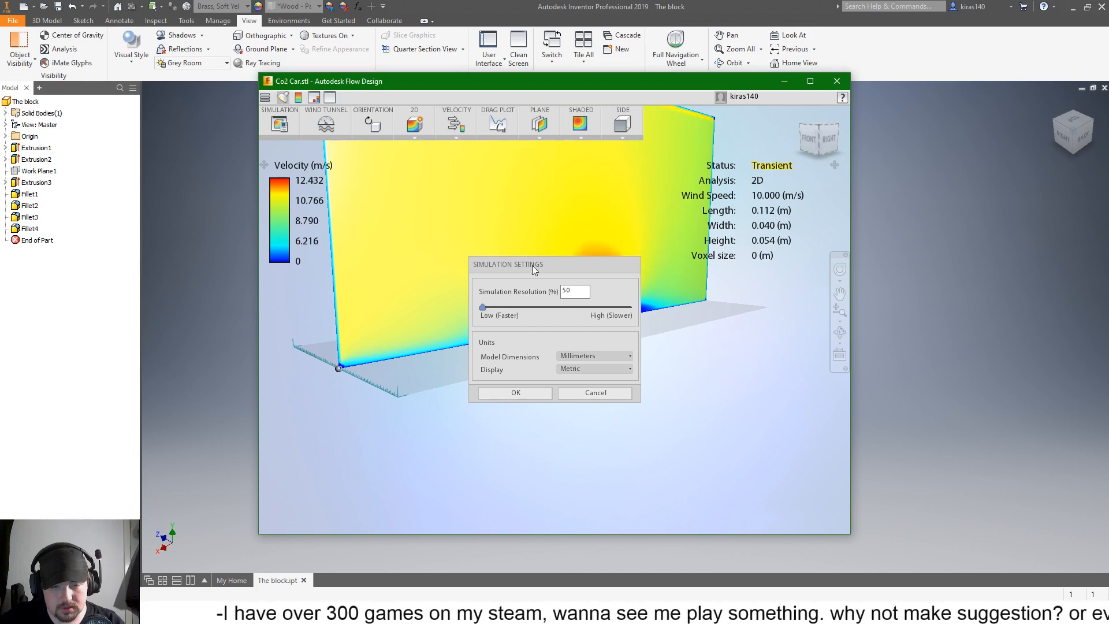
left_click_drag(532, 265, 672, 347)
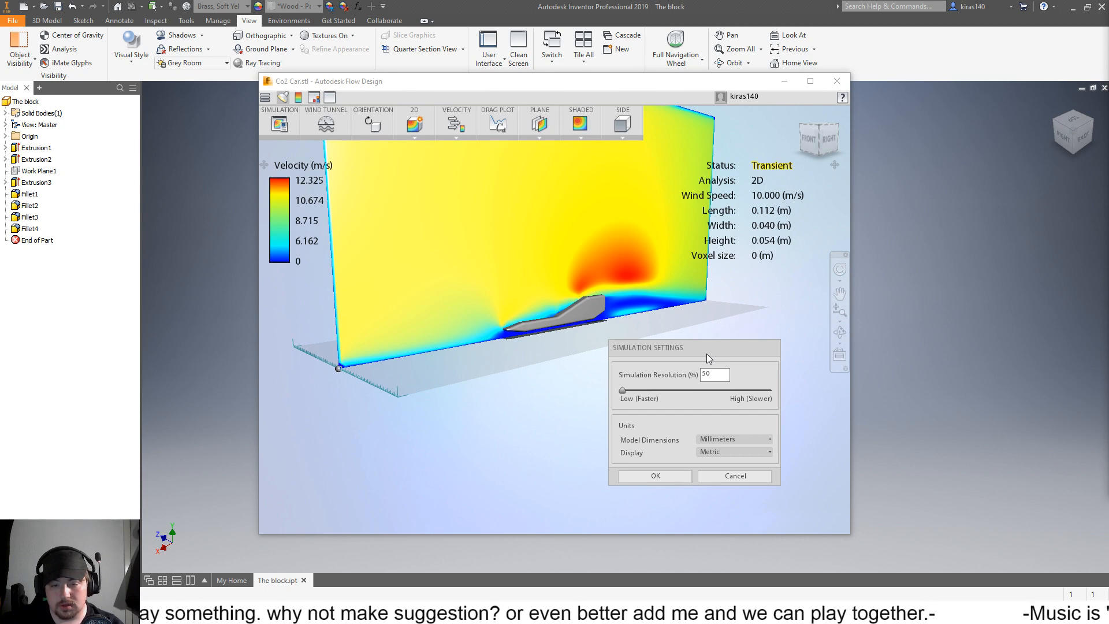
left_click(655, 475)
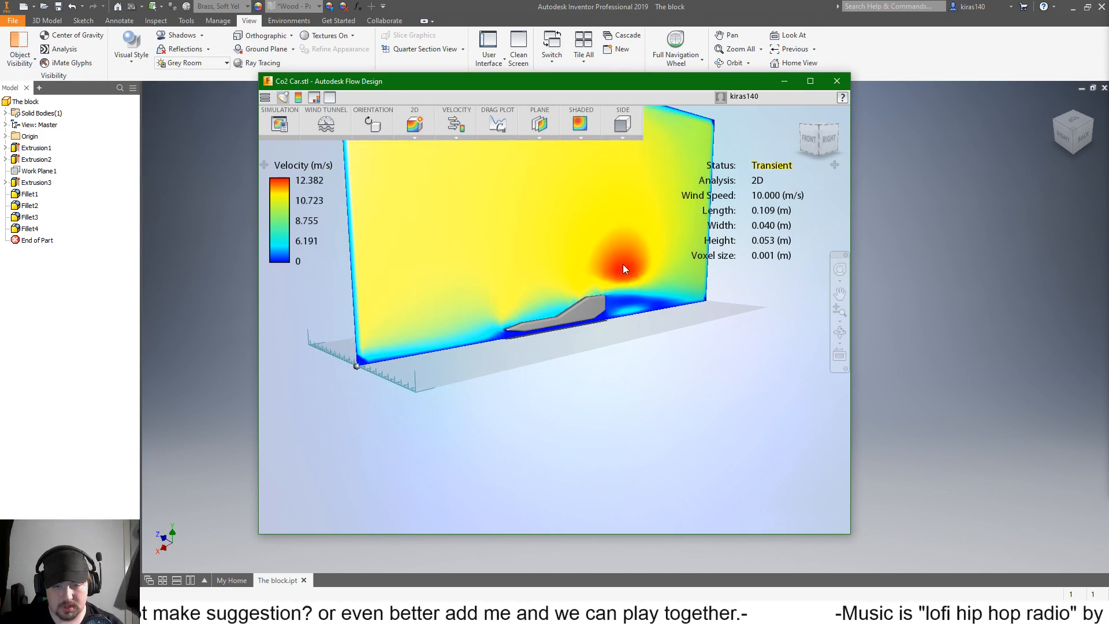
Step: Switch the airflow analysis of the car from 2D to 3D
scroll(624, 254, "up", 5)
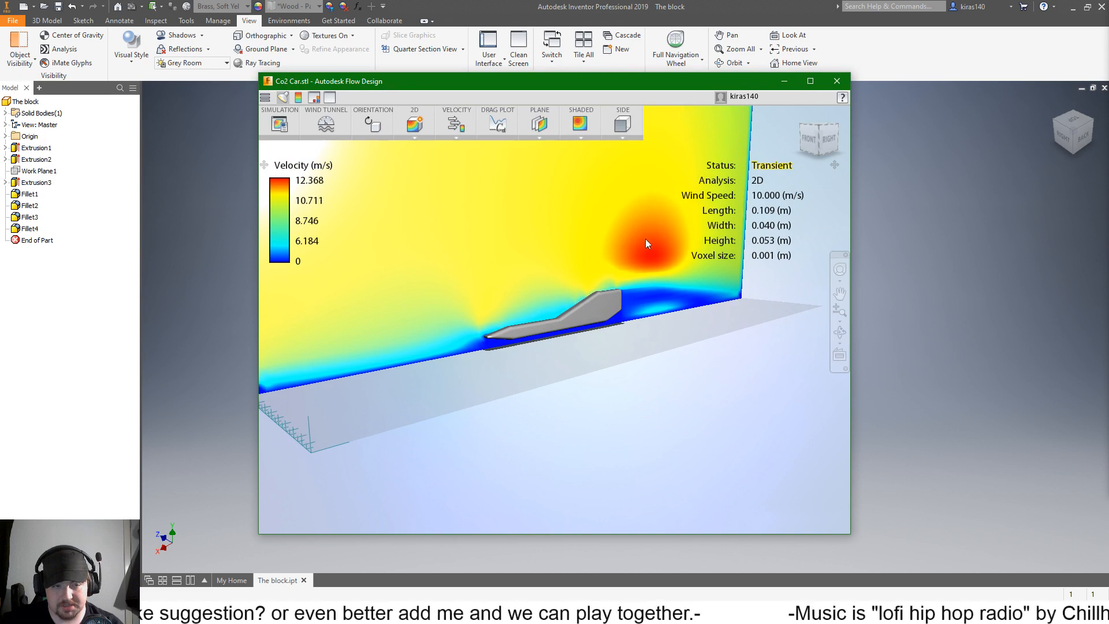
scroll(638, 241, "up", 3)
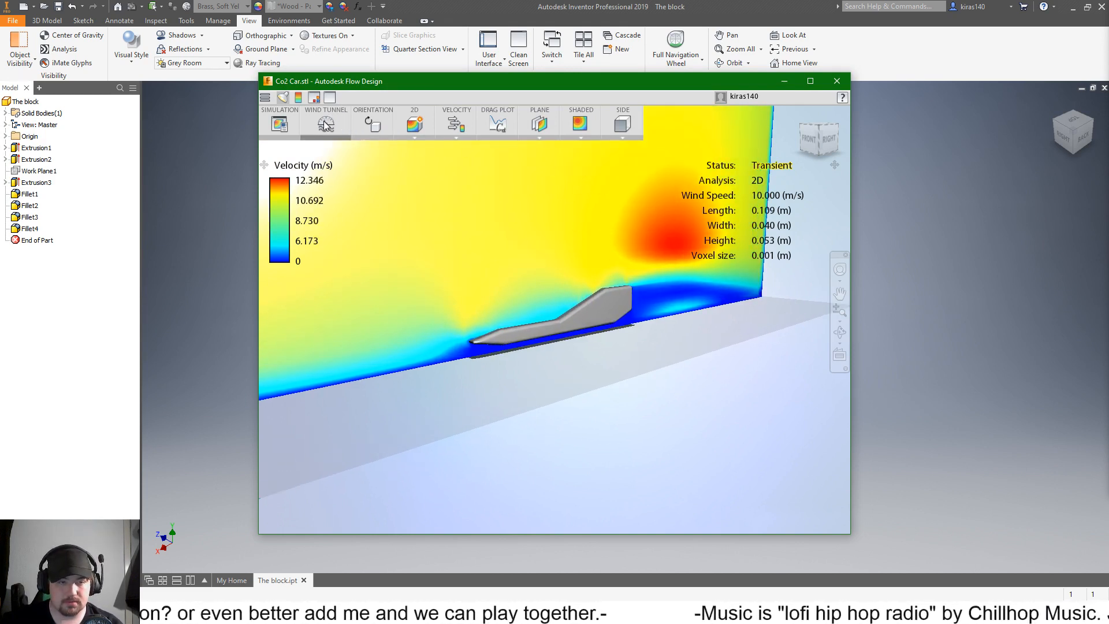
left_click(415, 135)
left_click(418, 158)
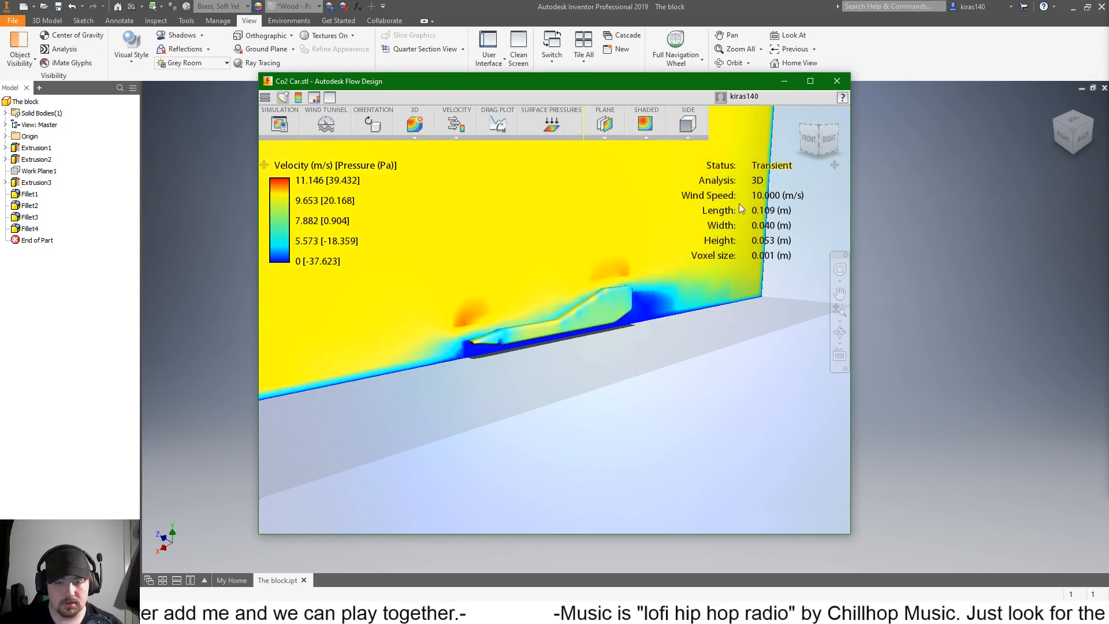
Step: Display the 3D airflow around the car as flow lines in place of the velocity plane
mouse_move(819, 131)
left_mouse_down()
mouse_move(847, 127)
mouse_move(818, 133)
mouse_move(887, 148)
left_mouse_up()
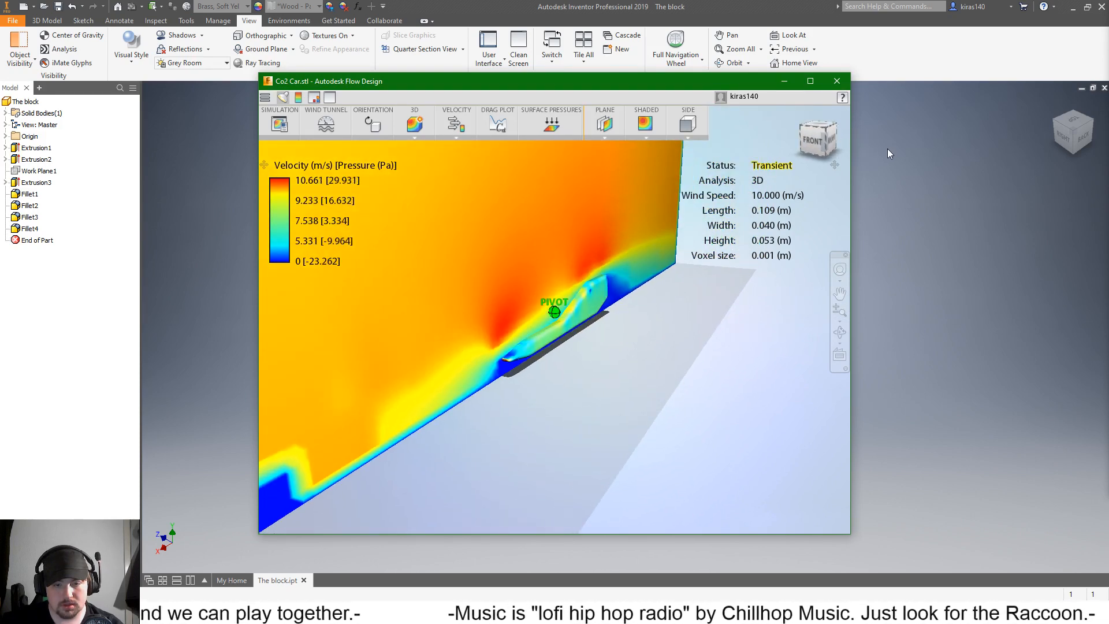
left_click(807, 143)
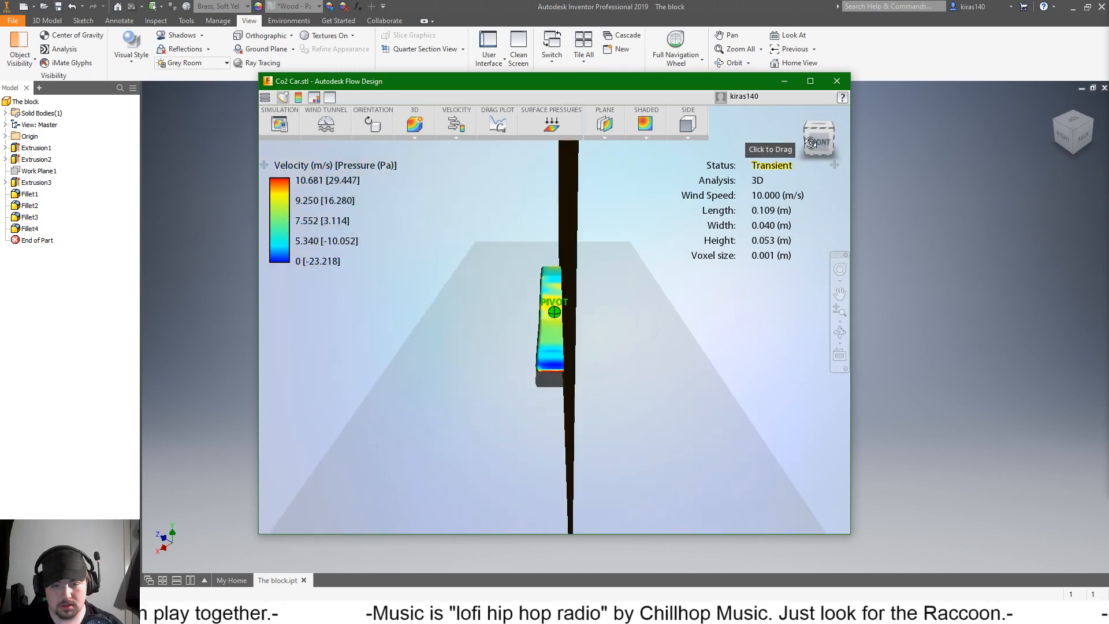
left_click_drag(782, 144, 729, 153)
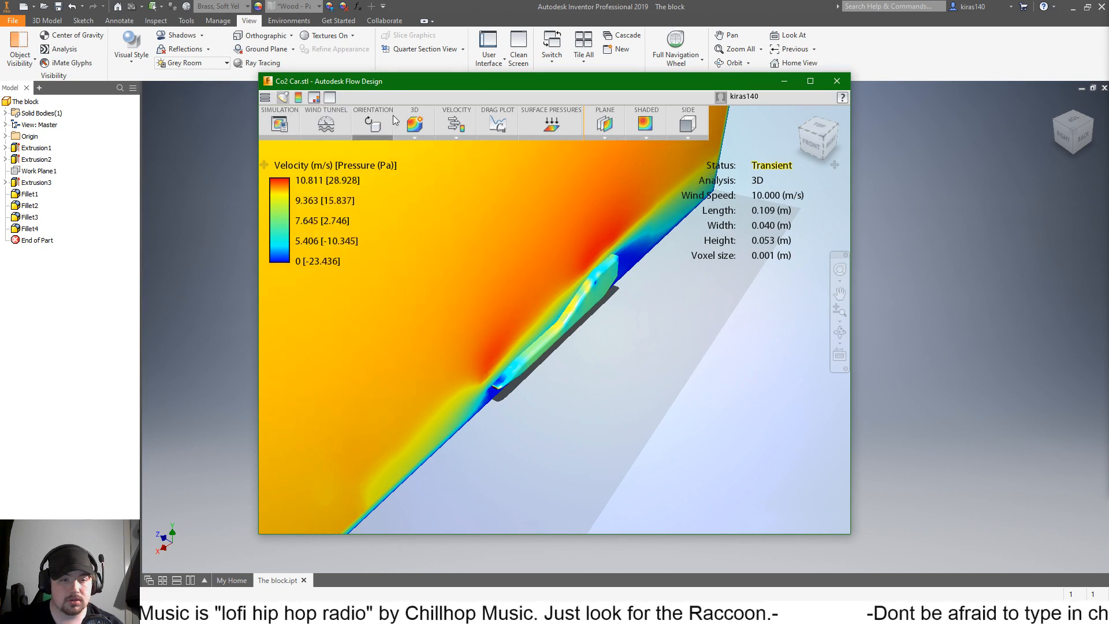
mouse_move(454, 126)
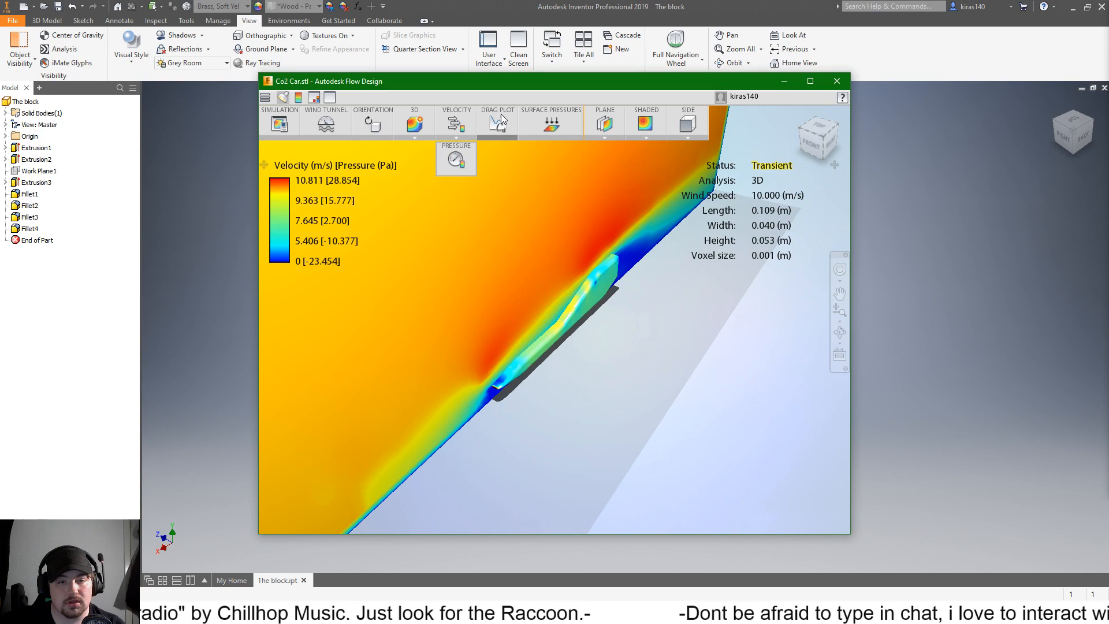
left_click(609, 125)
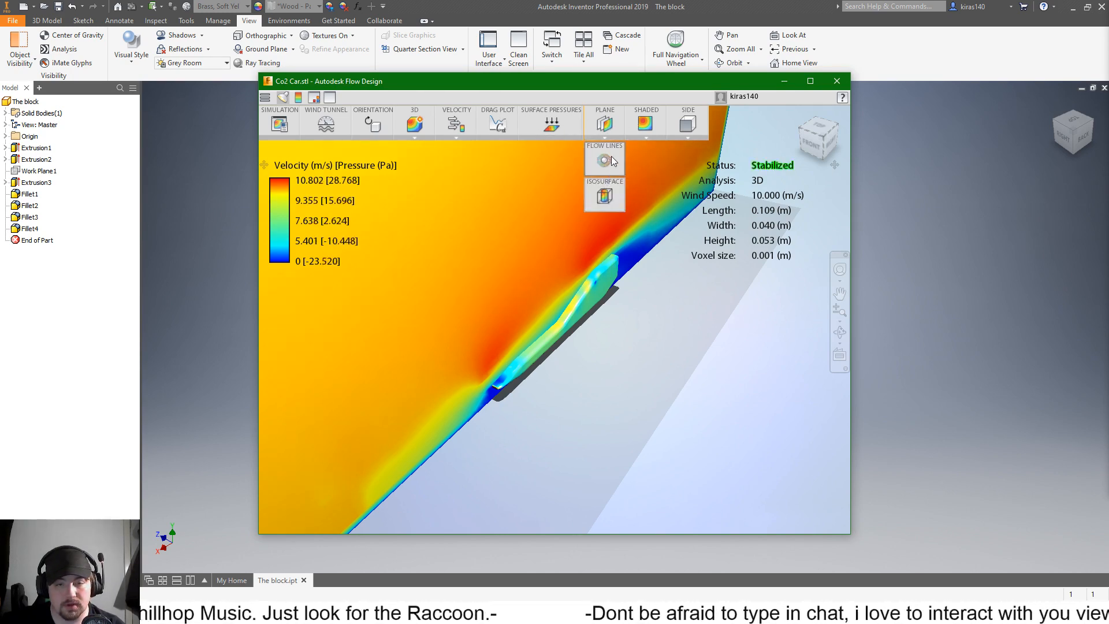
left_click(611, 157)
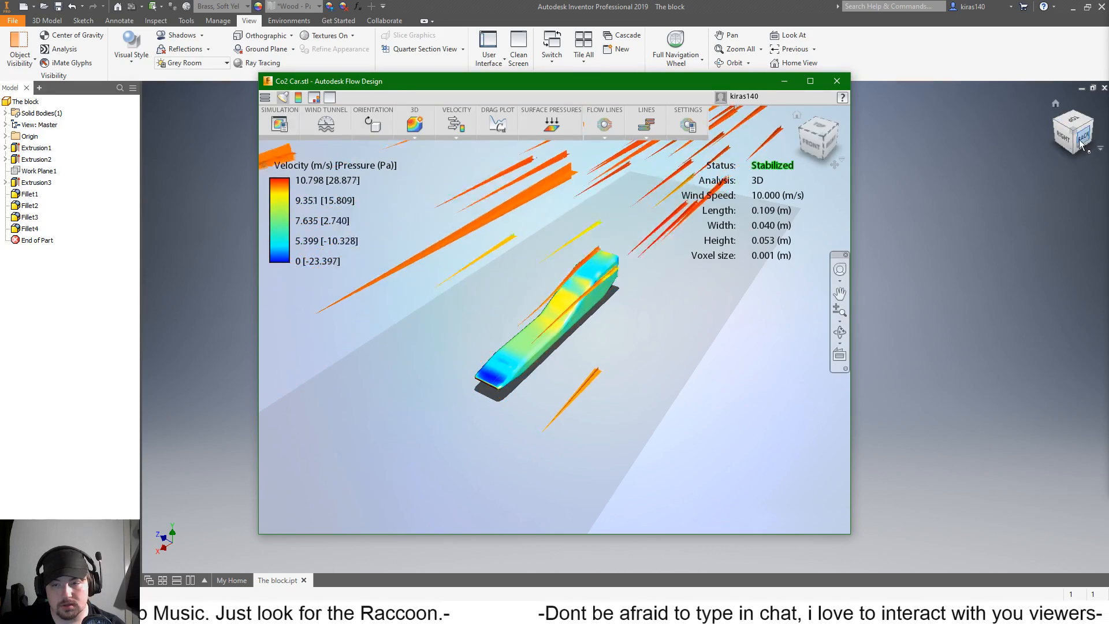
Step: Return to Flow Design, maximize its window and turn the view to show the flow lines from the car's front left corner
left_click_drag(1075, 129, 1086, 113)
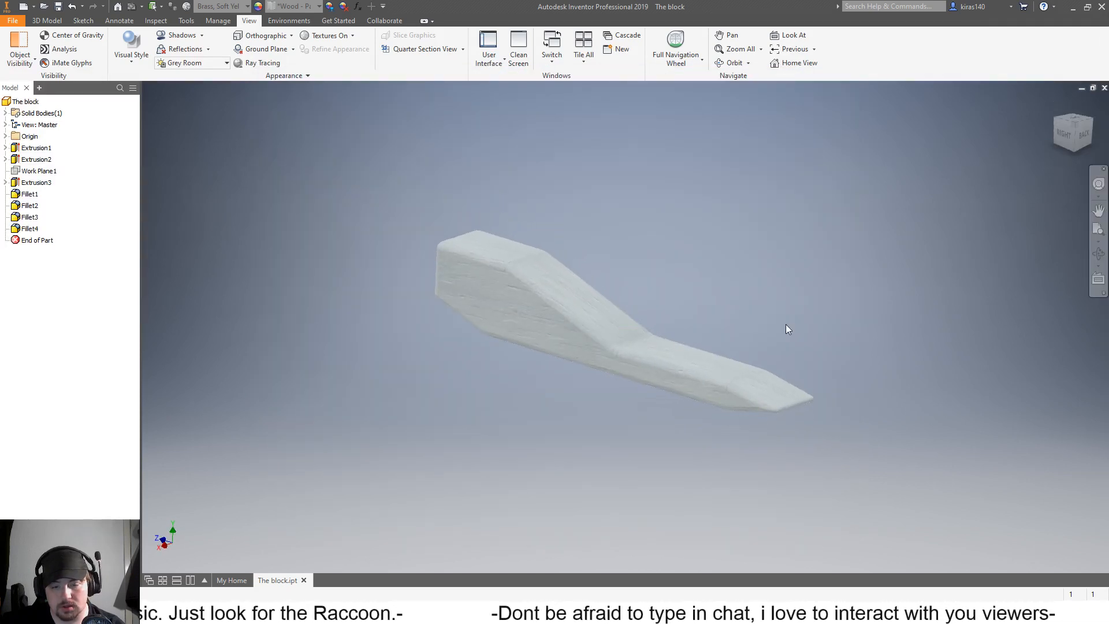
key("alt+Tab")
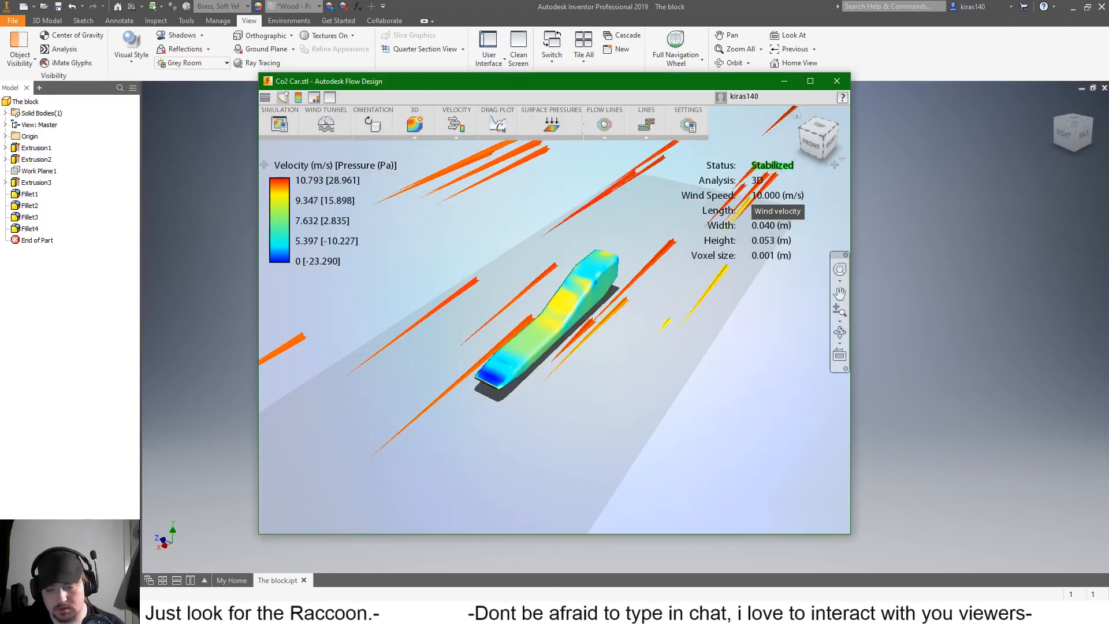
left_click(814, 83)
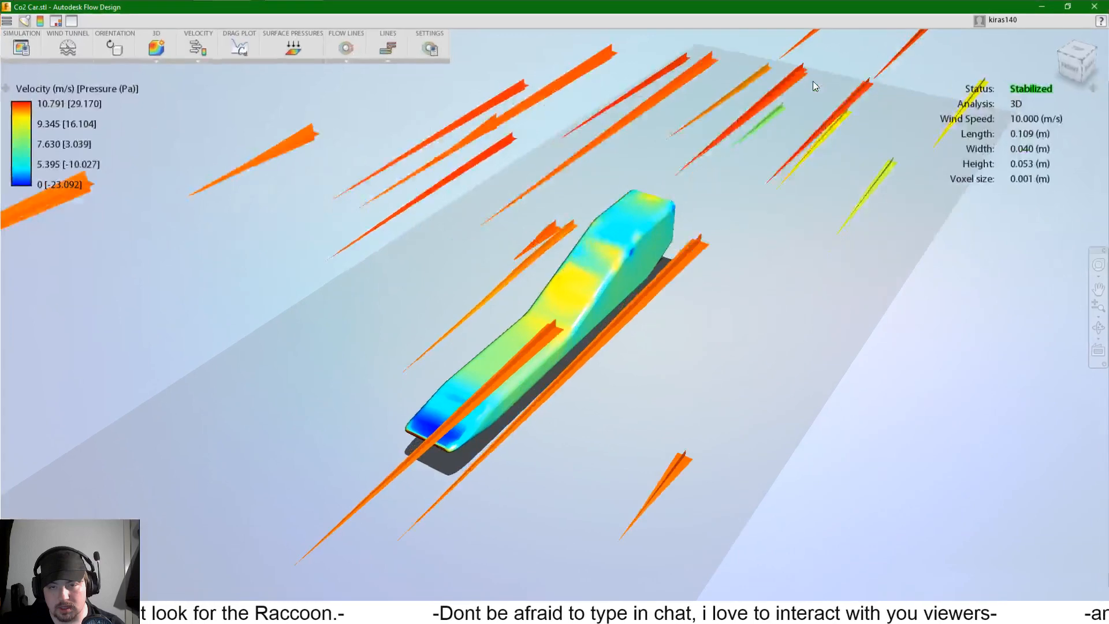
mouse_move(1078, 65)
left_mouse_down()
mouse_move(1060, 53)
mouse_move(1095, 51)
left_mouse_up()
left_click(1069, 54)
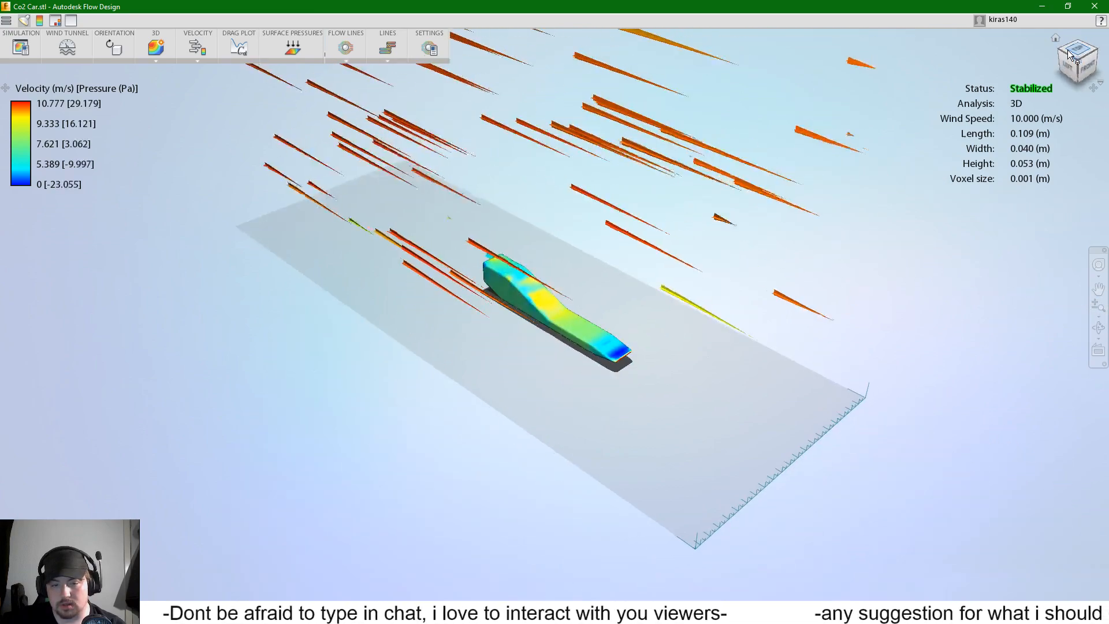
left_click_drag(1070, 53, 1072, 36)
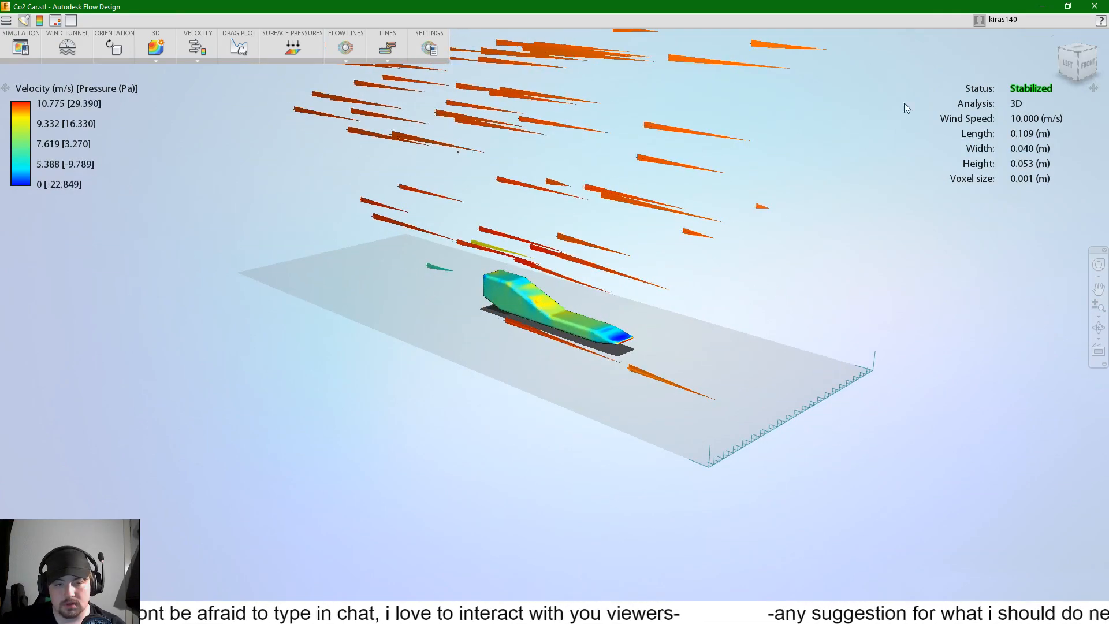
scroll(577, 285, "down", 1)
scroll(576, 285, "up", 2)
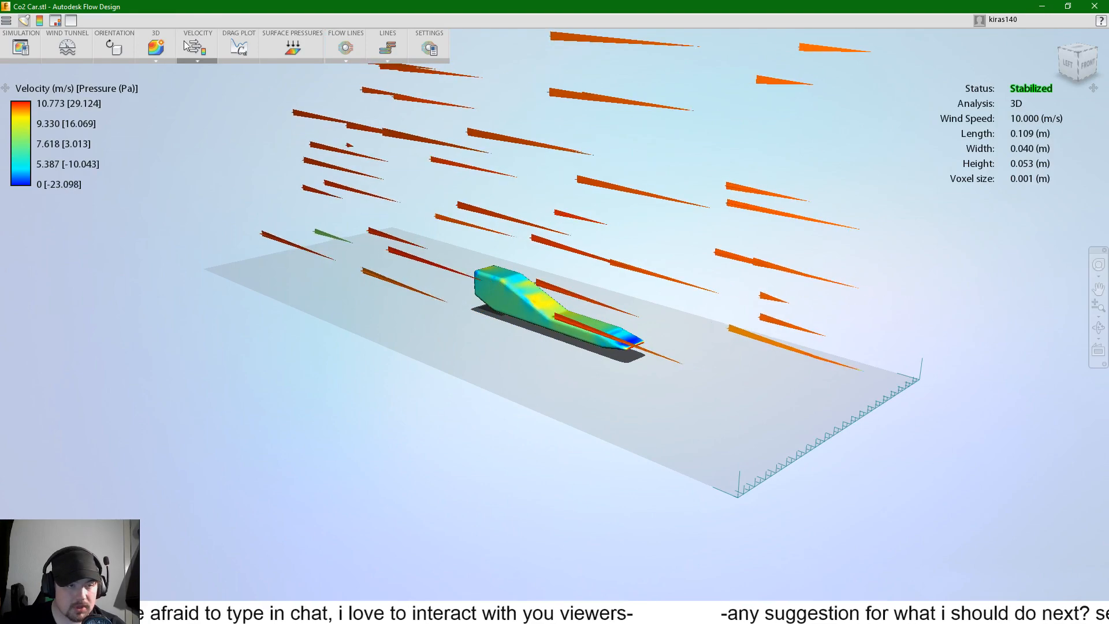
left_click(291, 41)
left_click(295, 58)
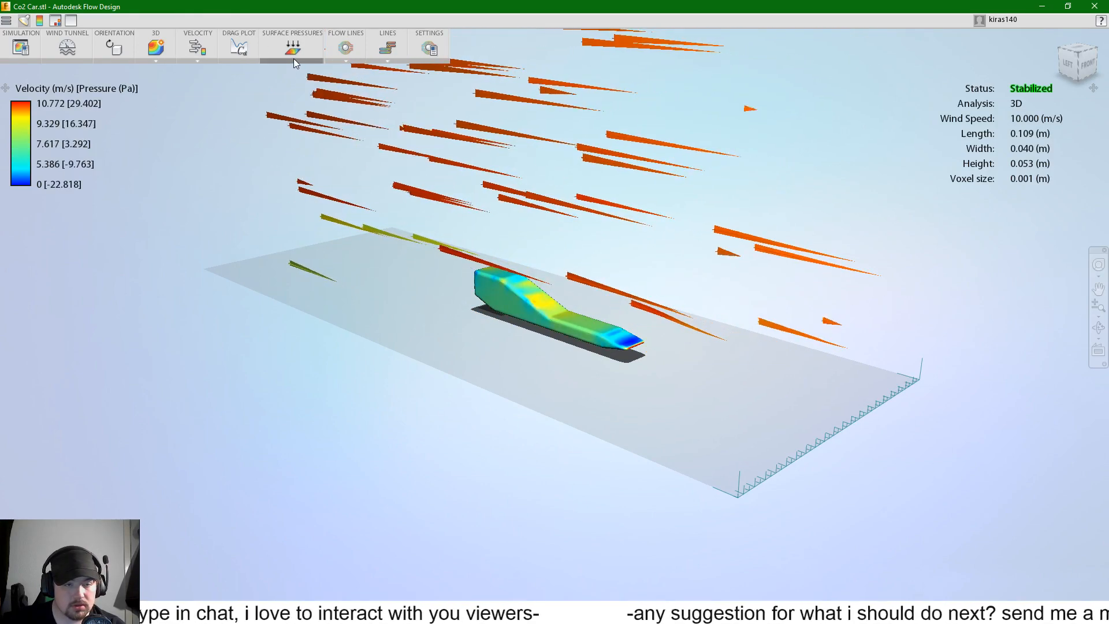
left_click(293, 58)
left_click(294, 58)
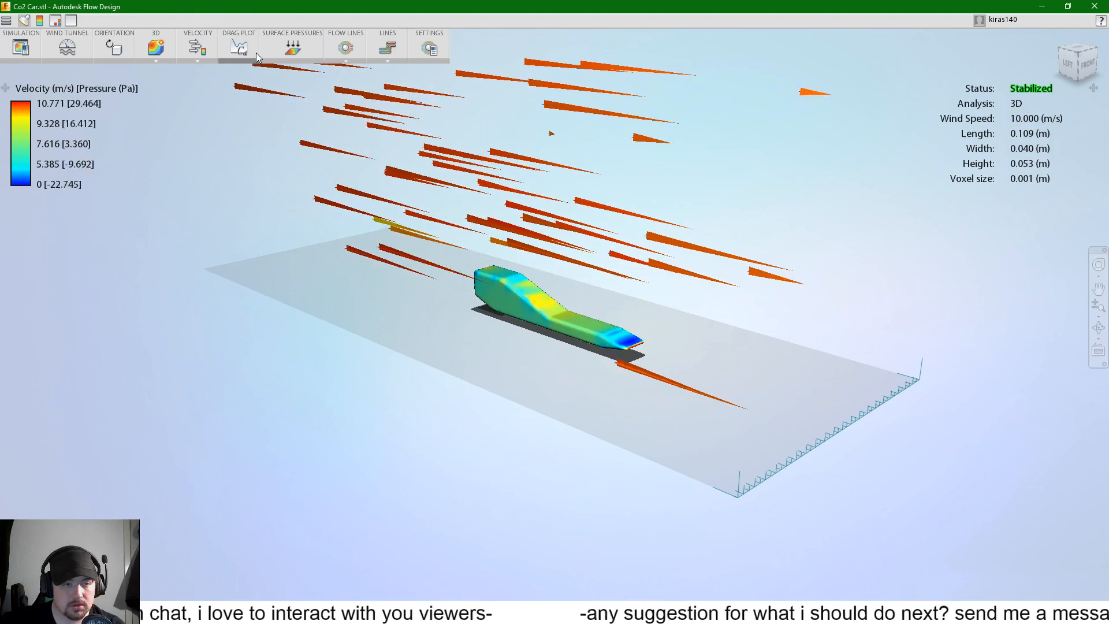
Step: Display the drag plot and examine the surface pressures on the car body from low side and raised front angles
left_click(239, 50)
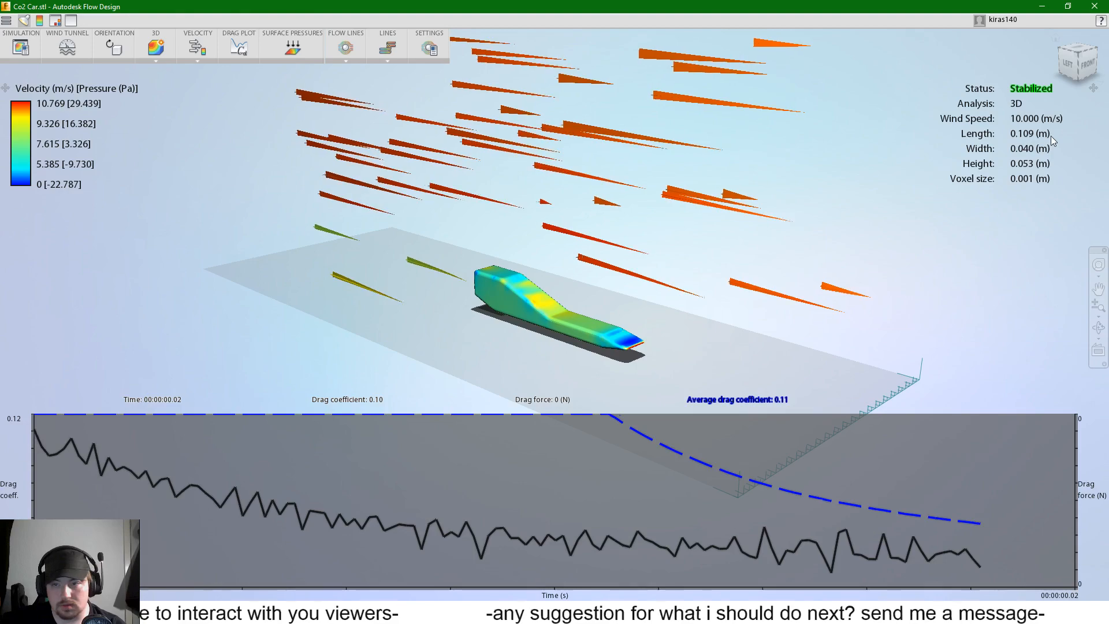
left_click(1070, 55)
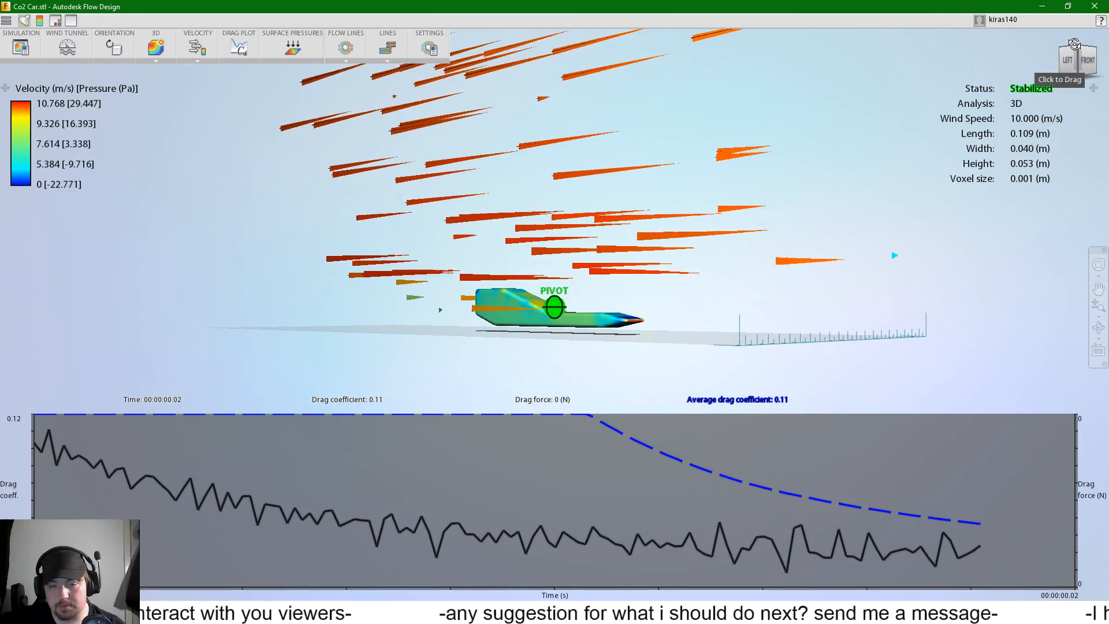
left_click_drag(1028, 85, 1003, 114)
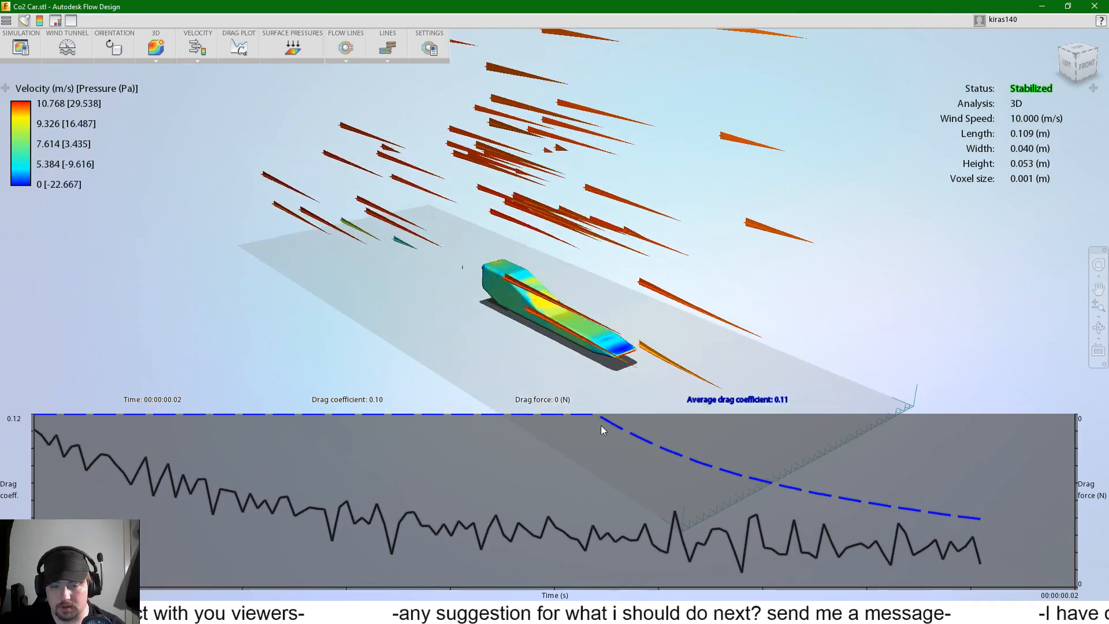
scroll(627, 341, "up", 5)
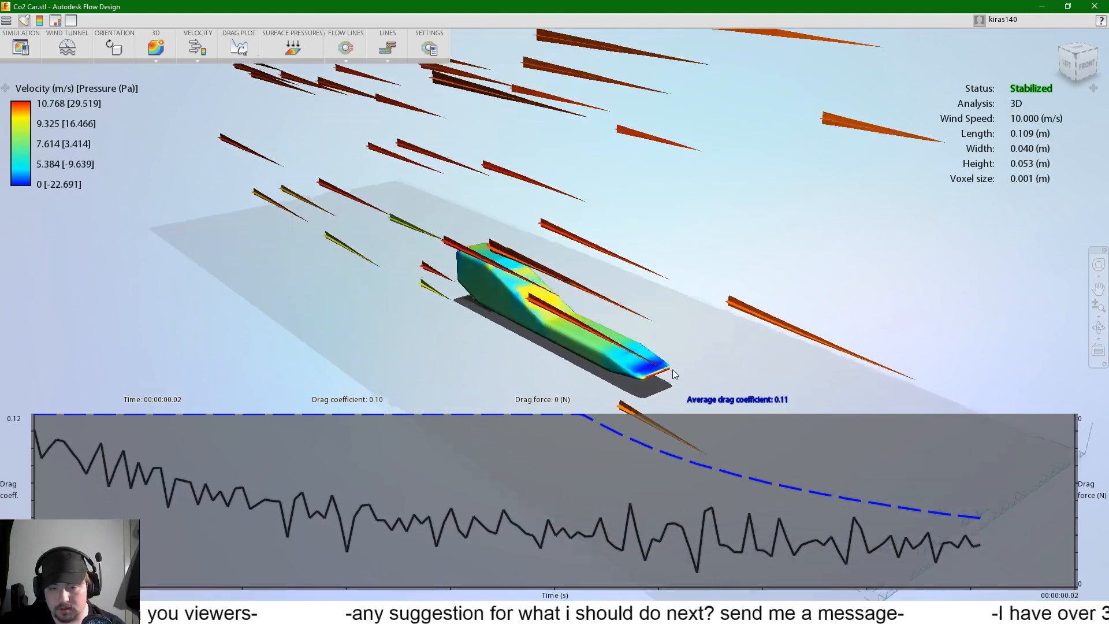
scroll(672, 362, "up", 3)
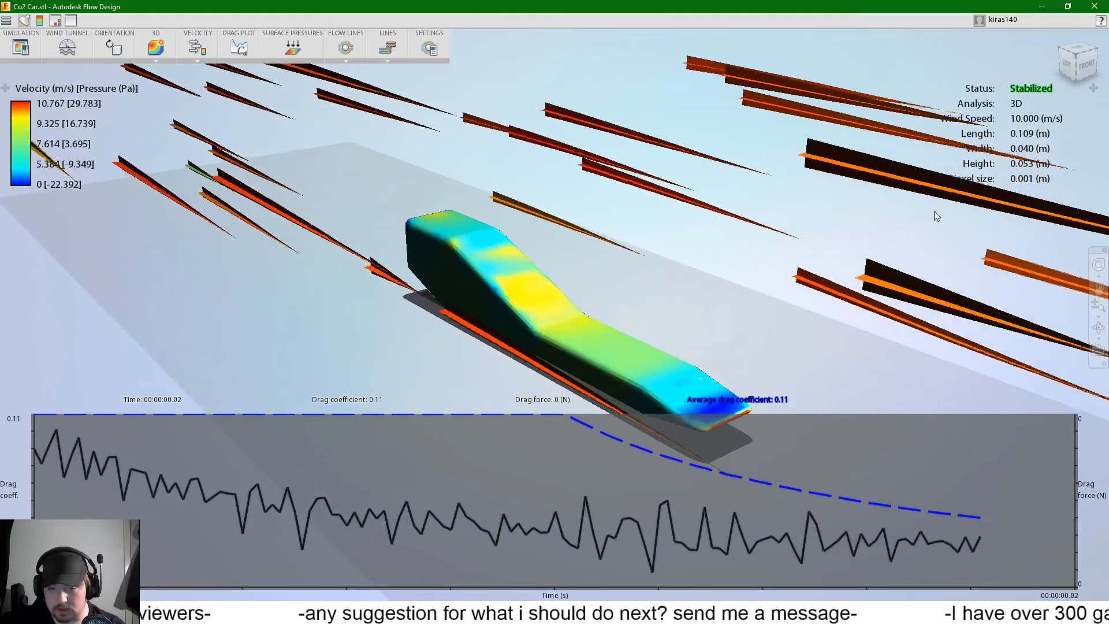
mouse_move(1038, 100)
left_mouse_down()
mouse_move(1070, 102)
mouse_move(1096, 33)
left_mouse_up()
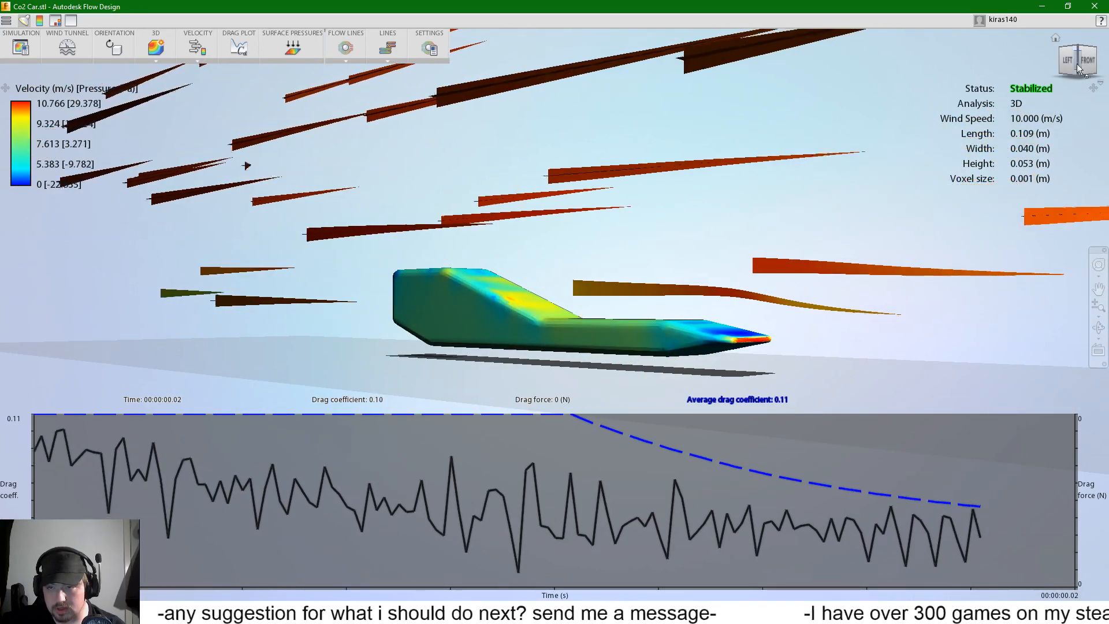
left_click_drag(1082, 53, 1024, 78)
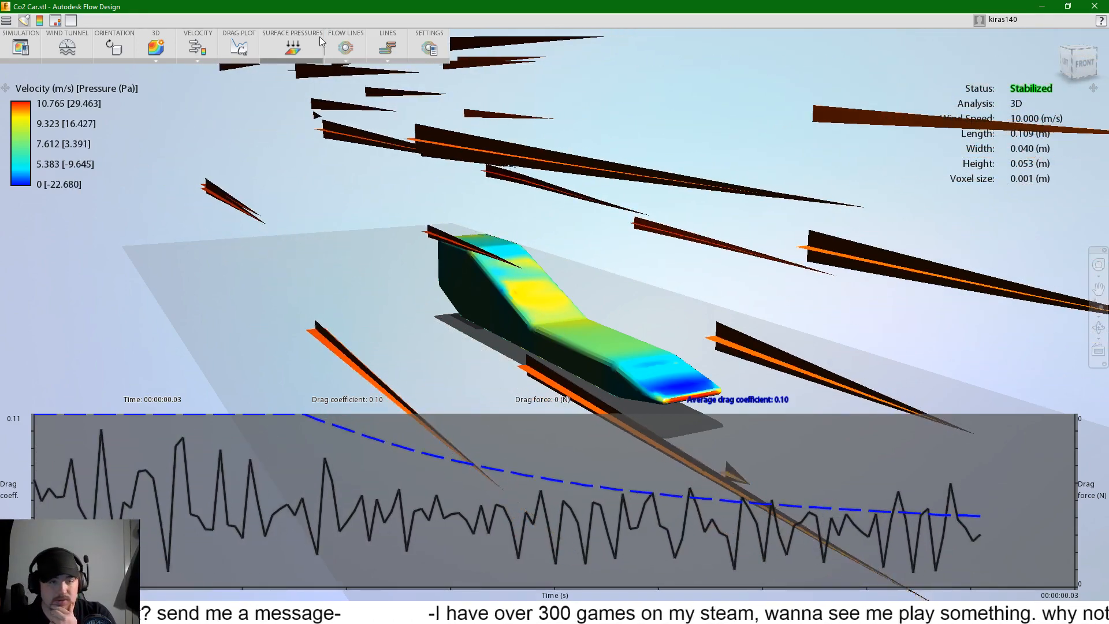
Step: Switch the flow display from flow lines to an isosurface and inspect it around the car from a raised angle
left_click(346, 58)
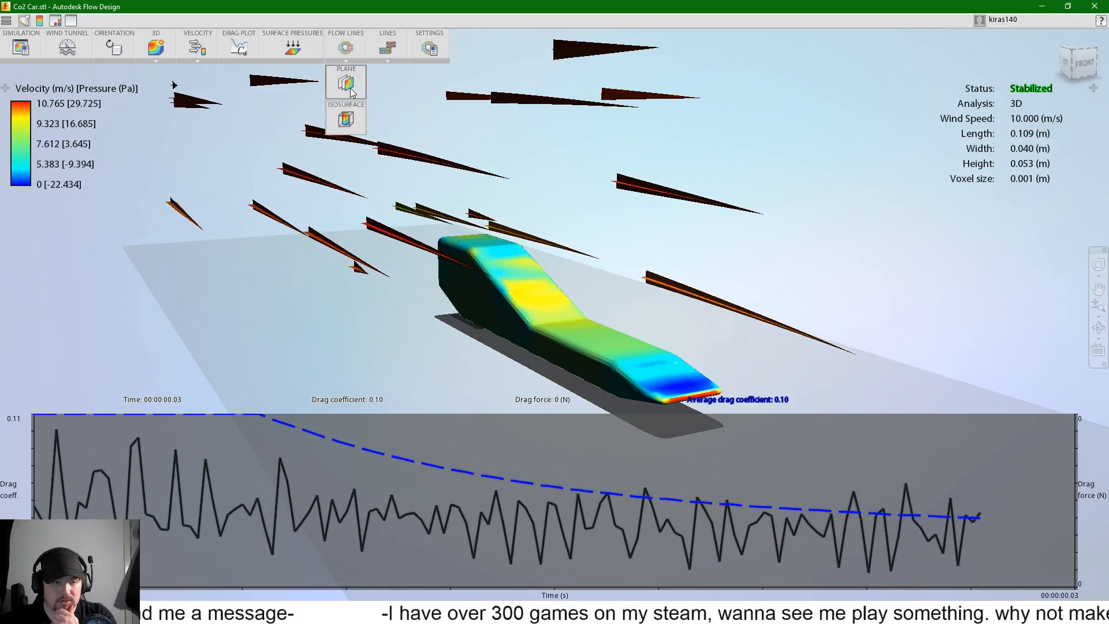
left_click(346, 119)
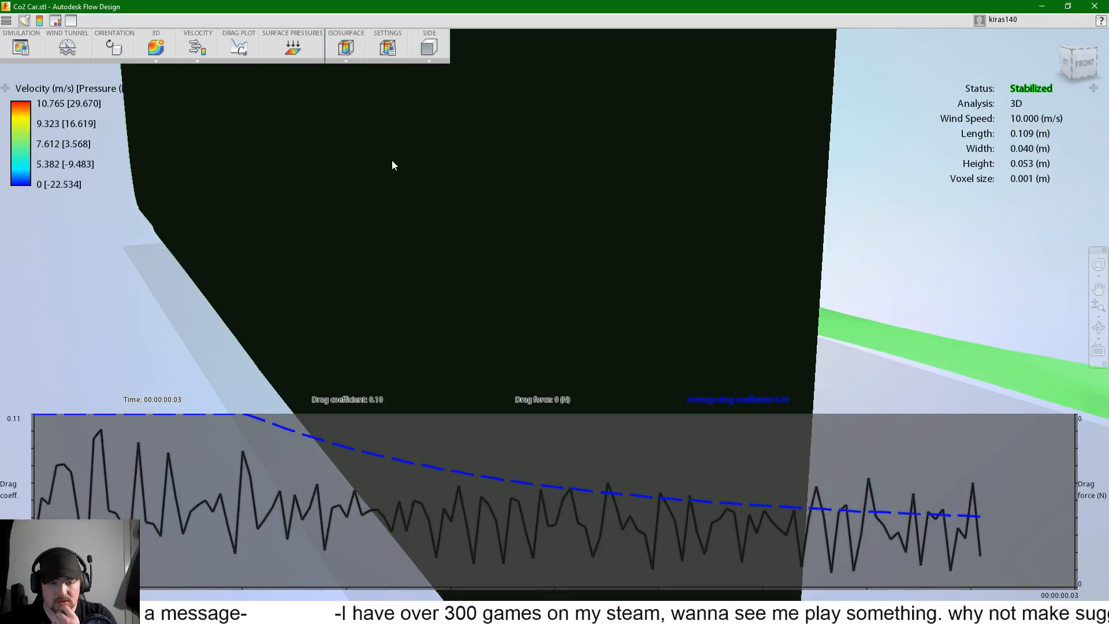
left_click(1085, 58)
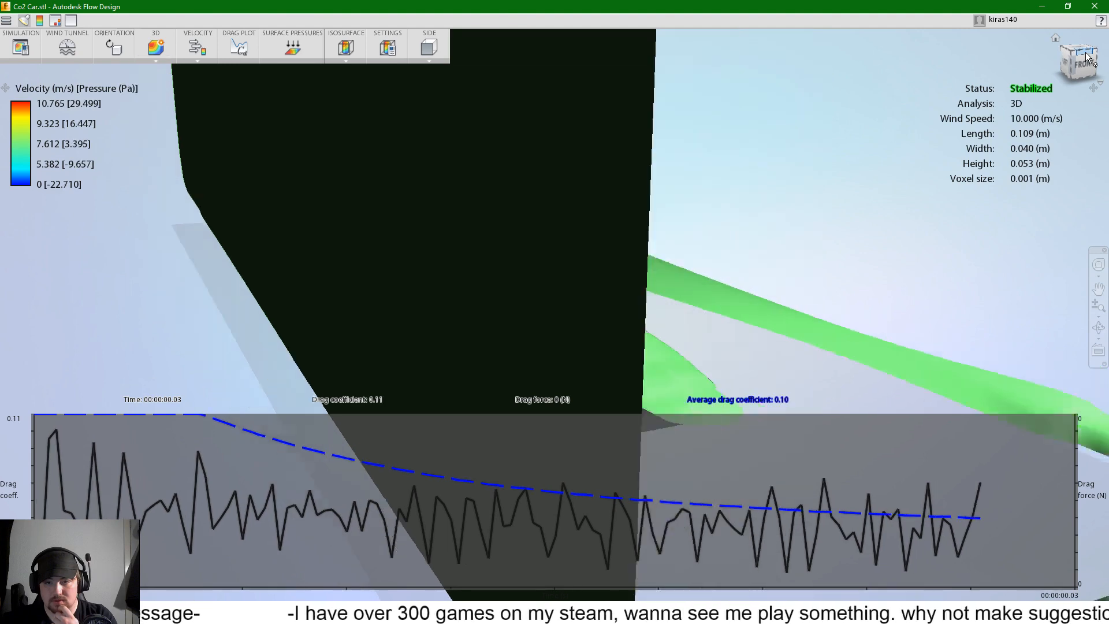
left_click_drag(1080, 60, 1085, 54)
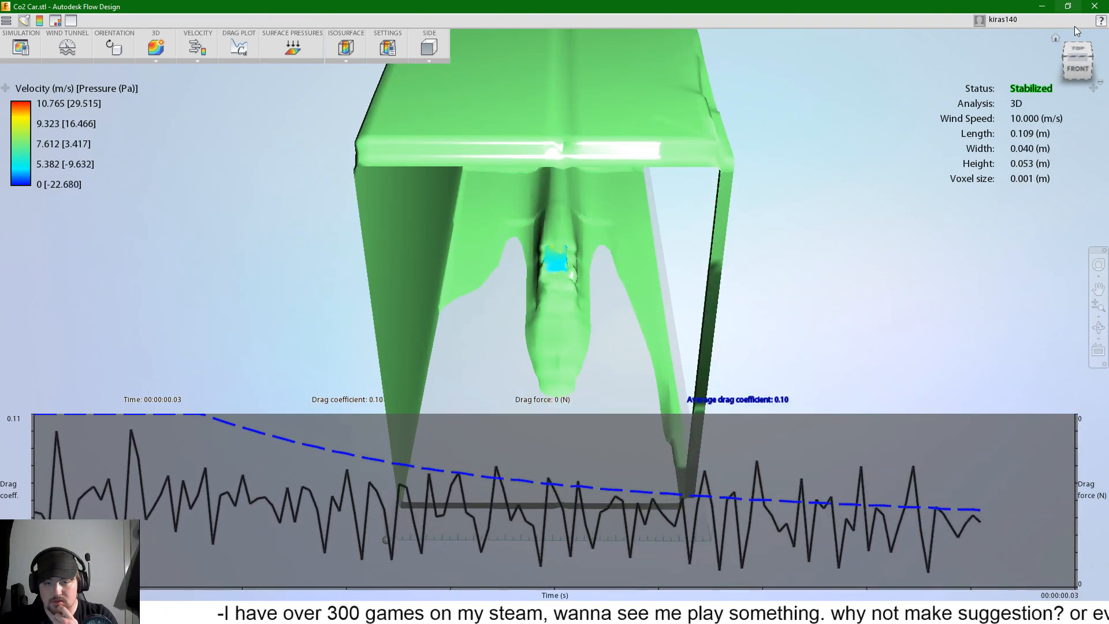
left_click(1091, 56)
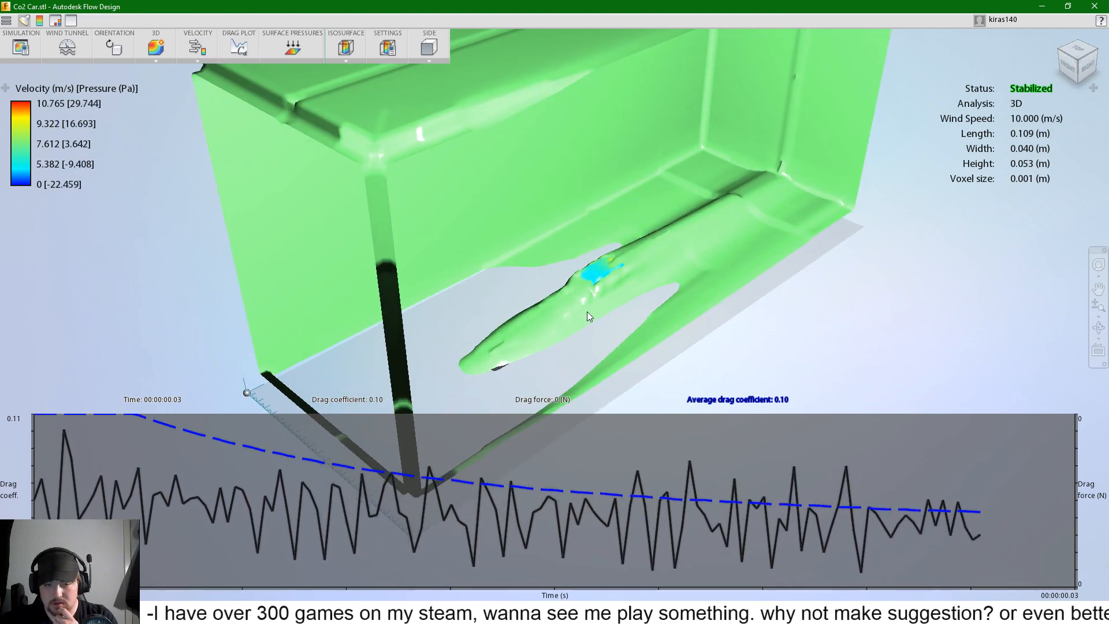
scroll(587, 311, "up", 5)
scroll(614, 267, "up", 3)
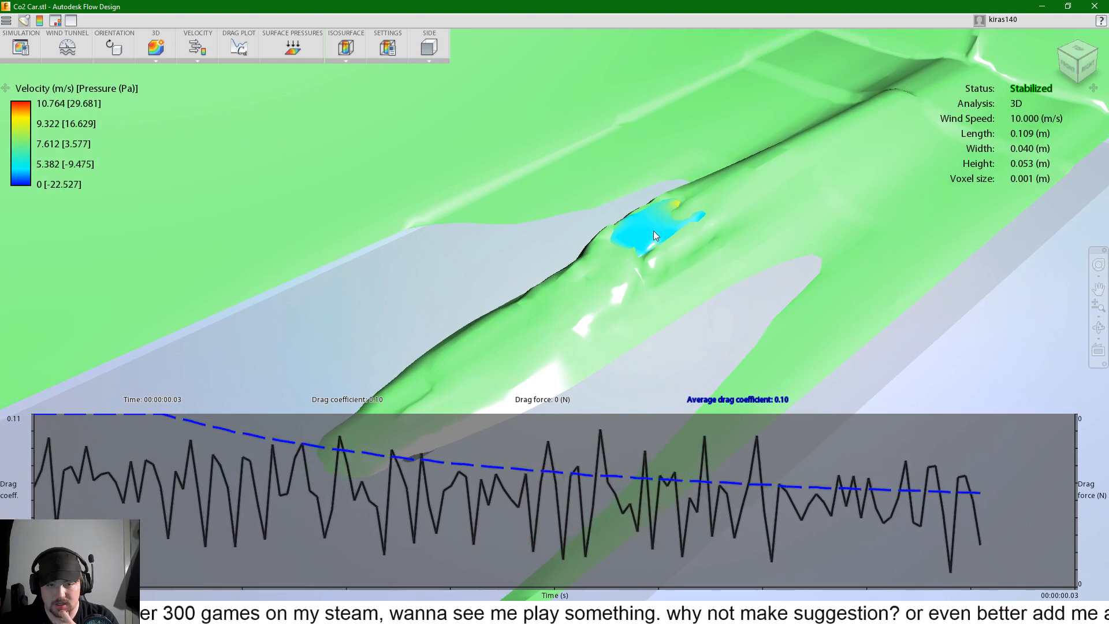
Step: Switch the flow display from the isosurface to a plane and turn off the surface pressures on the car
left_click(292, 58)
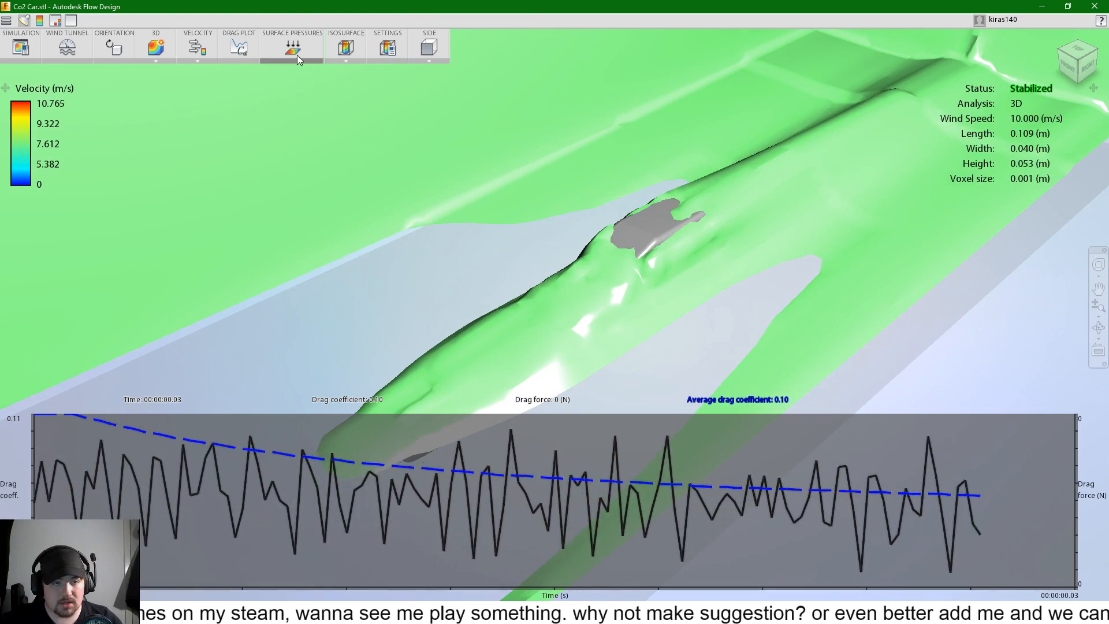
left_click(297, 54)
left_click(355, 60)
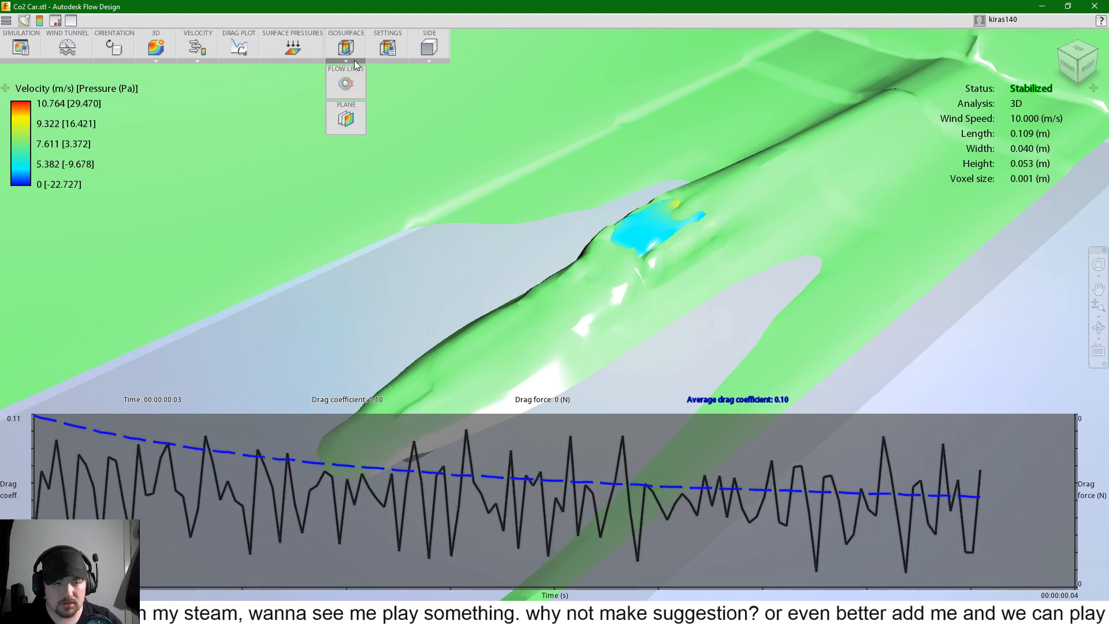
left_click(346, 123)
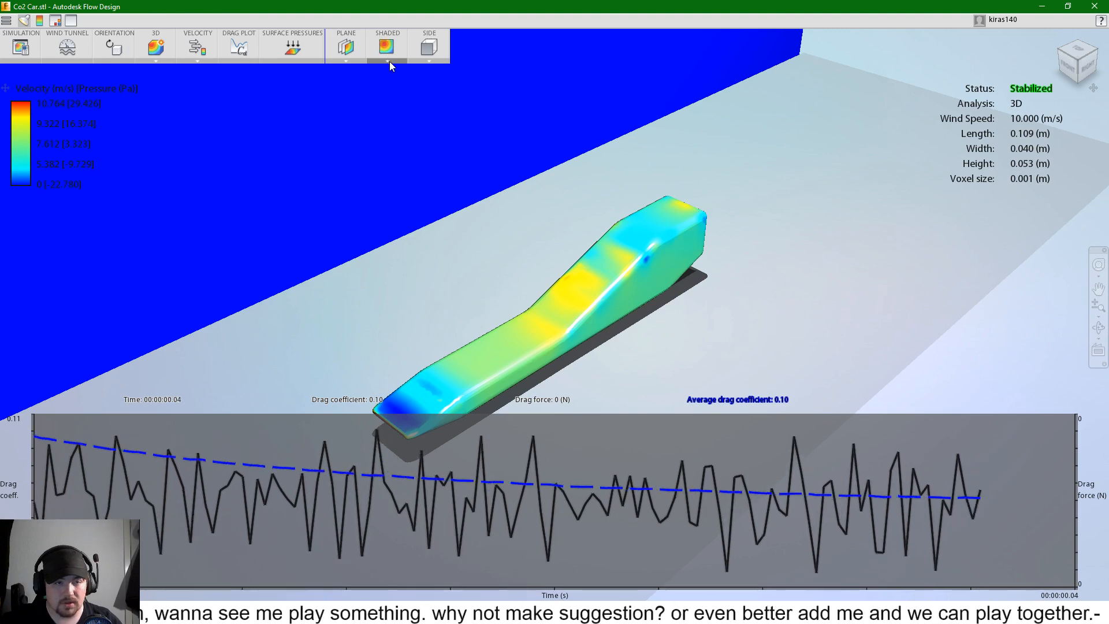
left_click(306, 56)
left_click_drag(355, 438, 383, 440)
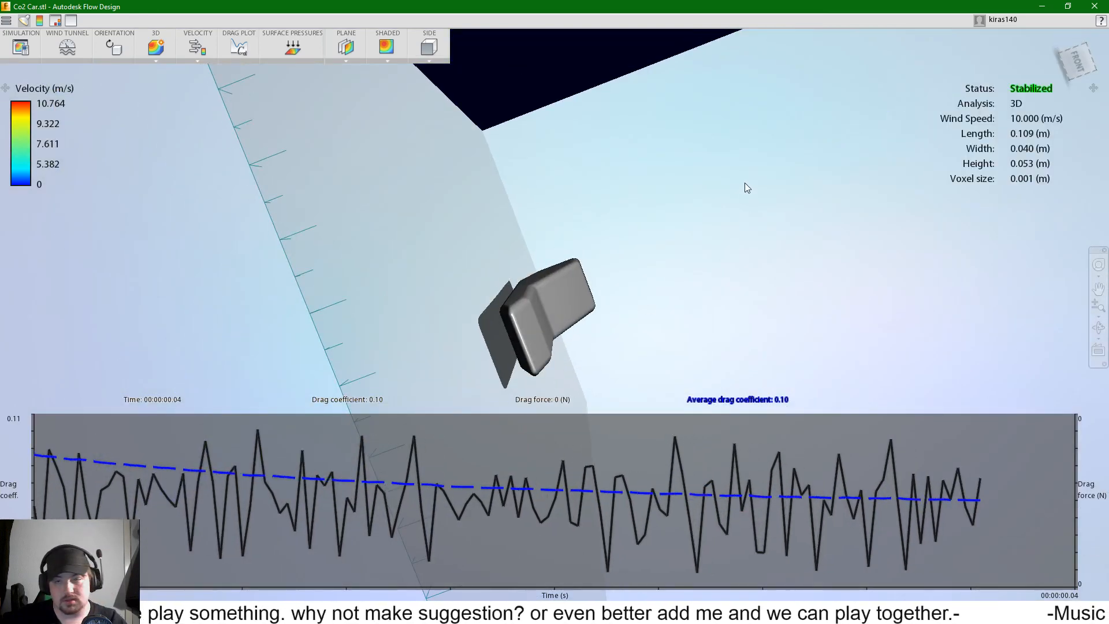
left_click_drag(1086, 49, 1089, 63)
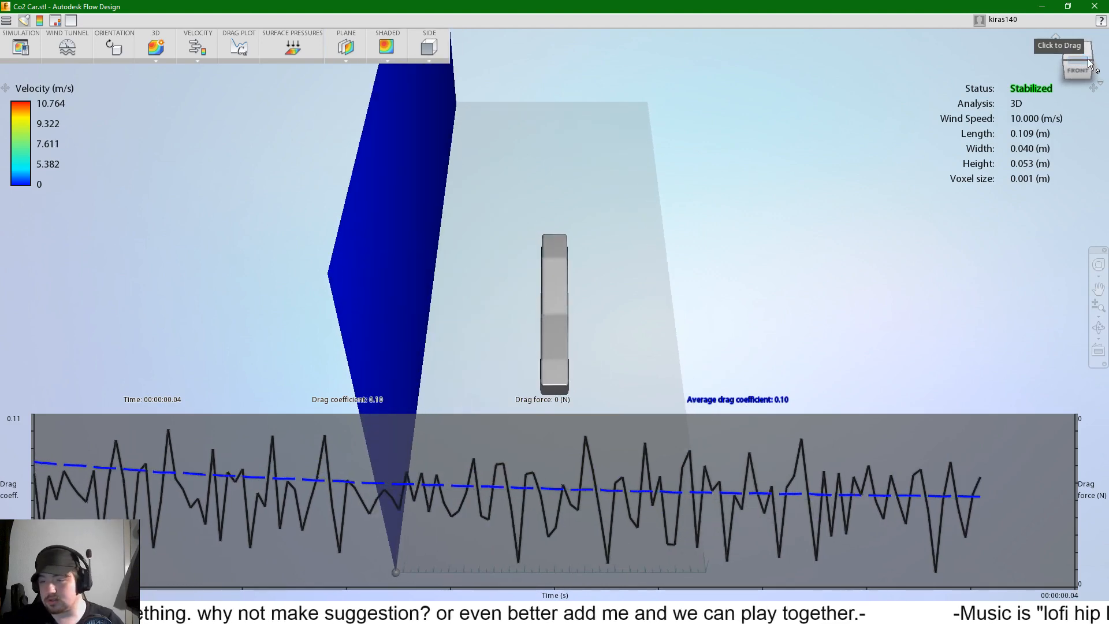
left_click(1087, 63)
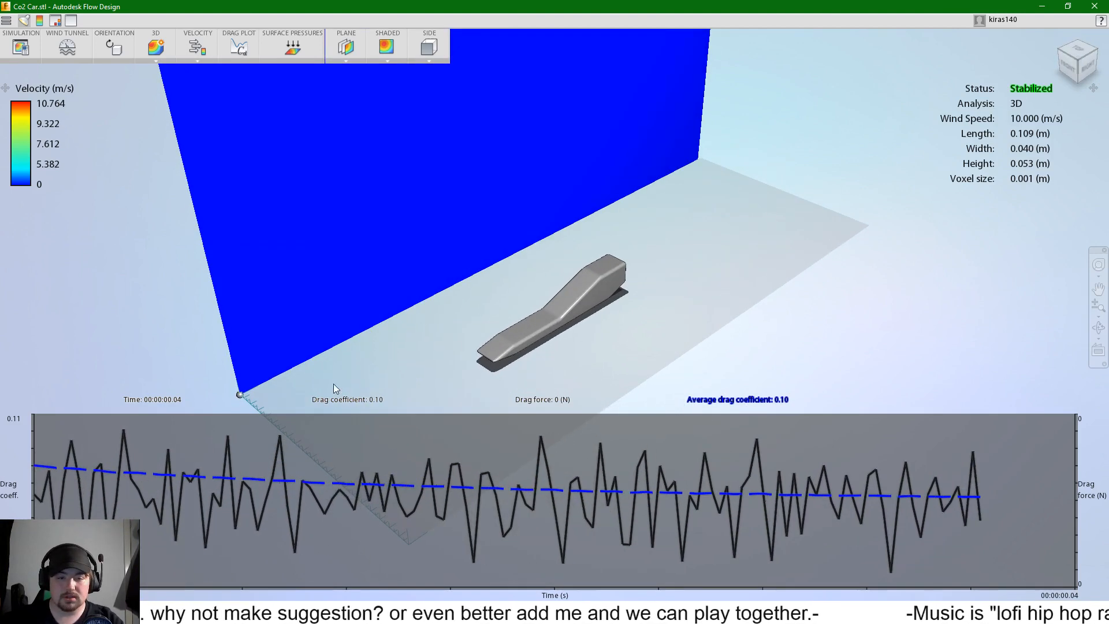
scroll(584, 298, "up", 2)
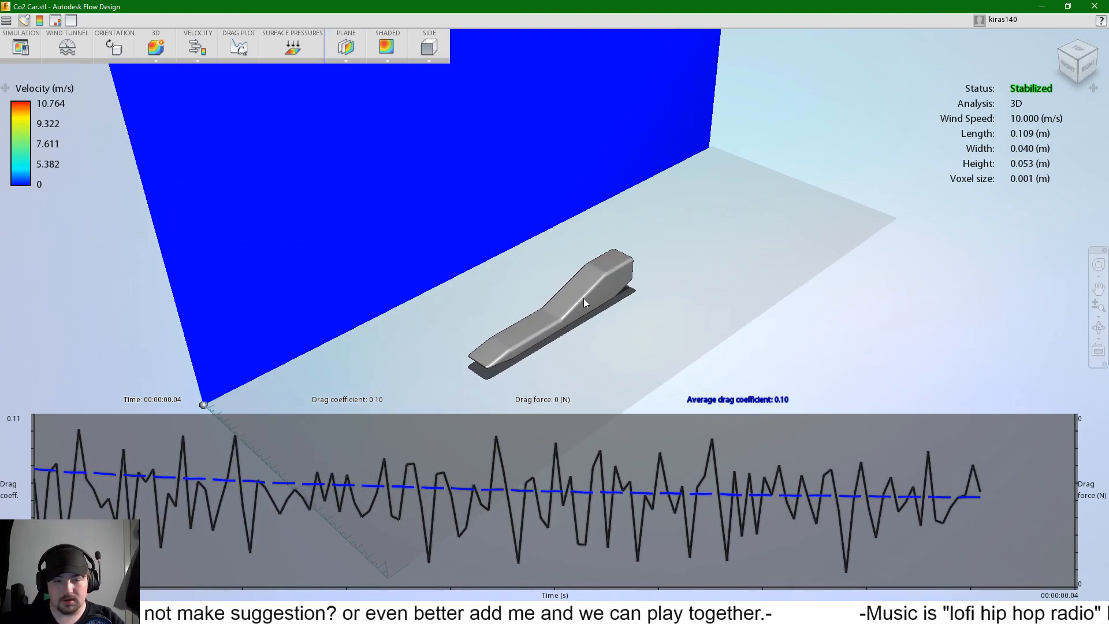
Step: Show the flow plane as vectors, and return it to the shaded style
left_click(397, 61)
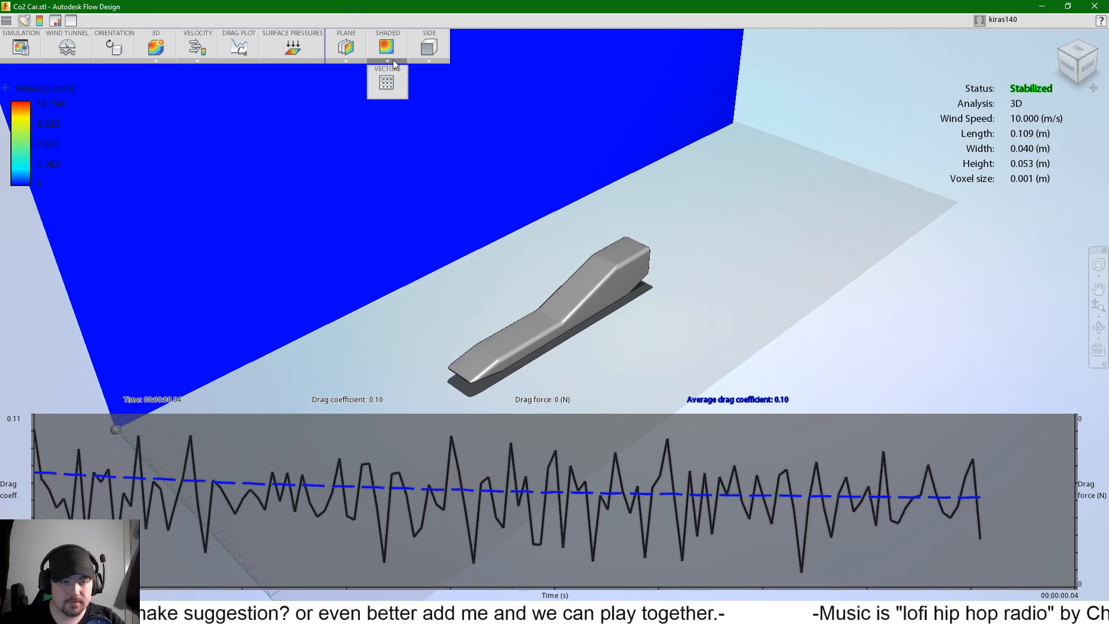
left_click(390, 87)
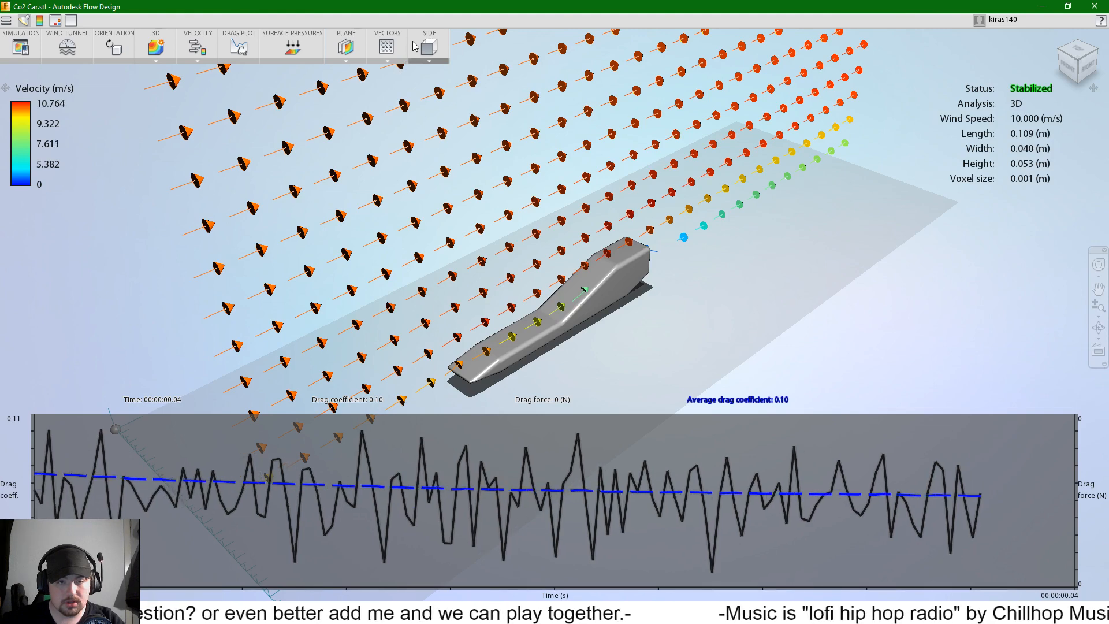
left_click(387, 61)
left_click(388, 87)
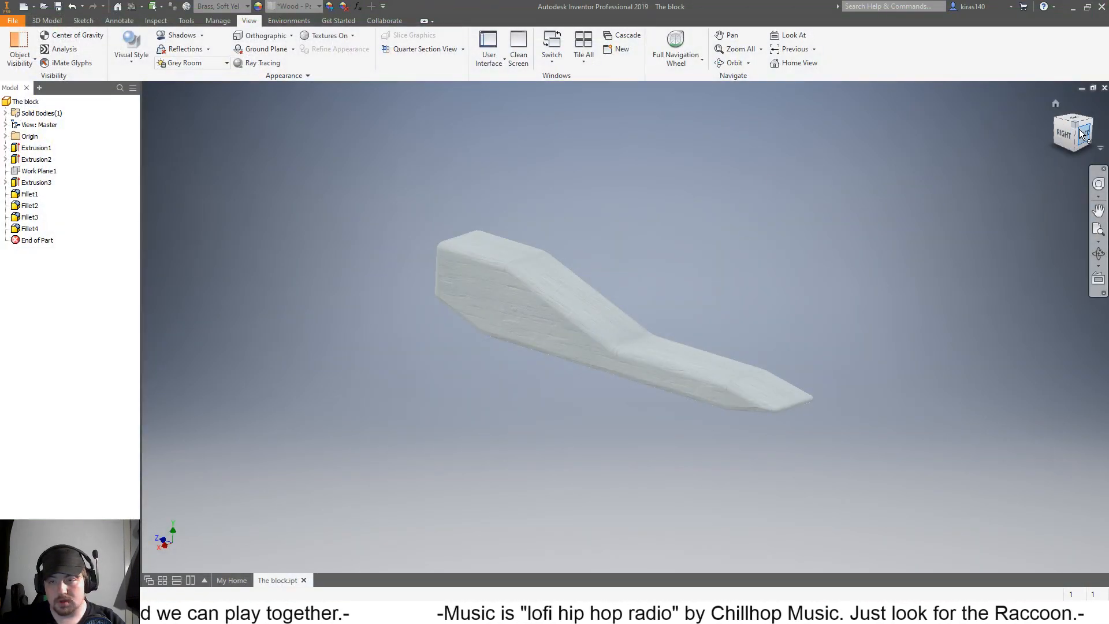
Step: Switch to Inventor and remove the upper edge where the slope meets the nose section from the 20 mm Fillet3
left_click(1085, 127)
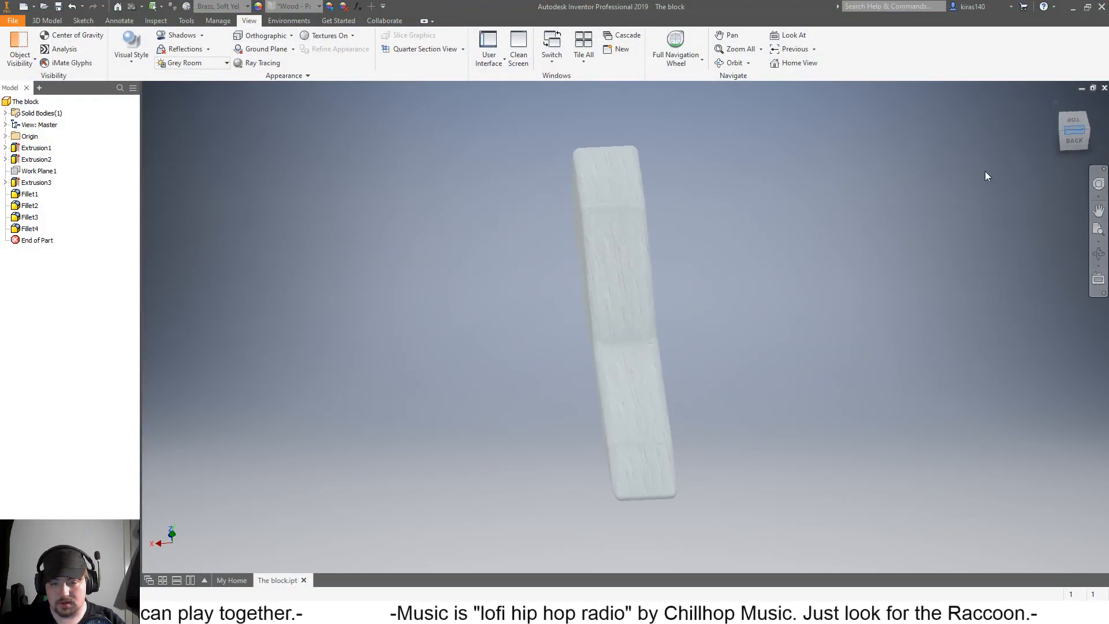
left_click(1073, 137)
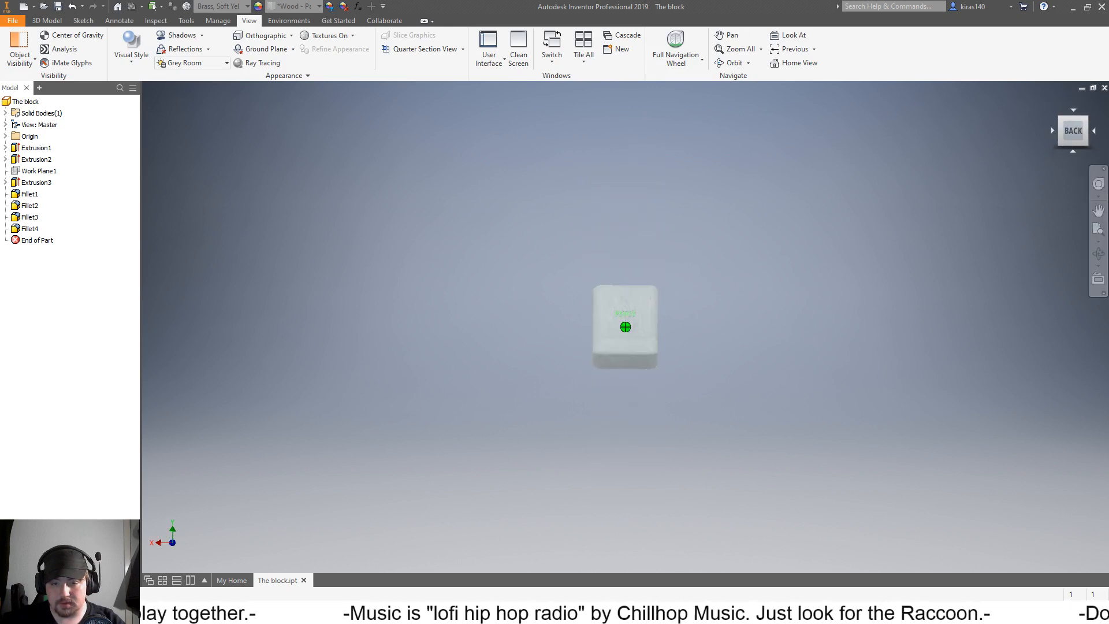
left_click(1084, 120)
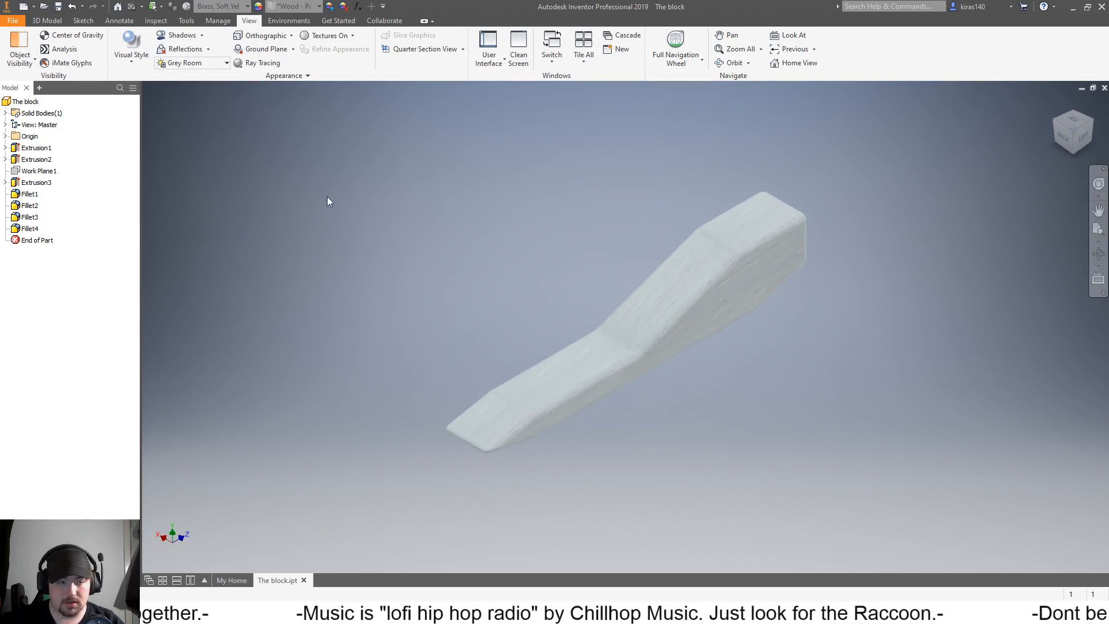
double_click(31, 218)
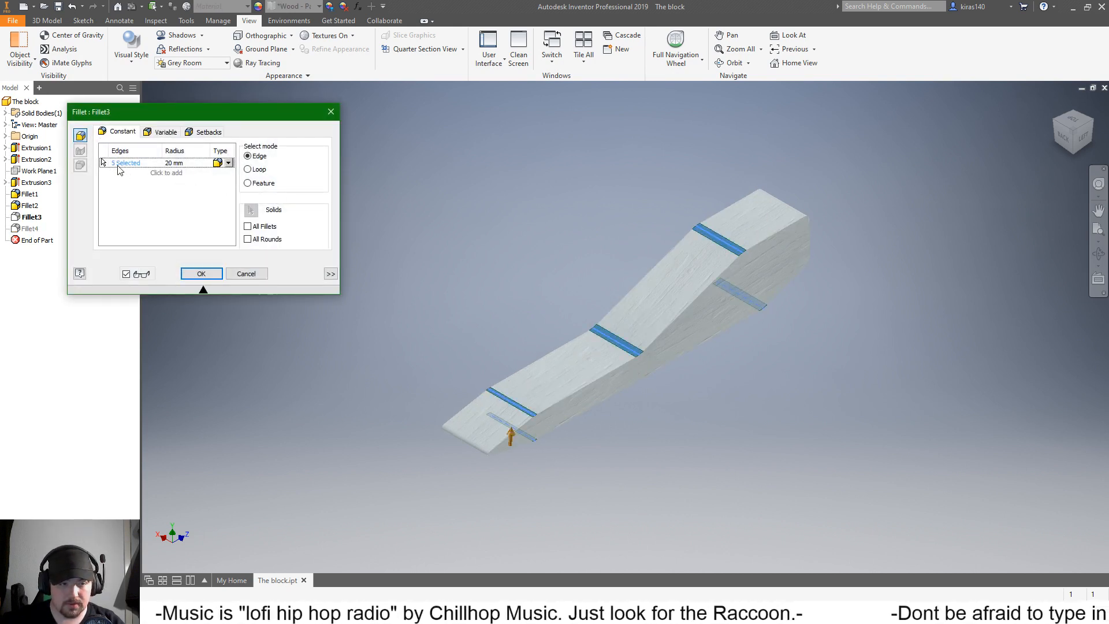
left_click(619, 347, "ctrl")
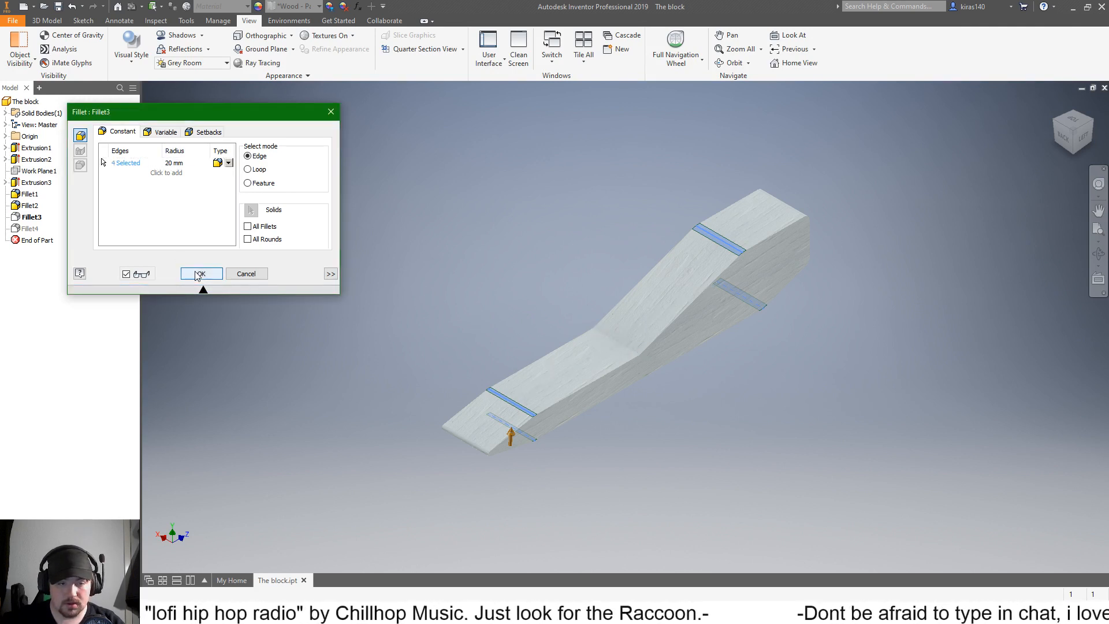
left_click(196, 273)
Step: Change Fillet4 to round only the upper crease between the nose section and the slope, with a 50 mm radius
left_click(27, 229)
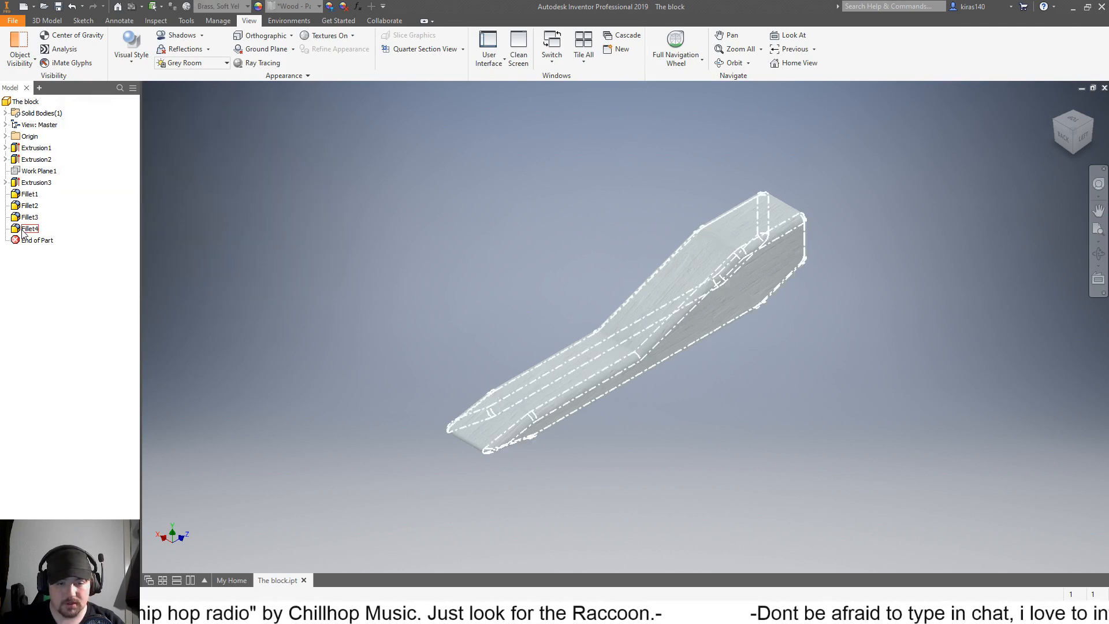
double_click(26, 229)
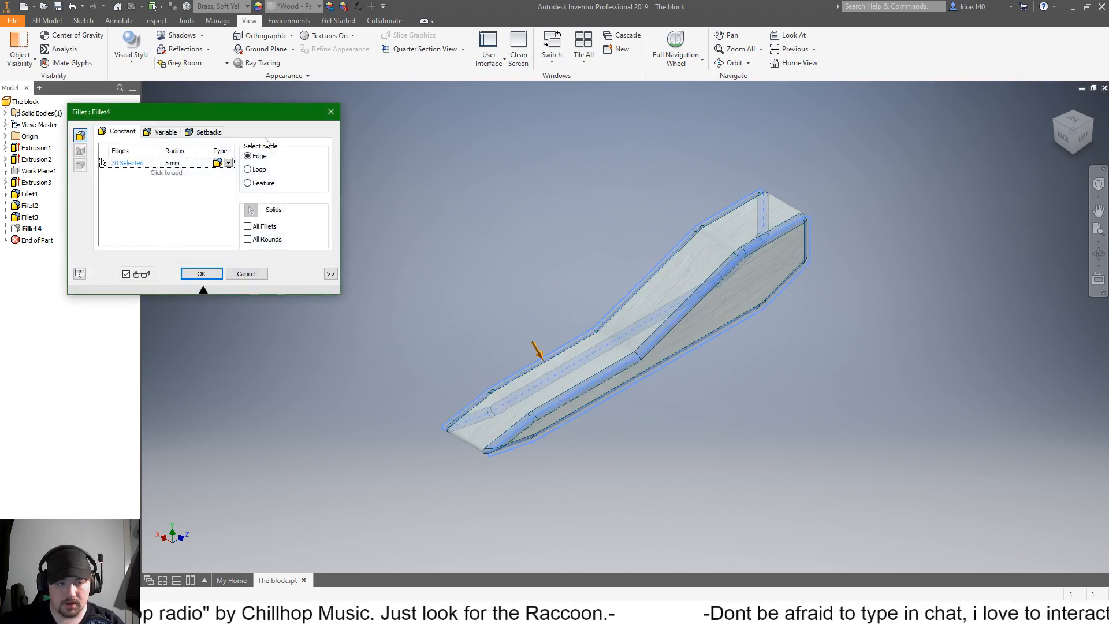
left_click(644, 354, "ctrl")
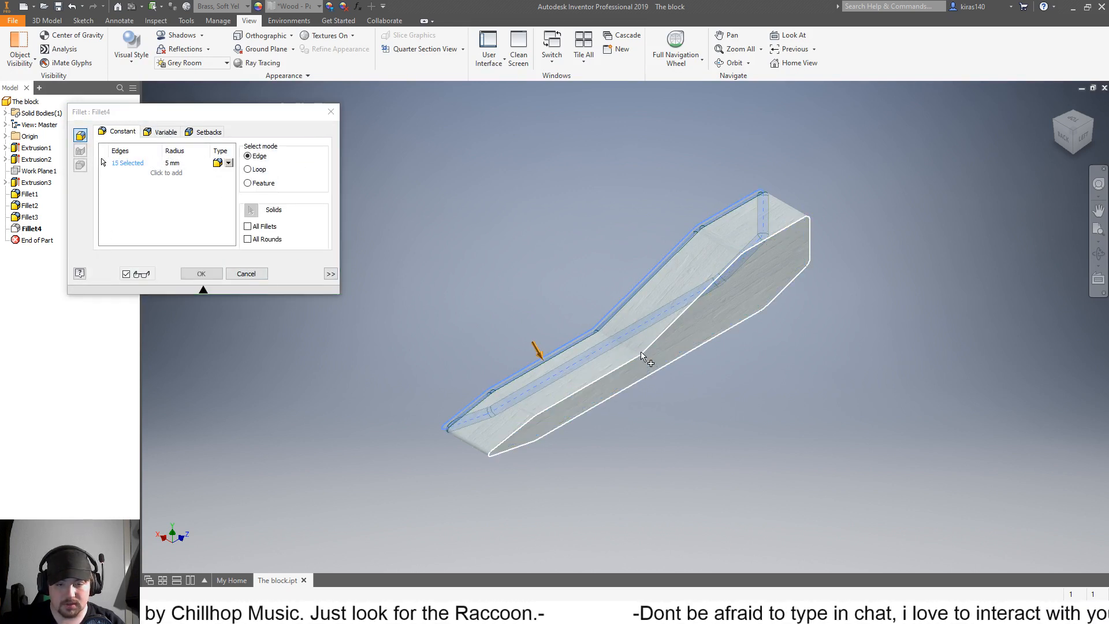
left_click(605, 323, "ctrl")
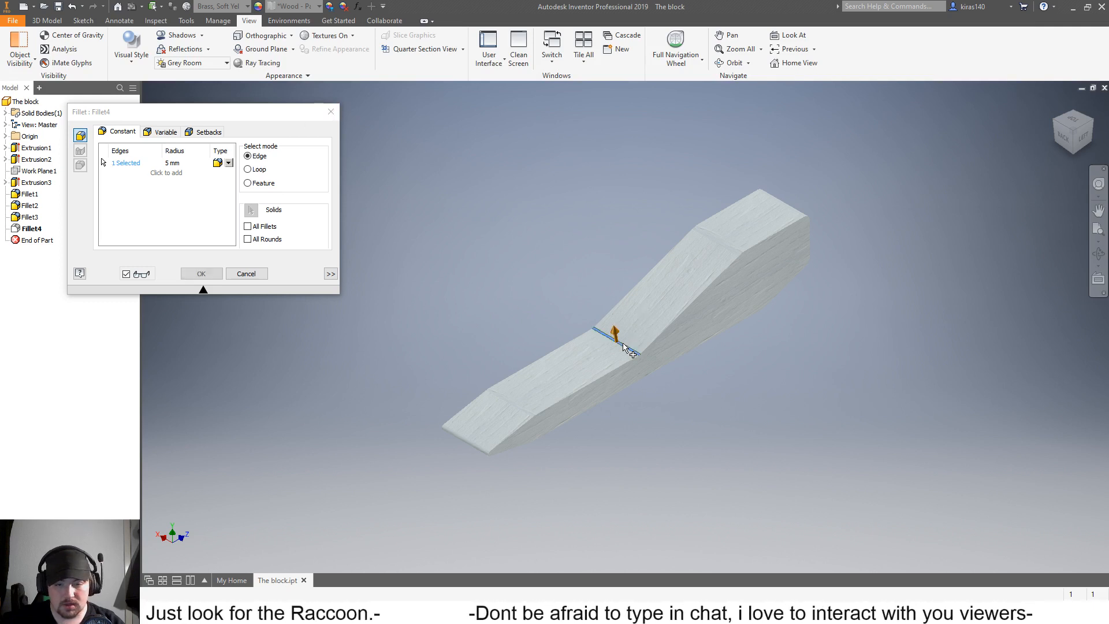
left_click(173, 164)
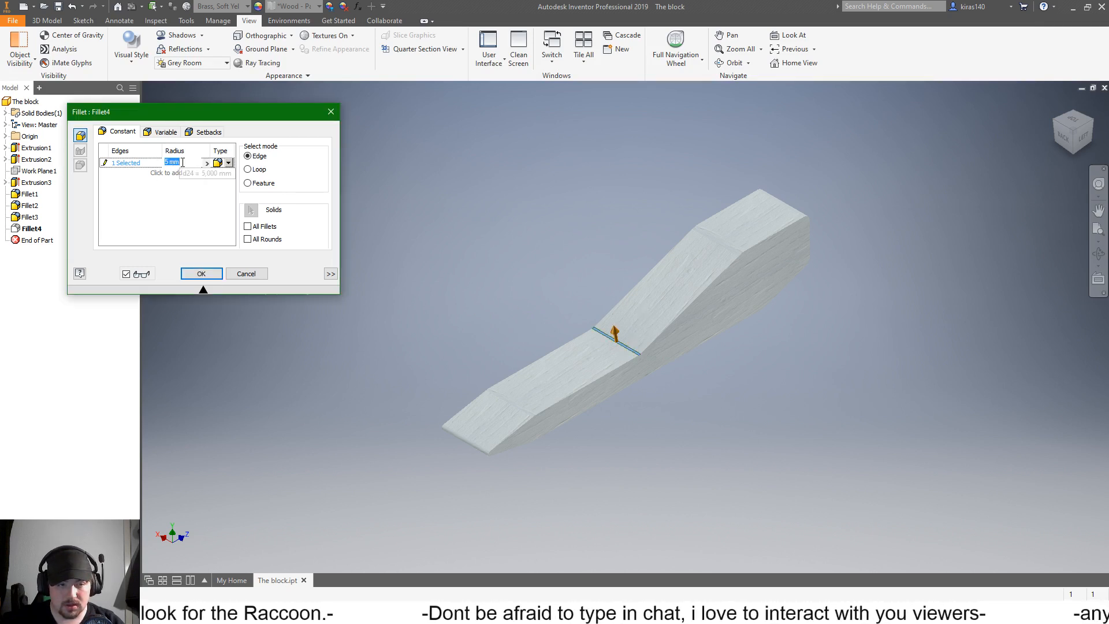
left_click(183, 162)
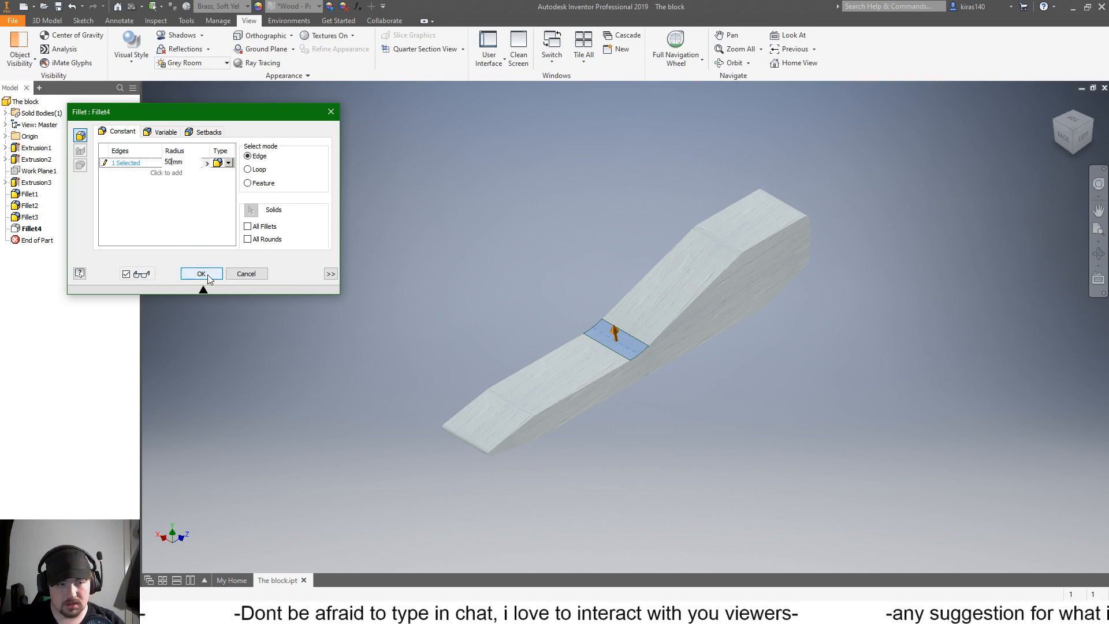
left_click(206, 275)
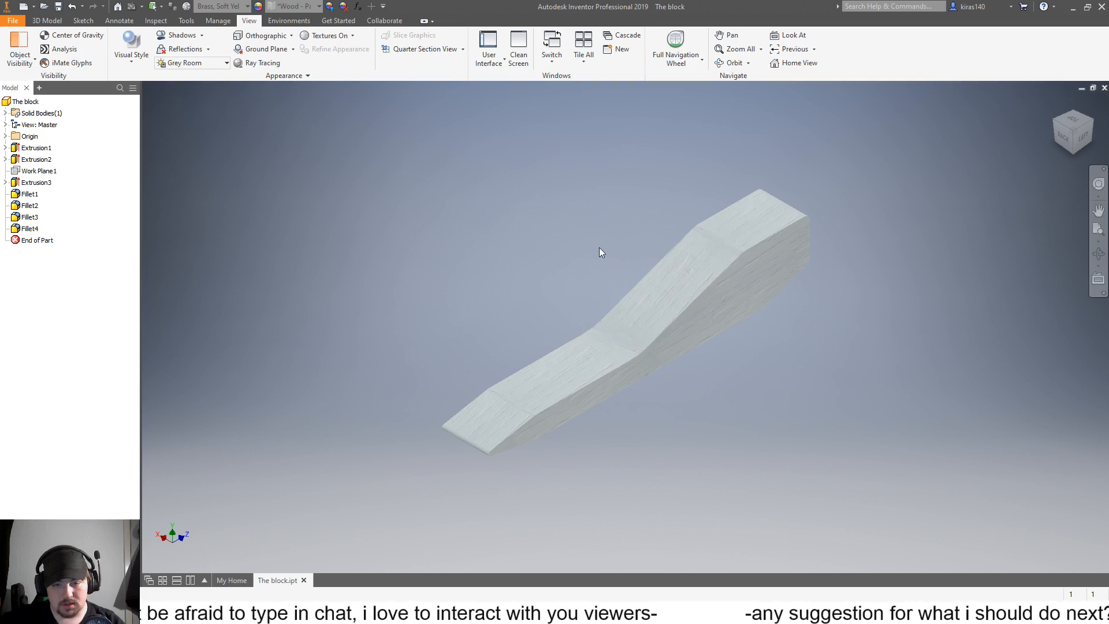
Step: Check which edge Fillet1 rounds, and remove the upper edge at the top of the slope from Fillet3
double_click(29, 194)
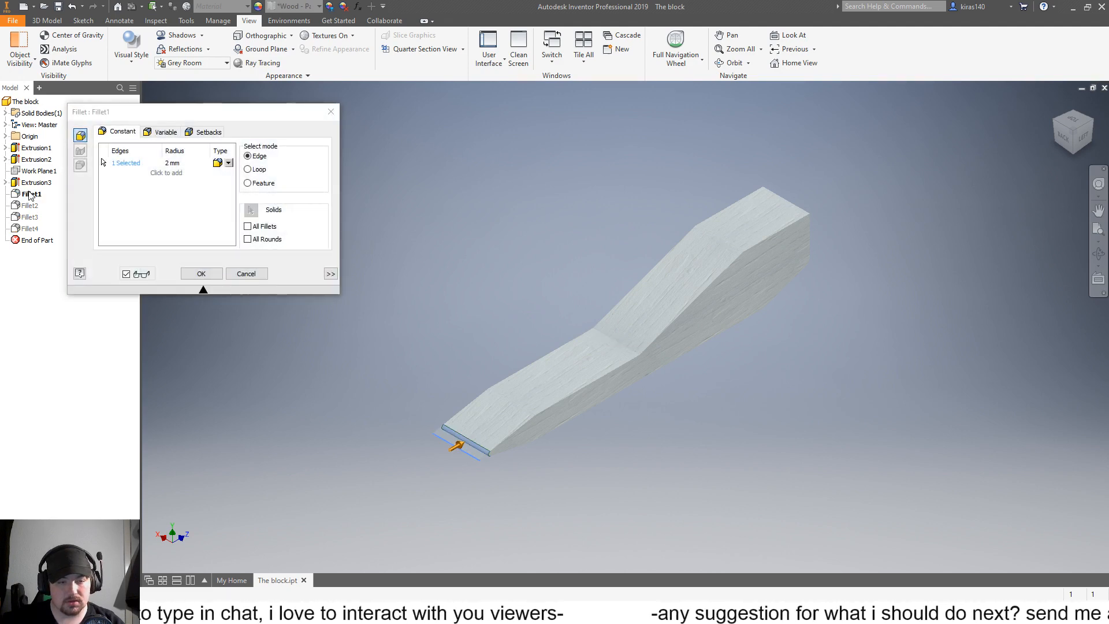
left_click(246, 273)
left_click(30, 205)
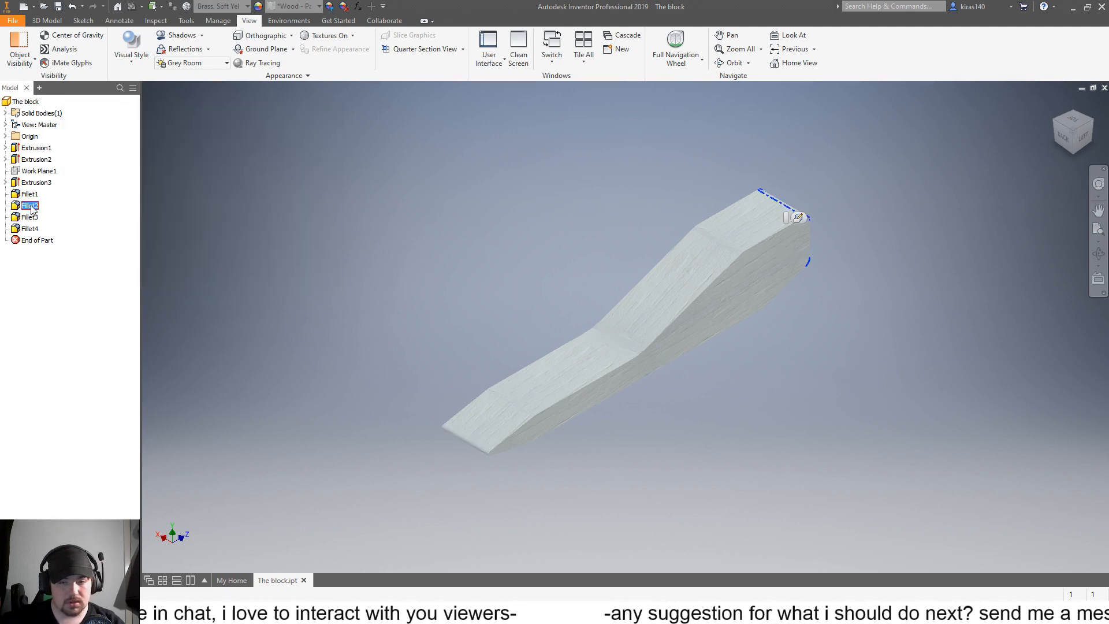
double_click(30, 217)
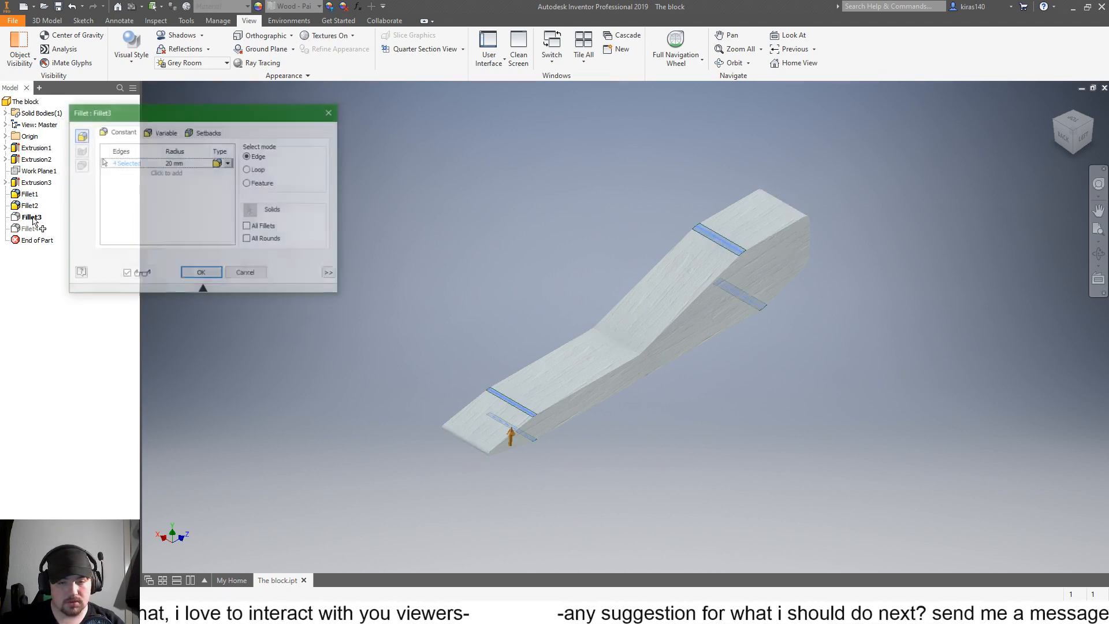
left_click(724, 250, "ctrl")
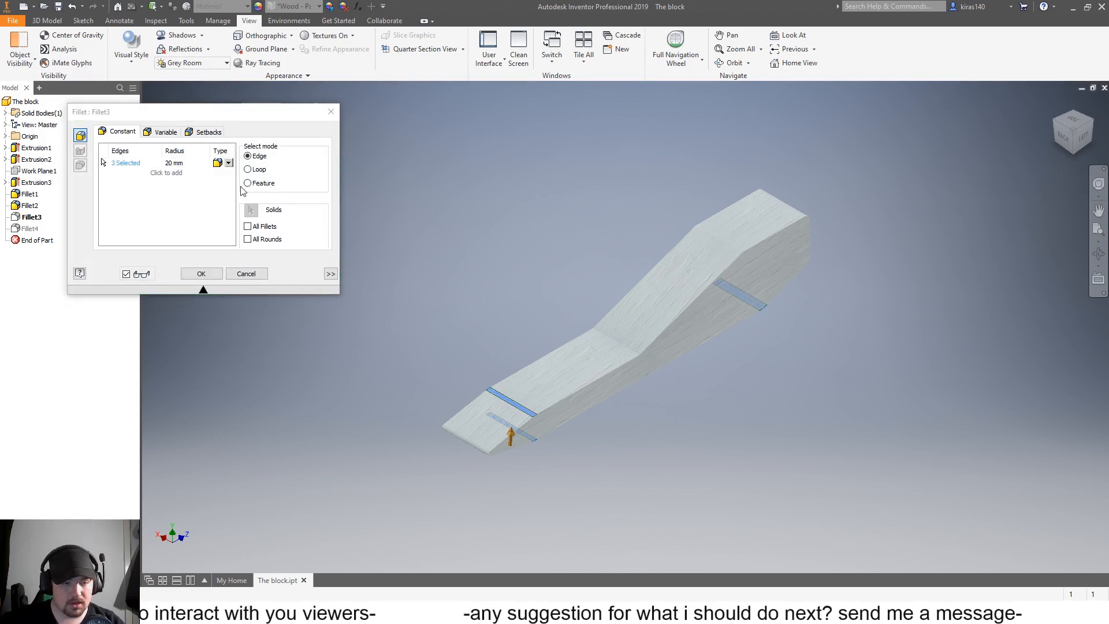
left_click(205, 275)
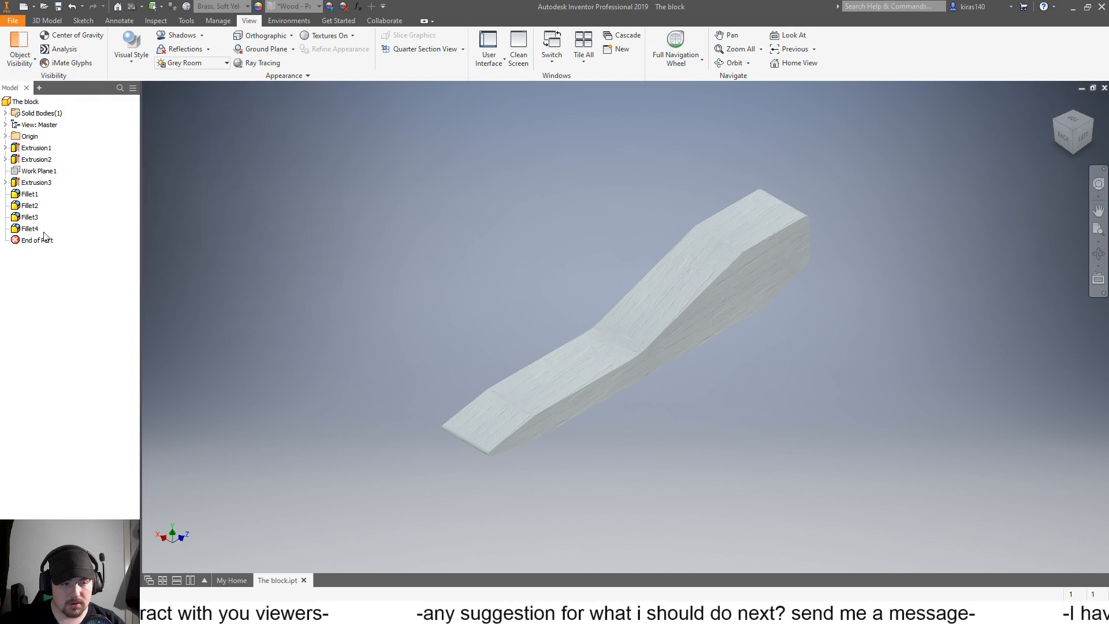
Step: Add the upper edge at the top of the slope to the 50 mm Fillet4
double_click(35, 230)
left_click(722, 246)
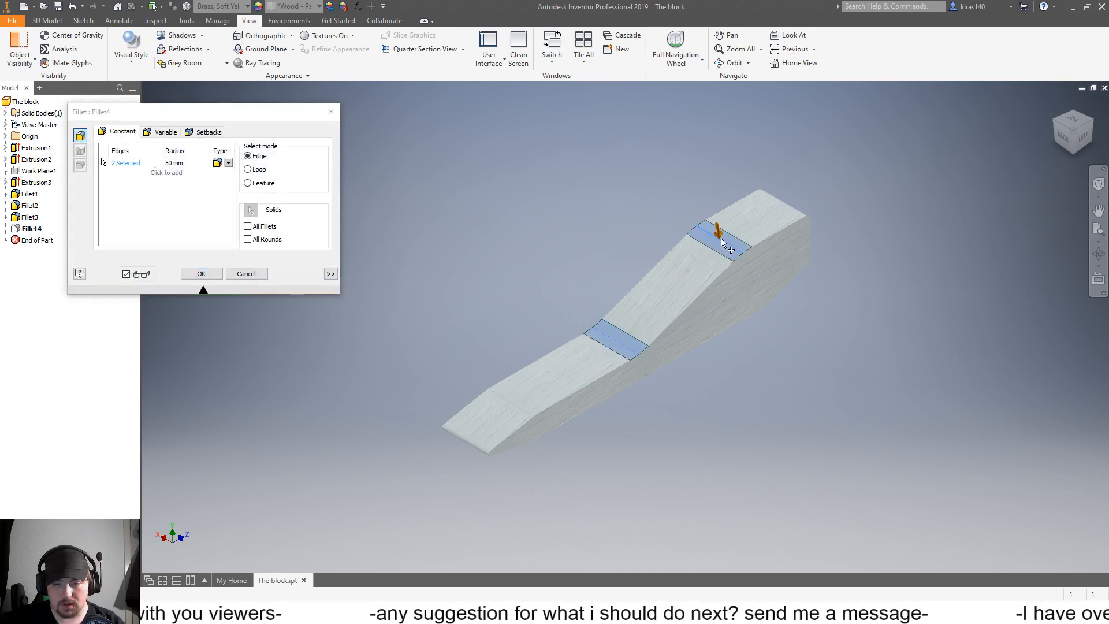
left_click(207, 271)
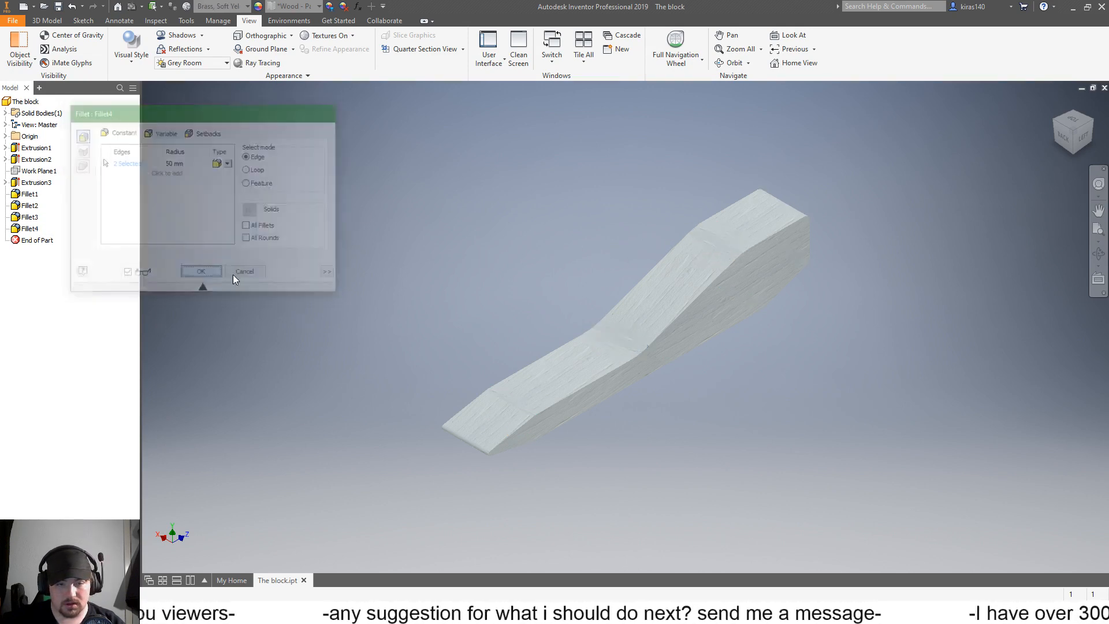
Step: Try a 7.5 mm fillet around the outlines of both side faces, and undo it
left_click(1075, 136)
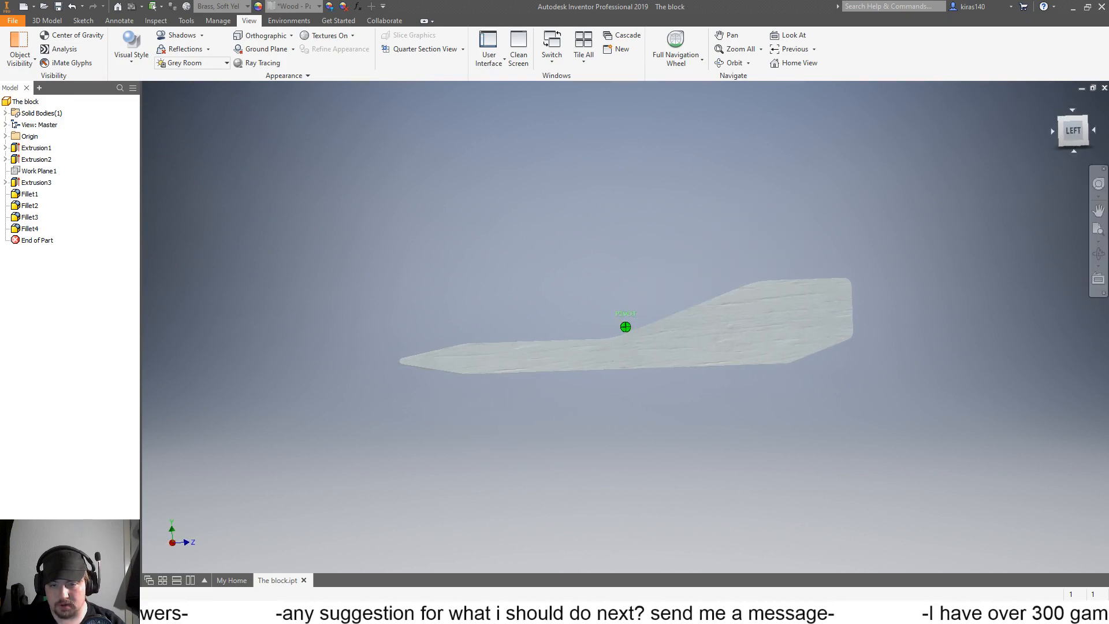
left_click_drag(1076, 136, 1094, 152)
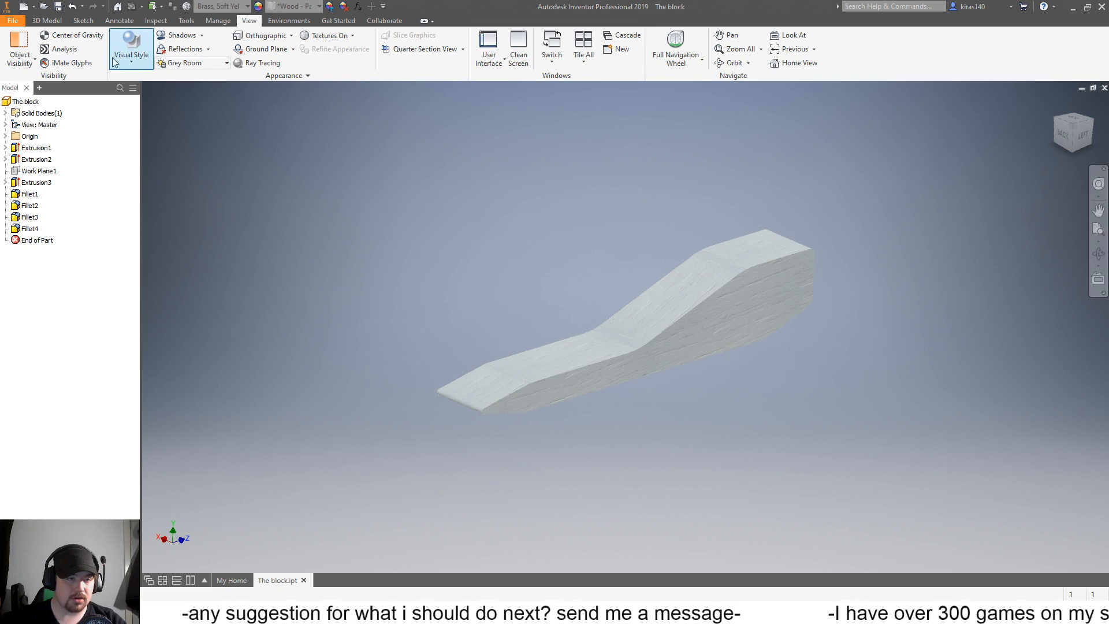
left_click(26, 101)
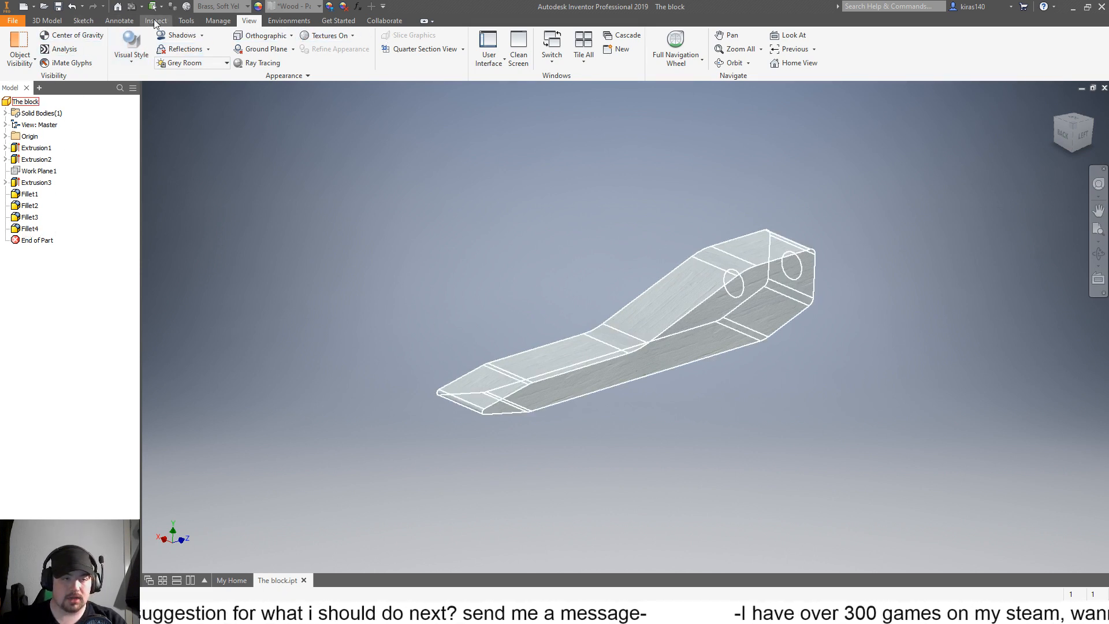
left_click(52, 21)
left_click(254, 46)
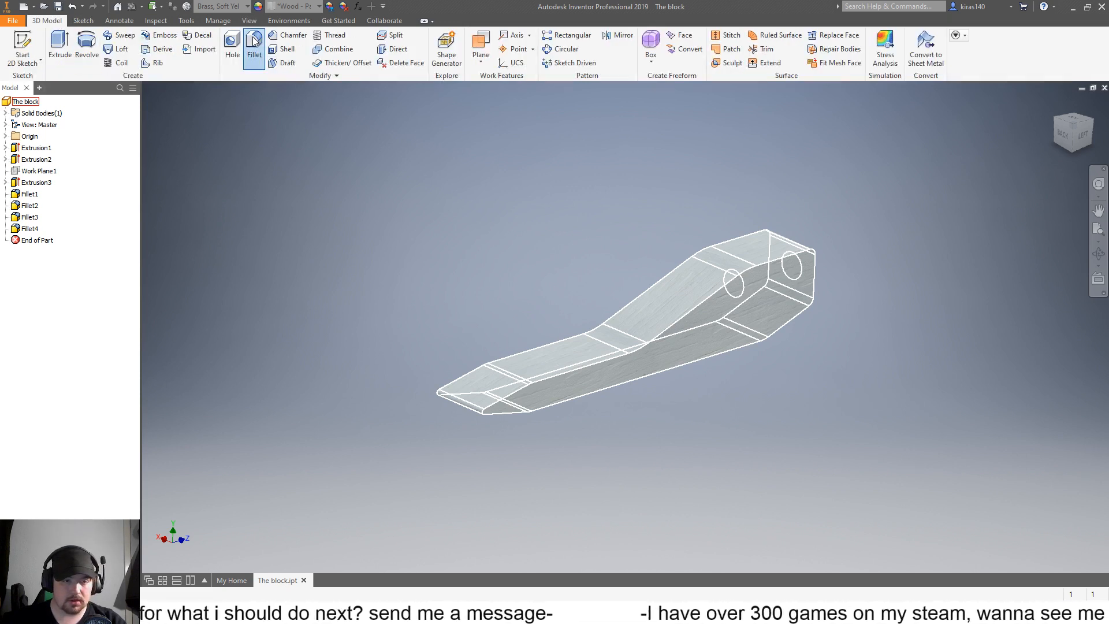
left_click(688, 317)
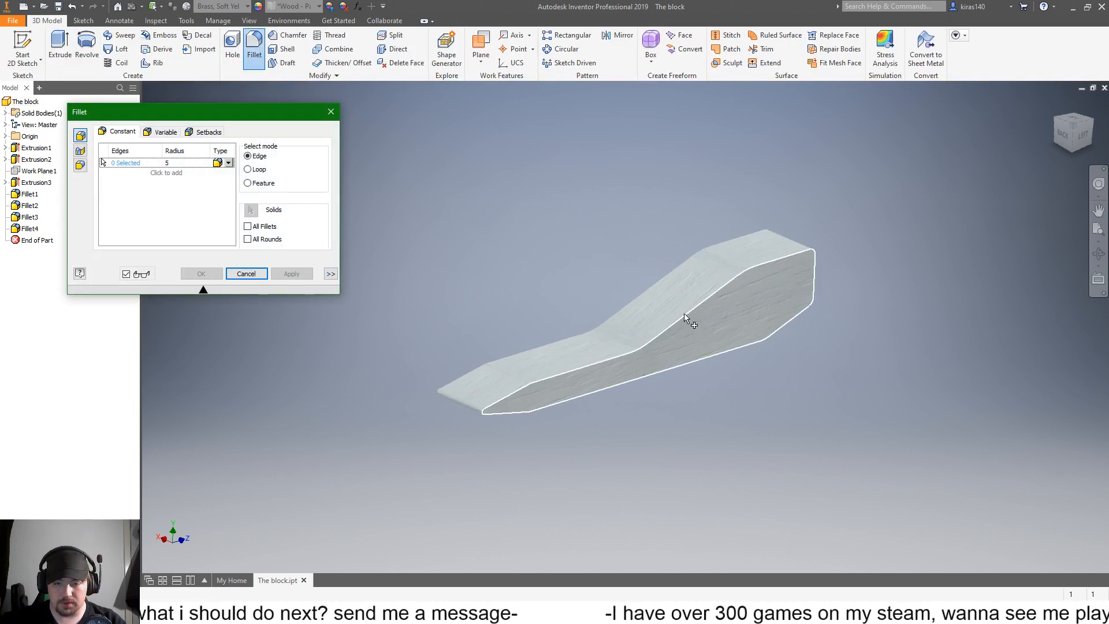
left_click(645, 298)
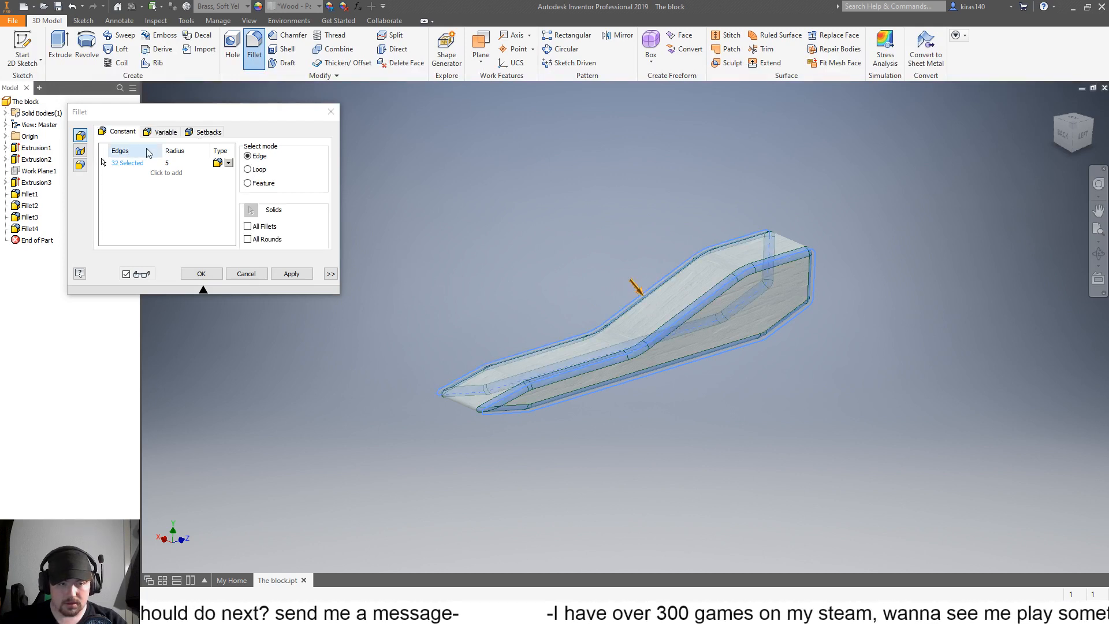
left_click(170, 164)
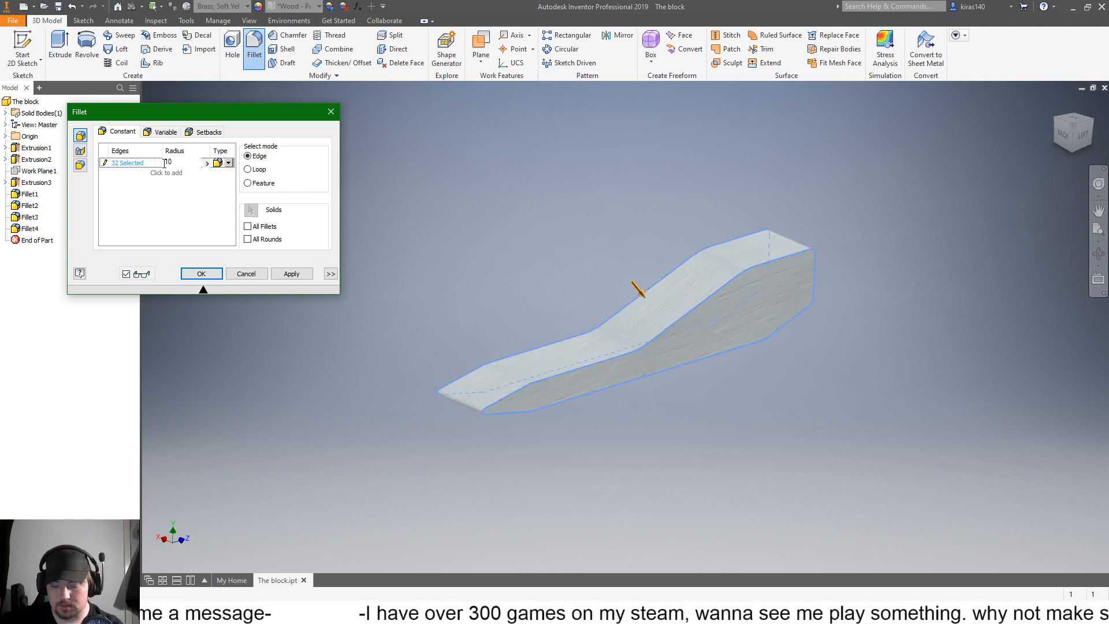
type("75")
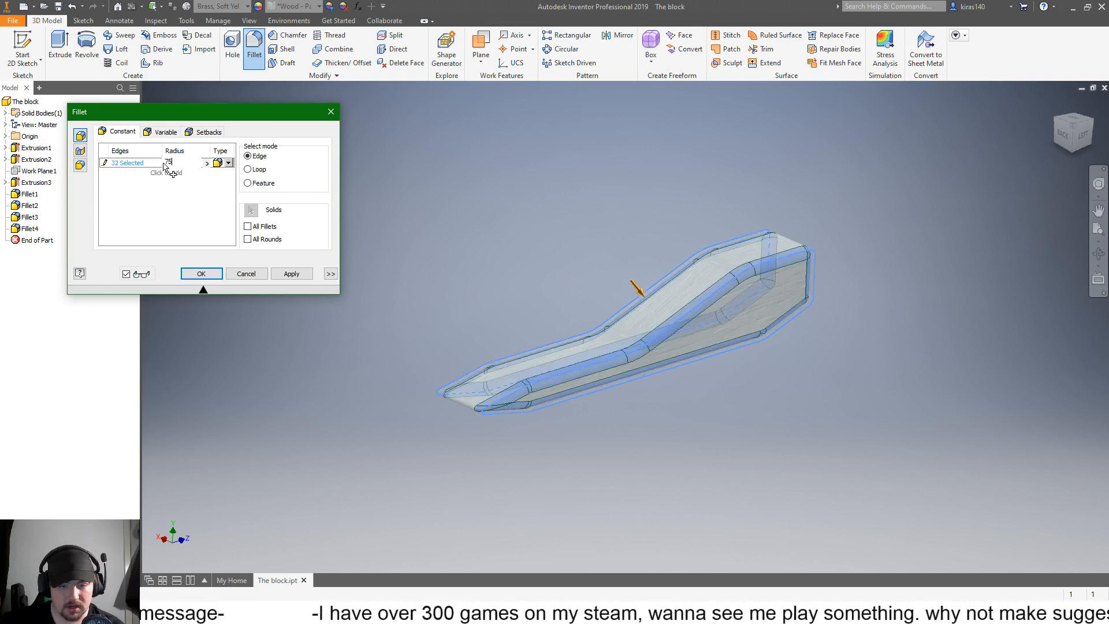
key("BackSpace")
type(".5")
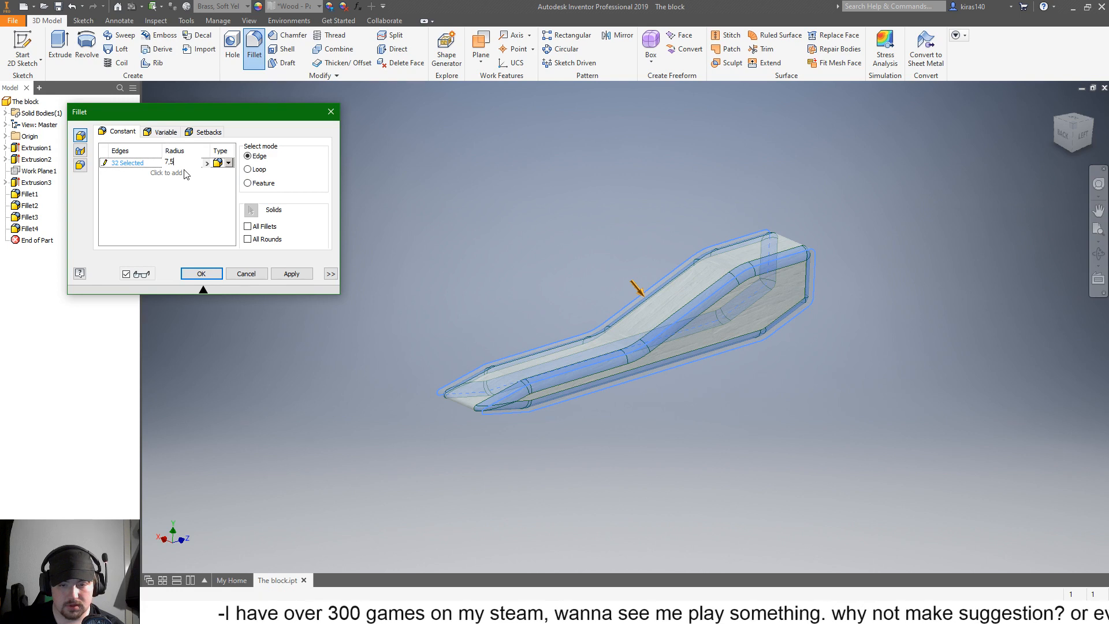
left_click(201, 273)
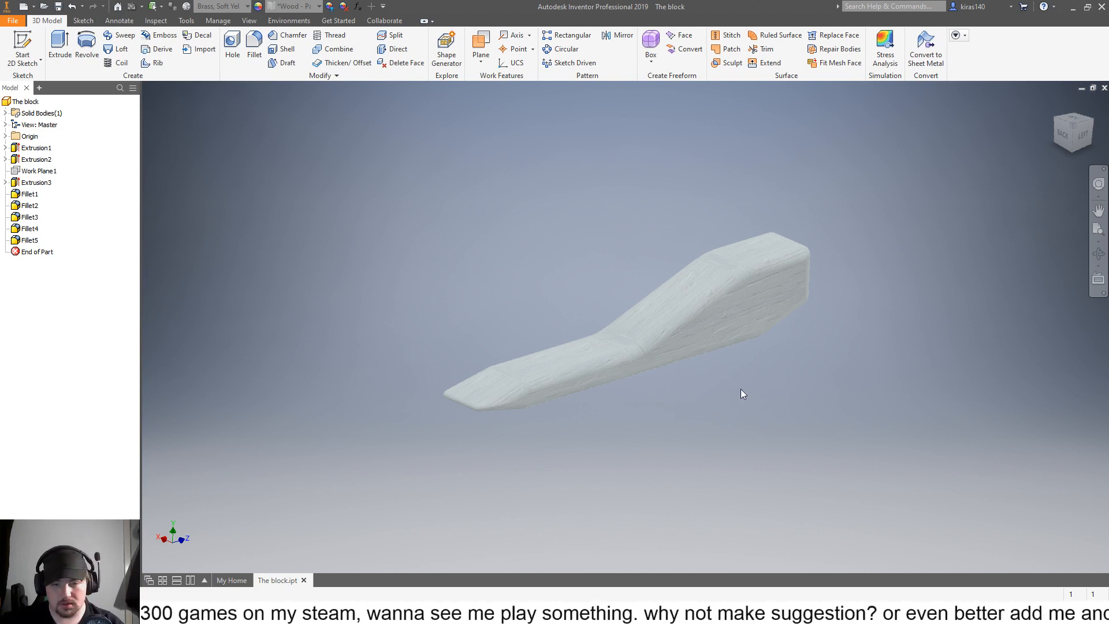
key("ctrl+z")
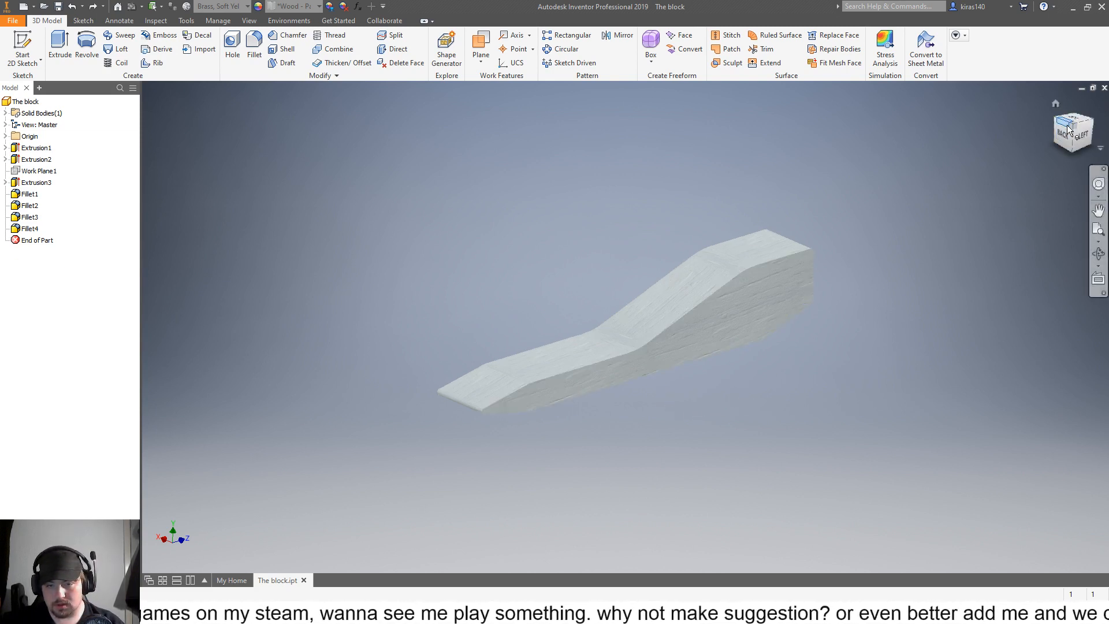
Step: Start a sketch in the top view and draw a diagonal line about 49.8 mm long from the nose edge's midpoint to the side edge
left_click(1073, 120)
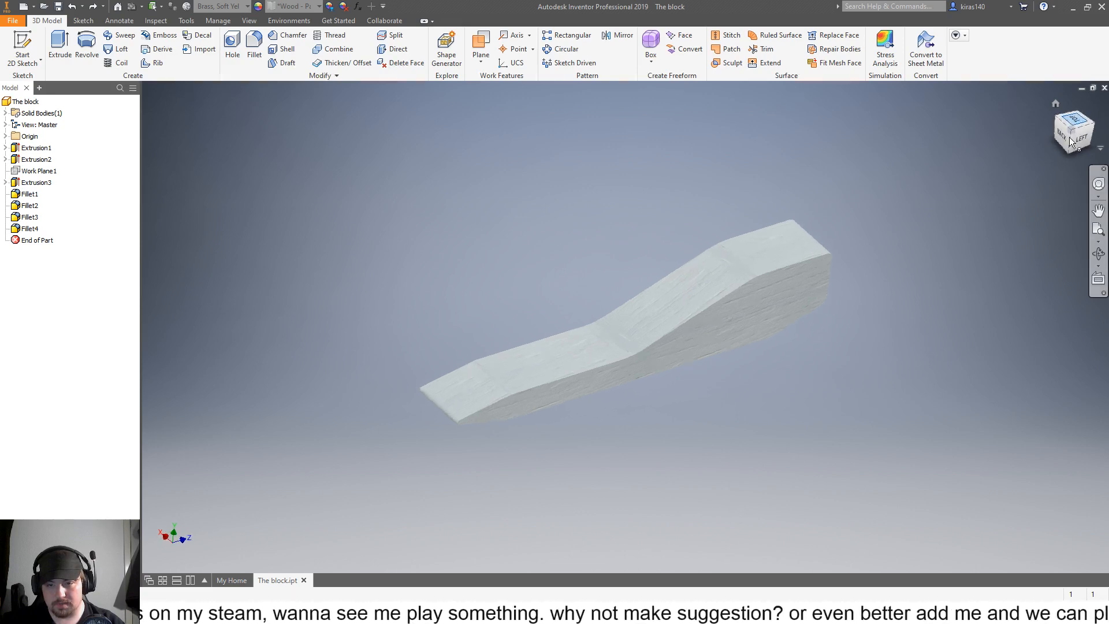
left_click(807, 338)
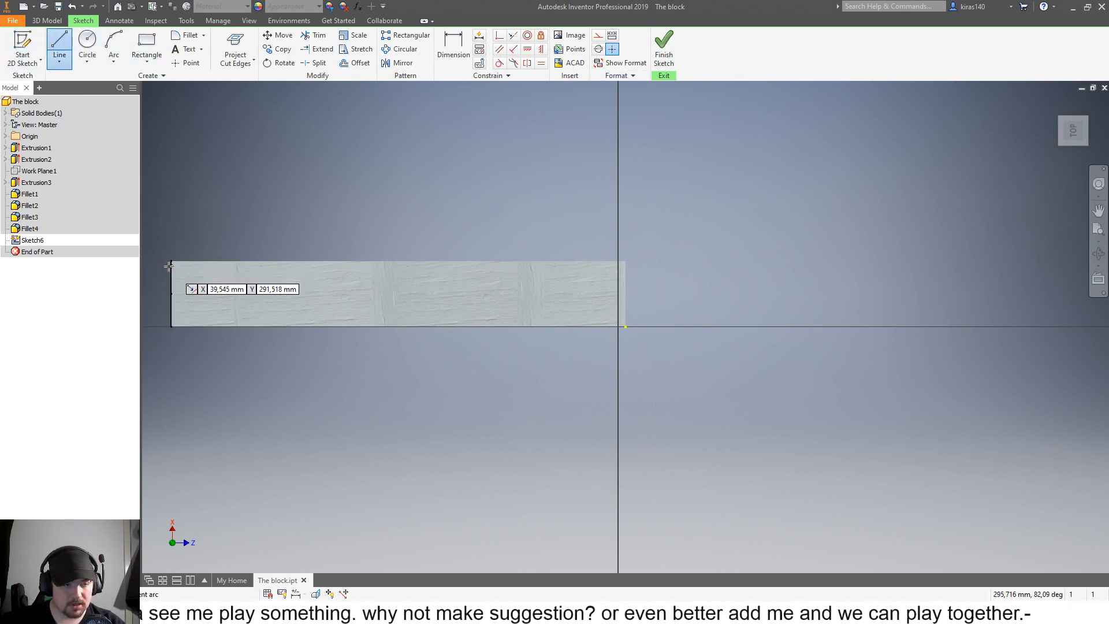
left_click(171, 294)
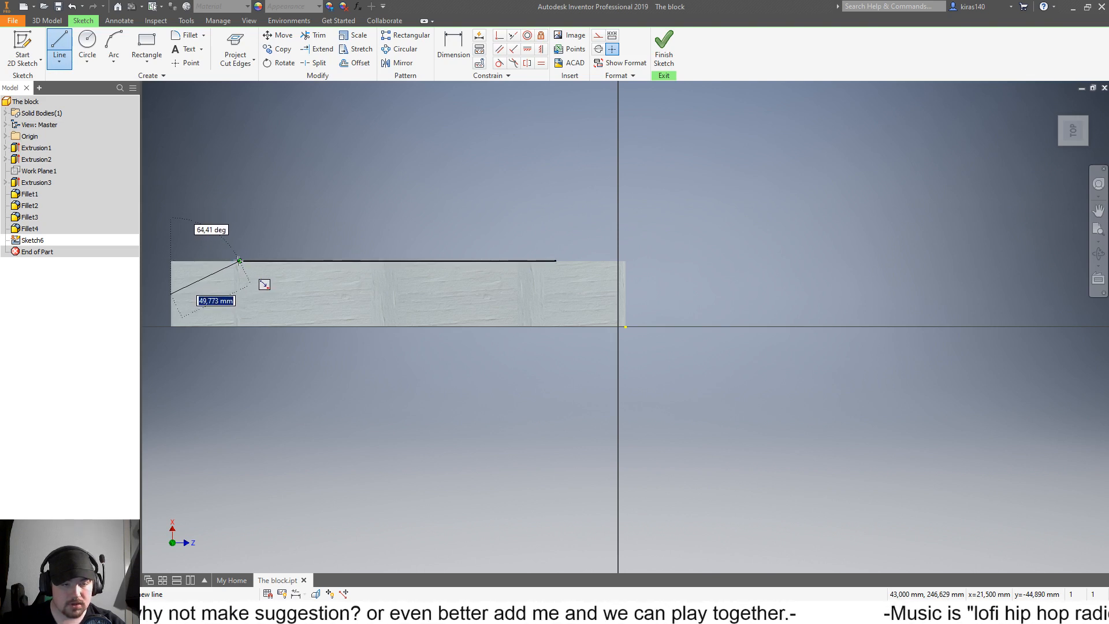
left_click(239, 261)
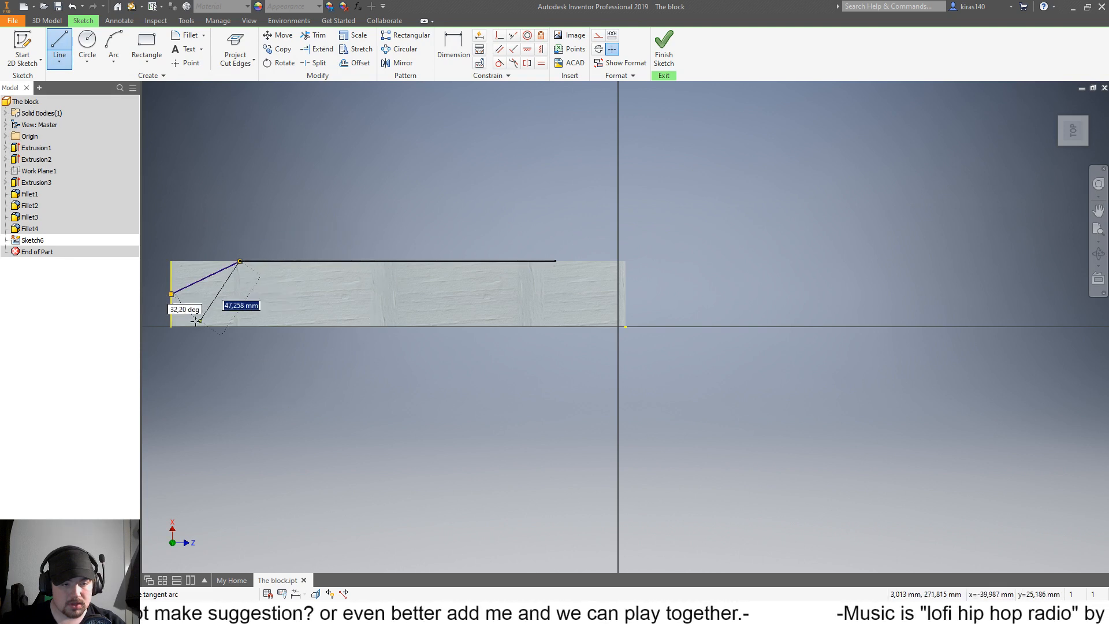
key("Escape")
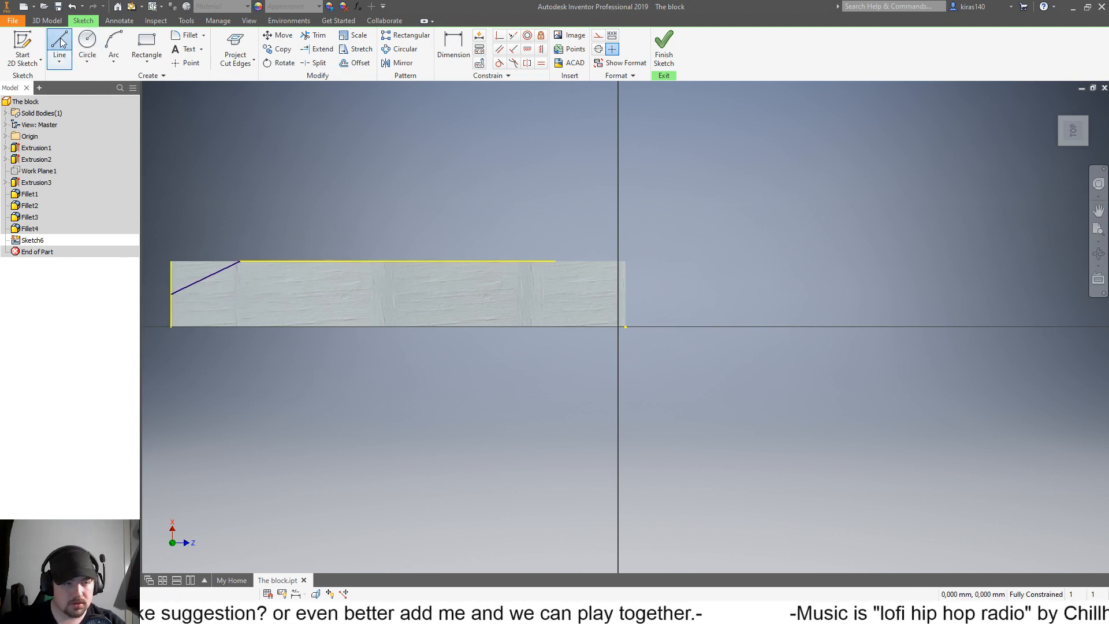
Step: Try to draw a second diagonal line from the nose edge's midpoint to the opposite side edge
left_click(171, 294)
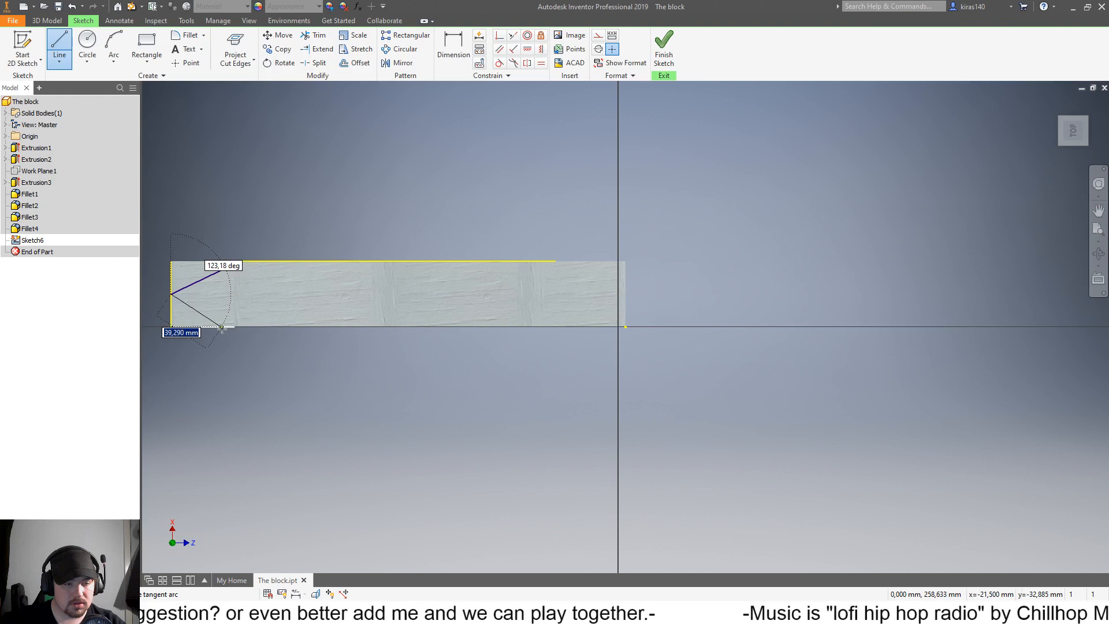
left_click(234, 327)
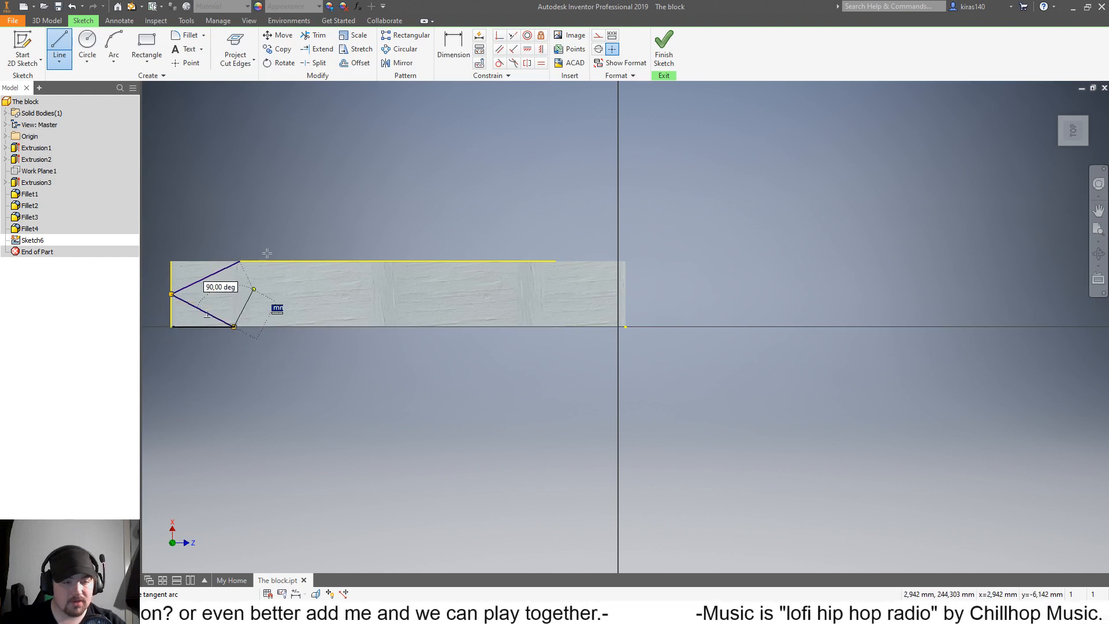
key("Escape")
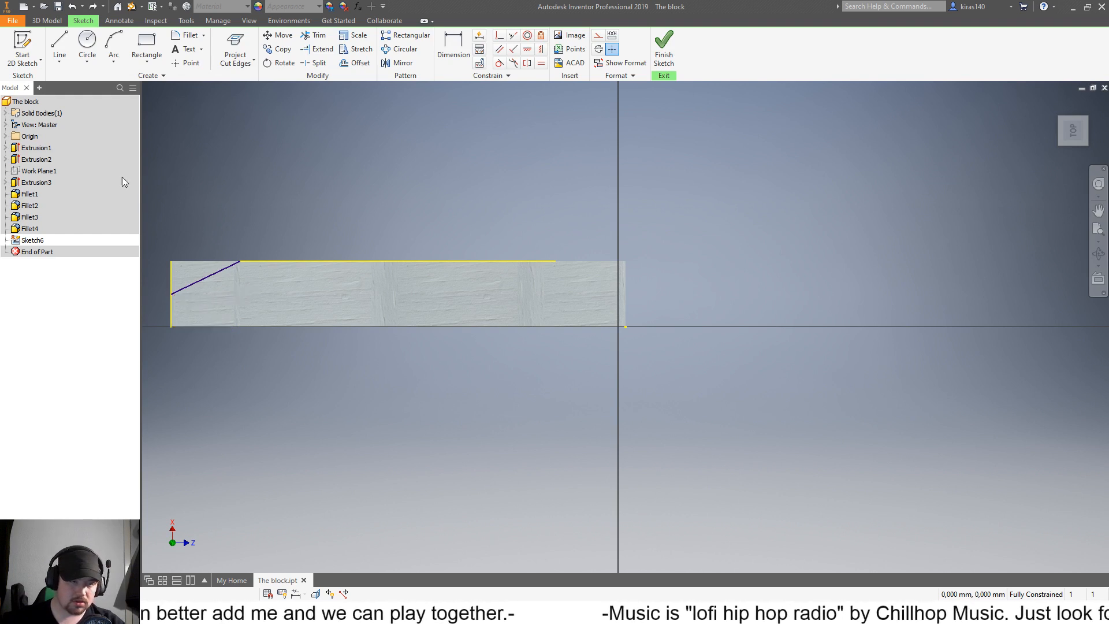
Step: Close the nose triangle with a cross line between the side edges and a second diagonal back to the nose edge's midpoint
left_click(60, 46)
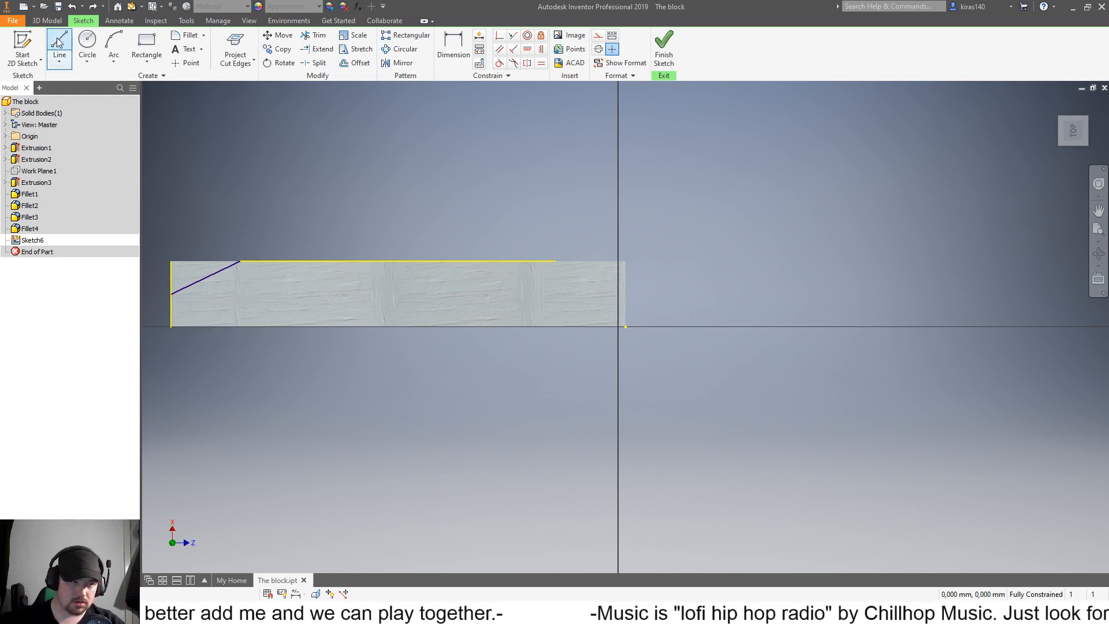
left_click(240, 261)
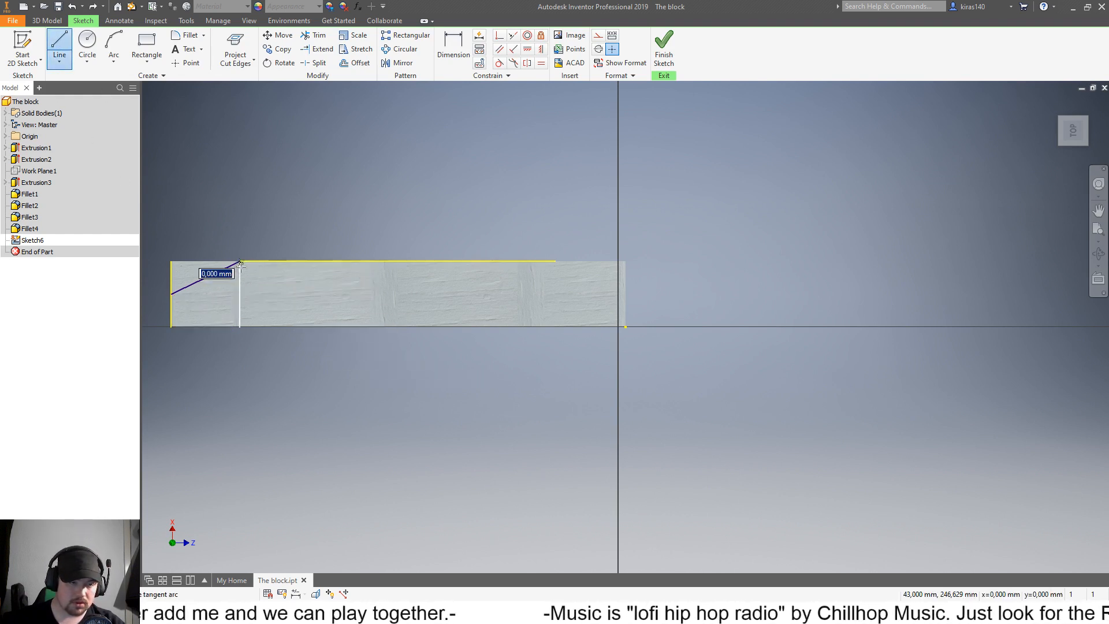
left_click(241, 327)
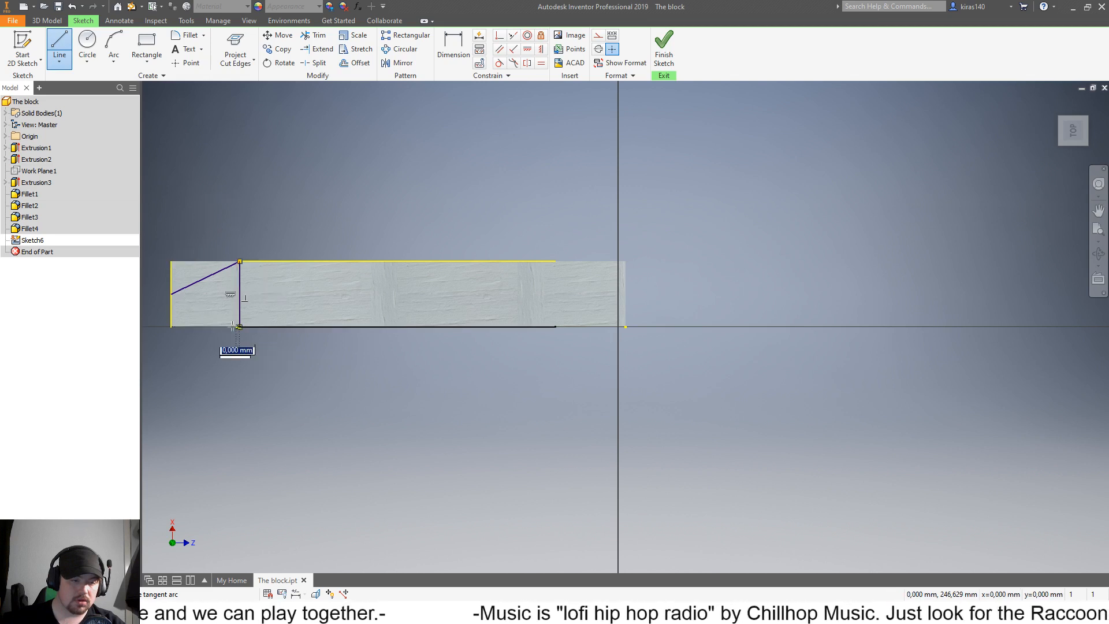
left_click(169, 297)
key("Escape")
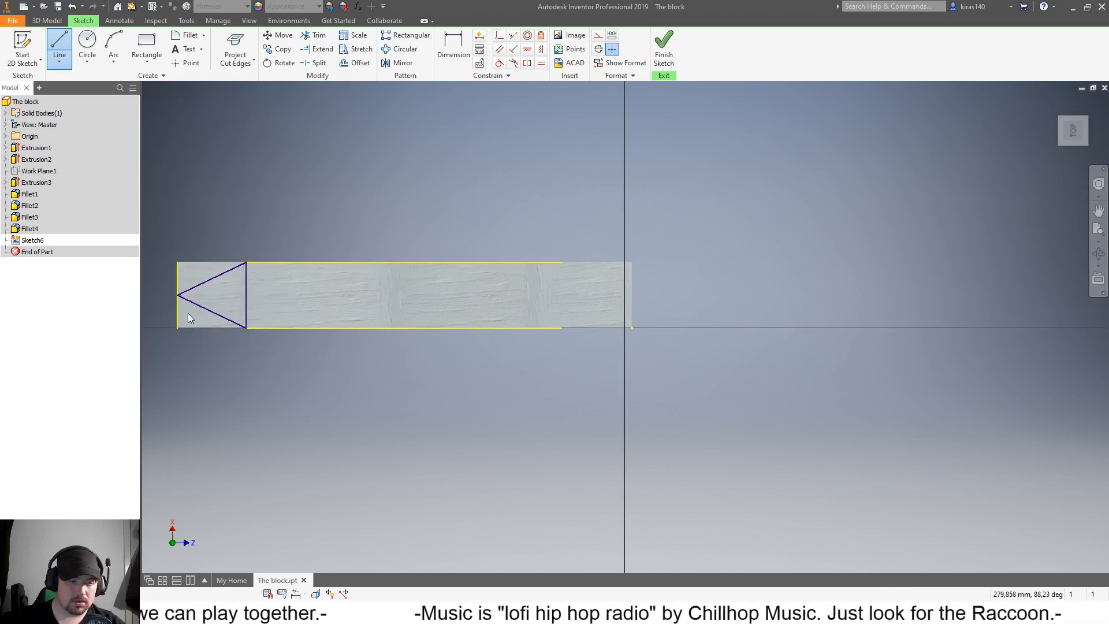
key("e")
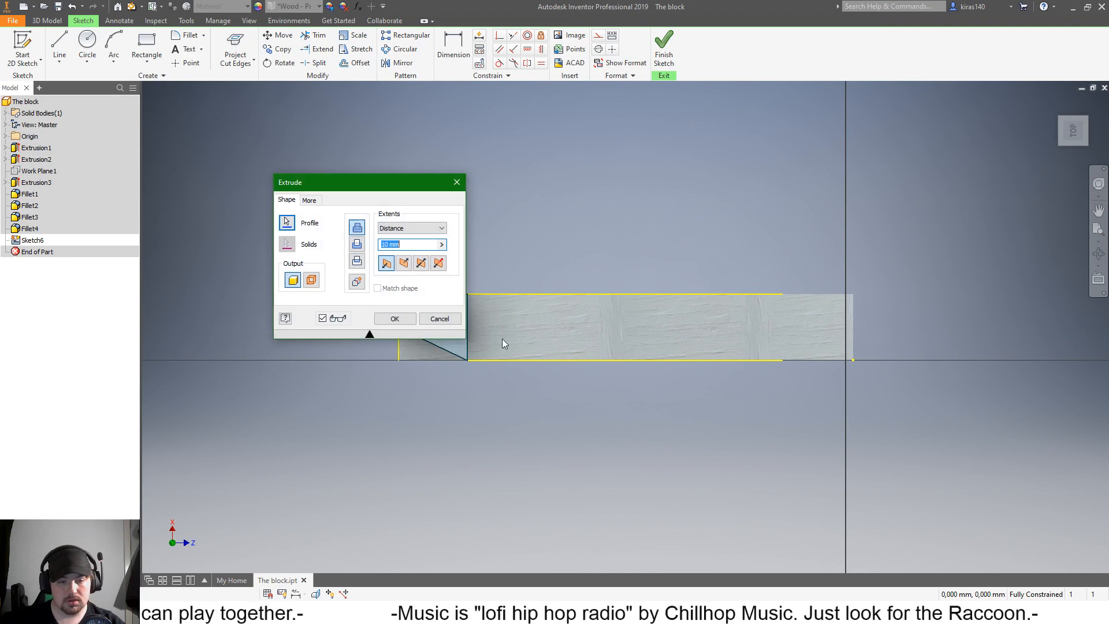
left_click(440, 319)
Step: Draw a line along the side edge from the triangle's base corner to the nose corner
left_click(59, 46)
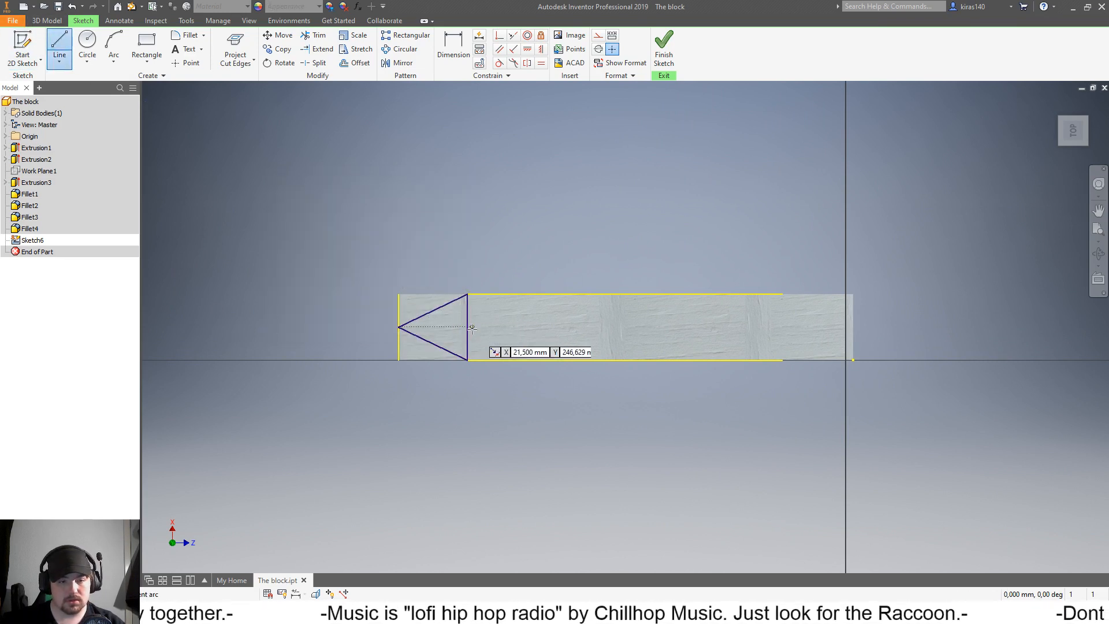
left_click(468, 294)
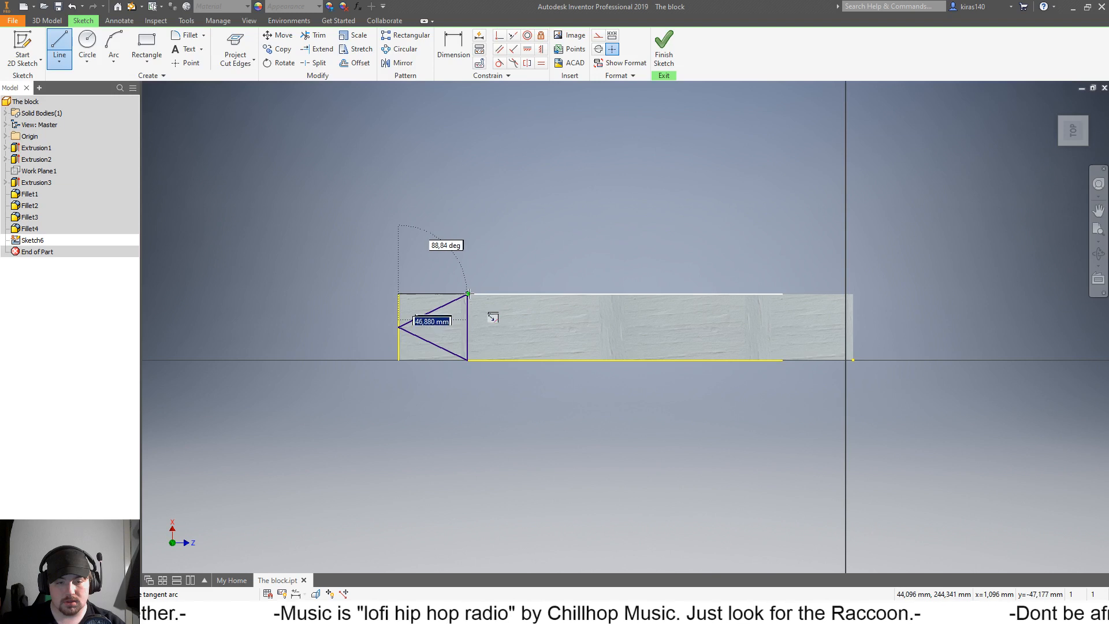
double_click(398, 294)
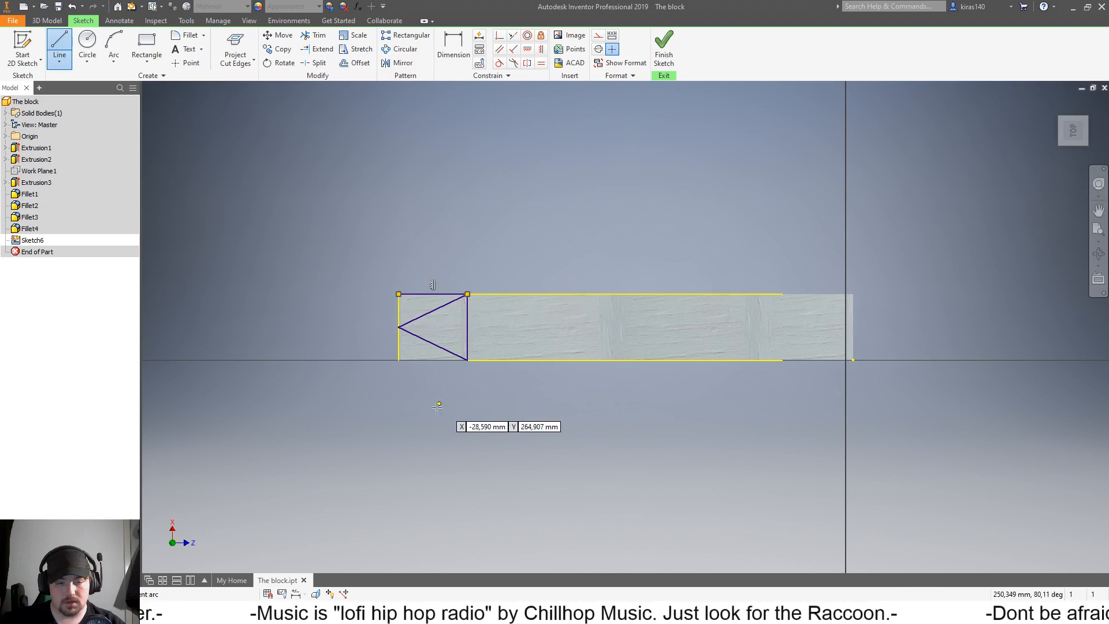
Step: Try to draw a line along the nose edge between its two corners, and undo it
left_click(399, 293)
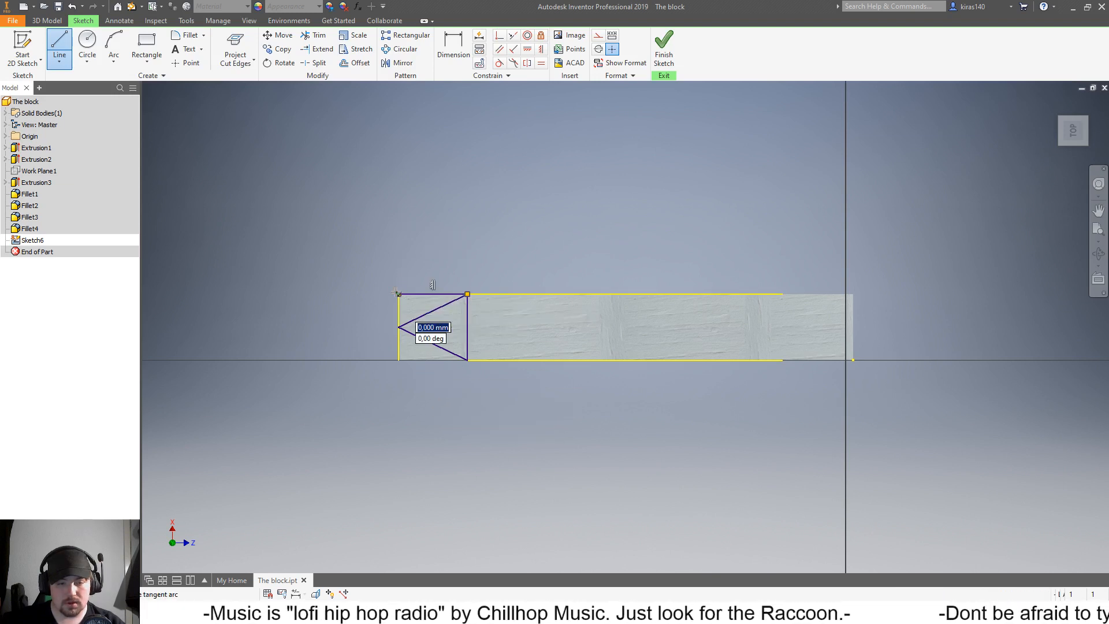
left_click(399, 359)
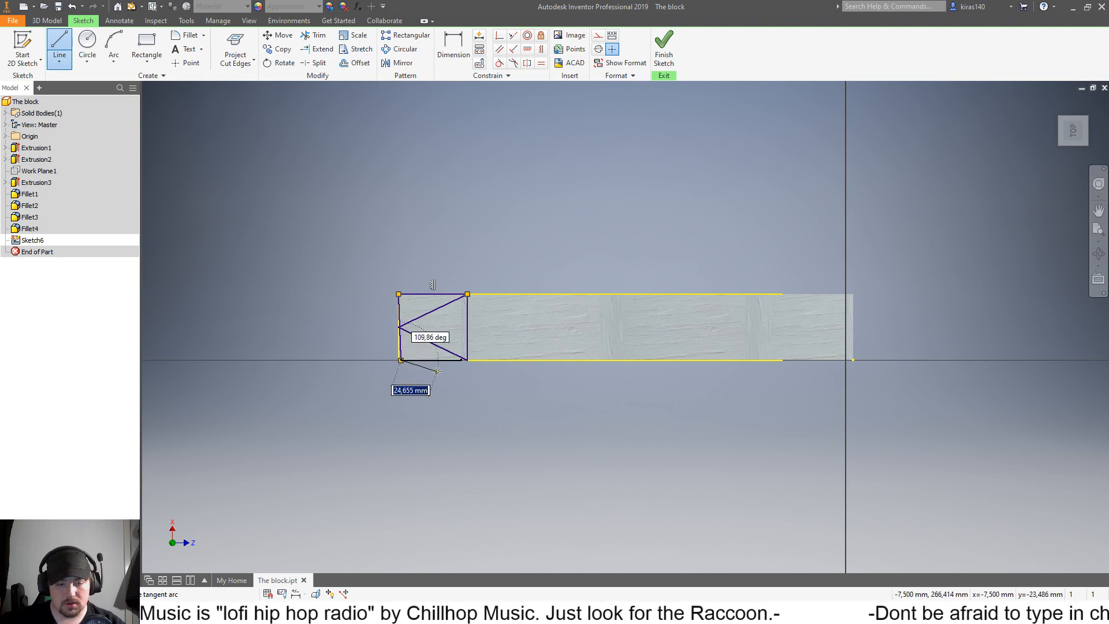
key("Escape")
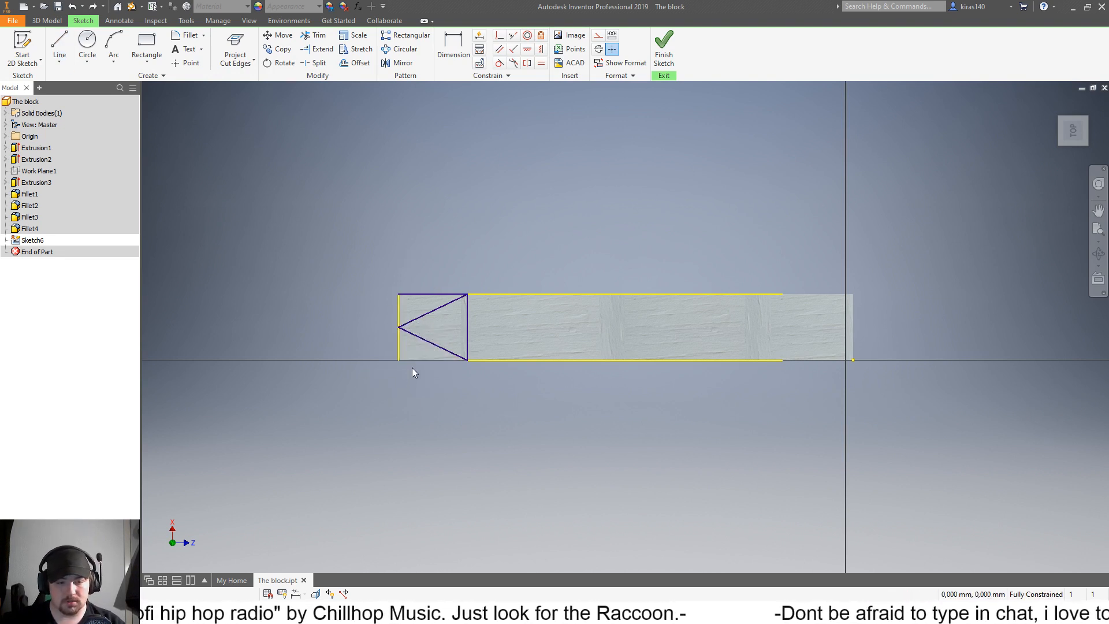
left_click(59, 47)
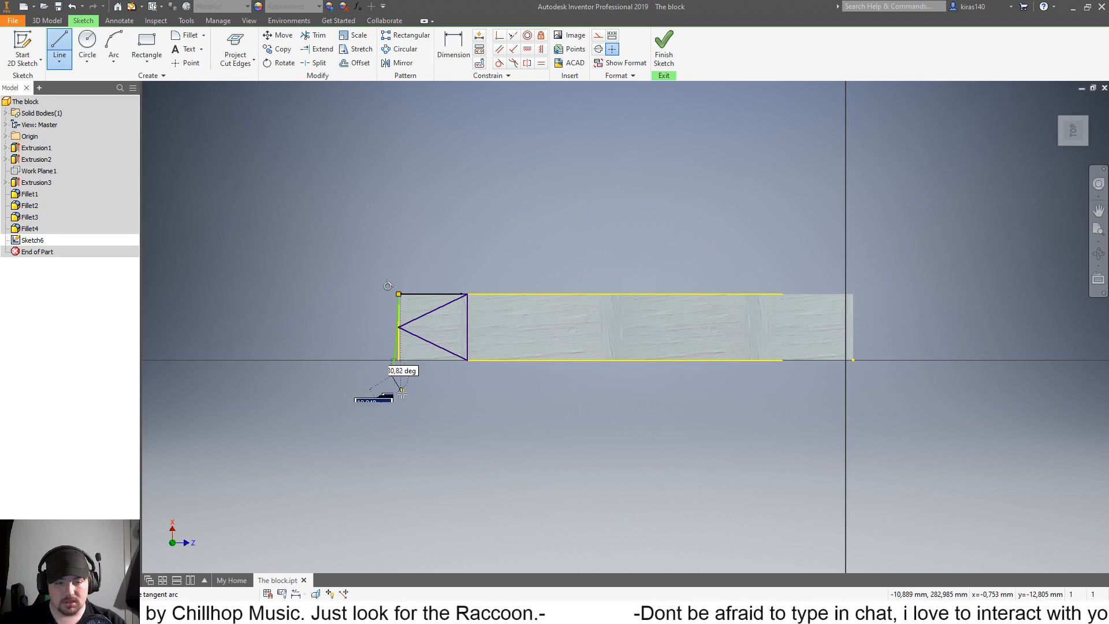
key("Escape")
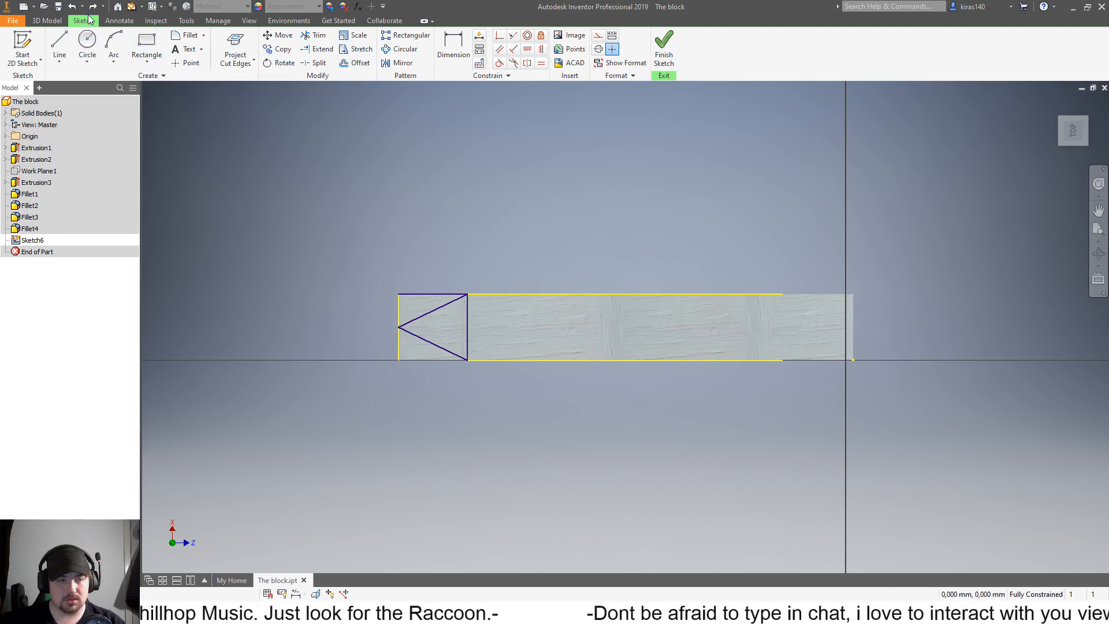
Step: Draw lines along the nose edge and the opposite side edge to complete the rectangle around the triangle
left_click(59, 44)
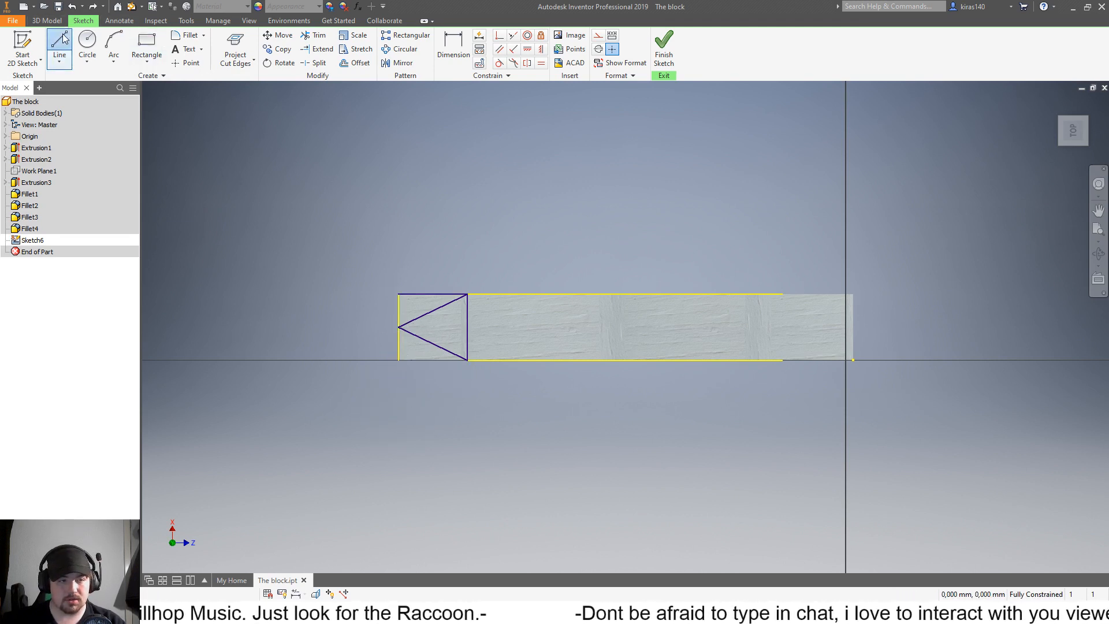
left_click(396, 294)
double_click(398, 359)
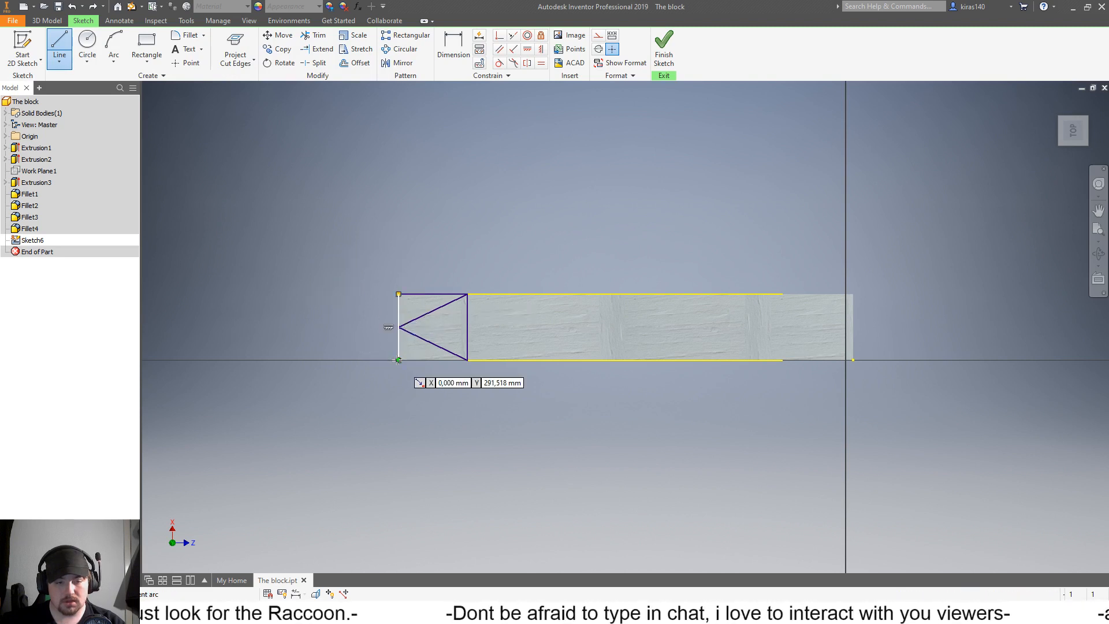
left_click(467, 360)
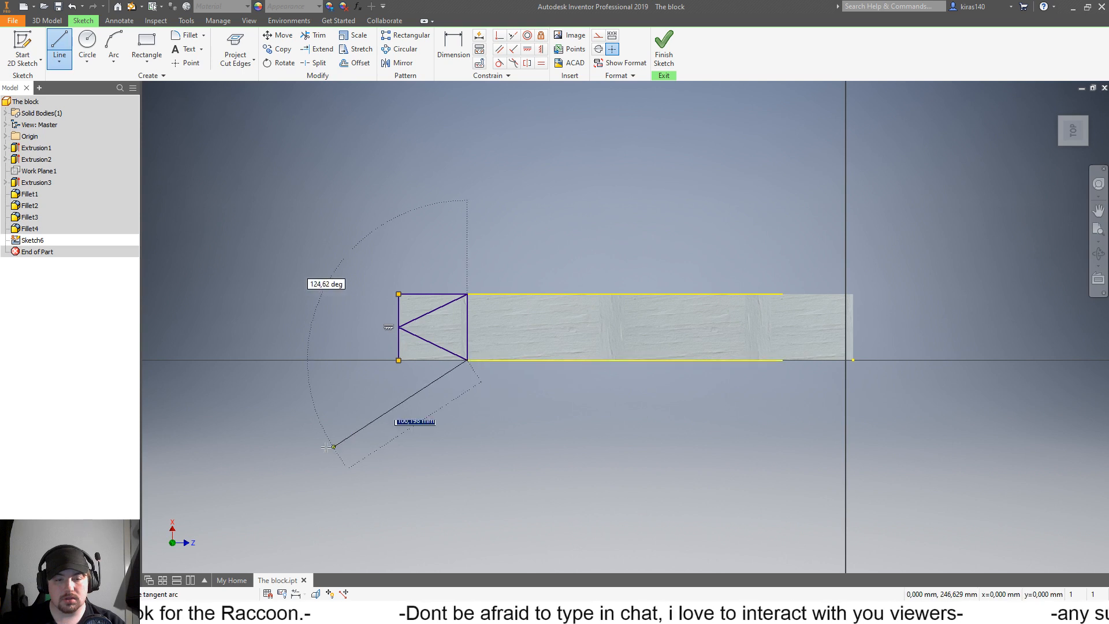
double_click(400, 360)
key("Escape")
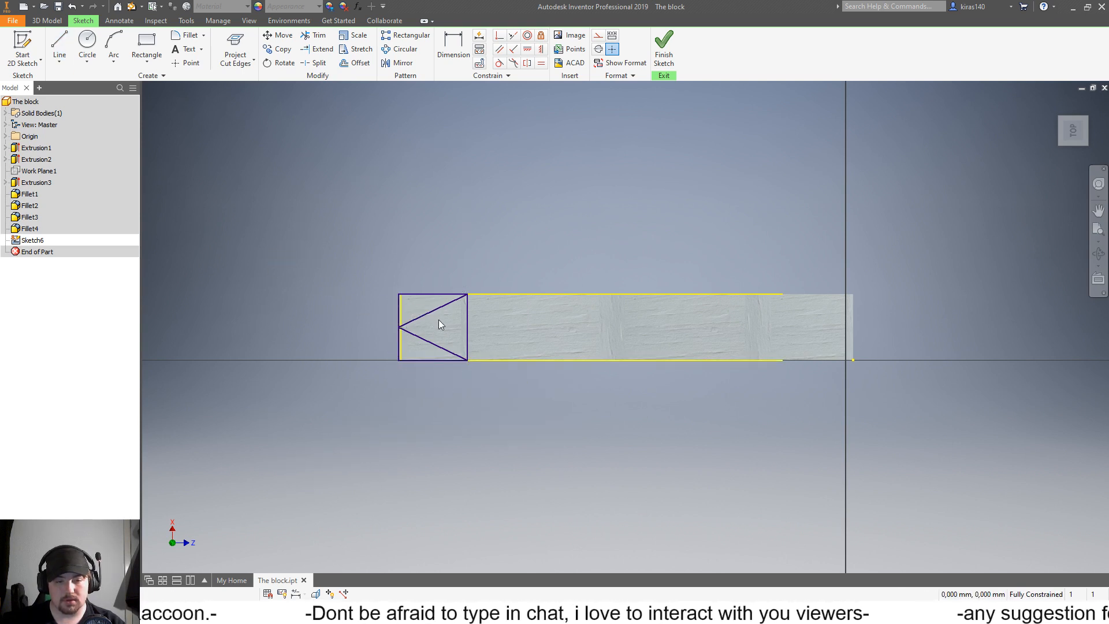
Step: Try to pick the corner regions beside the nose triangle as profiles for a 10 mm extrusion, and cancel it
key("e")
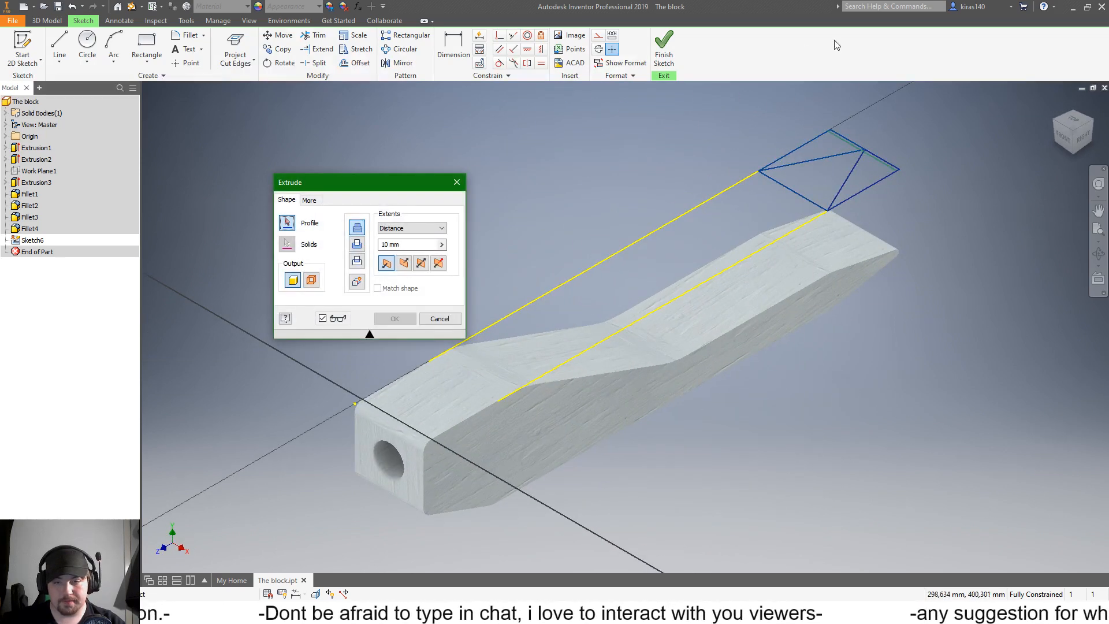
left_click(833, 137)
left_click(865, 164)
left_click(845, 172)
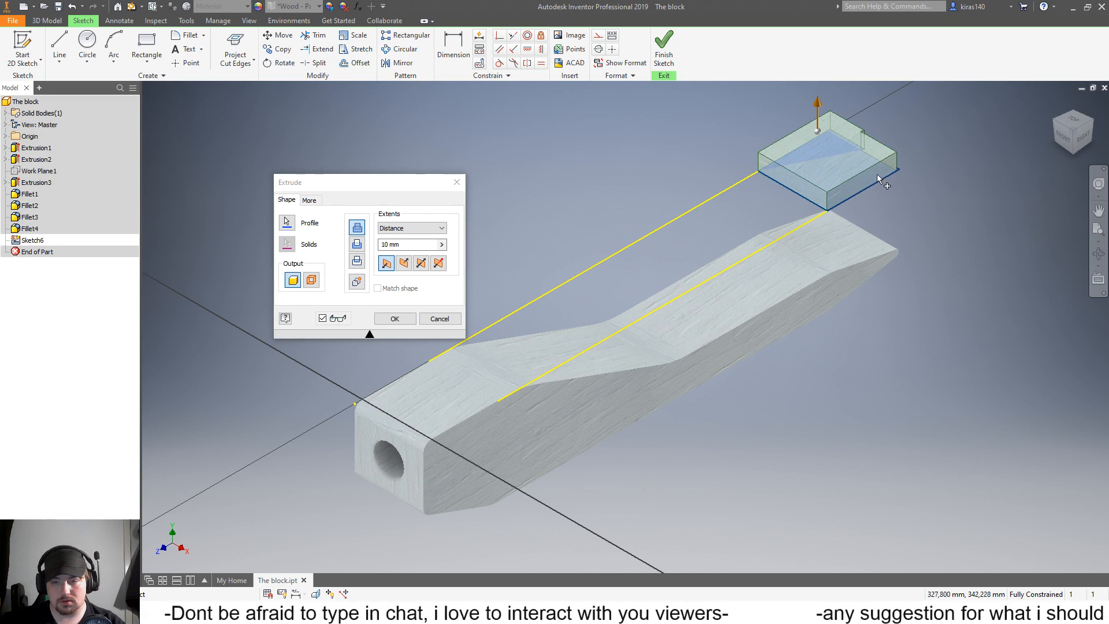
left_click(824, 180)
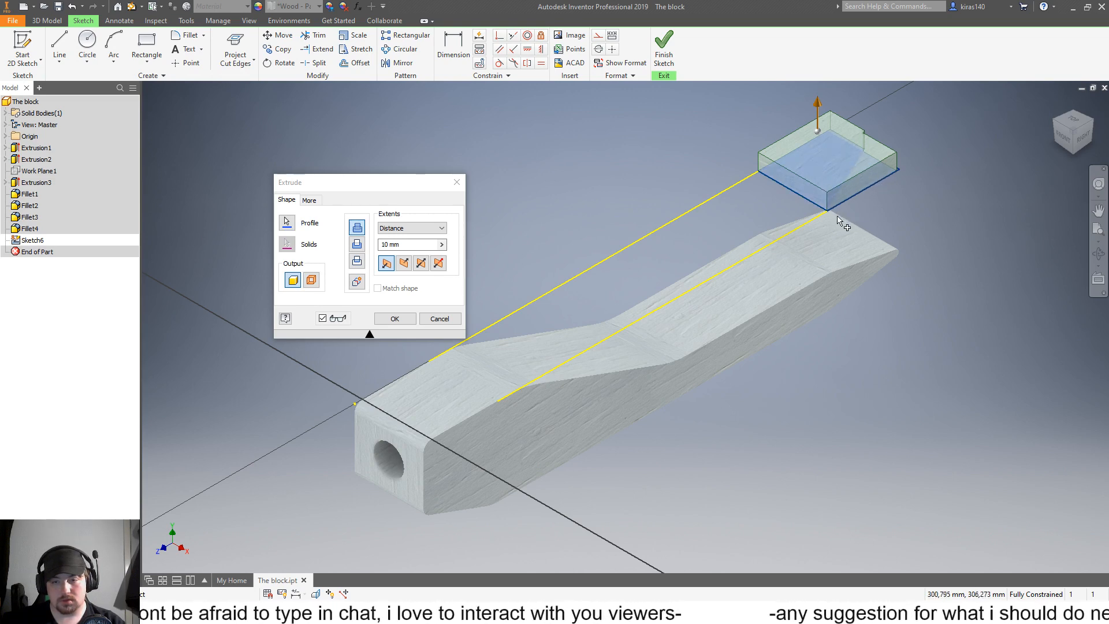
key("Escape")
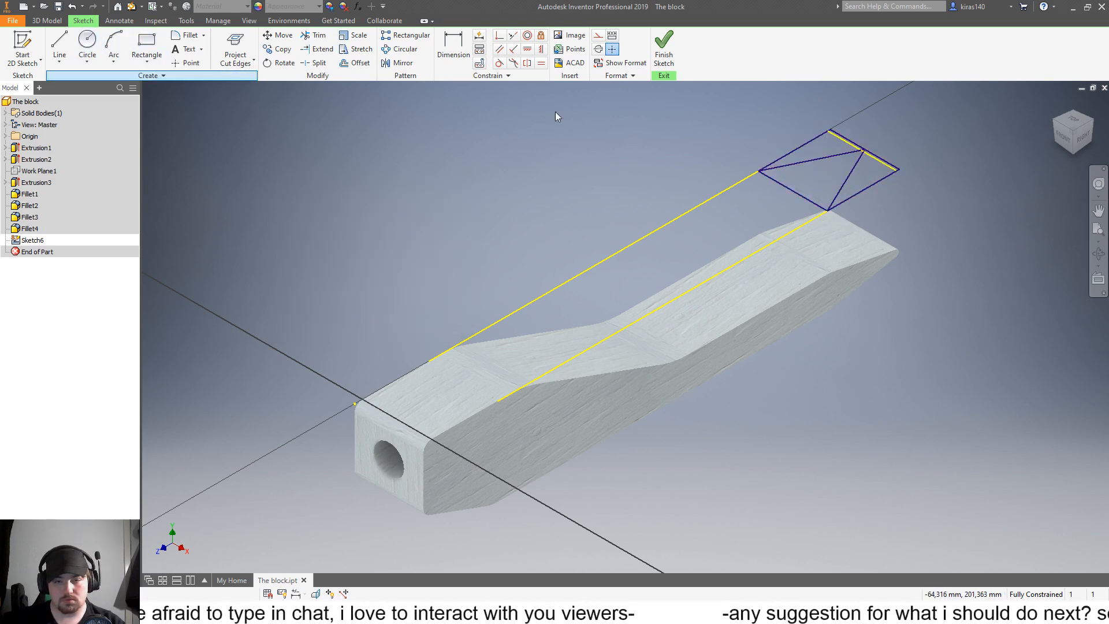
Step: Retry the 10 mm extrusion with one corner region and the narrow region along the nose edge, and cancel it
key("e")
left_click(830, 139)
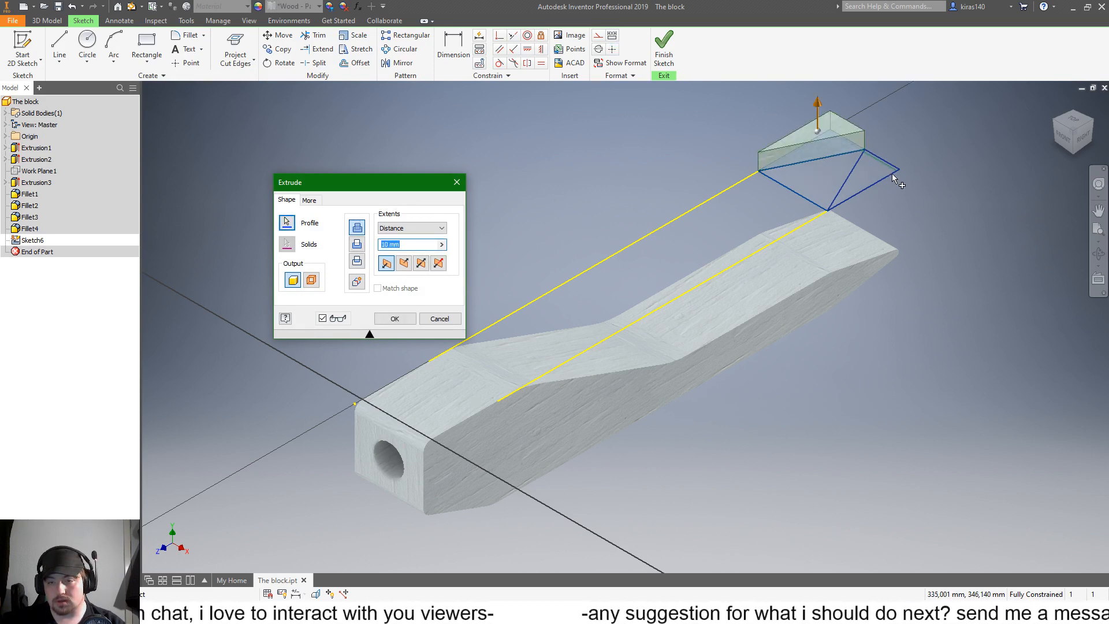
scroll(891, 173, "down", 6)
scroll(827, 179, "up", 10)
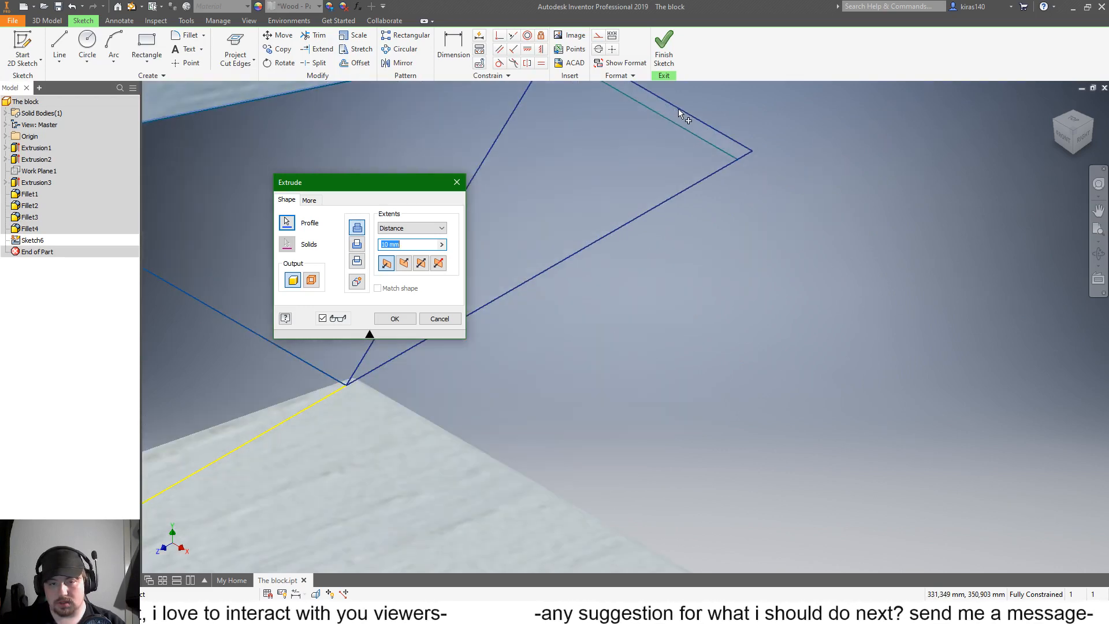
left_click(685, 120)
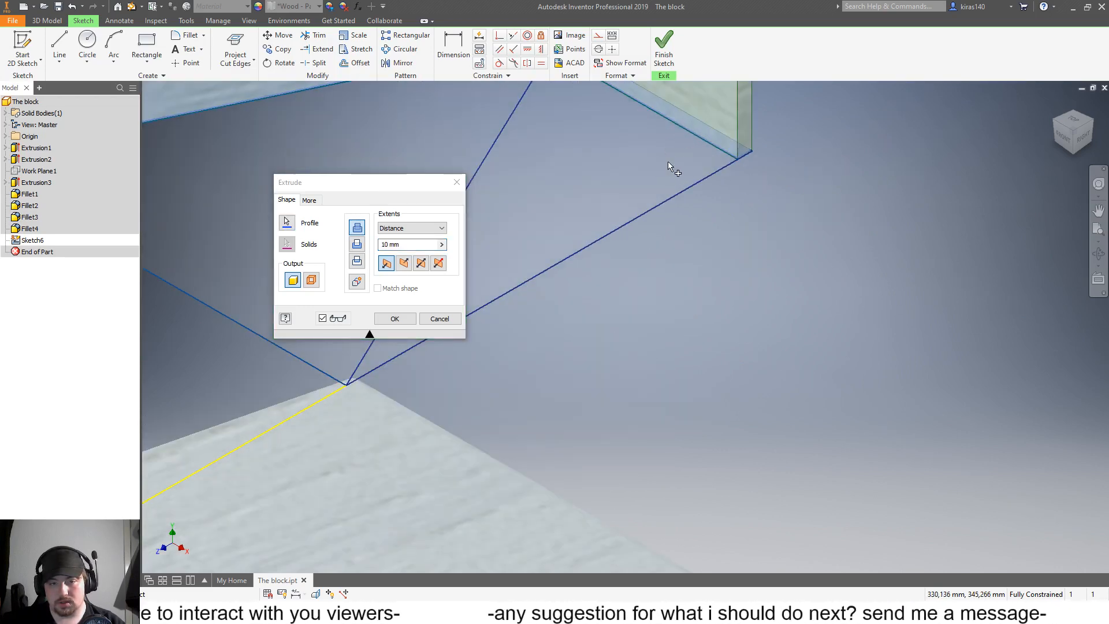
scroll(668, 156, "down", 5)
scroll(645, 173, "up", 4)
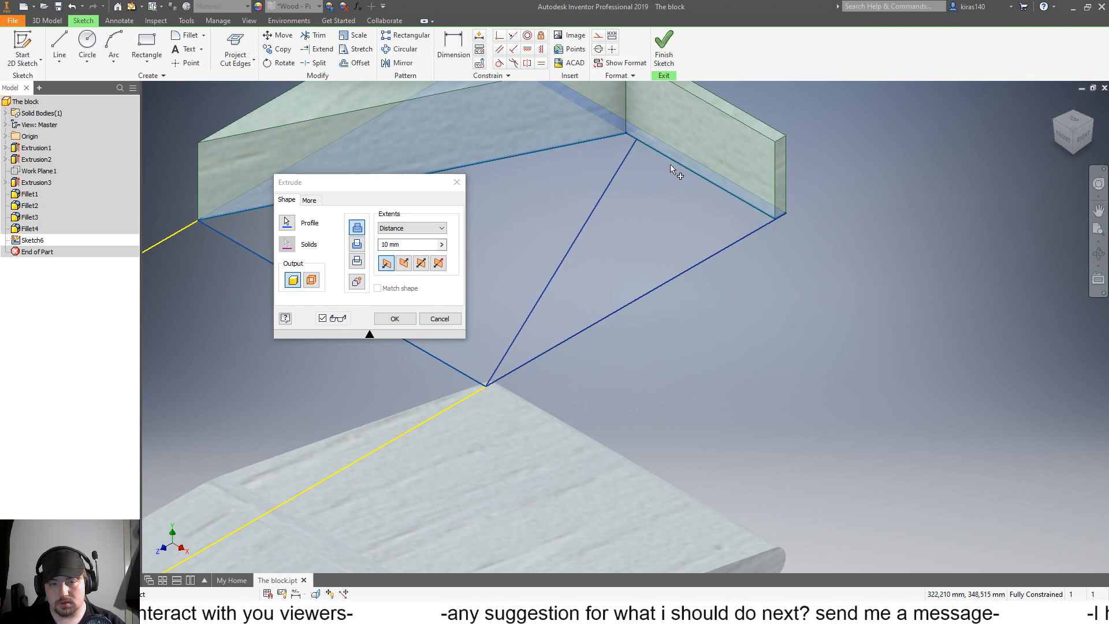
key("Escape")
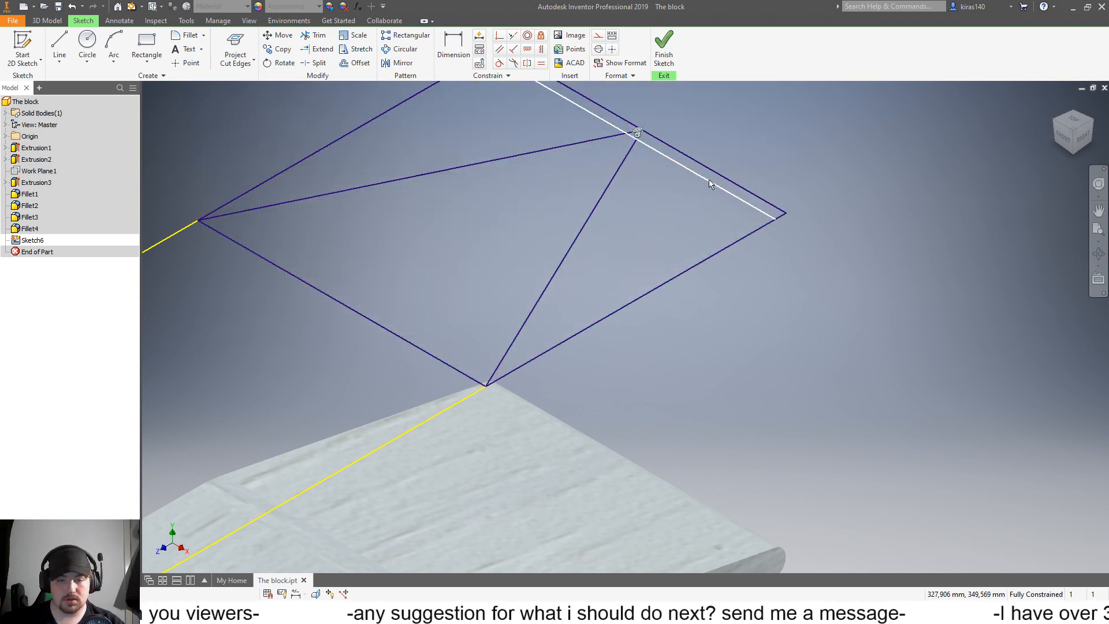
Step: Delete the projected nose edge and the triangle's cross line between the side edges from the sketch
key("Delete")
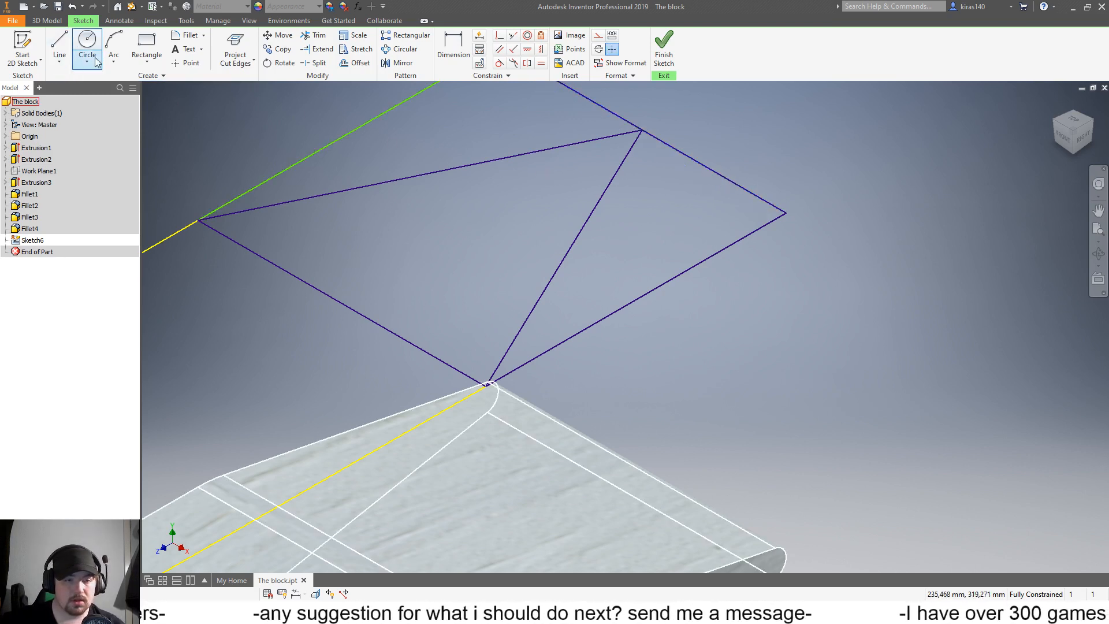
key("e")
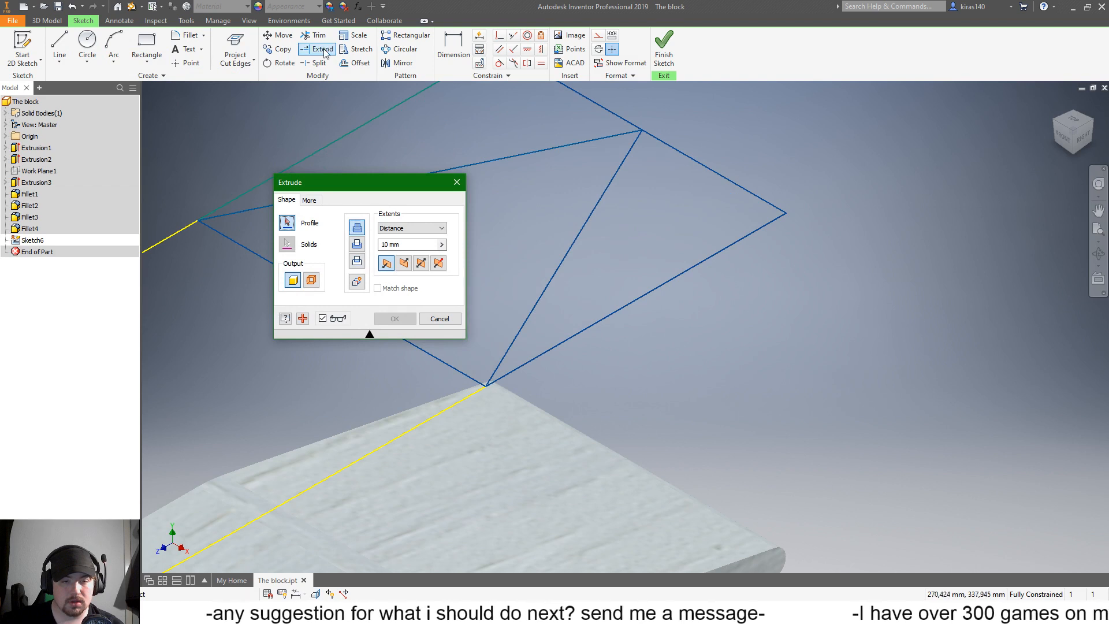
key("Escape")
key("Delete")
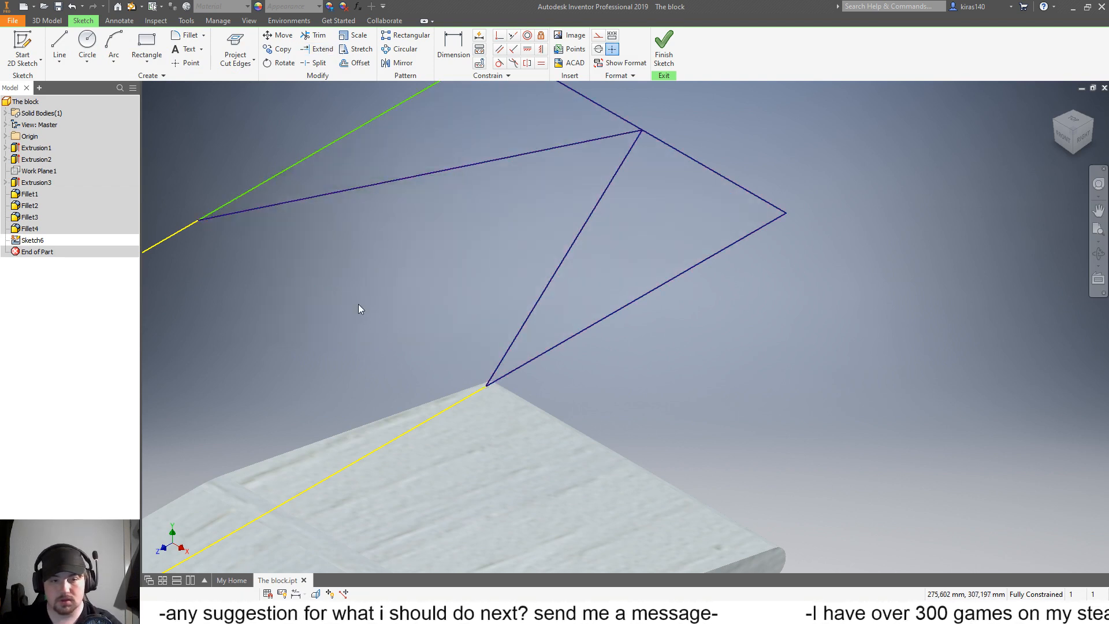
Step: Try to add the second corner triangle as a profile to the 10 mm extrusion, and cancel it
key("e")
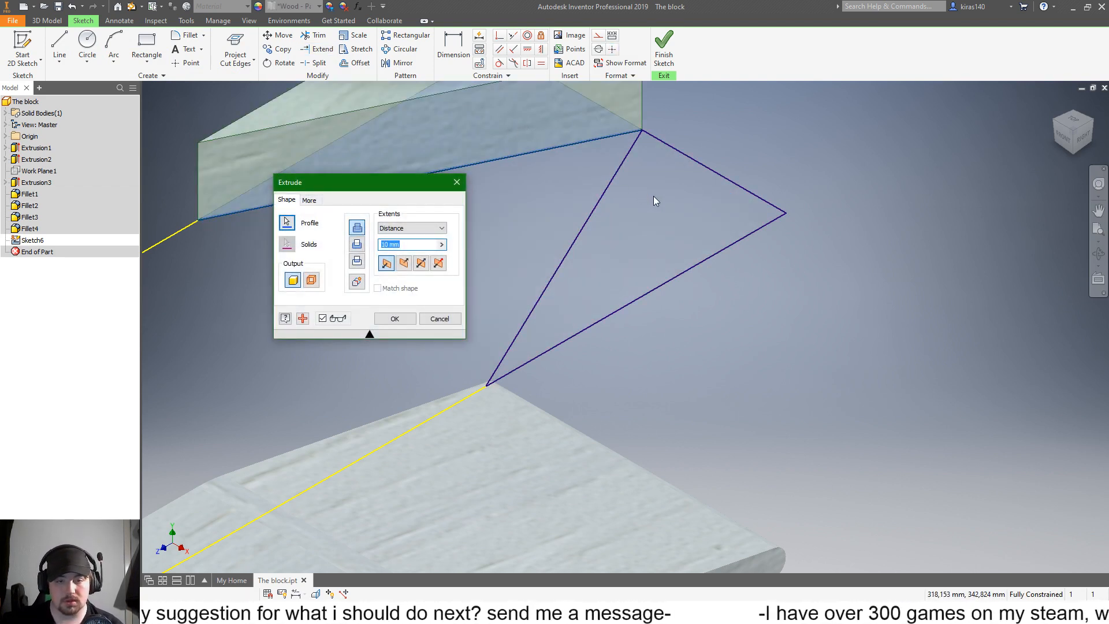
left_click(287, 222)
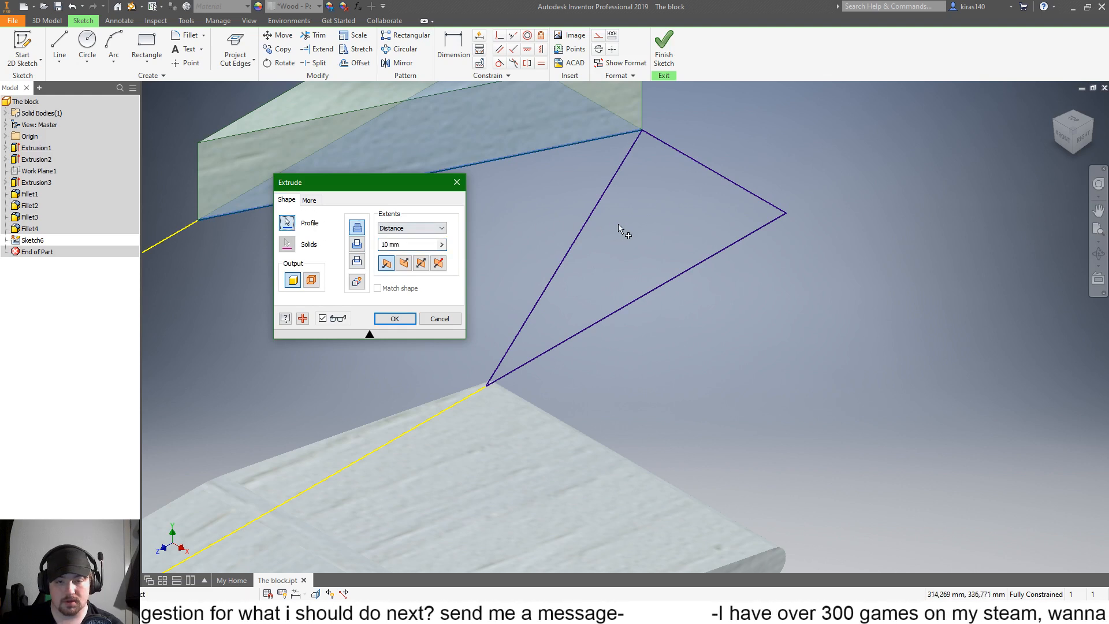
key("Escape")
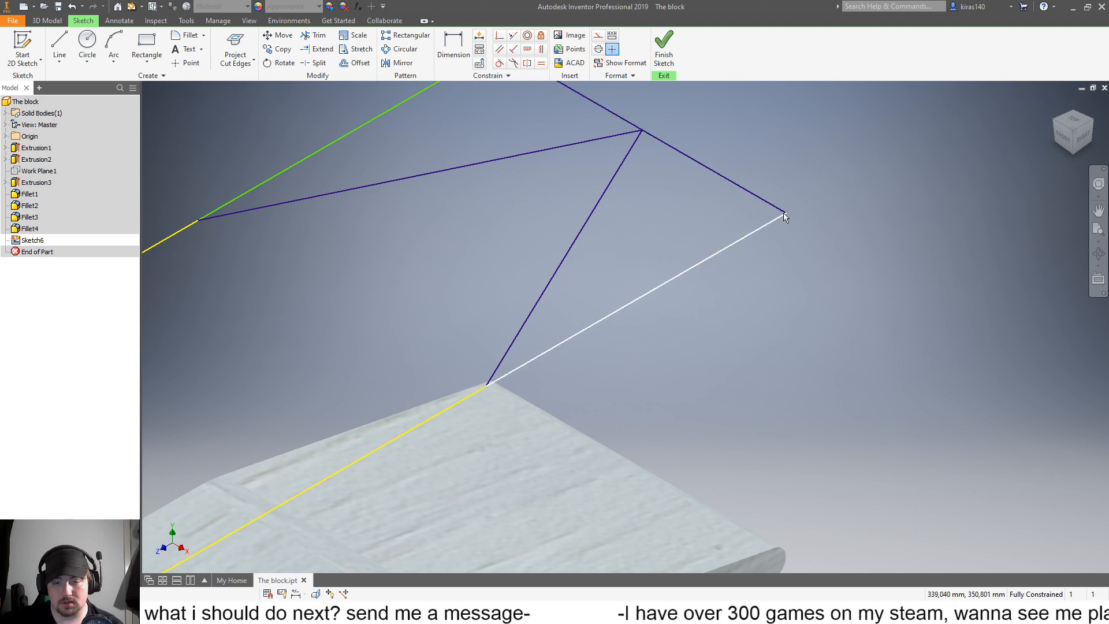
Step: Try to extend the nose line to the outer corner and add the second corner triangle to the 10 mm extrusion, and cancel it
left_click(318, 49)
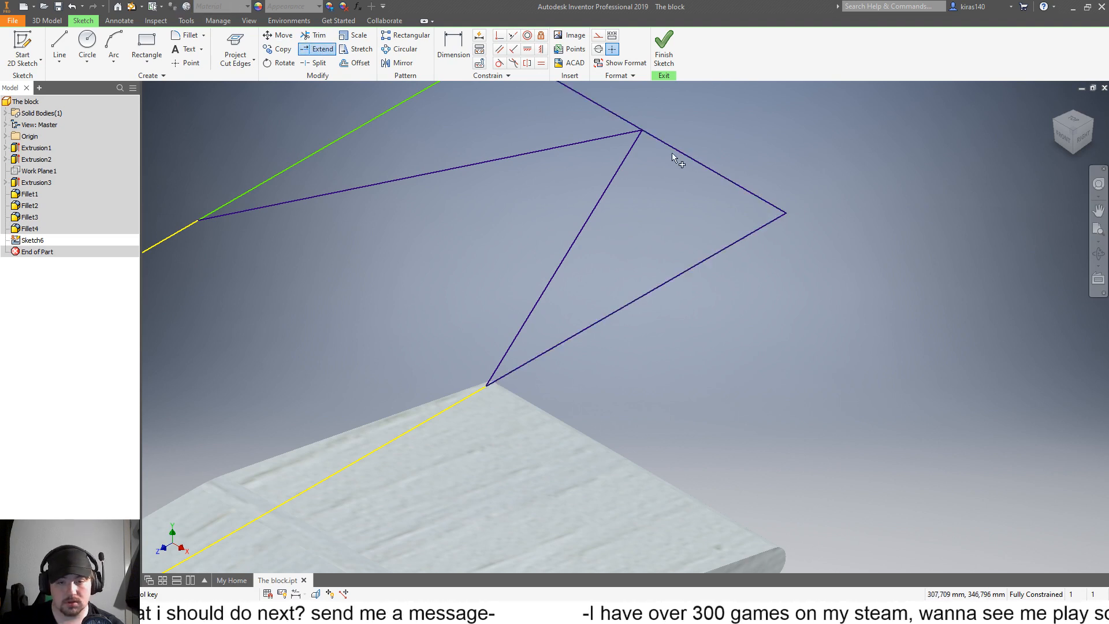
left_click(779, 207)
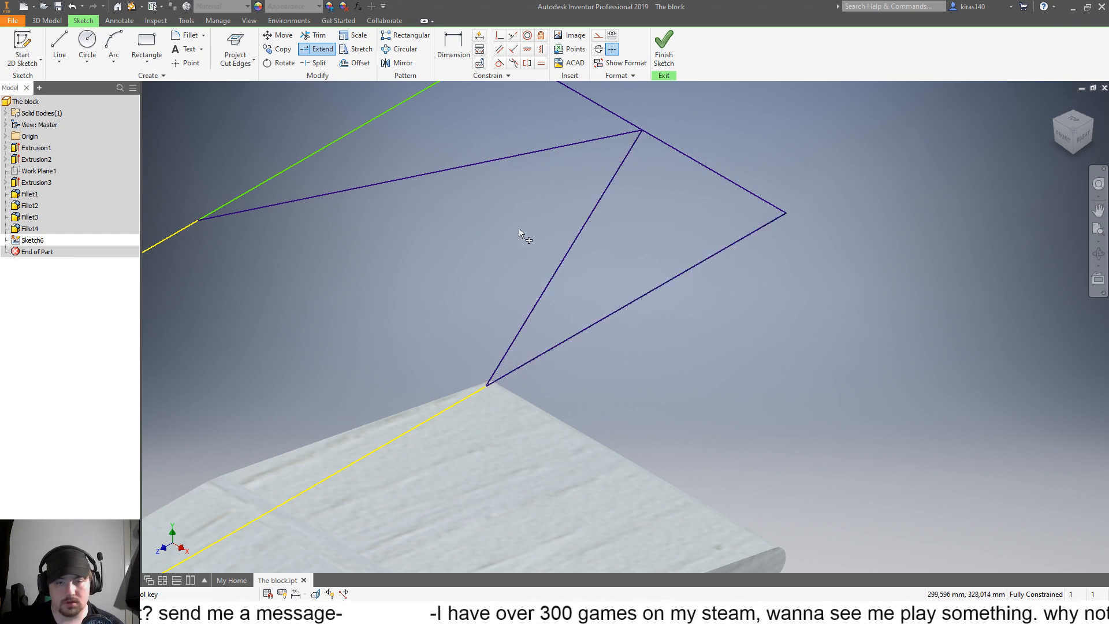
key("e")
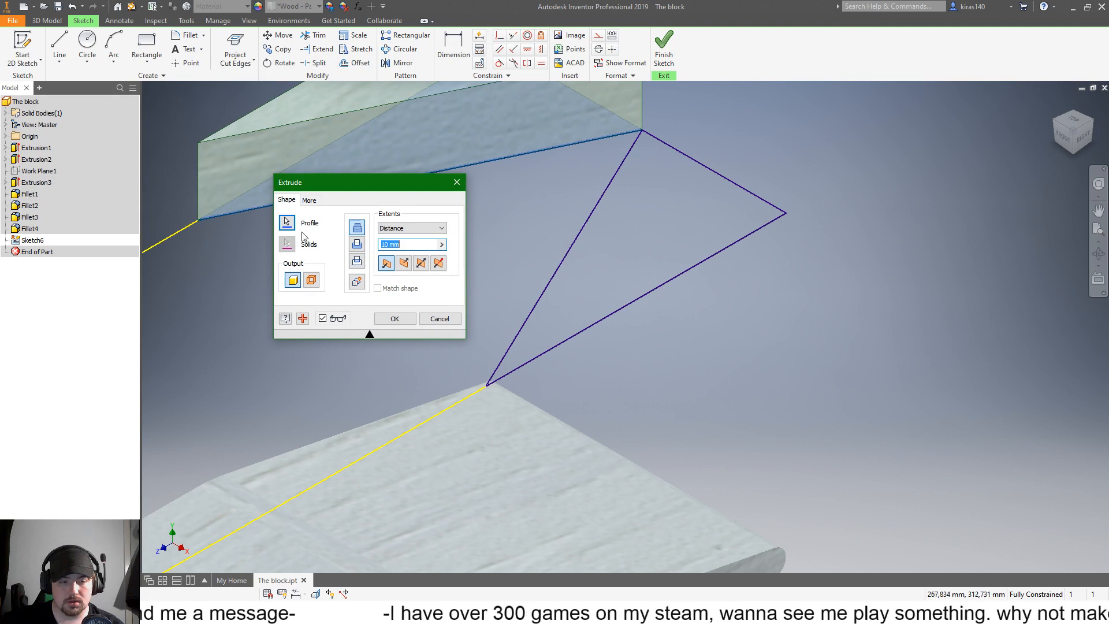
left_click(695, 224)
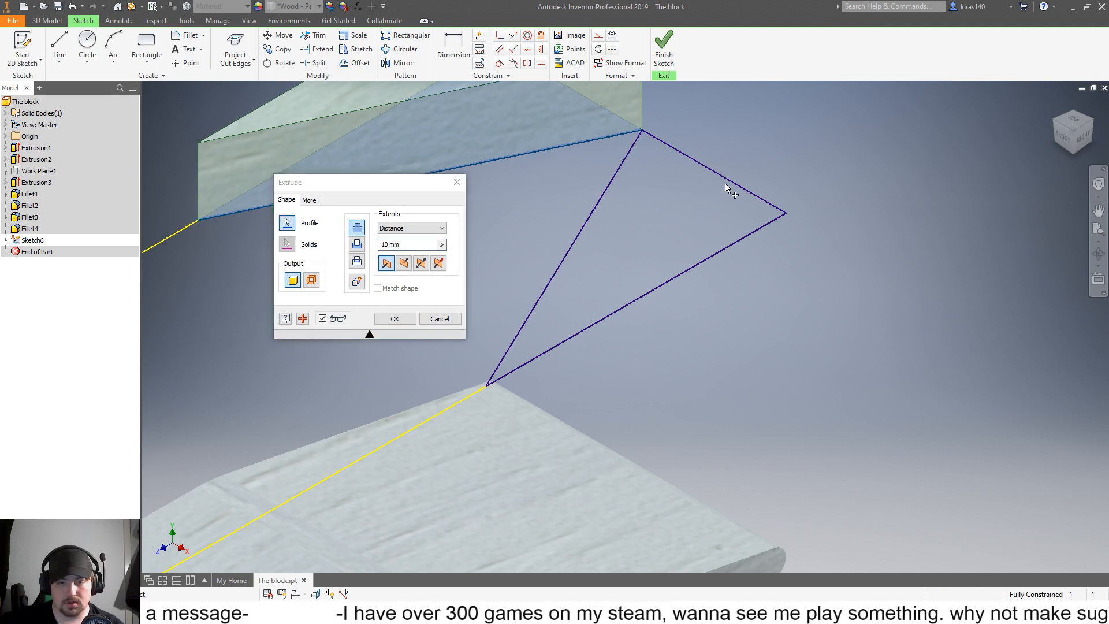
key("Escape")
Step: Trace the second corner triangle with lines between the body's edge corner, the outer nose corner and the nose tip
left_click(60, 46)
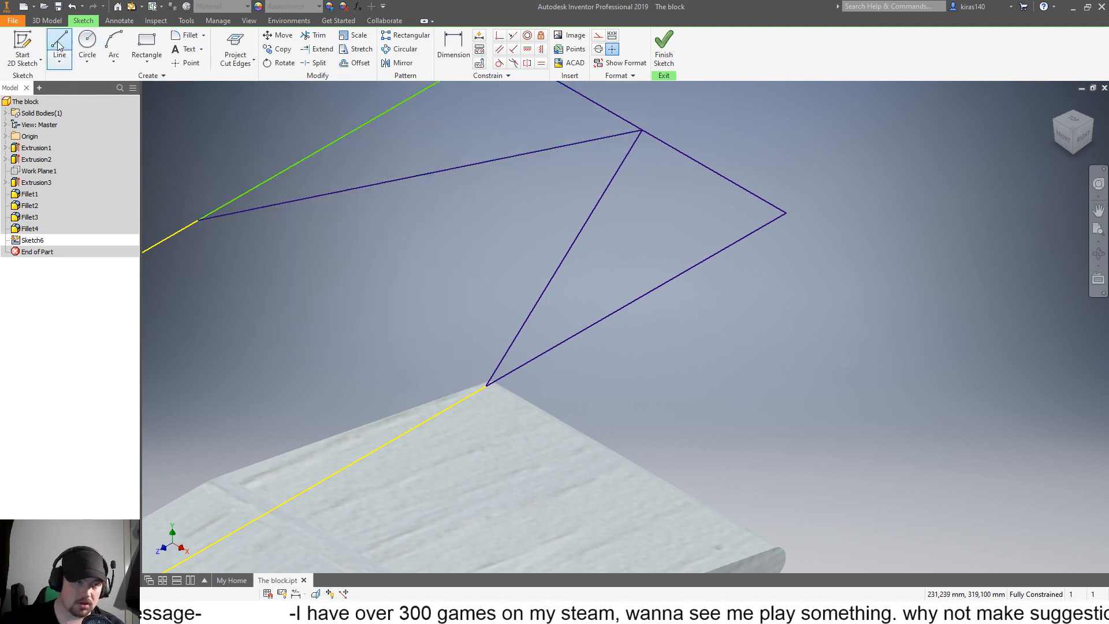
left_click(486, 385)
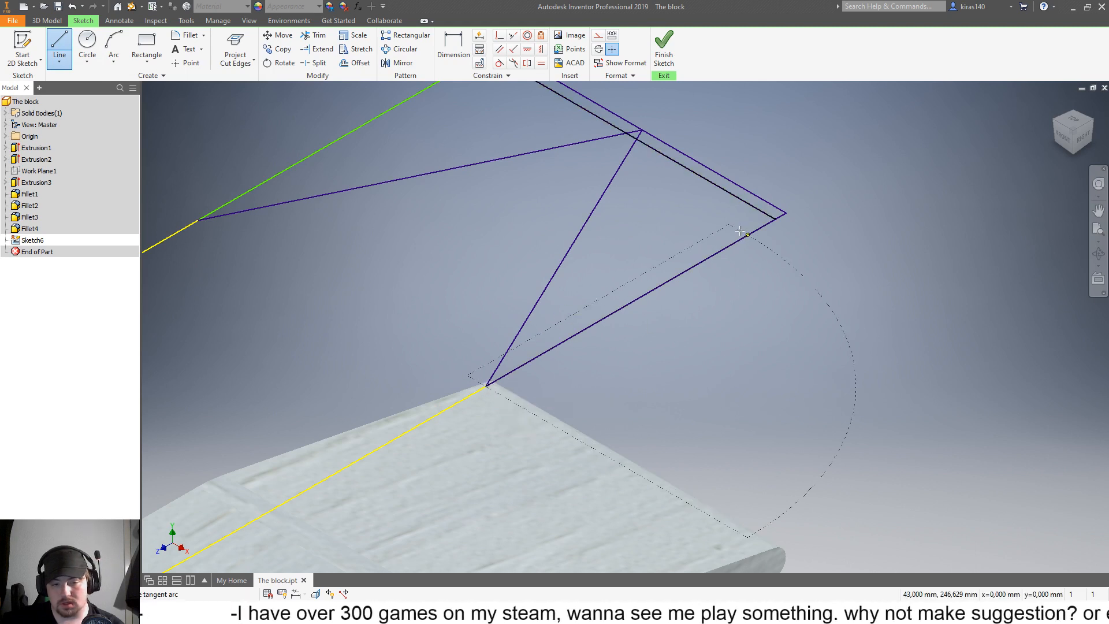
left_click(786, 211)
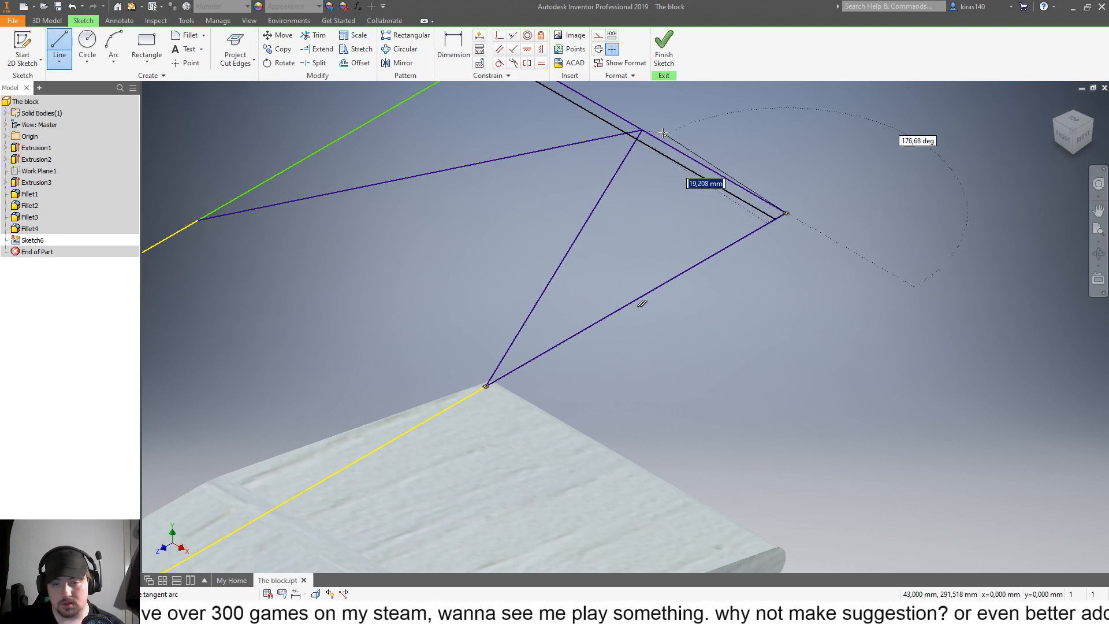
left_click(641, 127)
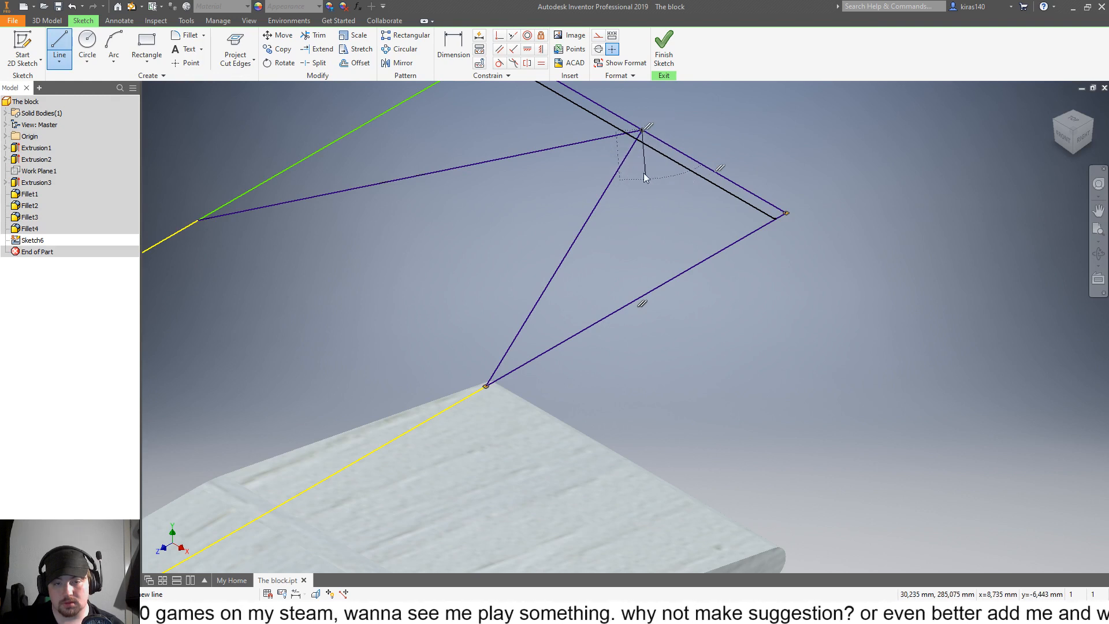
key("Escape")
left_click(59, 46)
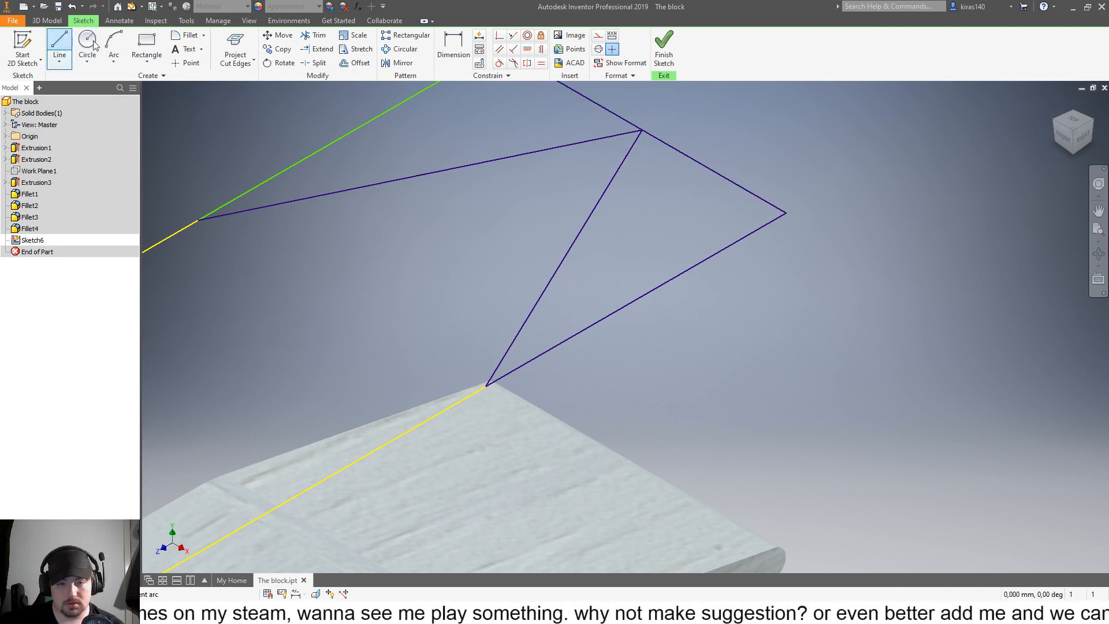
left_click_drag(641, 128, 485, 386)
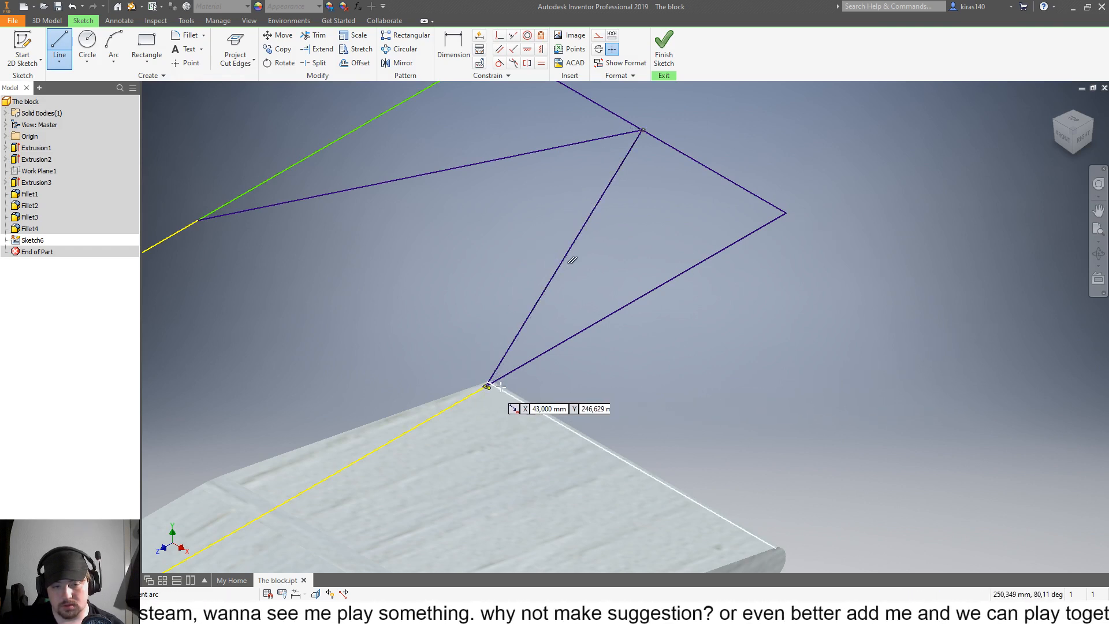
Step: Extrude both nose corner triangles as a cut down through the whole body
key("e")
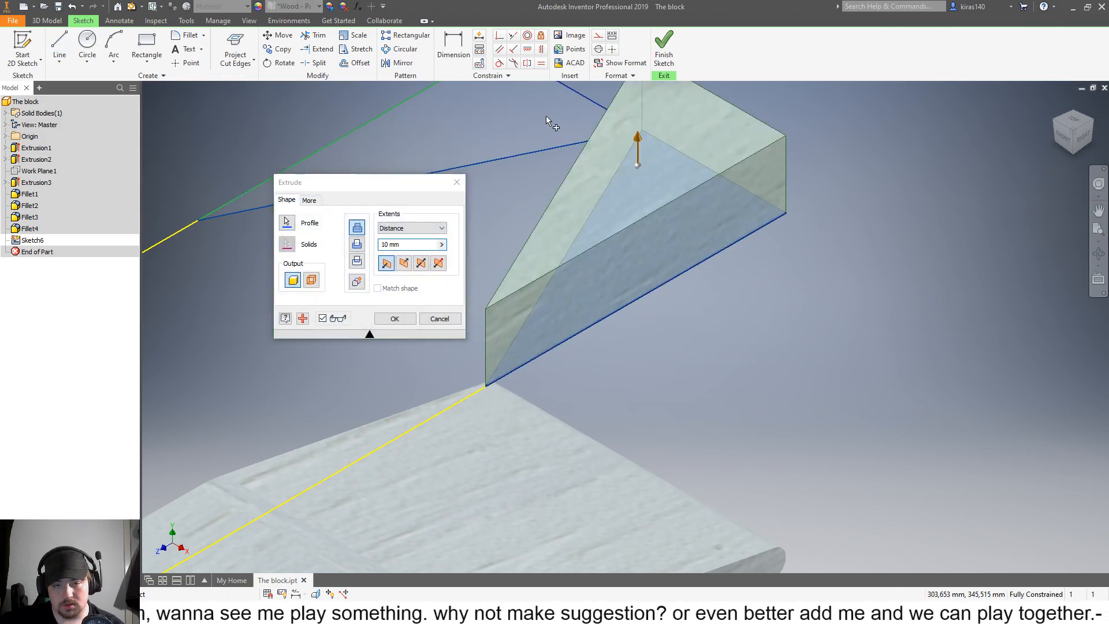
left_click(546, 116)
left_click(356, 245)
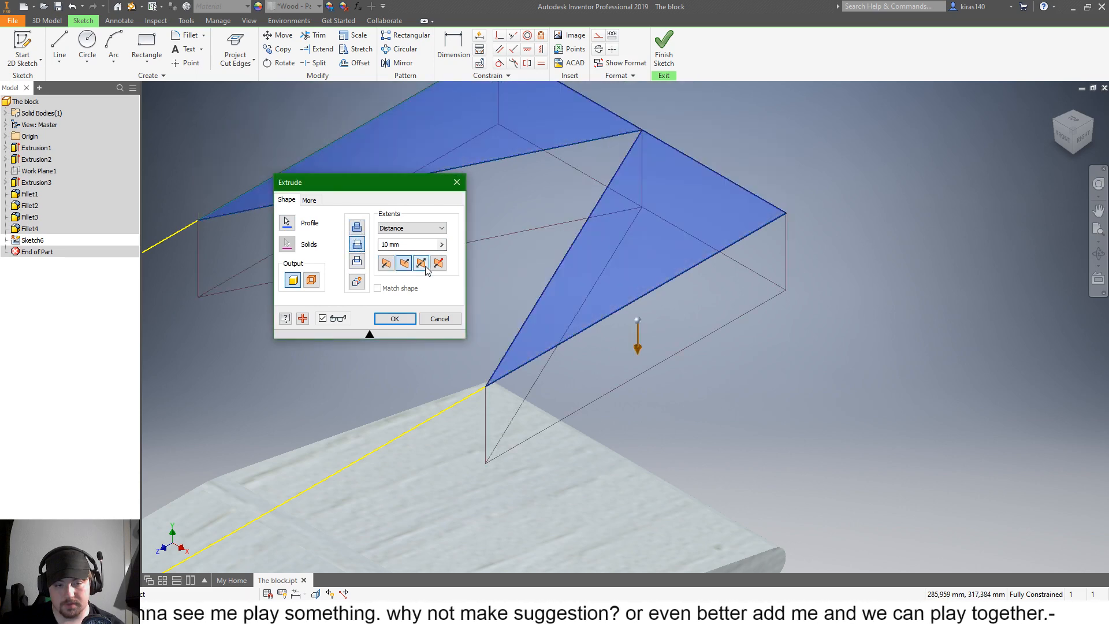
left_click(442, 228)
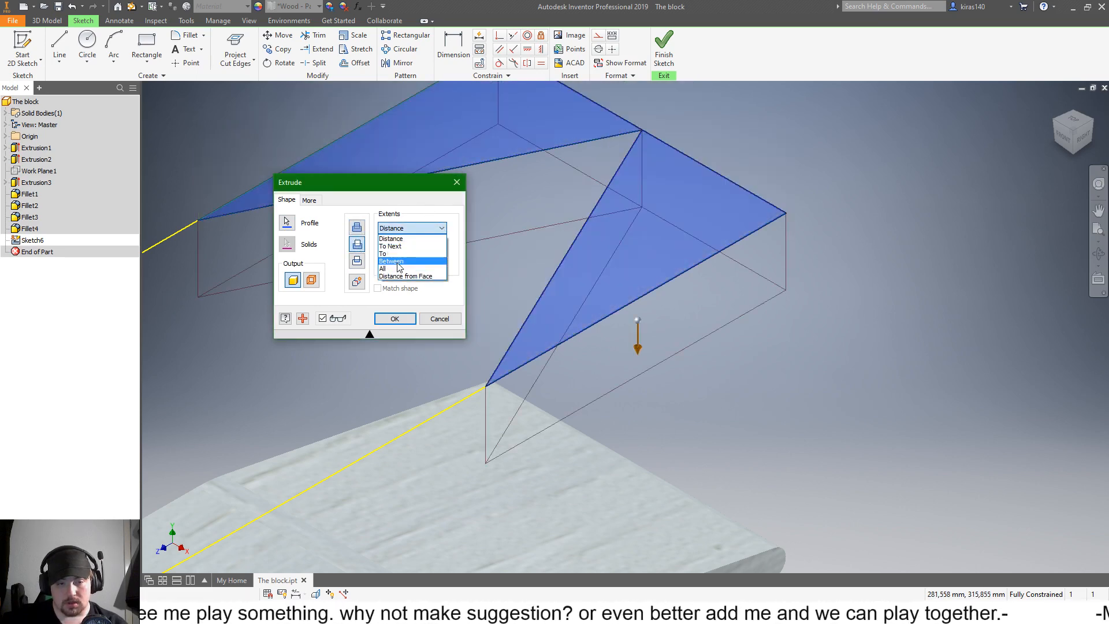
left_click(404, 276)
left_click(394, 320)
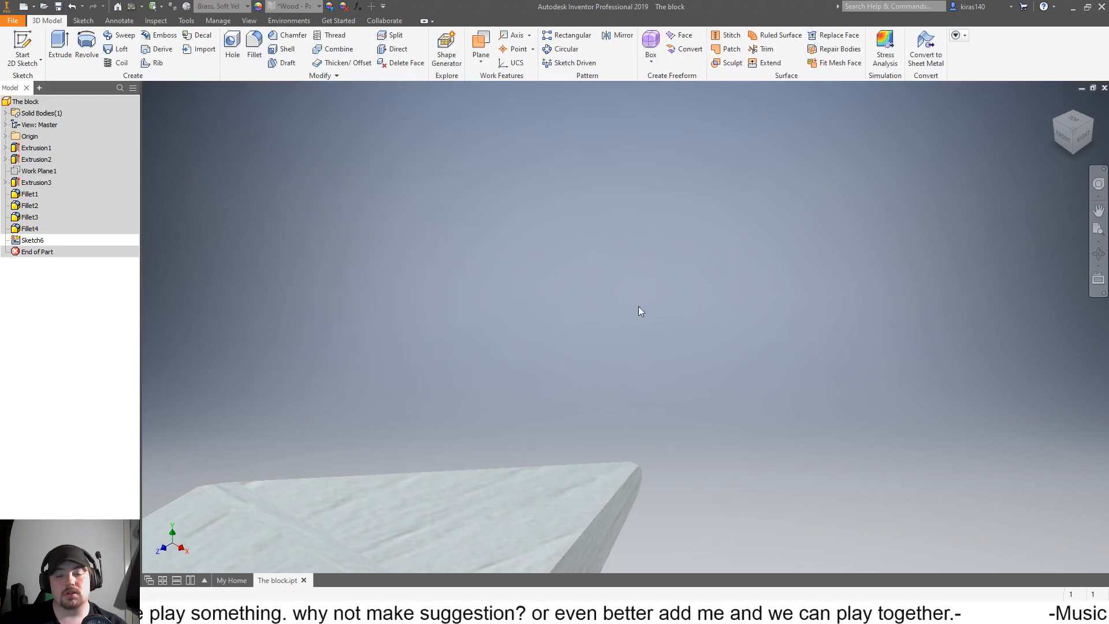
Step: Delete Fillet3 across the base of the nose while keeping the dependent corner cut Extrusion4
left_click(1090, 122)
scroll(839, 428, "down", 5)
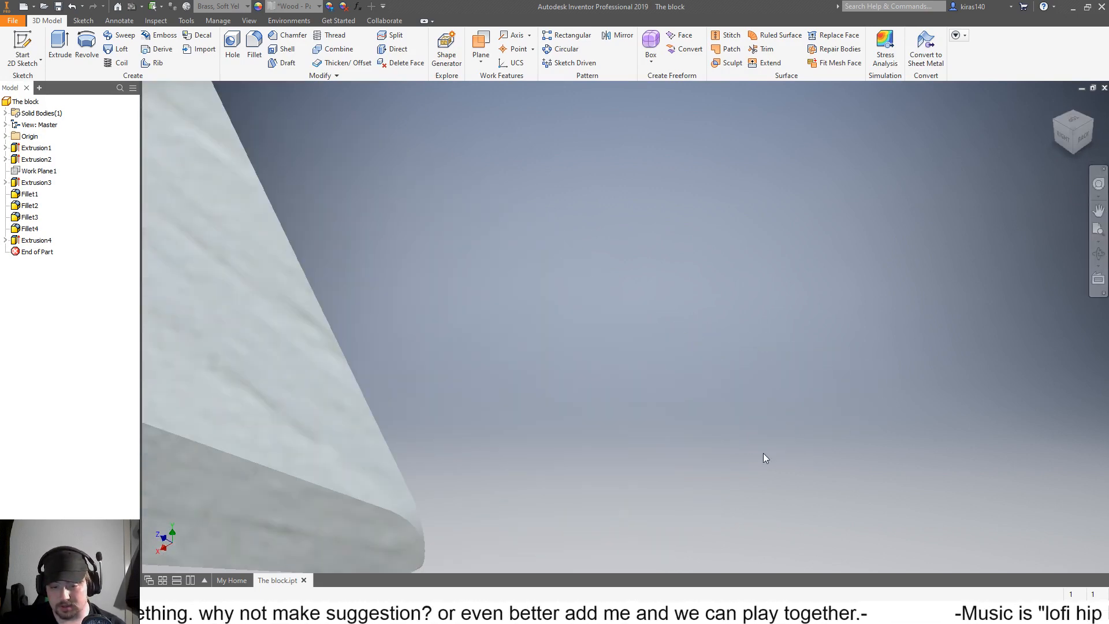
scroll(554, 460, "up", 7)
scroll(404, 492, "down", 6)
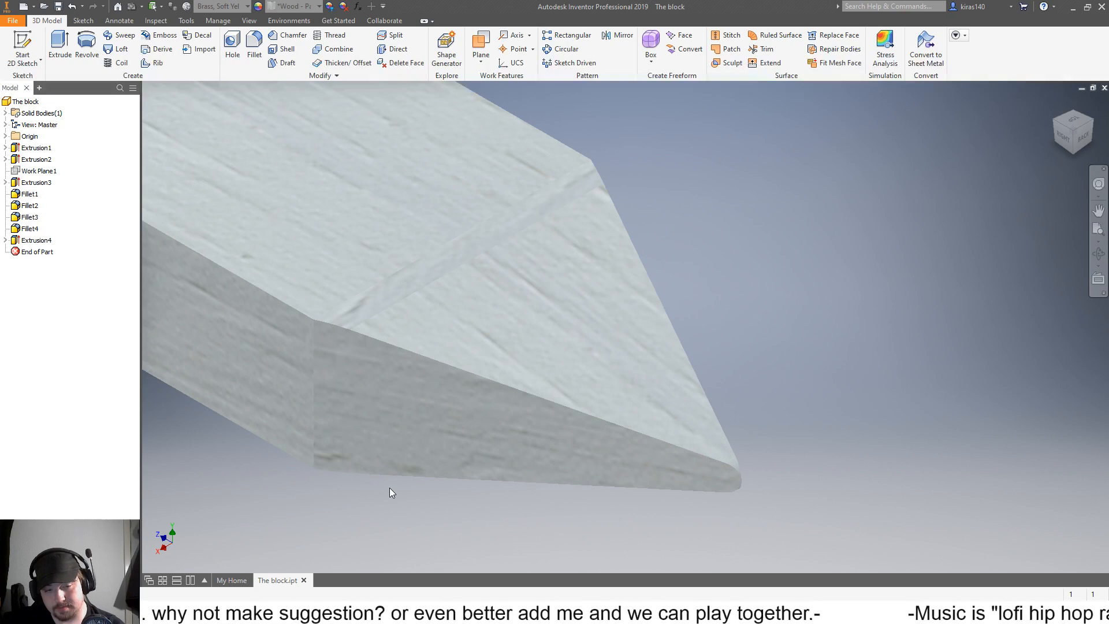
scroll(395, 459, "up", 3)
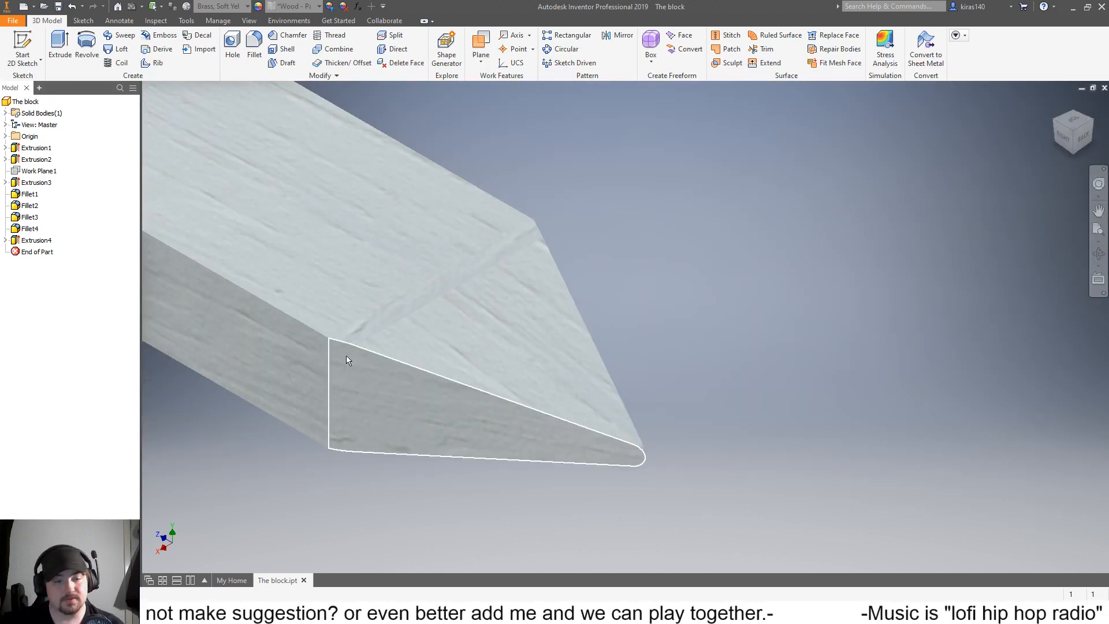
key("e")
left_click(543, 342)
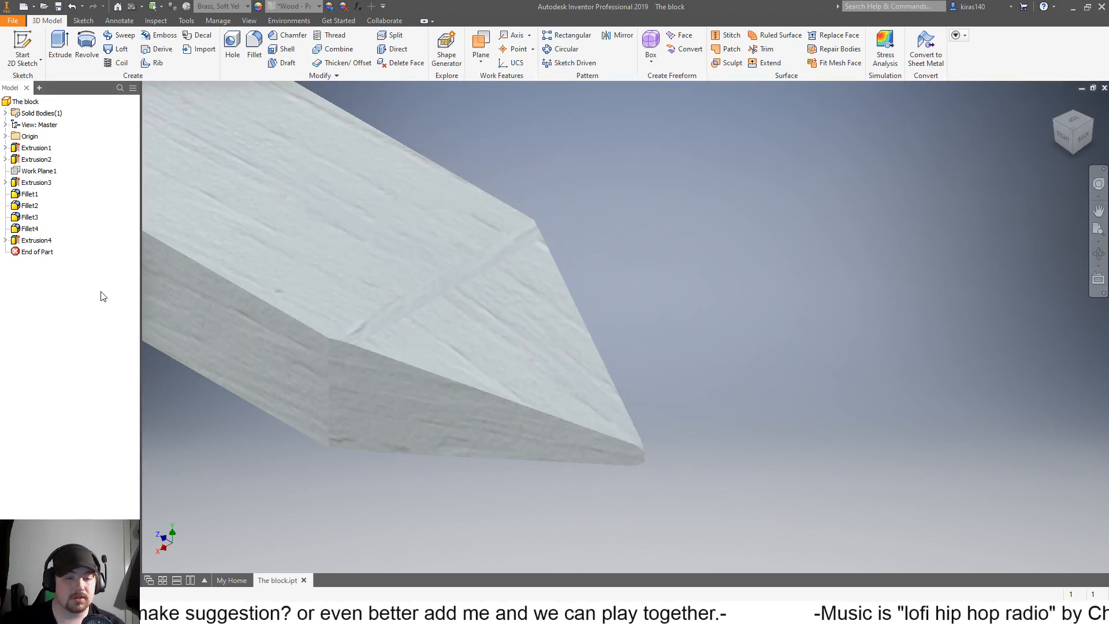
left_click(28, 218)
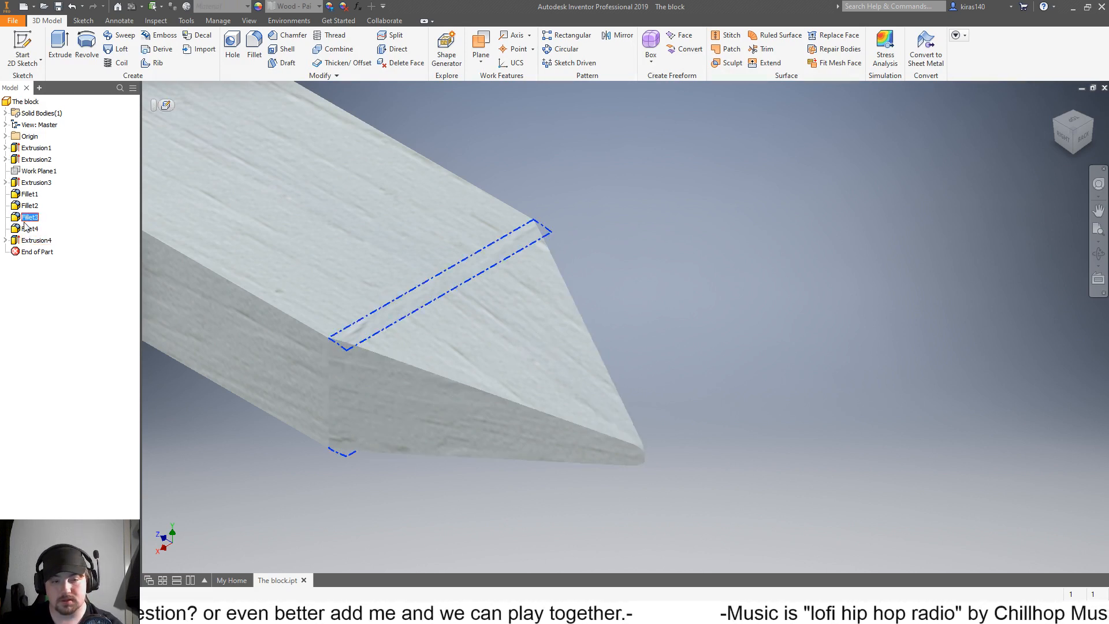
left_click(31, 240, "ctrl")
key("Delete")
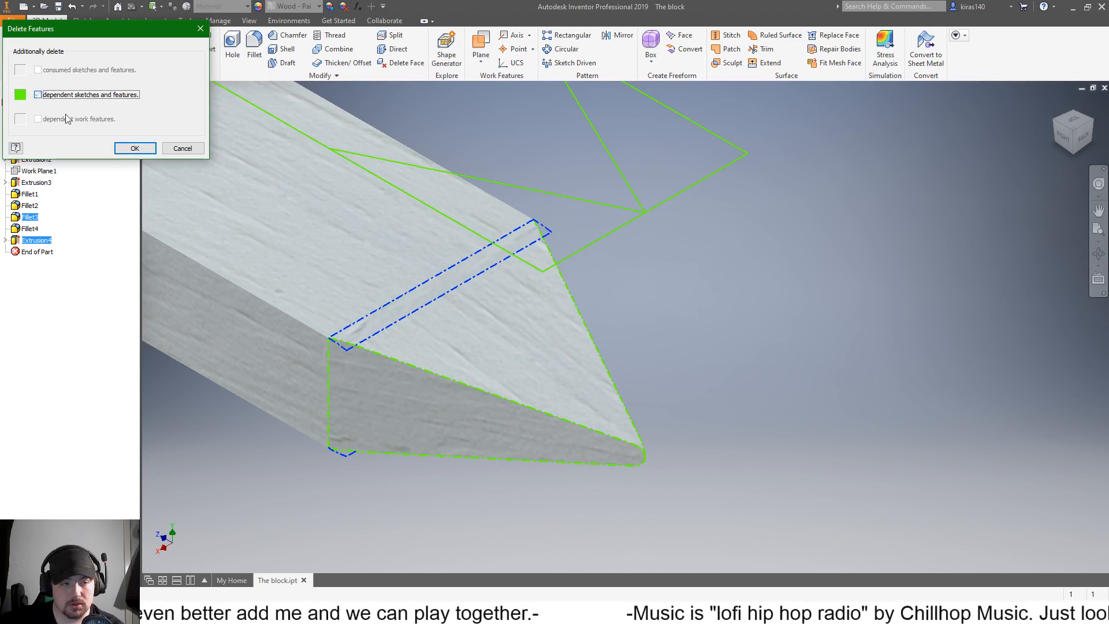
left_click(135, 148)
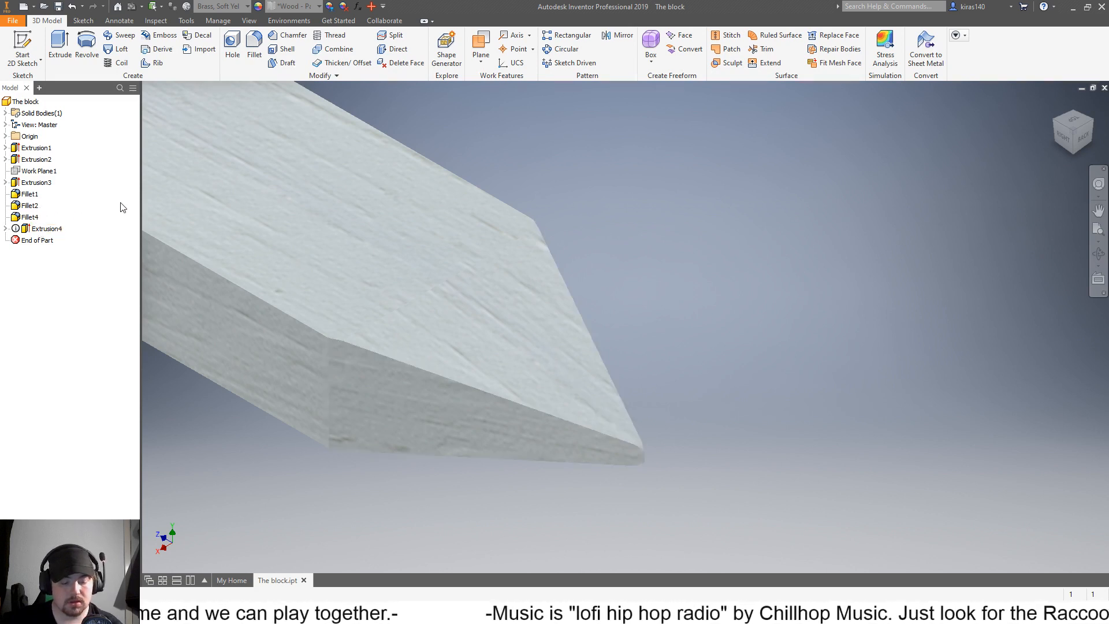
Step: Fillet the upper, lower and both vertical edges at the base of the nose with a 10 mm radius
left_click(254, 46)
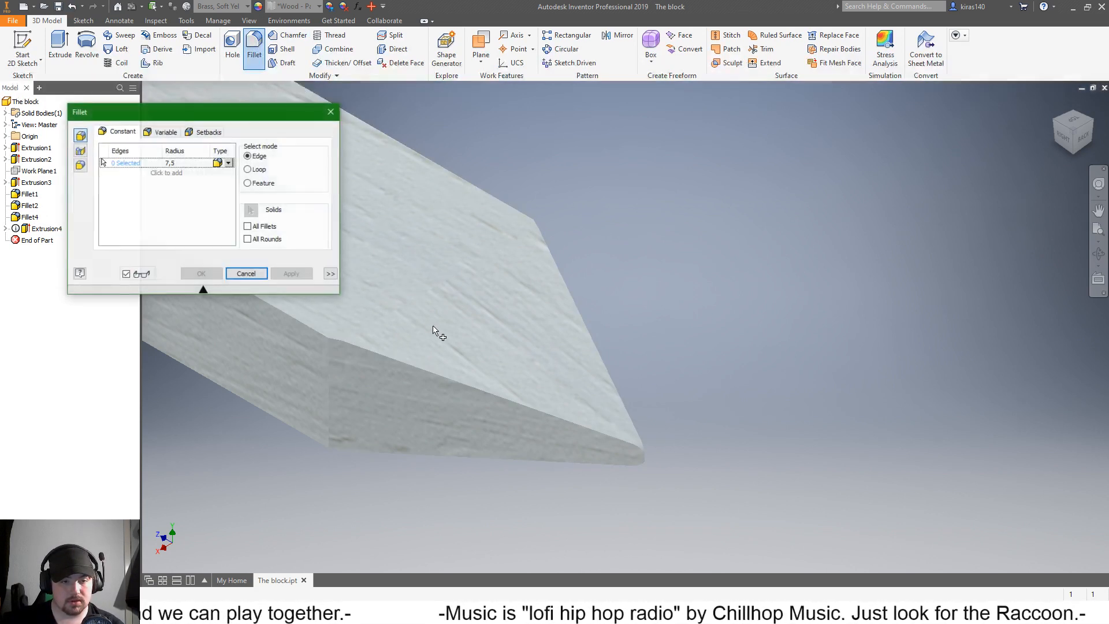
left_click(437, 295)
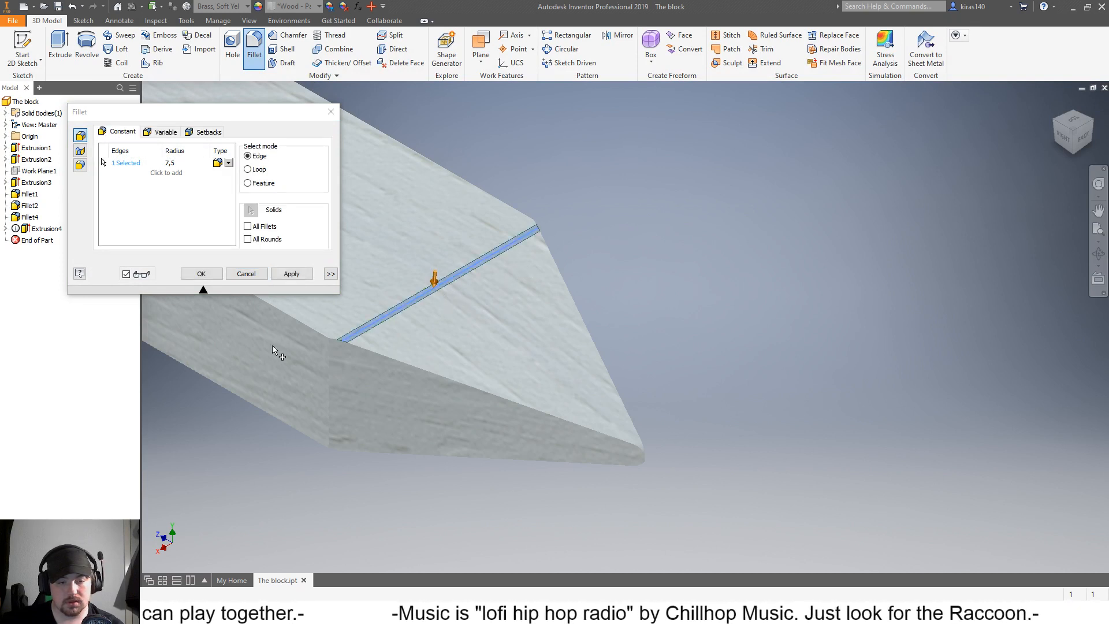
left_click(330, 362)
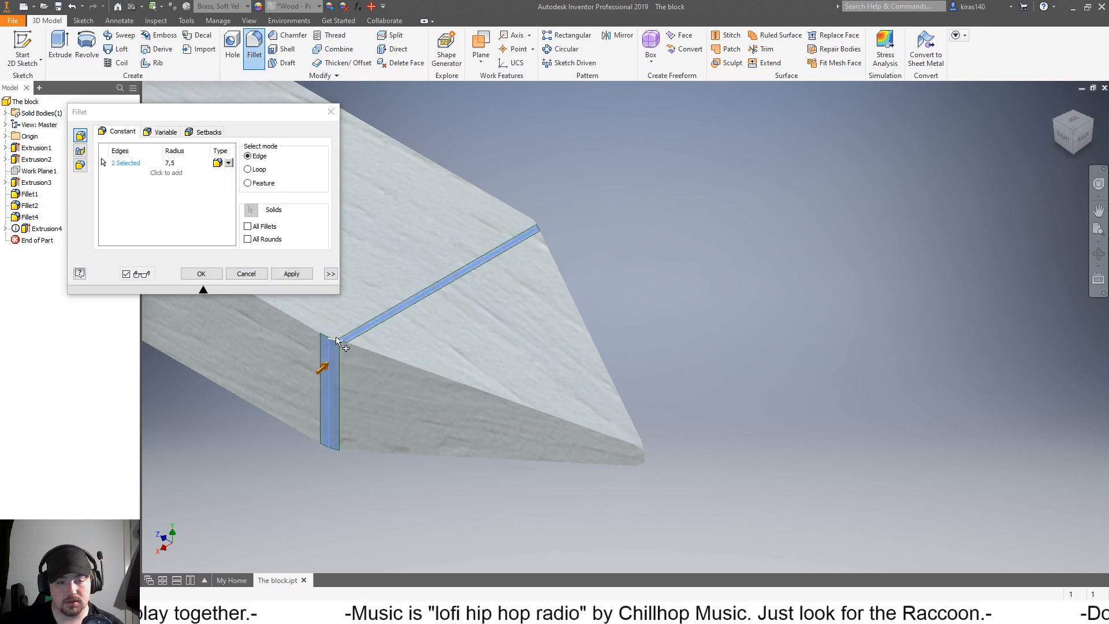
left_click(535, 258)
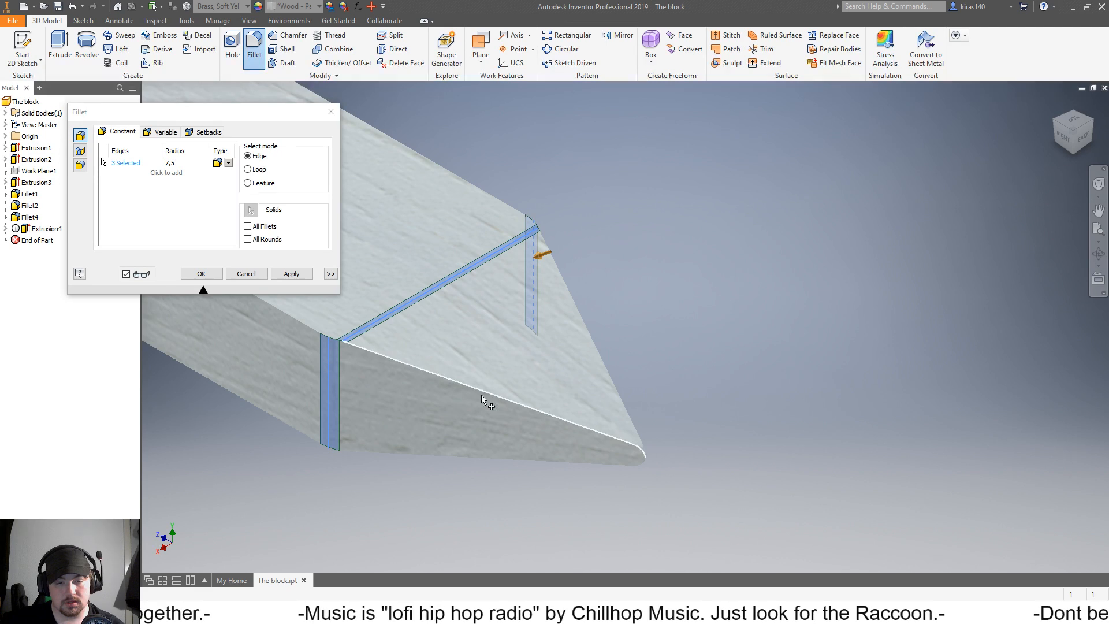
left_click(372, 439)
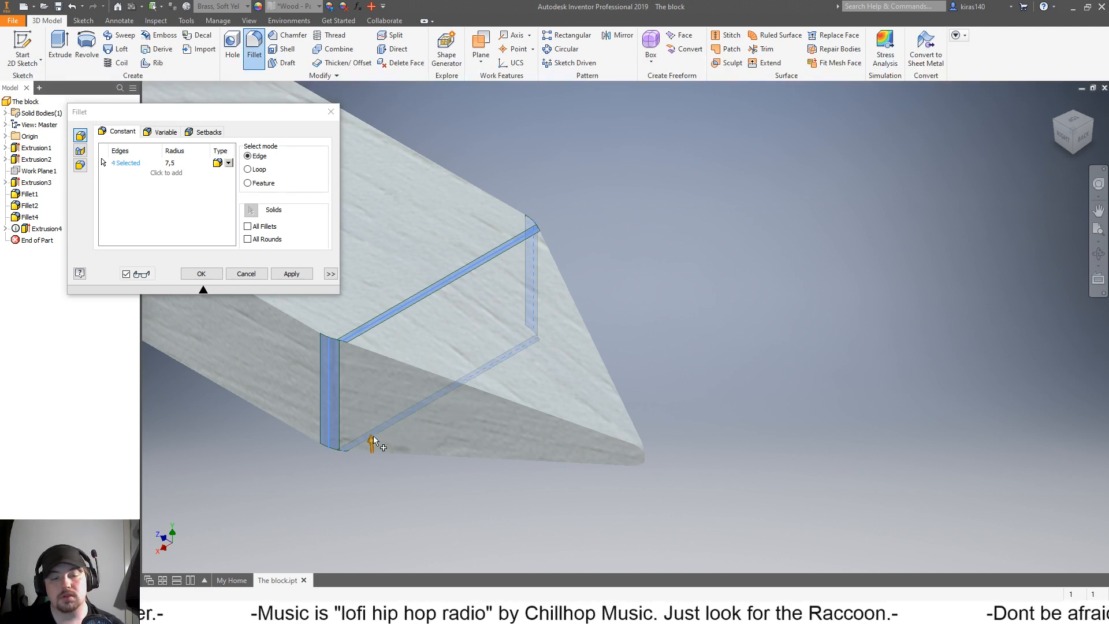
left_click(179, 164)
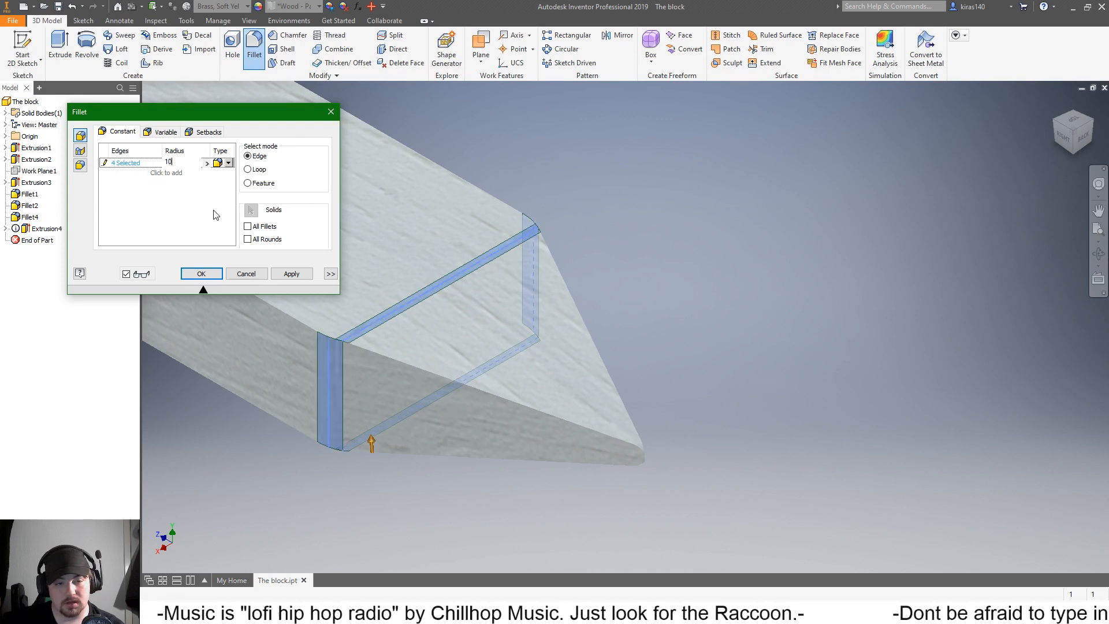
left_click(291, 274)
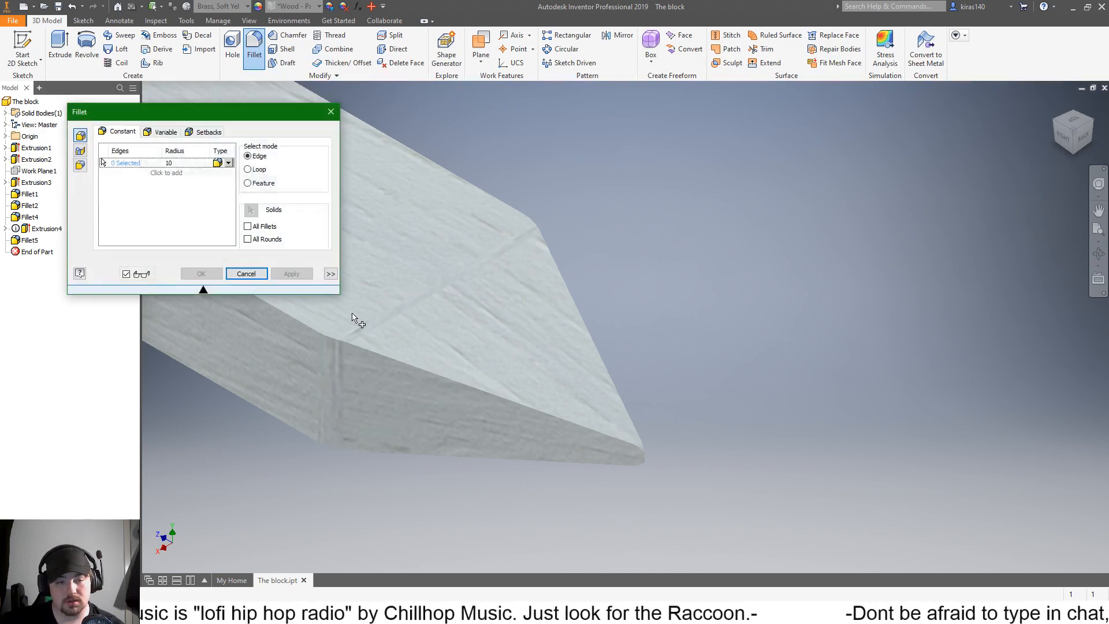
left_click(246, 273)
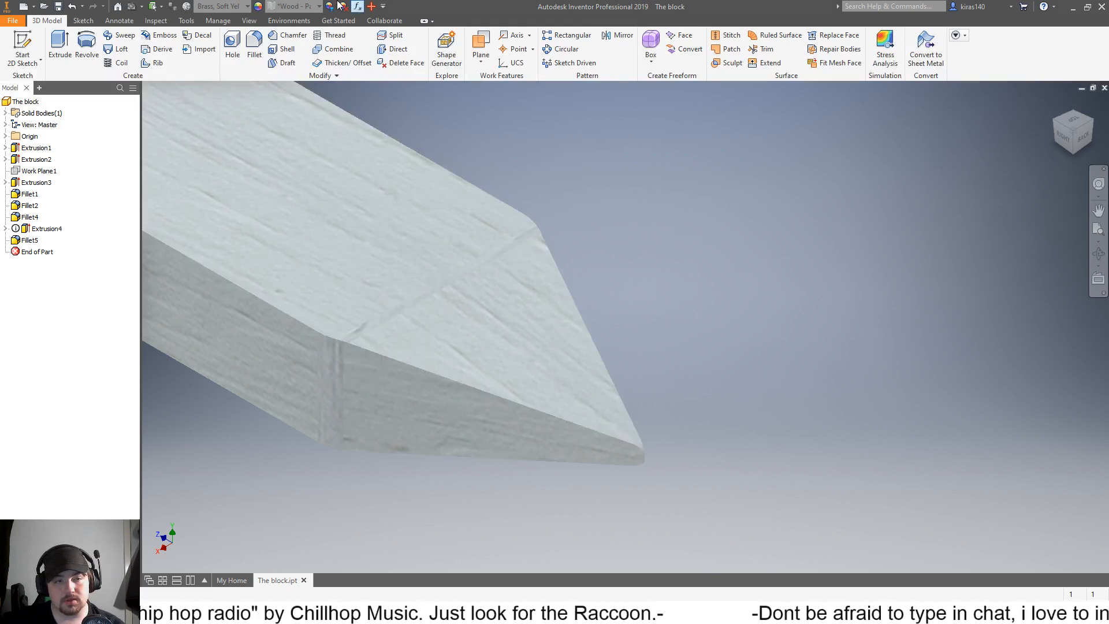
Step: Try to fillet the long upper and lower outline edges on both sides of the body with a 10 mm radius
left_click(254, 42)
left_click(448, 379)
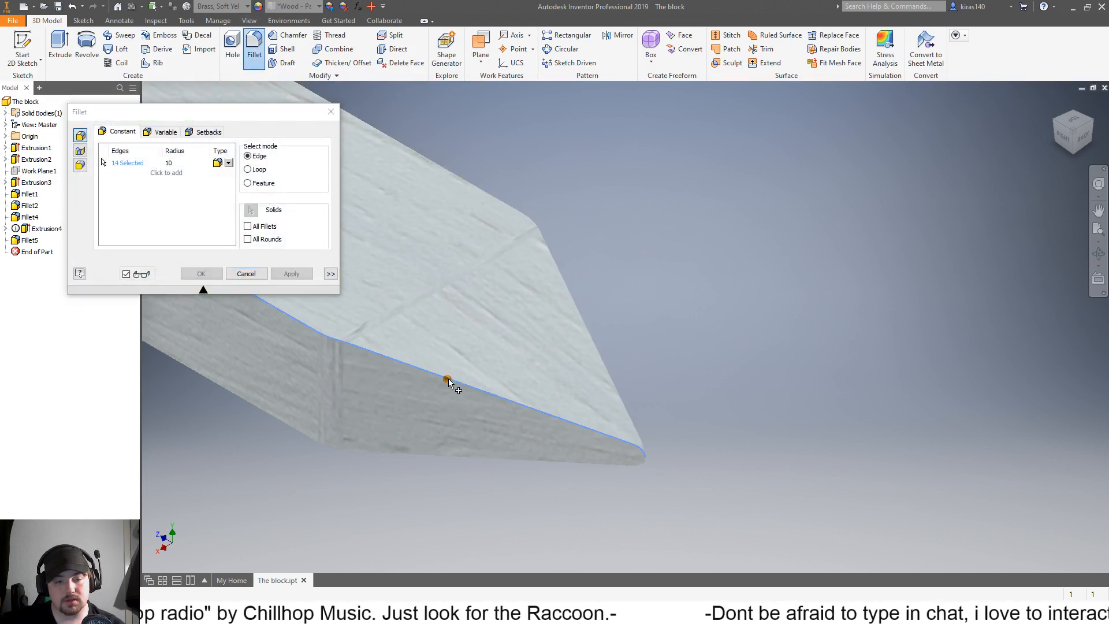
left_click(593, 347)
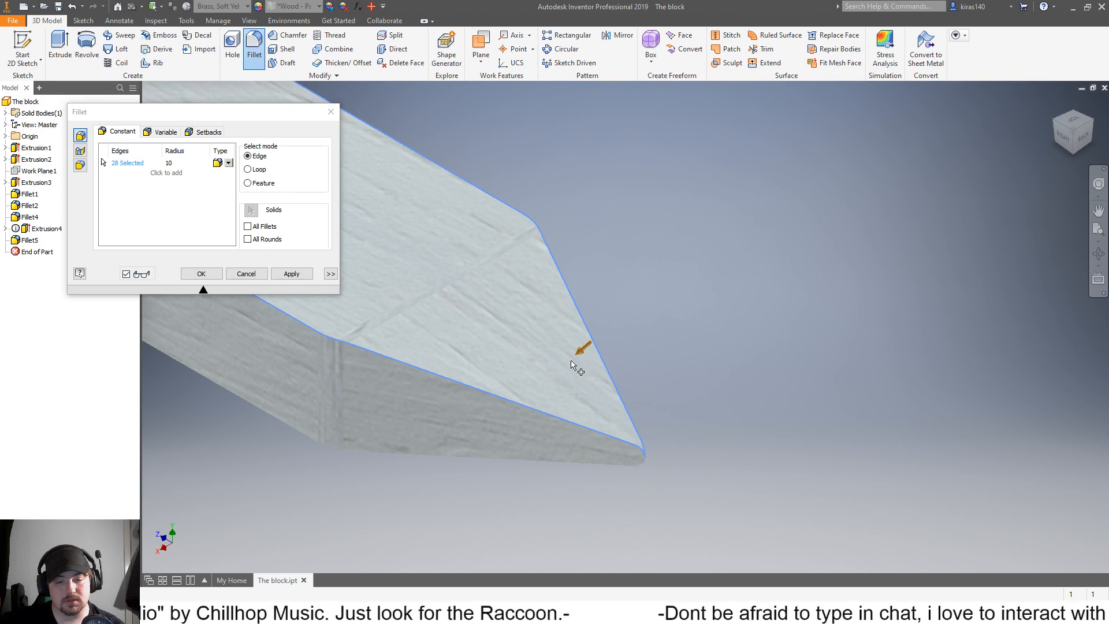
left_click(576, 383)
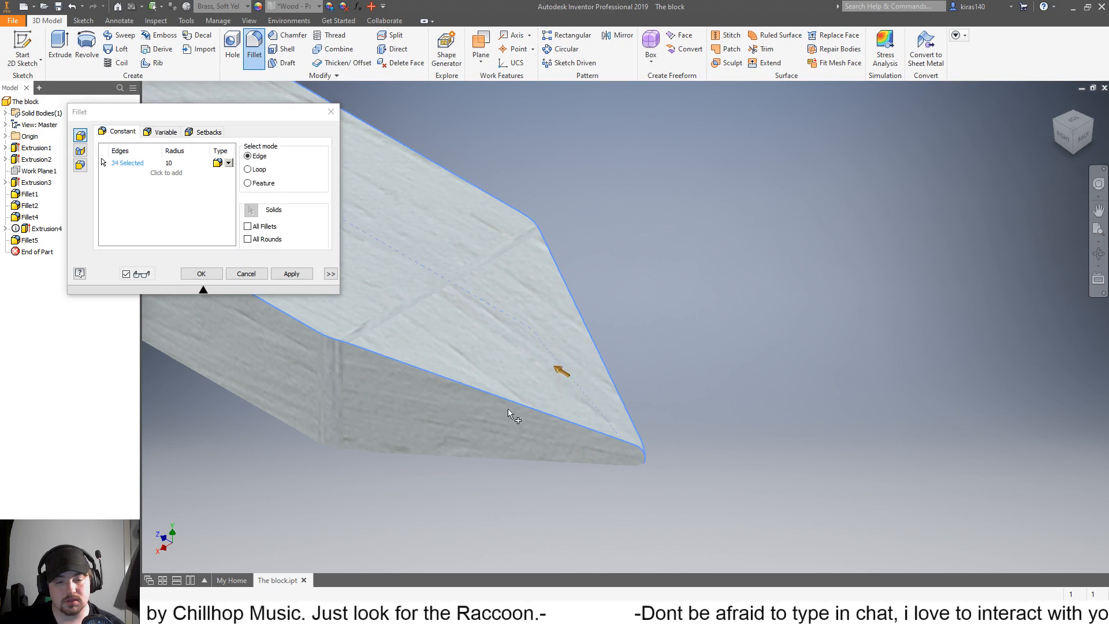
left_click(442, 456)
scroll(450, 439, "down", 6)
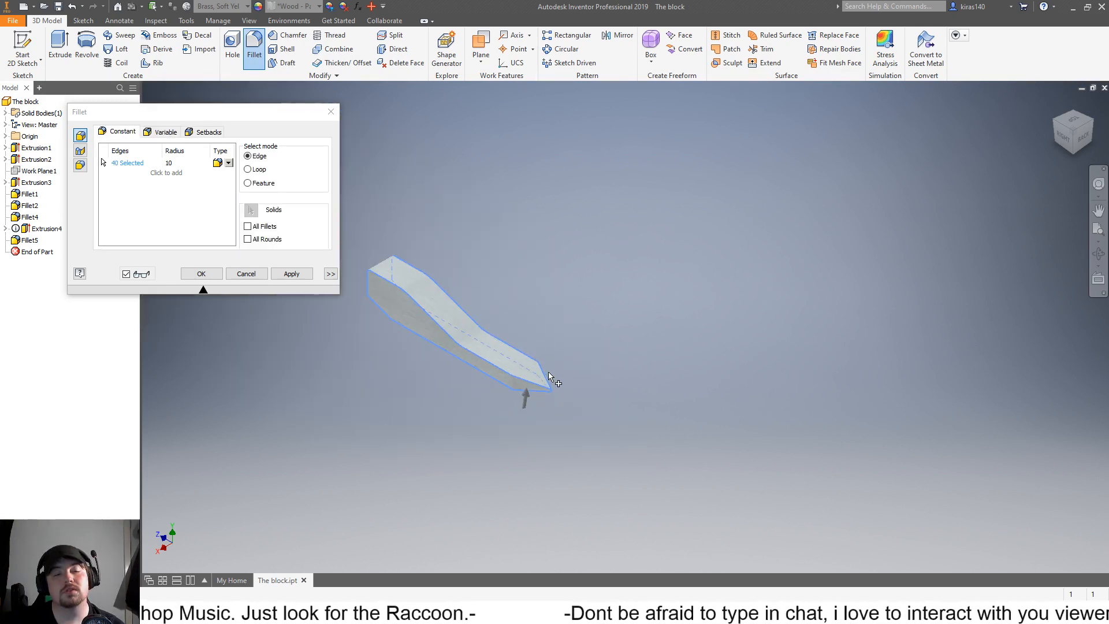
scroll(399, 329, "up", 5)
scroll(556, 460, "down", 5)
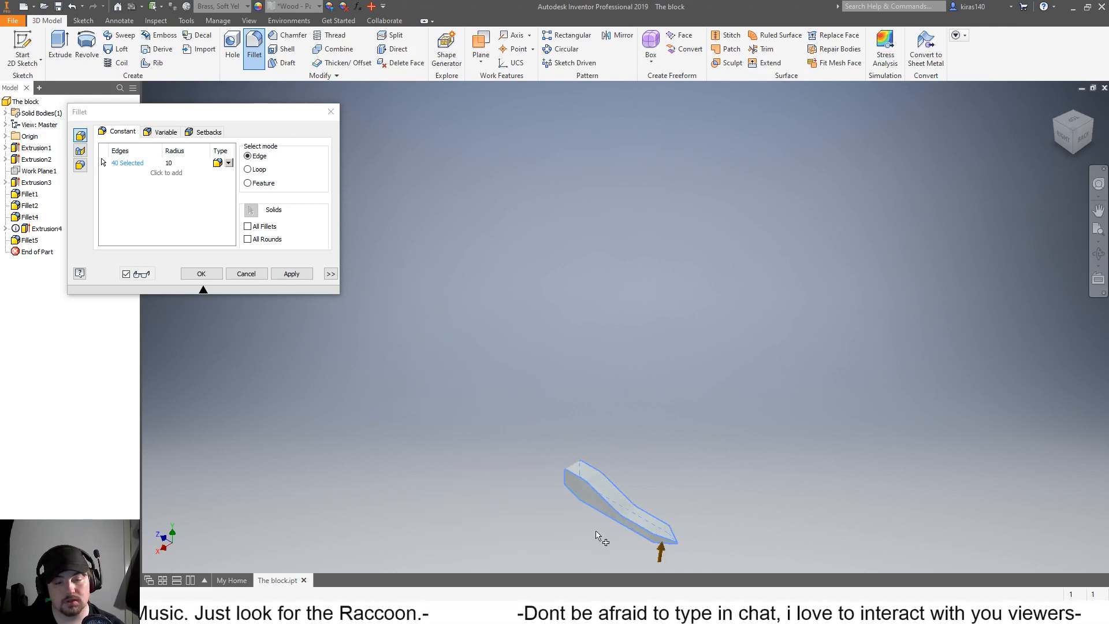
scroll(598, 535, "up", 6)
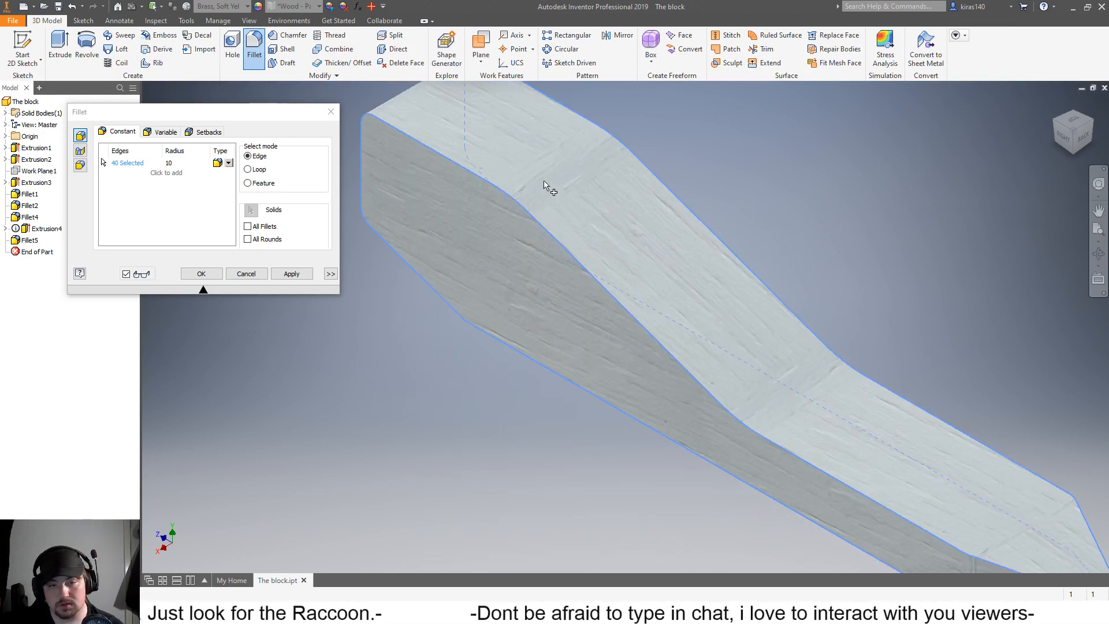
scroll(792, 439, "up", 2)
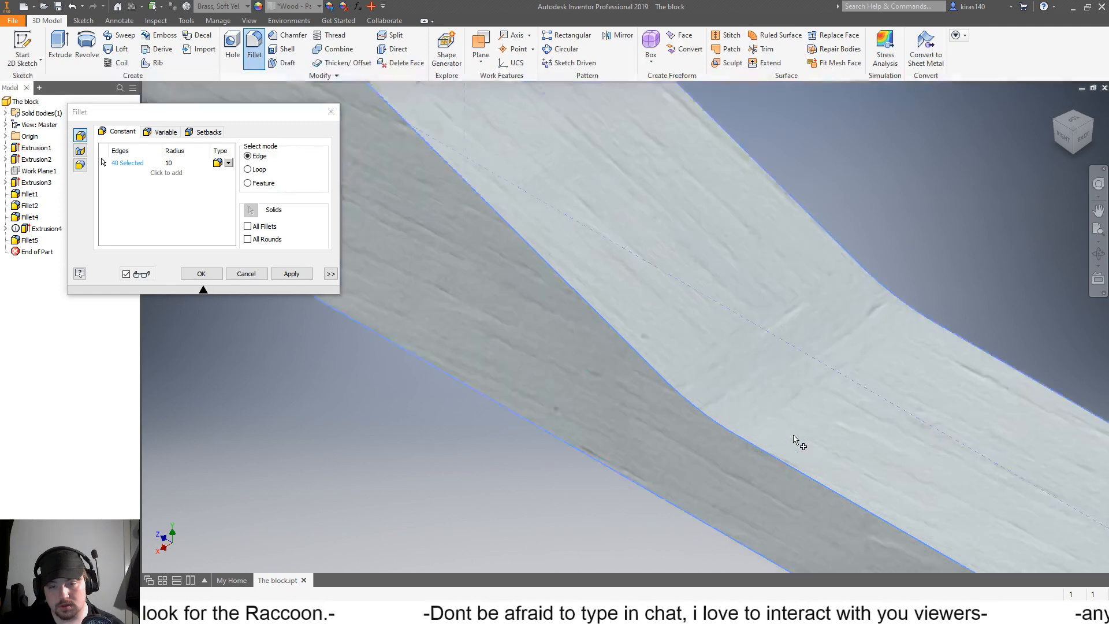
scroll(985, 522, "down", 5)
scroll(1062, 528, "up", 3)
scroll(1034, 525, "up", 3)
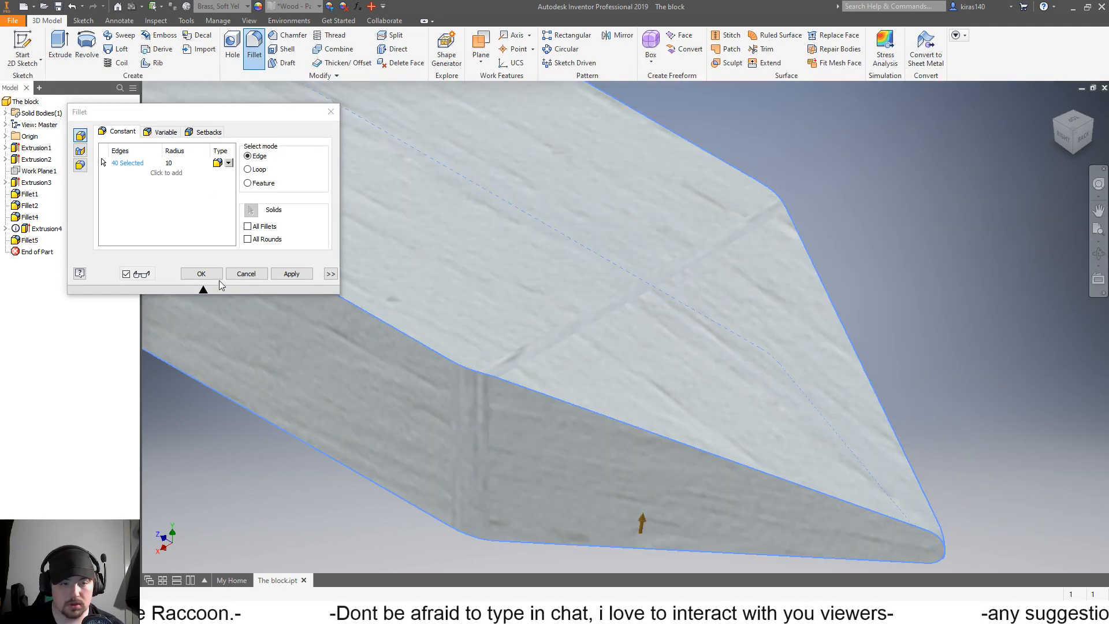
left_click(289, 274)
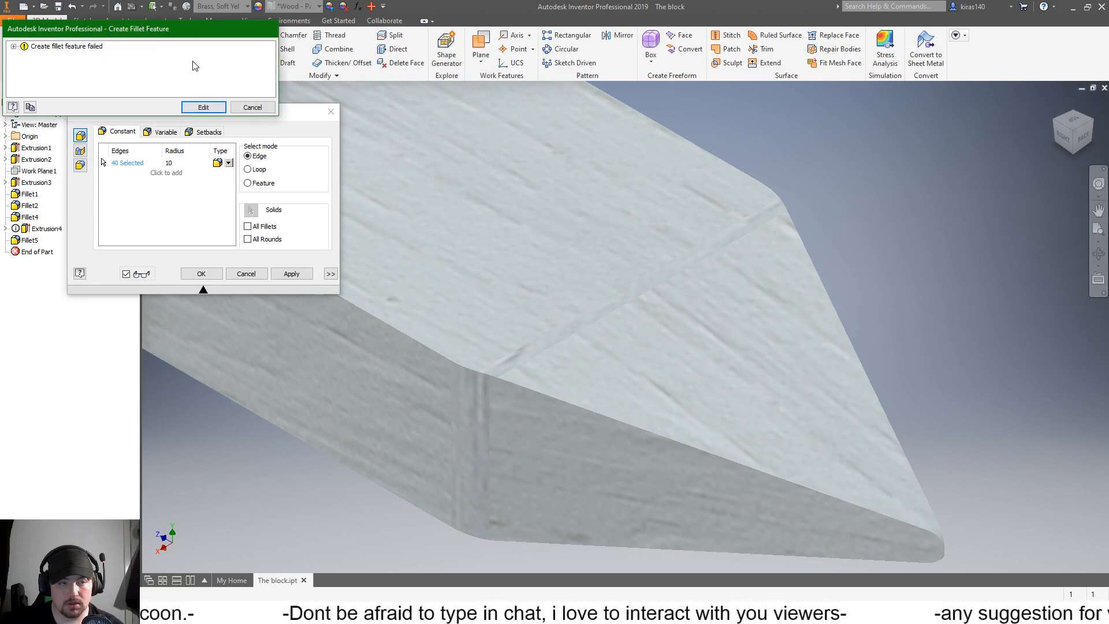
left_click(252, 108)
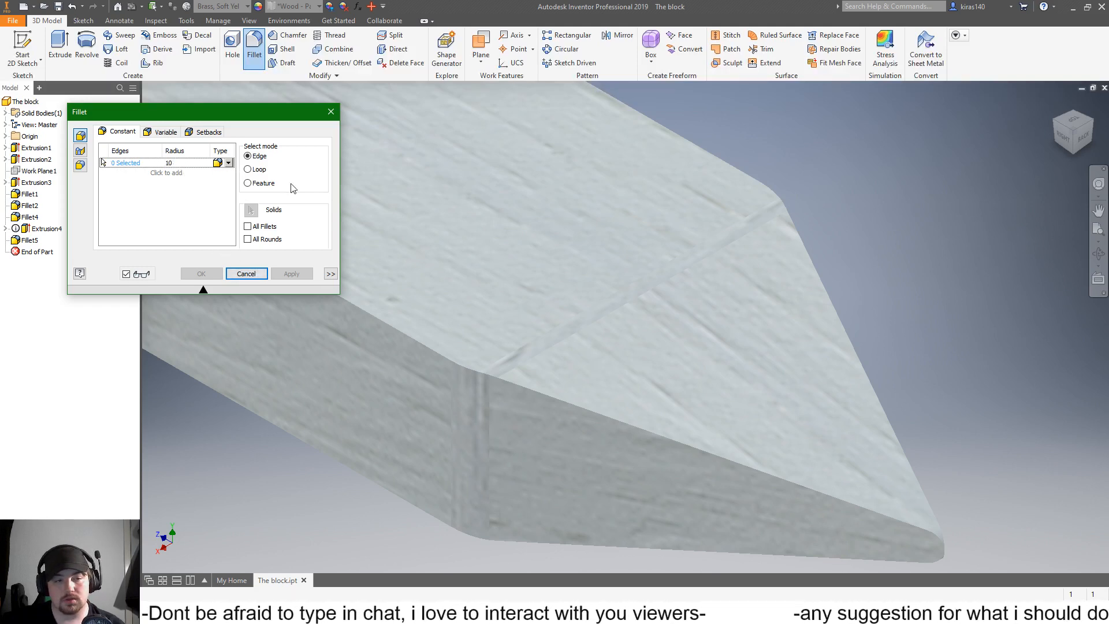
left_click(248, 273)
Step: Try to fillet the body's upper and lower outline edges again with smaller radii of 5 mm and 2 mm
scroll(922, 517, "up", 5)
scroll(953, 537, "down", 6)
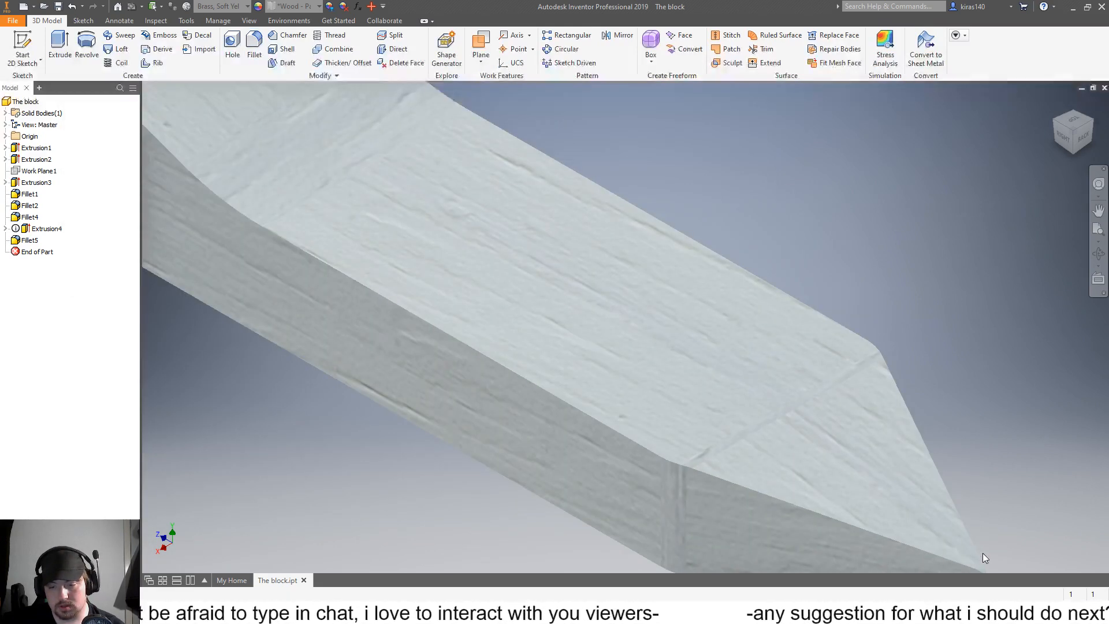
scroll(1002, 557, "up", 6)
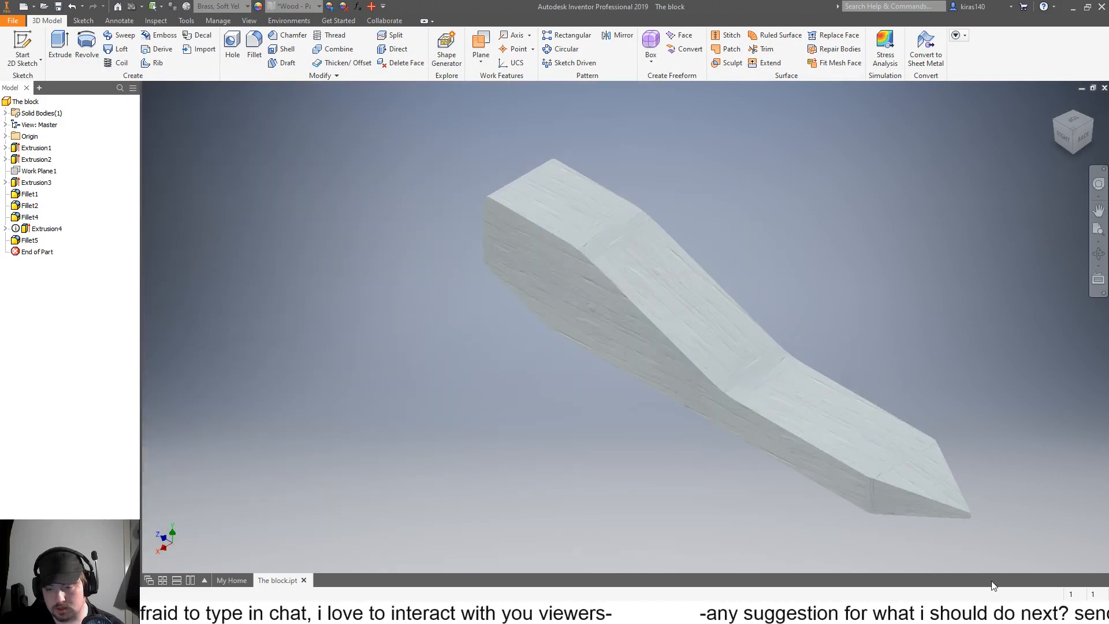
scroll(985, 537, "down", 8)
key("e")
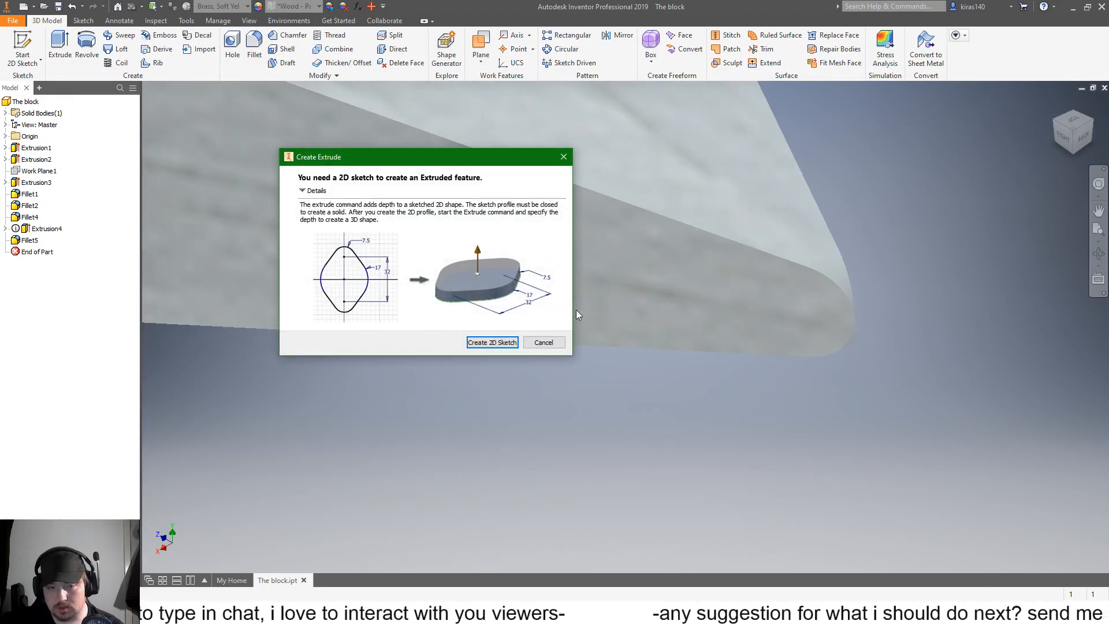
left_click(540, 341)
left_click(254, 46)
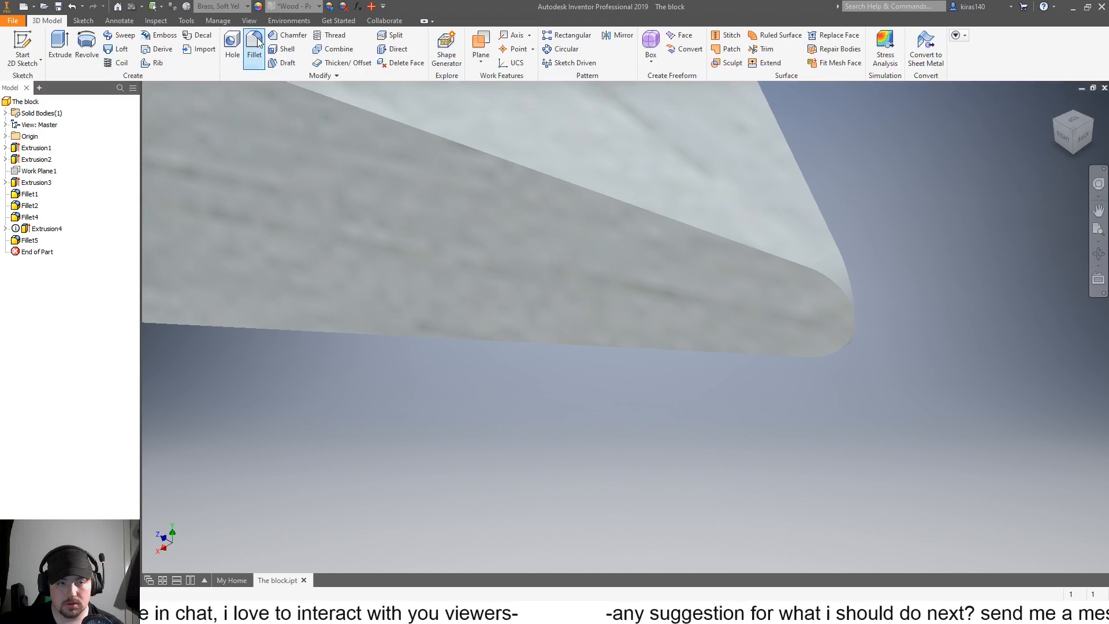
left_click(854, 330)
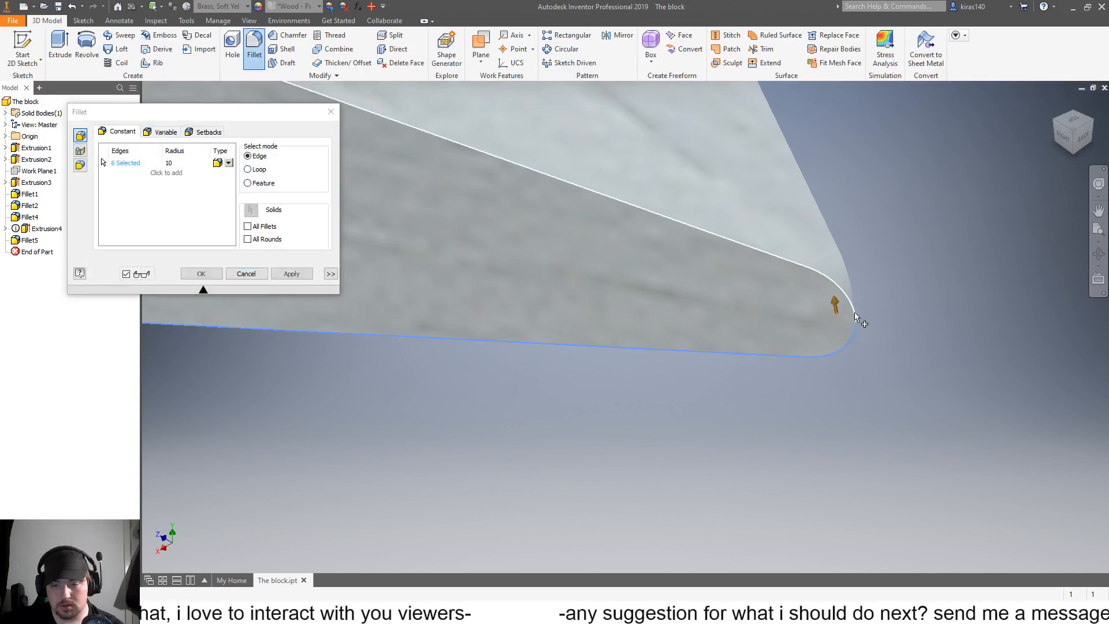
left_click_drag(941, 240, 804, 380)
scroll(820, 375, "down", 3)
scroll(832, 369, "down", 3)
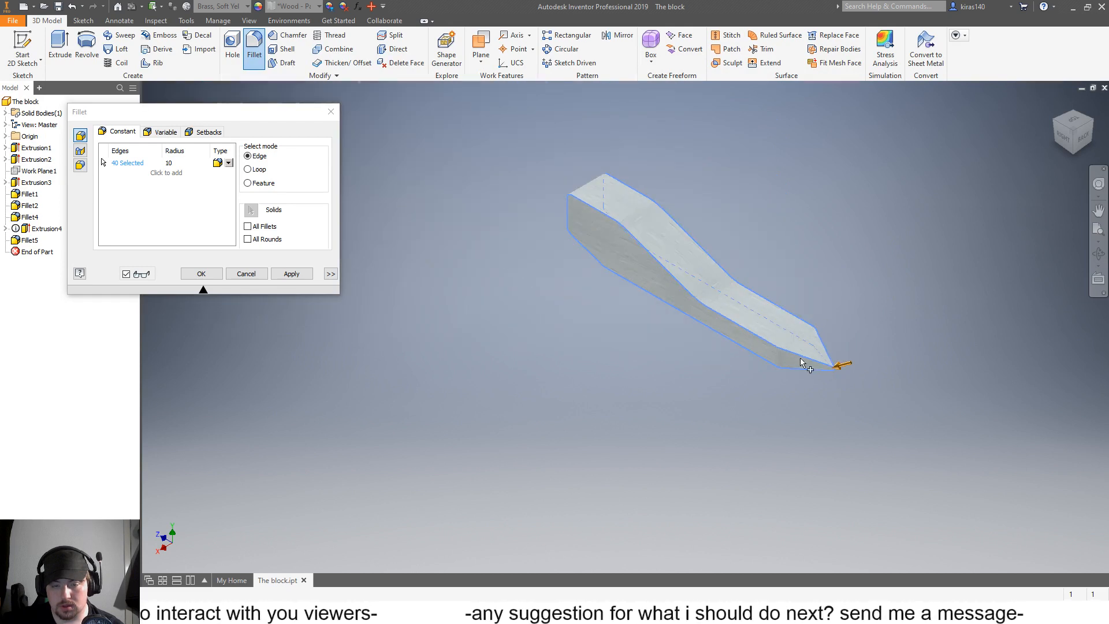
scroll(833, 369, "up", 3)
left_click(185, 161)
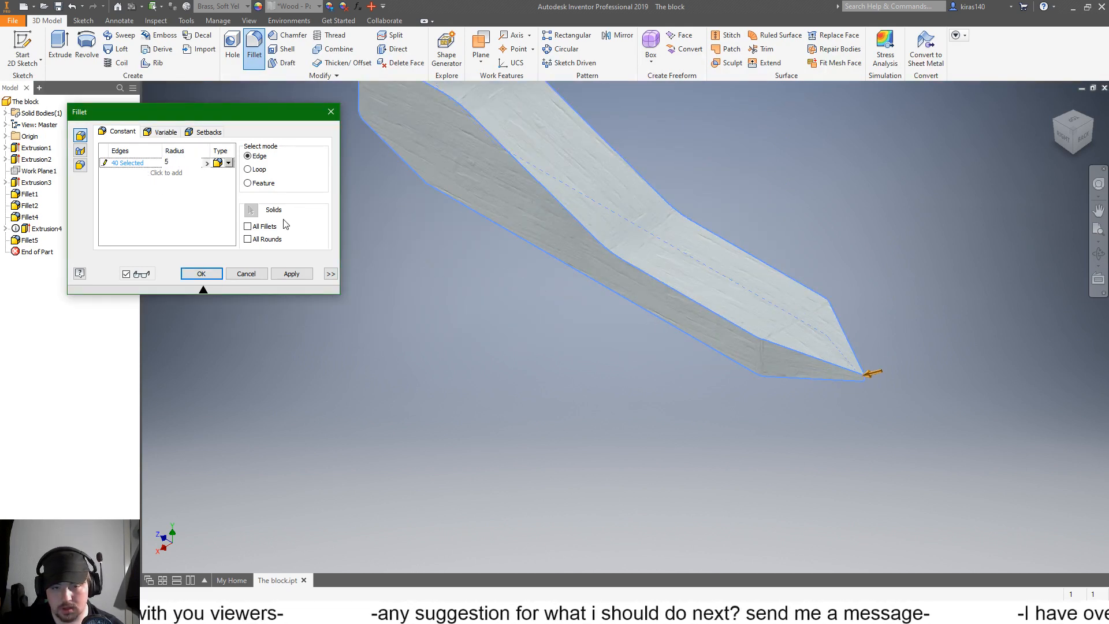
type("5")
key("BackSpace")
type("2")
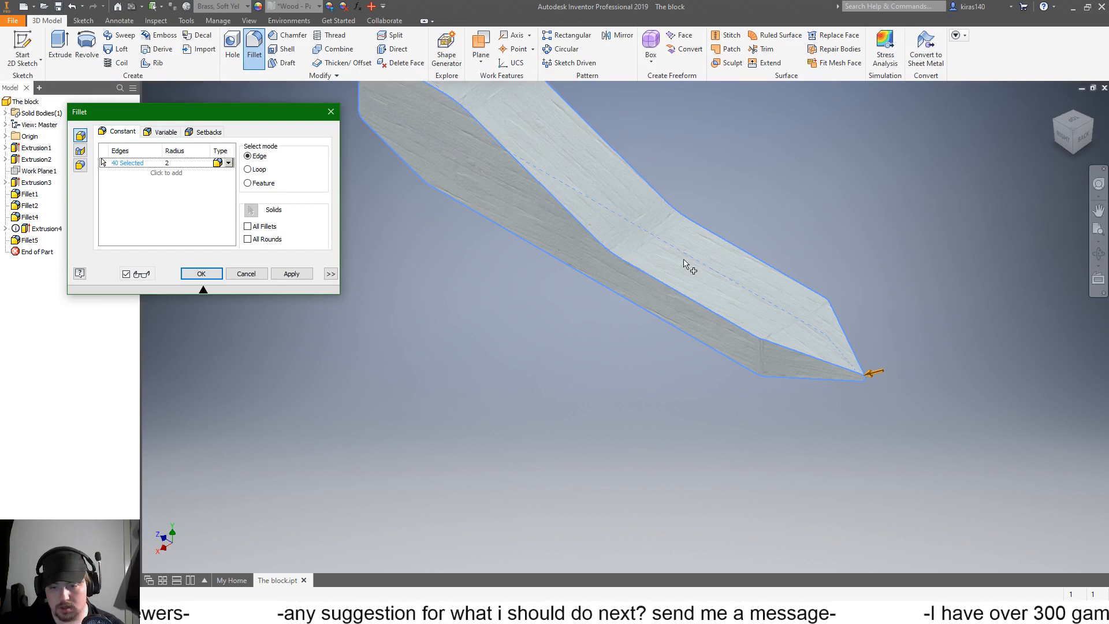
left_click(246, 273)
scroll(1014, 423, "down", 5)
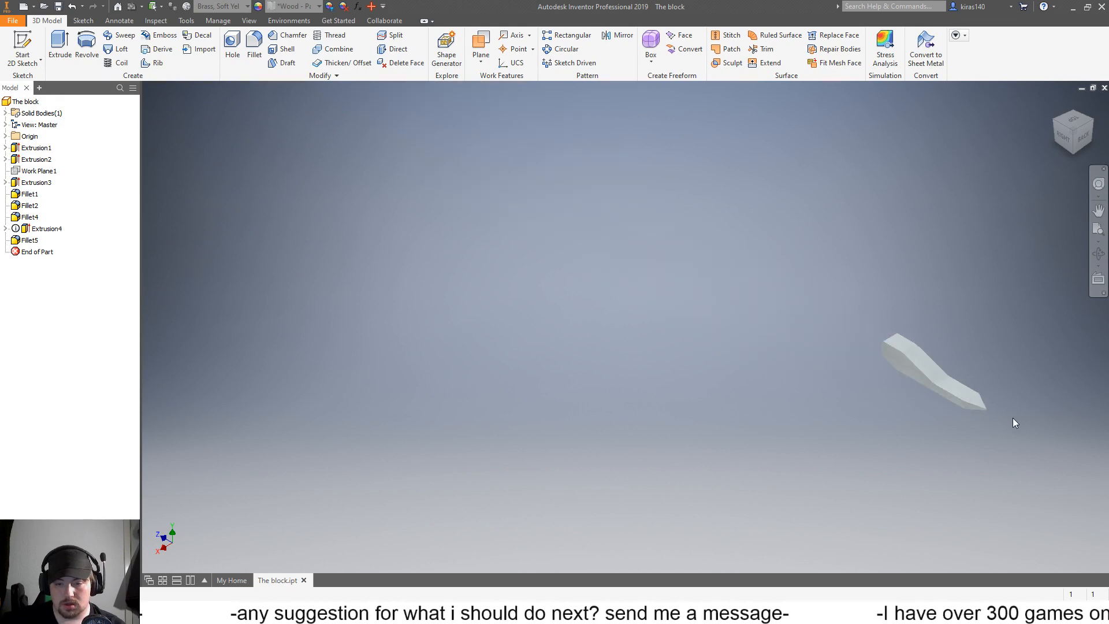
scroll(1013, 418, "up", 5)
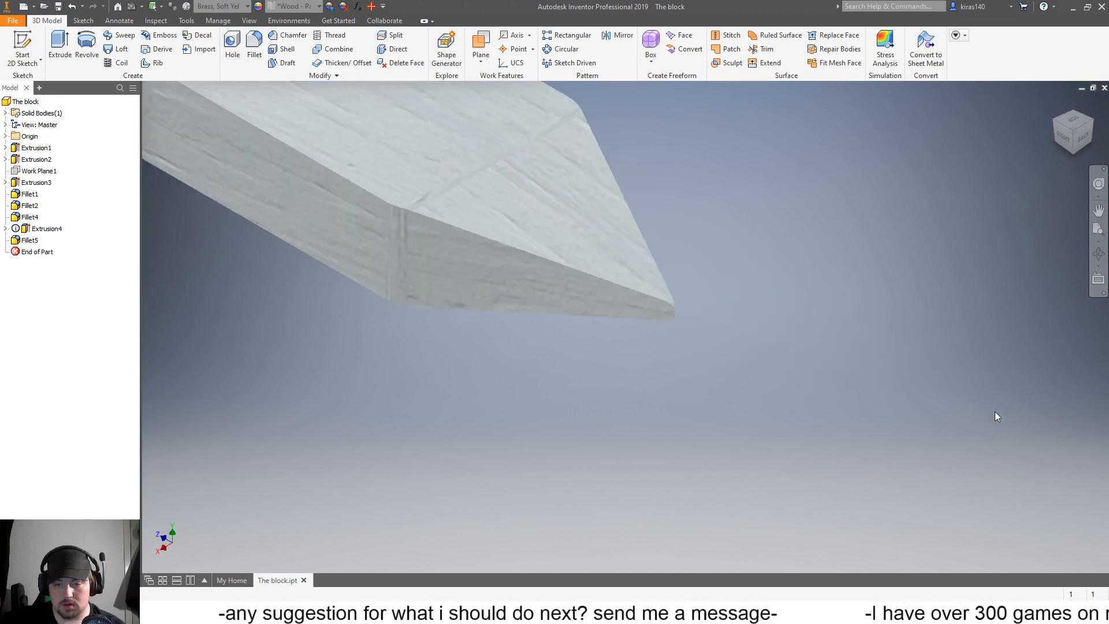
Step: Delete Fillet1 at the nose tip while keeping the dependent corner cut Extrusion4
left_click(30, 194)
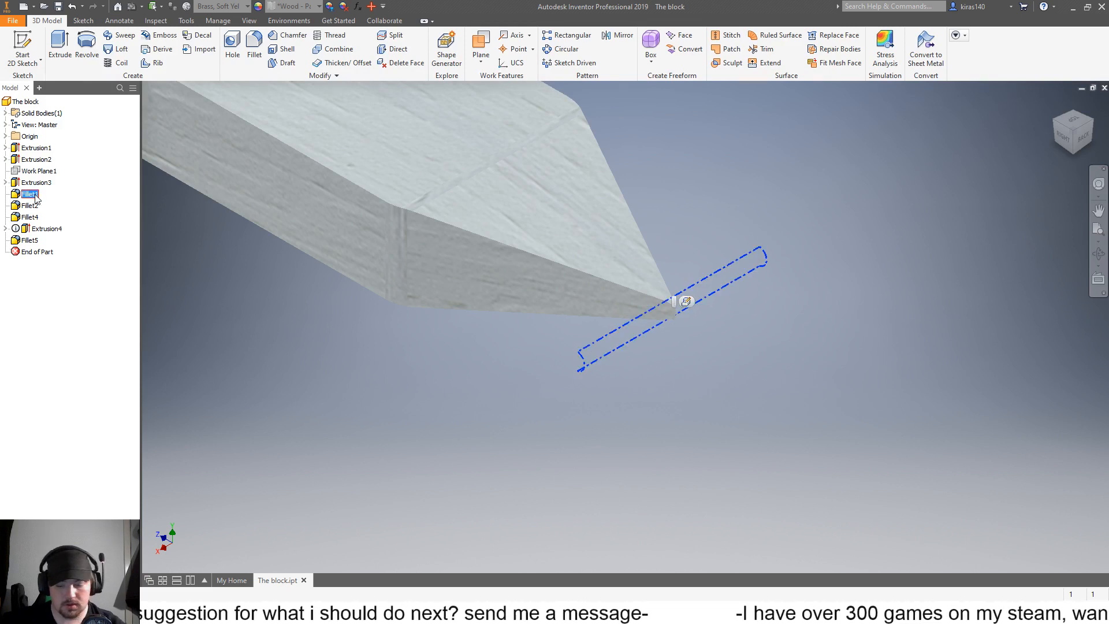
key("Delete")
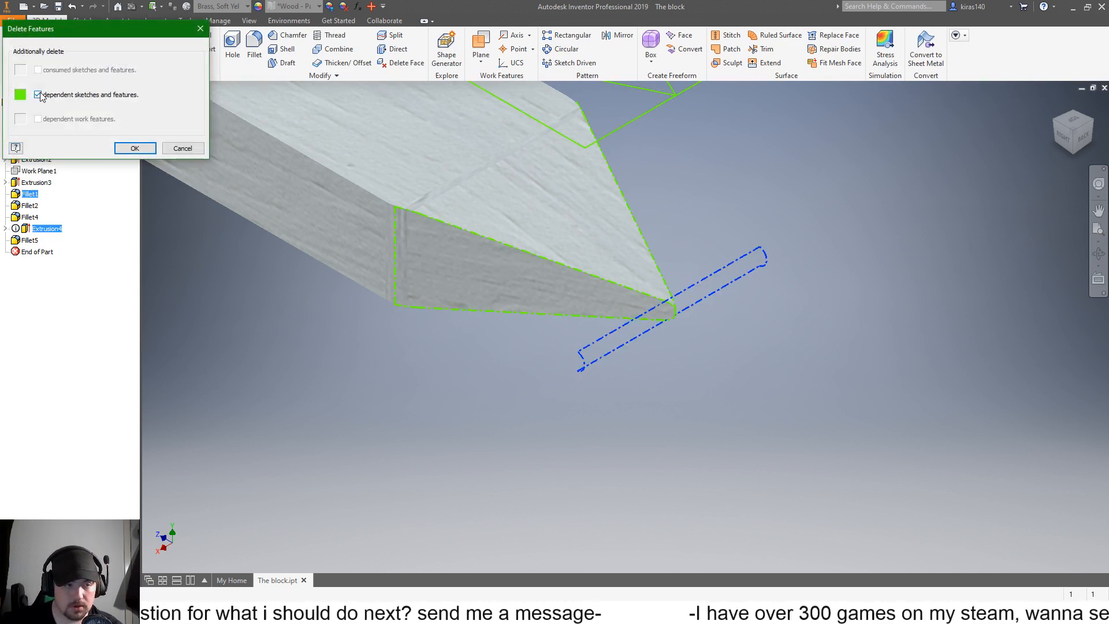
left_click(134, 149)
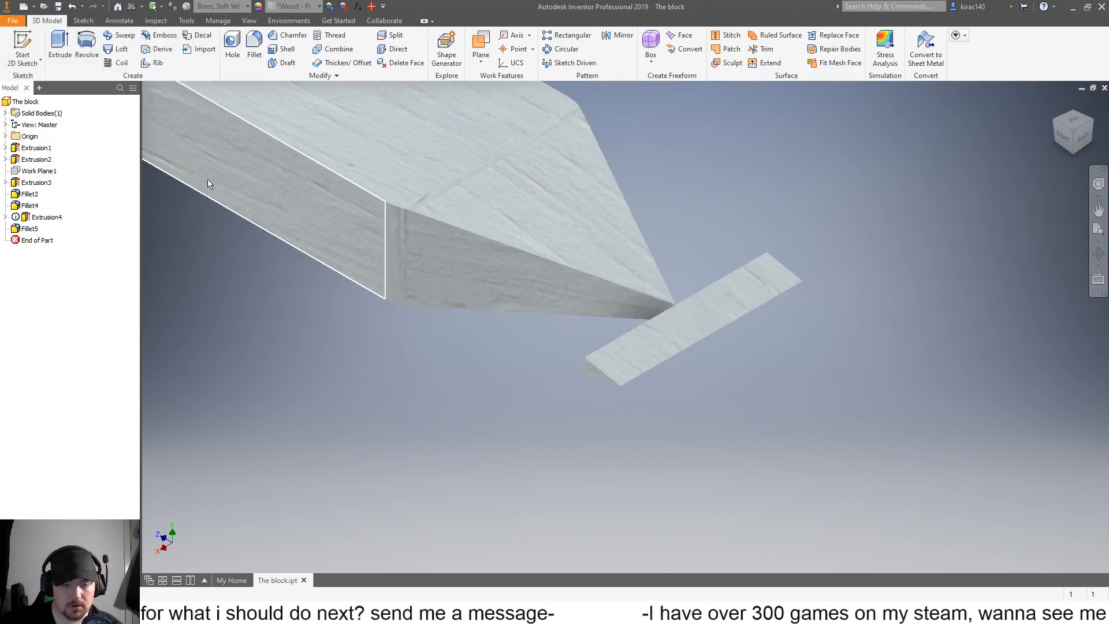
Step: Delete Fillet2 together with the nose corner cut Extrusion4
left_click(679, 335)
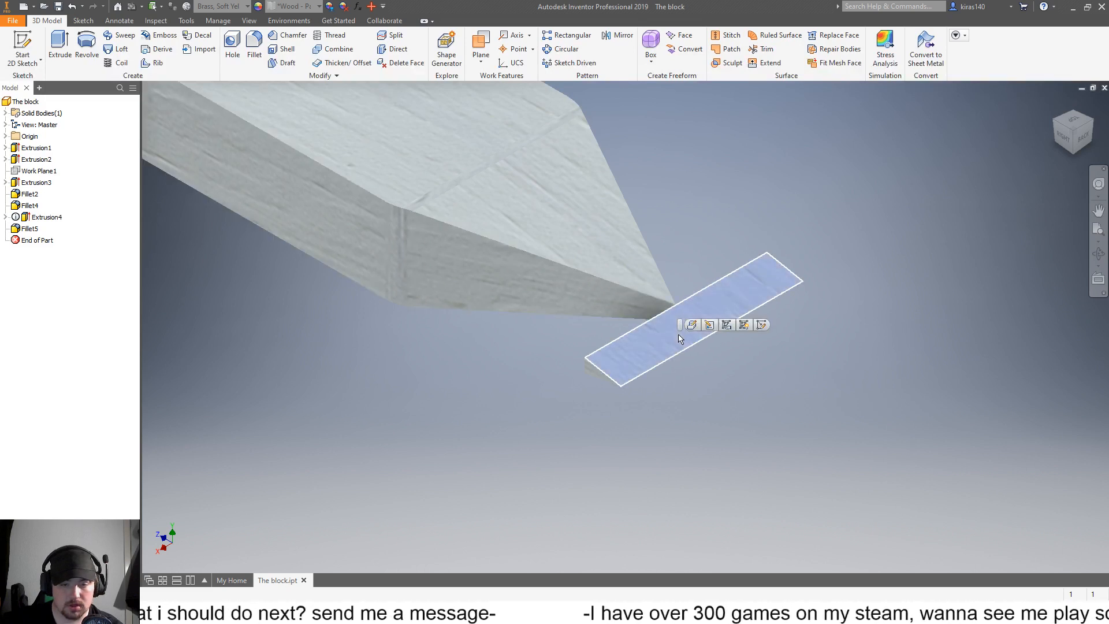
left_click(43, 196)
left_click(46, 217, "ctrl")
key("Delete")
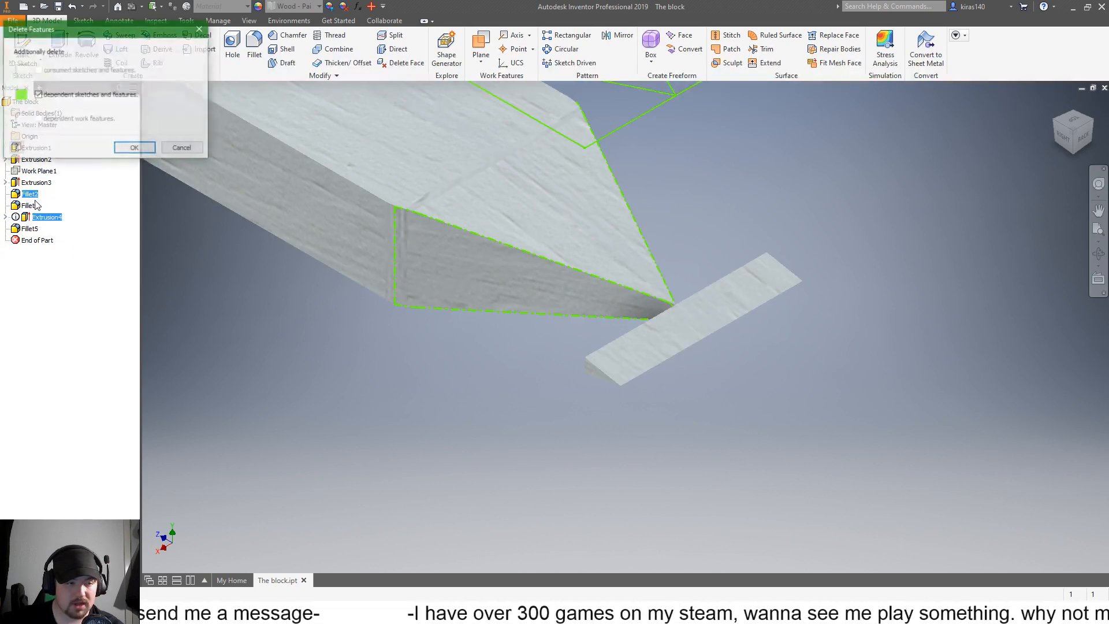
left_click(135, 149)
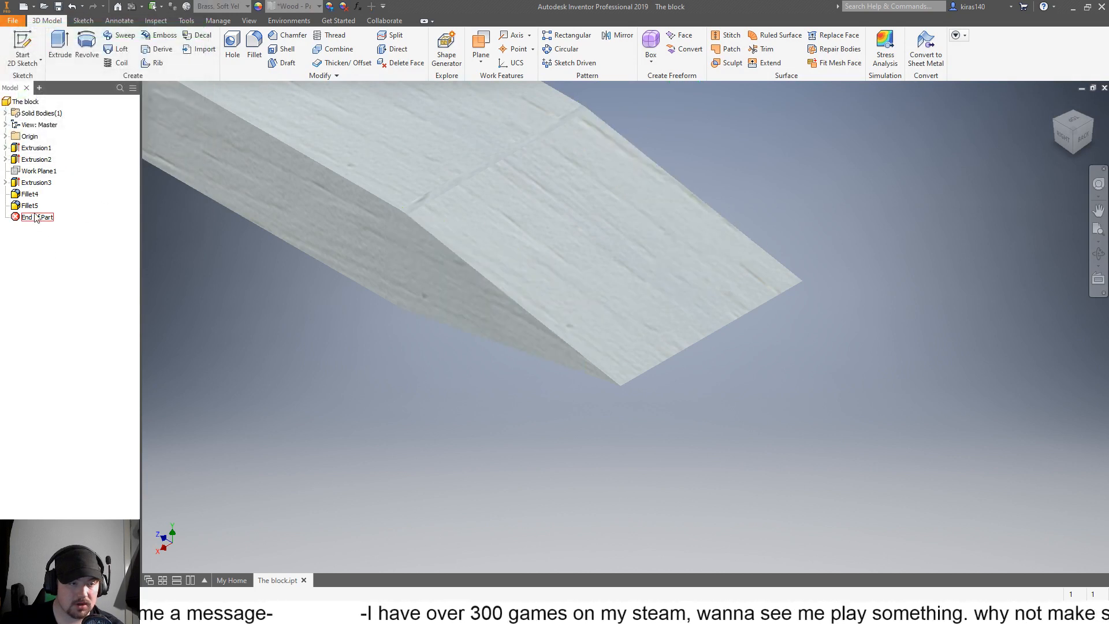
Step: Delete the remaining fillets Fillet4 and Fillet5 from the body
key("Delete")
left_click(27, 194)
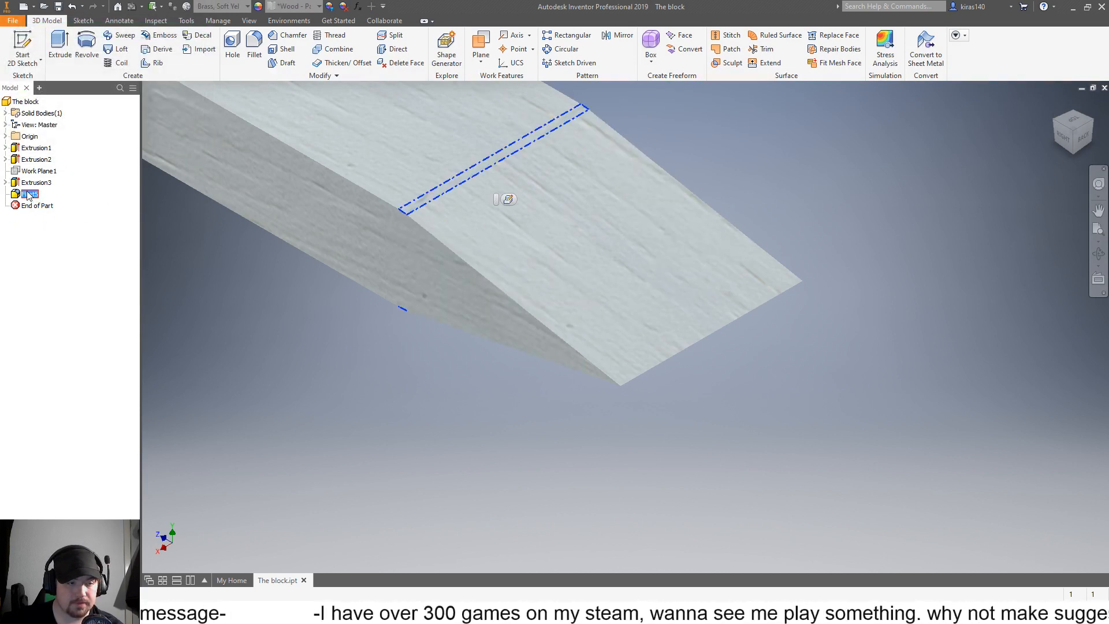
key("Delete")
Step: Start a 2D sketch on the flat top face of the body's tall rear section, seen from above
left_click(1072, 123)
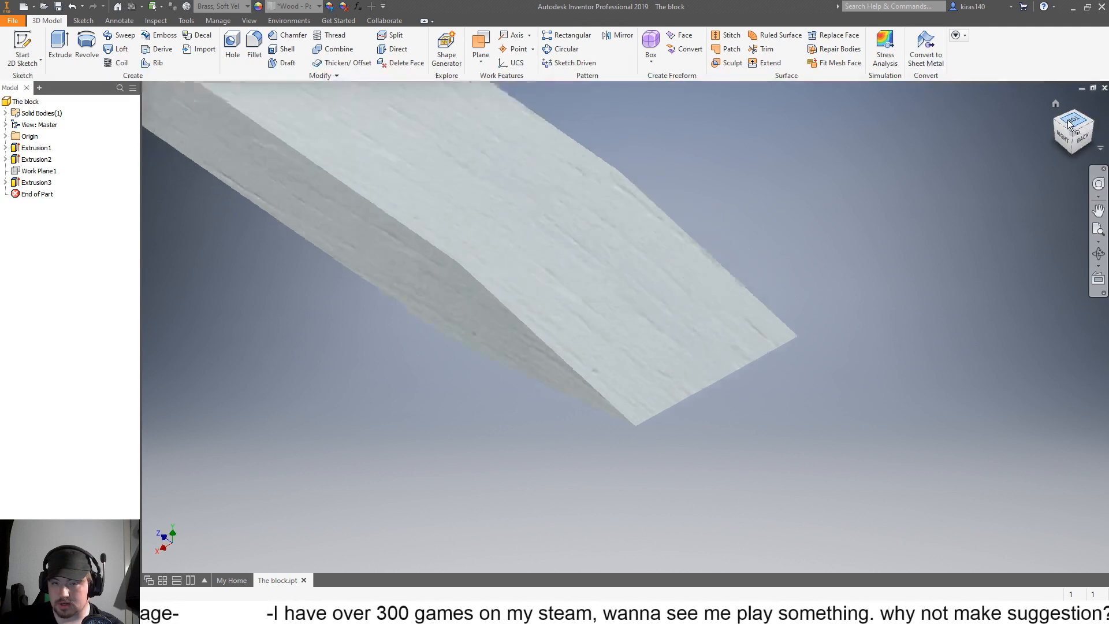
scroll(672, 438, "up", 3)
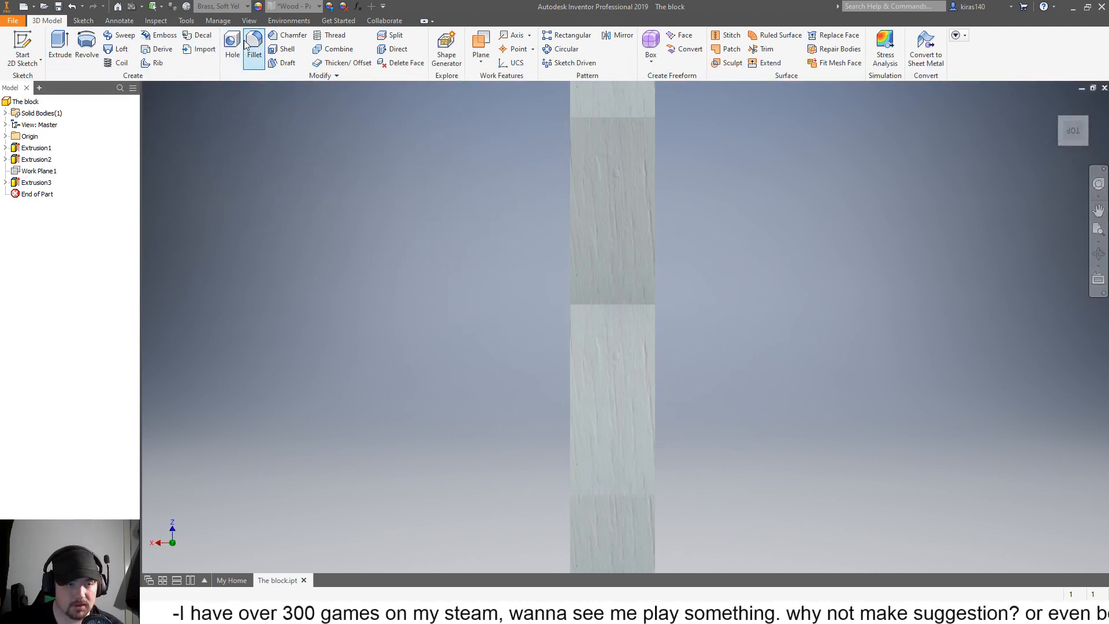
left_click(23, 44)
scroll(595, 338, "down", 4)
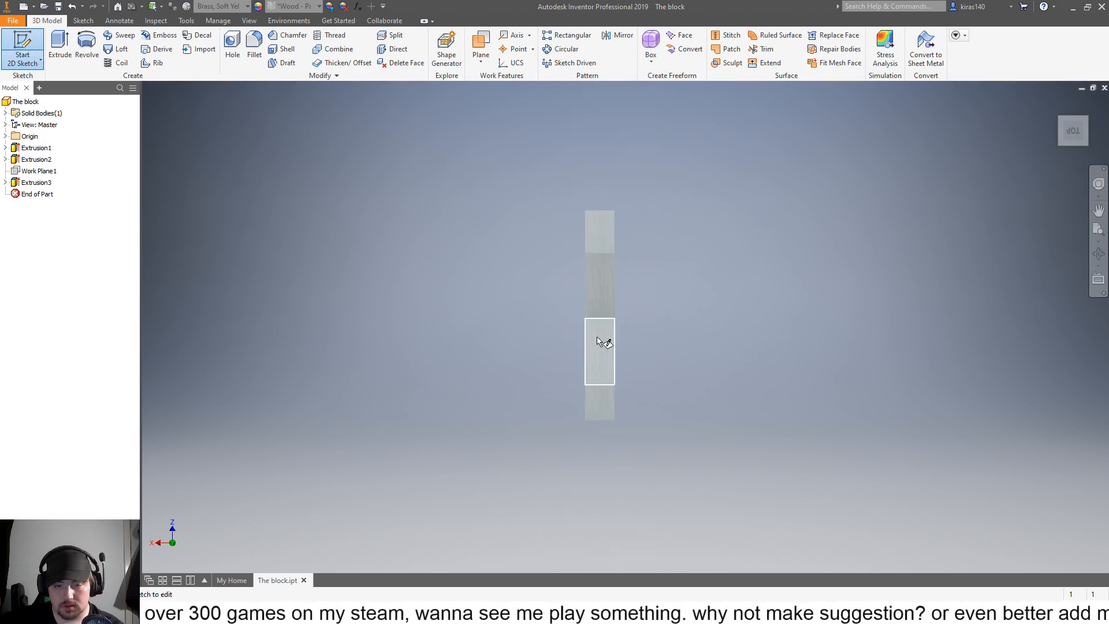
left_click(607, 241)
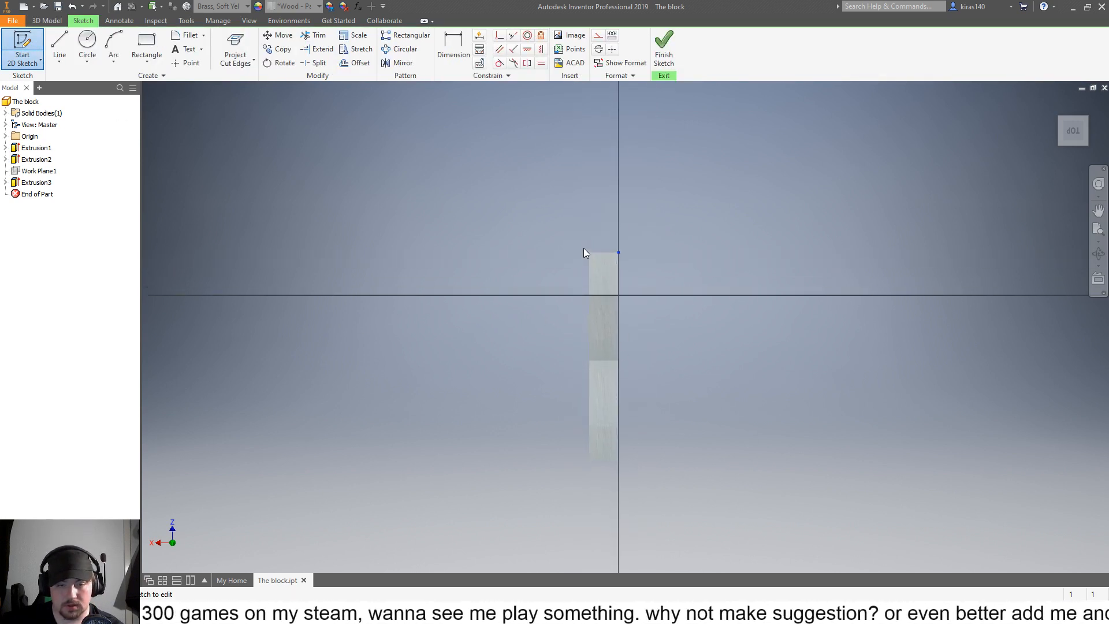
Step: Draw lines along the body's full-length side edge, about 305 mm long, and across the nose end edge from corner to corner
left_click(59, 45)
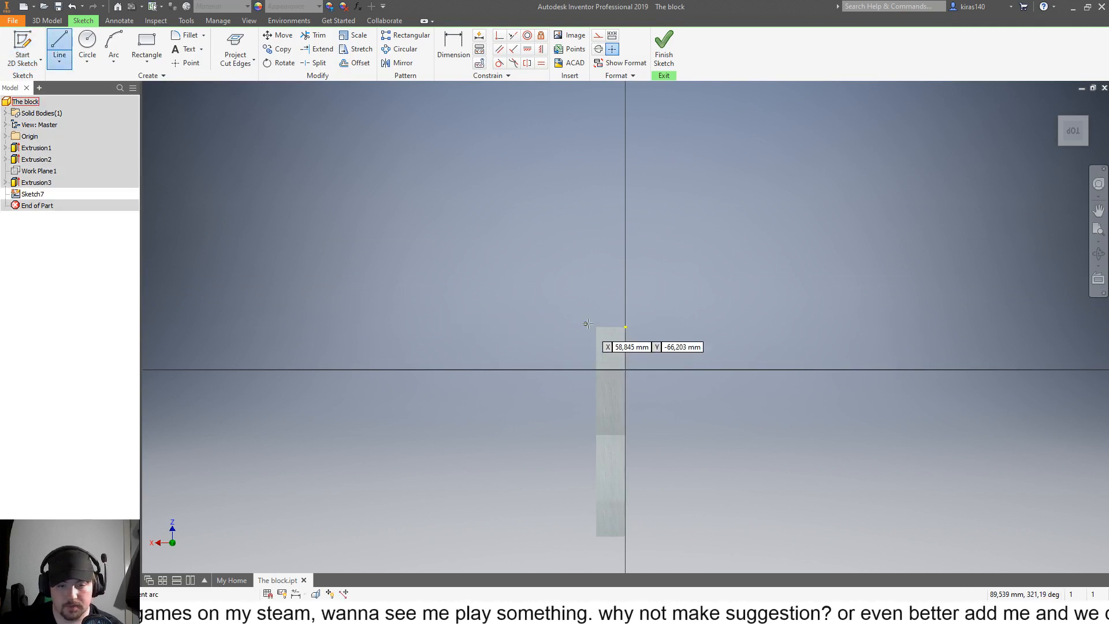
left_click(627, 327)
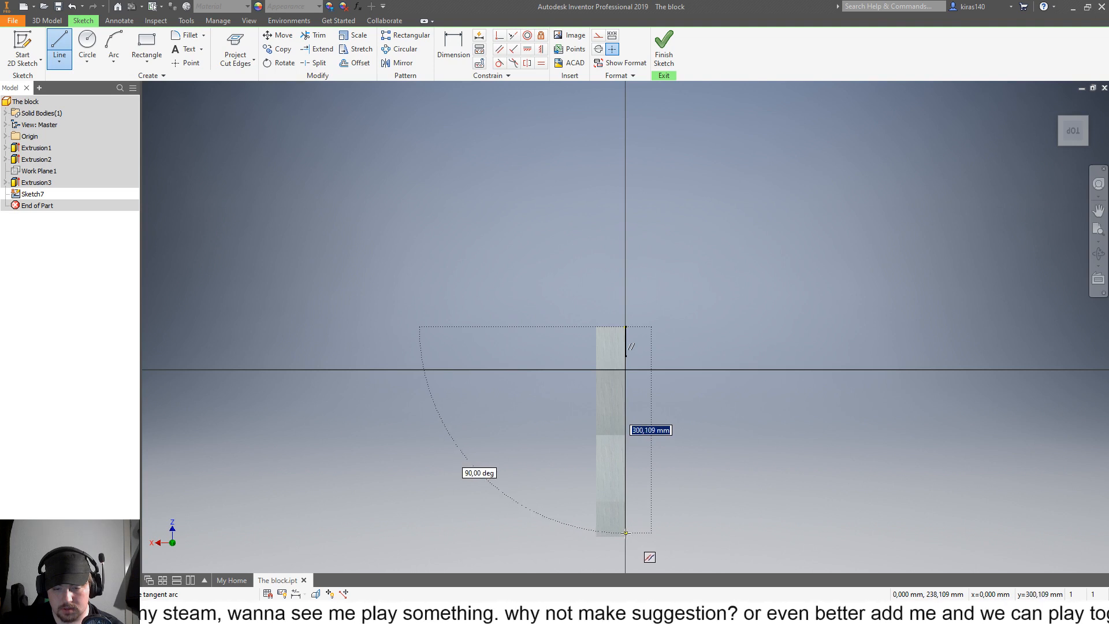
scroll(627, 536, "down", 2)
scroll(631, 525, "up", 3)
scroll(621, 459, "down", 4)
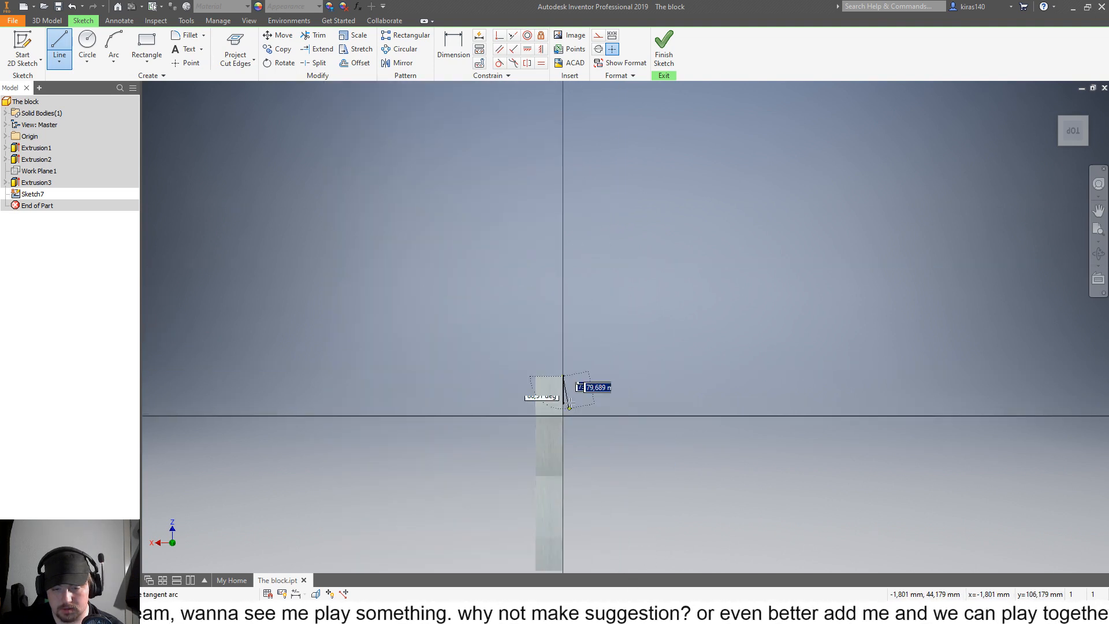
scroll(550, 543, "down", 1)
scroll(575, 318, "down", 2)
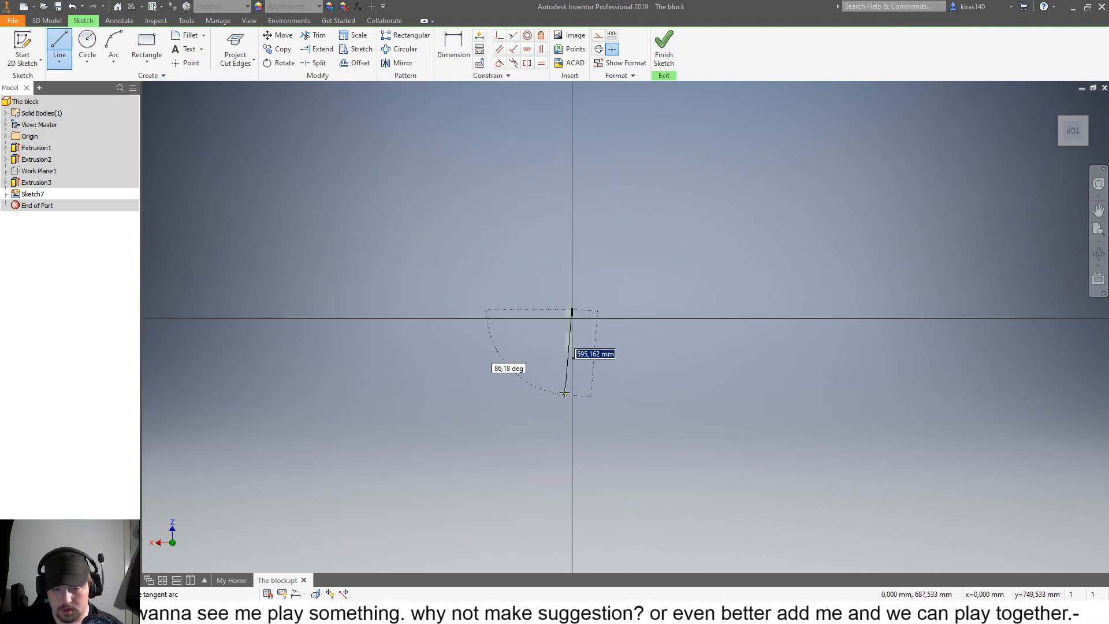
scroll(573, 315, "up", 6)
scroll(622, 345, "up", 3)
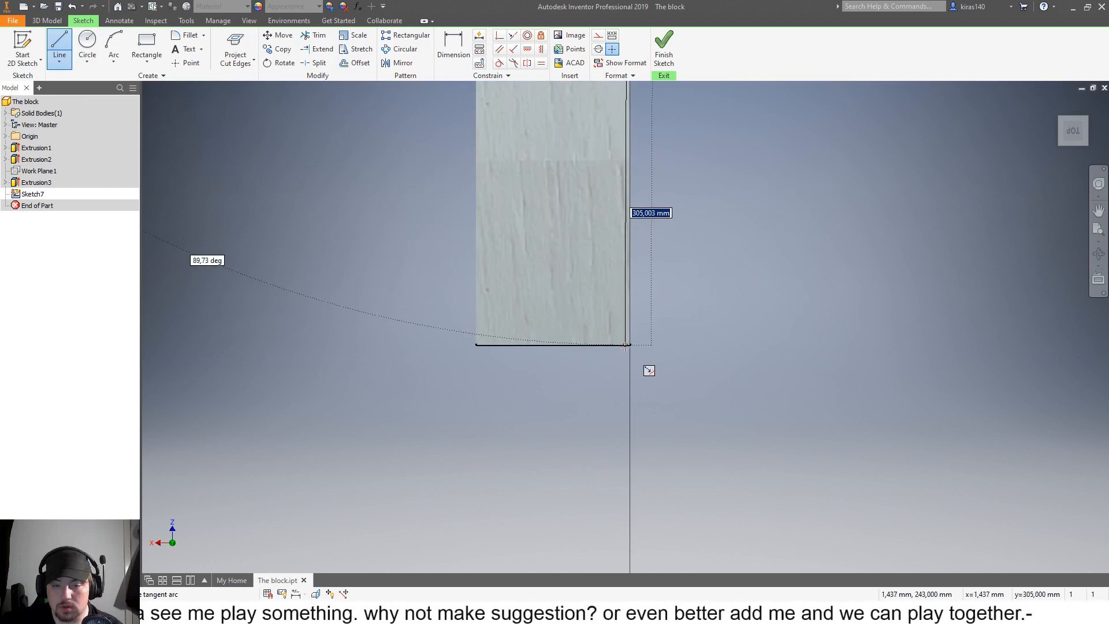
left_click(630, 345)
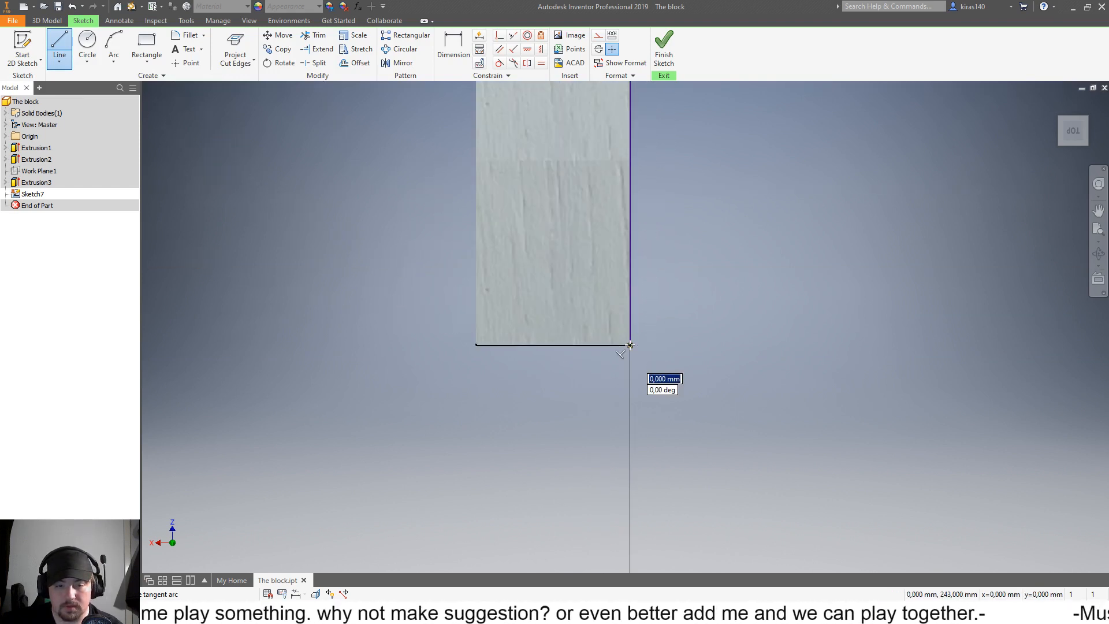
left_click(476, 345)
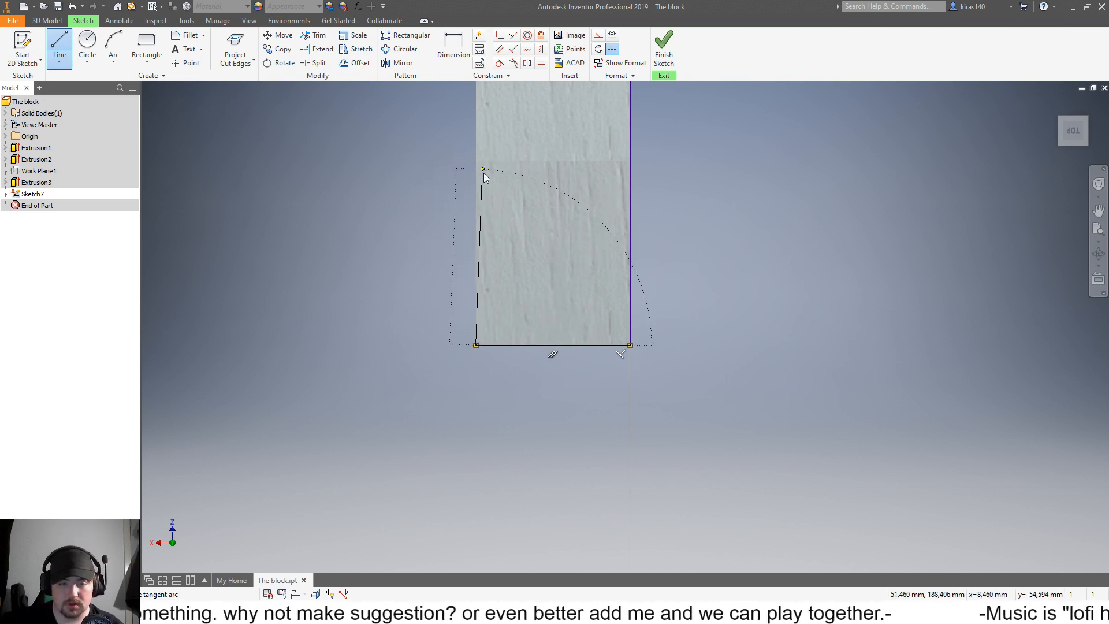
key("Escape")
Step: Draw a closed triangle from the midpoint of the nose end edge to both corners where the front section begins
left_click(60, 42)
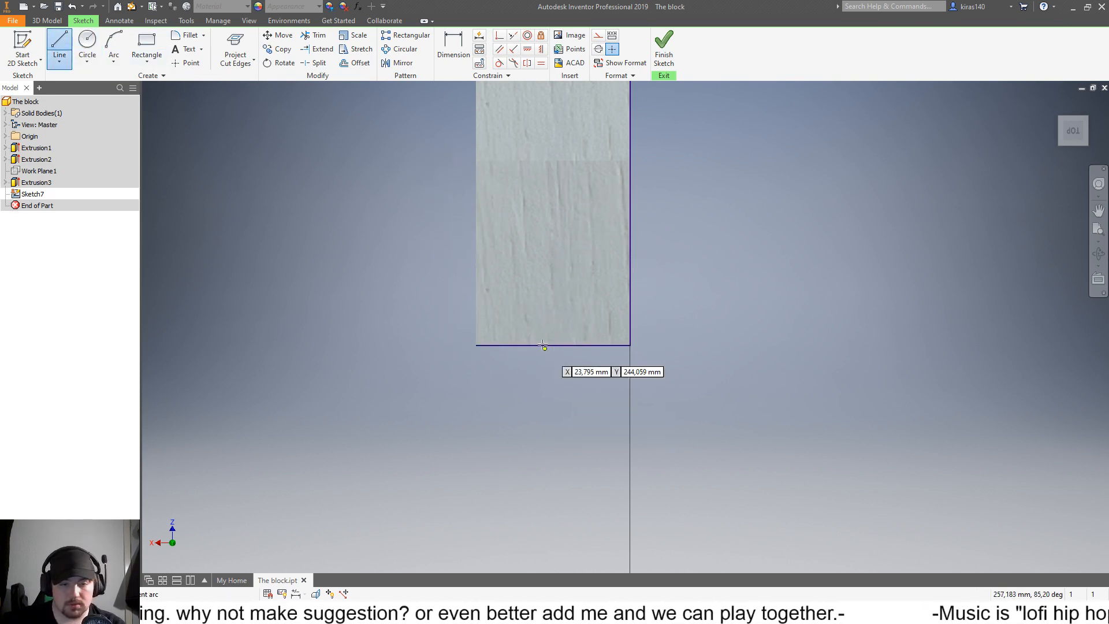
left_click(553, 345)
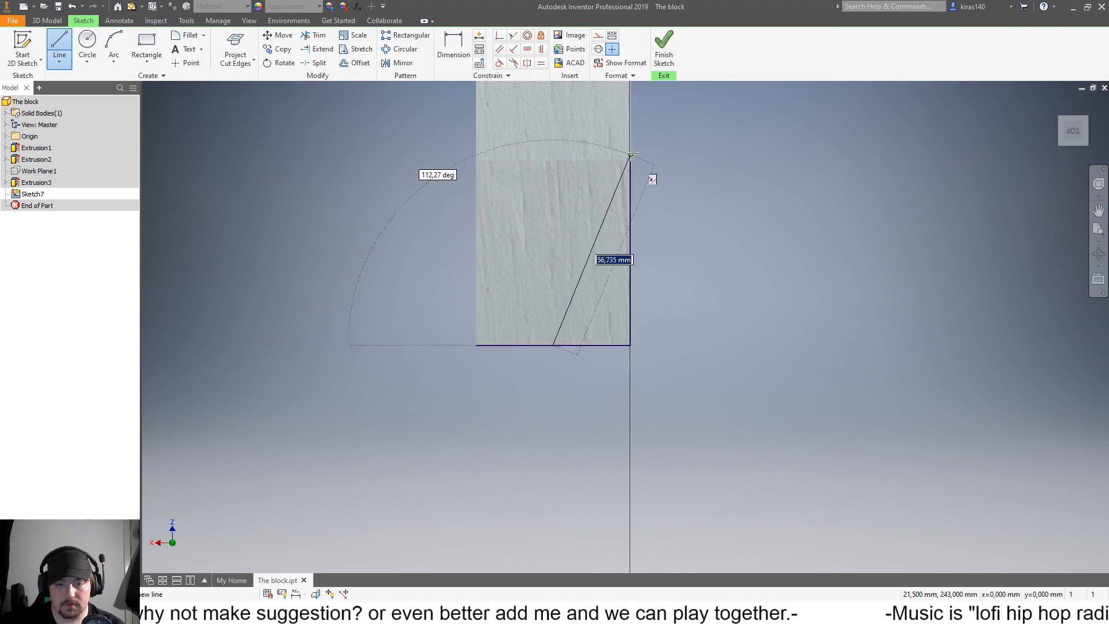
left_click(629, 160)
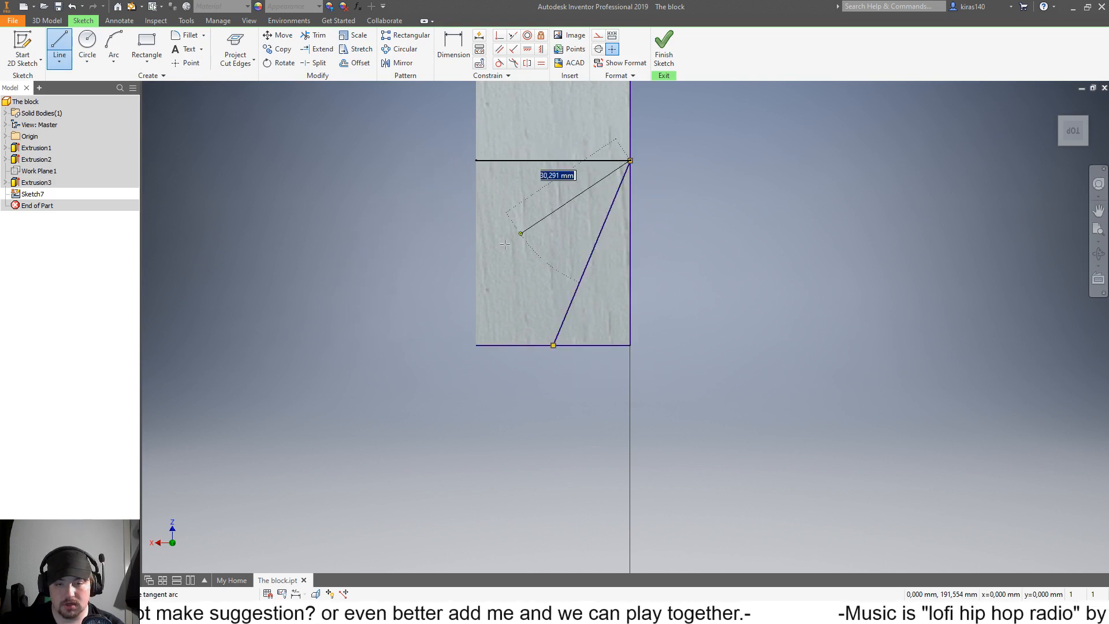
left_click(476, 160)
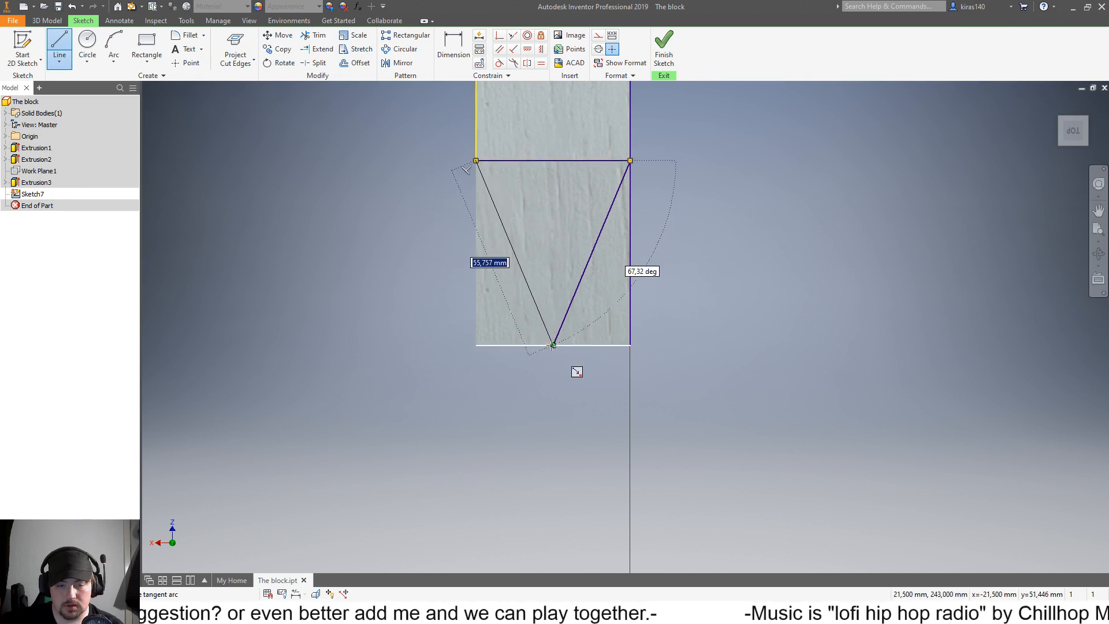
left_click(553, 345)
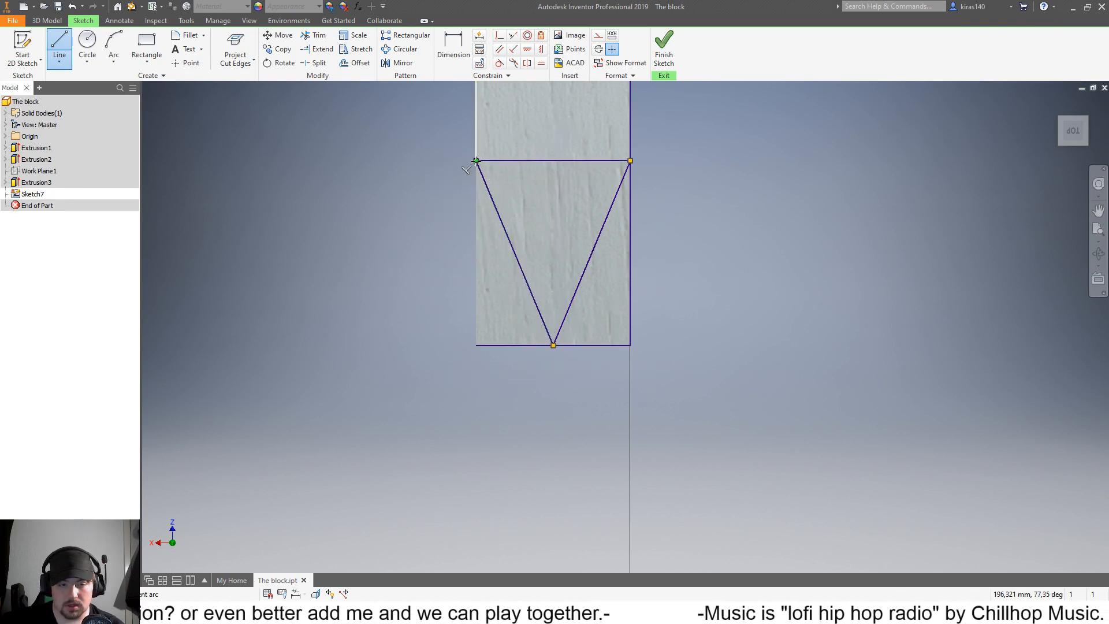
Step: Trace the remaining outline of the front section along both sides and the nose end edge to enclose the corner triangles
left_click(476, 160)
left_click(476, 344)
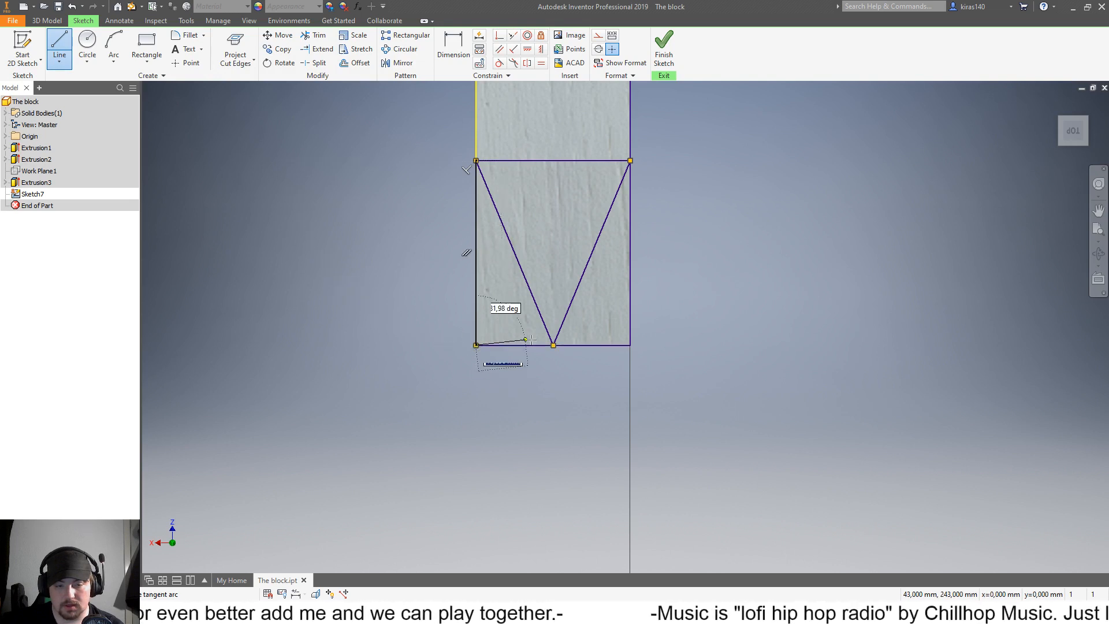
left_click(630, 344)
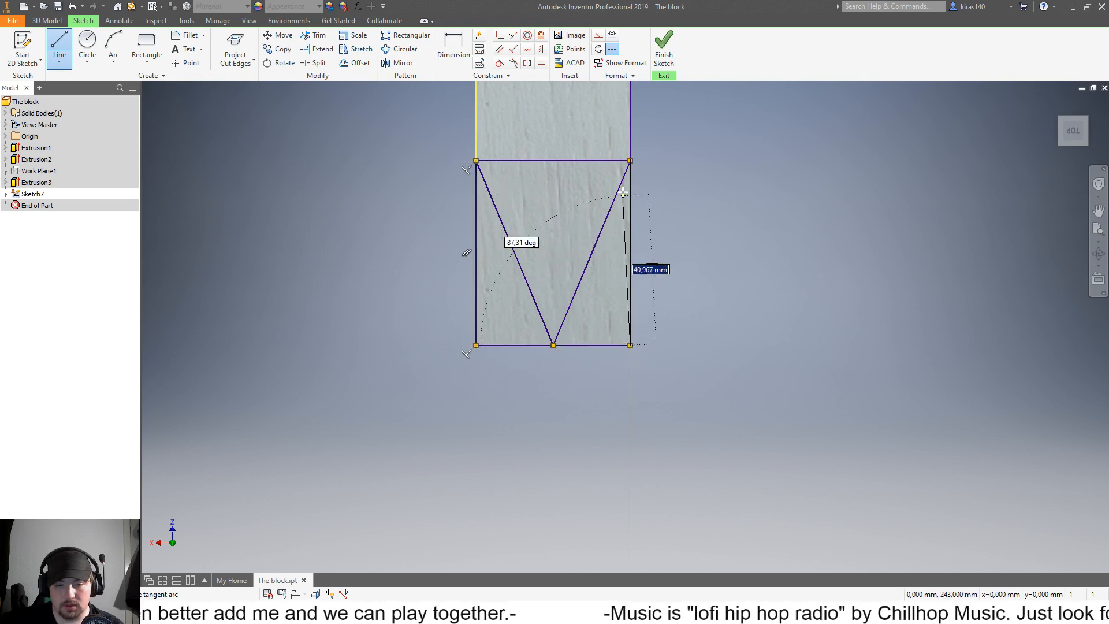
left_click(630, 159)
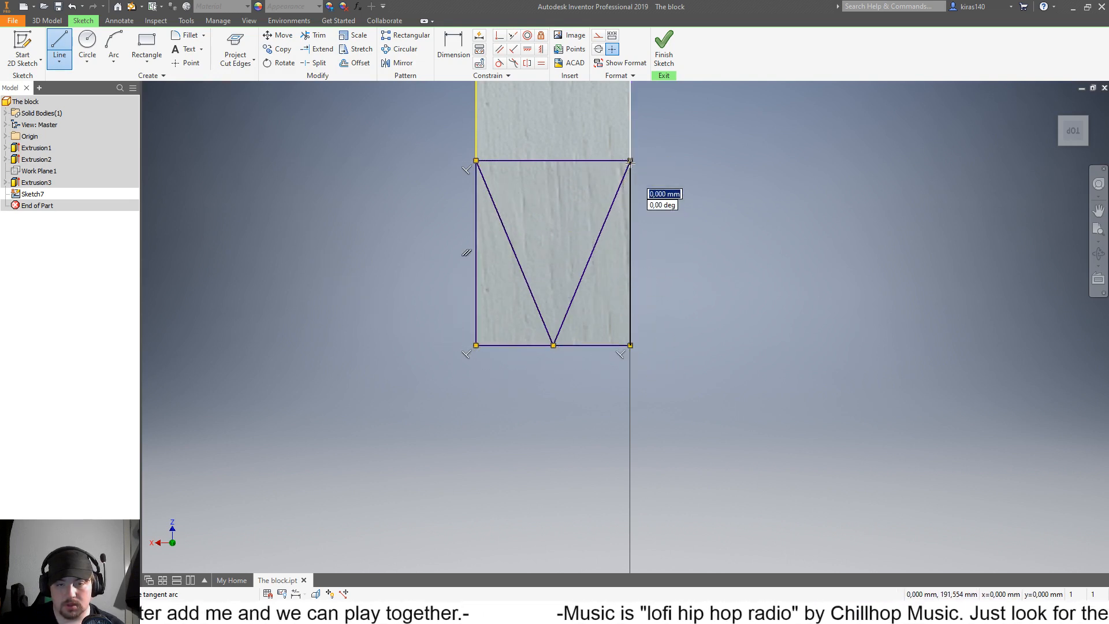
type("e")
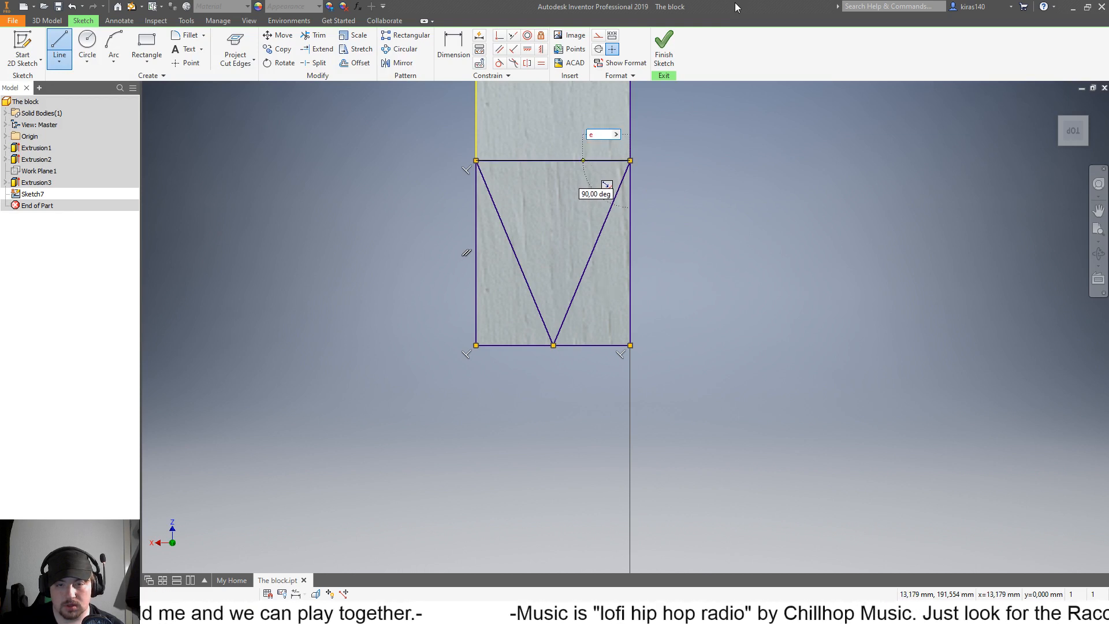
left_click(663, 46)
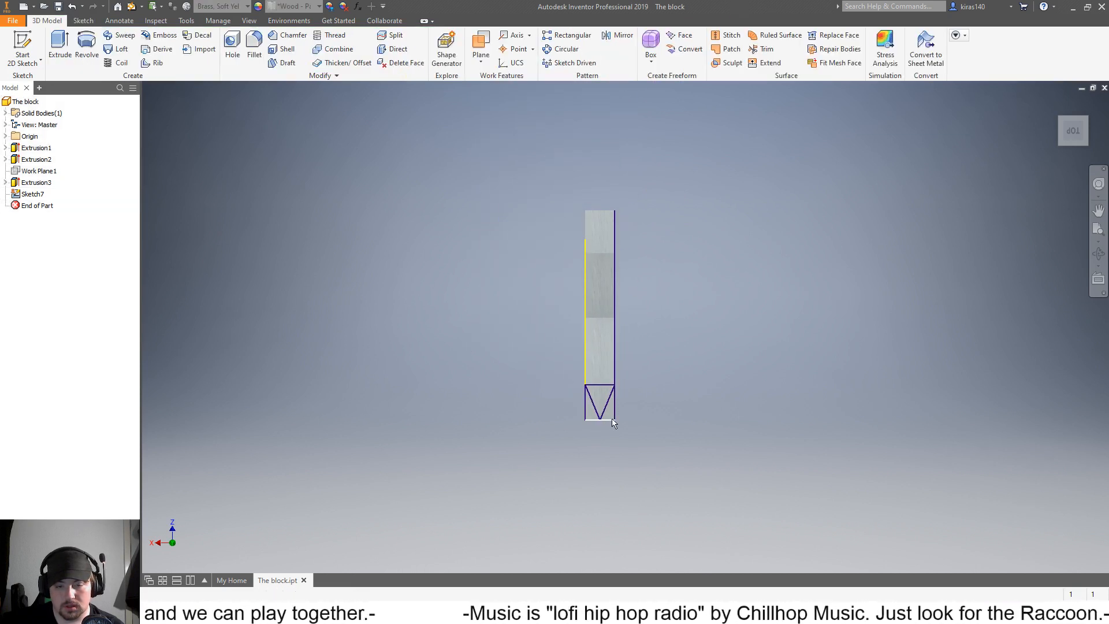
key("e")
key("Escape")
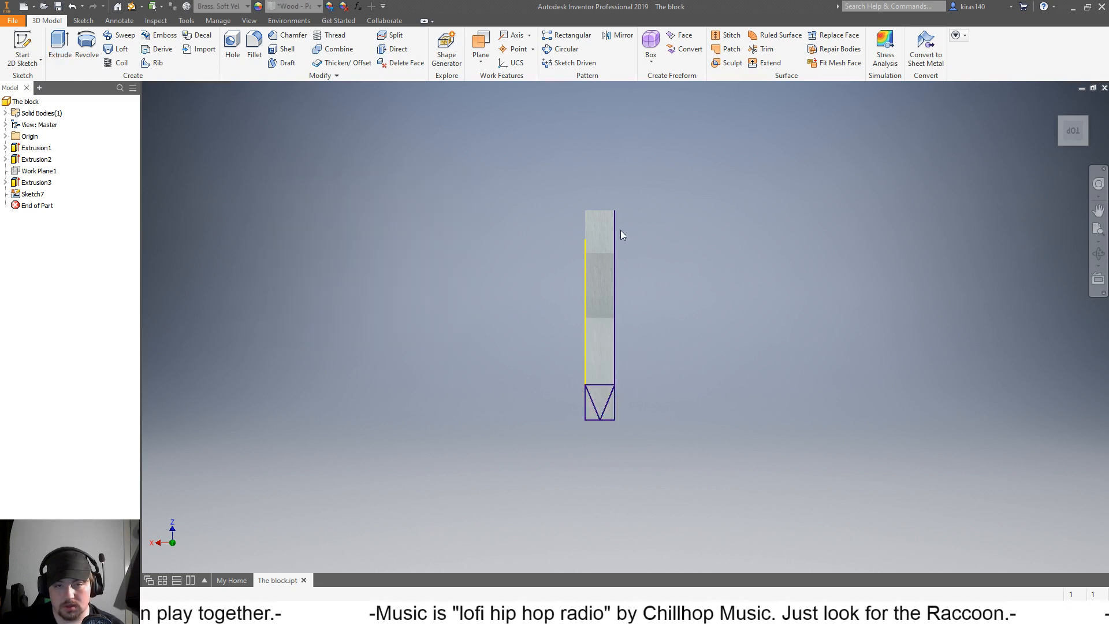
Step: Reopen Sketch7 and delete the cross line joining the two wide ends of the V
double_click(32, 194)
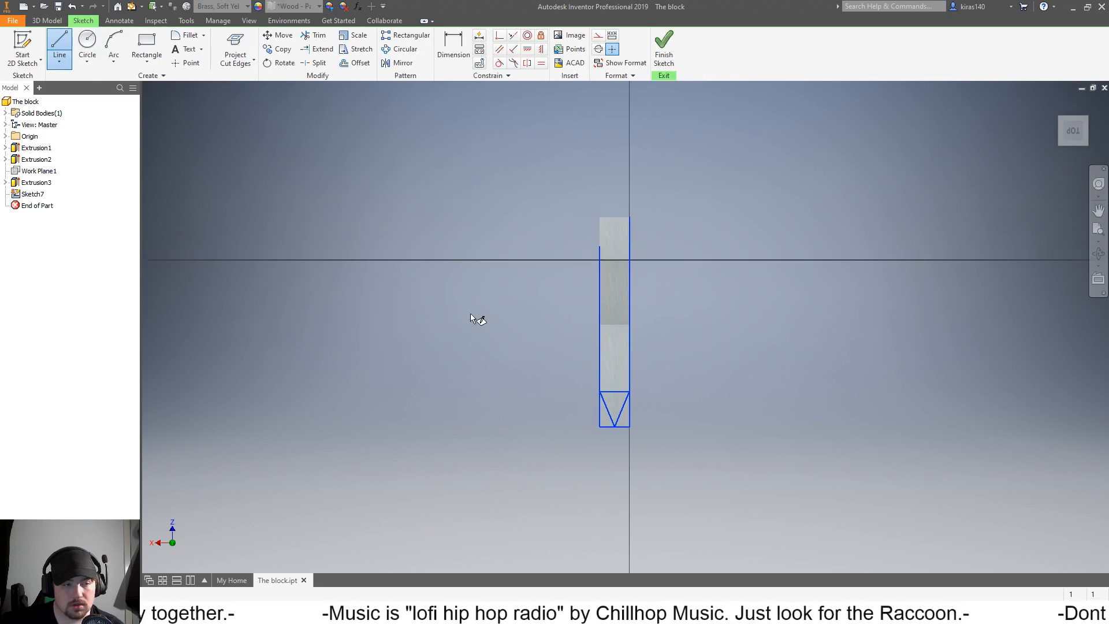
scroll(643, 424, "down", 5)
scroll(642, 424, "up", 10)
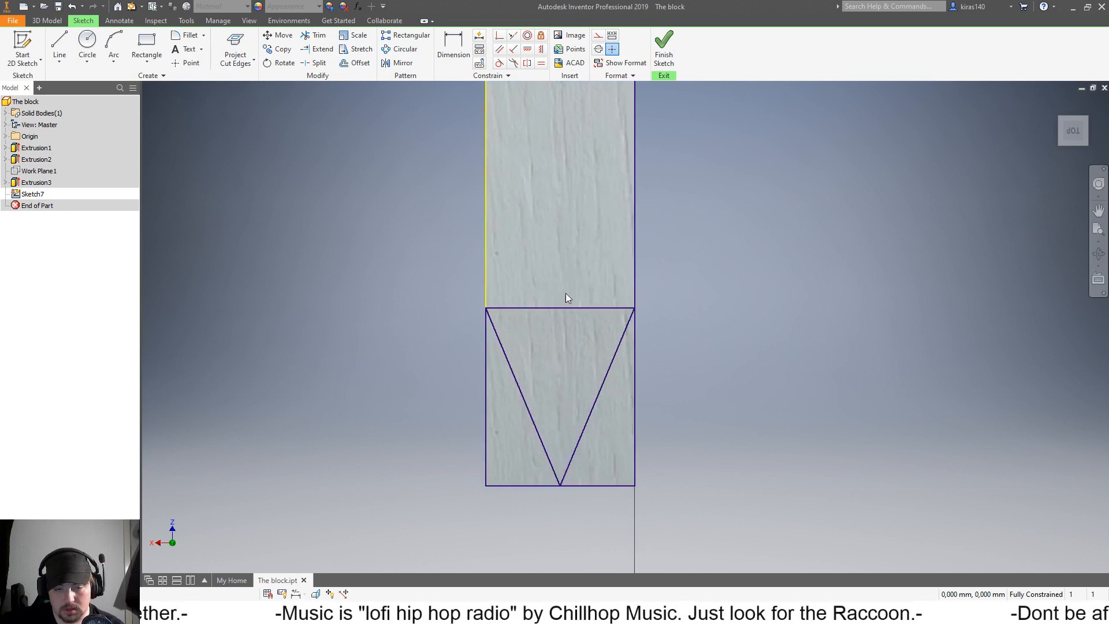
left_click_drag(581, 261, 537, 359)
key("Delete")
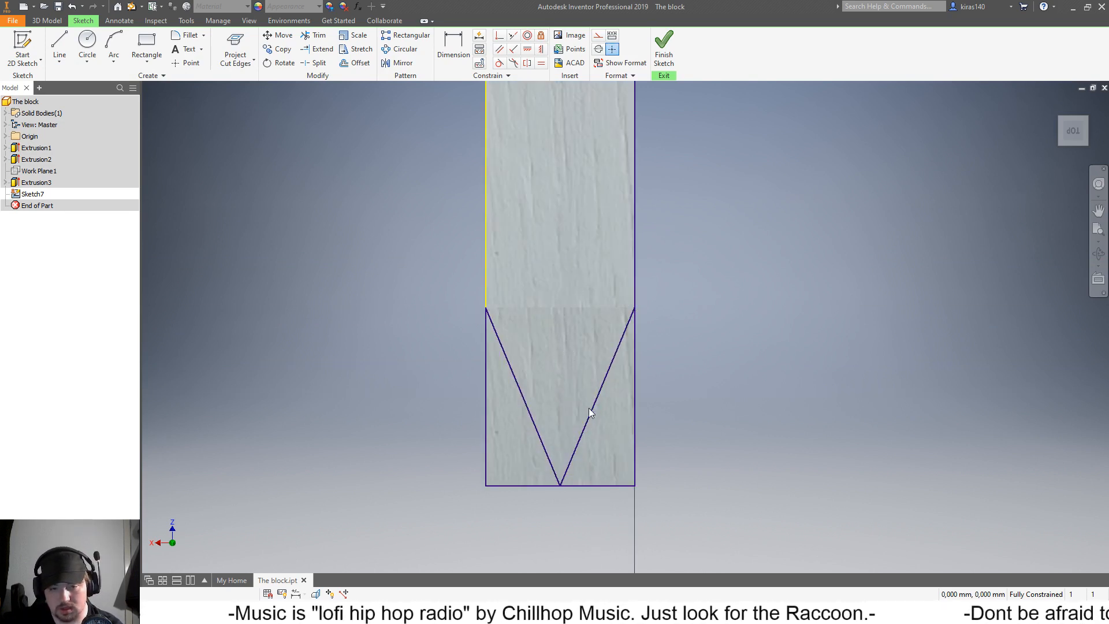
Step: Extrude the two corner triangles beside the V as a cut through the body, with extents All and the direction flipped downward
scroll(618, 442, "down", 5)
key("e")
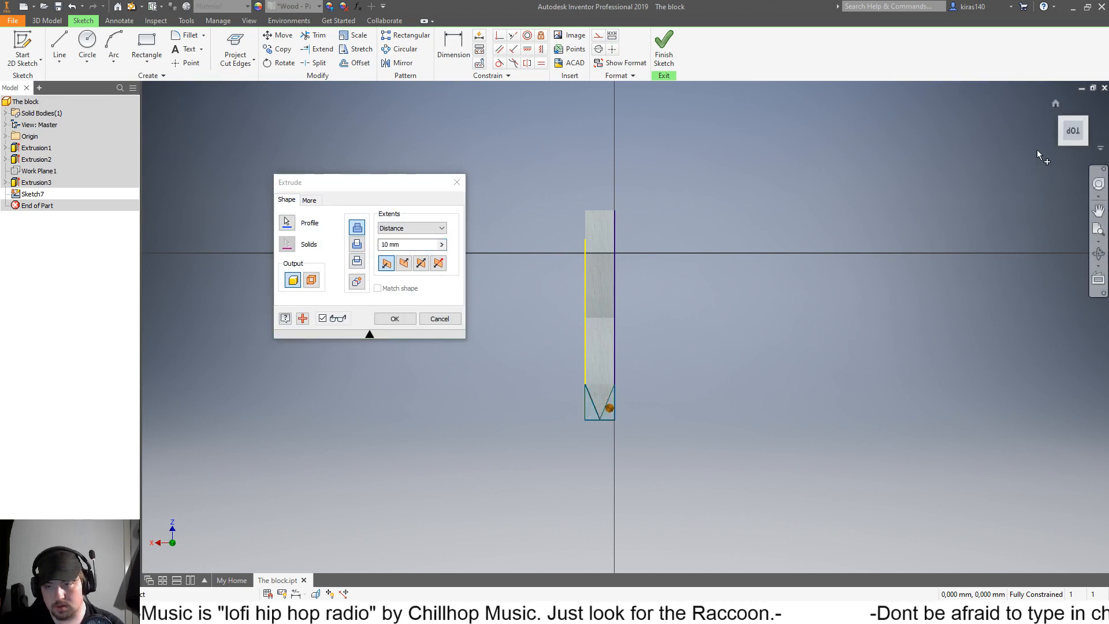
left_click(1073, 145)
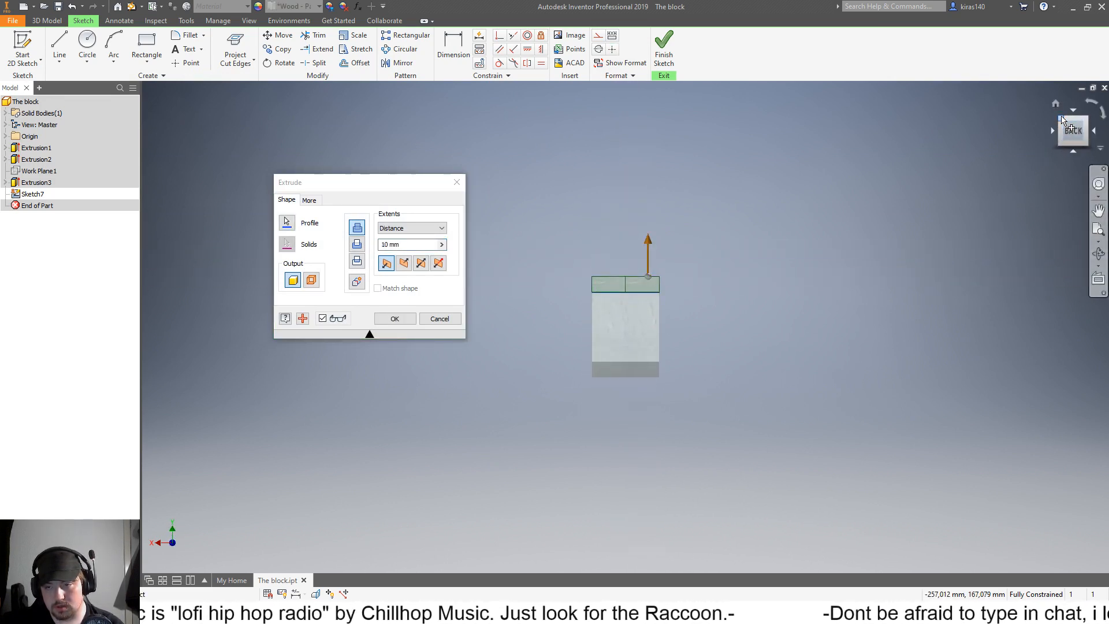
left_click(1059, 118)
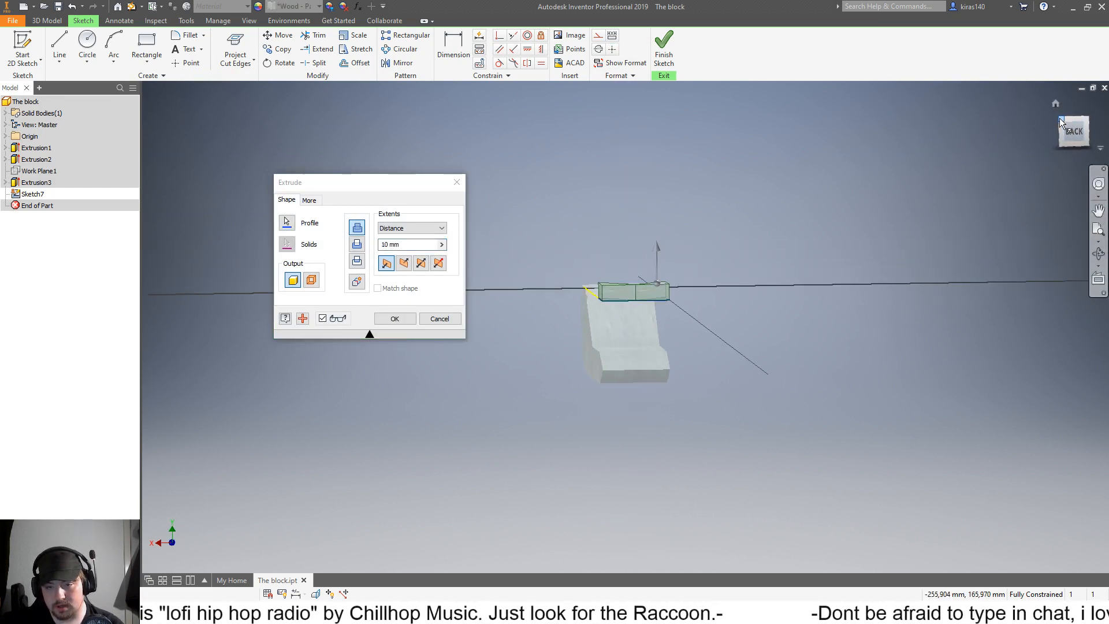
left_click(405, 263)
left_click(443, 229)
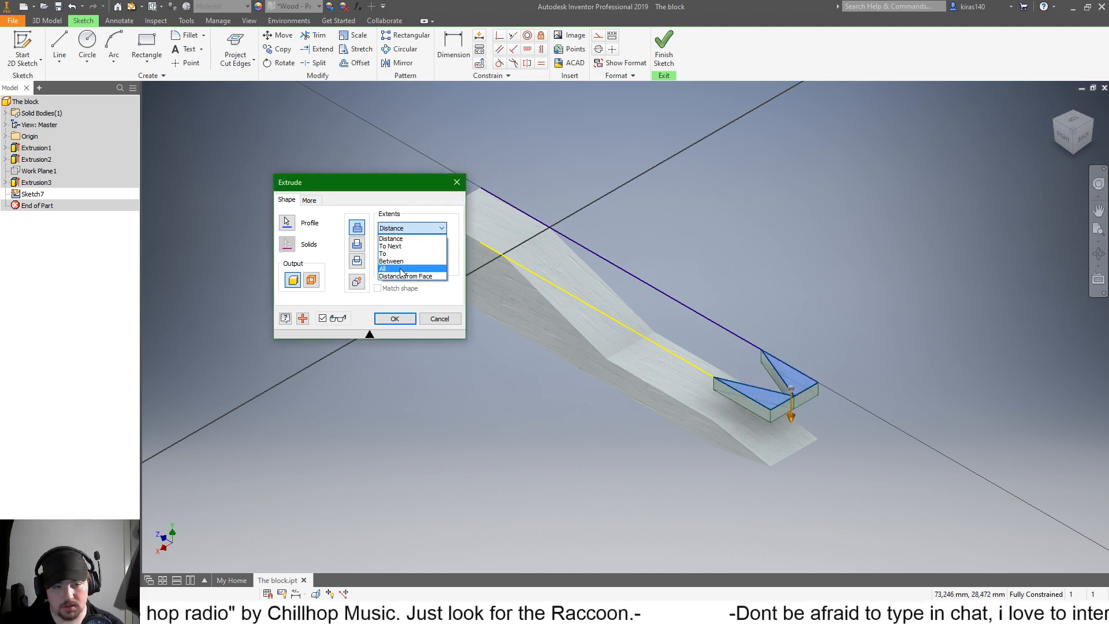
left_click(403, 274)
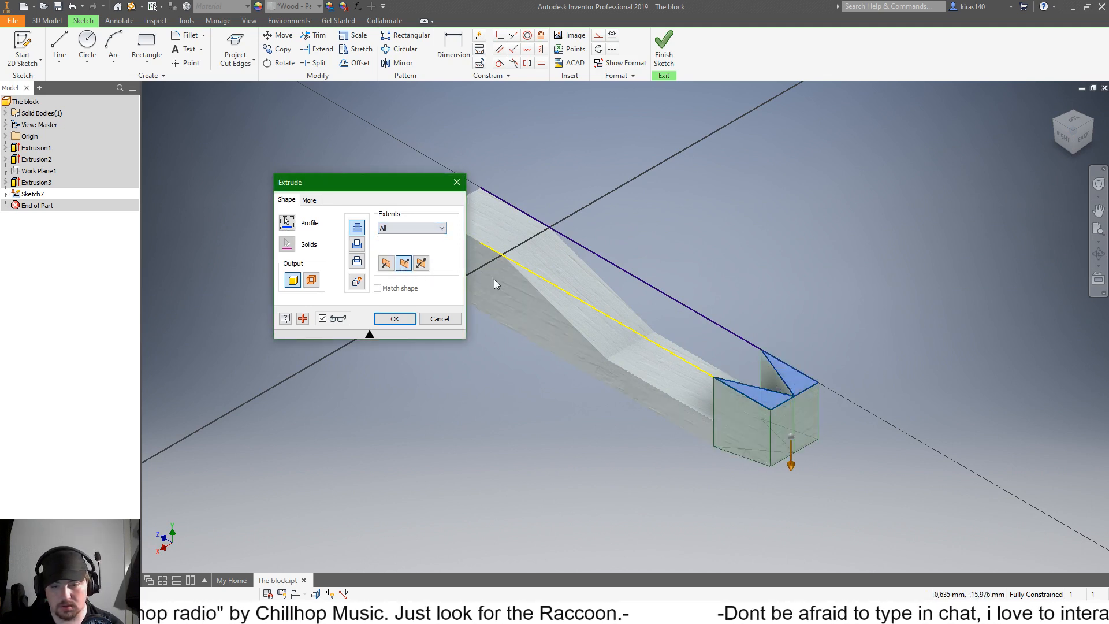
left_click(356, 244)
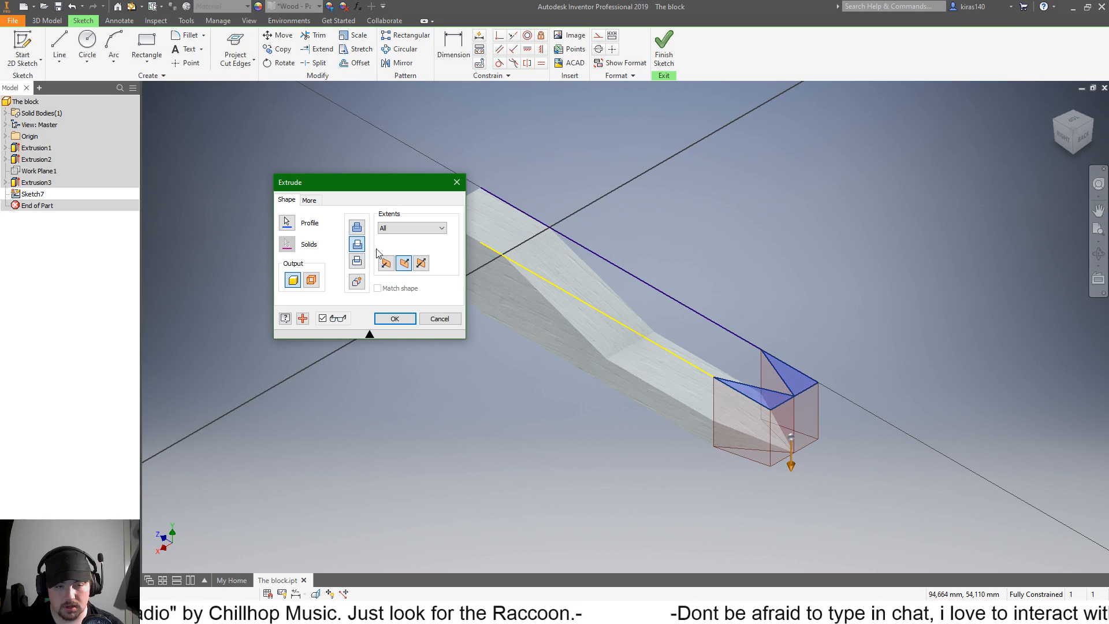
left_click(393, 320)
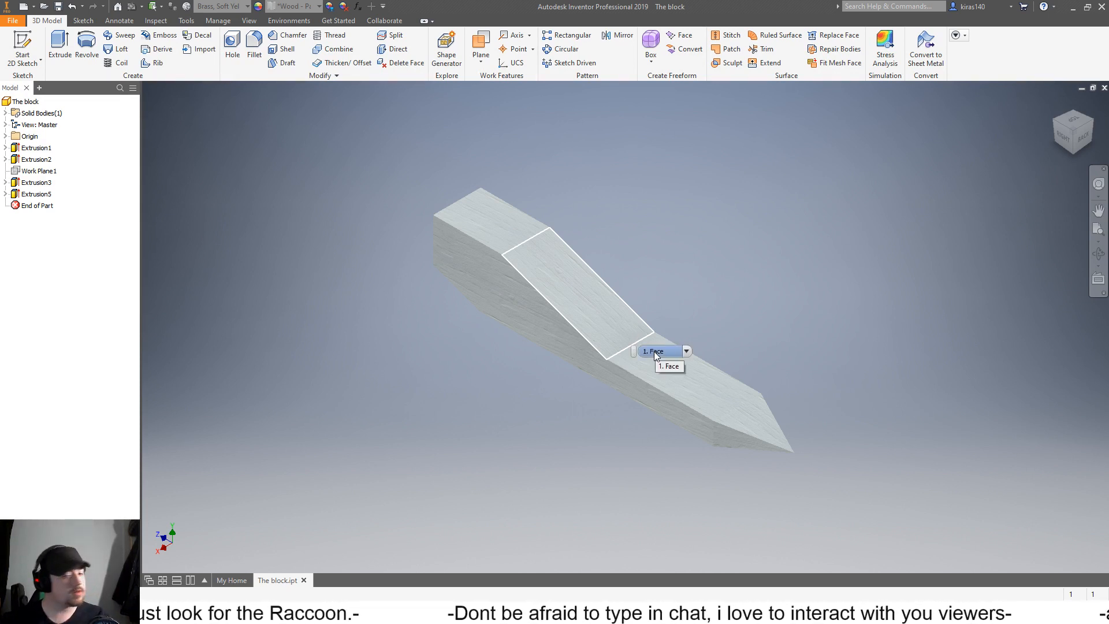
Step: Start a Fillet and select the four converging upper and lower edges that meet at the nose tip
scroll(910, 482, "up", 4)
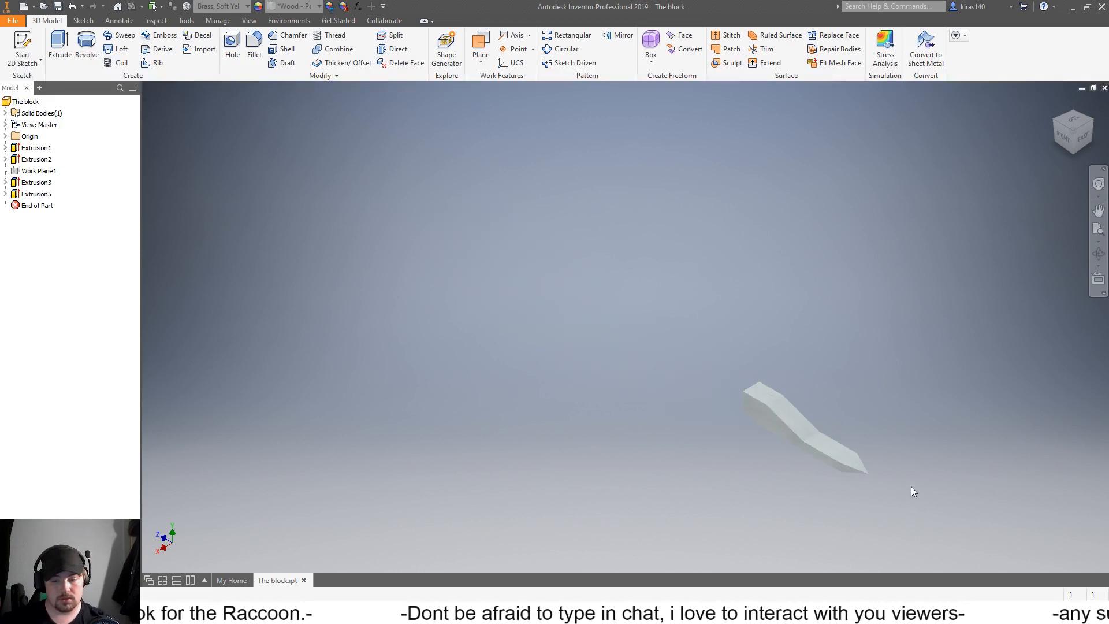
scroll(910, 486, "down", 7)
scroll(638, 438, "down", 3)
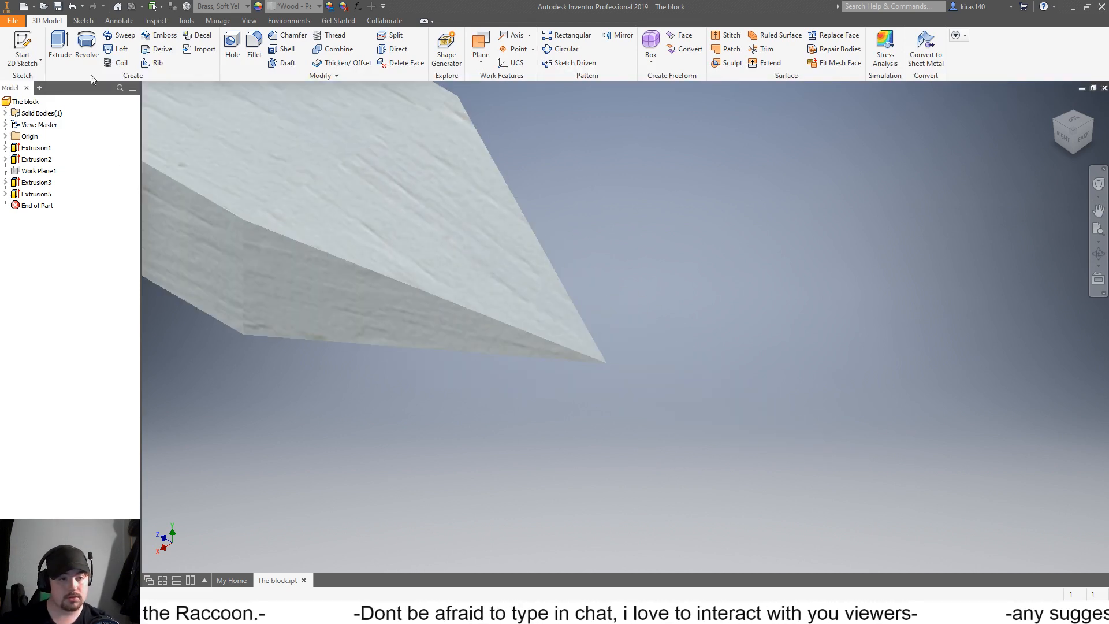
left_click(255, 46)
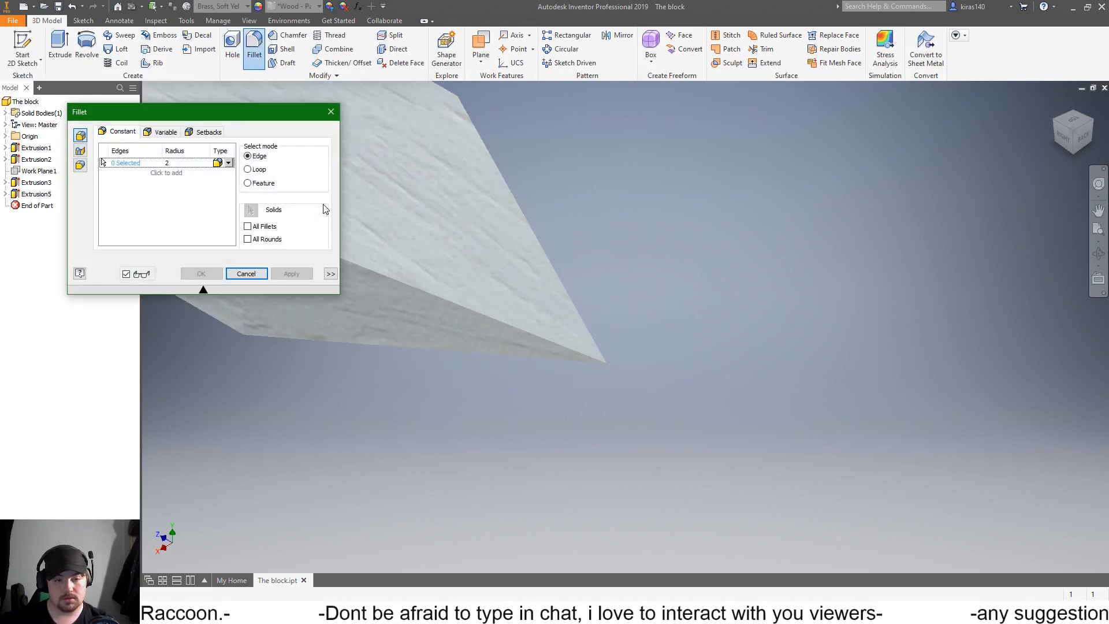
left_click(575, 303)
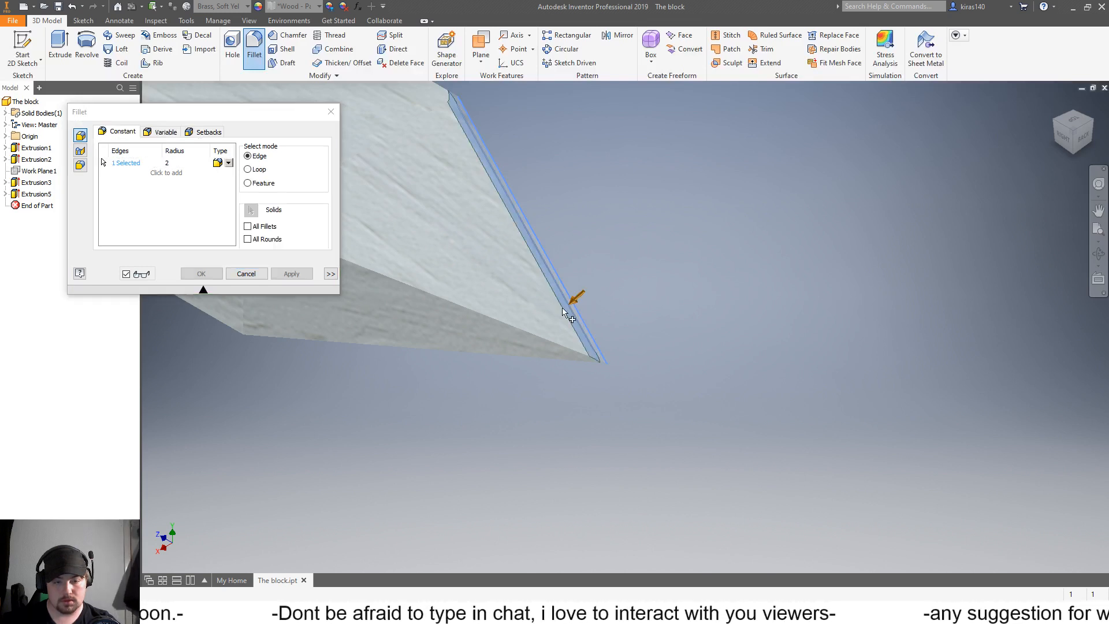
left_click(506, 326)
left_click(490, 349)
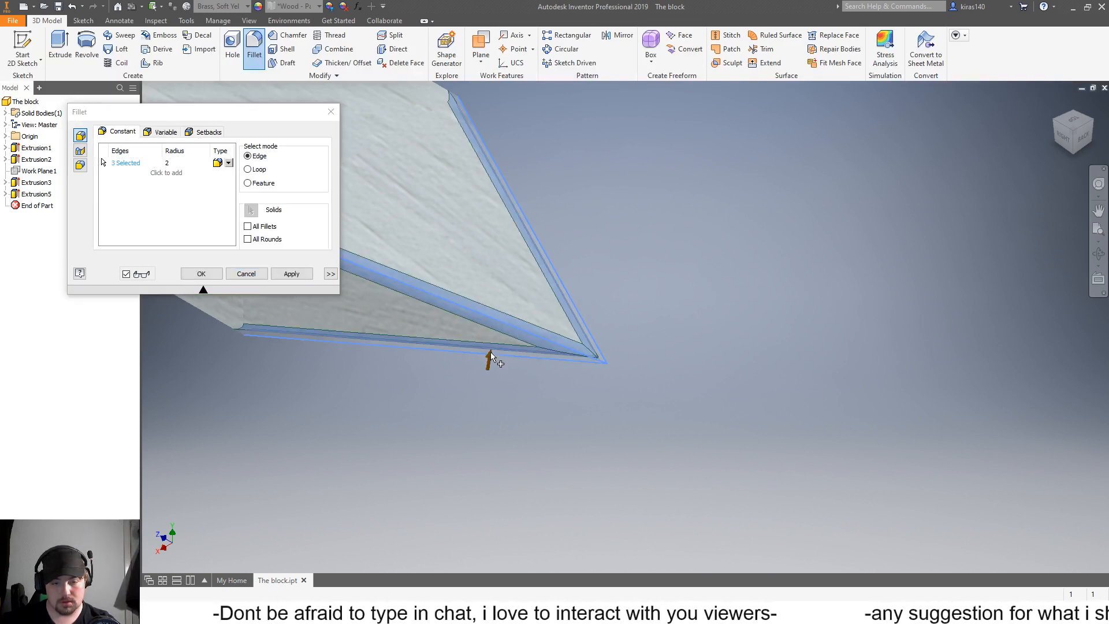
left_click(538, 296)
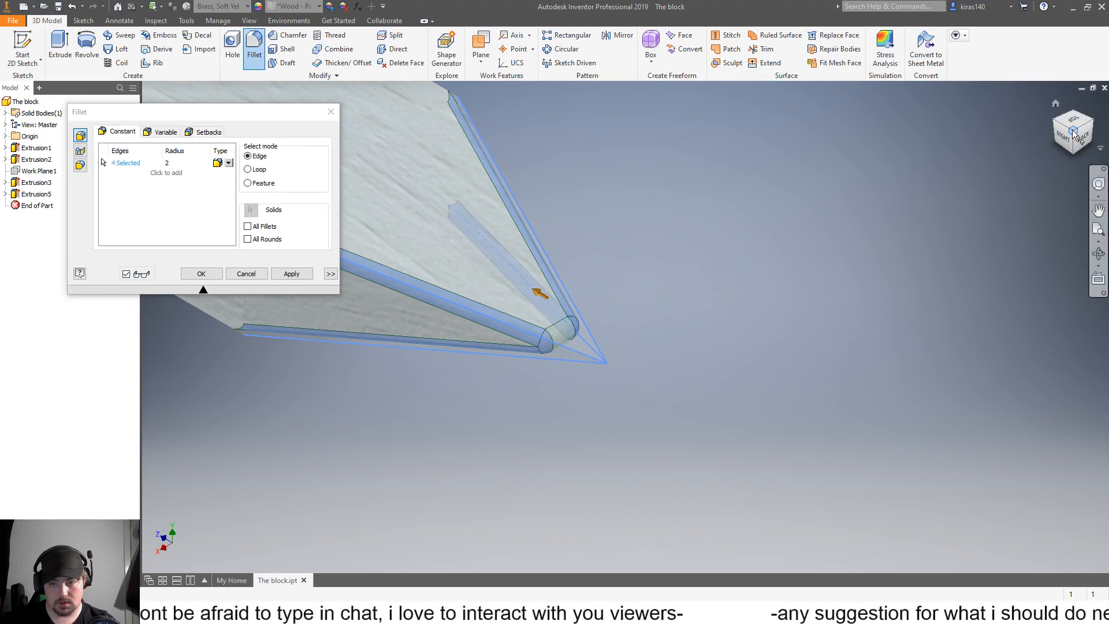
Step: Add the upper and lower side edges of the straight front section behind the nose to the fillet selection
mouse_move(1073, 135)
left_mouse_down()
mouse_move(1082, 115)
mouse_move(1073, 135)
left_mouse_up()
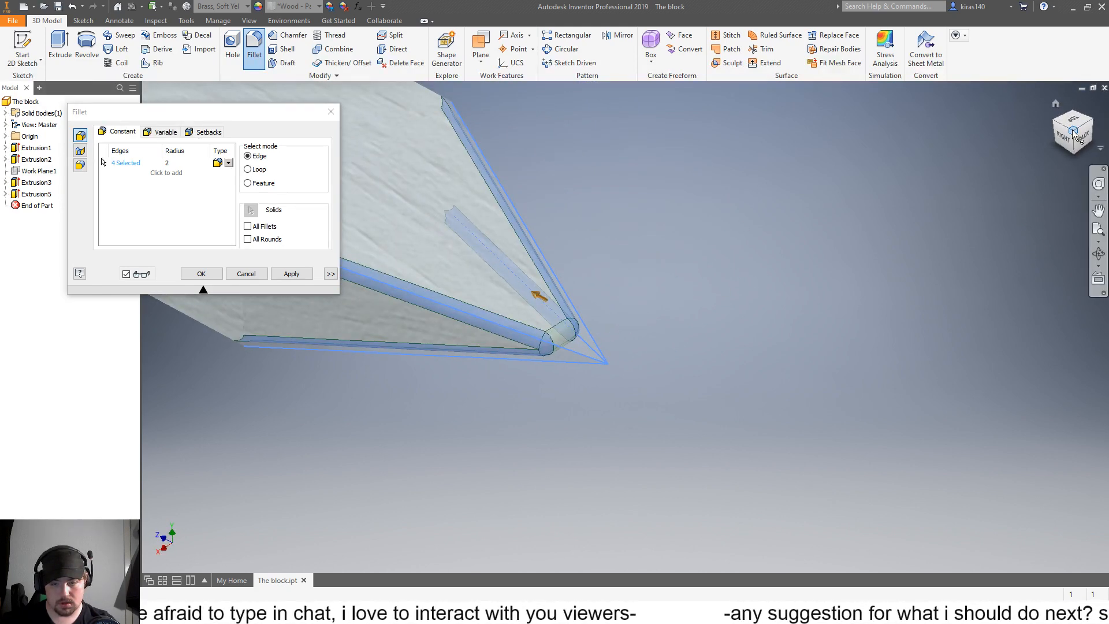
left_click(1064, 132)
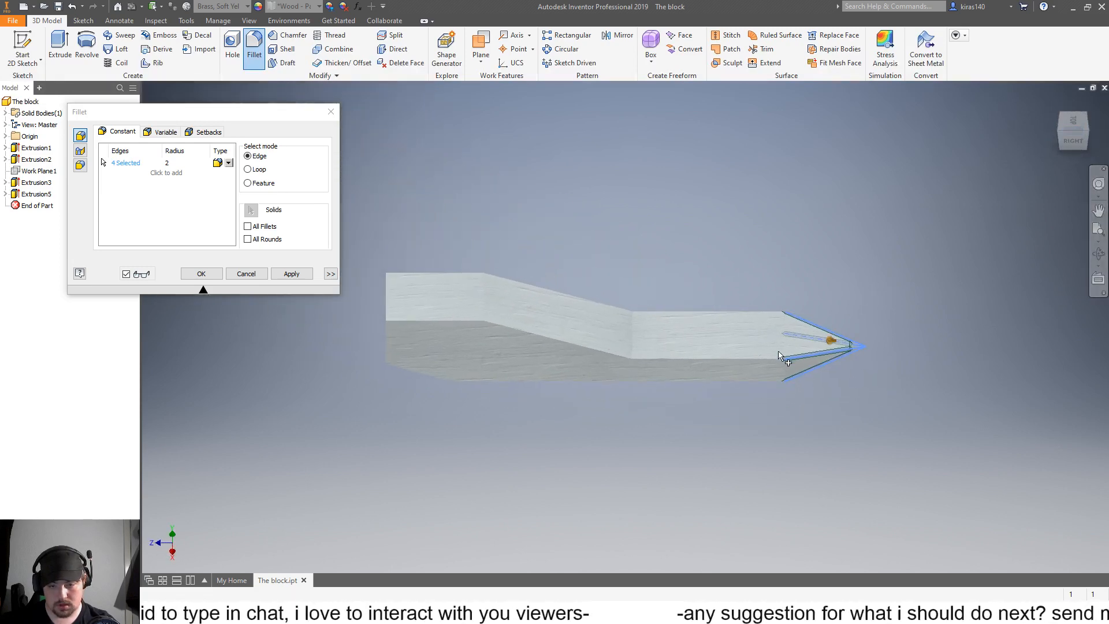
scroll(795, 359, "up", 5)
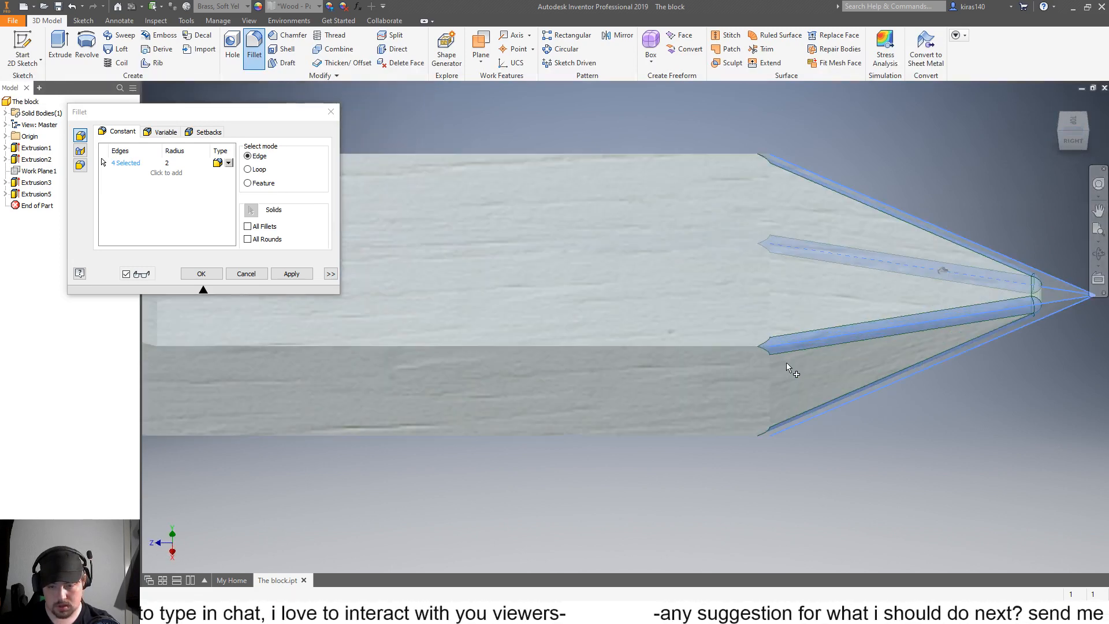
left_click(706, 347)
left_click(684, 434)
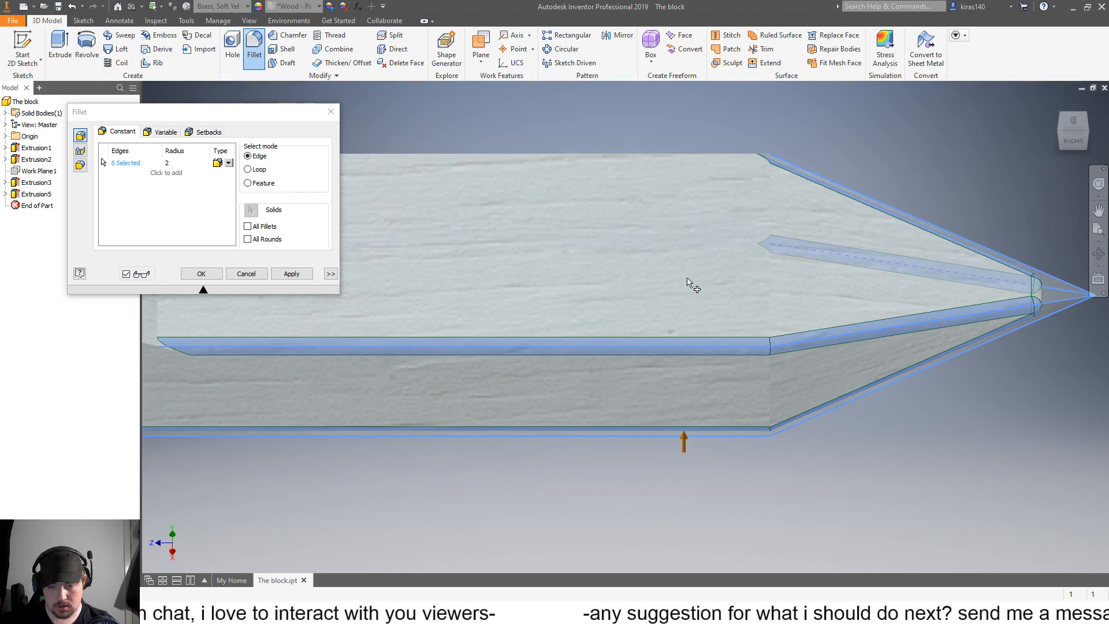
left_click(705, 245)
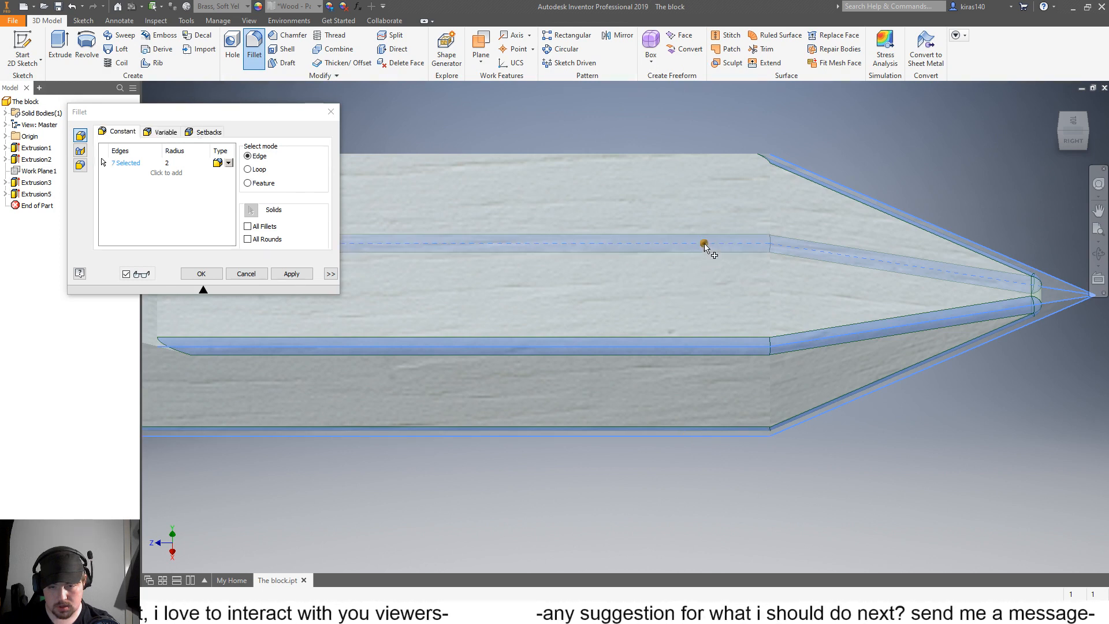
left_click(698, 157)
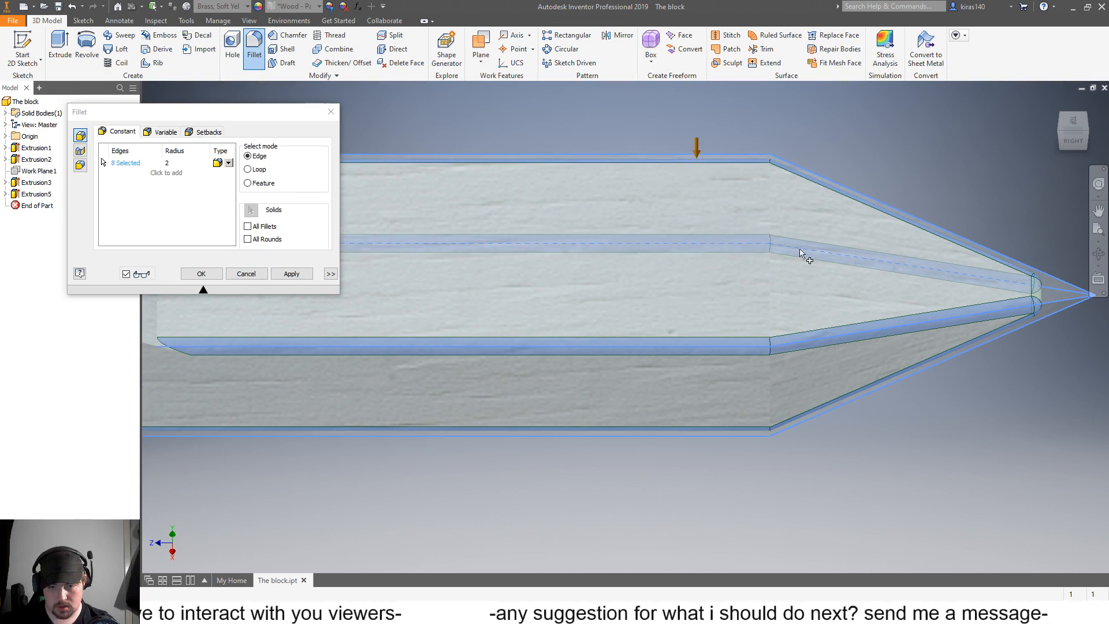
Step: Add the remaining upper and lower side edges along the slope and rear section to the fillet, leaving the rear face's upright edges out
scroll(755, 302, "down", 3)
scroll(682, 329, "up", 2)
scroll(664, 342, "down", 4)
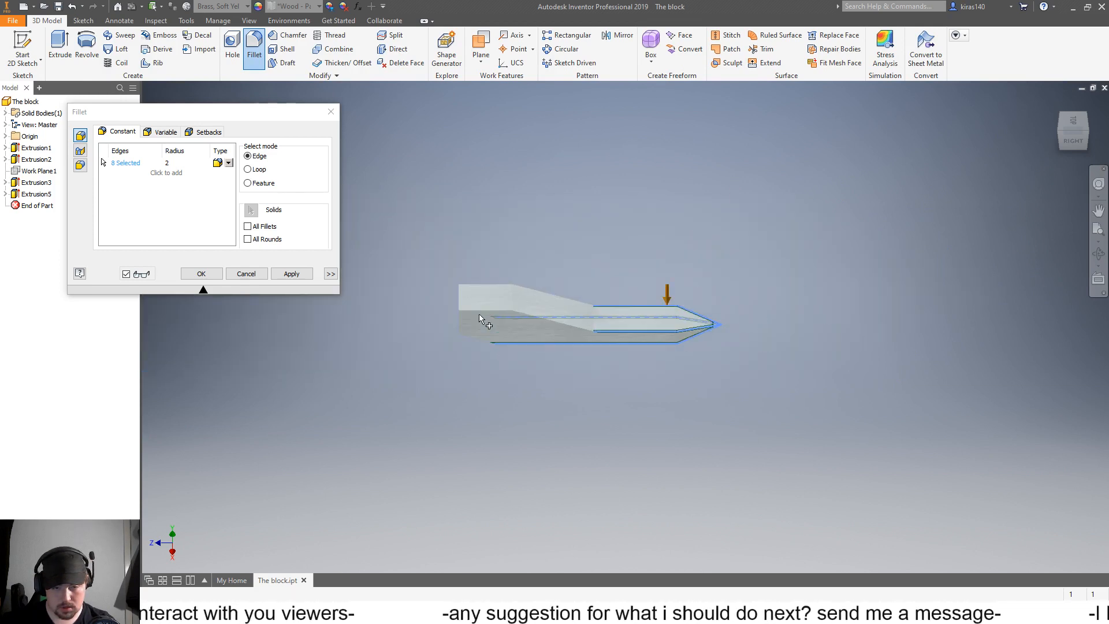
left_click(538, 318)
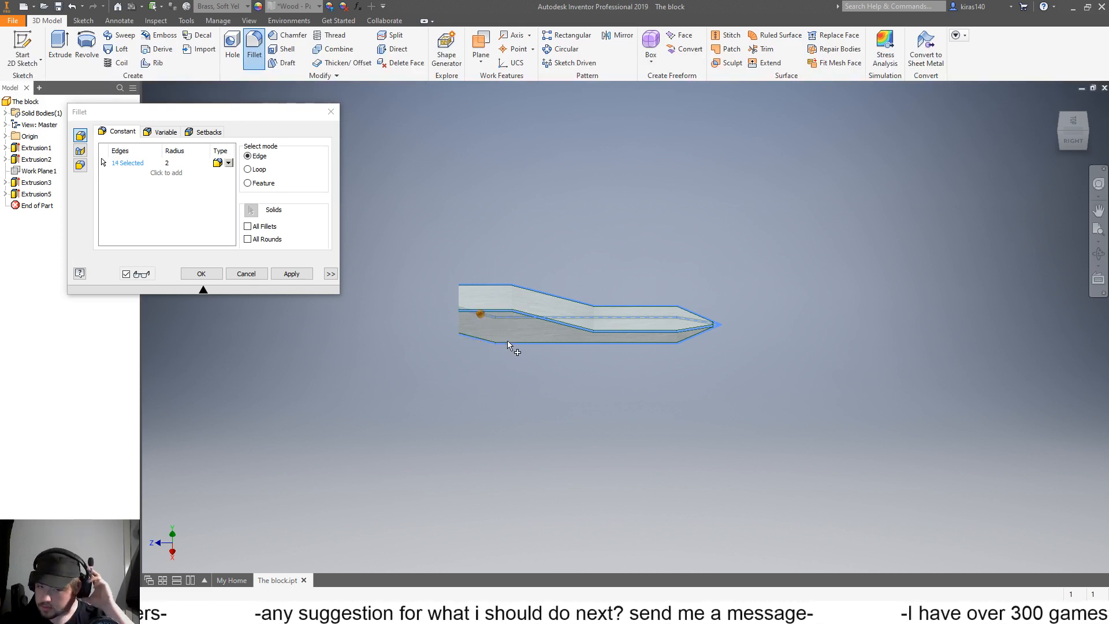
scroll(498, 335, "down", 3)
scroll(480, 310, "up", 10)
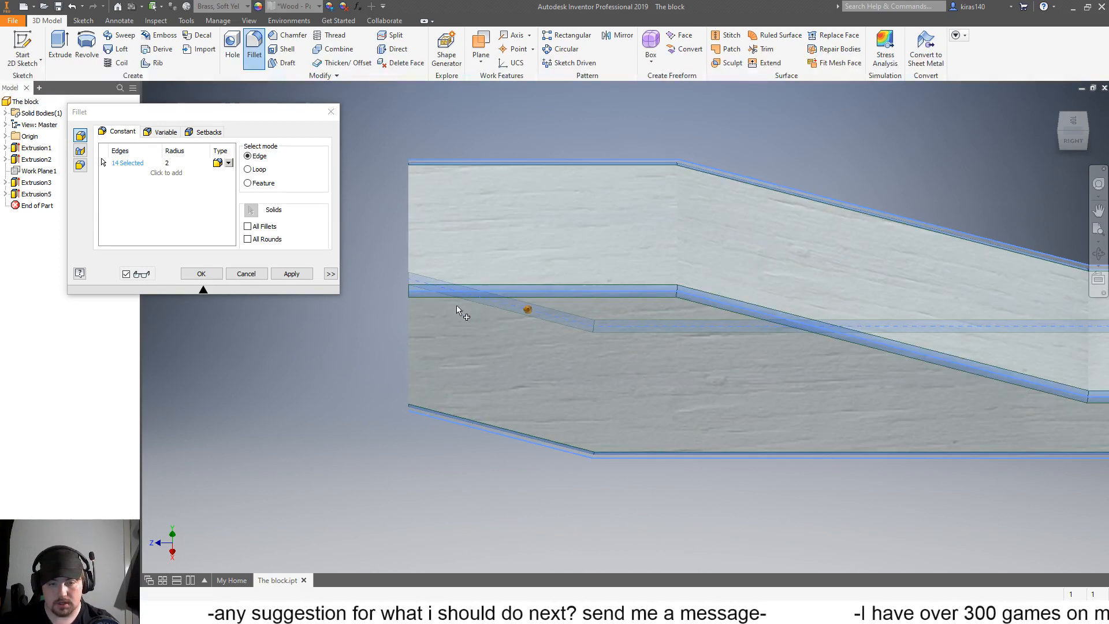
left_click(408, 334)
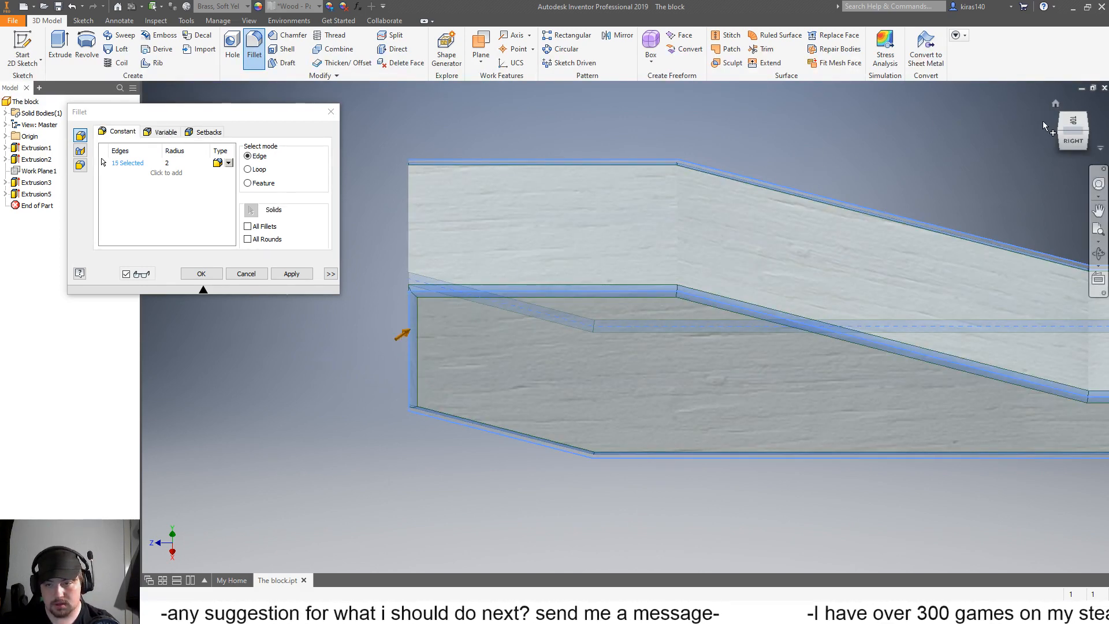
left_click(1060, 133)
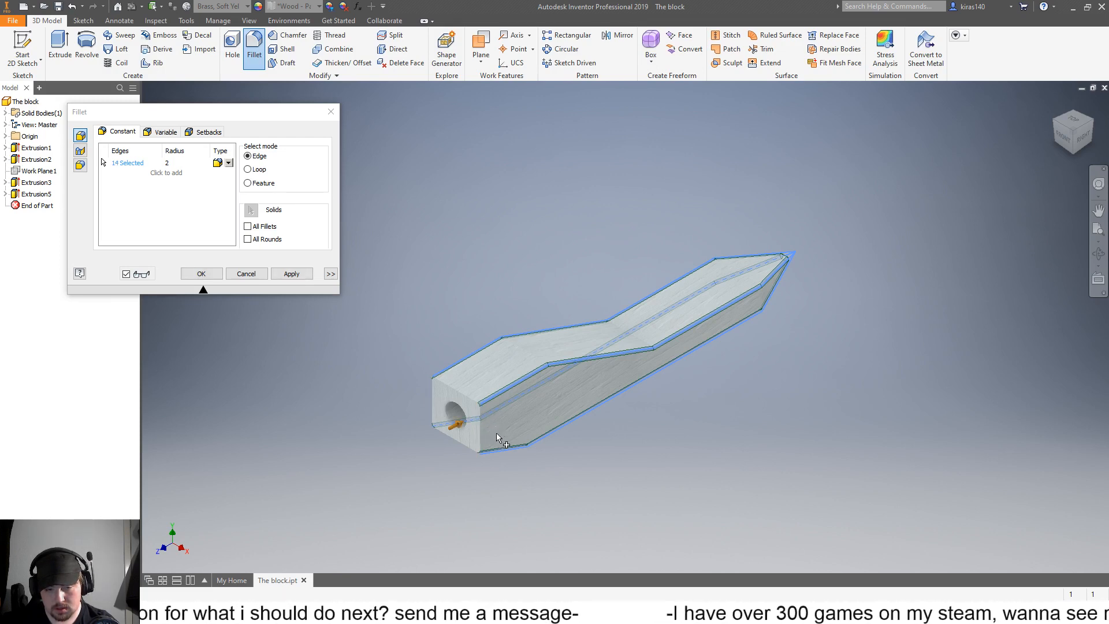
scroll(496, 436, "down", 3)
scroll(491, 403, "down", 3)
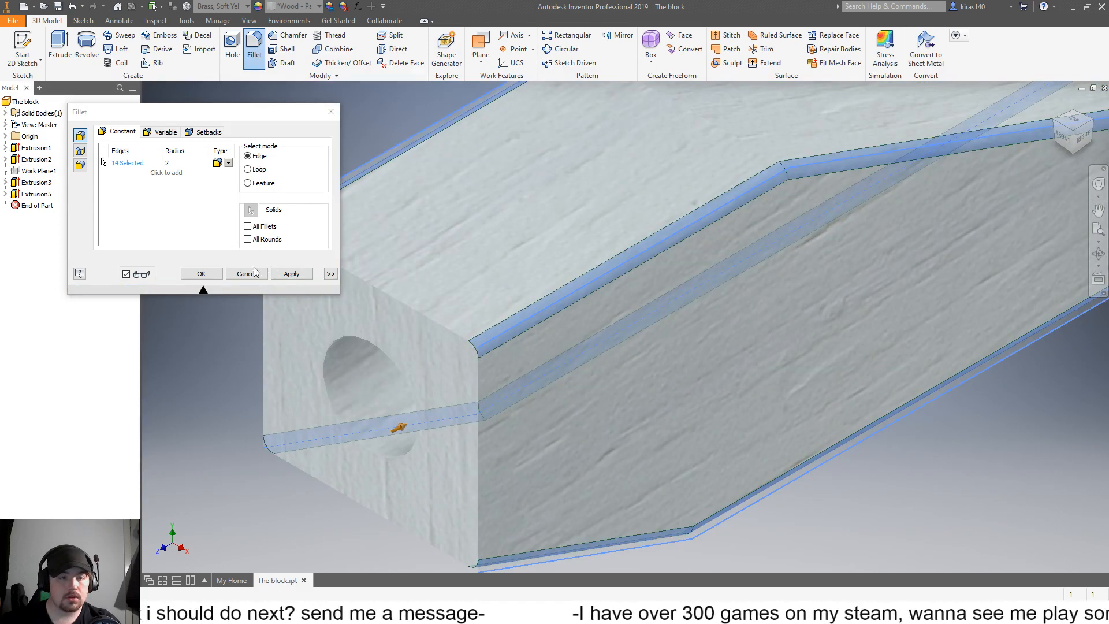
Step: Set the fillet radius to 5 mm and apply it to the selected lengthwise edges of the body
left_click(188, 166)
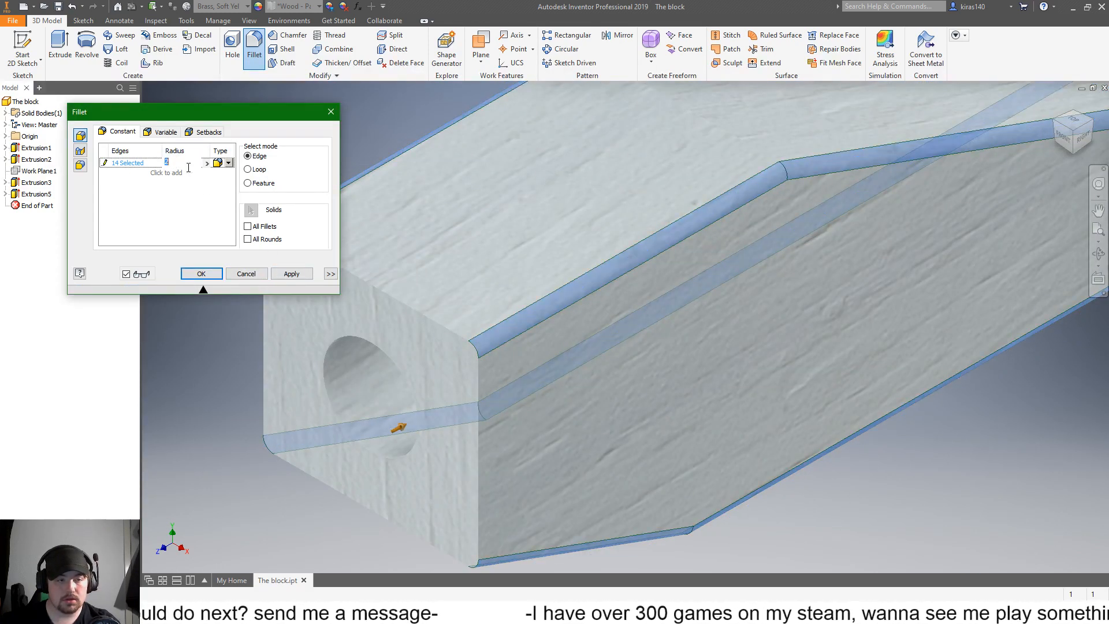
scroll(514, 245, "up", 8)
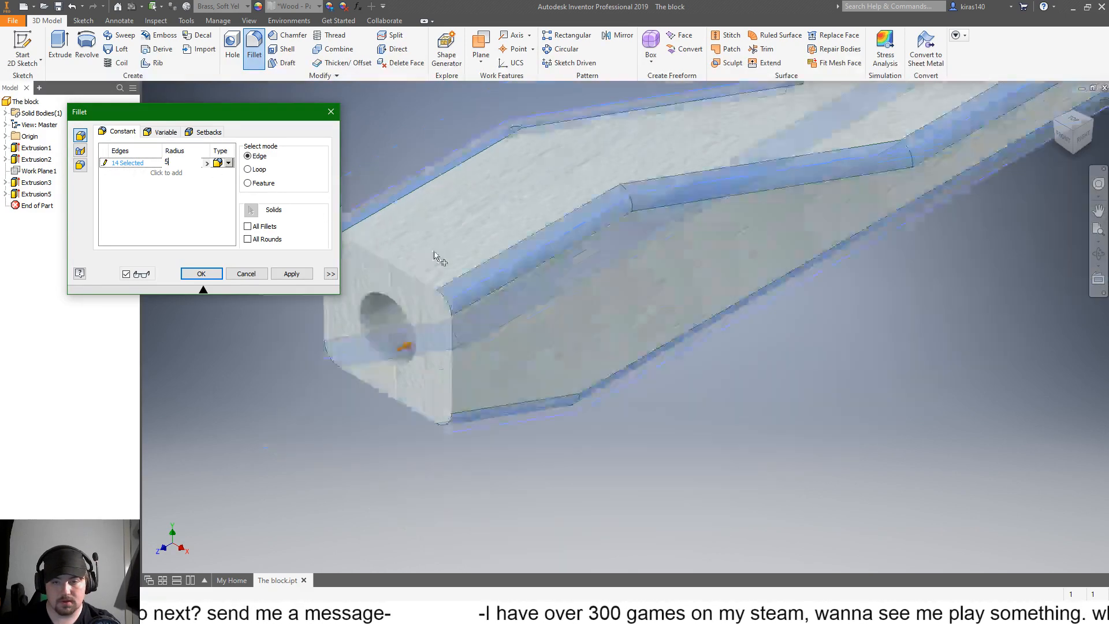
scroll(552, 155, "down", 4)
scroll(555, 160, "down", 3)
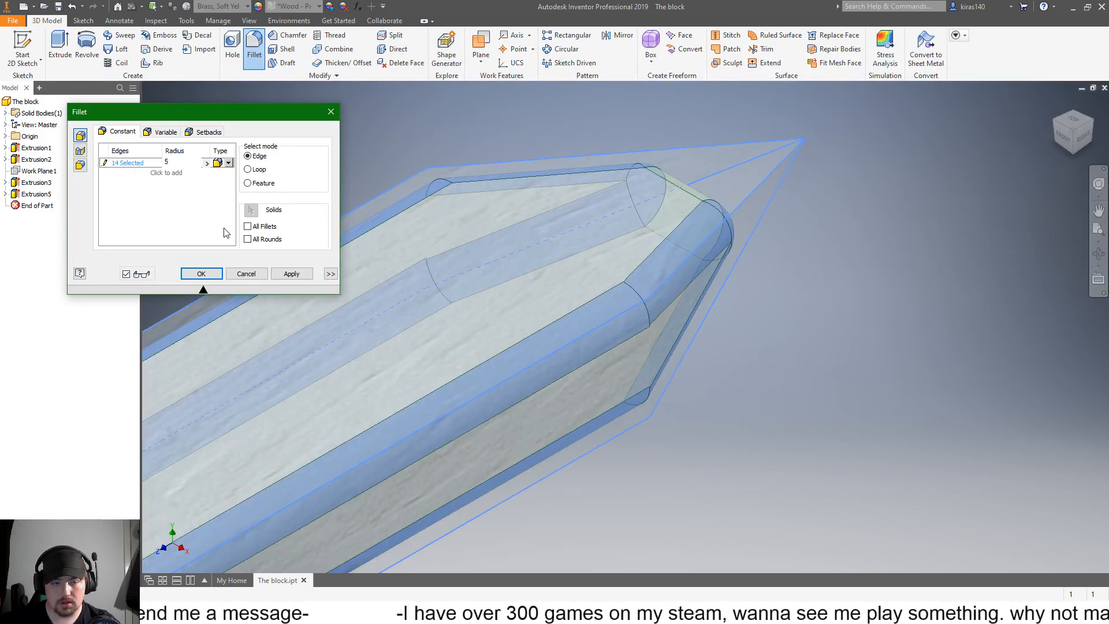
left_click(296, 274)
scroll(354, 273, "up", 2)
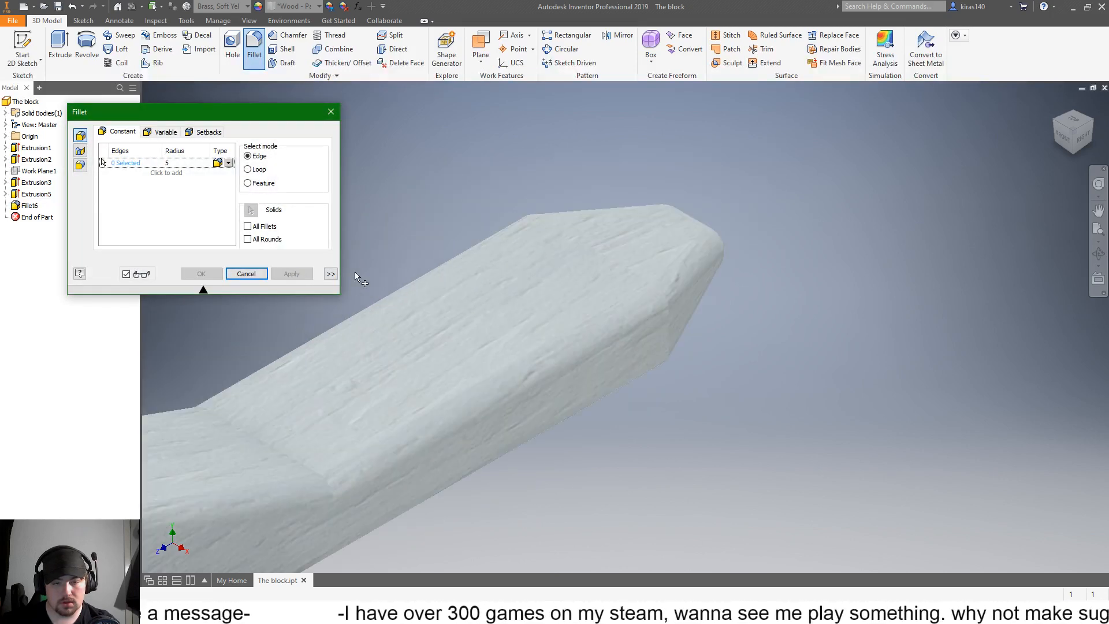
left_click(247, 274)
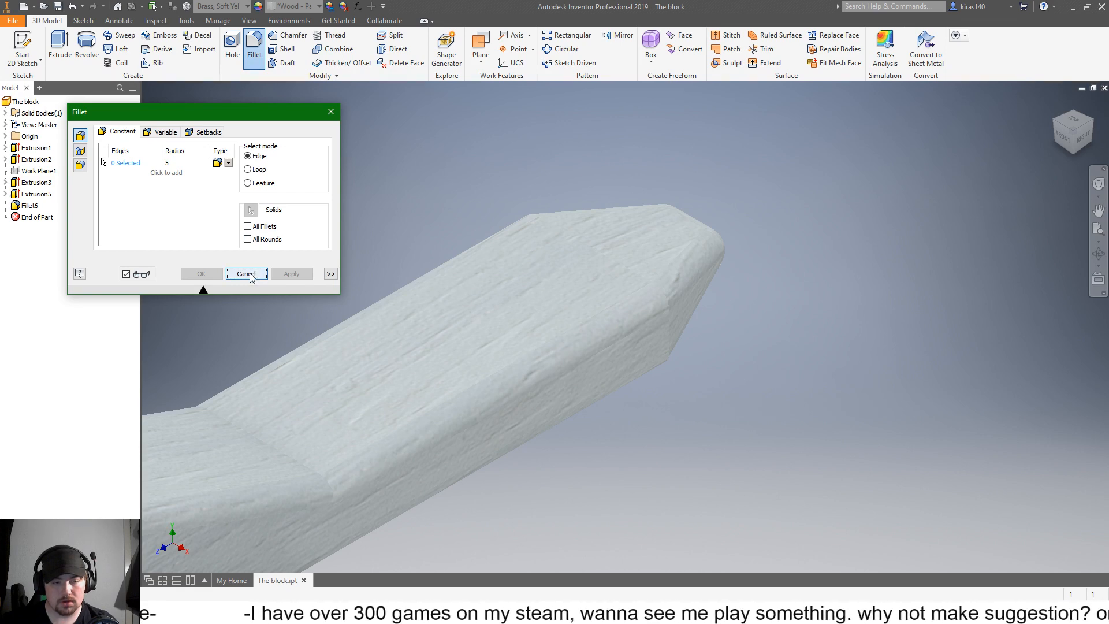
left_click(246, 274)
Step: Undo and restore the lengthwise edge fillet, and edit it to a radius of 2.5 mm
key("ctrl+z")
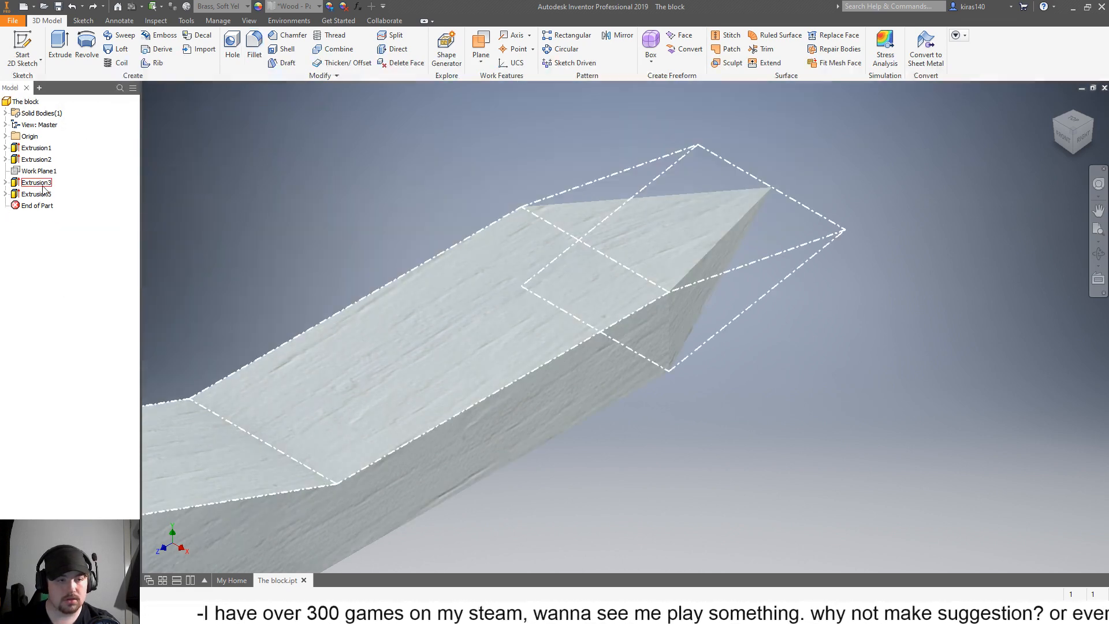
left_click(92, 6)
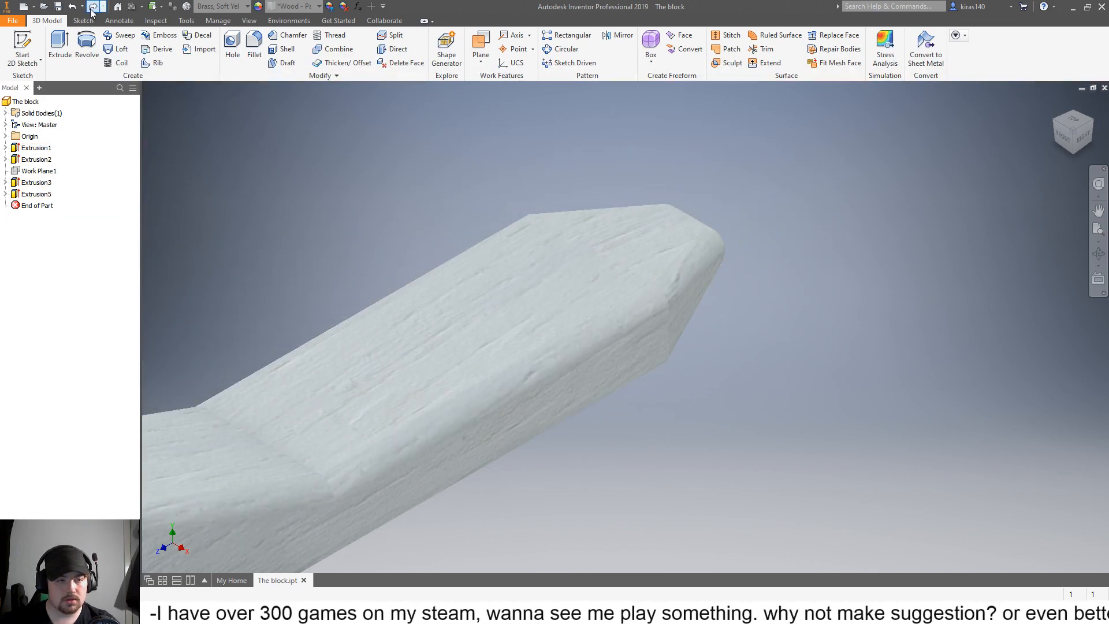
double_click(34, 205)
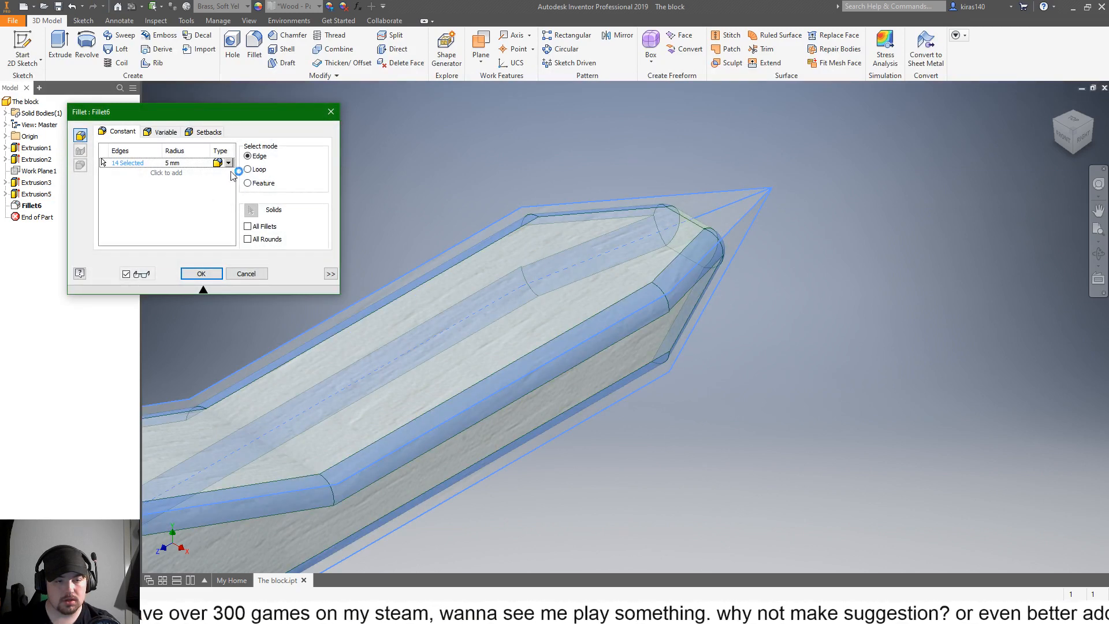
left_click(170, 162)
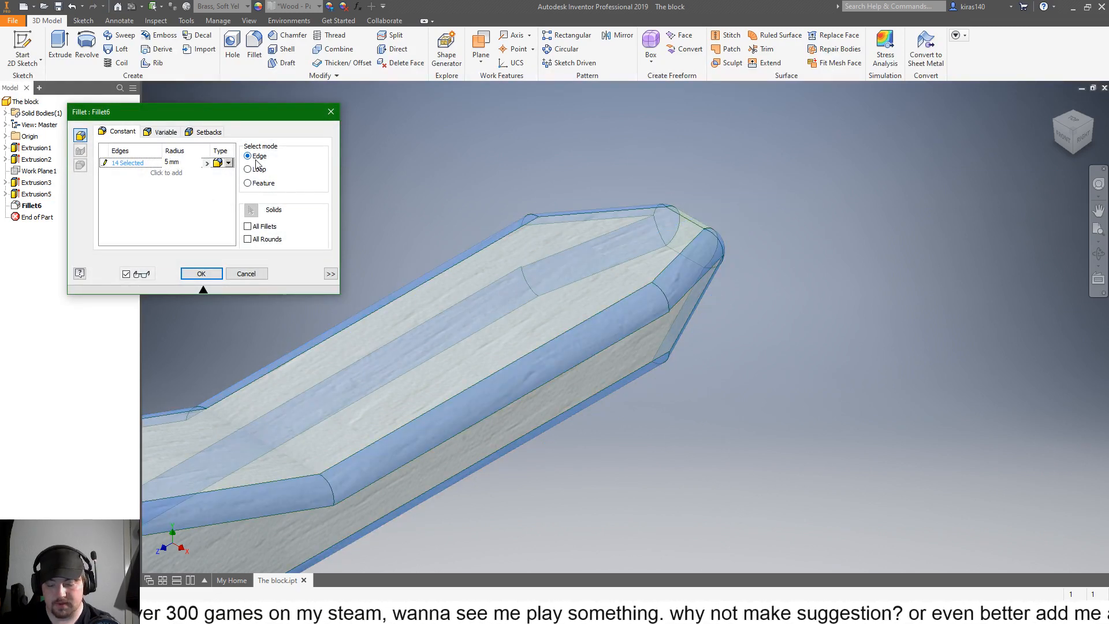
type(",")
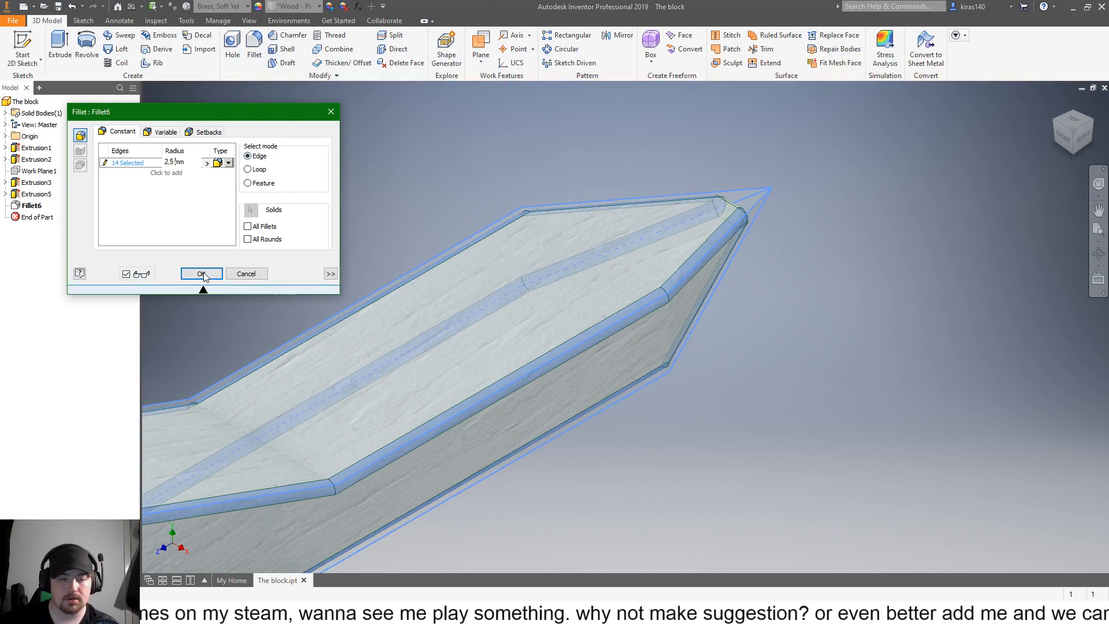
left_click(204, 272)
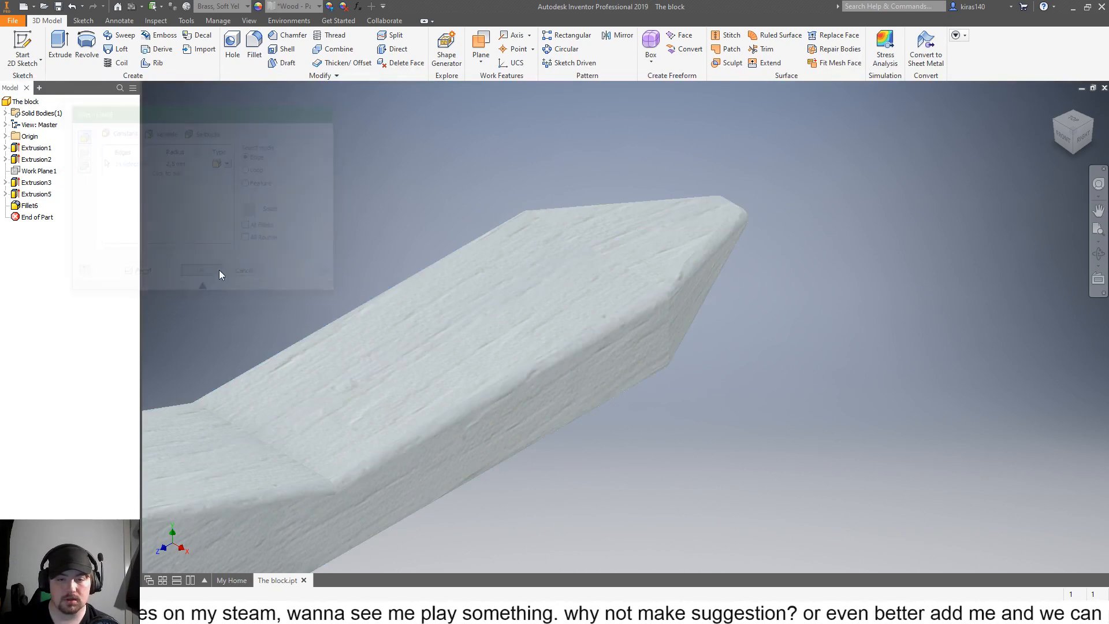
Step: Start a new fillet and select the edges around the outline of the rear face
left_click(1093, 125)
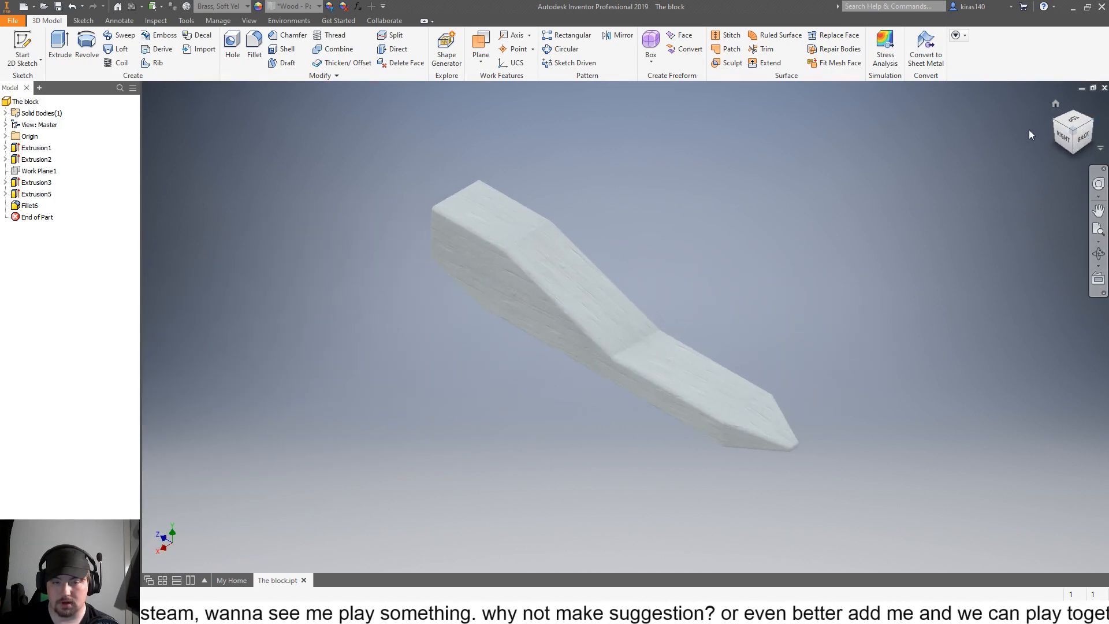
left_click(1061, 128)
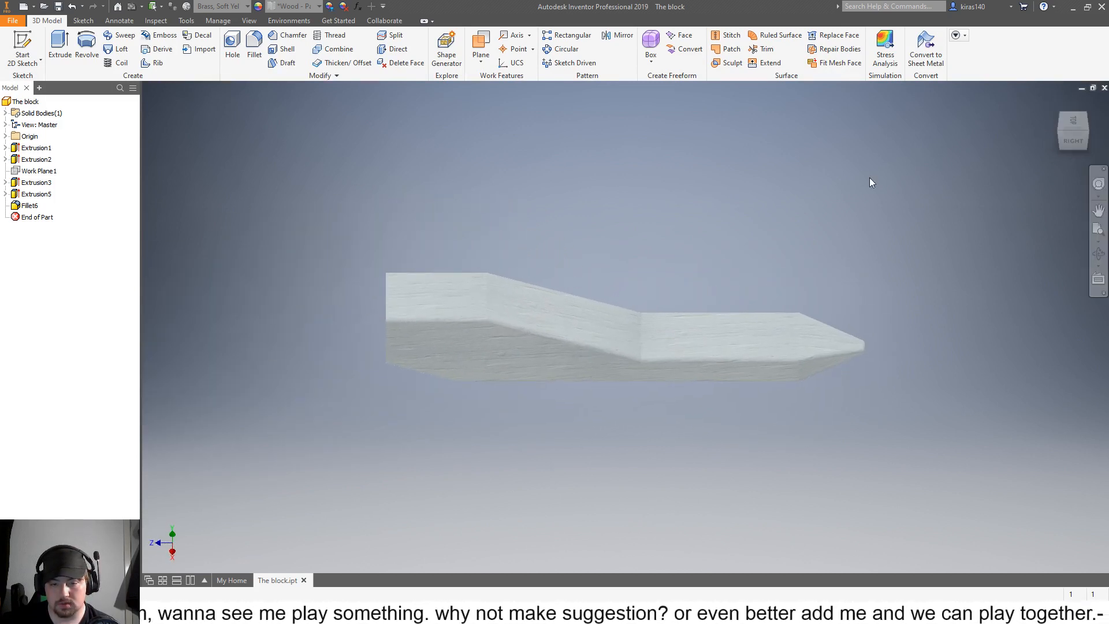
left_click(254, 45)
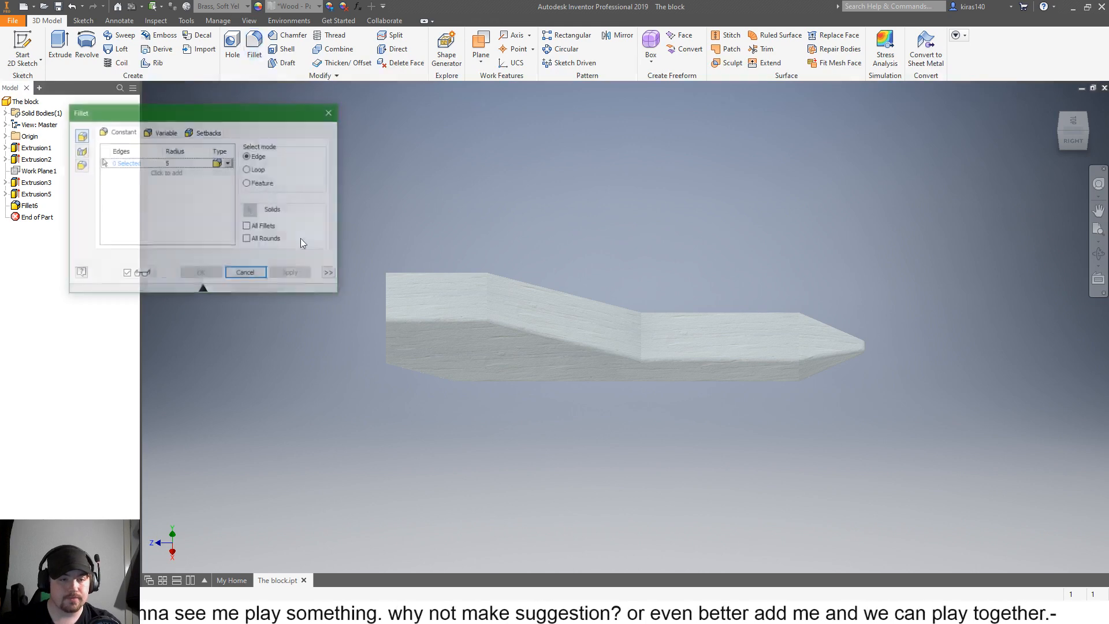
left_click(387, 311)
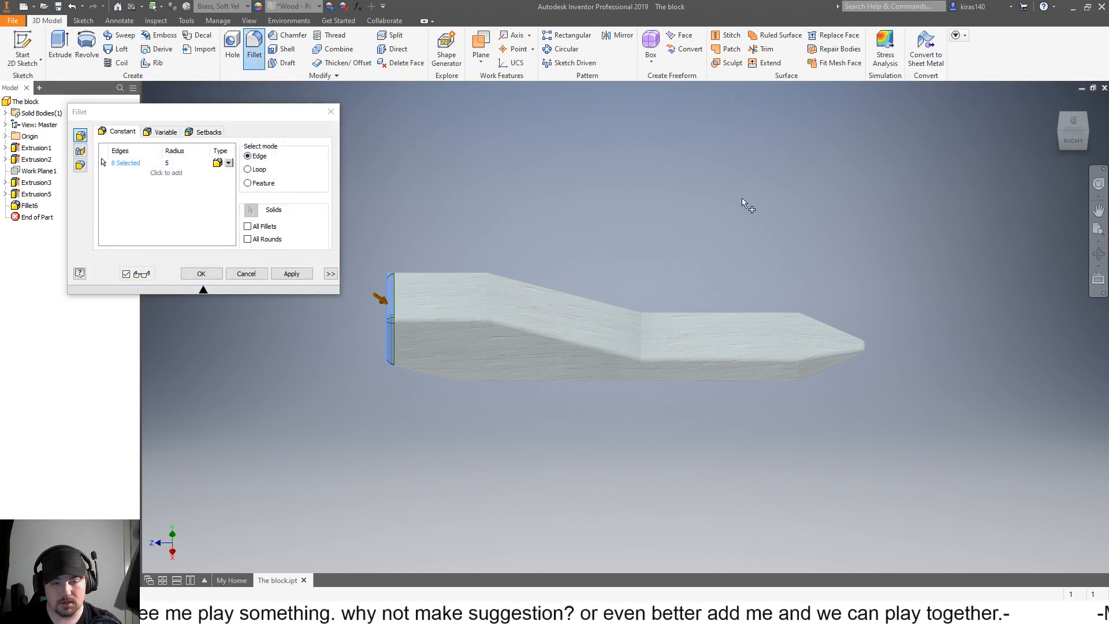
left_click(1063, 136)
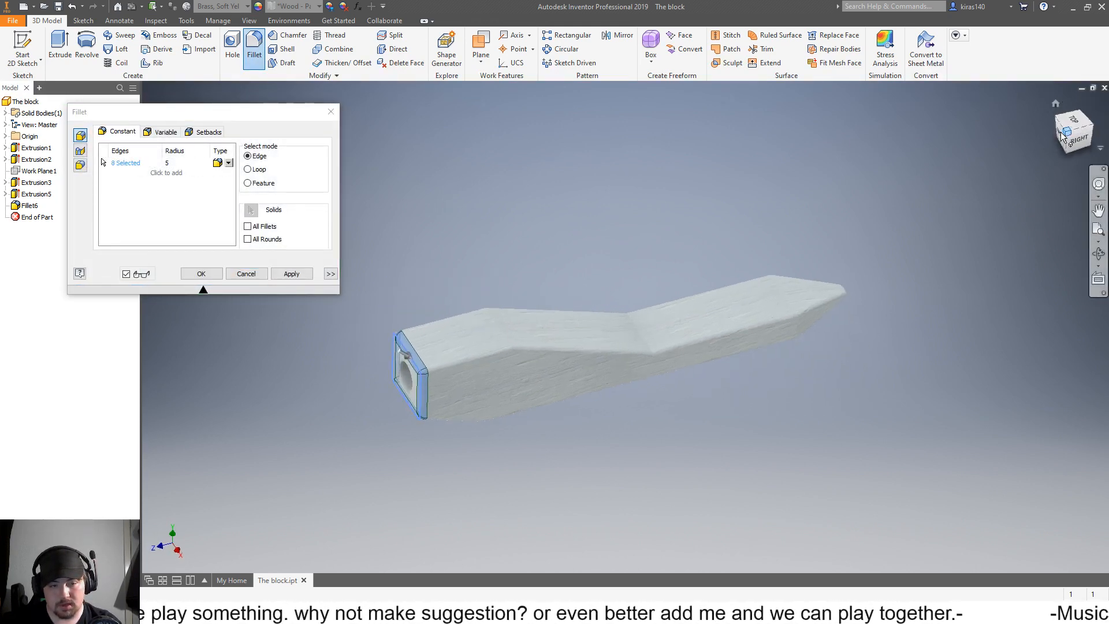
left_click(540, 357)
left_click(640, 334)
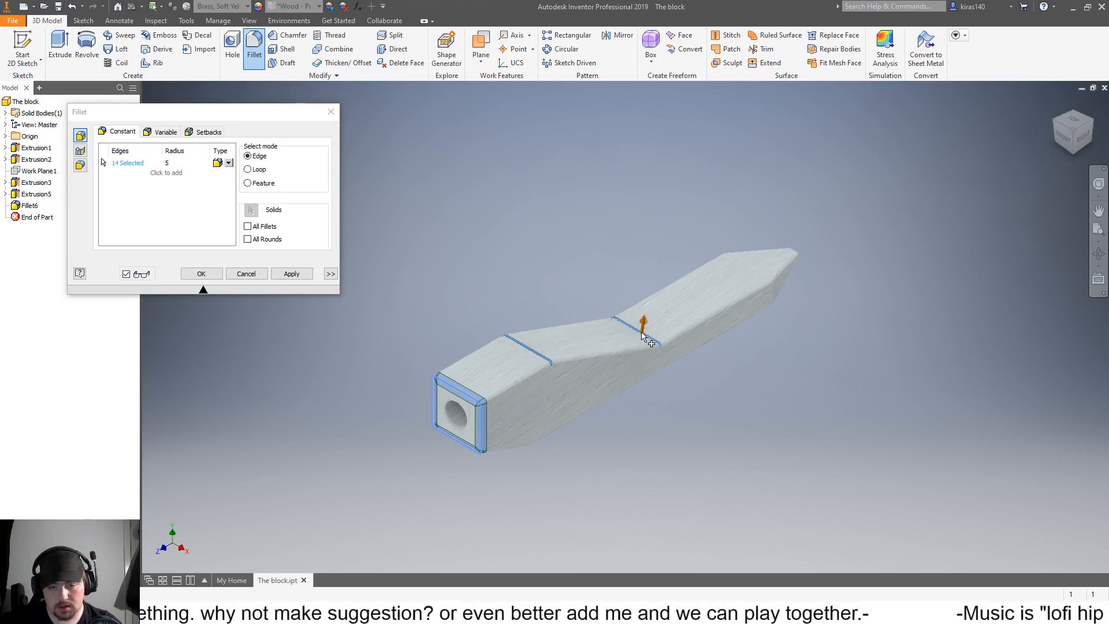
left_click(532, 354, "ctrl")
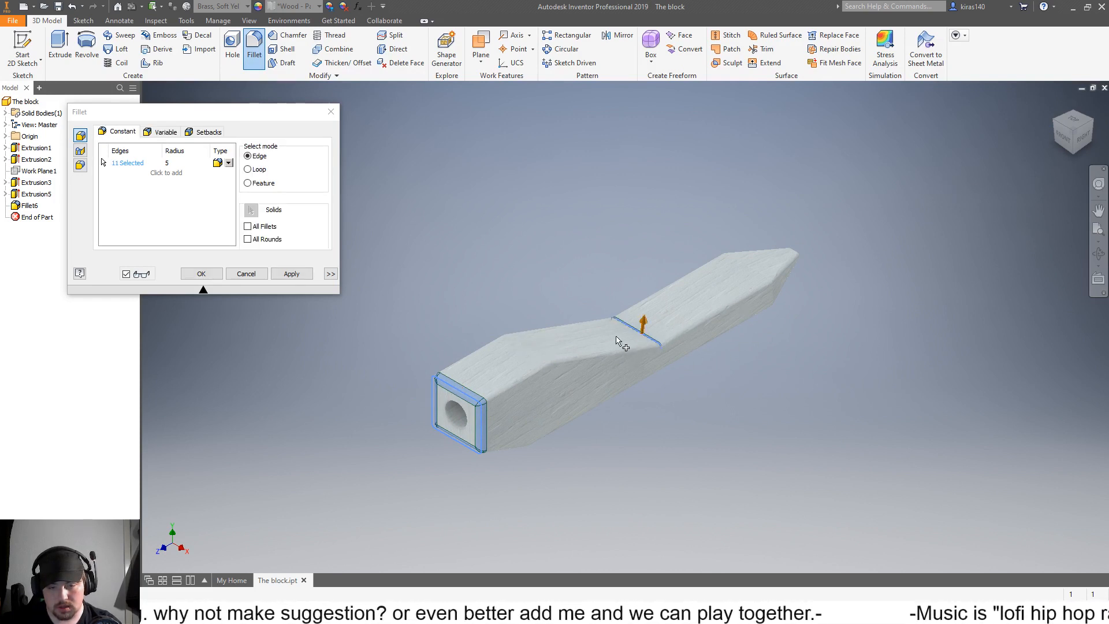
left_click(635, 335, "ctrl")
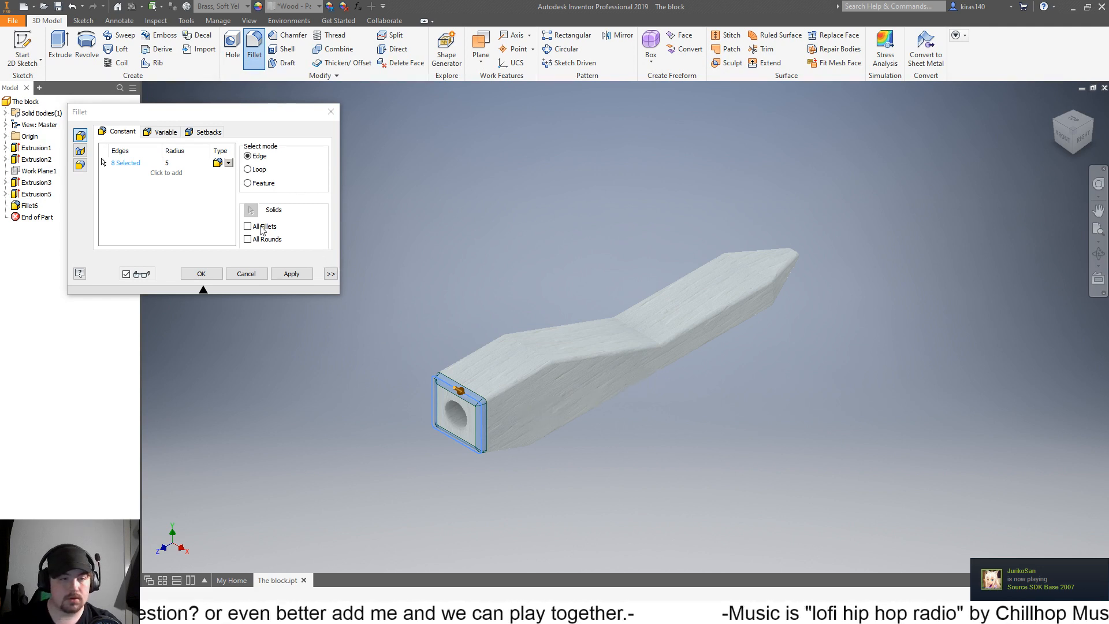
Step: Apply the fillet to the selected rear face edges with a 5 mm radius
left_click(167, 163)
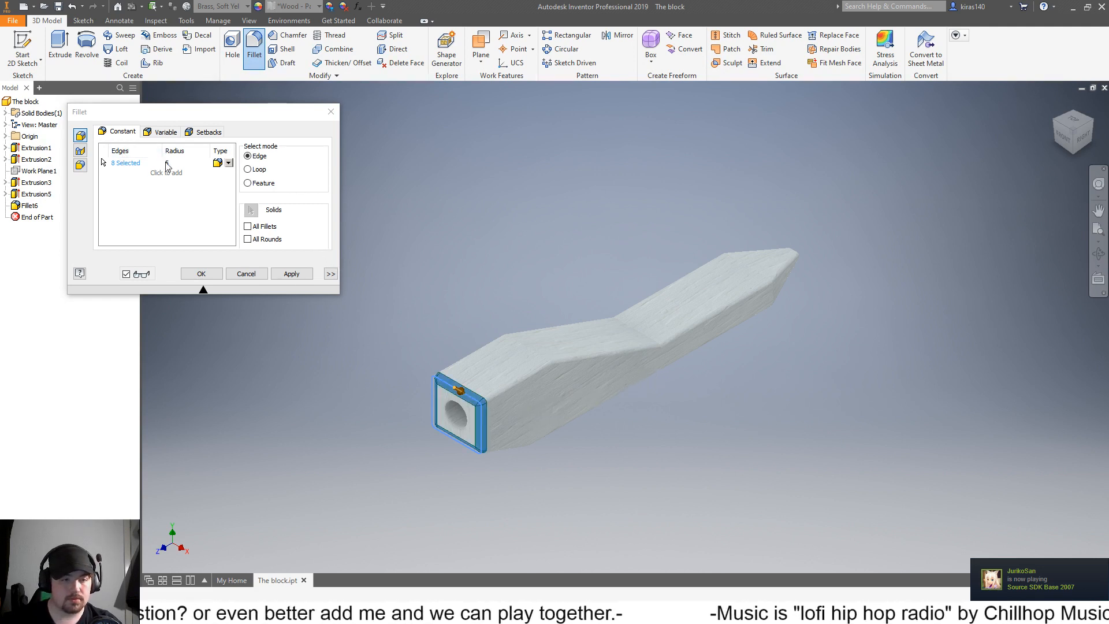
left_click(291, 271)
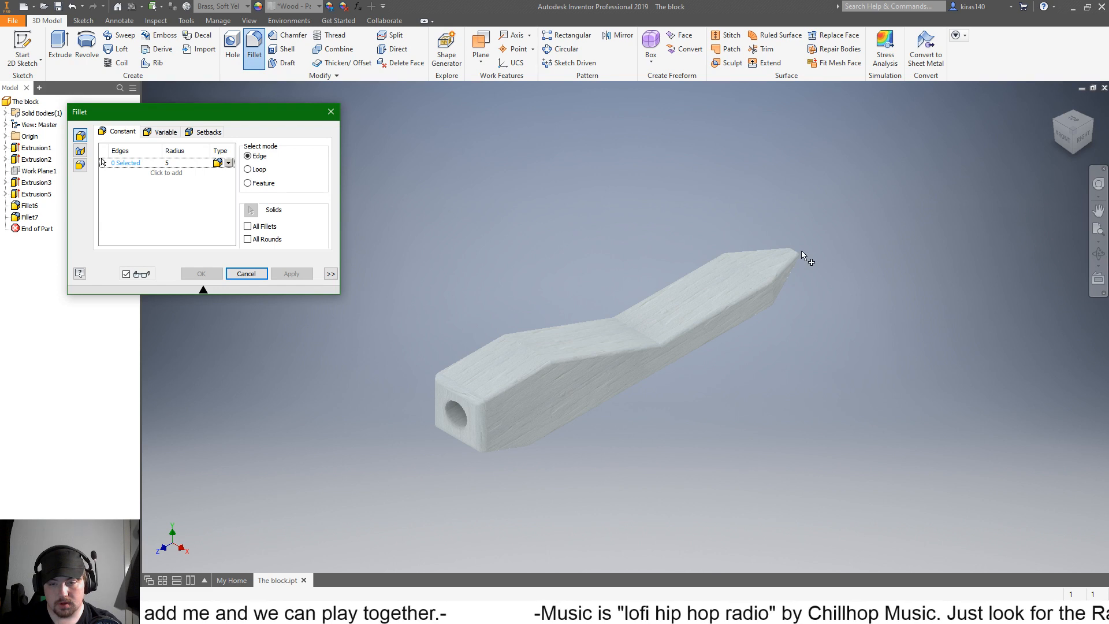
Step: Fillet the edge loop where the pointed nose meets the straight front section with a 50 mm radius
left_click(757, 278)
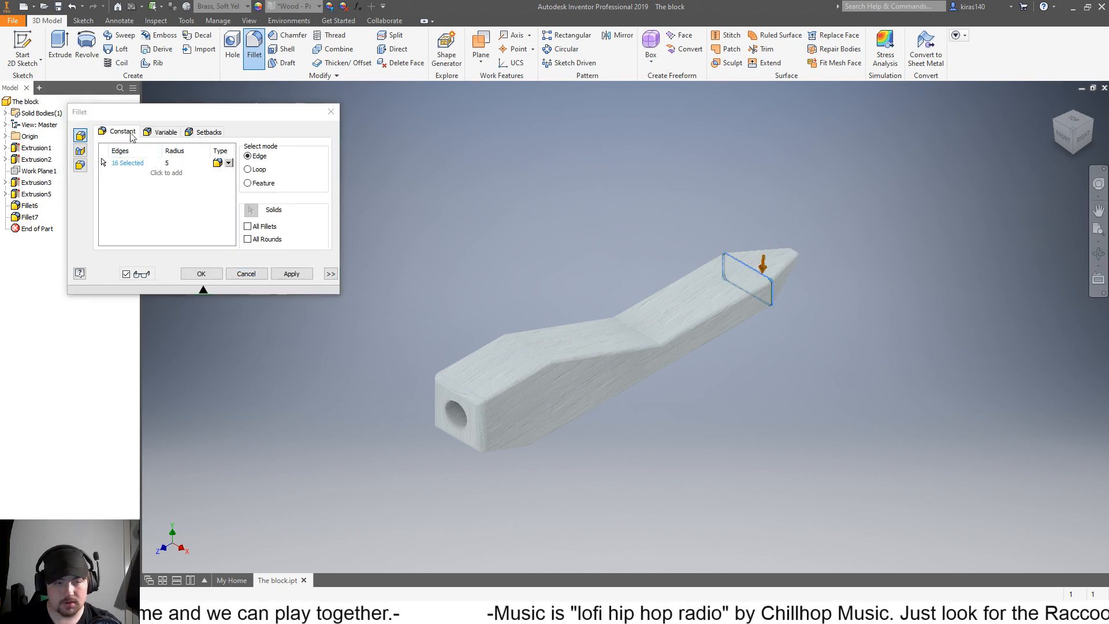
left_click(179, 162)
type("20")
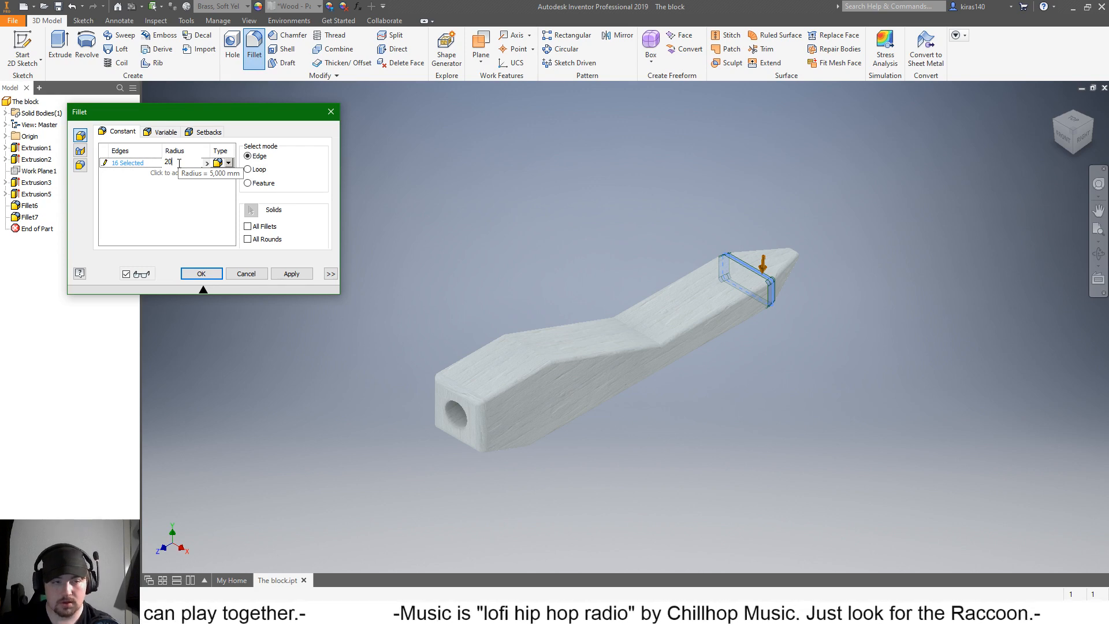
key("BackSpace")
key("BackSpace")
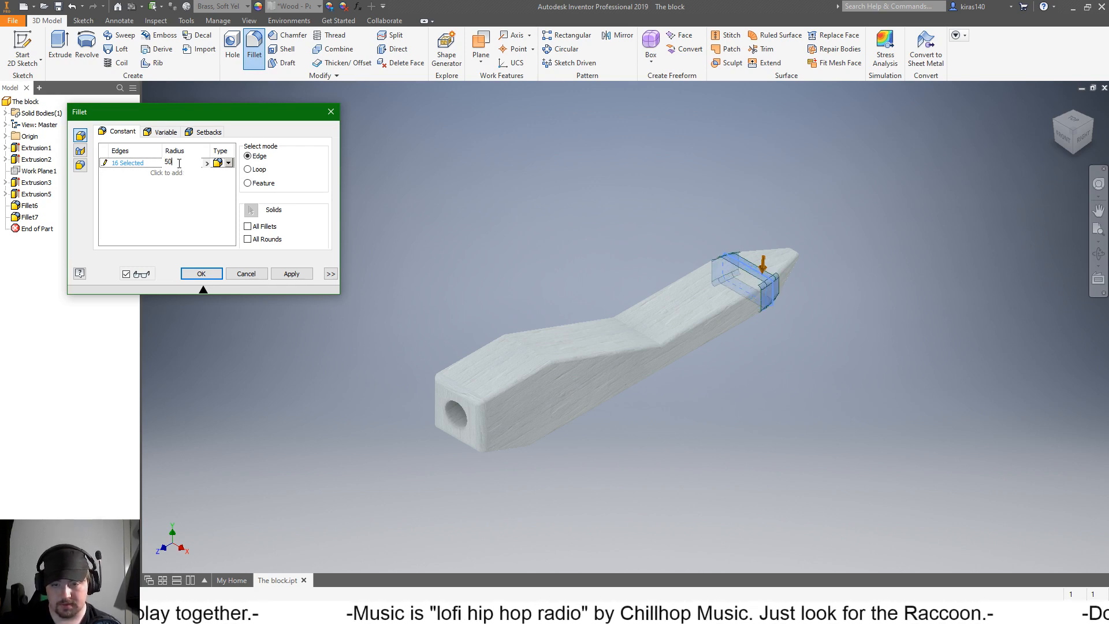
left_click(291, 273)
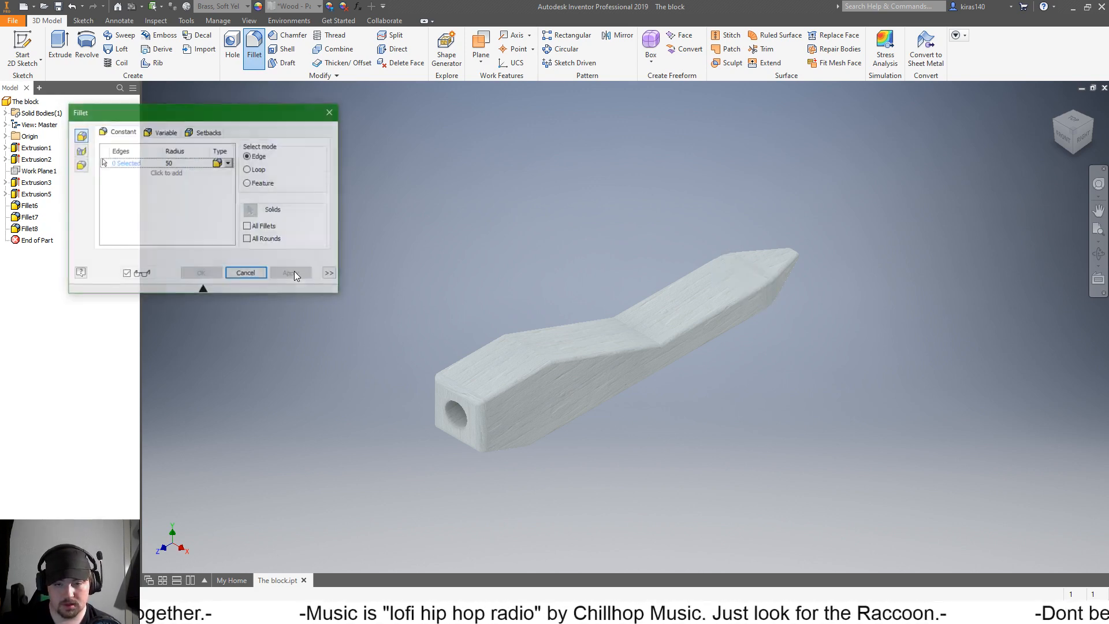
left_click(246, 273)
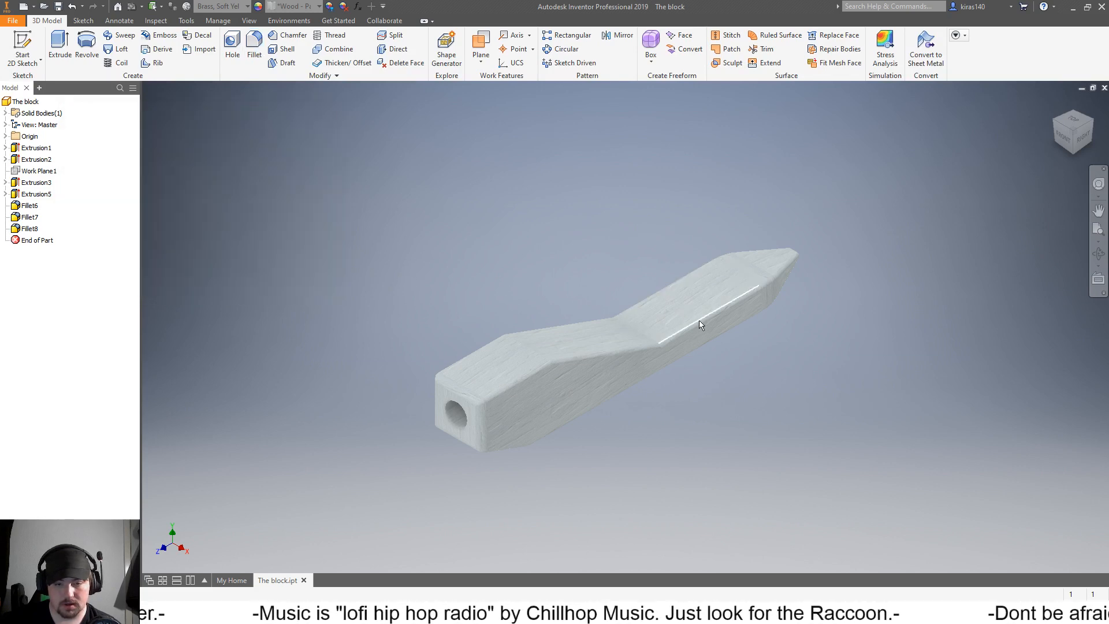
Step: Fillet the cross edges at the foot and top of the slope and on the rear underside with a 50 mm radius
left_click(256, 39)
left_click(635, 334)
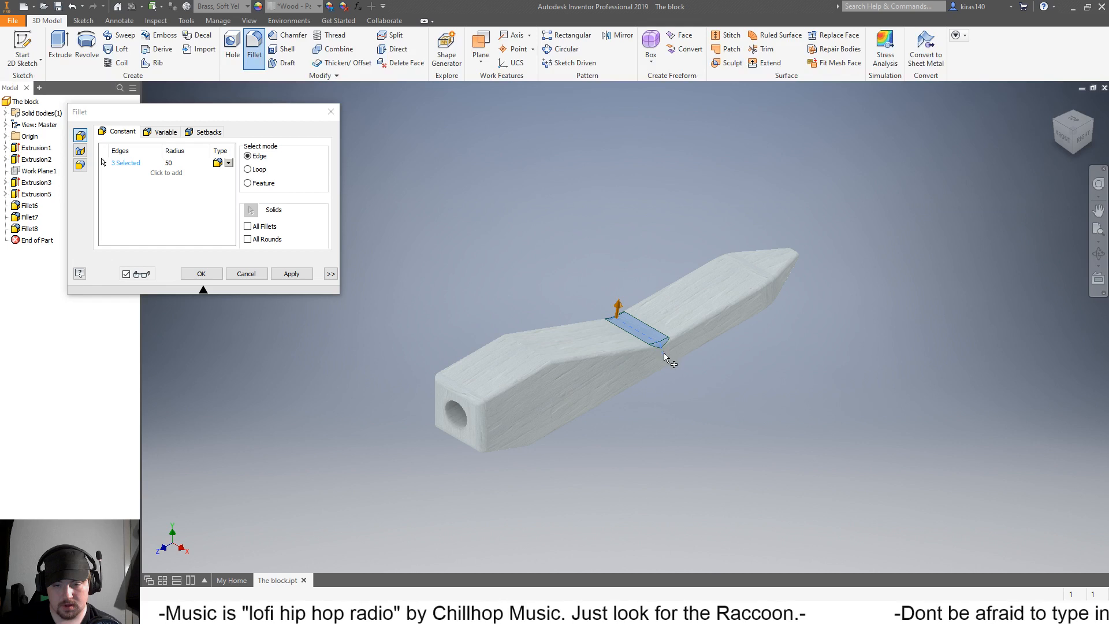
left_click(523, 444)
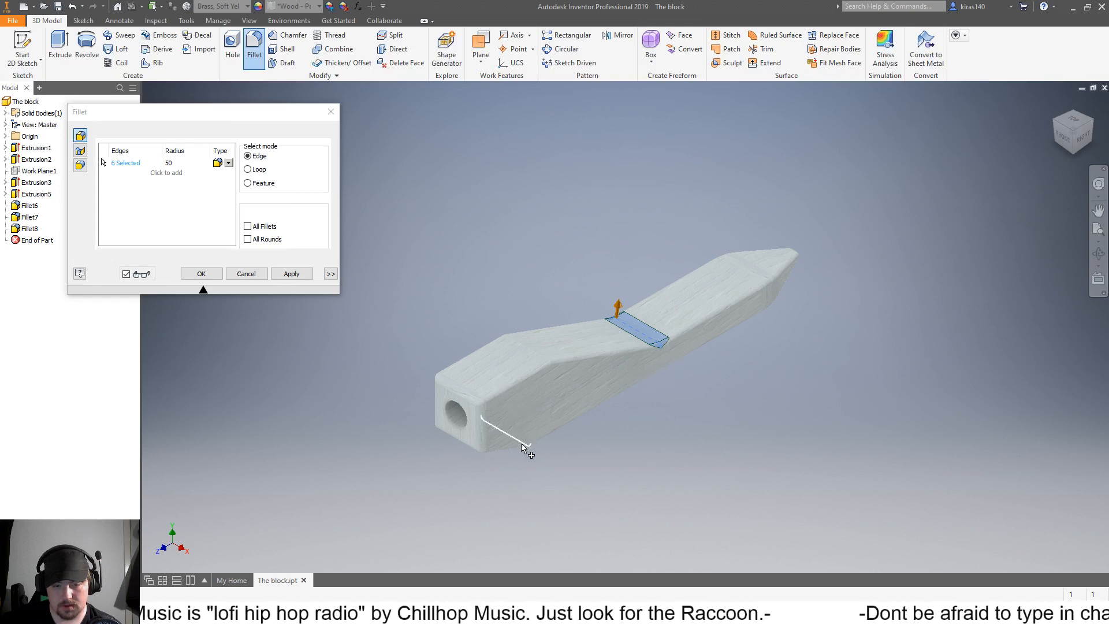
left_click(534, 354)
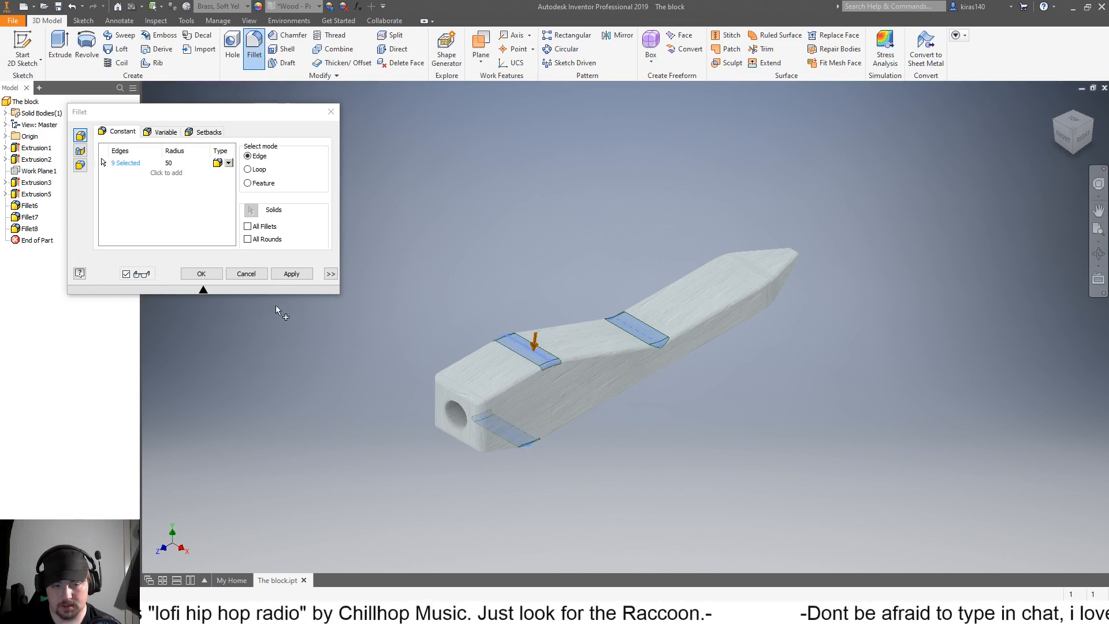
left_click(291, 273)
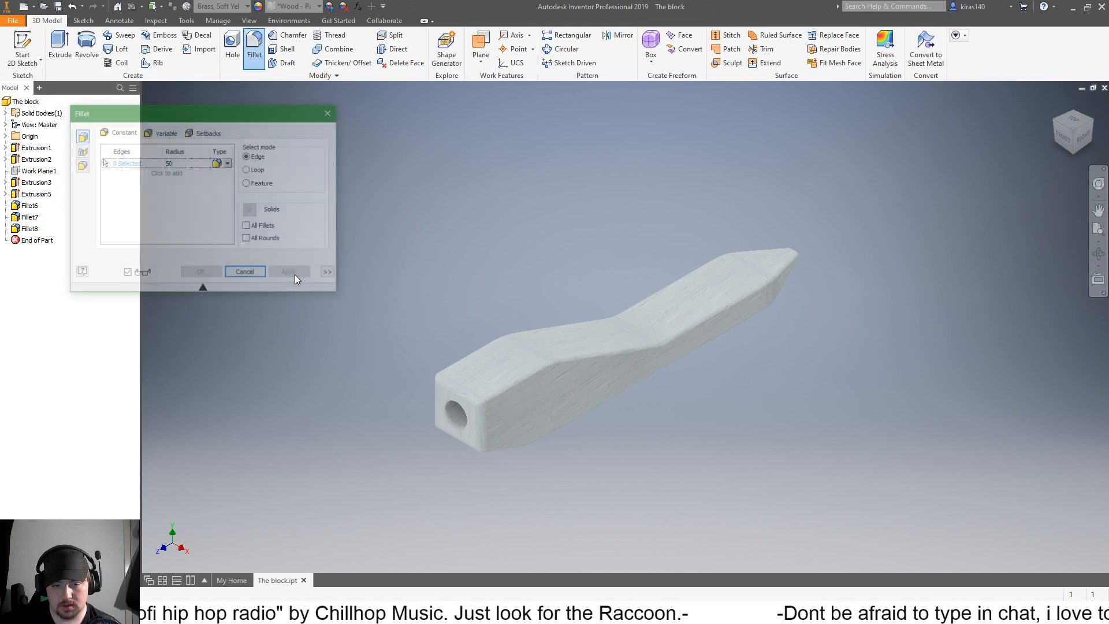
left_click(1083, 135)
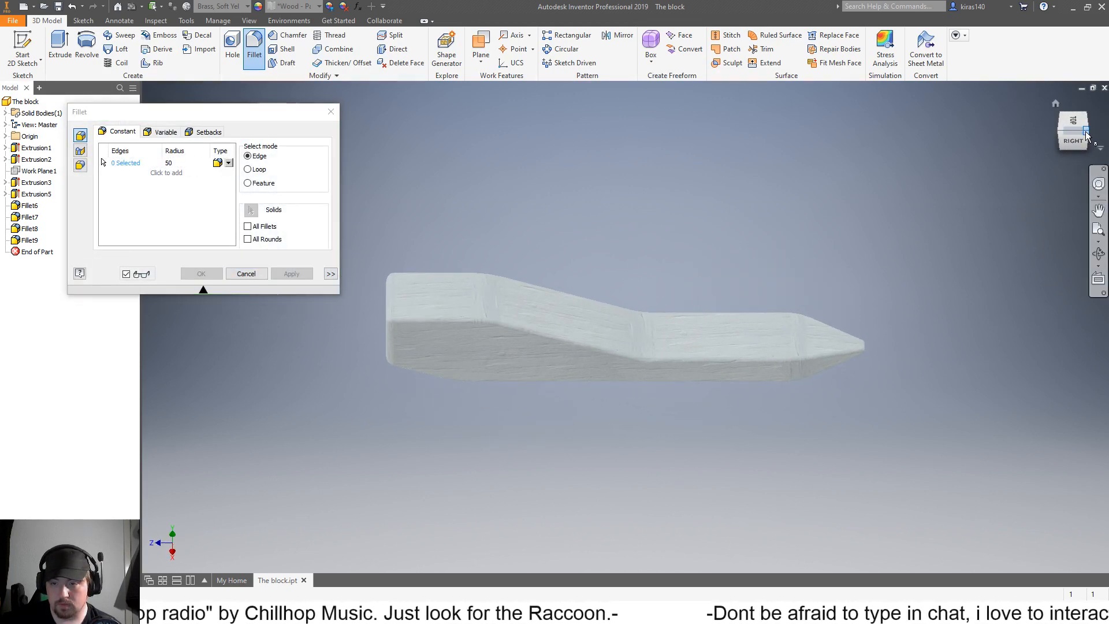
left_click_drag(1086, 135, 1056, 136)
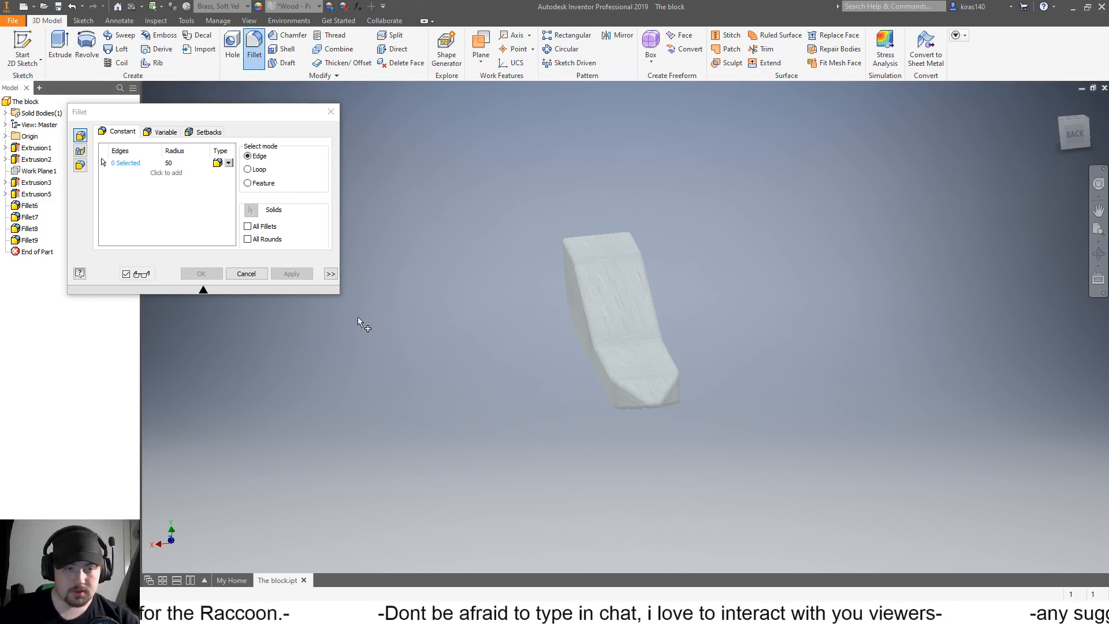
left_click(327, 113)
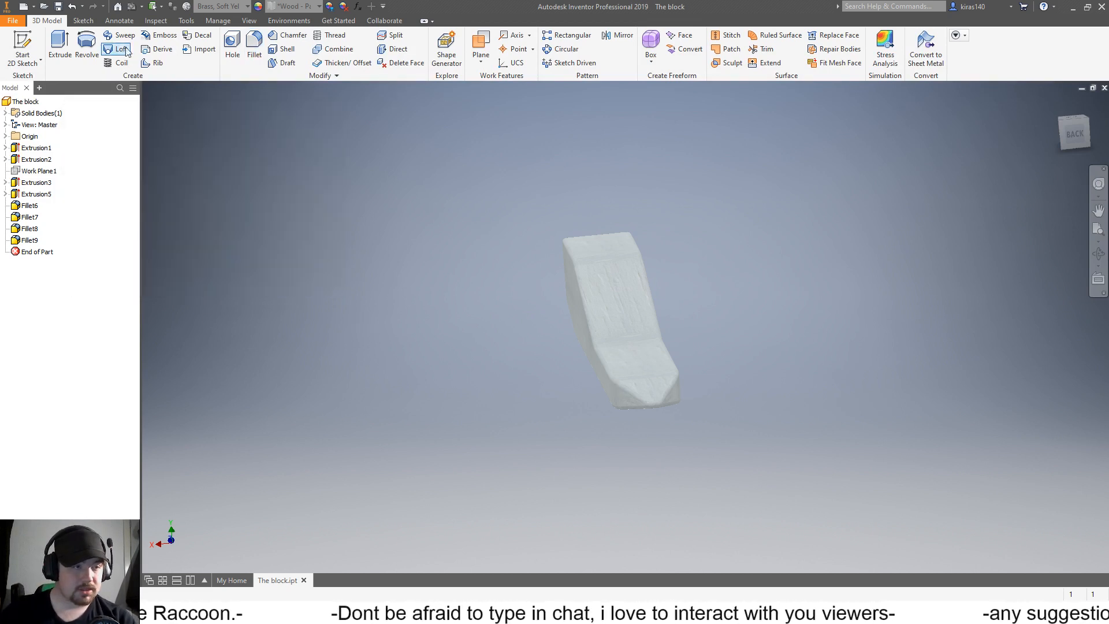
Step: Export the part in CAD format as the STL file Co2 Car.stl on the Desktop, replacing the existing file
left_click(11, 21)
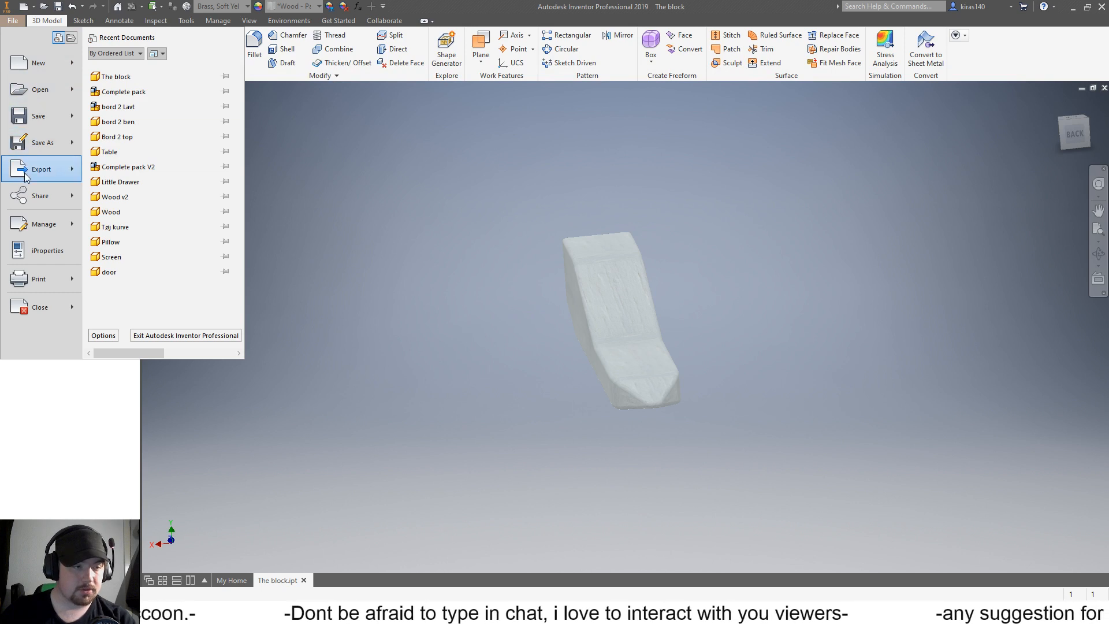
mouse_move(28, 173)
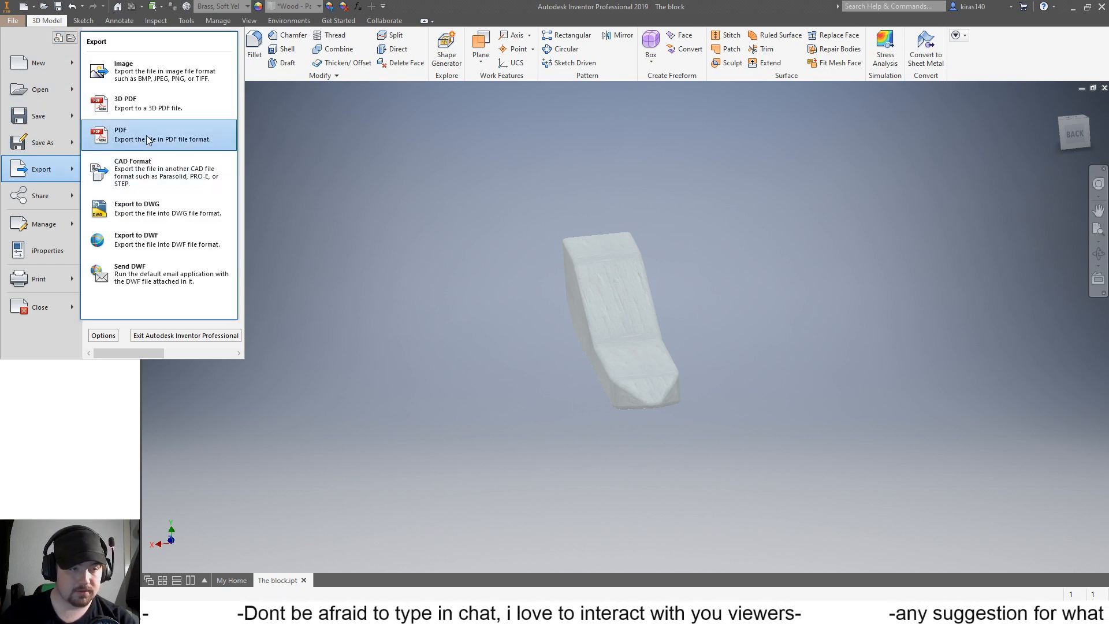
left_click(152, 161)
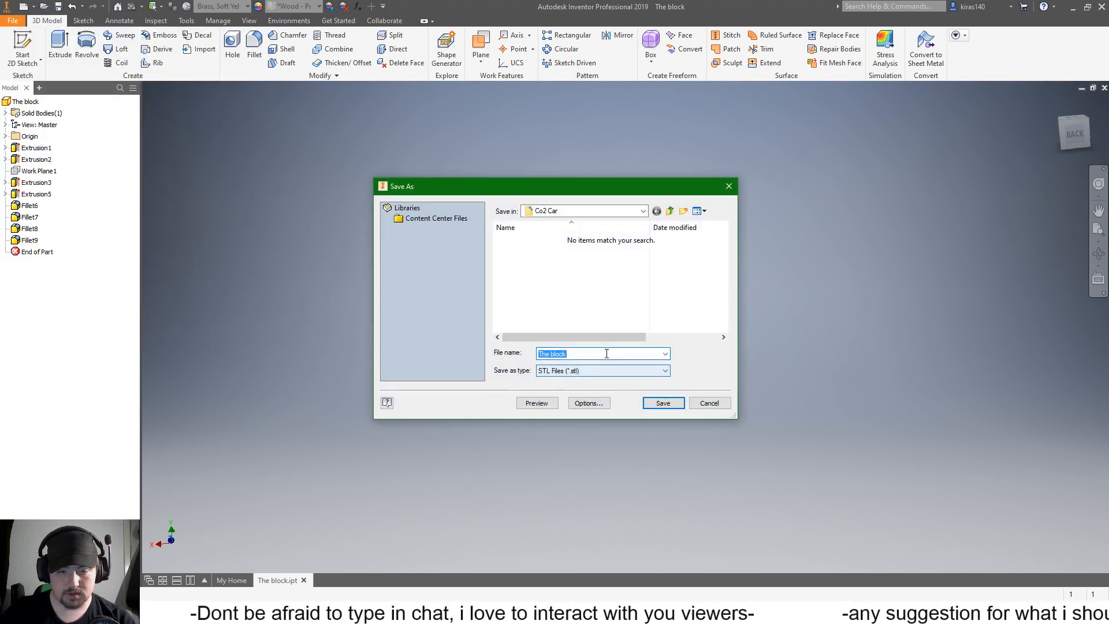
left_click(670, 212)
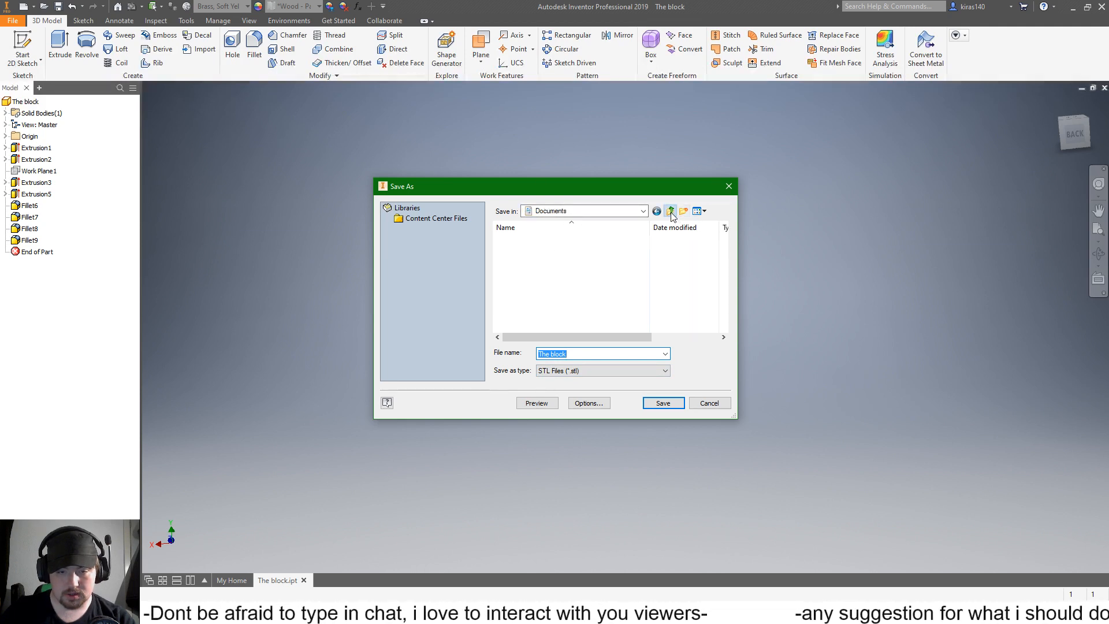
left_click(671, 212)
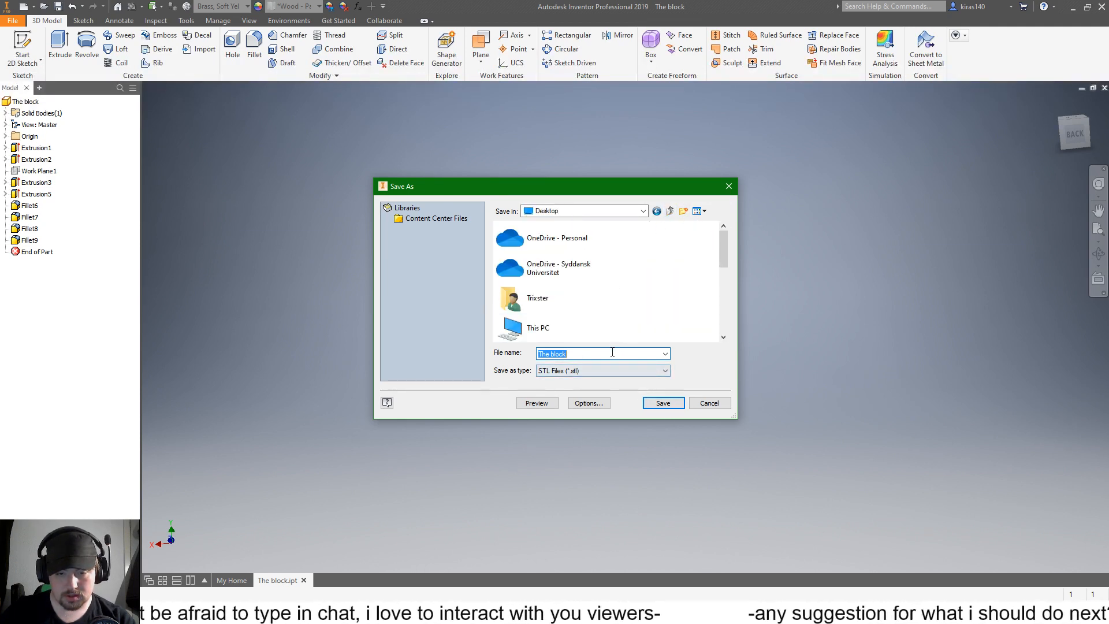
type("Co2 car")
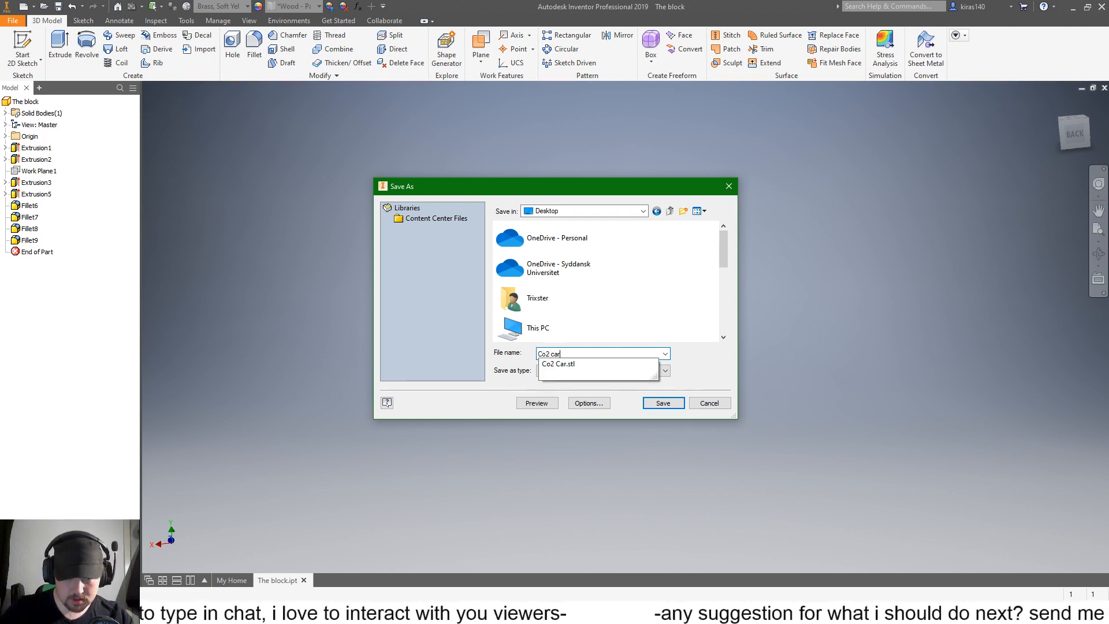
left_click(568, 364)
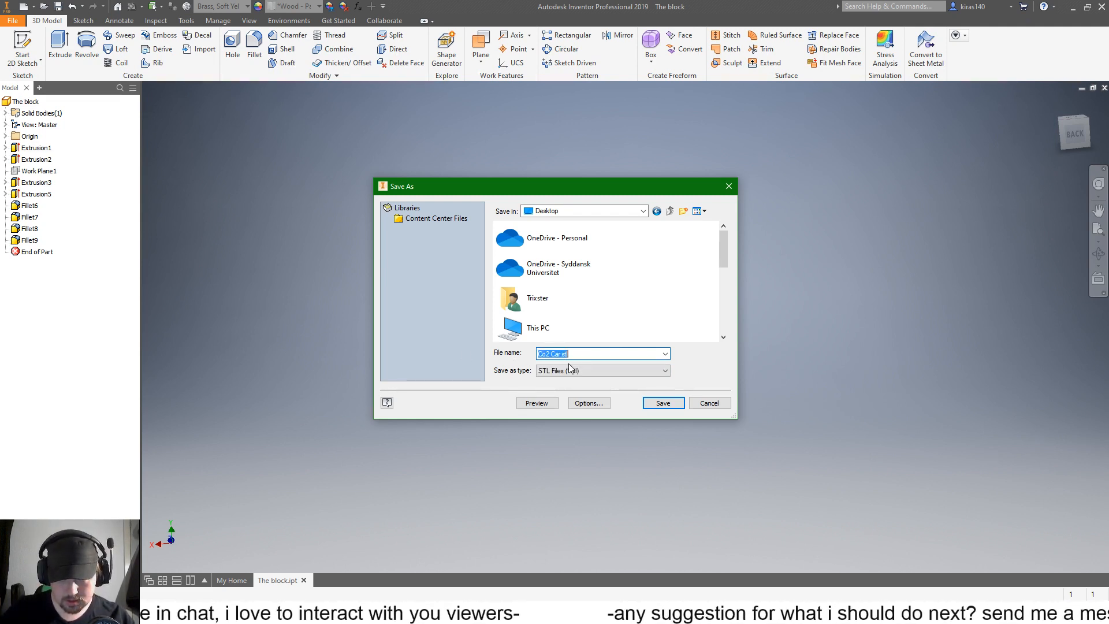
left_click(668, 405)
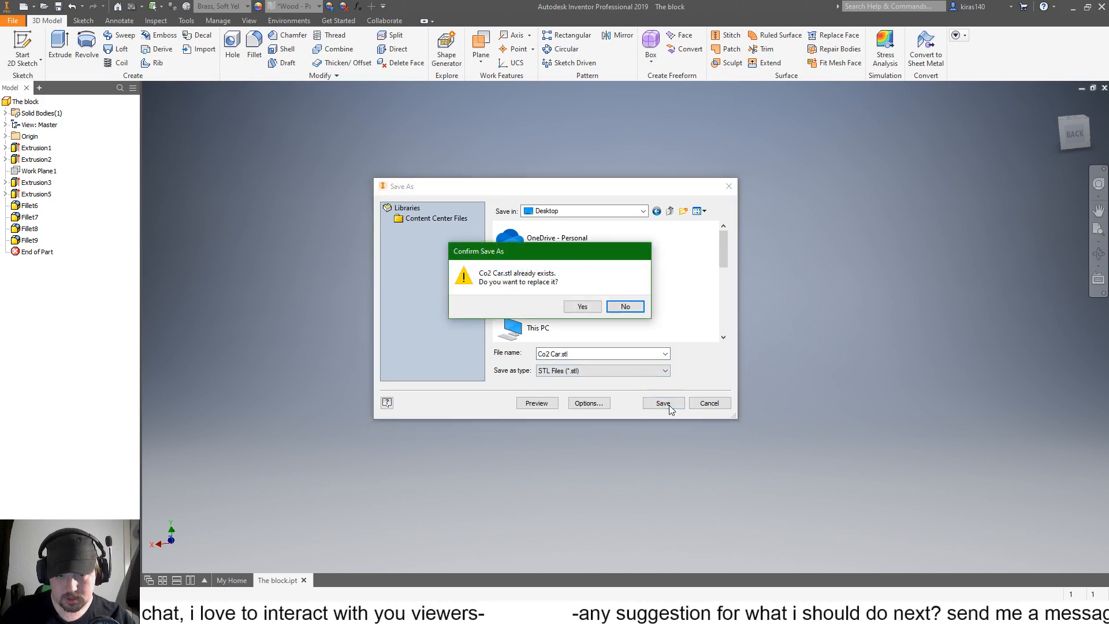
left_click(581, 307)
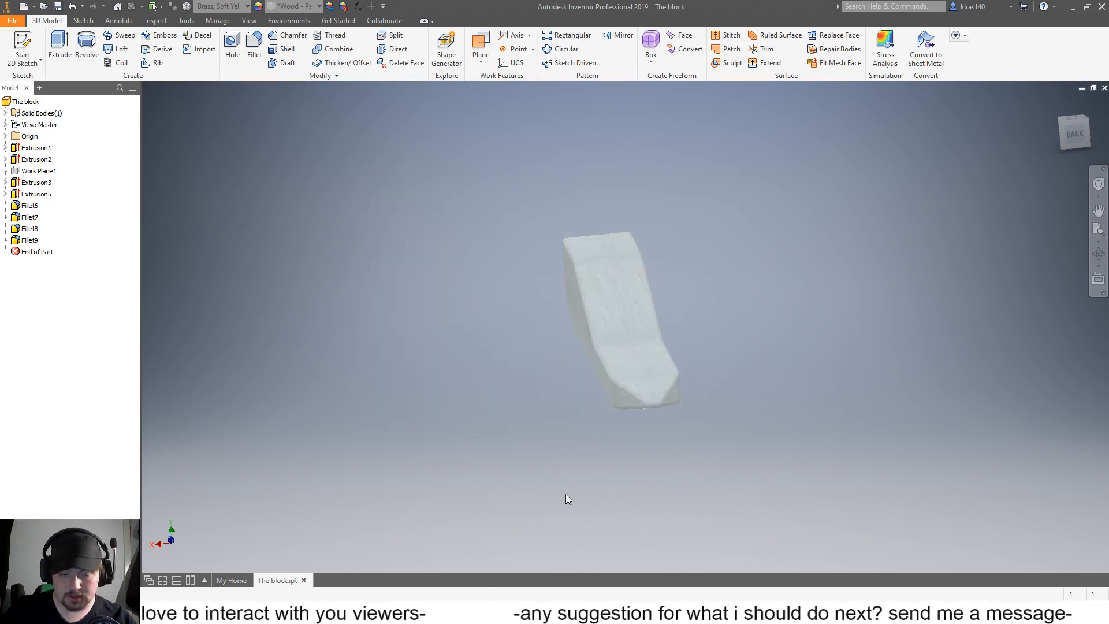
Step: Switch to Autodesk Flow Design and import Co2 Car from the Desktop, showing it in the wind tunnel at an angle
left_click(1072, 6)
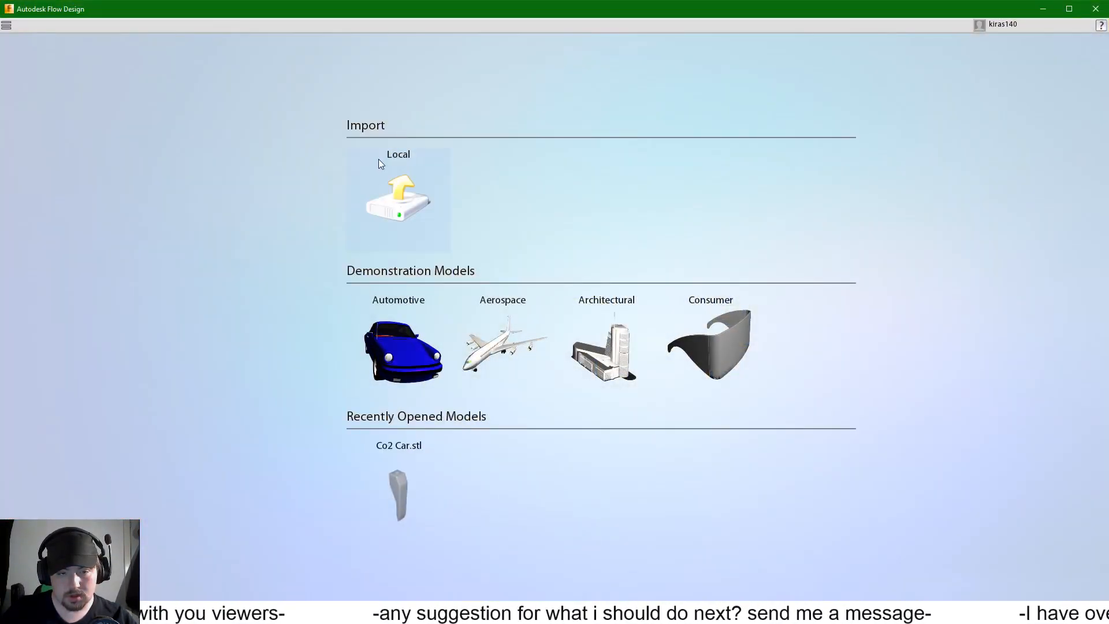
left_click(401, 186)
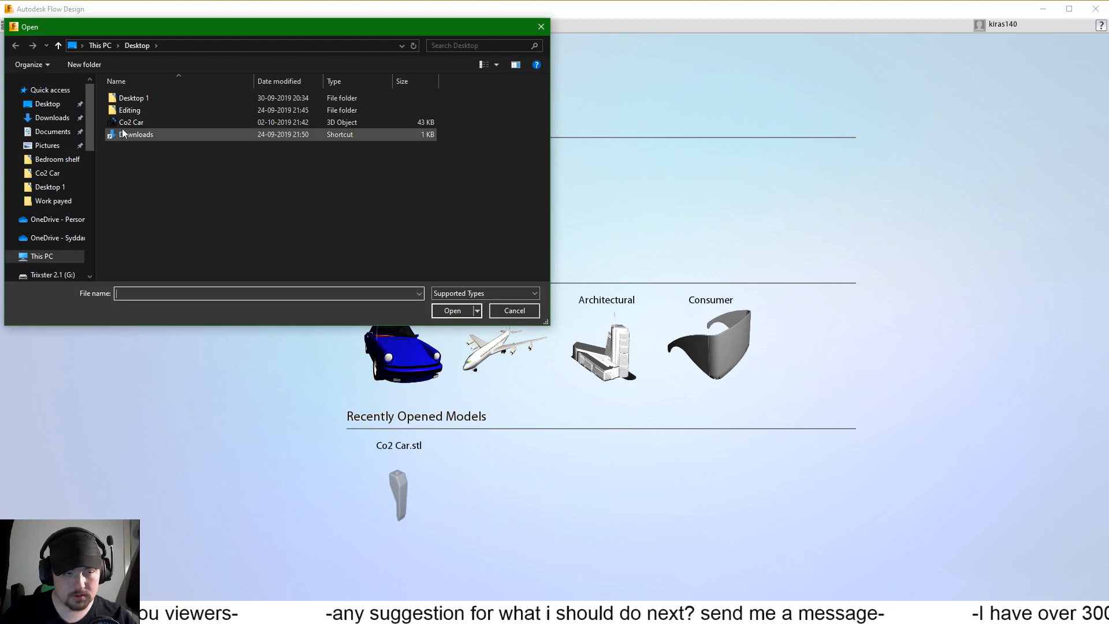
double_click(129, 124)
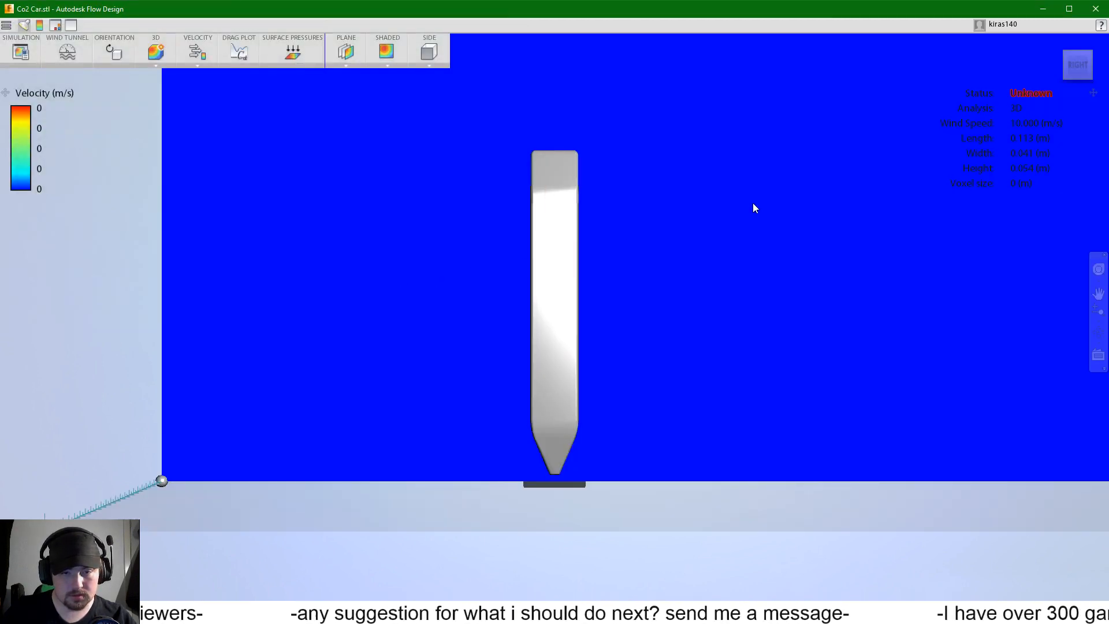
left_click(1091, 58)
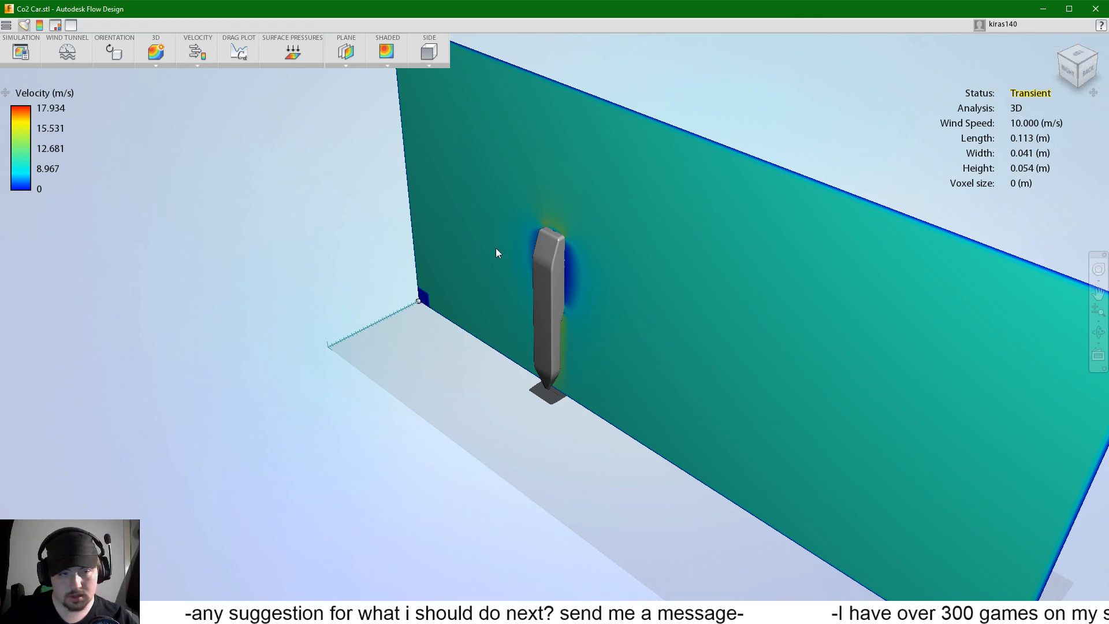
Step: Orient the car horizontally in the wind tunnel with an X angle of 90 degrees and a Y angle of 90 degrees
left_click(114, 51)
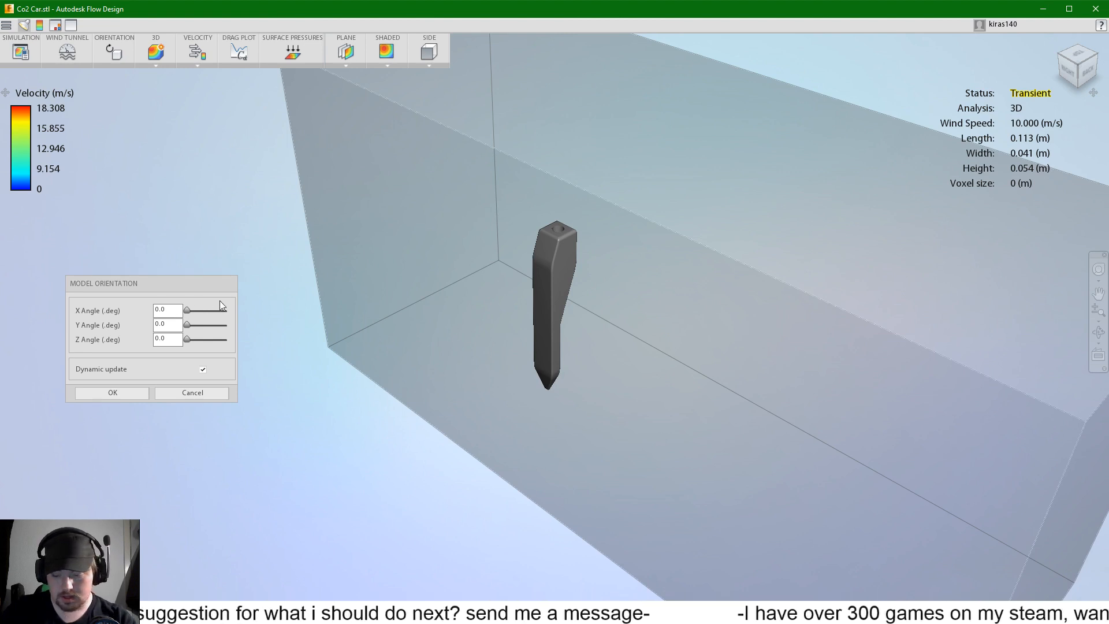
type("9")
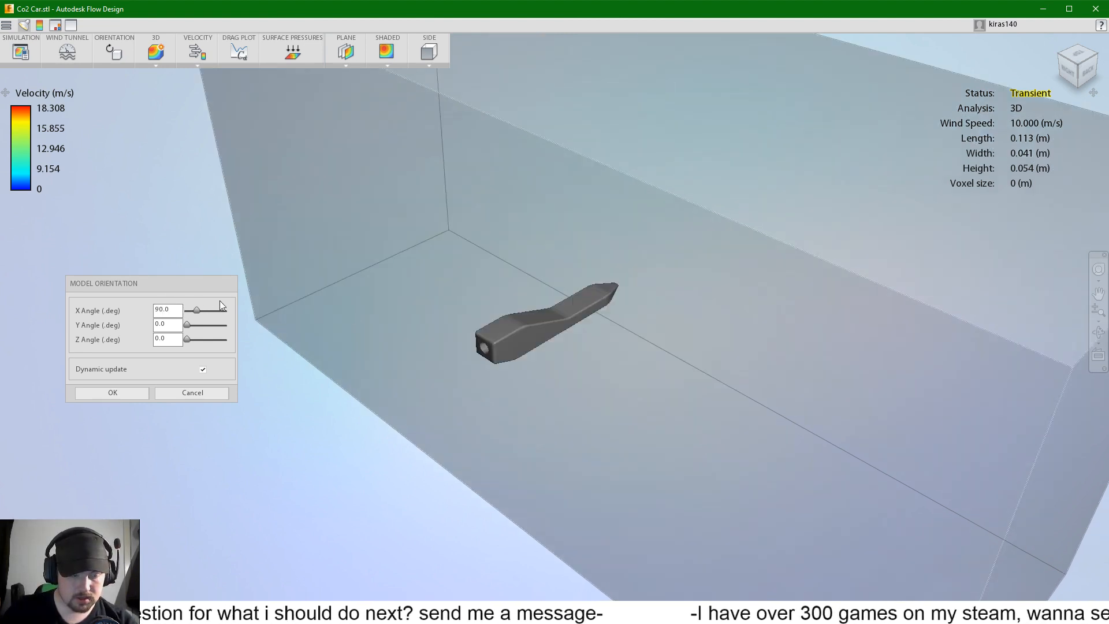
left_click(157, 324)
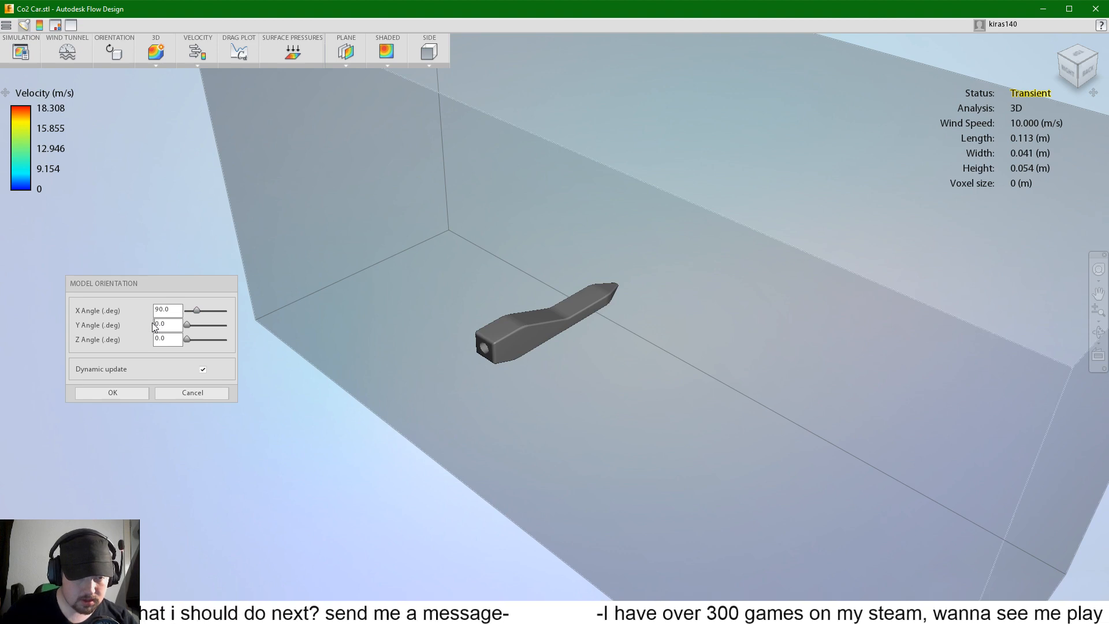
type("9")
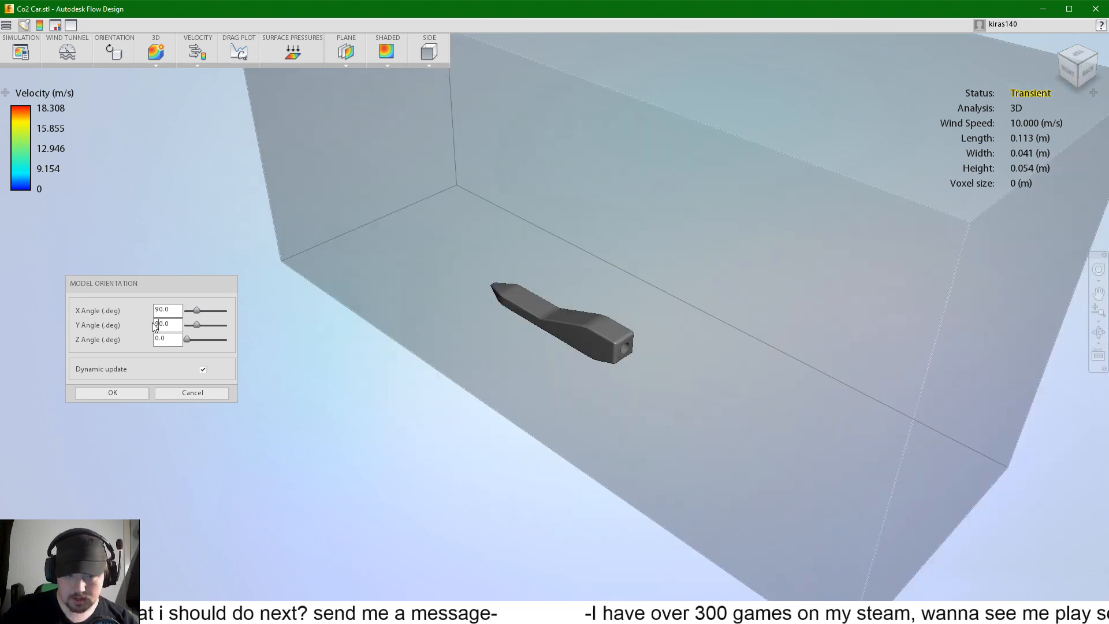
left_click(113, 392)
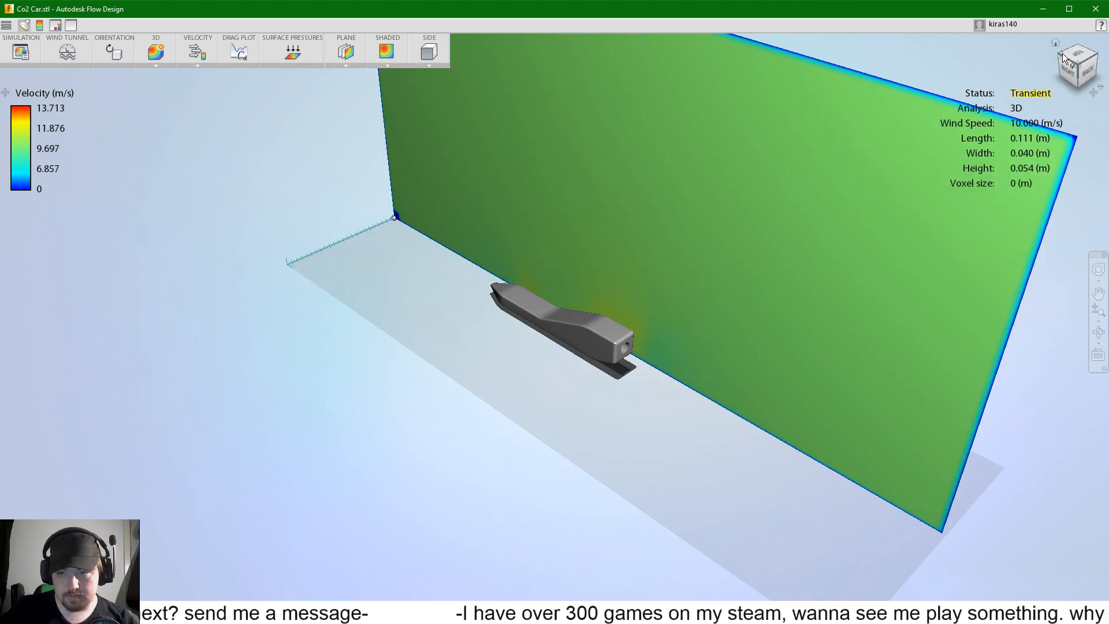
Step: Open the wind tunnel settings and move the velocity plane sideways until it cuts through the car body
left_click(1065, 59)
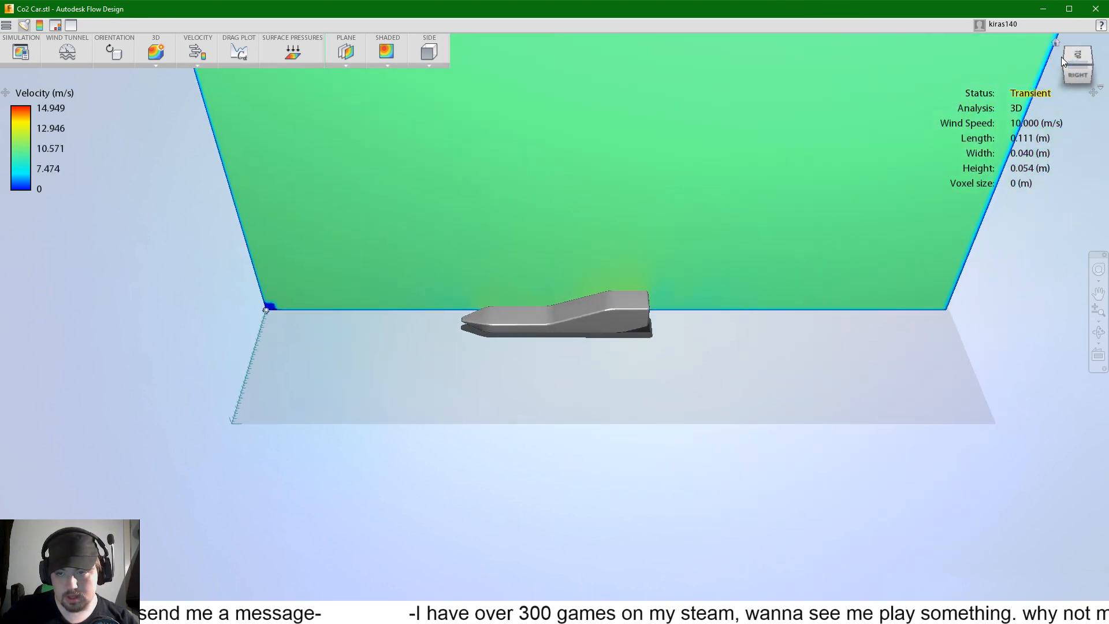
left_click(1065, 59)
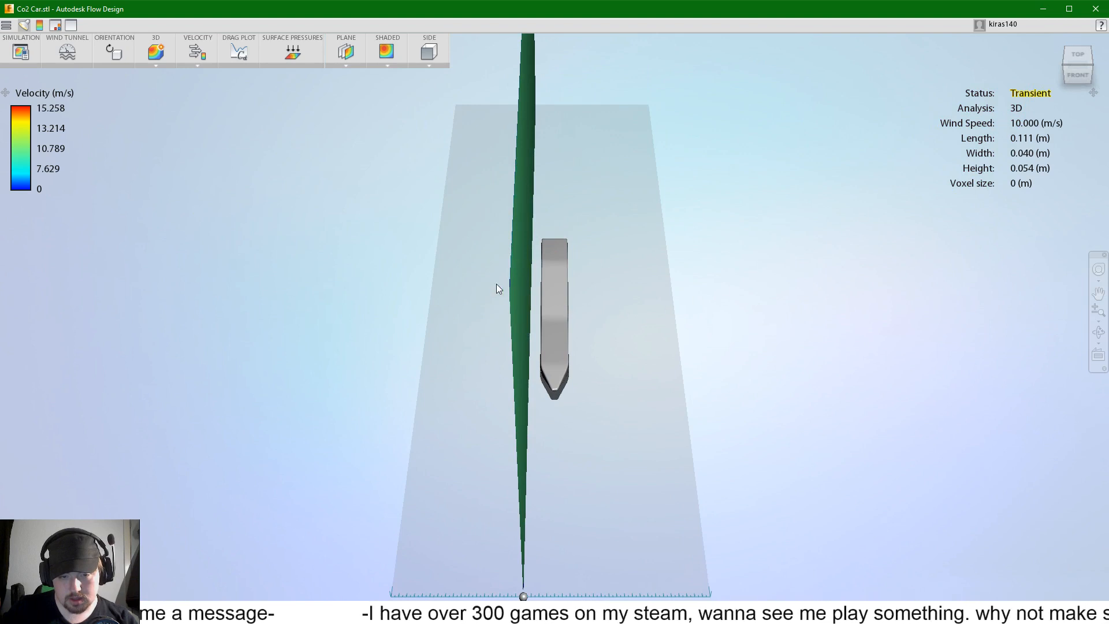
left_click_drag(525, 302, 519, 276)
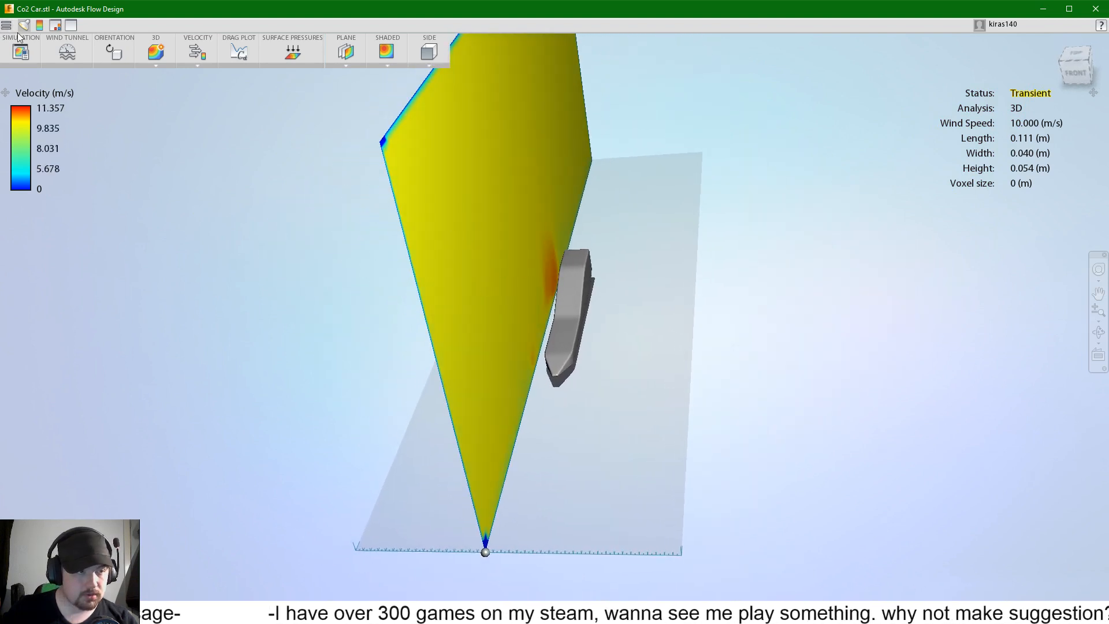
left_click(70, 51)
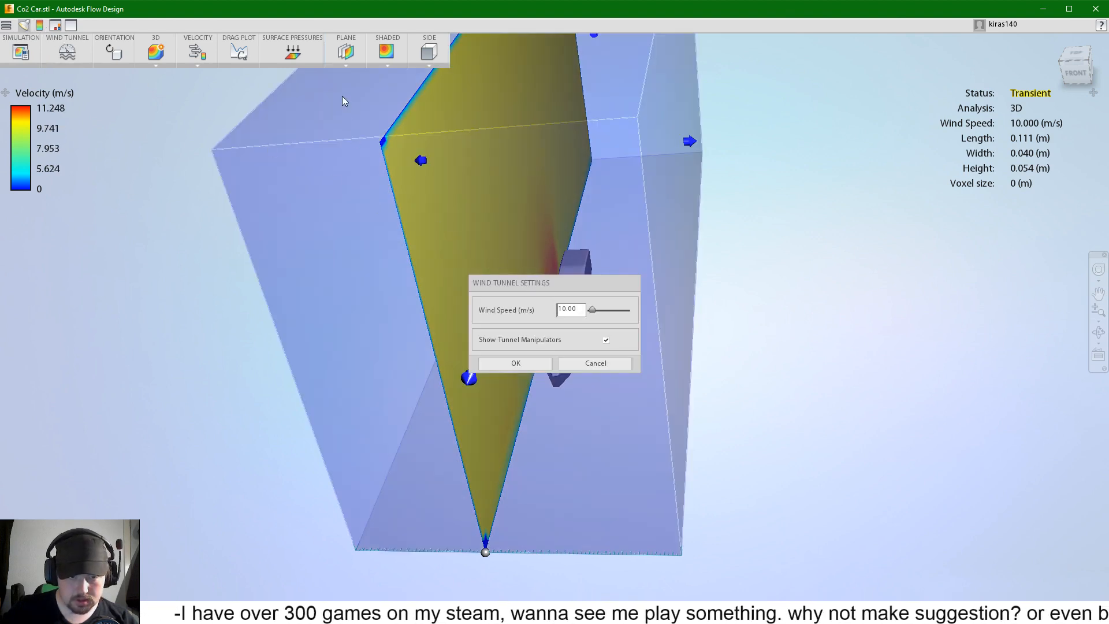
mouse_move(390, 164)
left_mouse_down()
mouse_move(415, 168)
mouse_move(405, 160)
left_mouse_up()
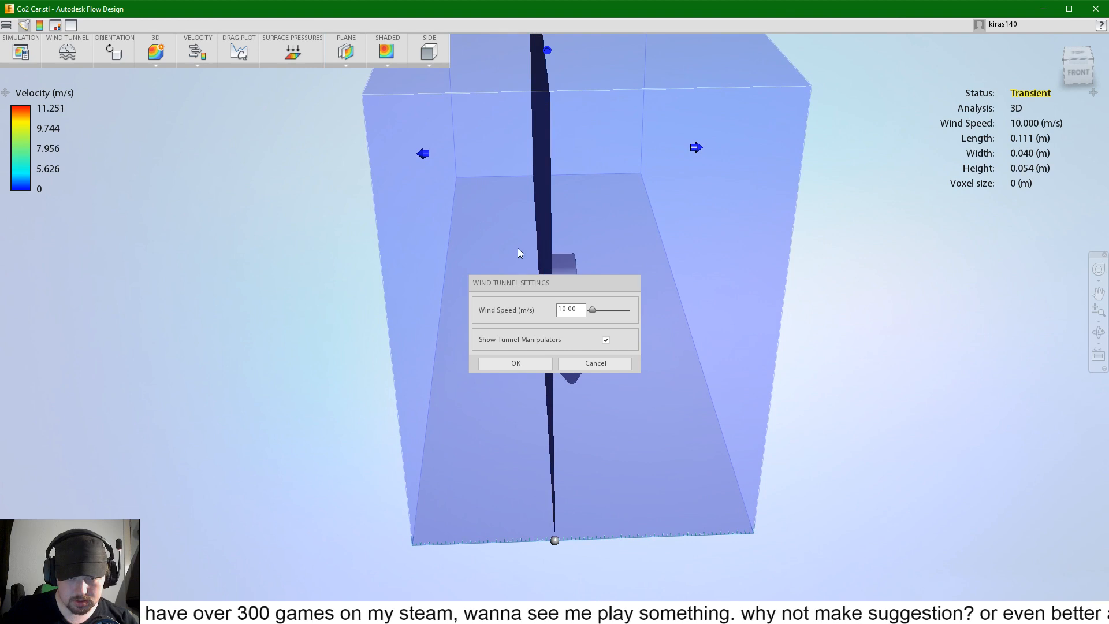
mouse_move(722, 275)
left_mouse_down()
mouse_move(698, 269)
mouse_move(705, 279)
left_mouse_up()
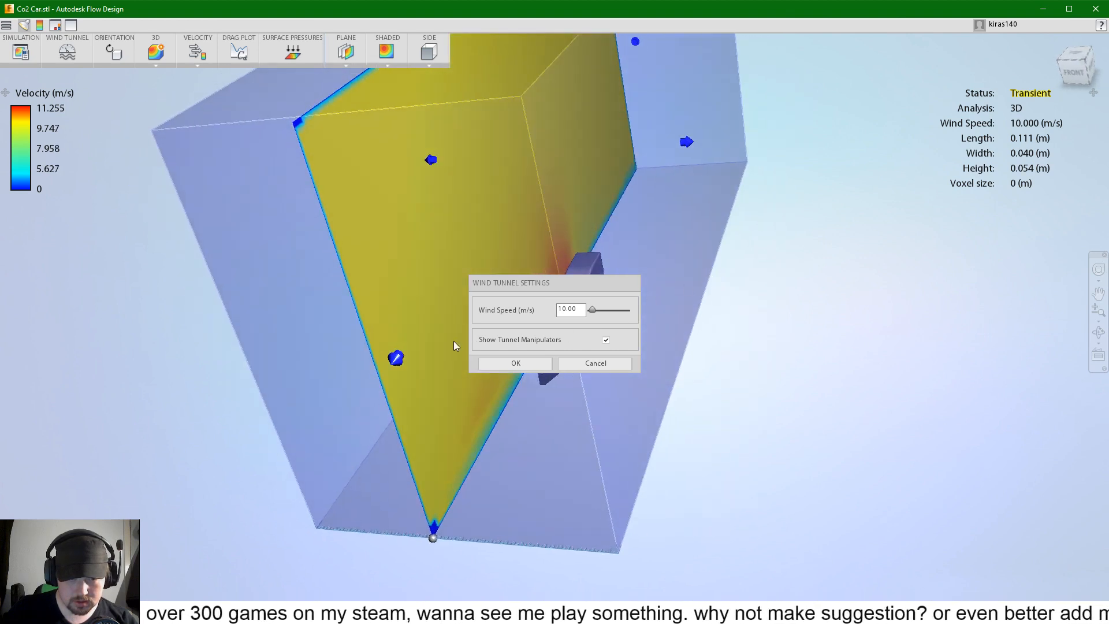
mouse_move(686, 143)
left_mouse_down()
mouse_move(711, 142)
mouse_move(673, 143)
mouse_move(687, 142)
left_mouse_up()
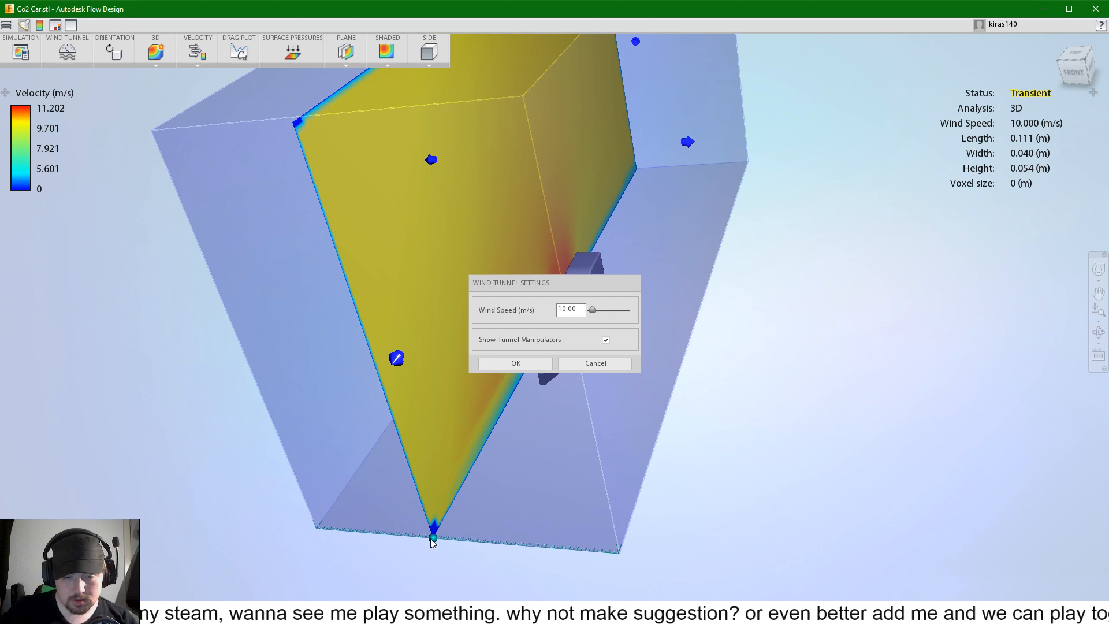
left_click_drag(433, 541, 462, 543)
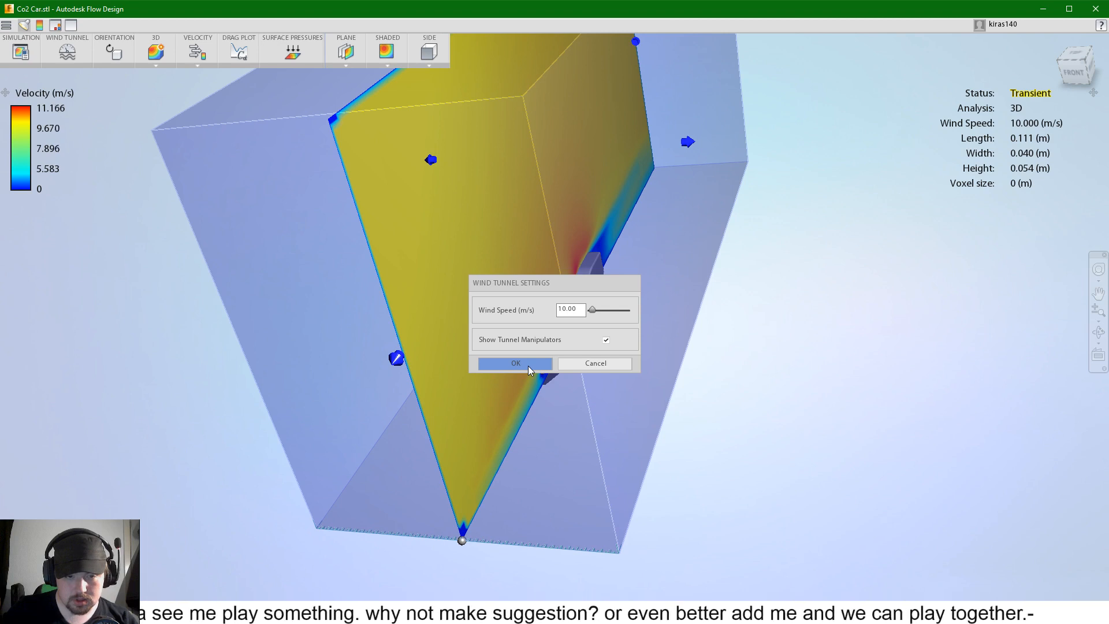
Step: Try wind speeds of 118 m/s and 90 m/s on the car in the wind tunnel
left_click_drag(594, 310, 620, 310)
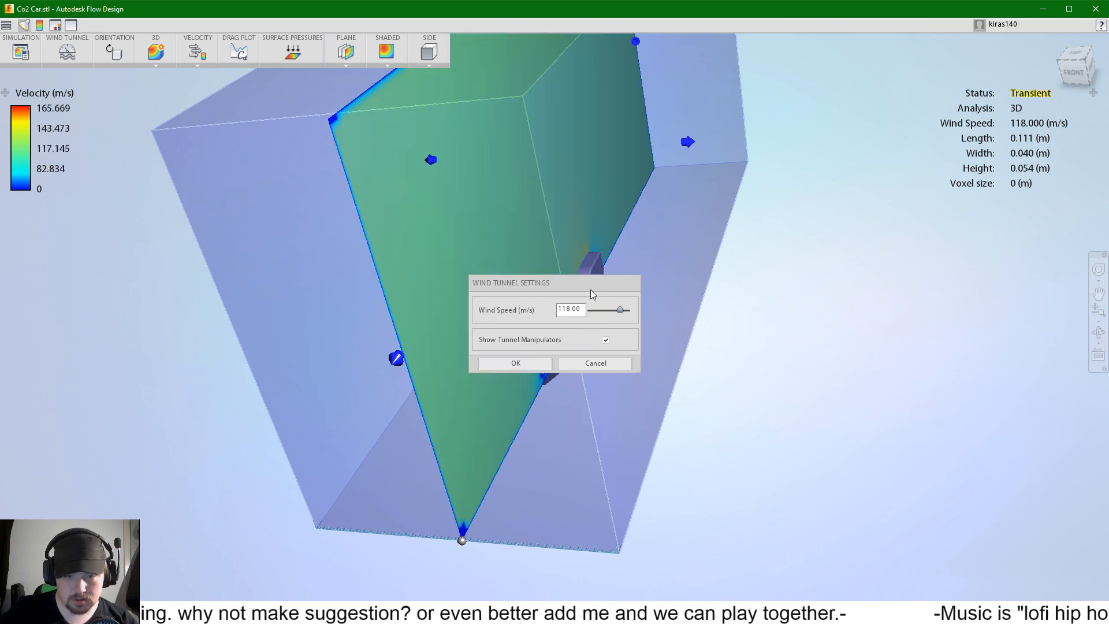
left_click_drag(598, 282, 930, 252)
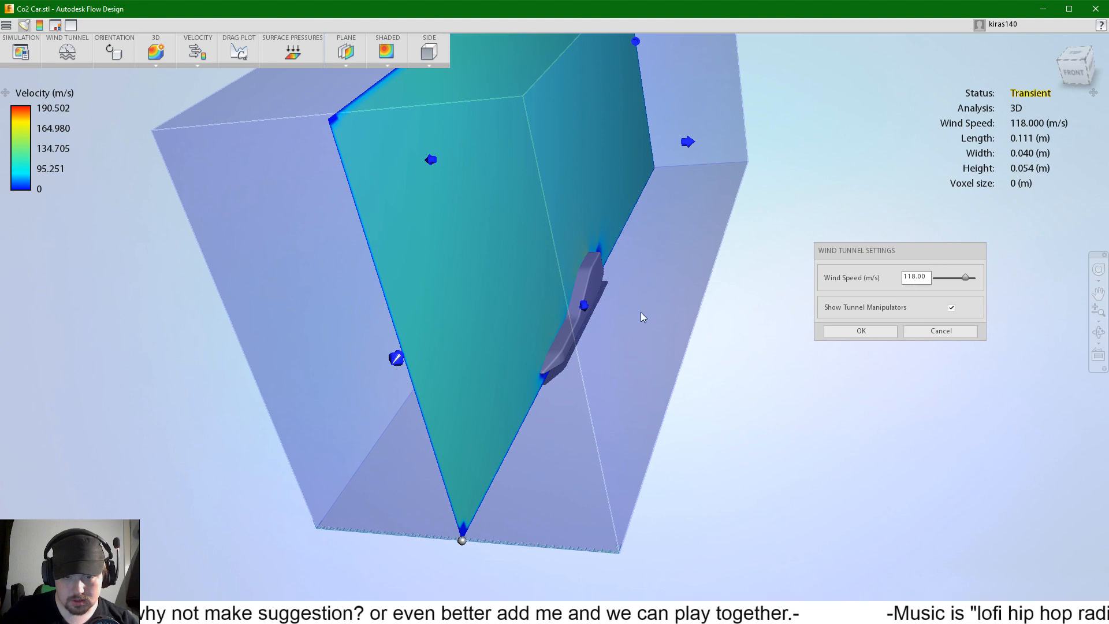
left_click(1083, 65)
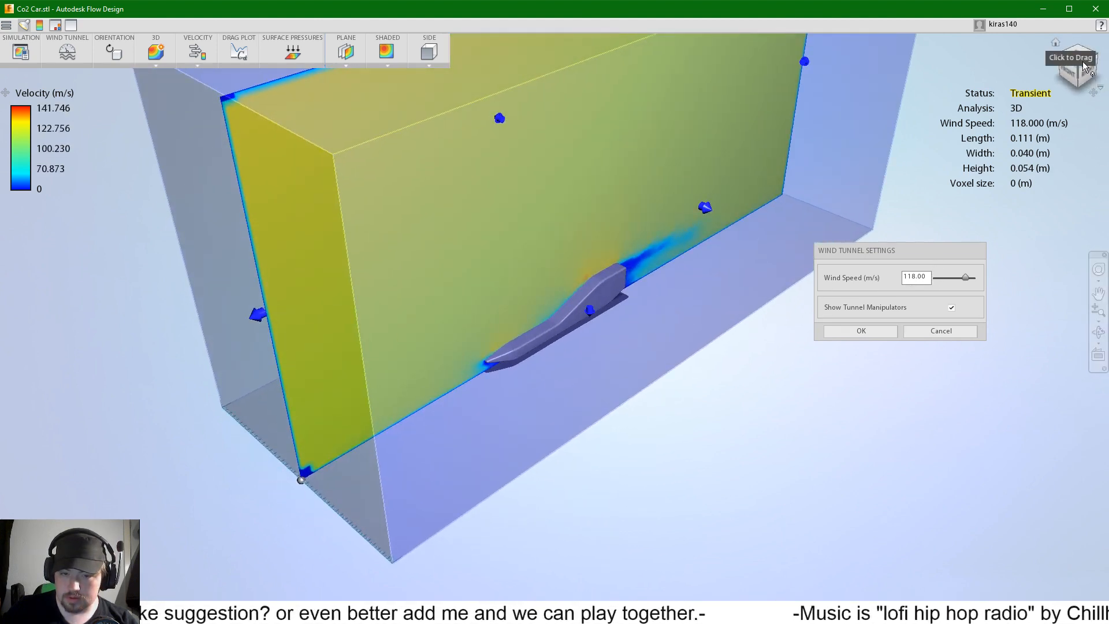
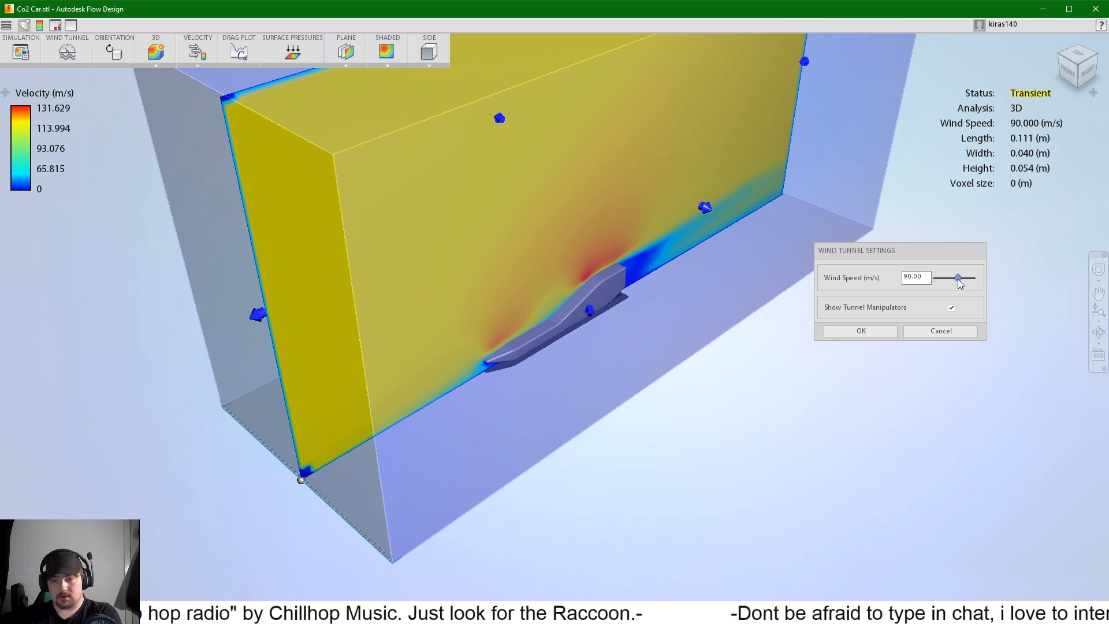
left_click(959, 283)
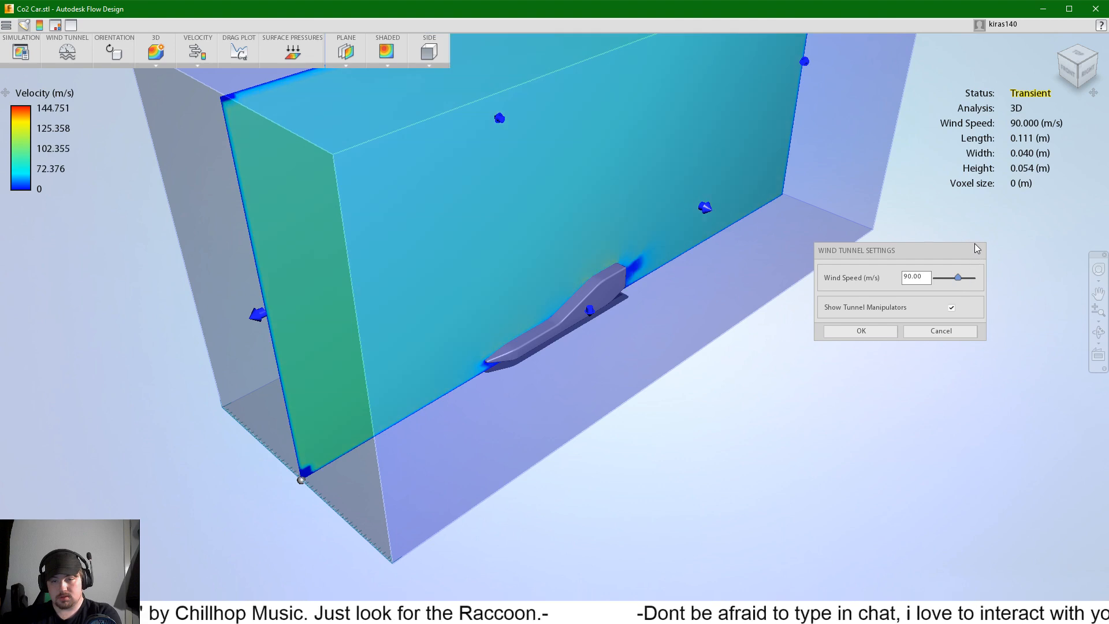
Step: Show the surface pressures with flow lines instead of the plane, and examine the car's nose and slope up close
left_click(300, 65)
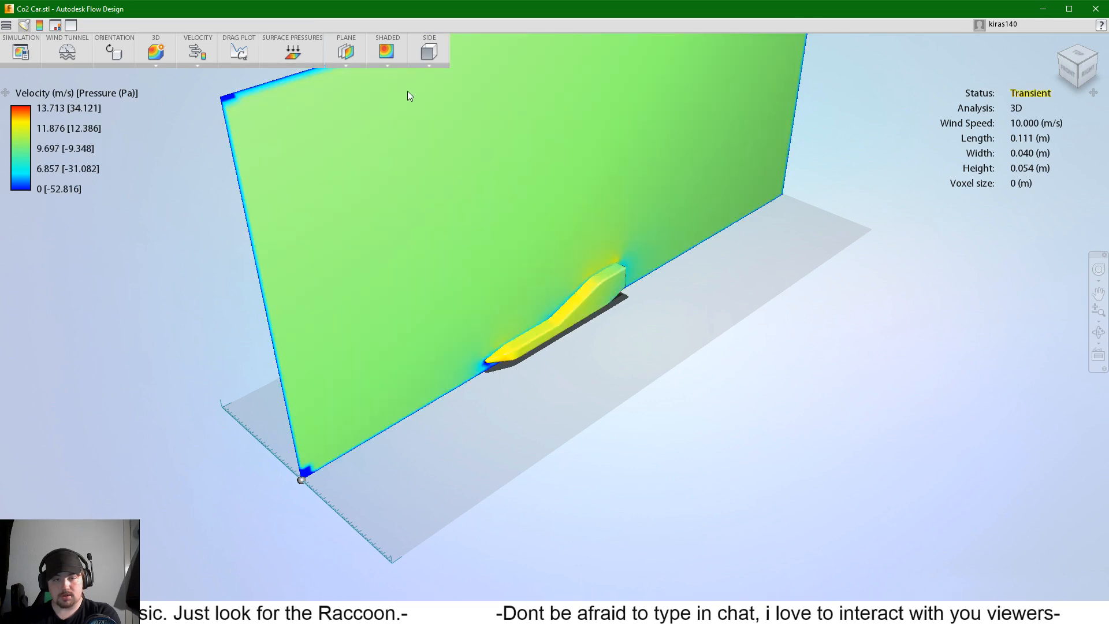
left_click(345, 64)
left_click(352, 93)
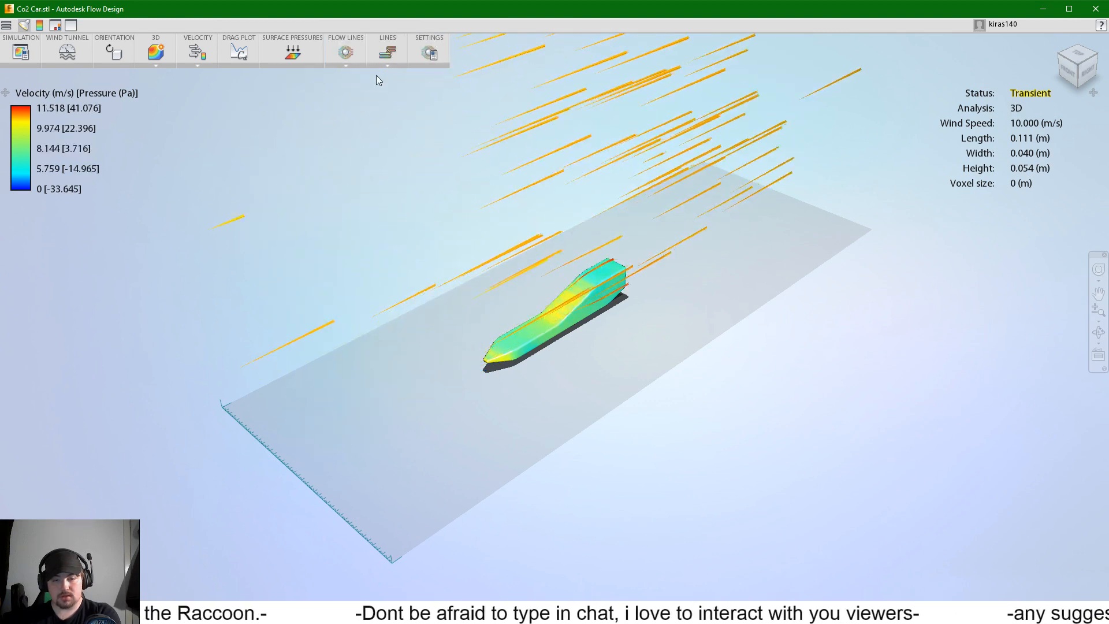
scroll(498, 373, "down", 1)
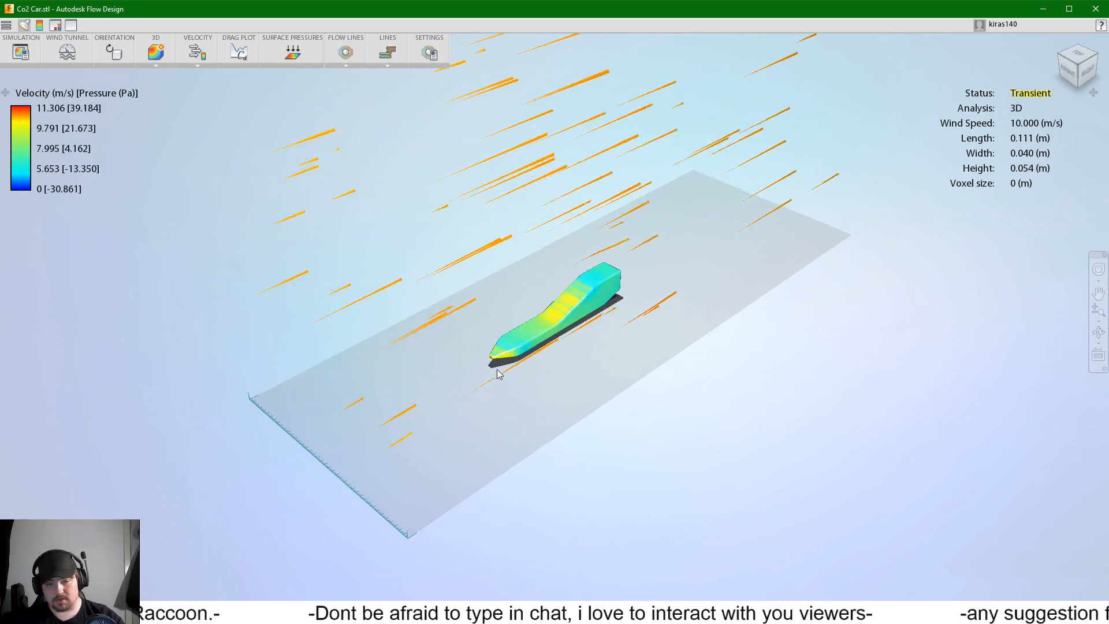
scroll(497, 374, "up", 5)
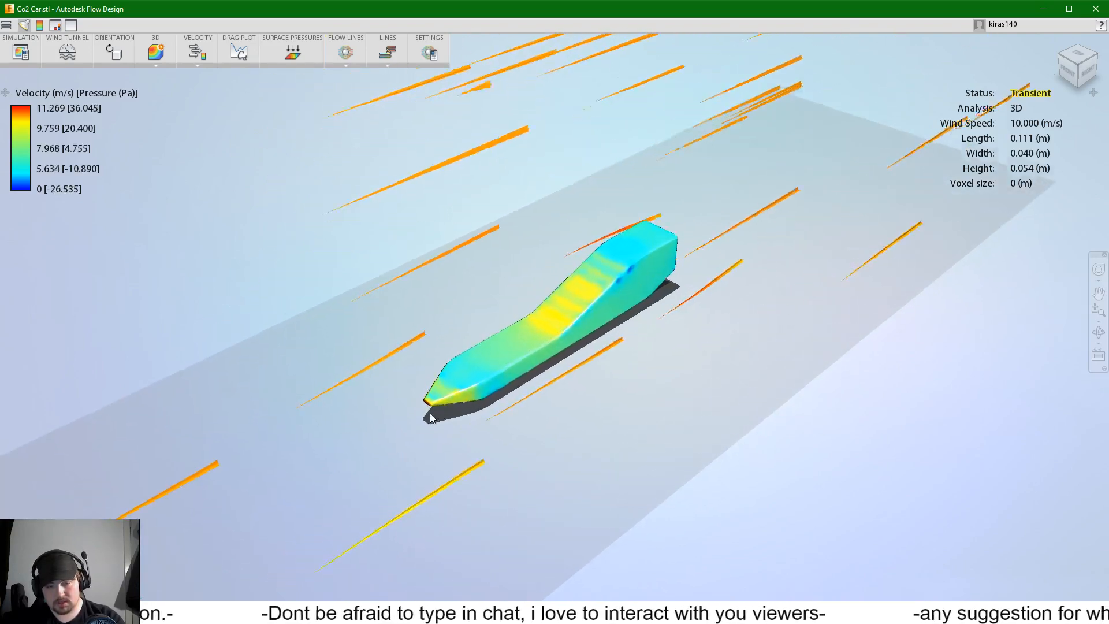
scroll(430, 416, "up", 4)
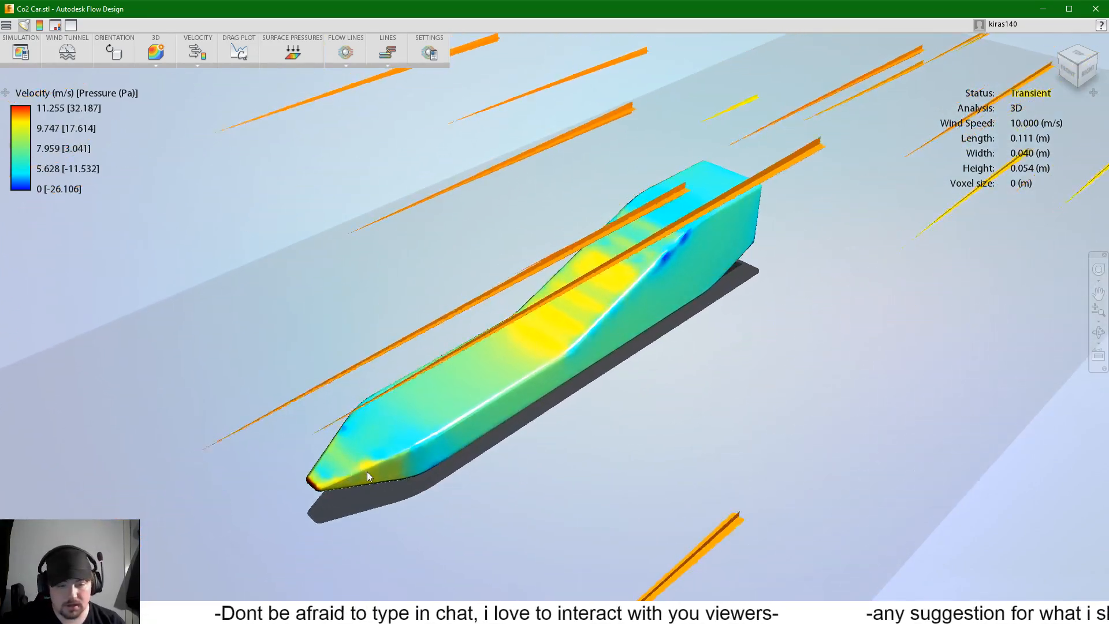
middle_click_drag(366, 471, 391, 445)
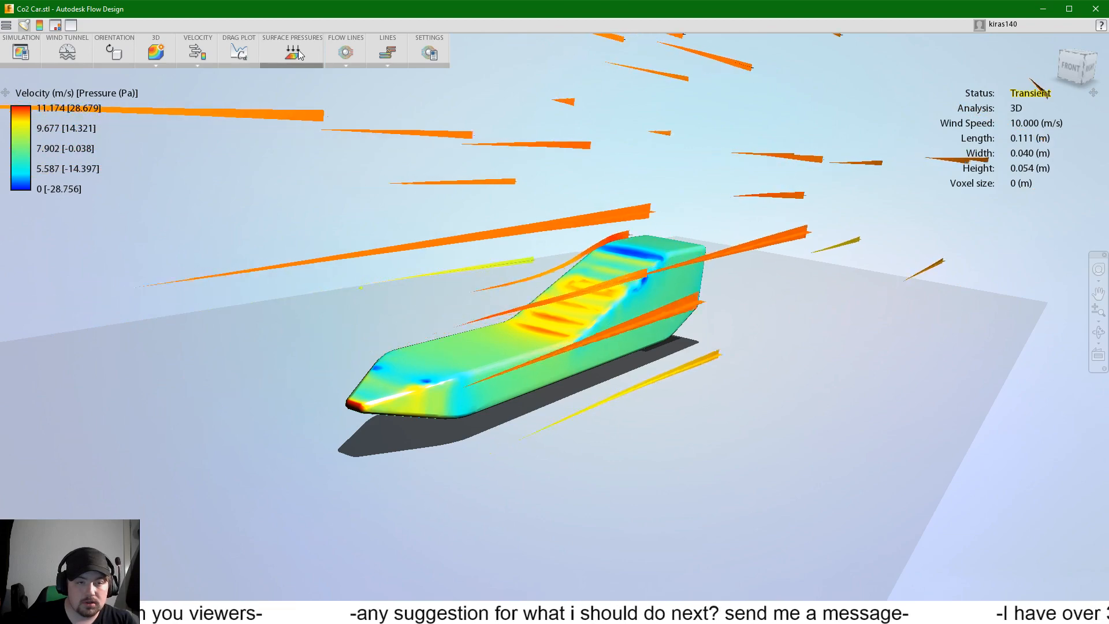
Step: Display the airflow as an isosurface and turn off the surface pressures
left_click(349, 65)
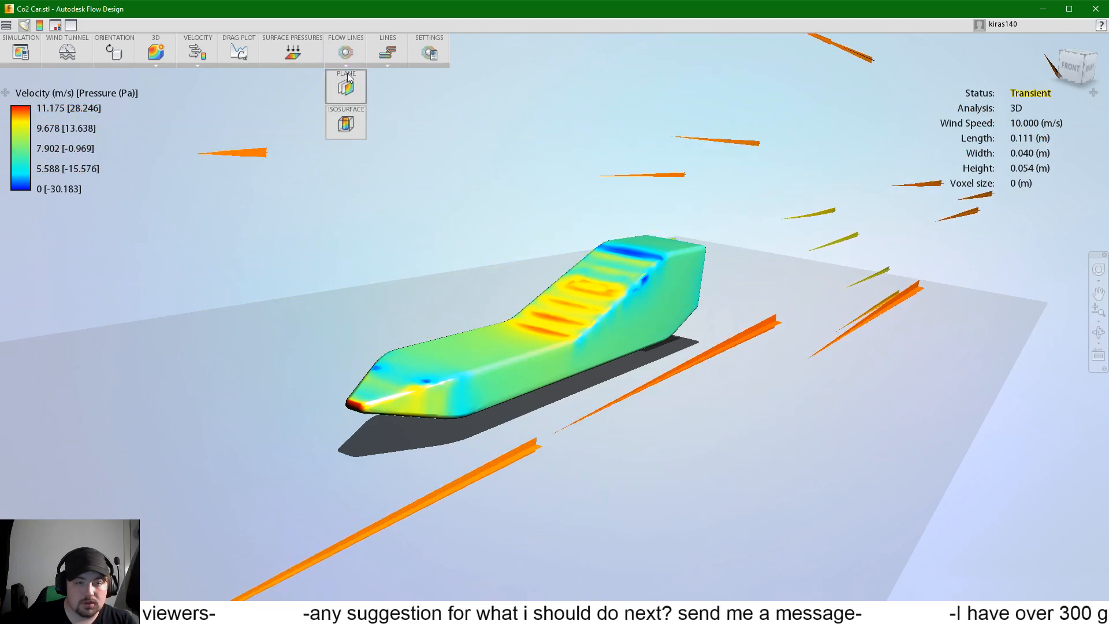
left_click(347, 123)
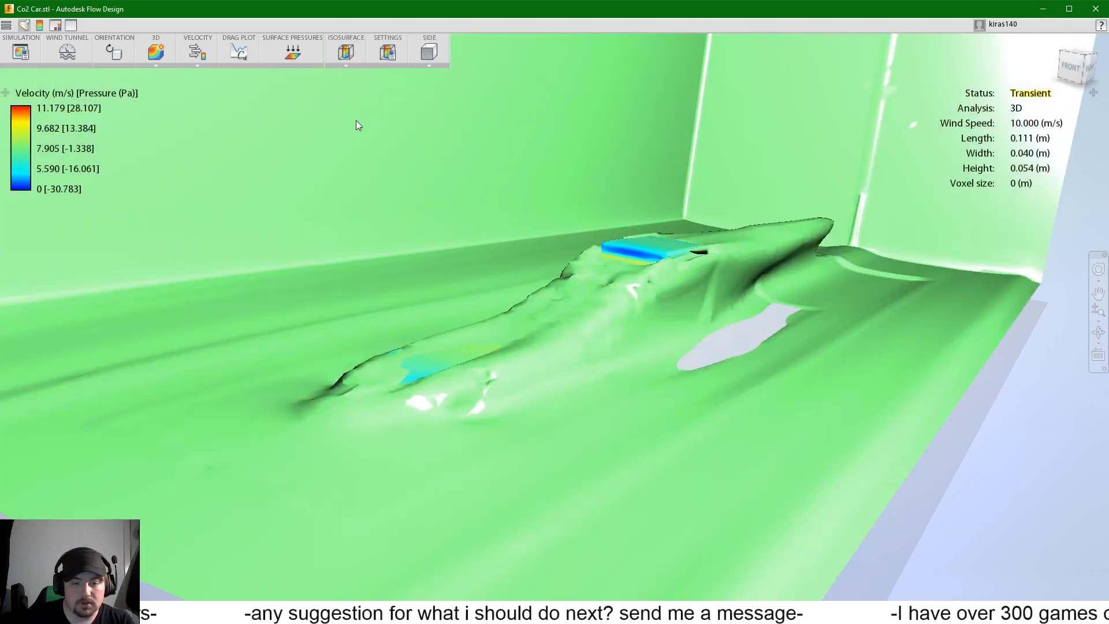
left_click(278, 61)
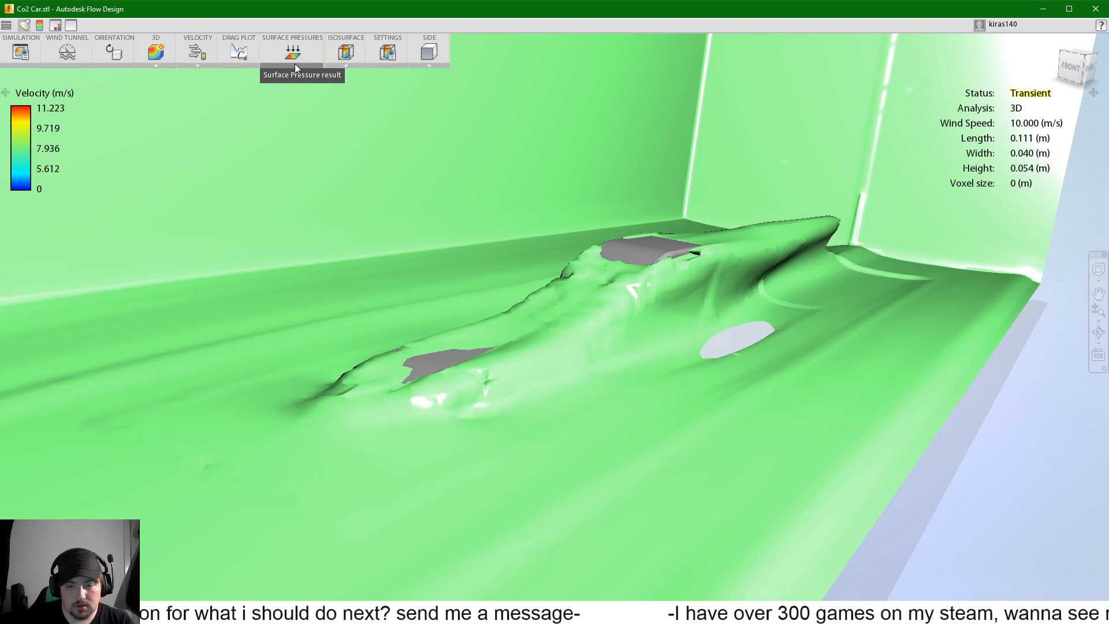
Step: Clip the isosurface from the side of the tunnel inward, removing the side wall and part of the floor towards the car
left_click(1084, 61)
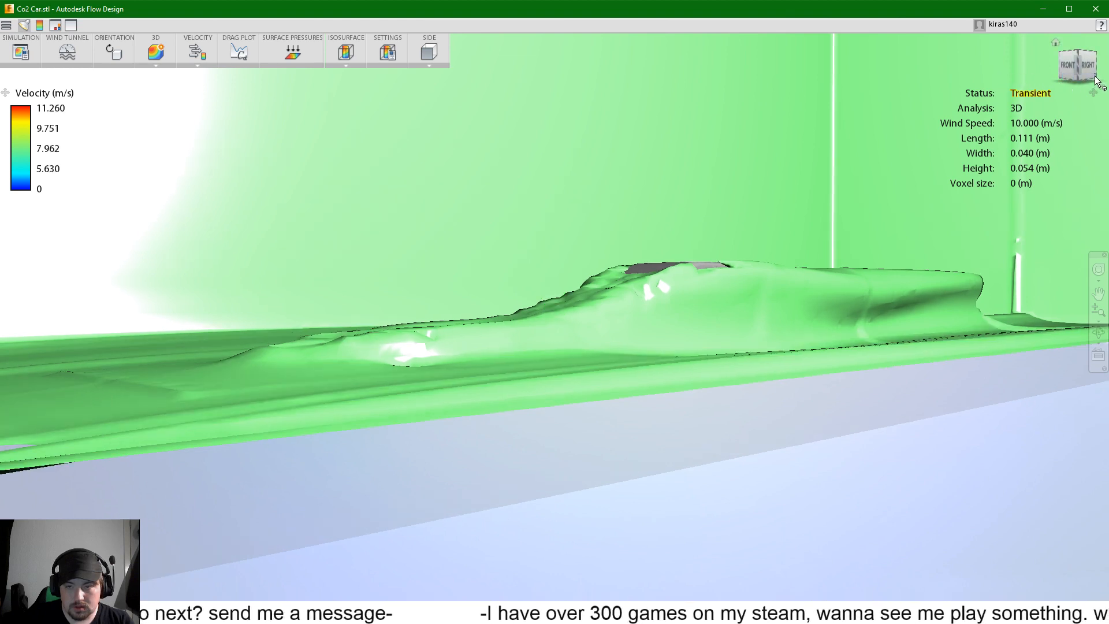
left_click_drag(1075, 52, 1076, 36)
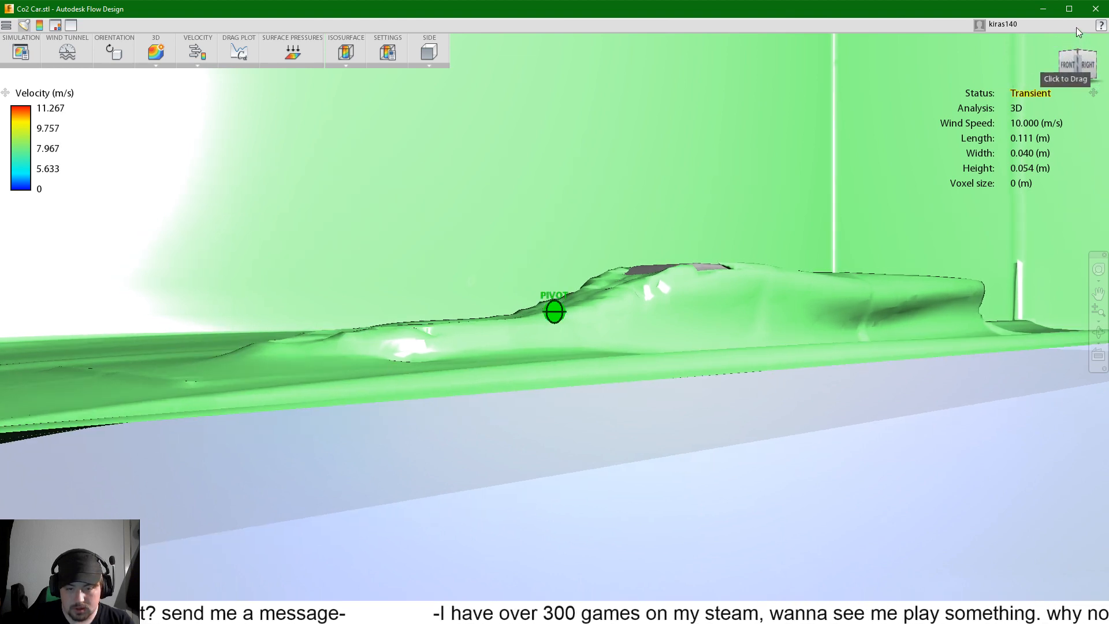
left_click_drag(1075, 79, 1075, 54)
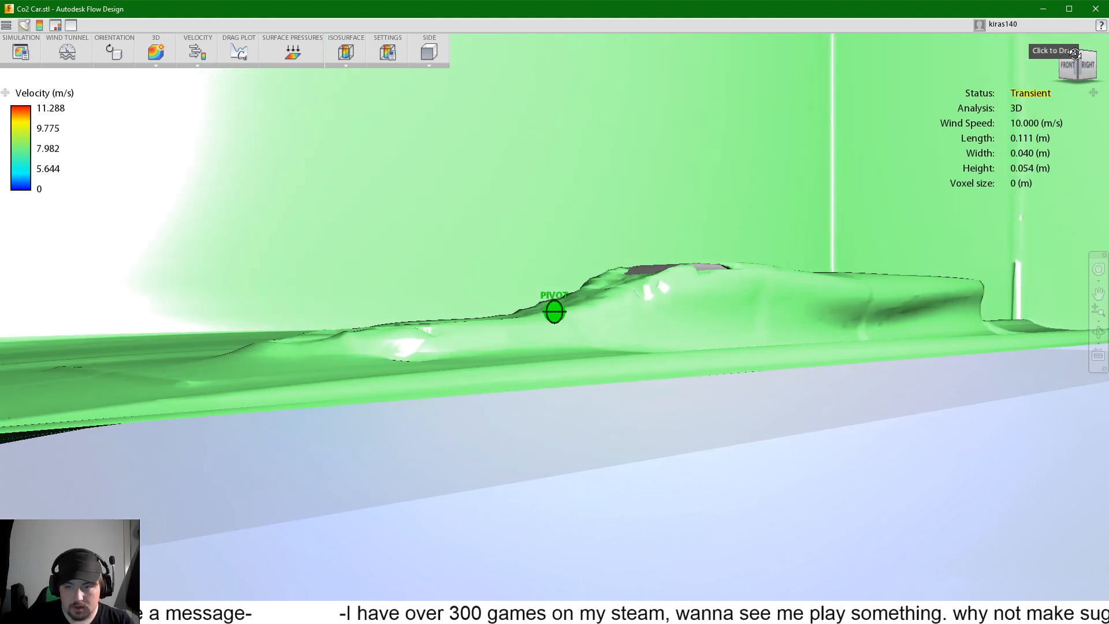
left_click(1076, 54)
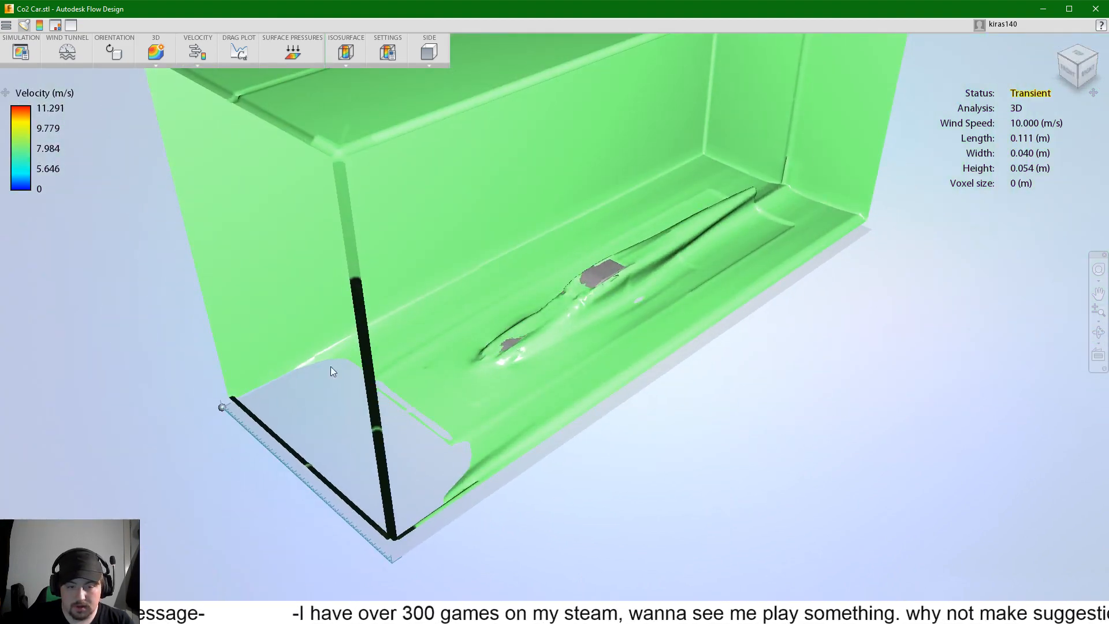
scroll(289, 426, "down", 1)
scroll(318, 429, "up", 6)
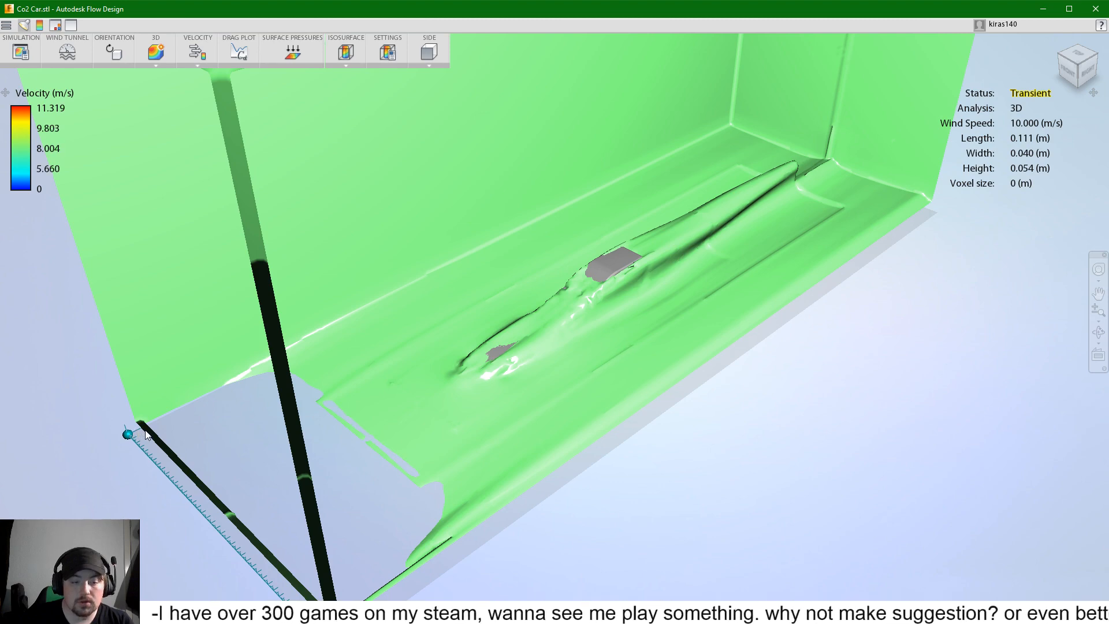
mouse_move(134, 431)
middle_mouse_down()
mouse_move(125, 451)
mouse_move(119, 426)
middle_mouse_up()
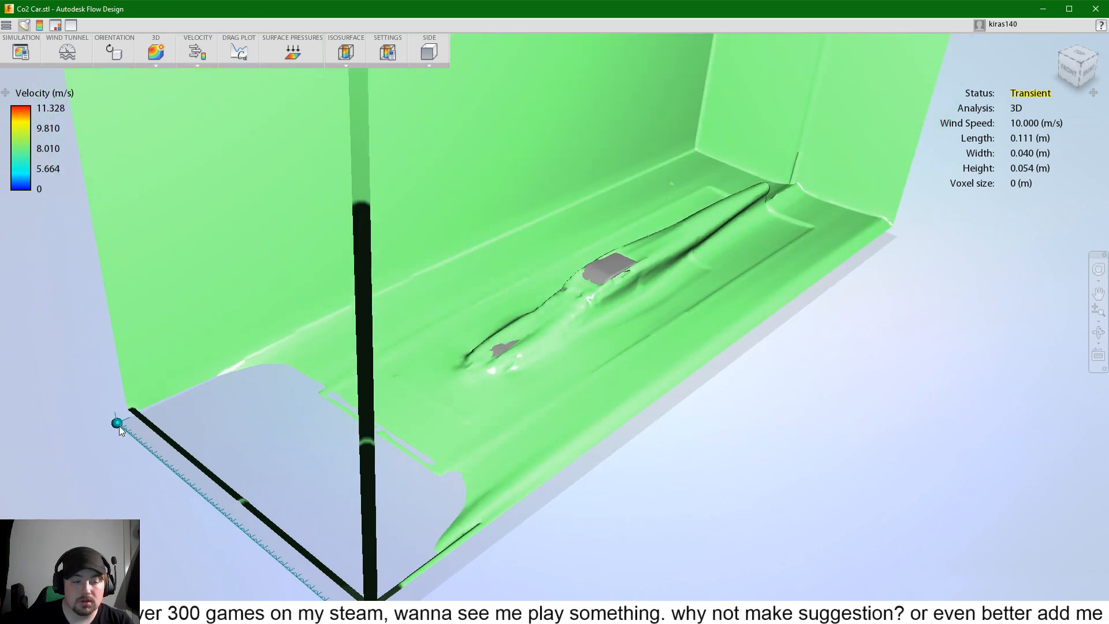
left_click_drag(119, 427, 166, 455)
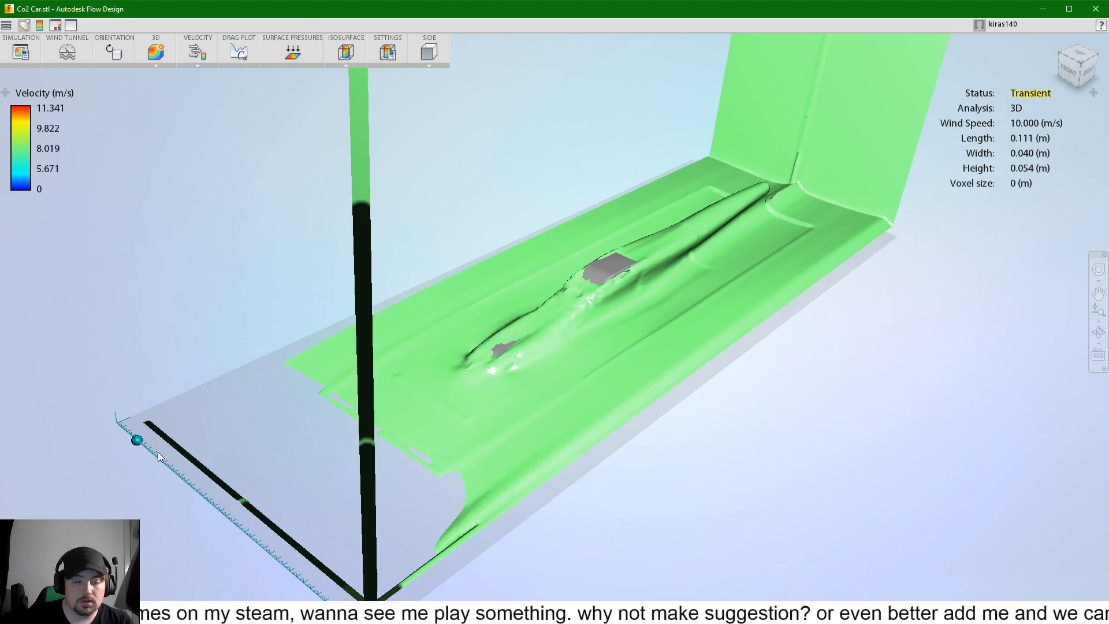
left_click_drag(136, 440, 180, 476)
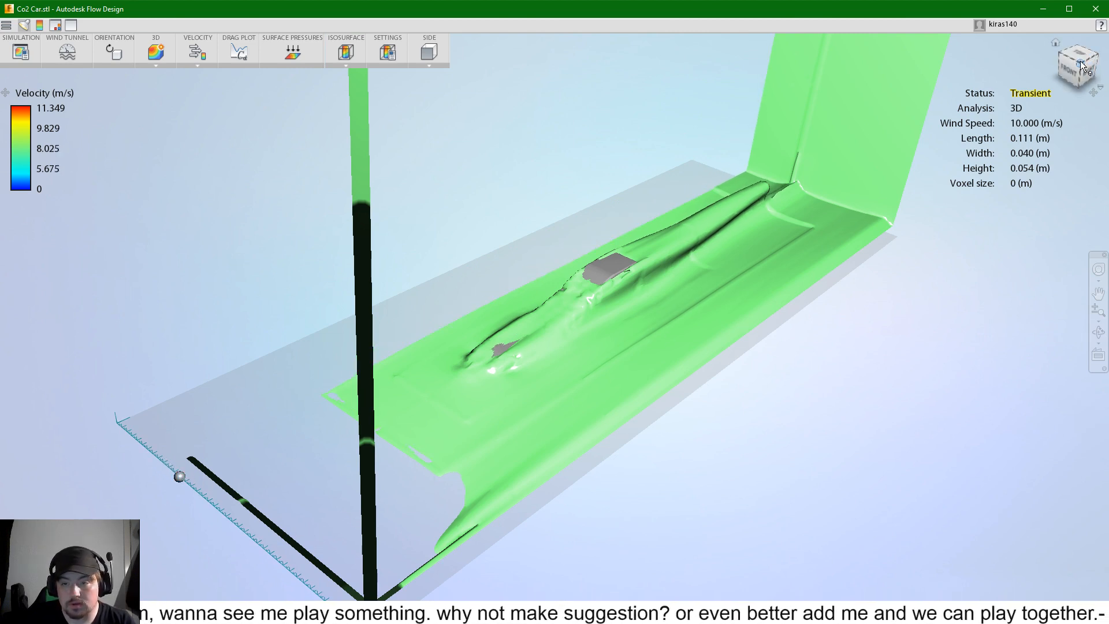
Step: Sweep the isosurface clip across the tunnel's width and set it between the car and the far side
left_click_drag(1084, 52, 1080, 68)
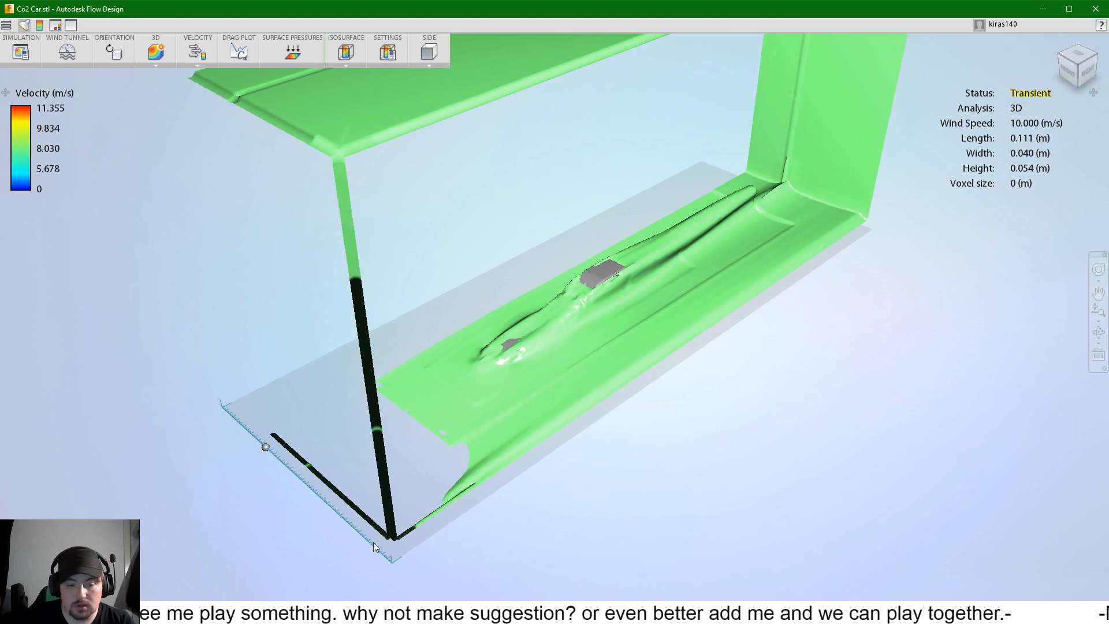
left_click(390, 560)
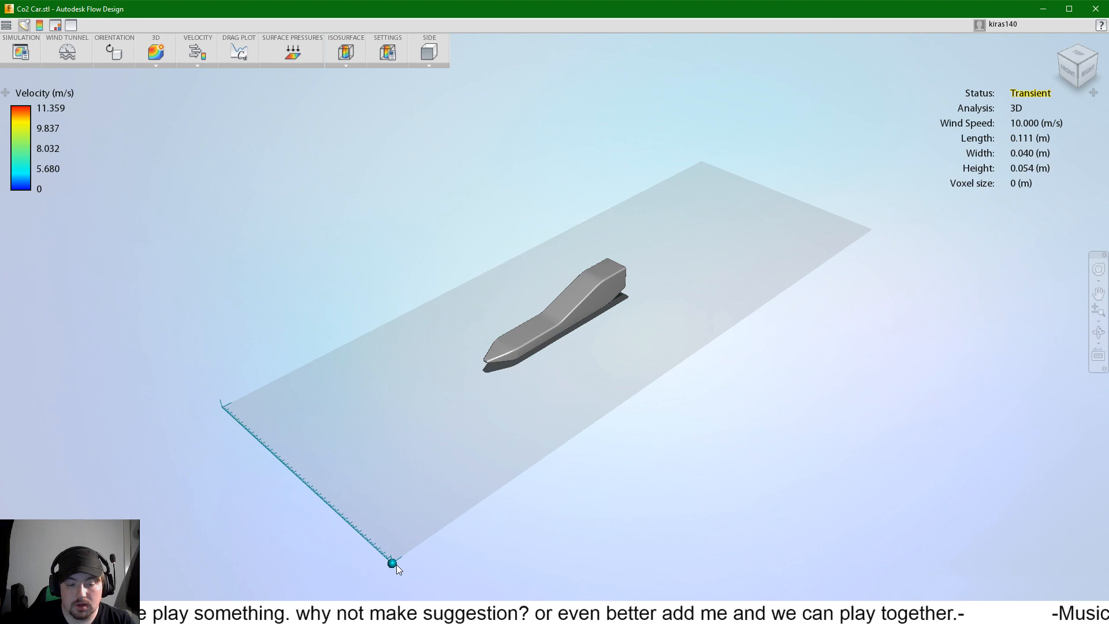
left_click(348, 519)
left_click_drag(334, 508, 305, 488)
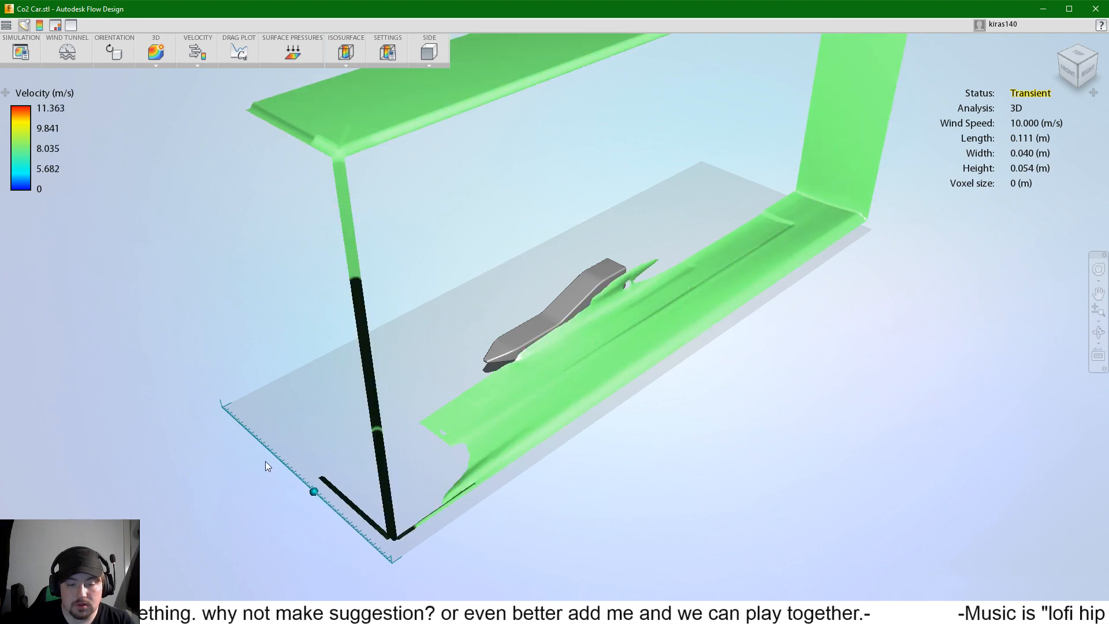
left_click(252, 440)
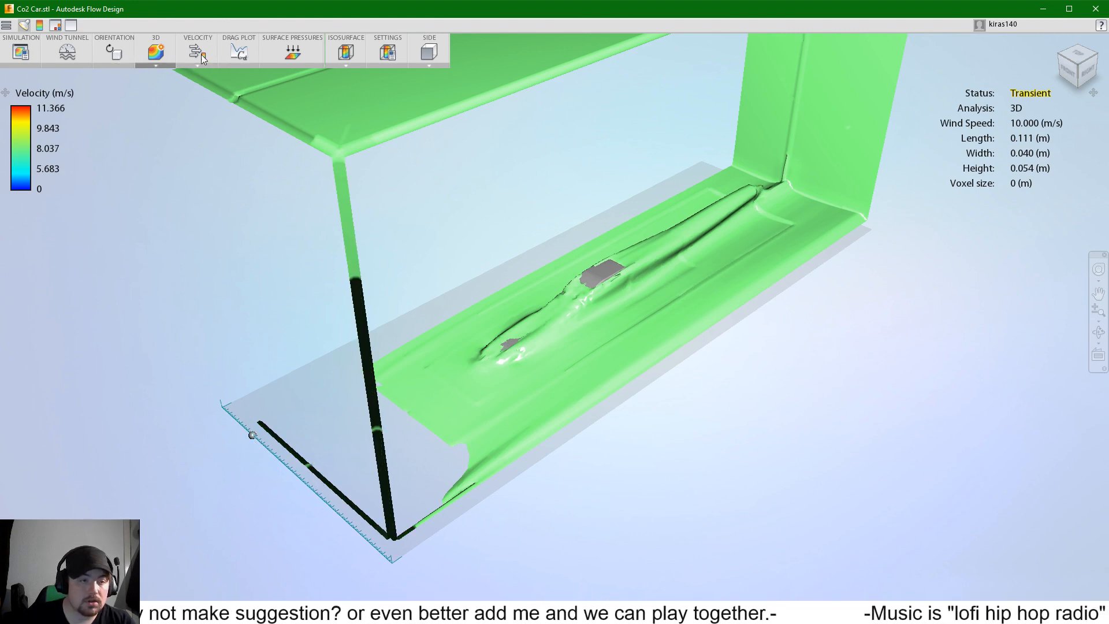
Step: Turn on the surface pressures, and switch the airflow display through flow lines to a velocity plane
left_click(63, 57)
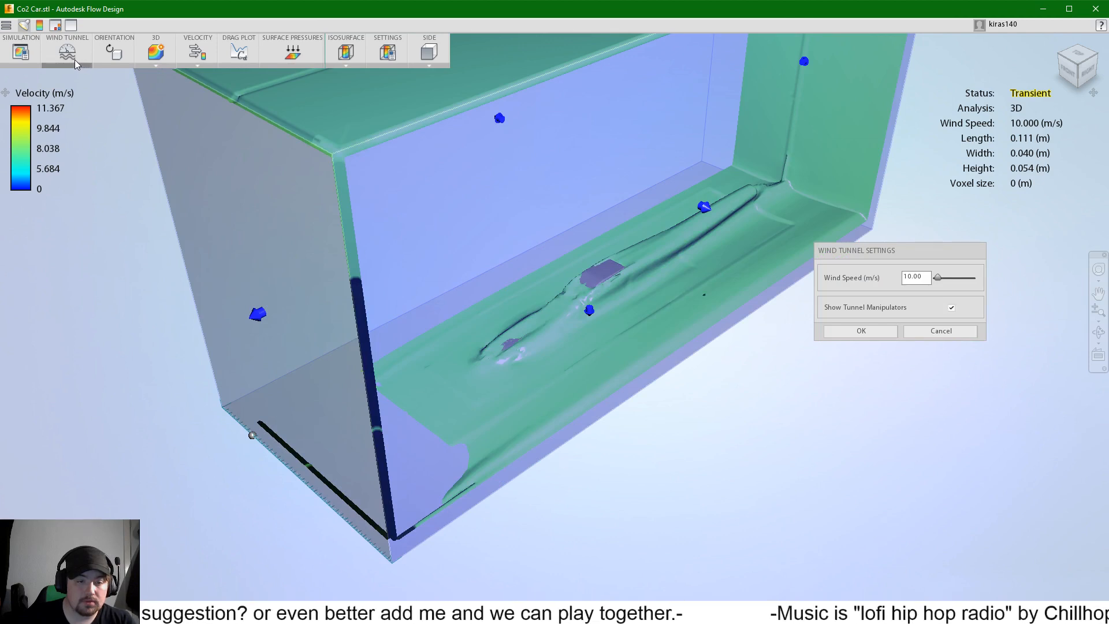
left_click(303, 50)
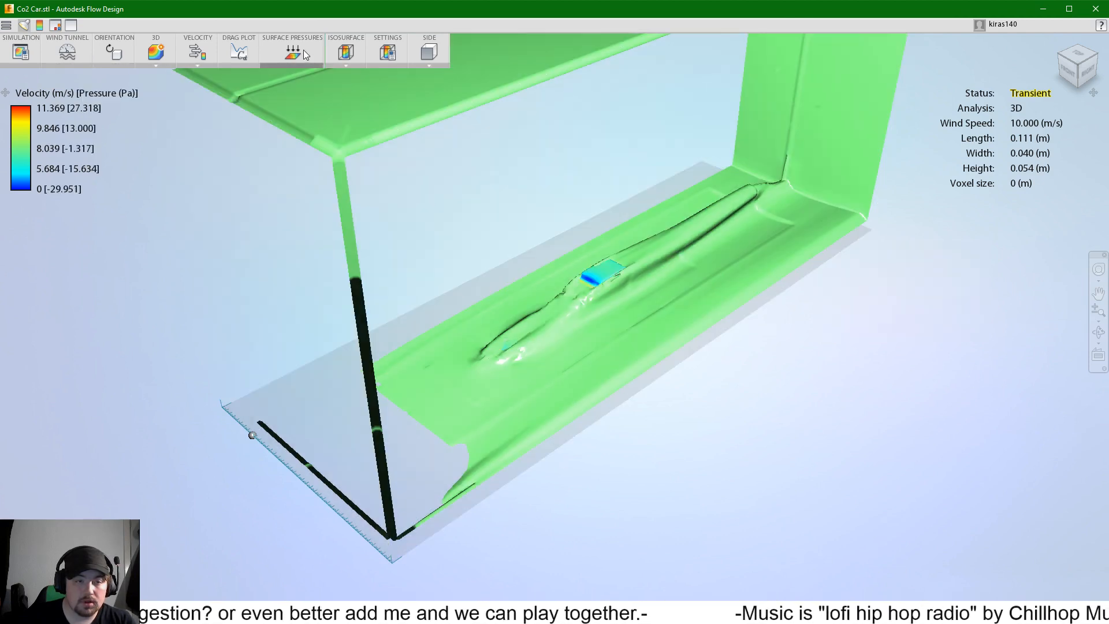
left_click(352, 56)
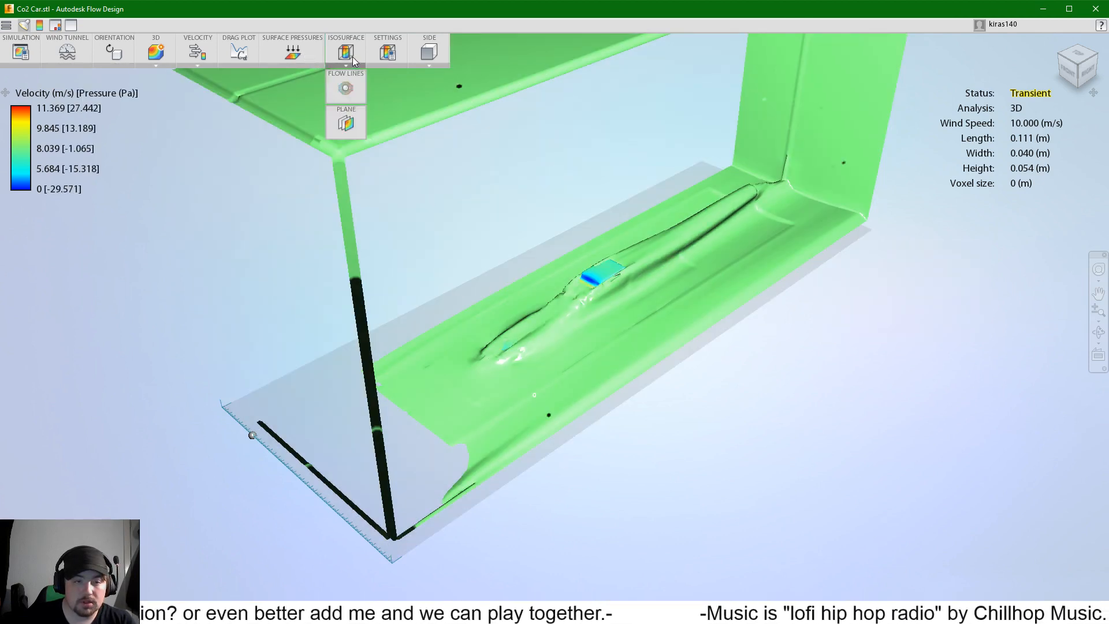
left_click(350, 91)
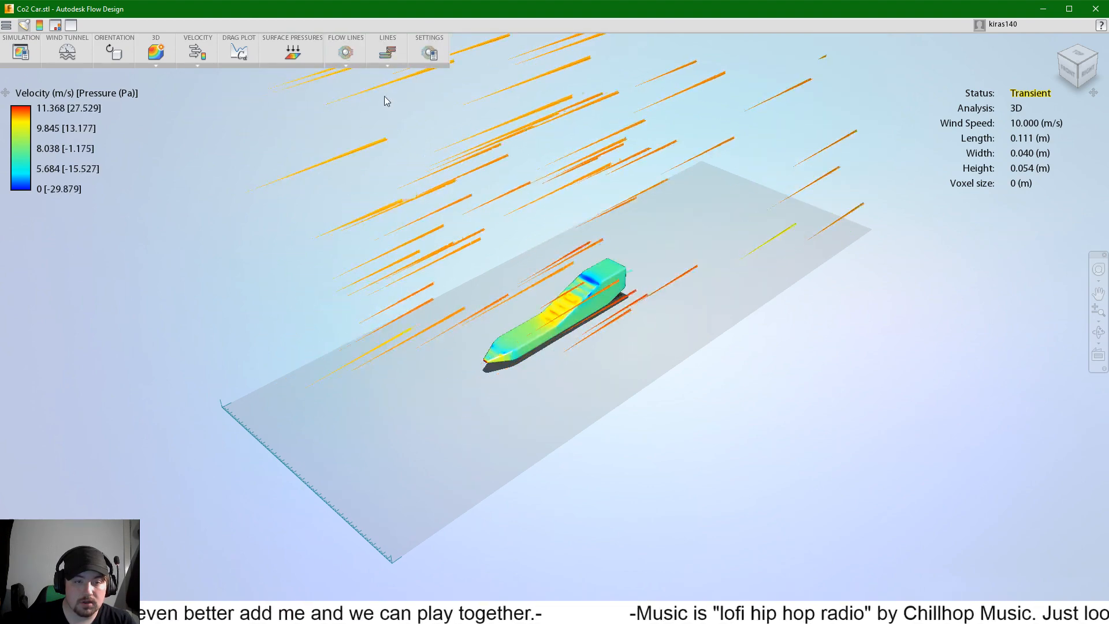
left_click(350, 127)
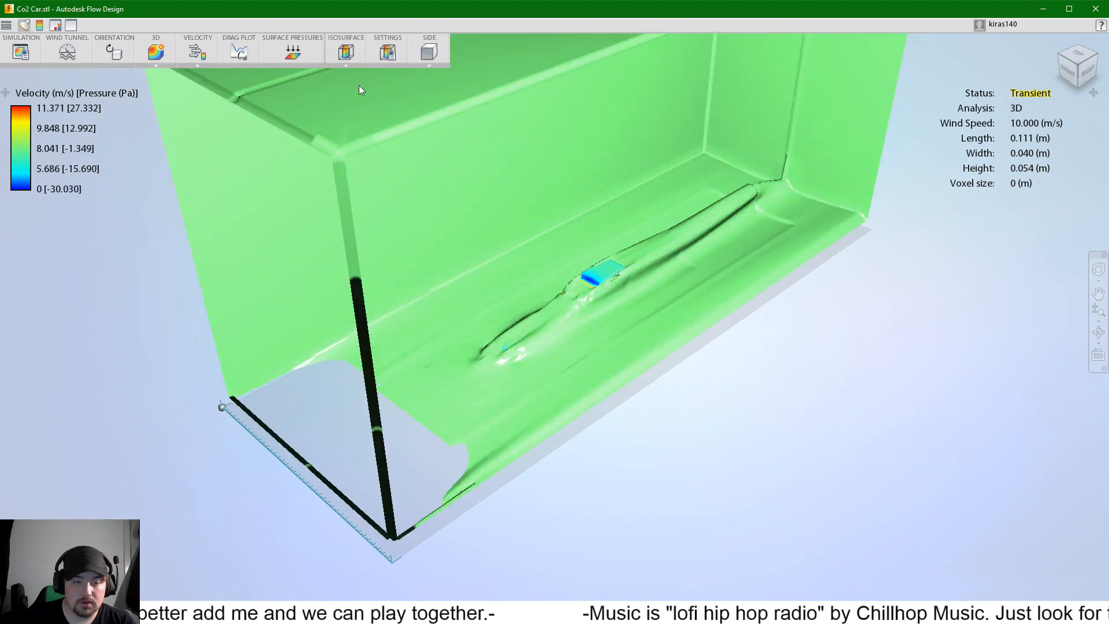
left_click(352, 43)
left_click(348, 123)
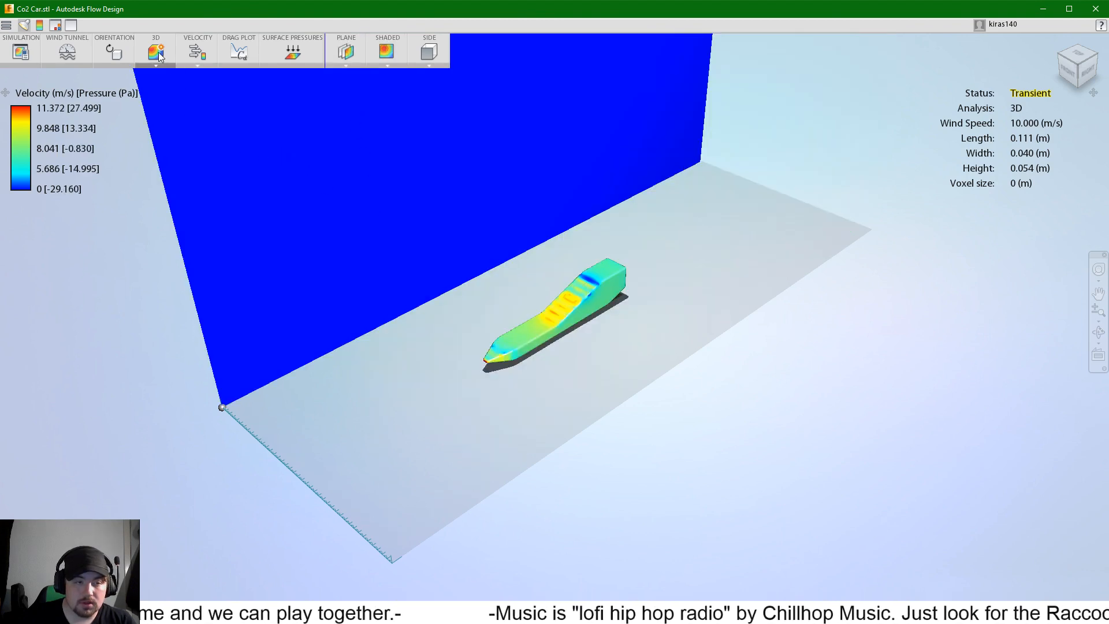
Step: Narrow the wind tunnel to a width of 0.039 m and move the velocity plane inward to the car's far side
left_click(74, 53)
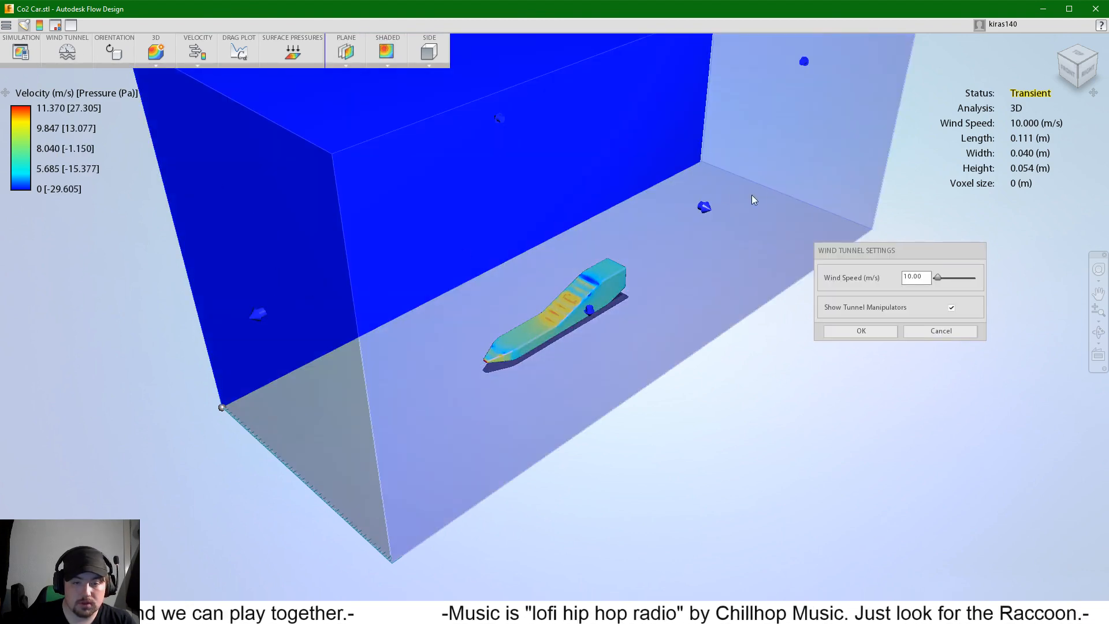
mouse_move(706, 209)
left_mouse_down()
mouse_move(734, 223)
mouse_move(695, 208)
left_mouse_up()
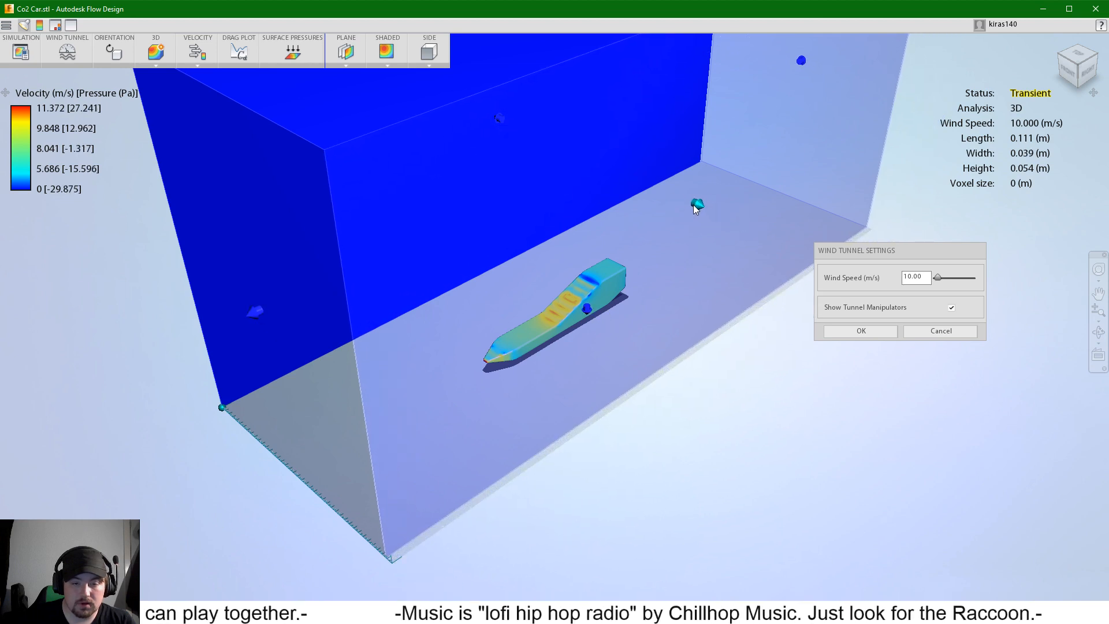
left_click_drag(223, 407, 341, 477)
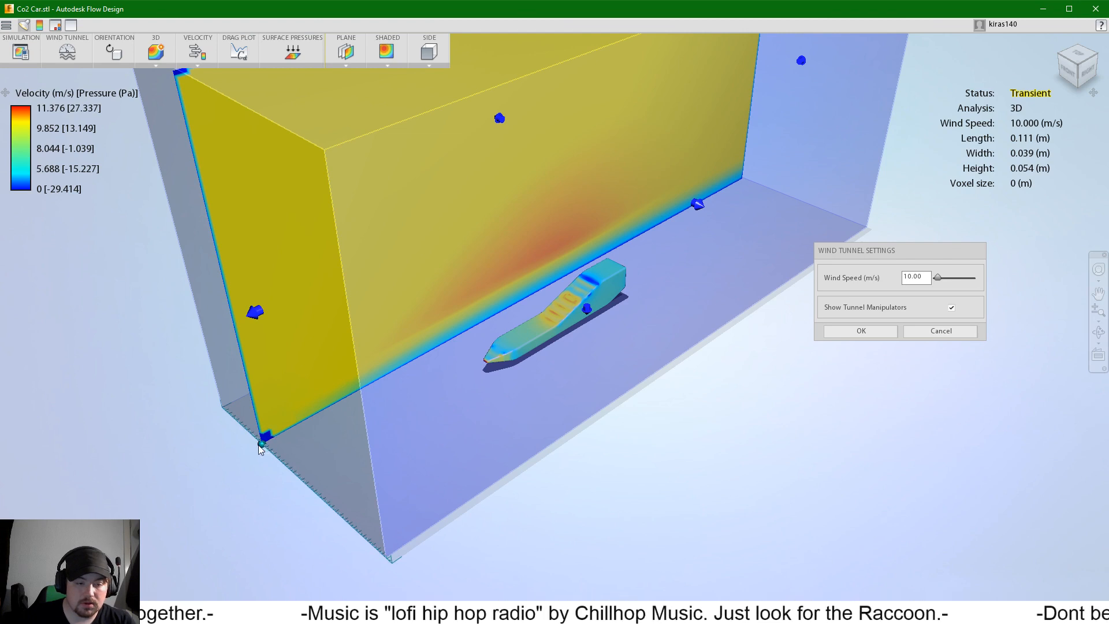
left_click_drag(260, 444, 297, 459)
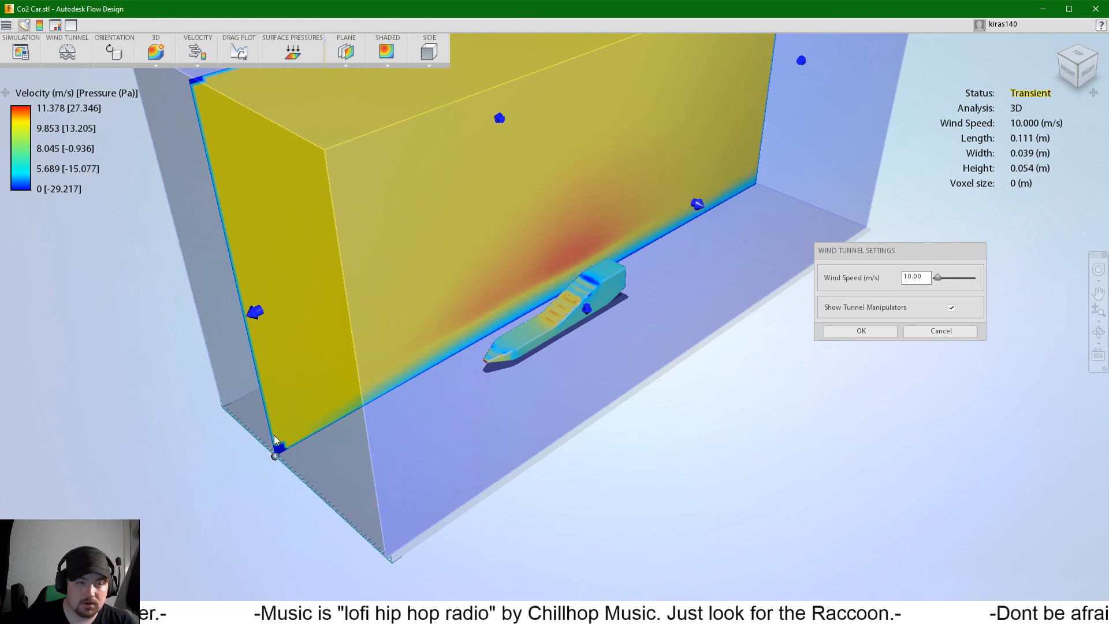
Step: Switch the analysis to 2D and move the velocity plane to the middle of the car
left_click(156, 65)
left_click(162, 81)
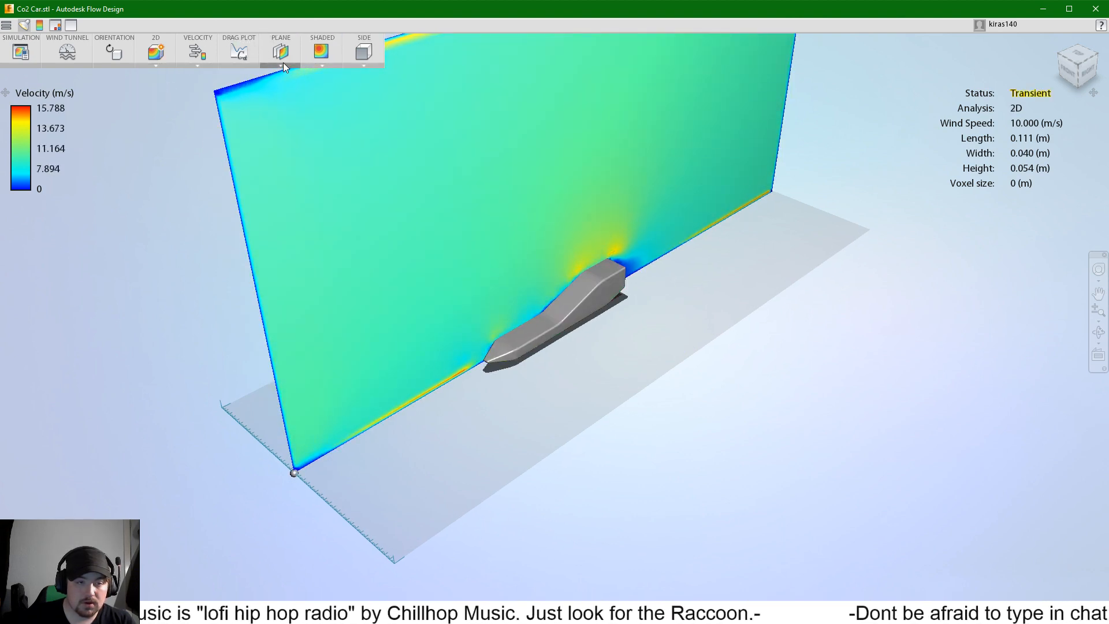
left_click(283, 64)
mouse_move(294, 472)
left_mouse_down()
mouse_move(307, 484)
mouse_move(300, 478)
left_mouse_up()
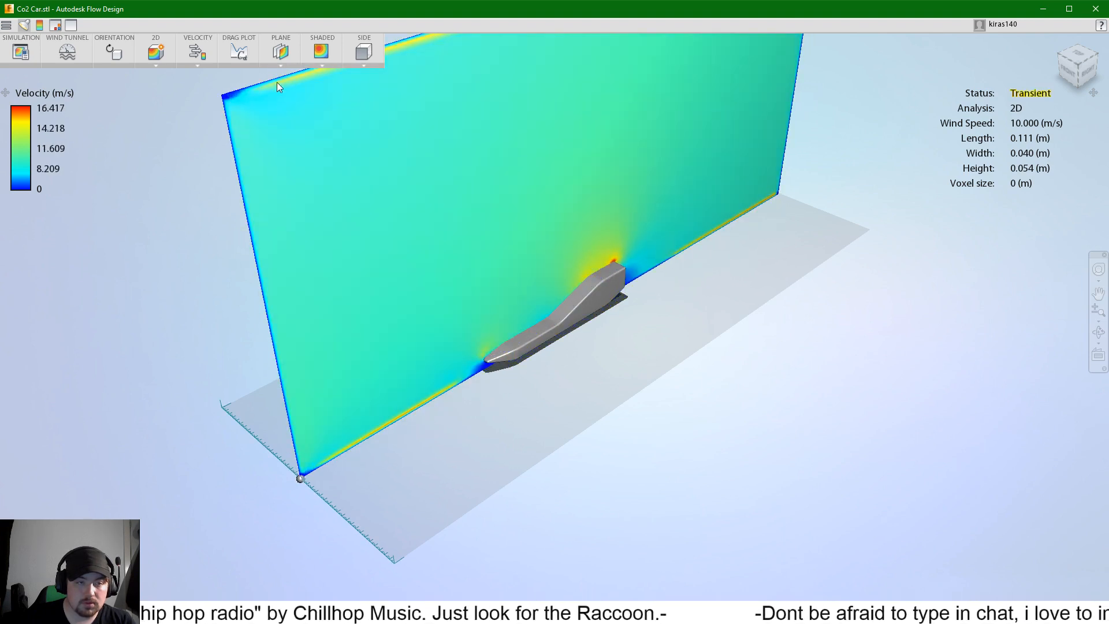
Step: Display the 2D airflow as flow lines and view the car at floor level
left_click(290, 64)
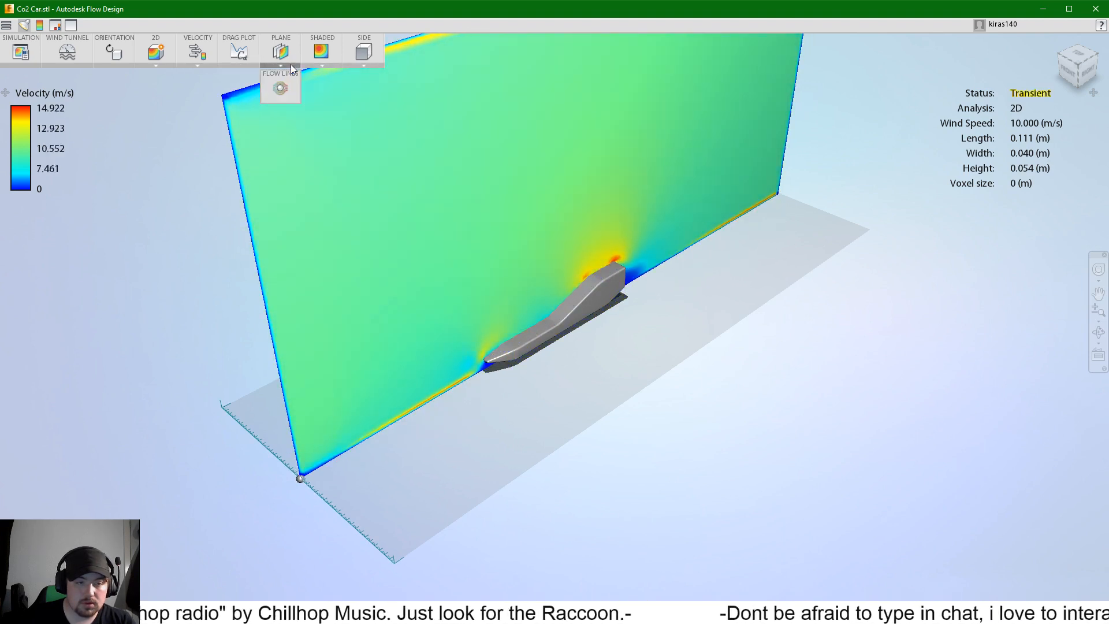
left_click(283, 97)
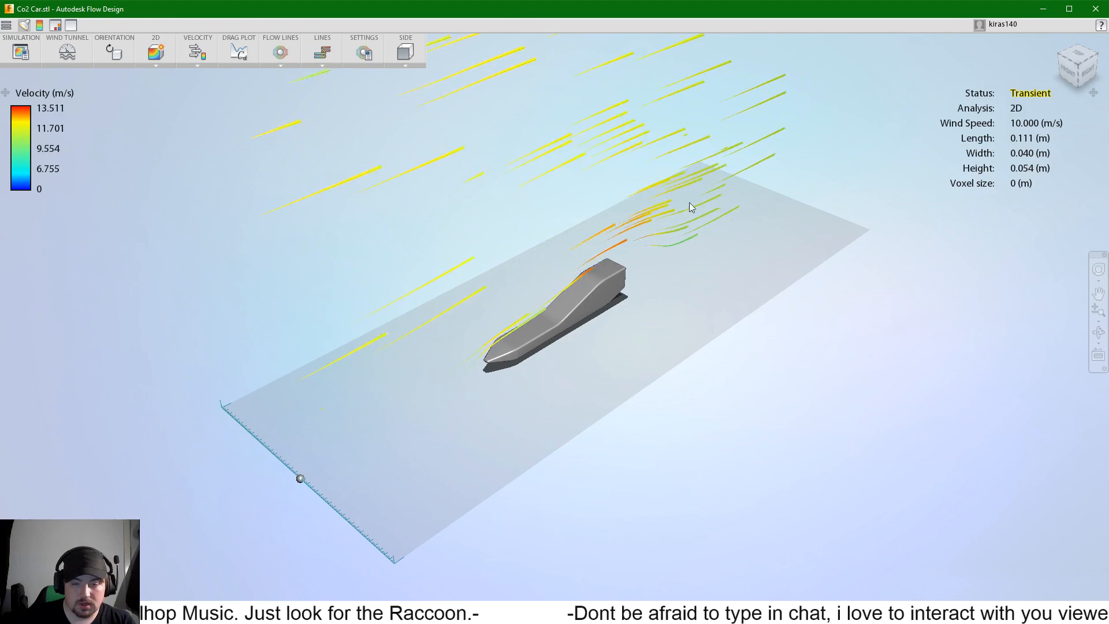
left_click(1081, 82)
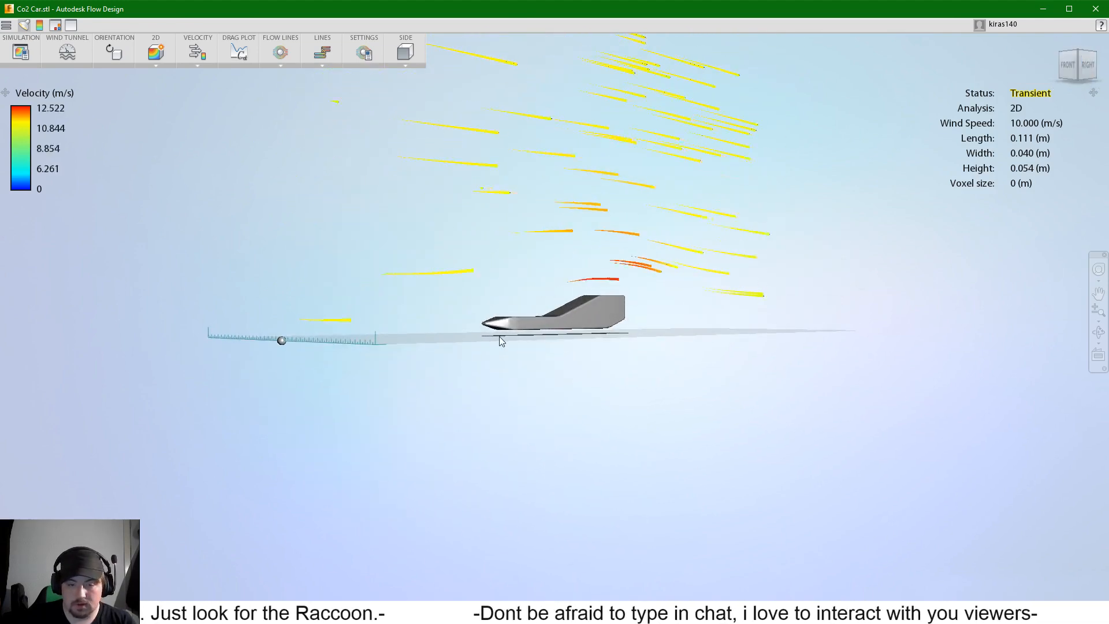
Step: Try rotating the car model to a Z angle of 10 degrees, and reset the angle to 0
left_click(106, 44)
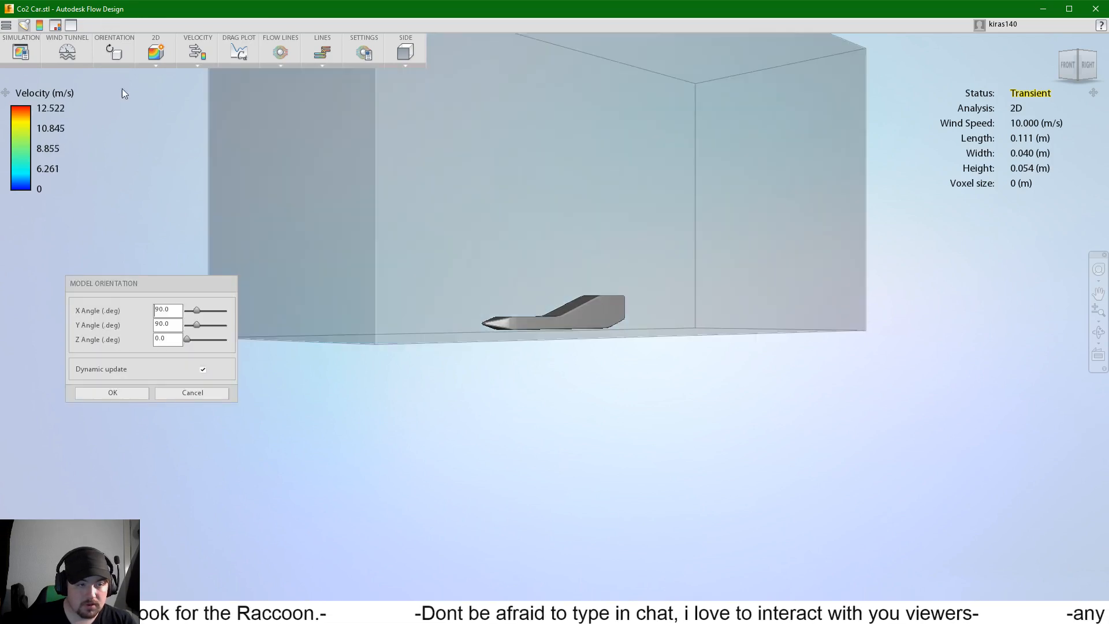
left_click(158, 340)
type("10")
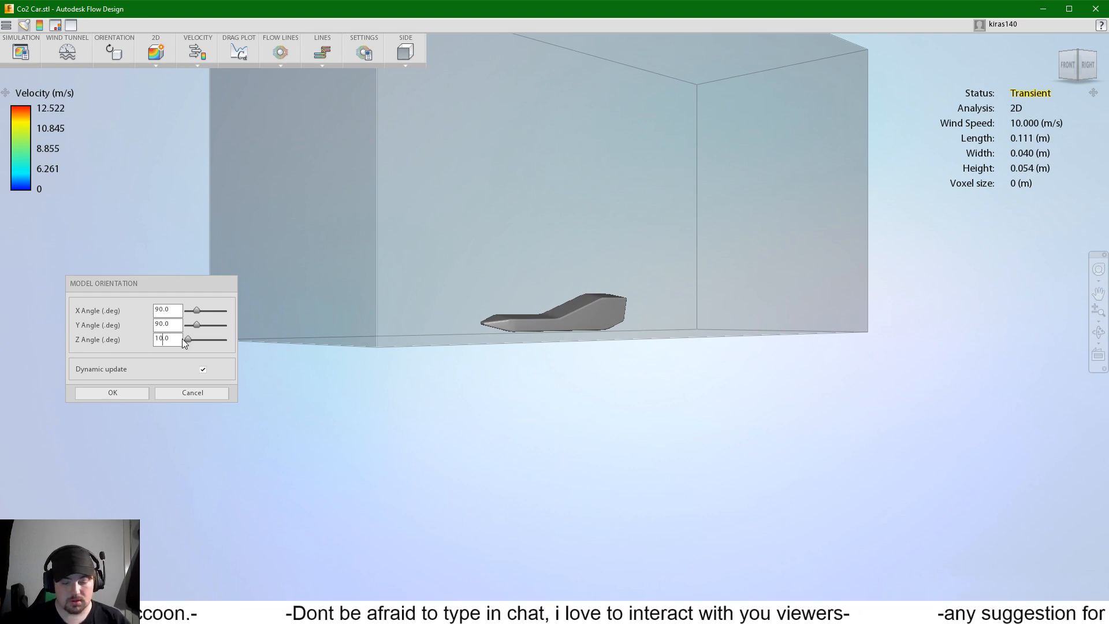
key("BackSpace")
key("BackSpace")
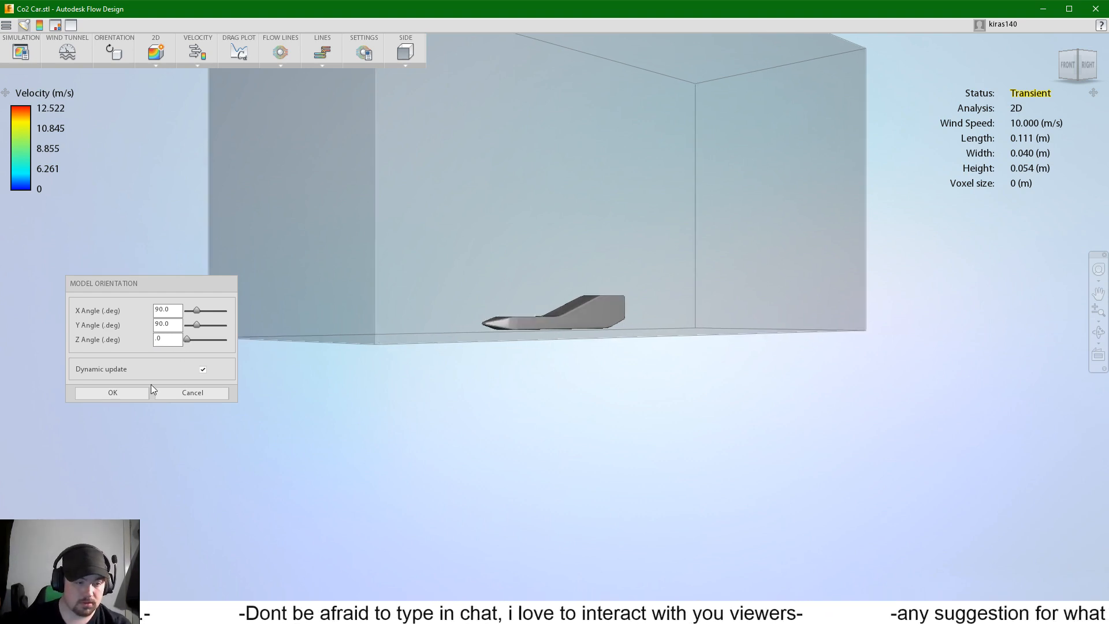
left_click(121, 390)
middle_click_drag(587, 309, 586, 347, "shift")
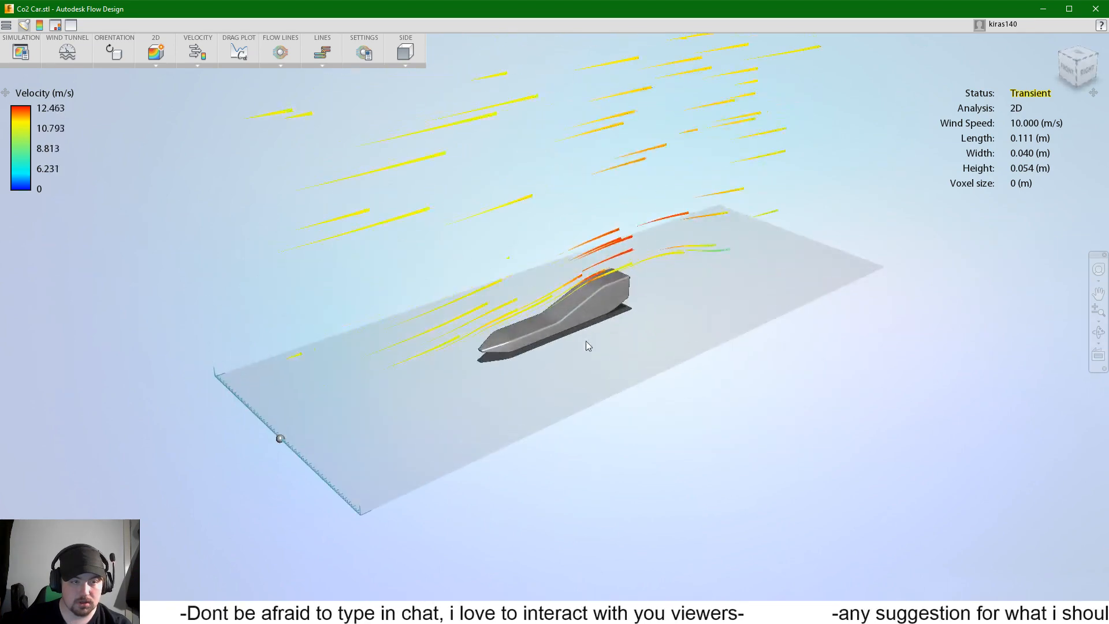
left_click(116, 53)
mouse_move(580, 303)
middle_mouse_down("shift")
mouse_move(575, 259)
mouse_move(569, 303)
middle_mouse_up("shift")
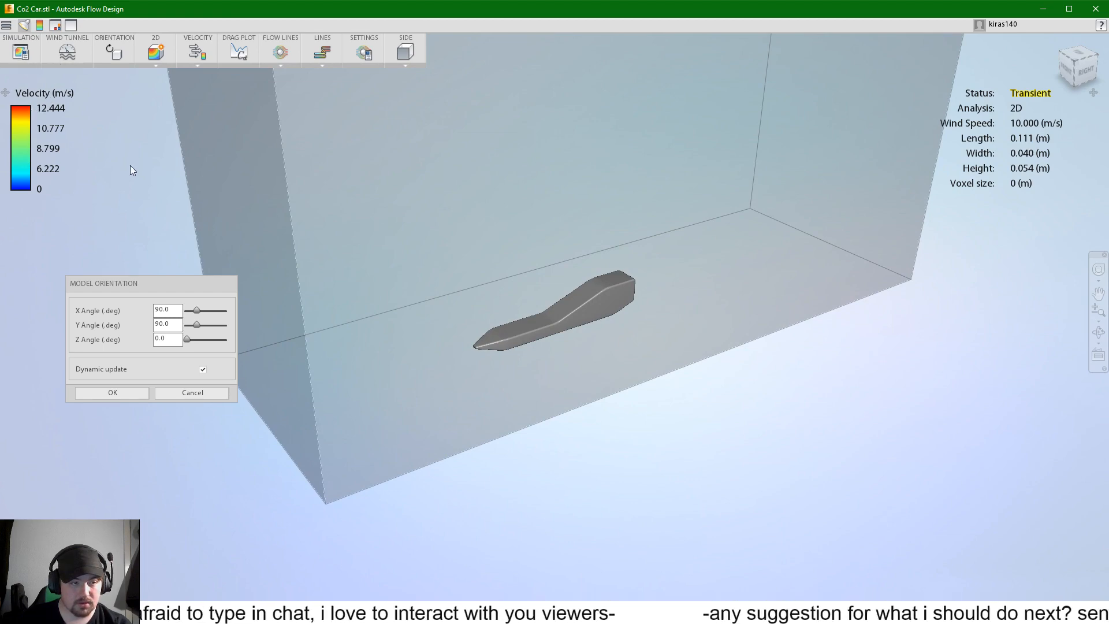
left_click(174, 389)
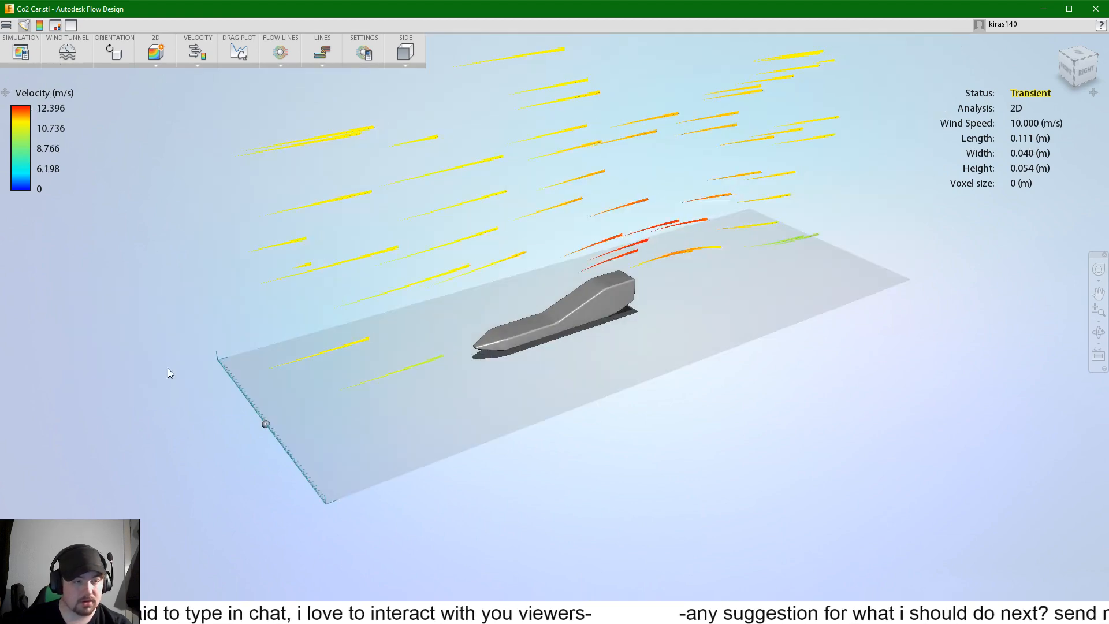
Step: Give the flow lines darker shading, and check the colour schemes, file options and flow line settings
left_click(56, 26)
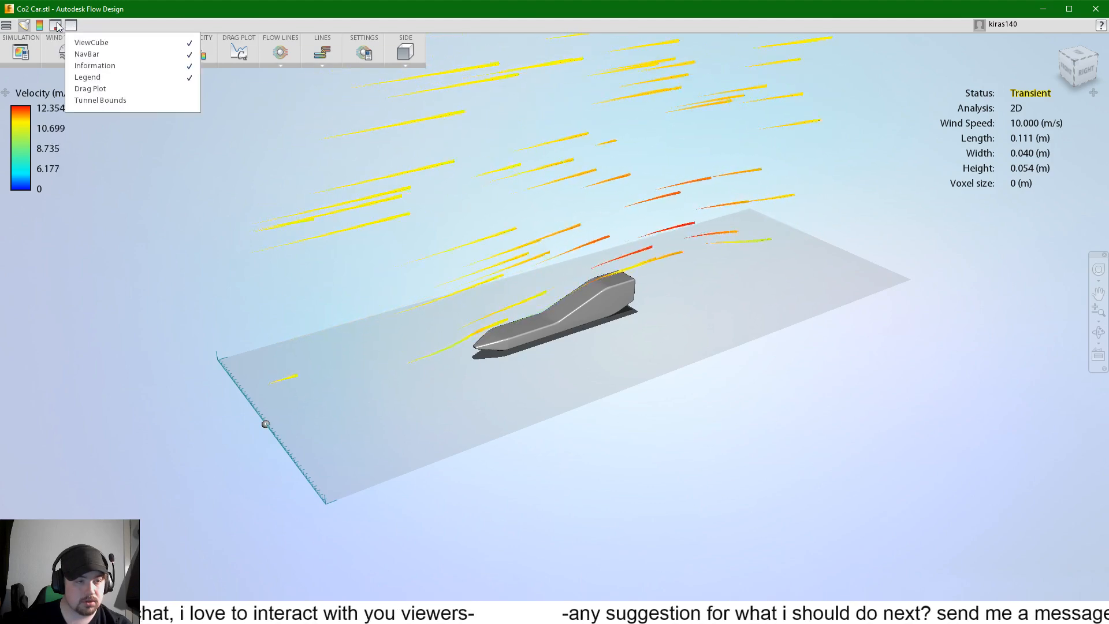
left_click(24, 26)
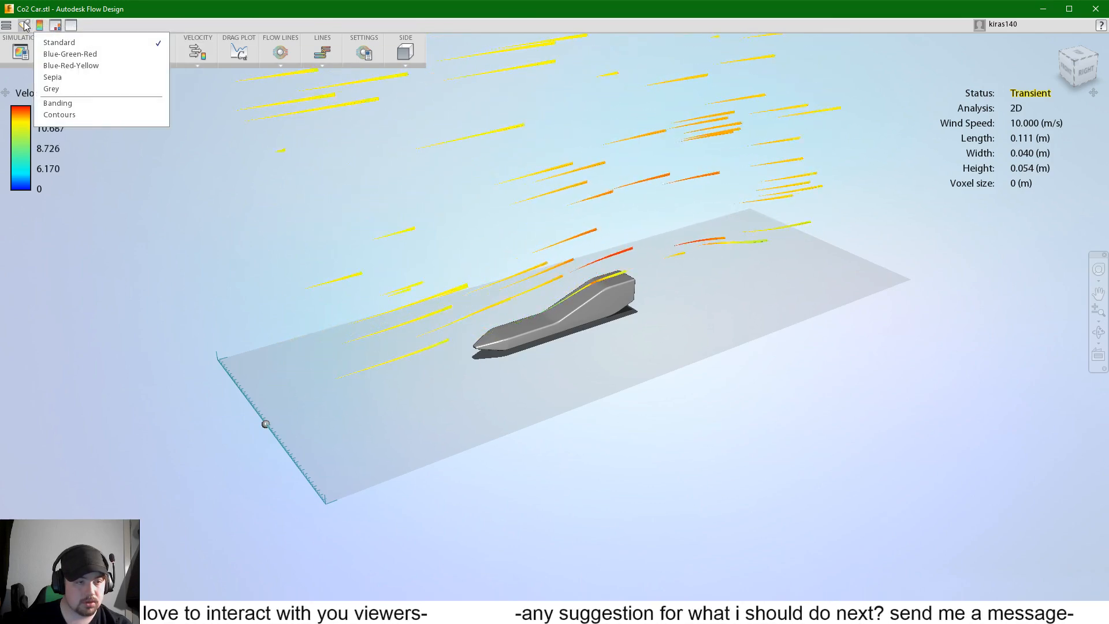
left_click(23, 24)
left_click(4, 27)
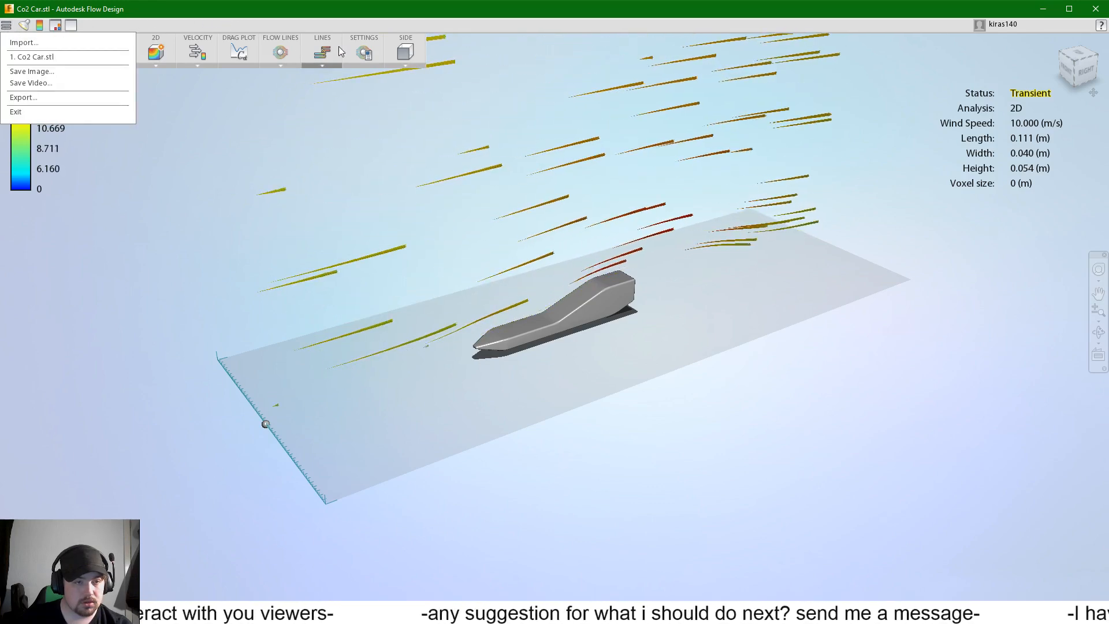
left_click(364, 61)
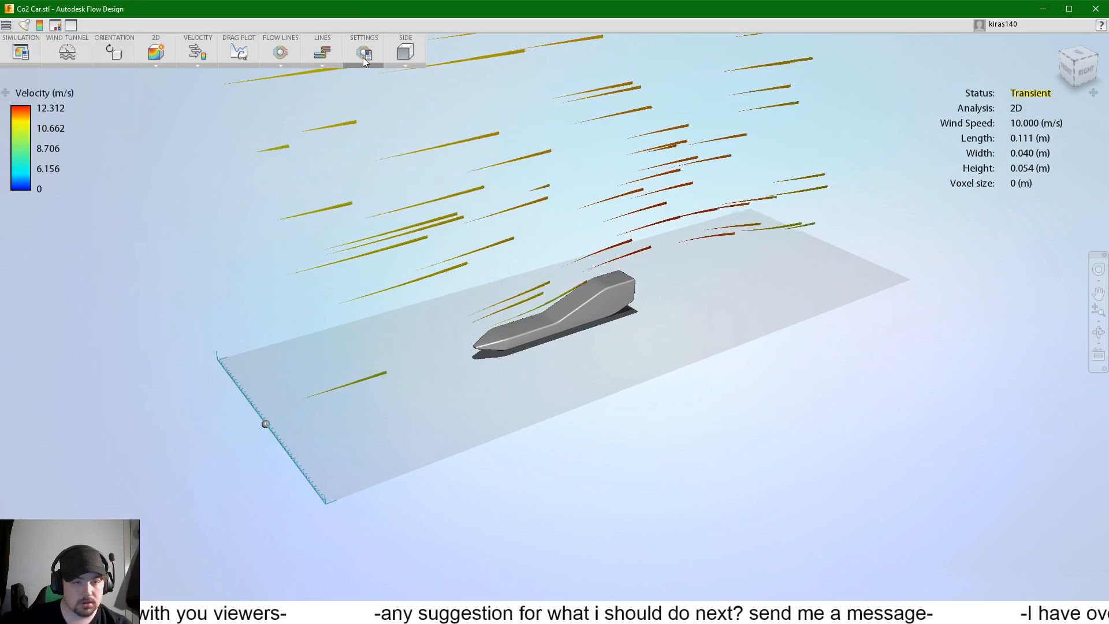
left_click(364, 60)
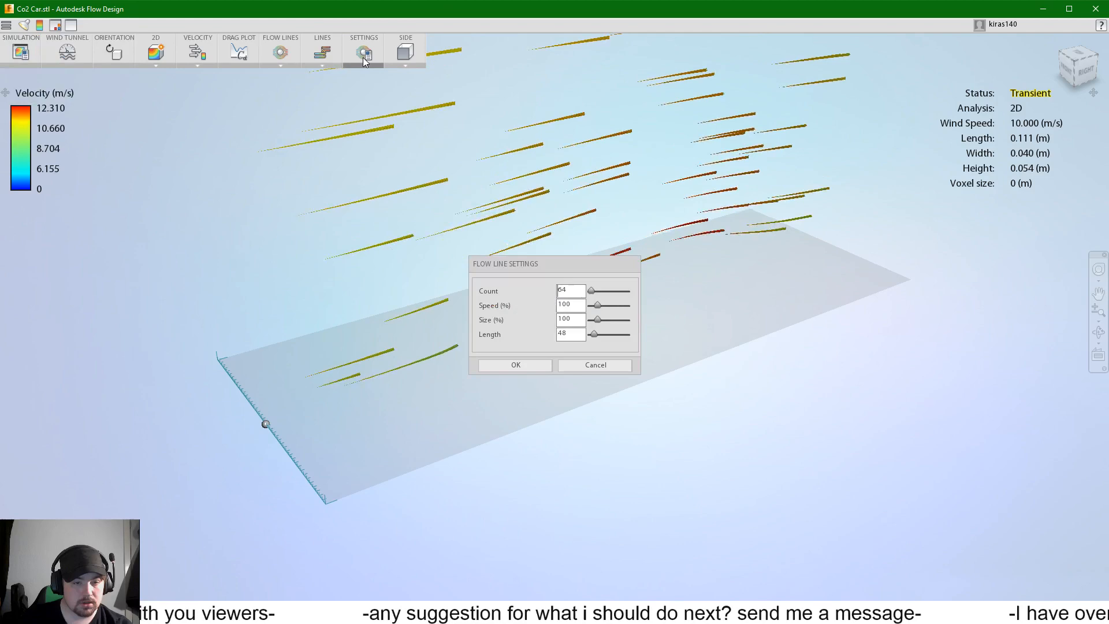
left_click(614, 367)
Step: Try enlarging the wind tunnel below the car and lowering its ceiling to a tunnel height of about 0.043 m
left_click(57, 51)
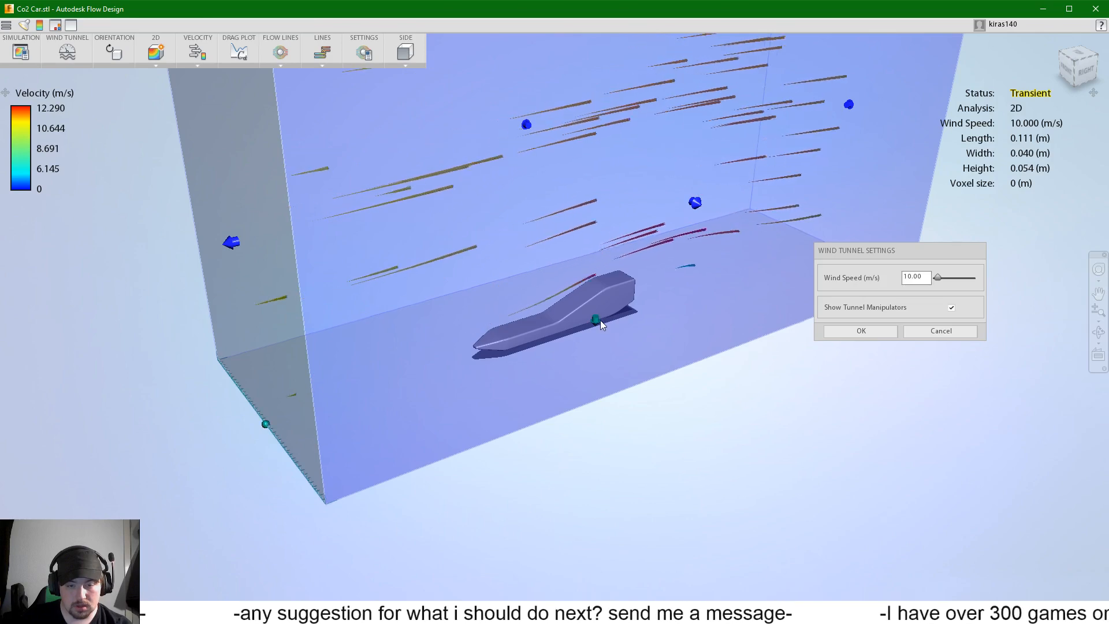
left_click_drag(599, 320, 603, 382)
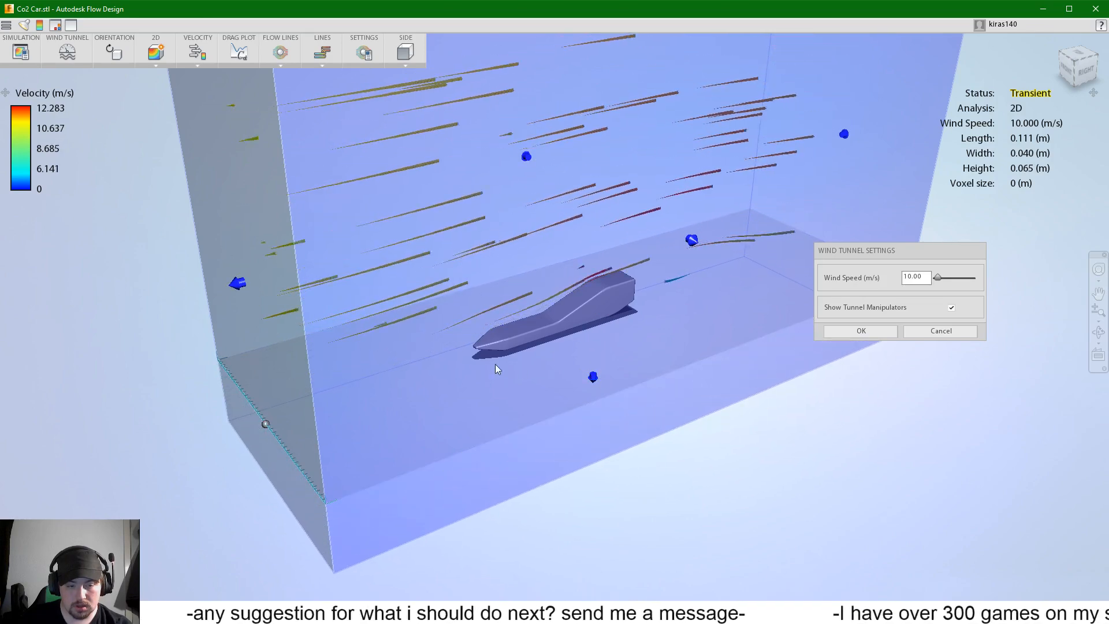
scroll(557, 308, "down", 3)
scroll(616, 273, "down", 2)
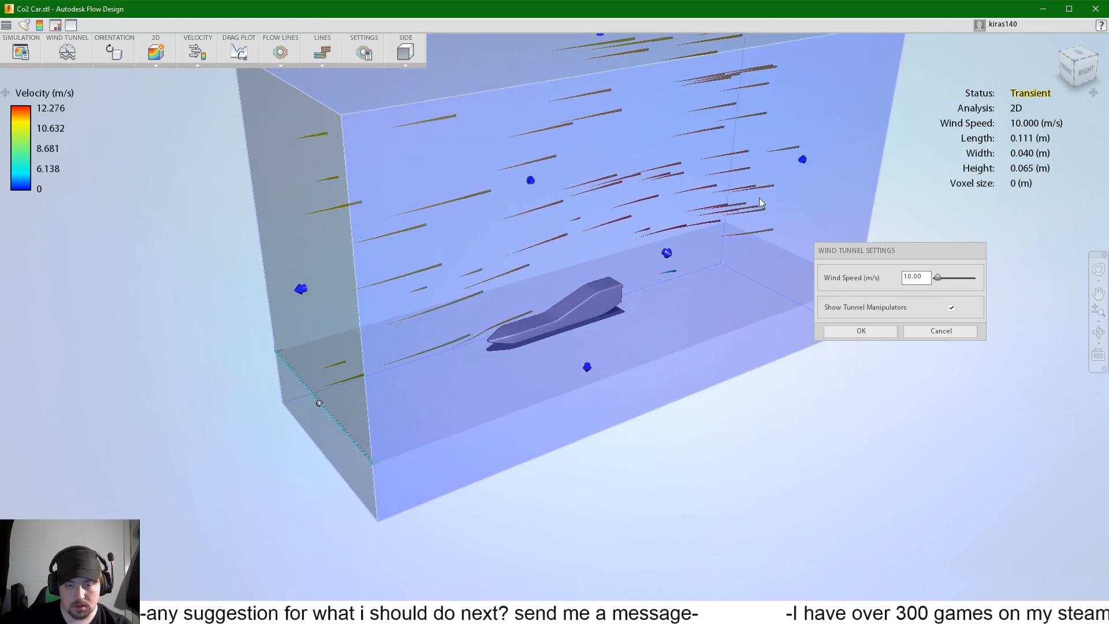
left_click_drag(598, 46, 601, 171)
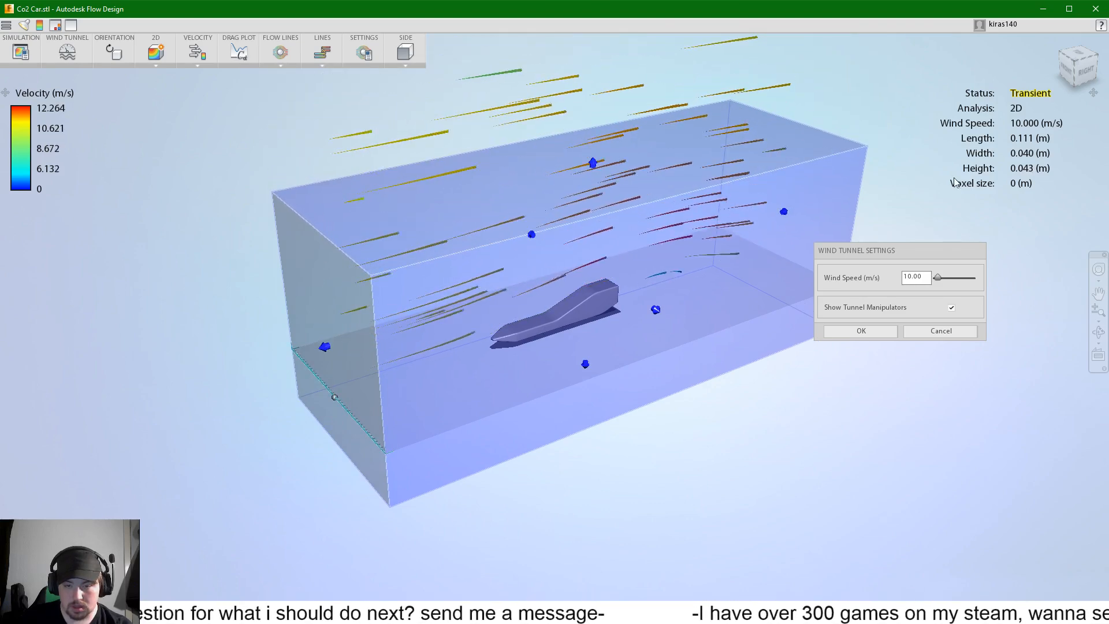
mouse_move(1077, 68)
left_mouse_down()
mouse_move(994, 47)
mouse_move(992, 37)
mouse_move(999, 92)
left_mouse_up()
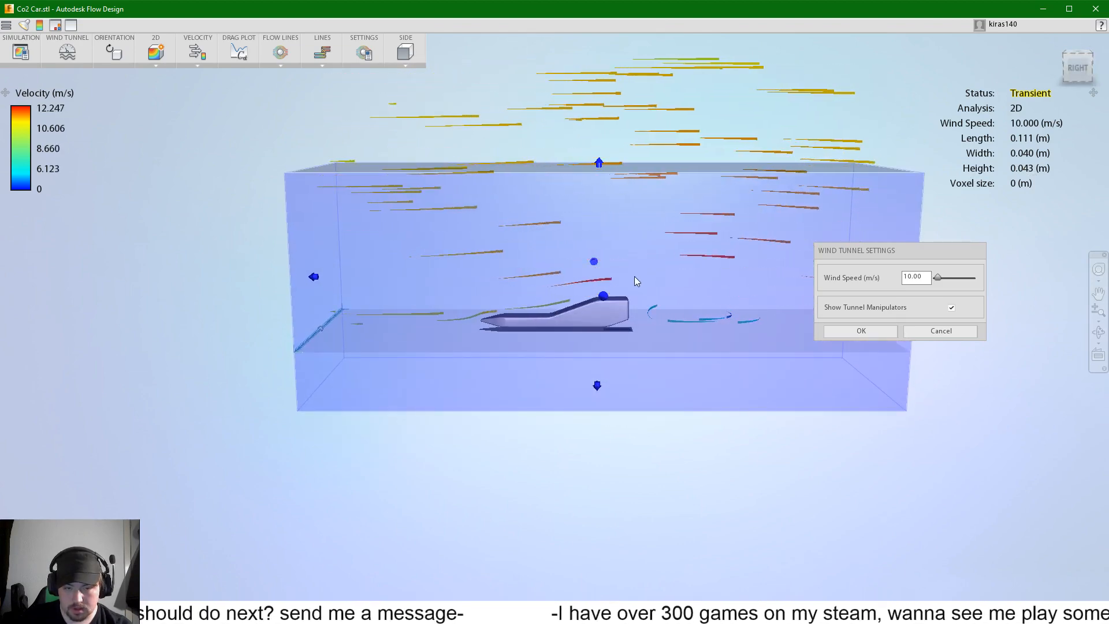
mouse_move(320, 329)
left_mouse_down()
mouse_move(318, 342)
mouse_move(321, 326)
left_mouse_up()
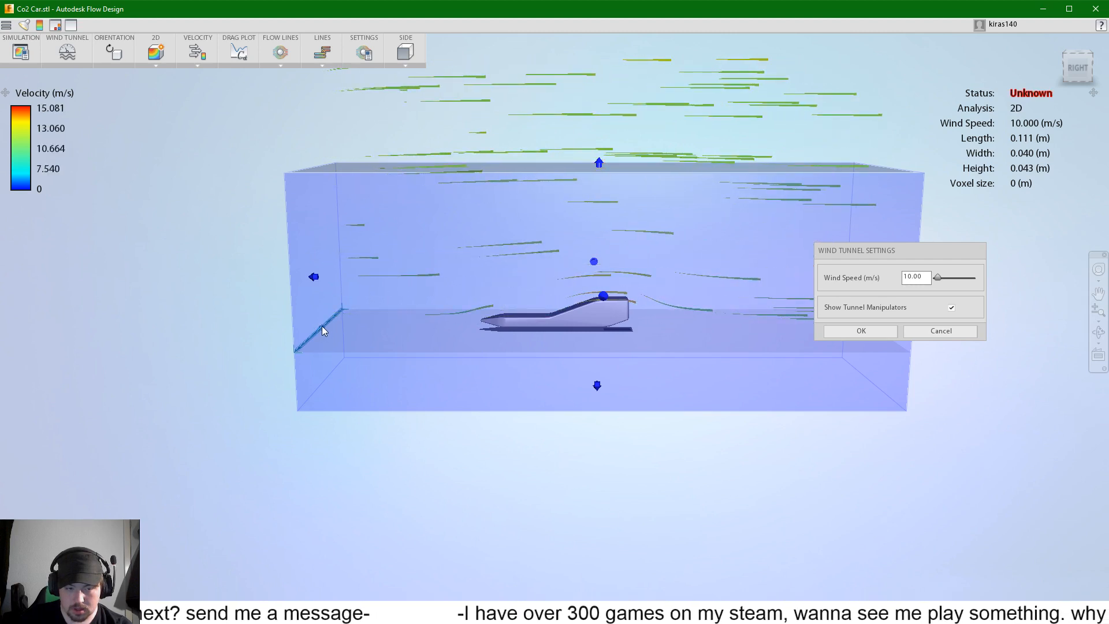
Step: Lower the simulation resolution towards the low, faster end and apply the setting
left_click(22, 54)
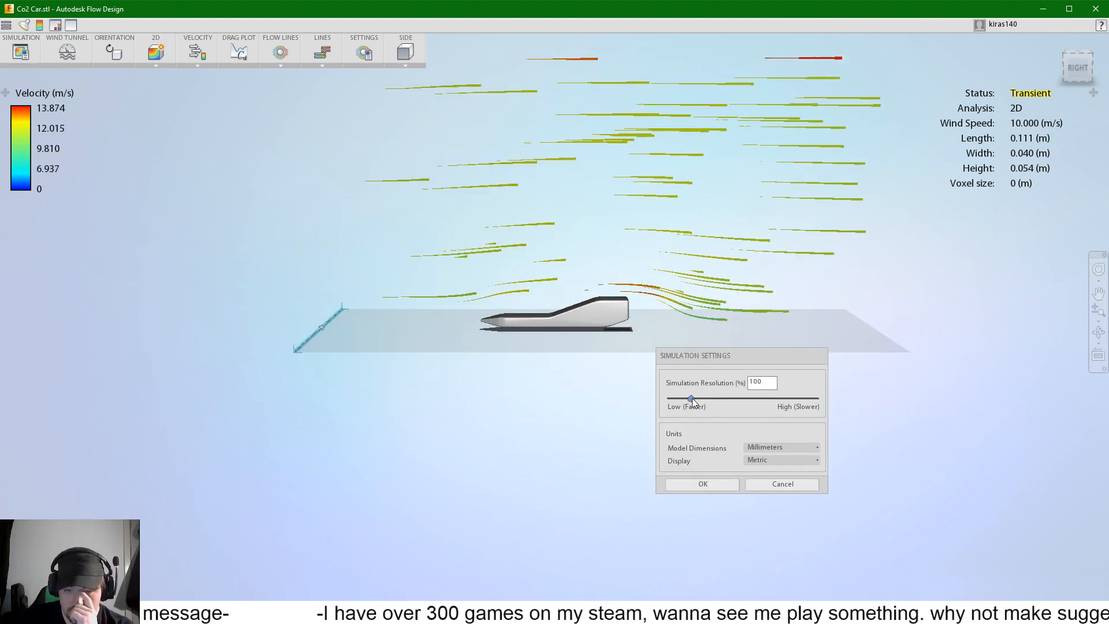
mouse_move(691, 396)
left_mouse_down()
mouse_move(830, 399)
mouse_move(670, 399)
left_mouse_up()
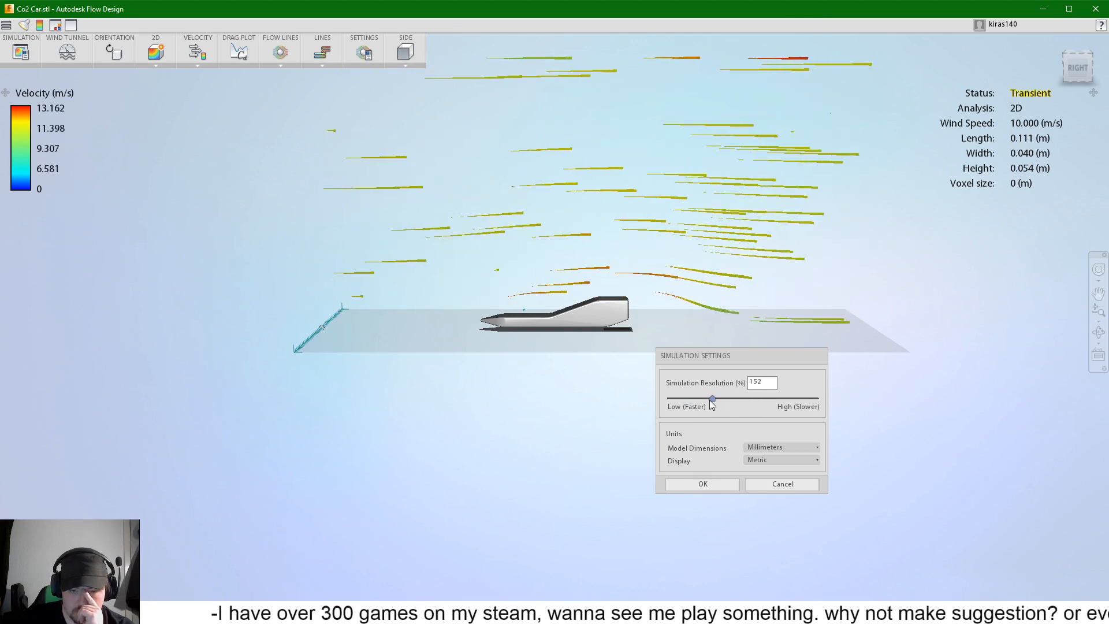
left_click(713, 485)
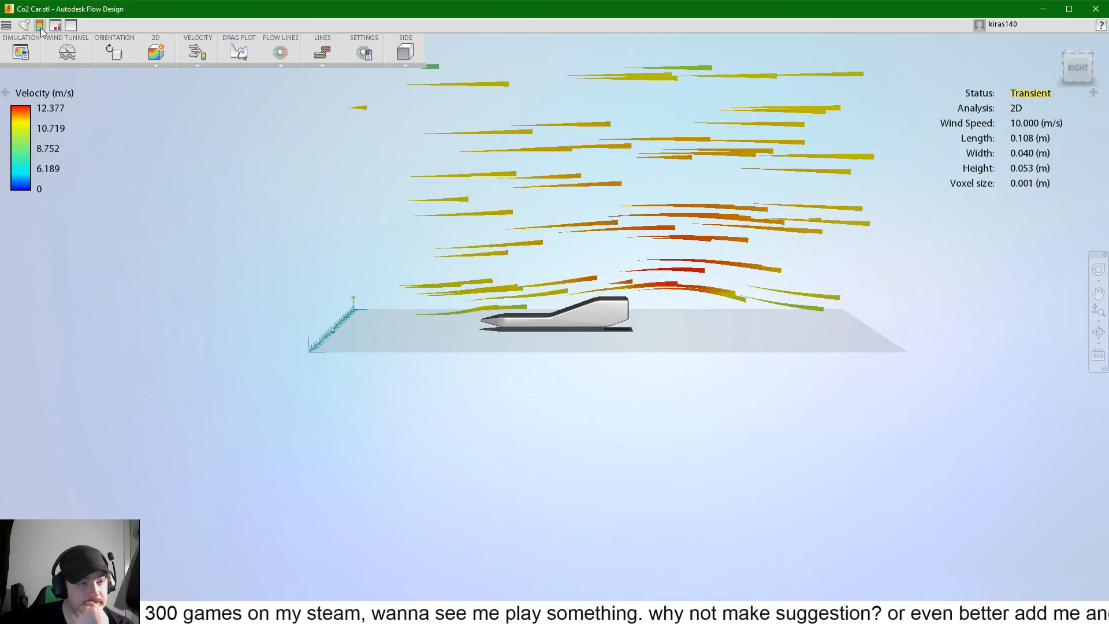
Step: Lower the wind tunnel floor below the car to a tunnel height of about 0.062 m and apply the tunnel settings
left_click(75, 55)
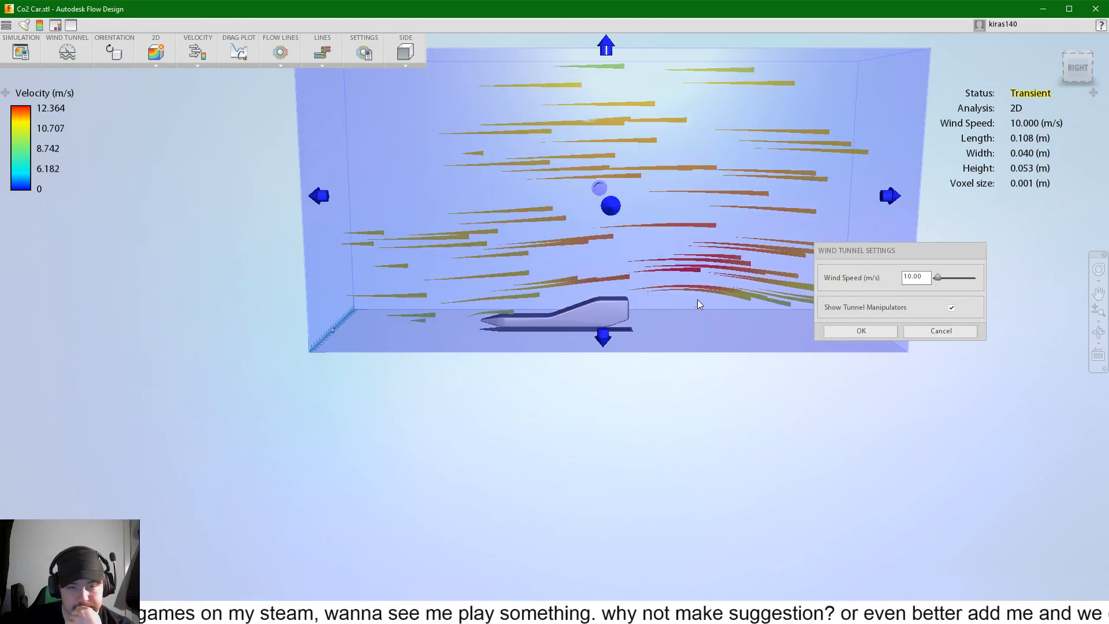
mouse_move(679, 154)
middle_mouse_down()
mouse_move(681, 196)
mouse_move(682, 156)
middle_mouse_up()
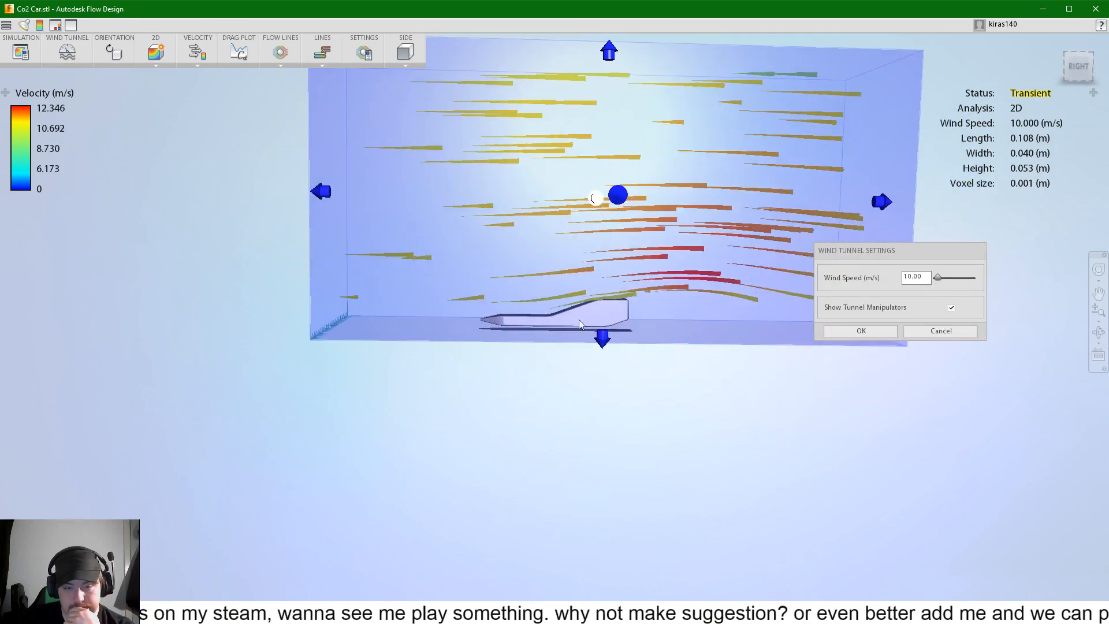
left_click_drag(602, 338, 608, 385)
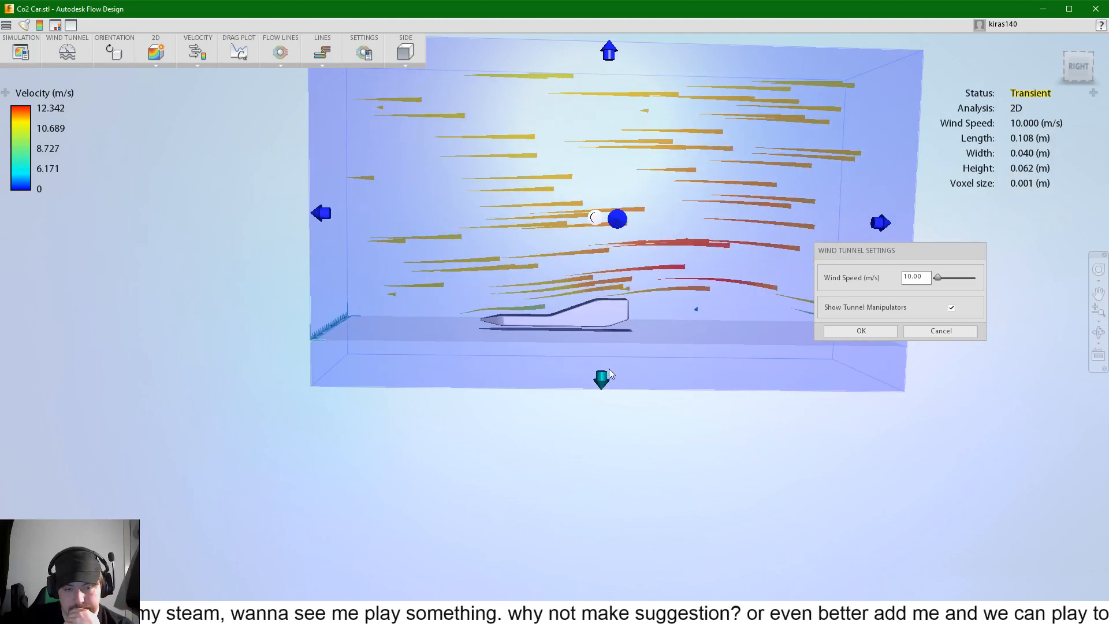
mouse_move(758, 162)
middle_mouse_down()
mouse_move(755, 195)
mouse_move(752, 164)
middle_mouse_up()
left_click(951, 308)
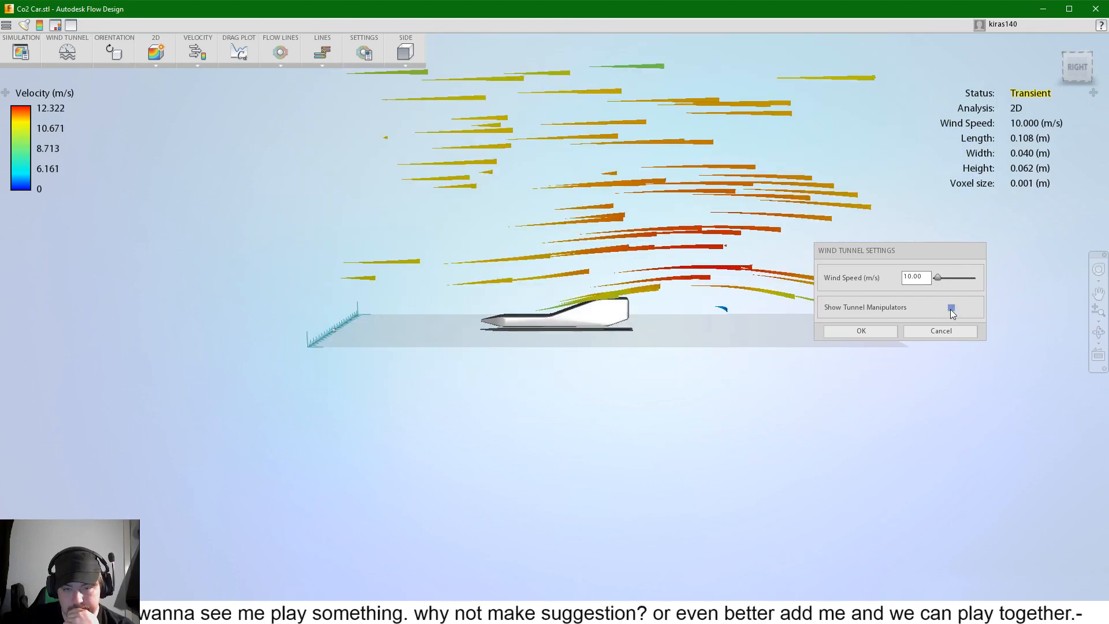
left_click(951, 307)
left_click(884, 335)
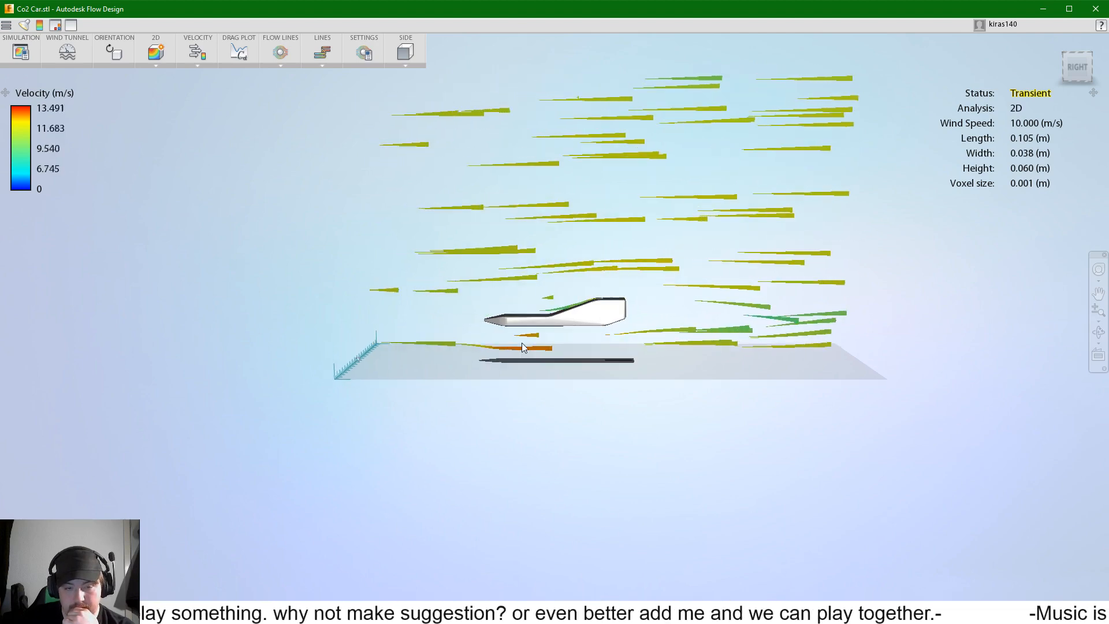
Step: Examine the flow lines above and beneath the raised car, close up from the side and at an angle
scroll(522, 336, "up", 3)
scroll(523, 328, "up", 2)
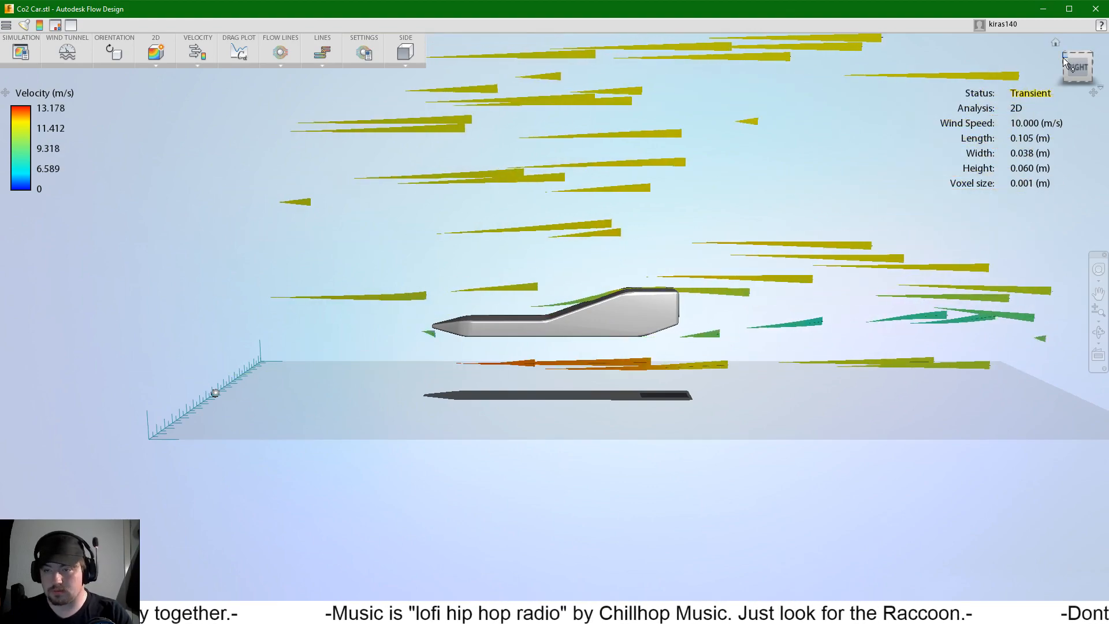
left_click_drag(1063, 57, 1081, 61)
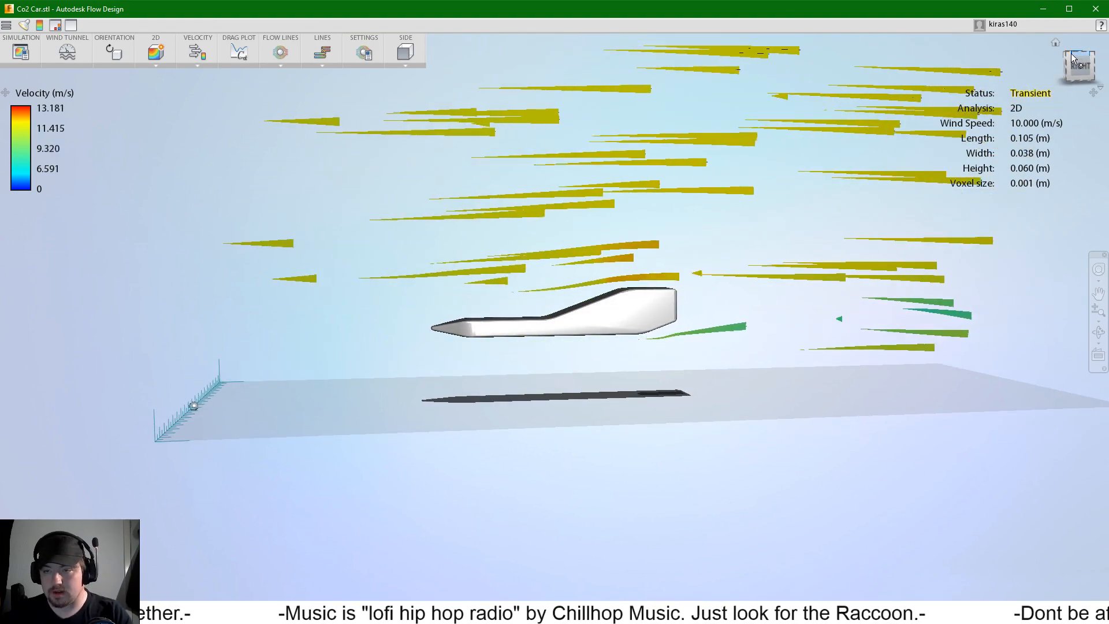
left_click(1069, 54)
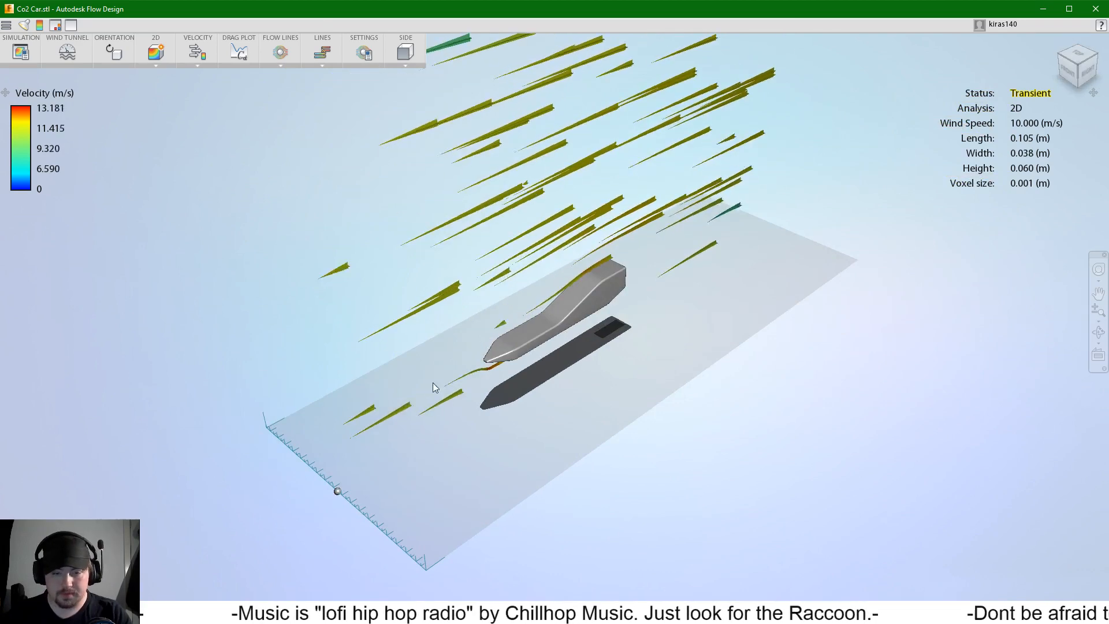
scroll(569, 369, "up", 5)
scroll(563, 368, "up", 3)
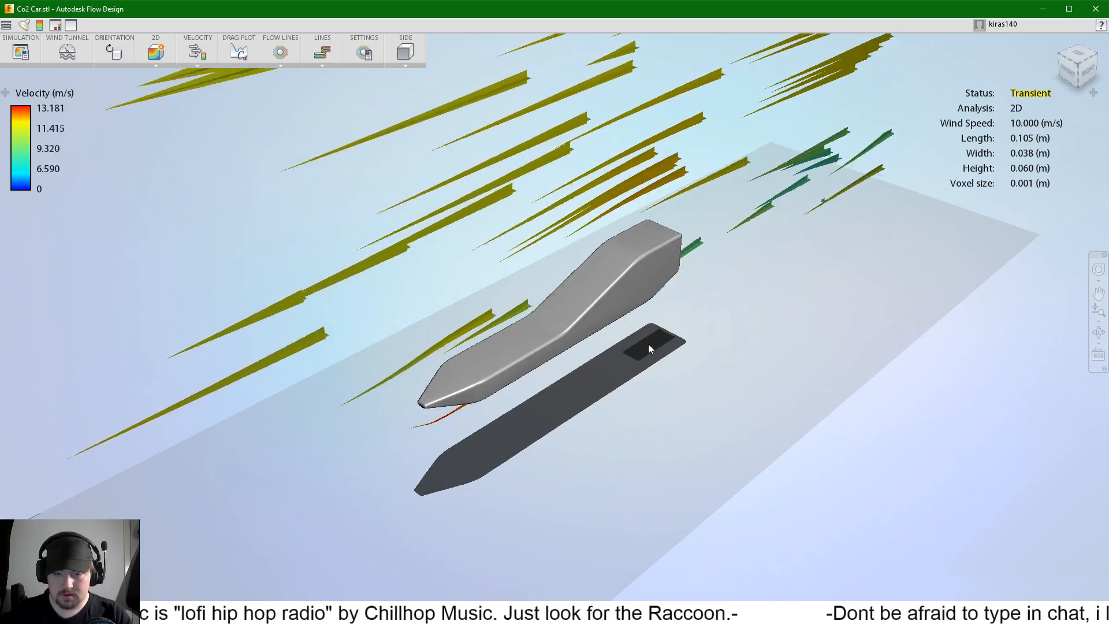
left_click_drag(1079, 68, 1075, 13)
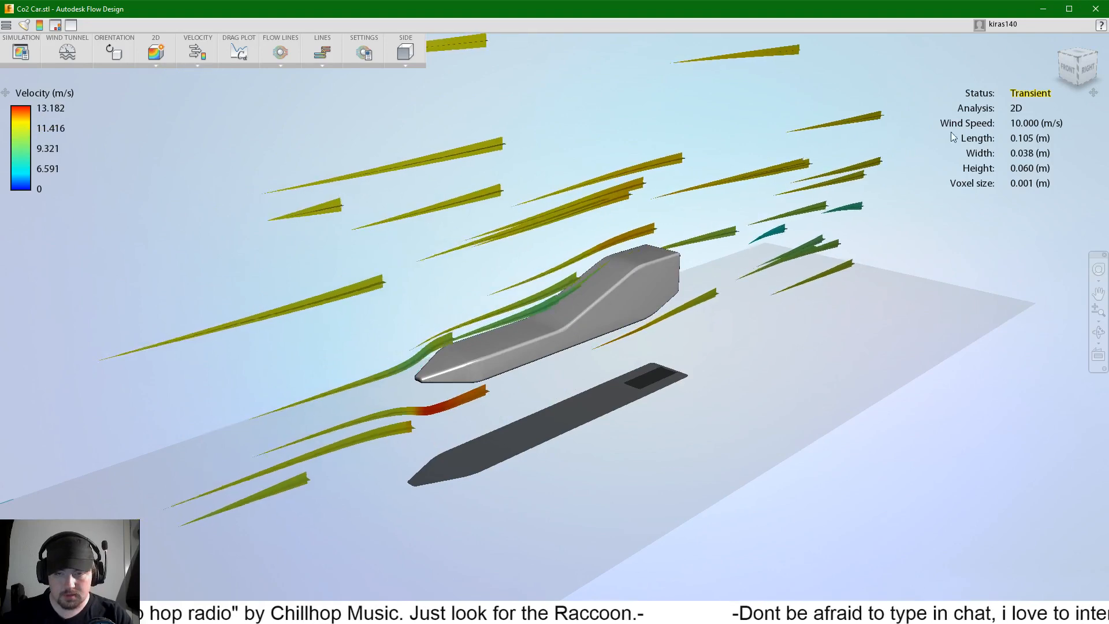
Step: Move the 2D flow plane to the middle of the car's width, and check its alignment from the front
left_click(1070, 74)
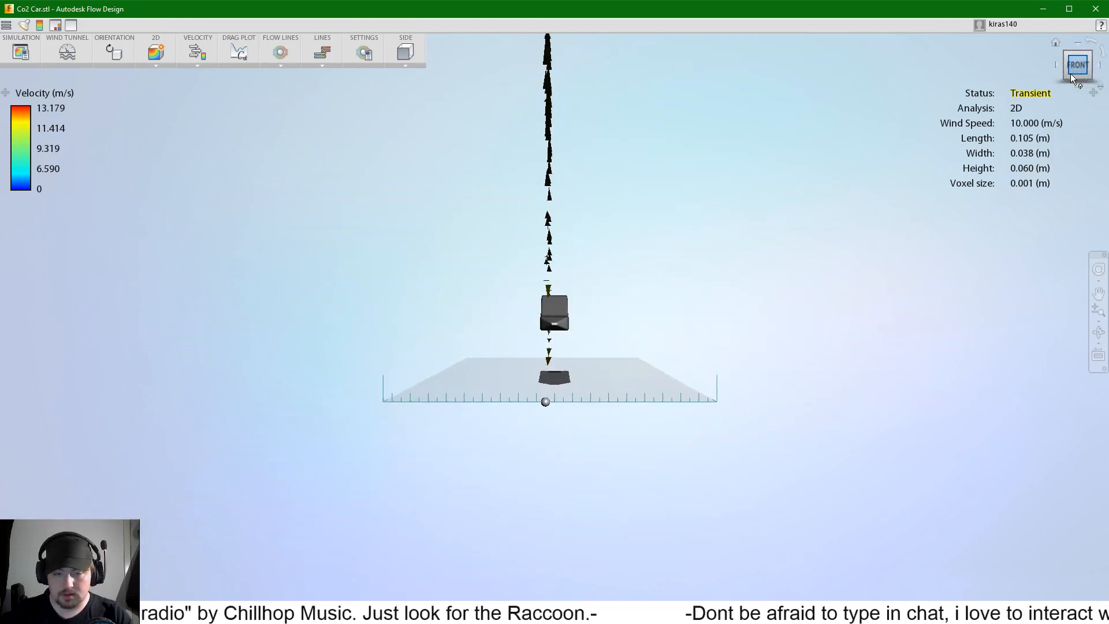
left_click_drag(1091, 60, 1032, 78)
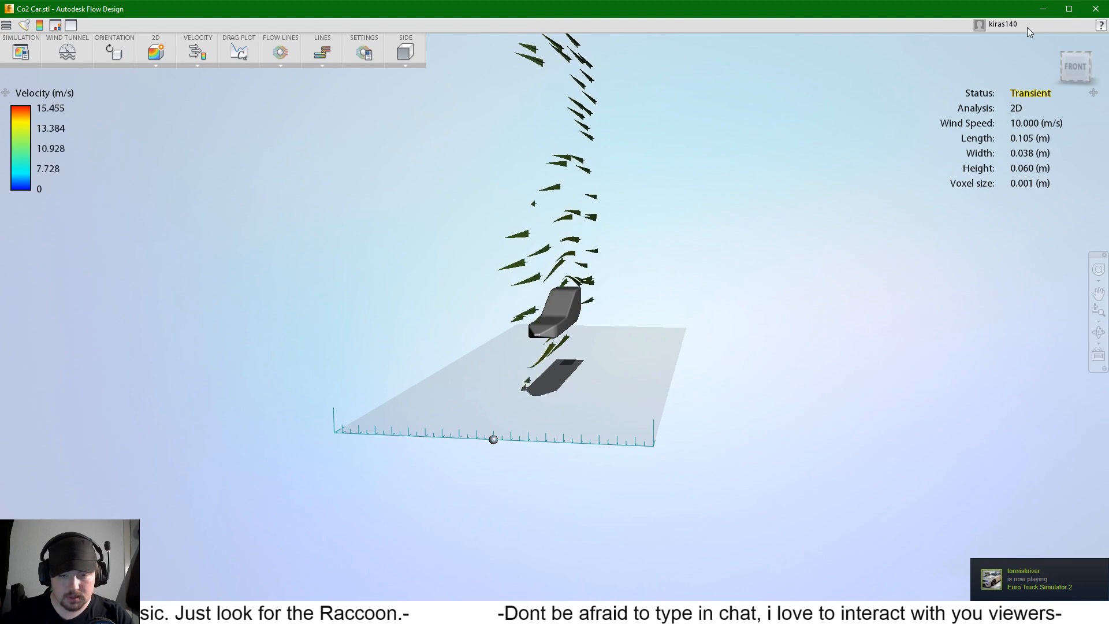
left_click(1065, 70)
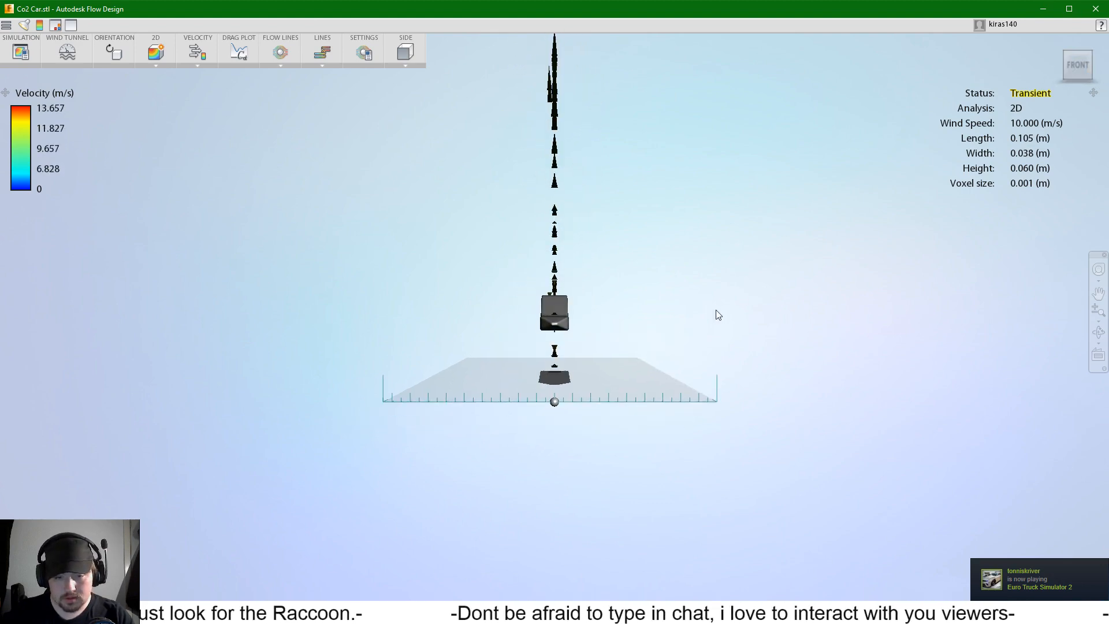
Step: Examine the centred flow lines around the car and behind its tail from the right side and at an angle
left_click(1093, 56)
left_click(1082, 74)
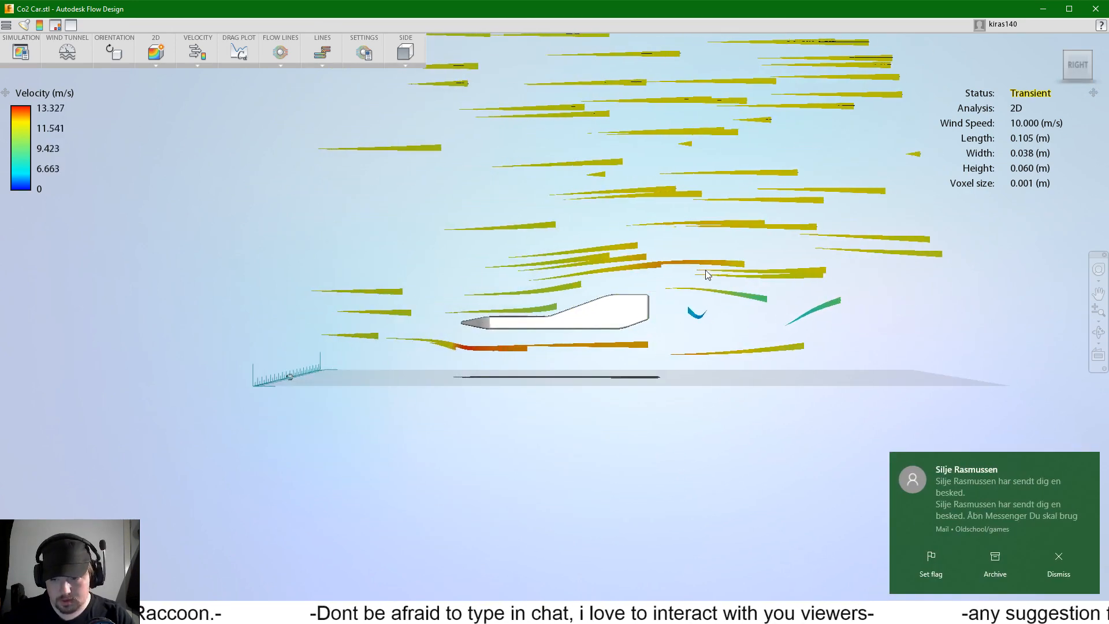
scroll(678, 313, "up", 2)
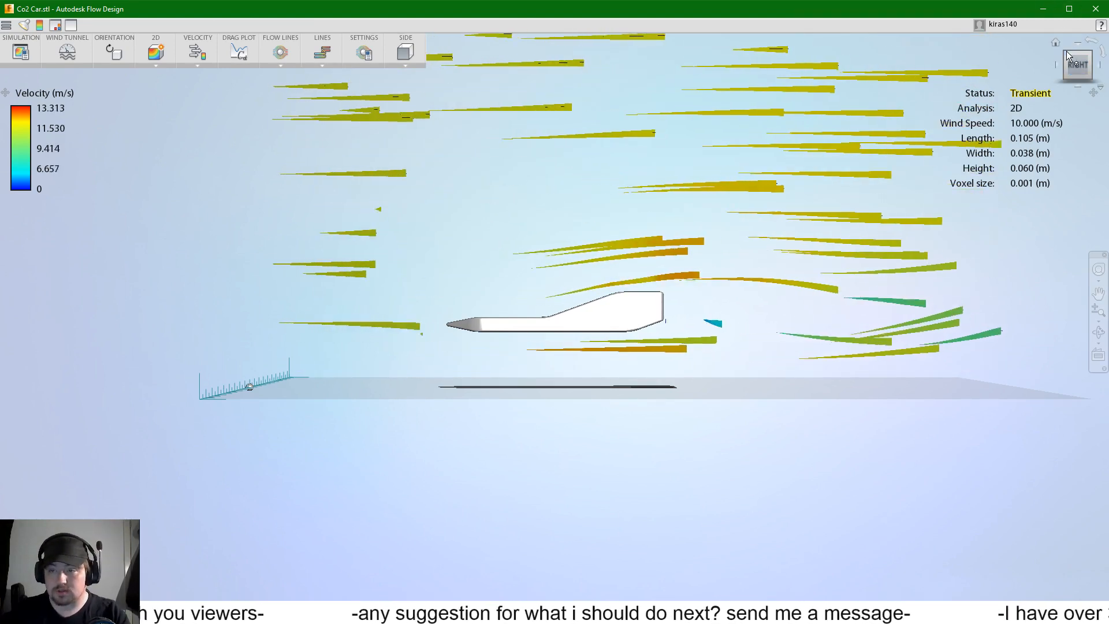
left_click_drag(1068, 57, 1062, 65)
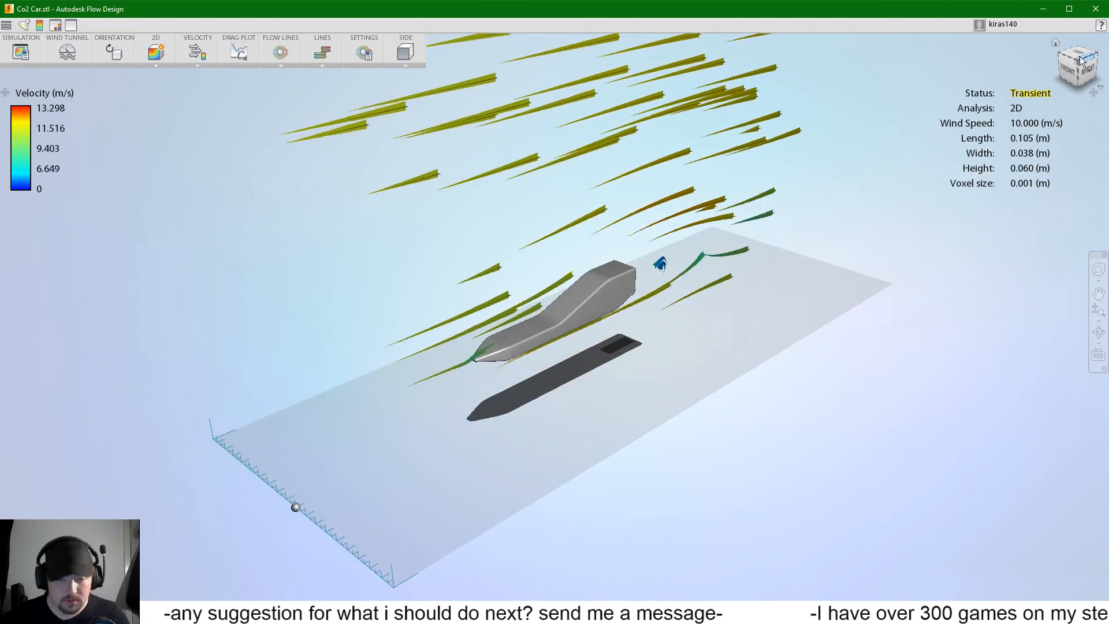